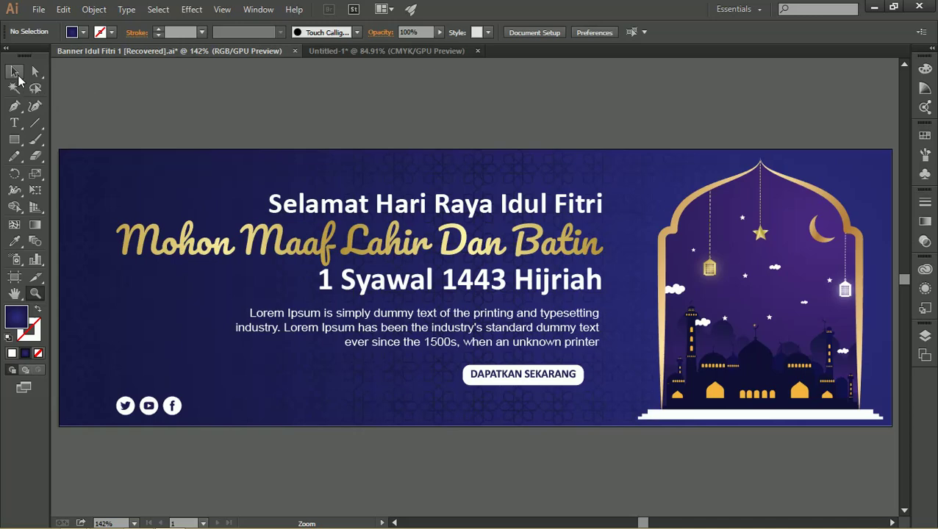
# Switch to the Selection tool and bring up the File menu.
pyautogui.click(18, 76)
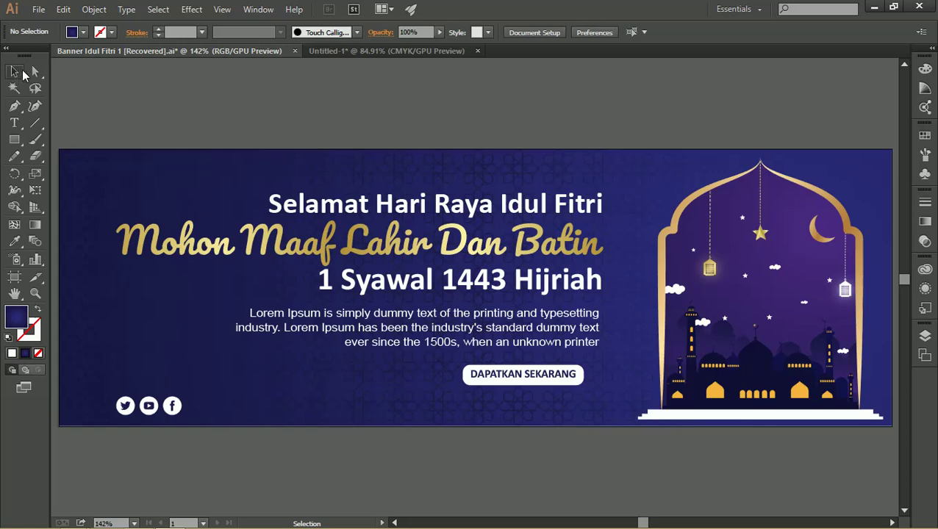
pyautogui.click(38, 10)
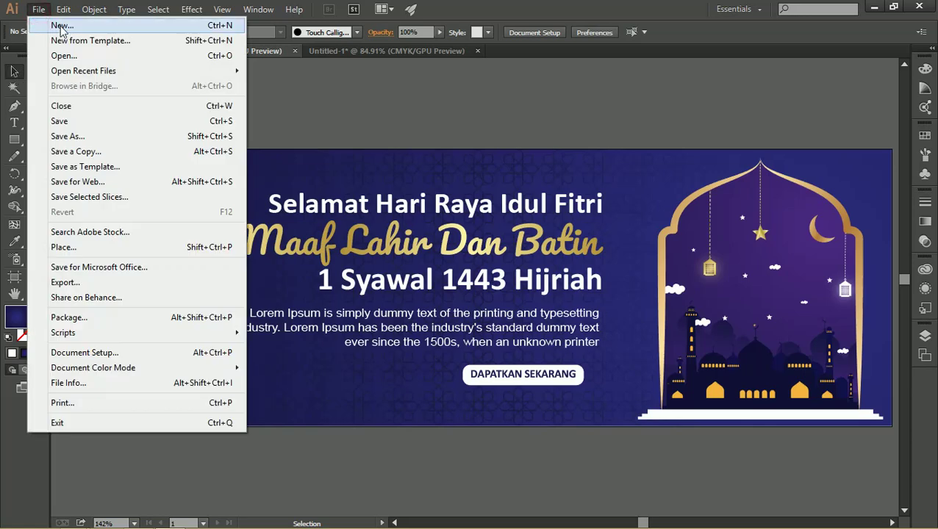
# Create new document Untitled-2 at 30 cm wide by 10 cm high in Centimeters.
pyautogui.click(61, 26)
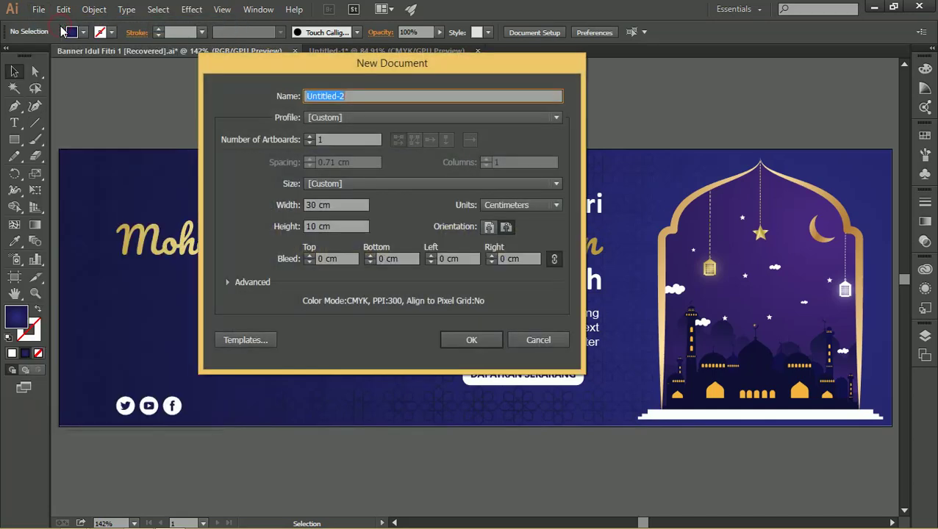
pyautogui.click(356, 206)
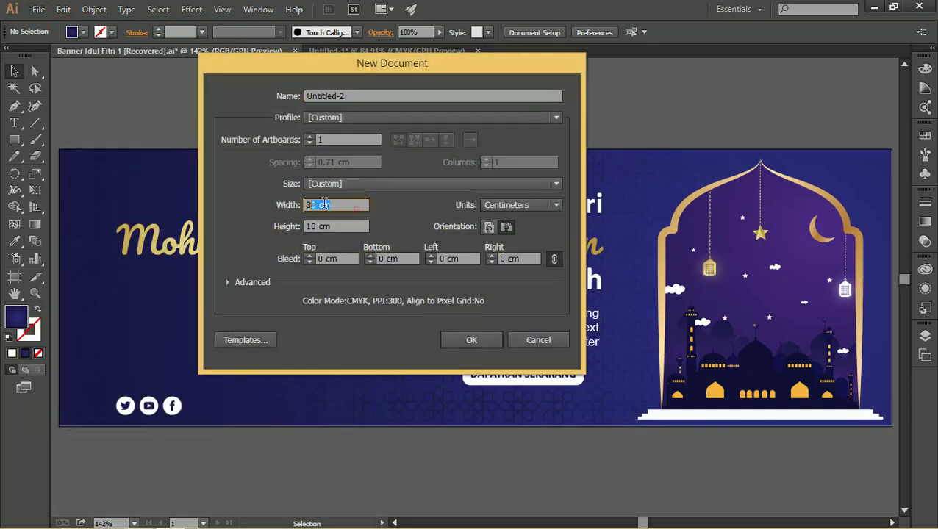
pyautogui.click(342, 229)
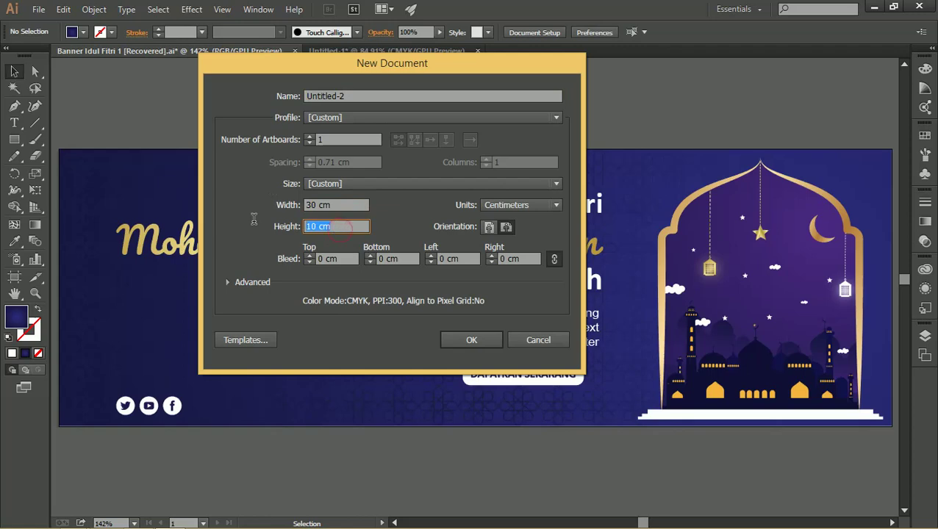
pyautogui.click(333, 207)
pyautogui.doubleClick(332, 207)
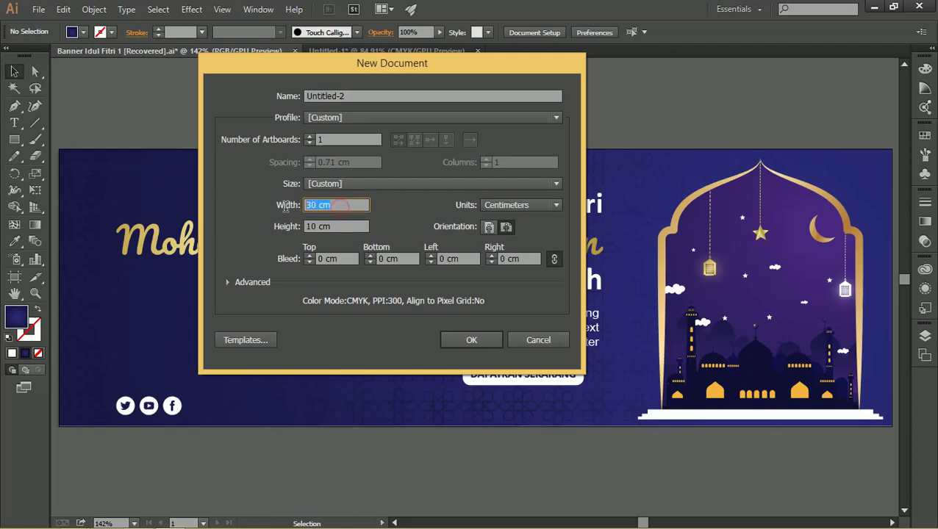
pyautogui.click(337, 226)
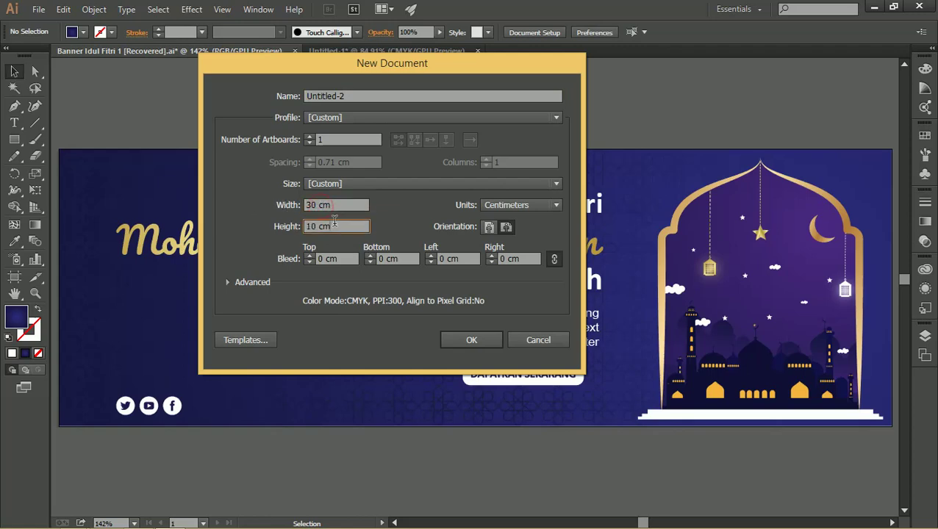
pyautogui.click(513, 206)
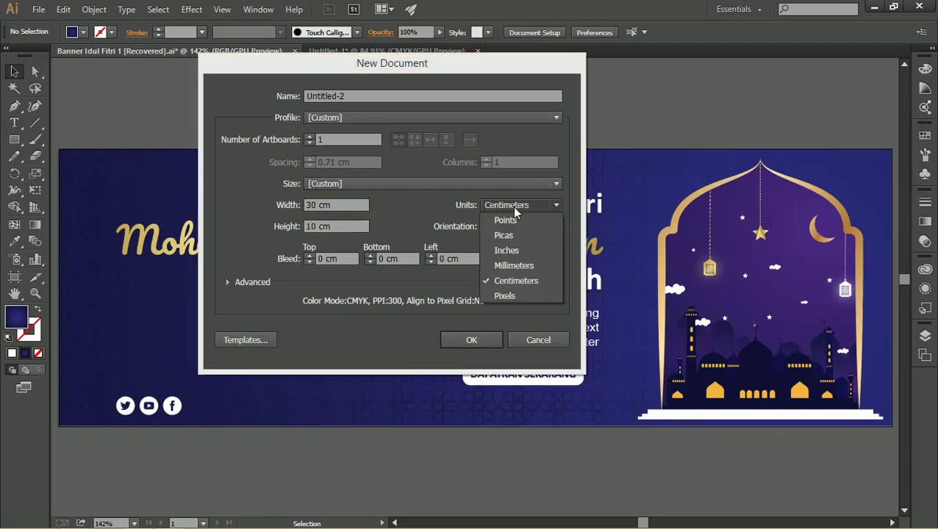
pyautogui.click(519, 209)
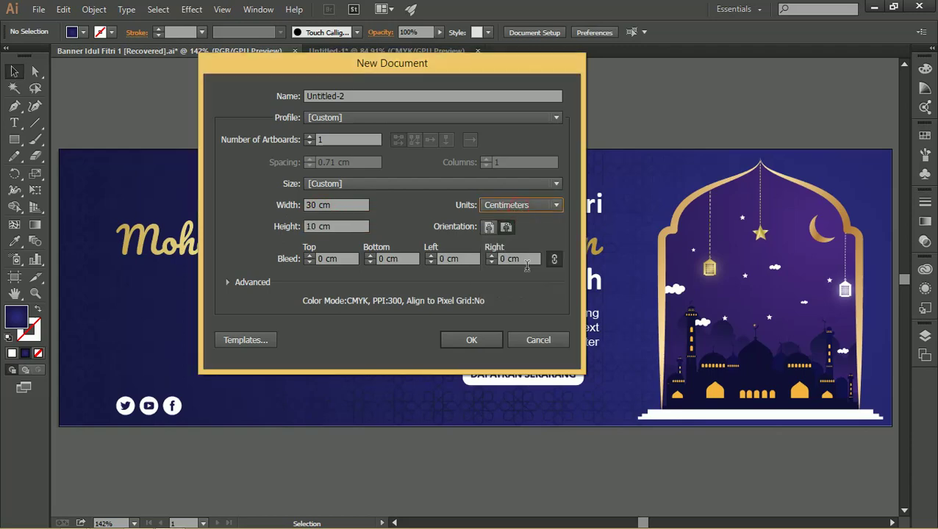
pyautogui.click(345, 96)
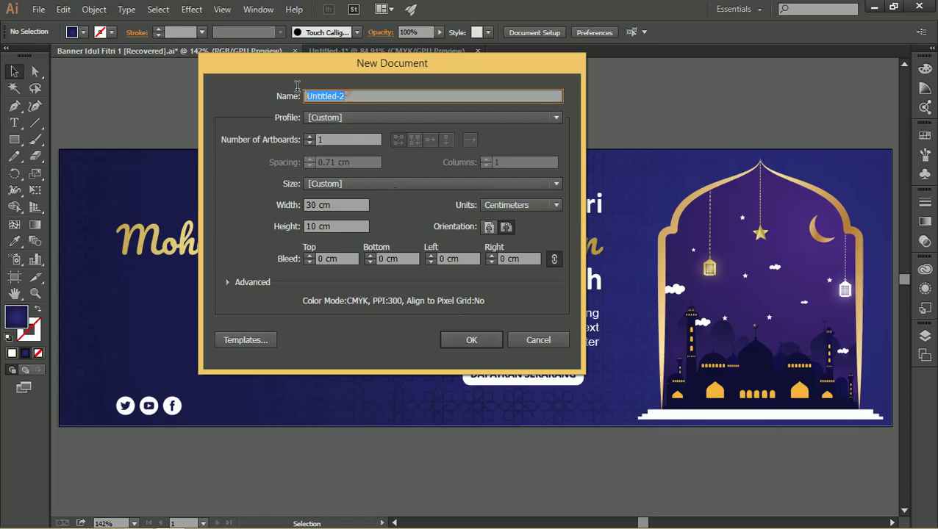
pyautogui.click(485, 336)
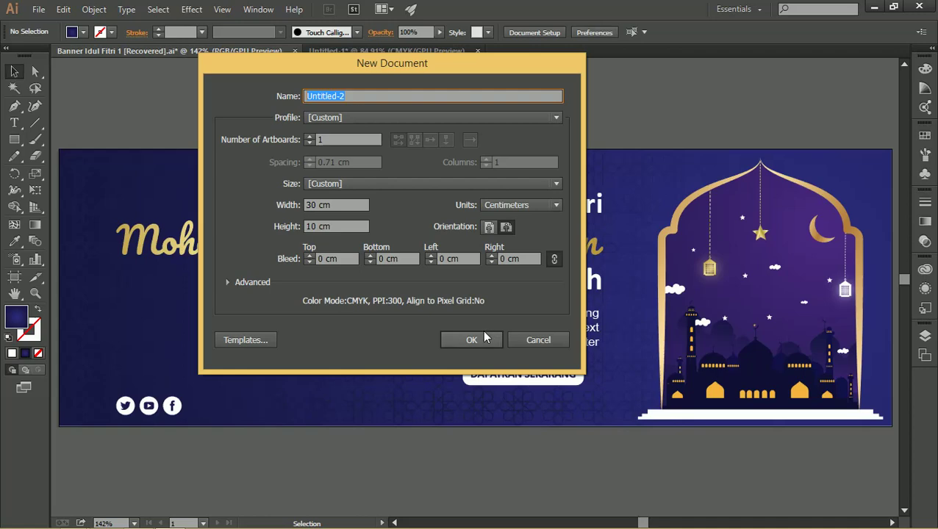
pyautogui.click(477, 341)
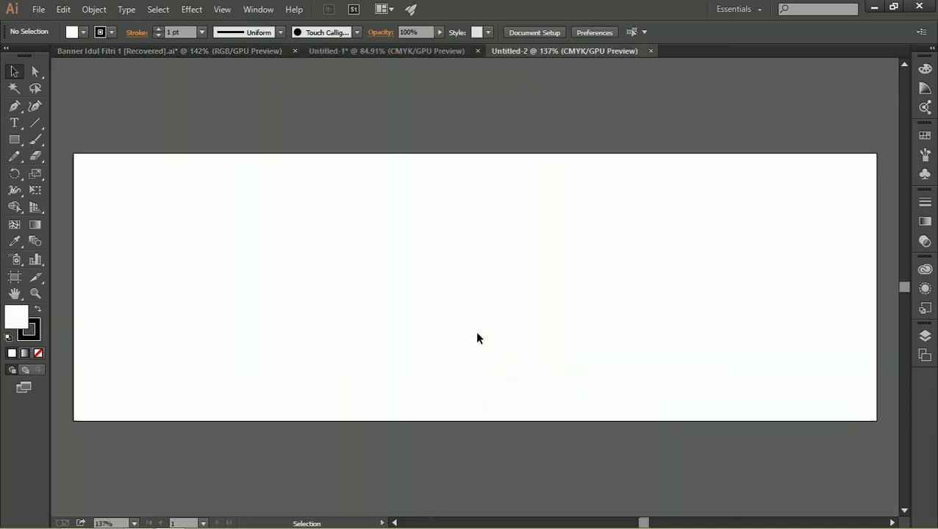
# Draw a rectangle covering the whole Untitled-2 artboard.
pyautogui.press('z')
pyautogui.moveTo(482, 304); pyautogui.dragTo(471, 307)
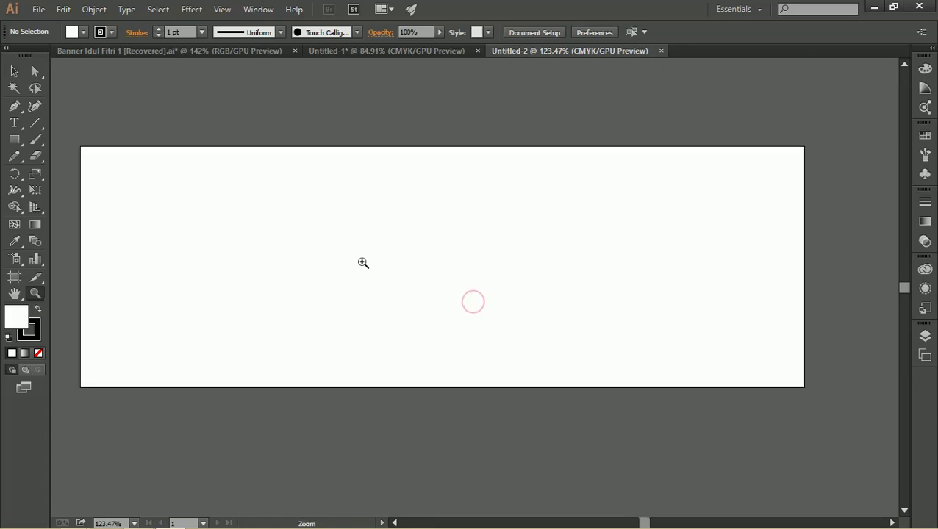
pyautogui.click(14, 140)
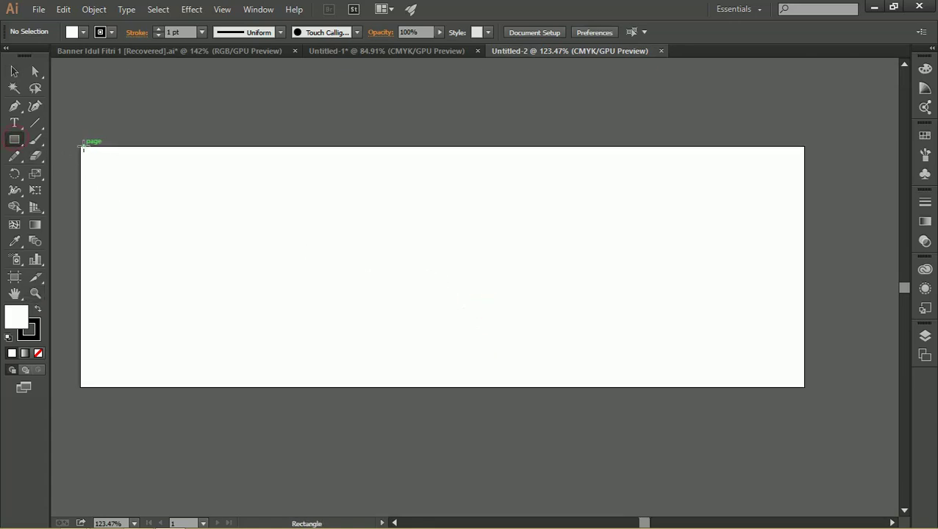
pyautogui.moveTo(81, 147)
pyautogui.mouseDown()
pyautogui.moveTo(661, 312)
pyautogui.moveTo(804, 387)
pyautogui.mouseUp()
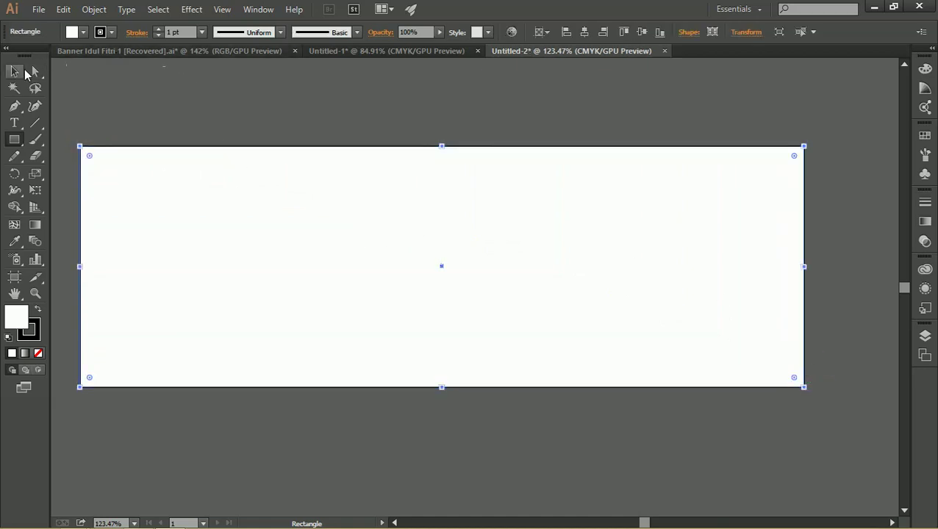
pyautogui.click(21, 72)
# Set the rectangle's stroke to None so it is plain white without an outline.
pyautogui.press('z')
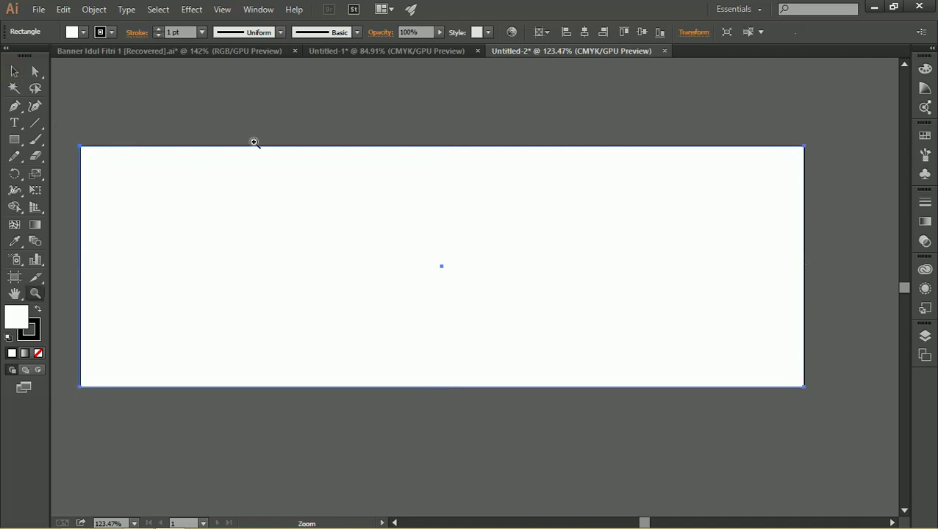
pyautogui.keyDown('alt'); pyautogui.click(254, 142); pyautogui.keyUp('alt')
pyautogui.press('v')
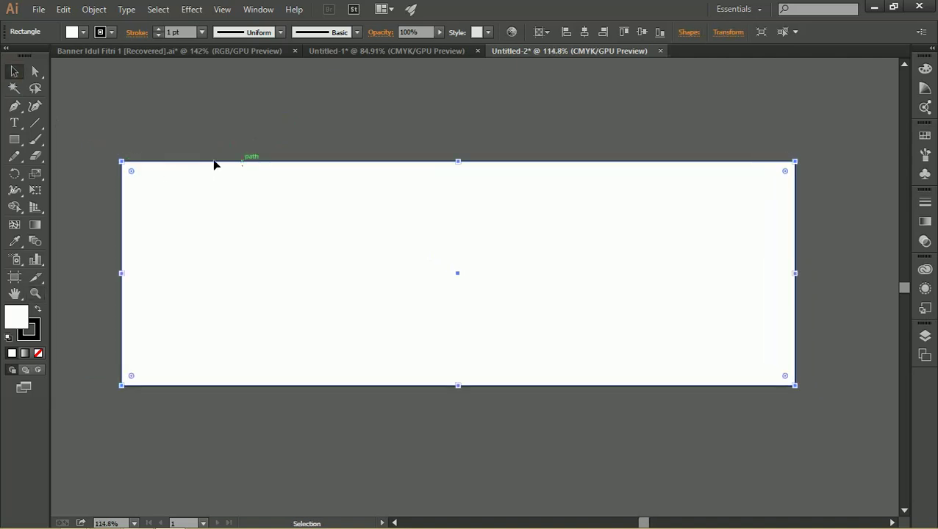
pyautogui.click(31, 342)
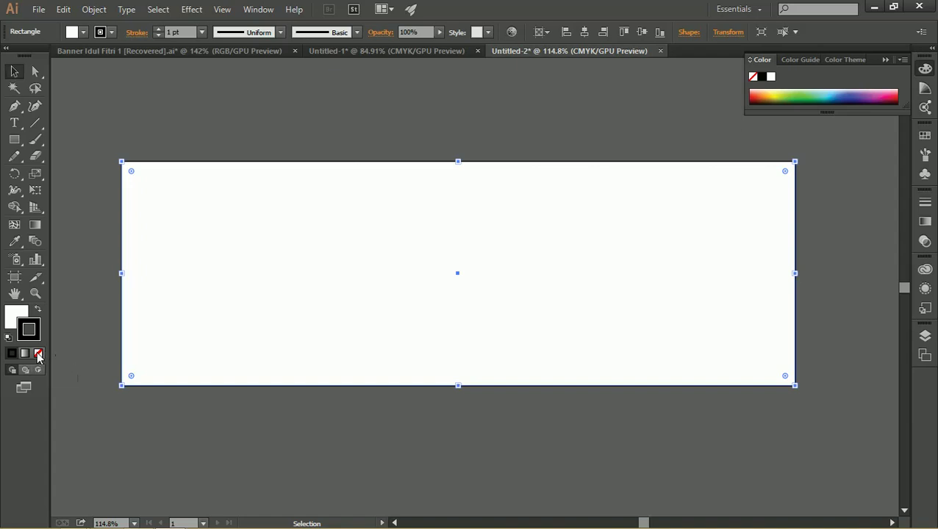
pyautogui.click(38, 355)
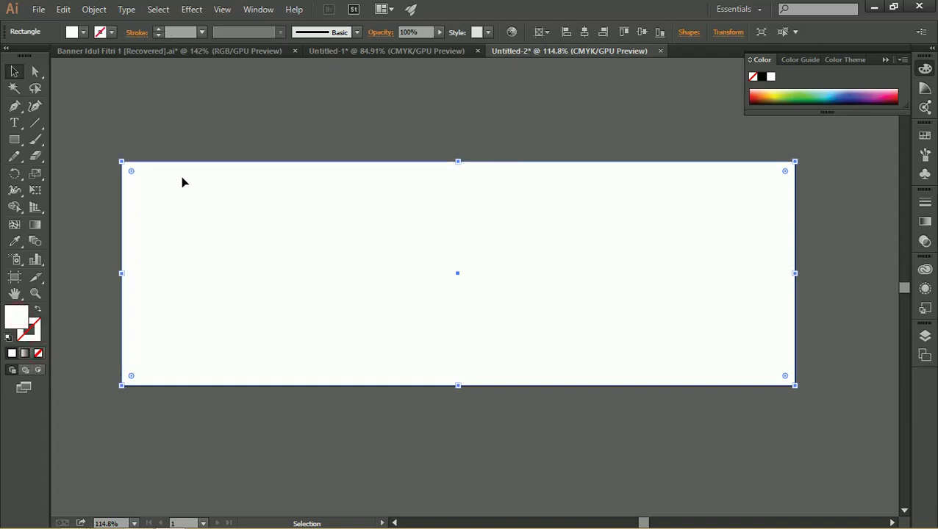
pyautogui.click(885, 60)
# Fill the large white rectangle with a linear gradient.
pyautogui.click(925, 221)
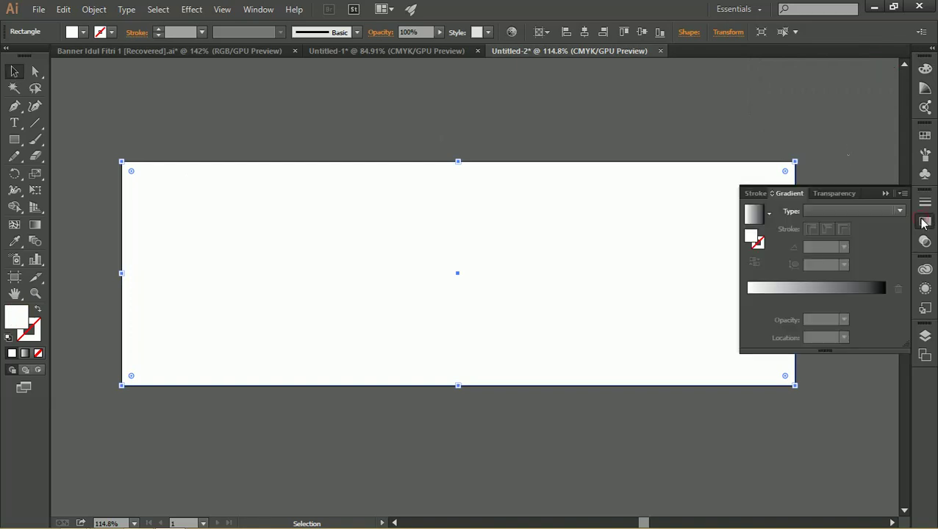
pyautogui.click(259, 9)
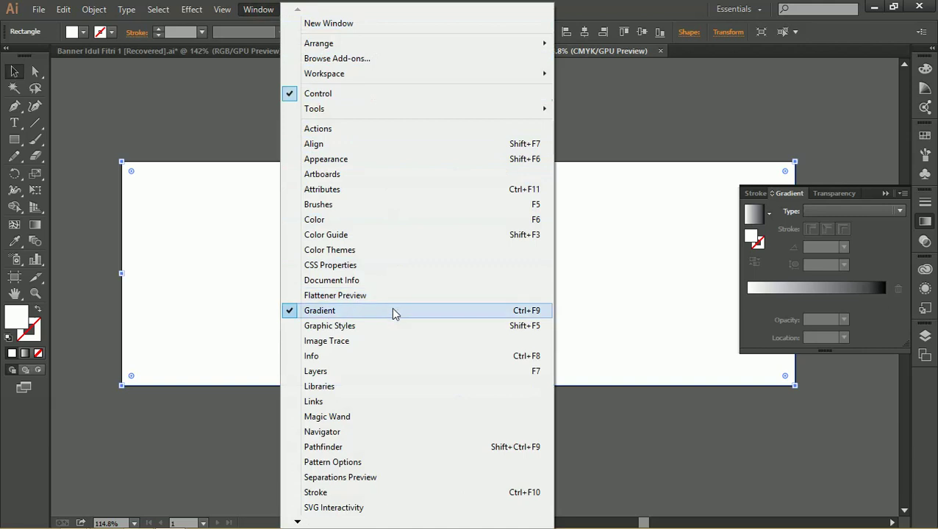
pyautogui.click(748, 125)
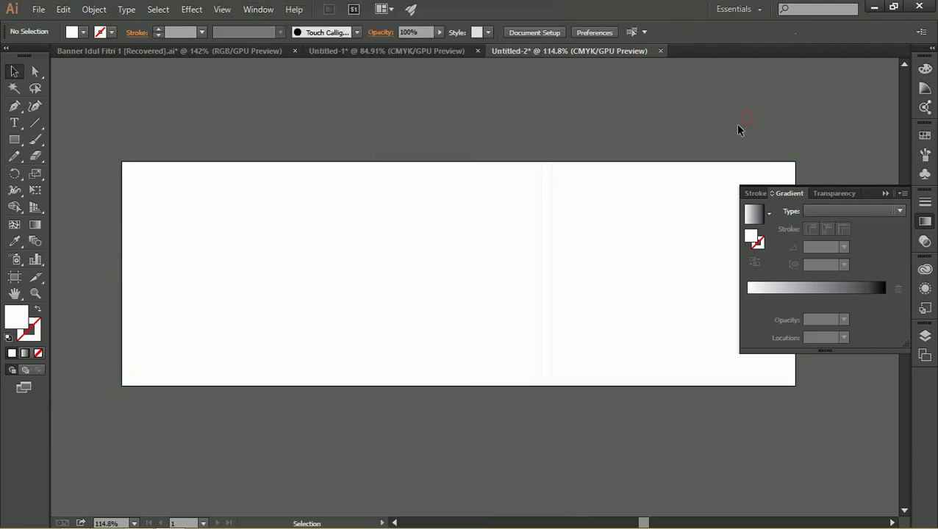
pyautogui.click(831, 293)
pyautogui.click(665, 223)
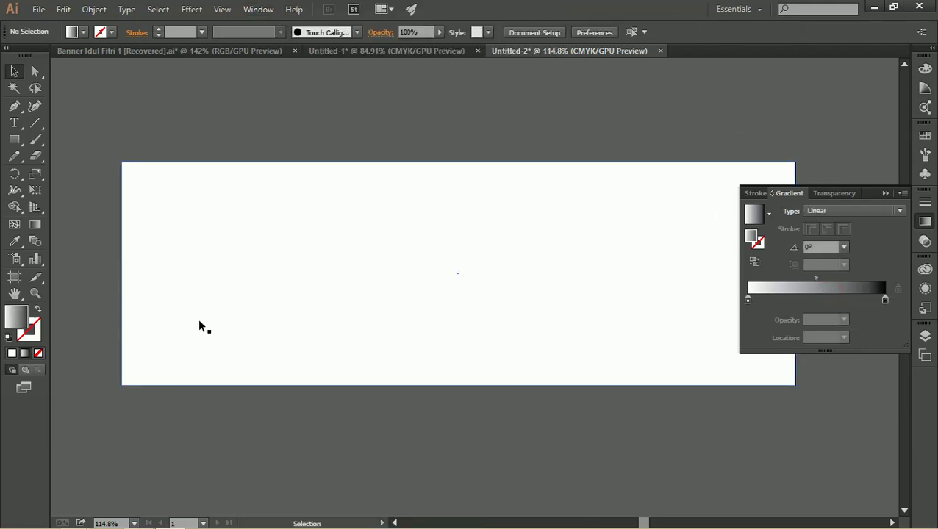
pyautogui.click(359, 220)
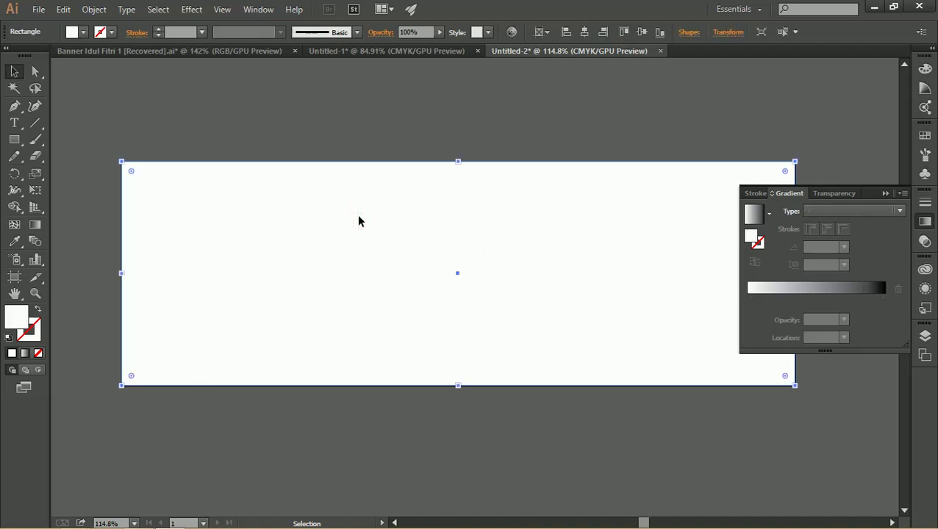
pyautogui.click(755, 217)
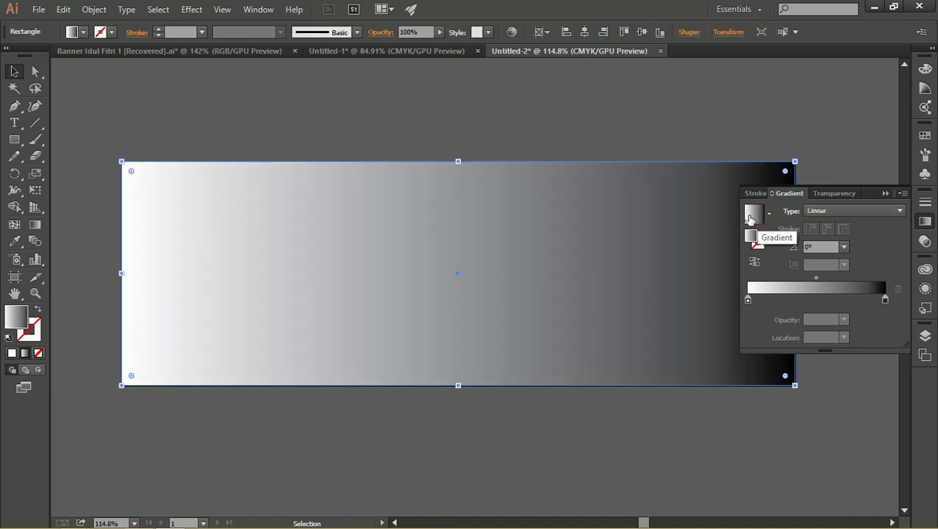
# Change the black gradient stop to navy RGB hex 171743.
pyautogui.click(886, 300)
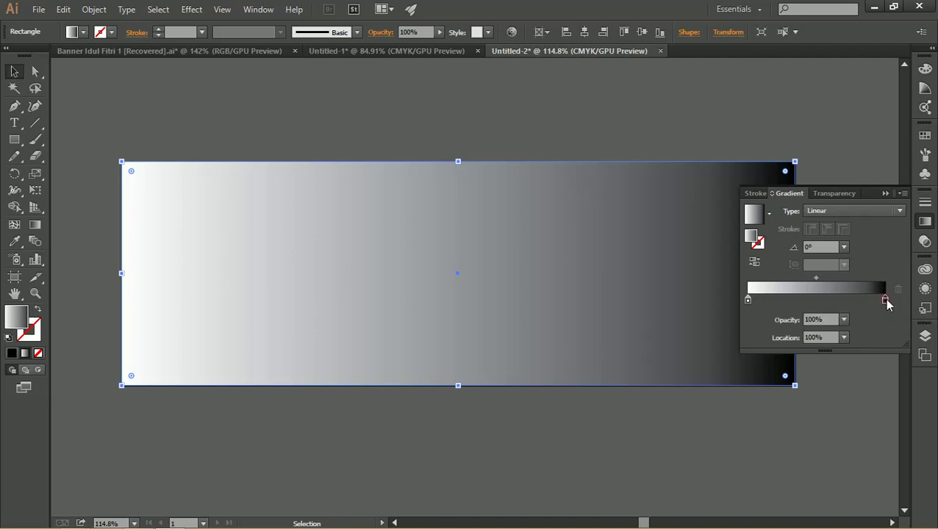
pyautogui.doubleClick(885, 301)
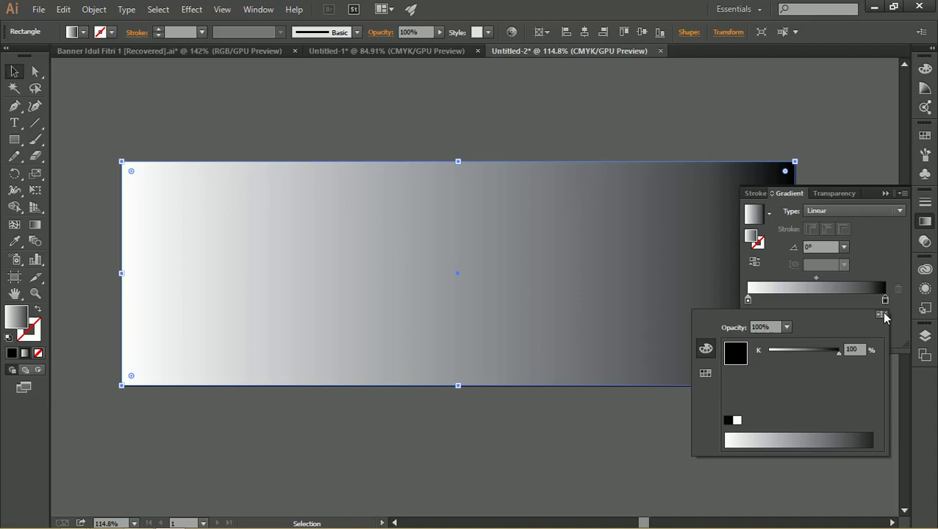
pyautogui.click(882, 316)
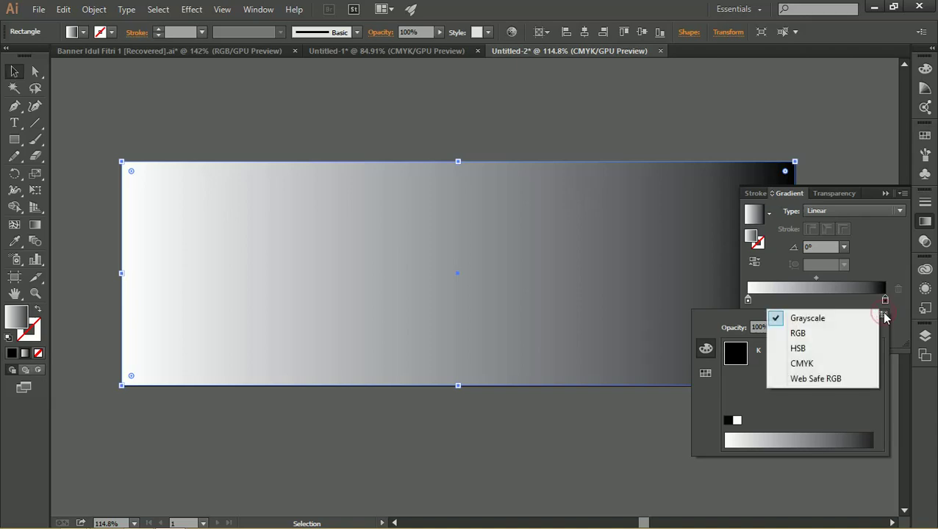
pyautogui.click(823, 334)
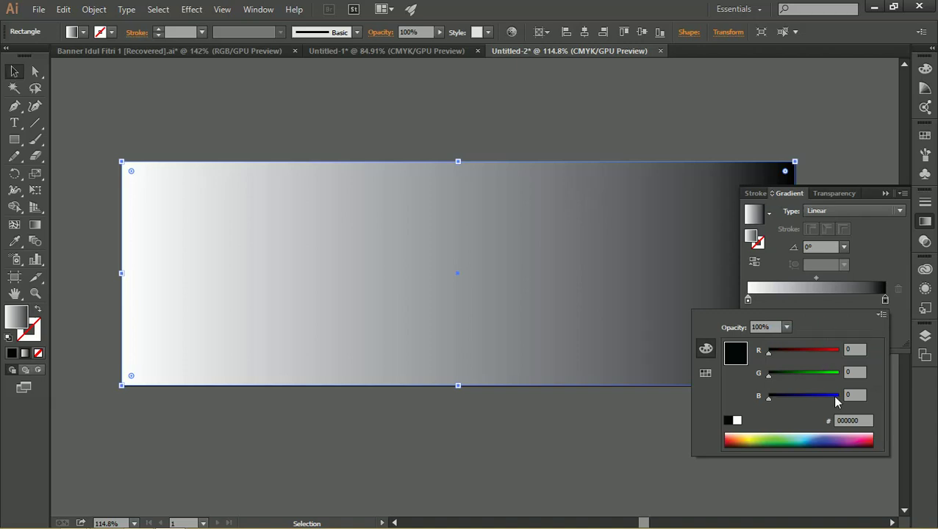
pyautogui.click(846, 421)
pyautogui.write('171743')
pyautogui.moveTo(857, 420); pyautogui.dragTo(825, 420)
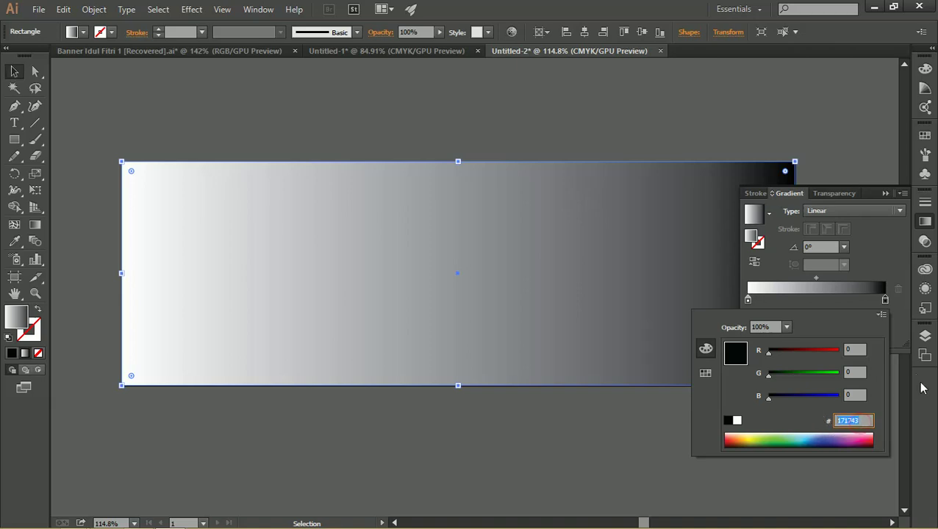
pyautogui.press('Return')
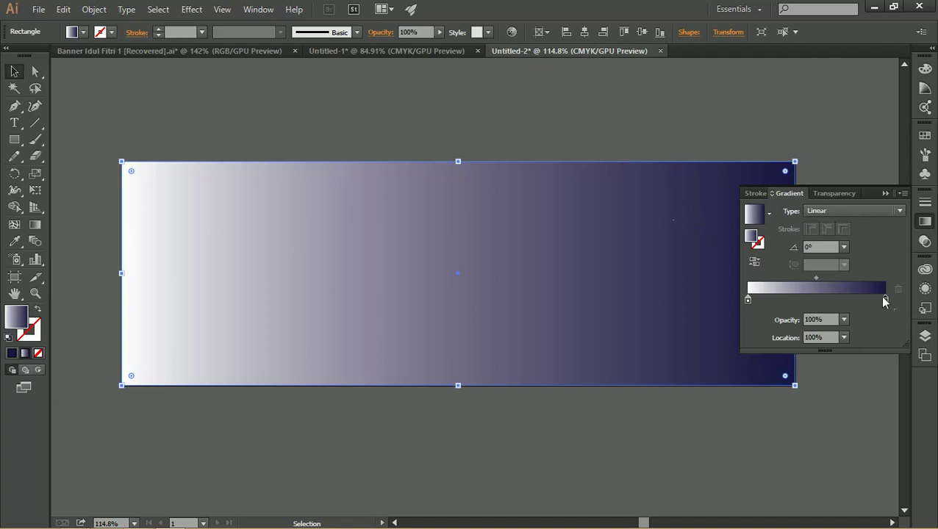
# Replace the white stop with navy, placing navy stops at both ends of the gradient.
pyautogui.moveTo(886, 301); pyautogui.dragTo(834, 301)
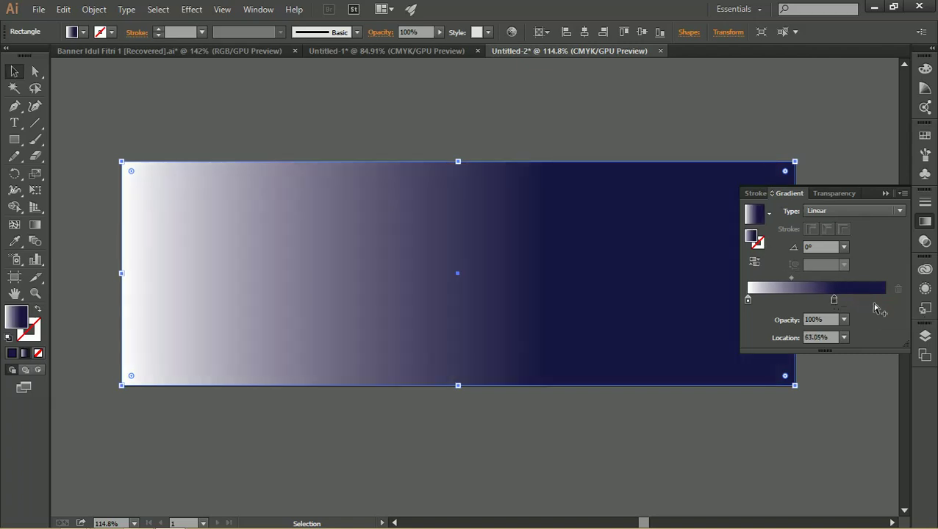
pyautogui.click(876, 302)
pyautogui.moveTo(878, 301); pyautogui.dragTo(775, 302)
pyautogui.click(748, 302)
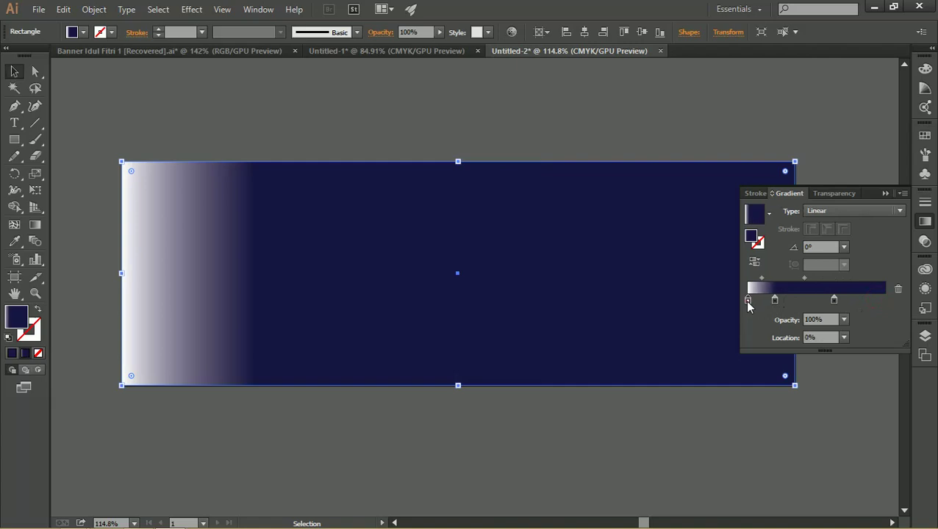
pyautogui.click(898, 290)
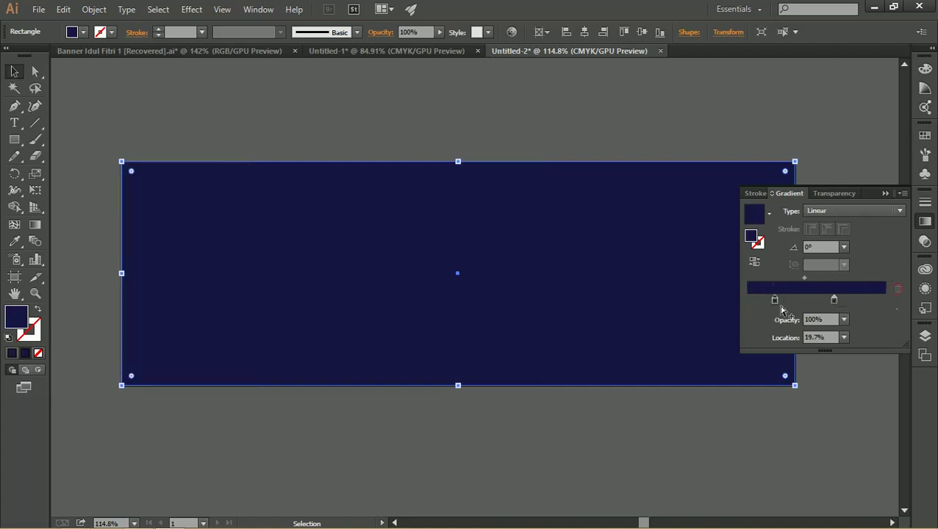
pyautogui.moveTo(775, 300); pyautogui.dragTo(716, 302)
pyautogui.moveTo(834, 300); pyautogui.dragTo(894, 301)
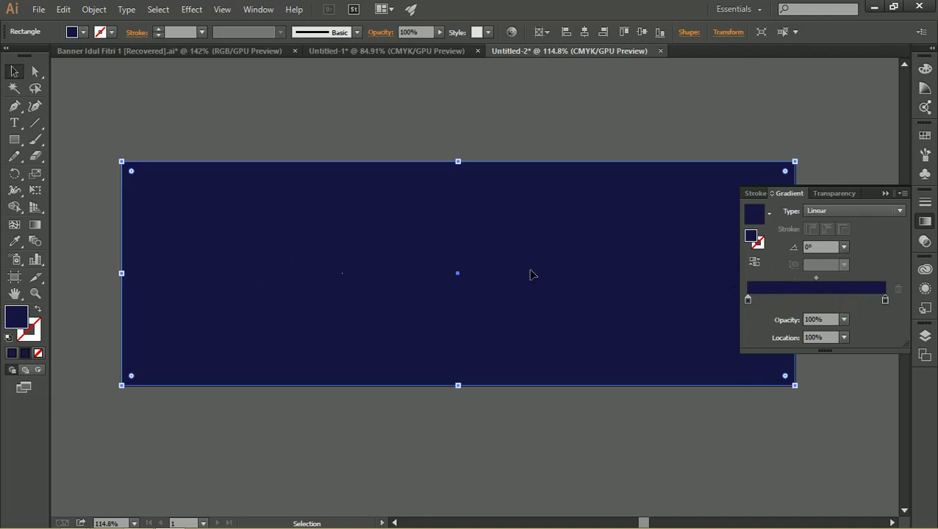
# Set the left gradient stop to CMYK with magenta 86, yellow 27, black 24.
pyautogui.doubleClick(748, 298)
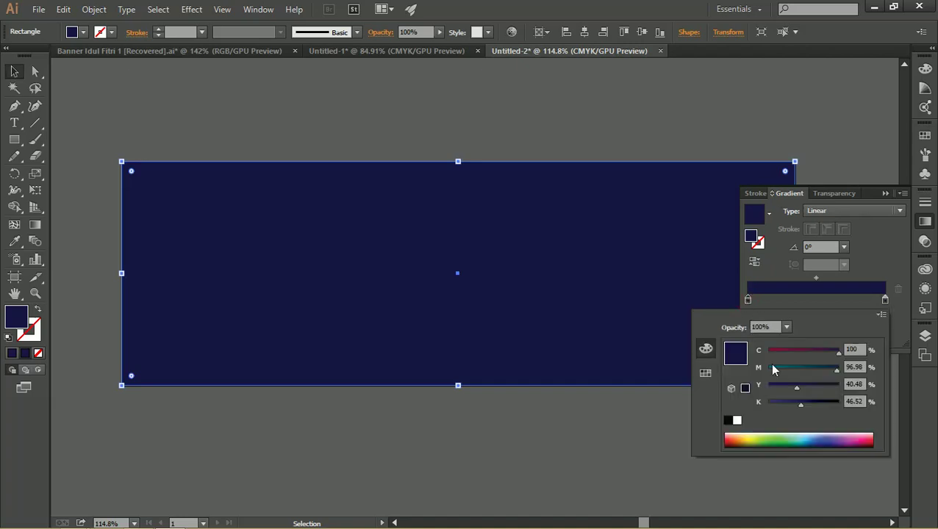
pyautogui.click(882, 316)
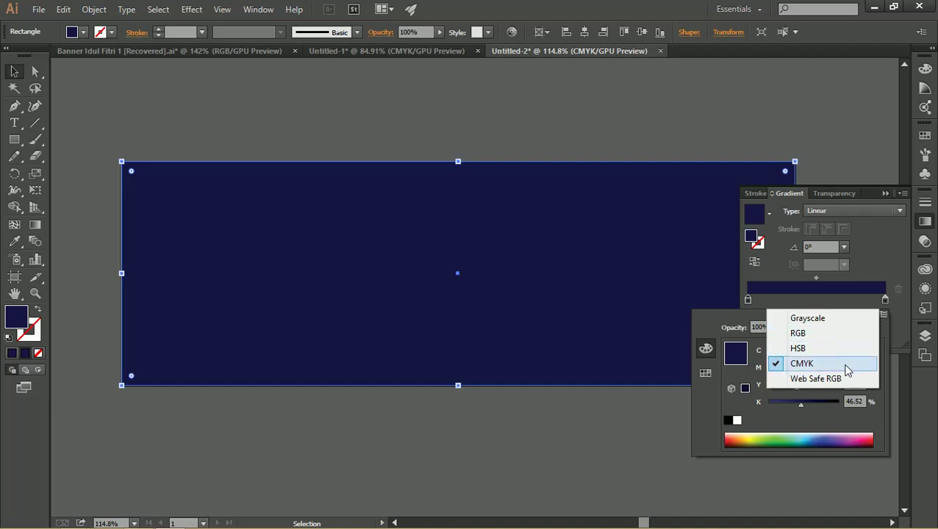
pyautogui.click(845, 365)
pyautogui.moveTo(799, 405); pyautogui.dragTo(785, 405)
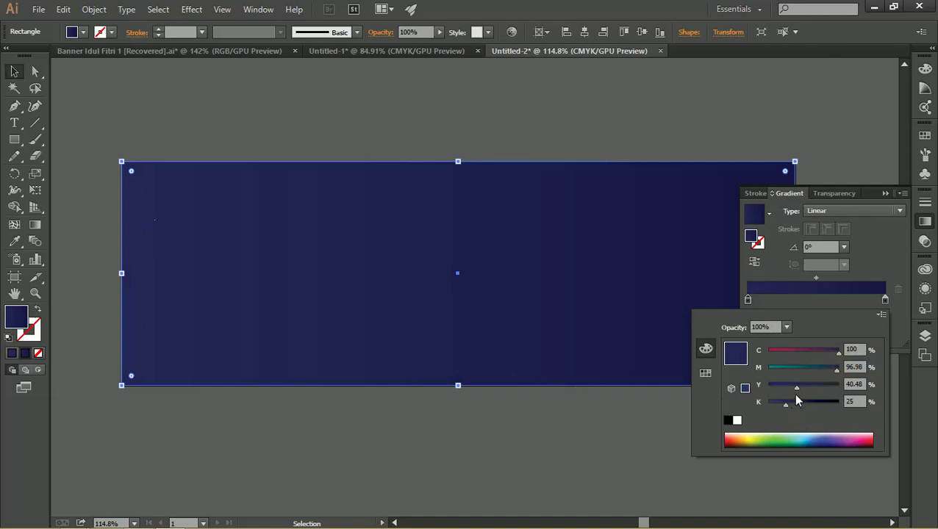
pyautogui.moveTo(797, 387); pyautogui.dragTo(787, 388)
pyautogui.moveTo(779, 402); pyautogui.dragTo(839, 370)
pyautogui.click(839, 351)
pyautogui.click(862, 255)
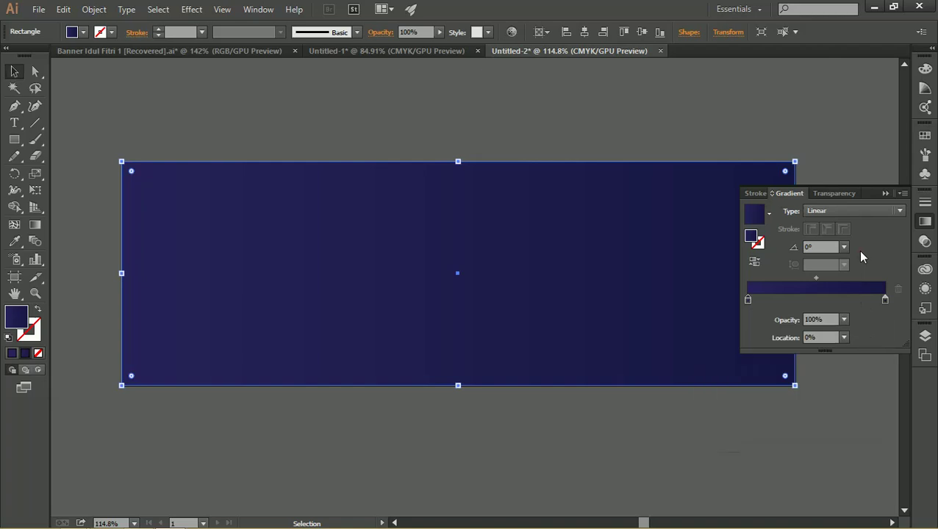
pyautogui.click(885, 193)
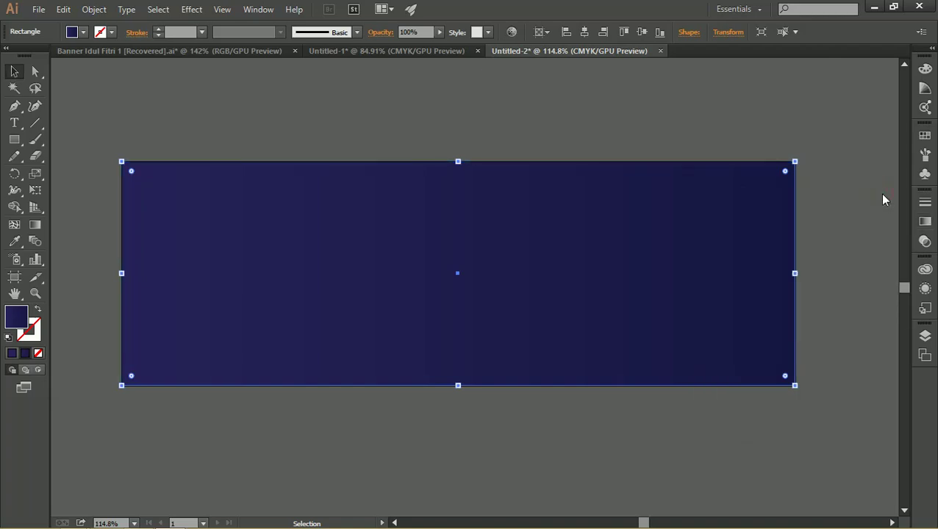
# Draw a tall portrait rectangle above the banner and zoom in on it.
pyautogui.press('z')
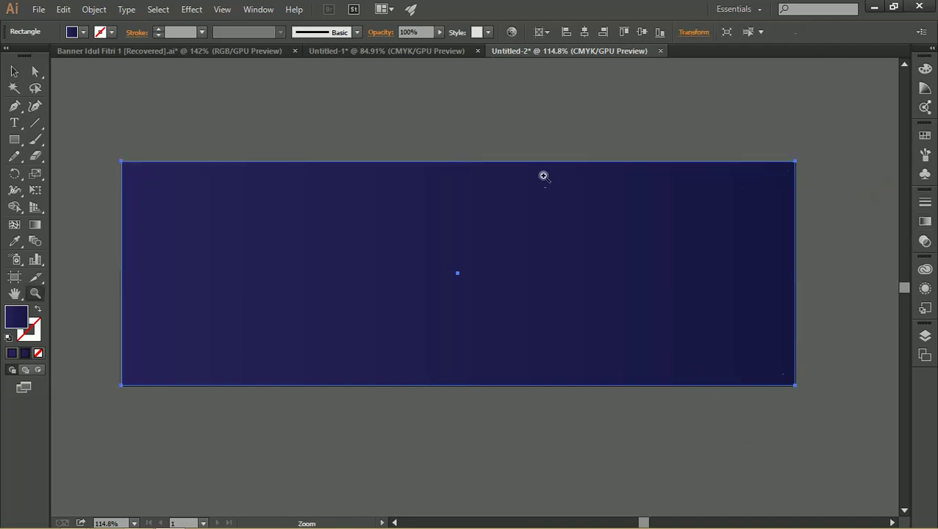
pyautogui.moveTo(559, 147)
pyautogui.mouseDown()
pyautogui.moveTo(513, 160)
pyautogui.moveTo(437, 216)
pyautogui.moveTo(406, 273)
pyautogui.mouseUp()
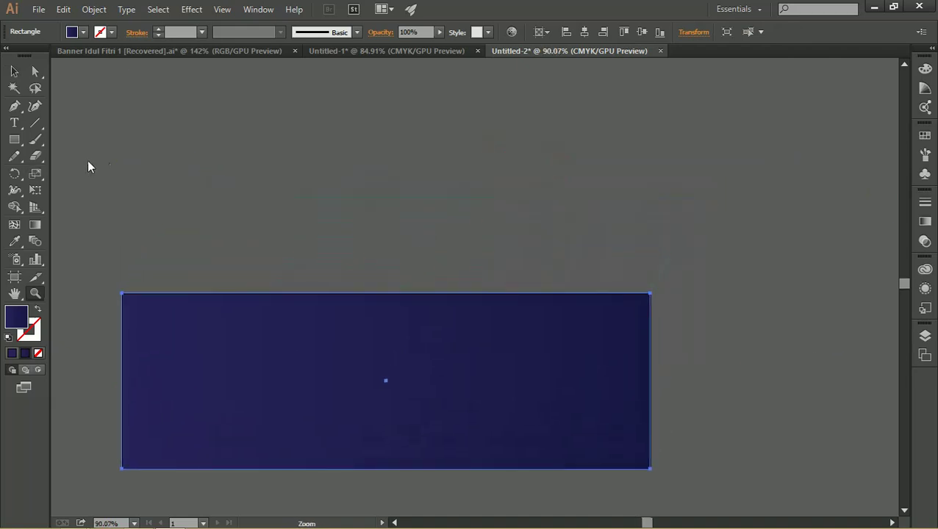
pyautogui.click(14, 141)
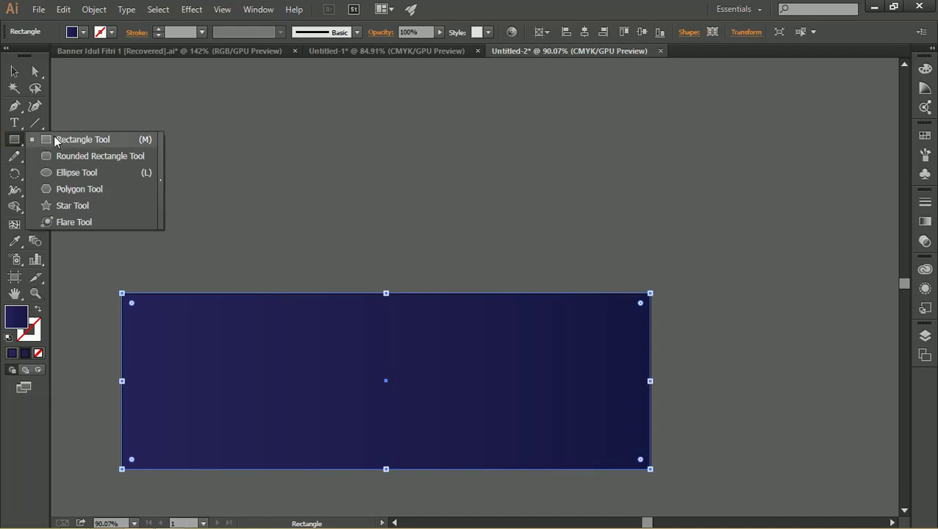
pyautogui.moveTo(13, 144); pyautogui.dragTo(56, 139)
pyautogui.moveTo(542, 108); pyautogui.dragTo(601, 254)
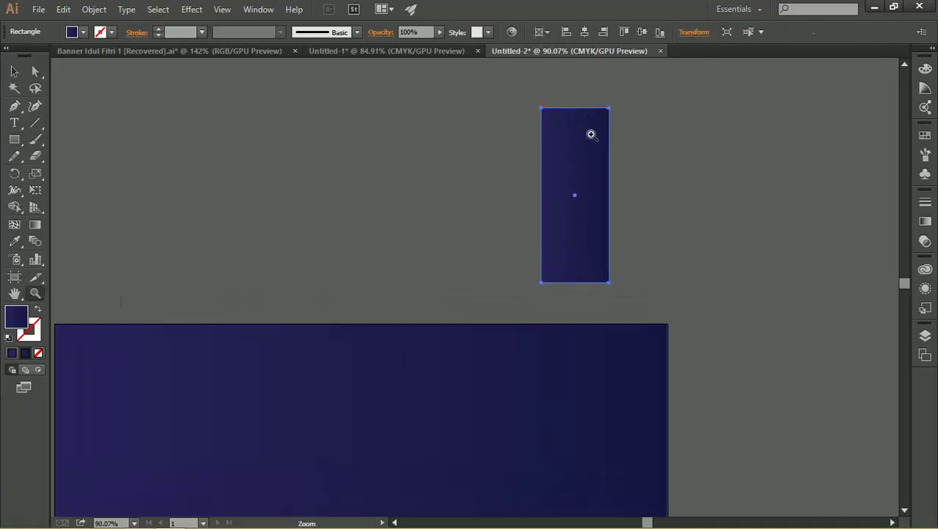
pyautogui.moveTo(626, 149); pyautogui.dragTo(550, 163)
pyautogui.click(541, 164)
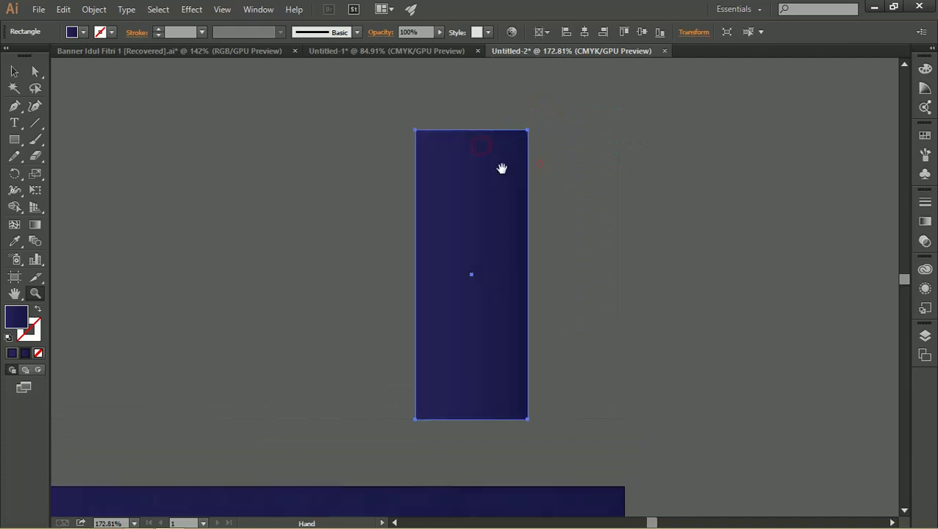
pyautogui.click(35, 71)
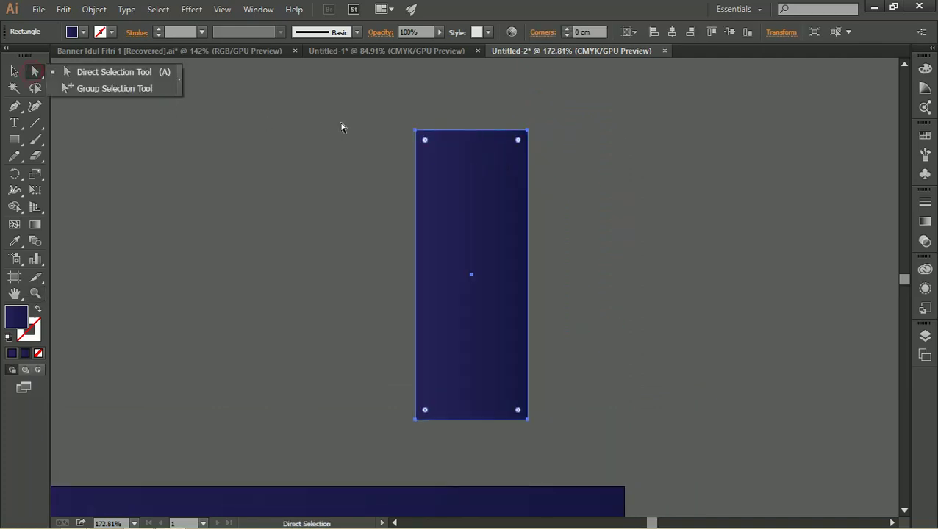
# Add an anchor at the top edge's centre and pull it up into a peak.
pyautogui.click(19, 112)
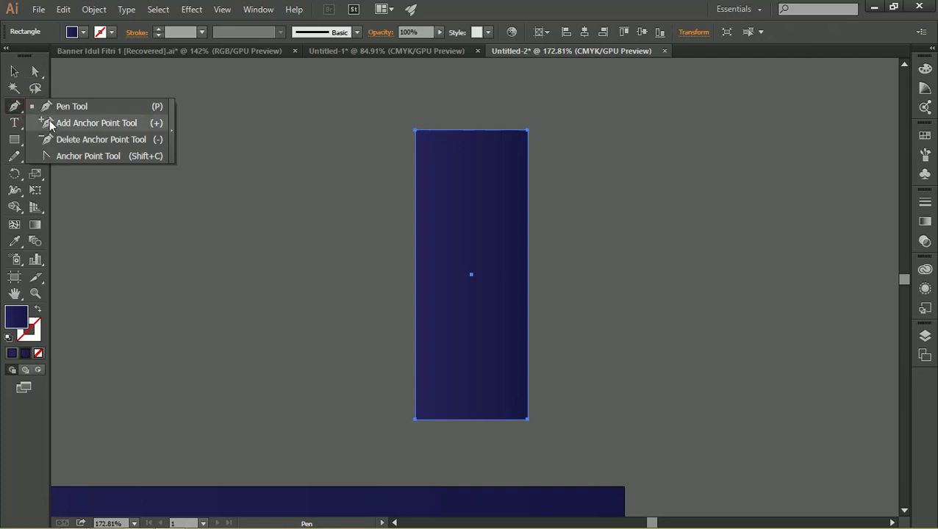
pyautogui.click(50, 124)
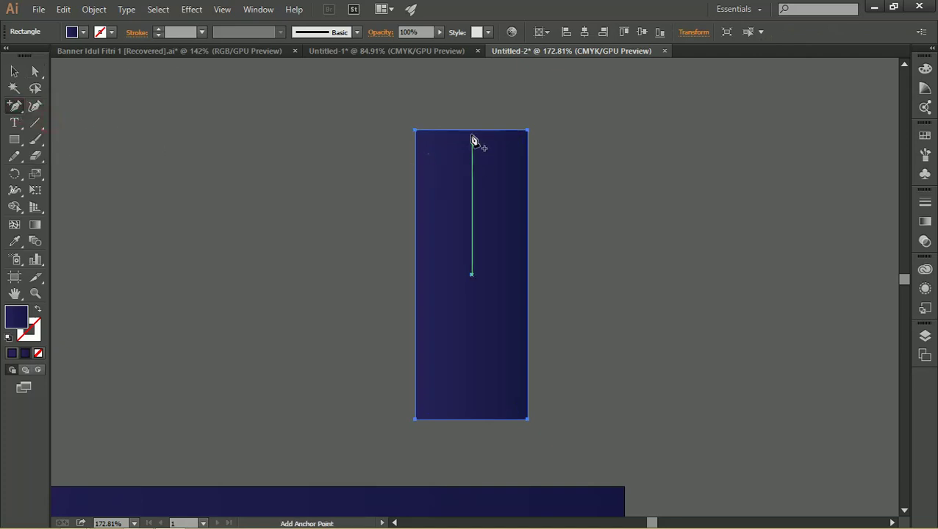
pyautogui.click(472, 274)
pyautogui.click(472, 131)
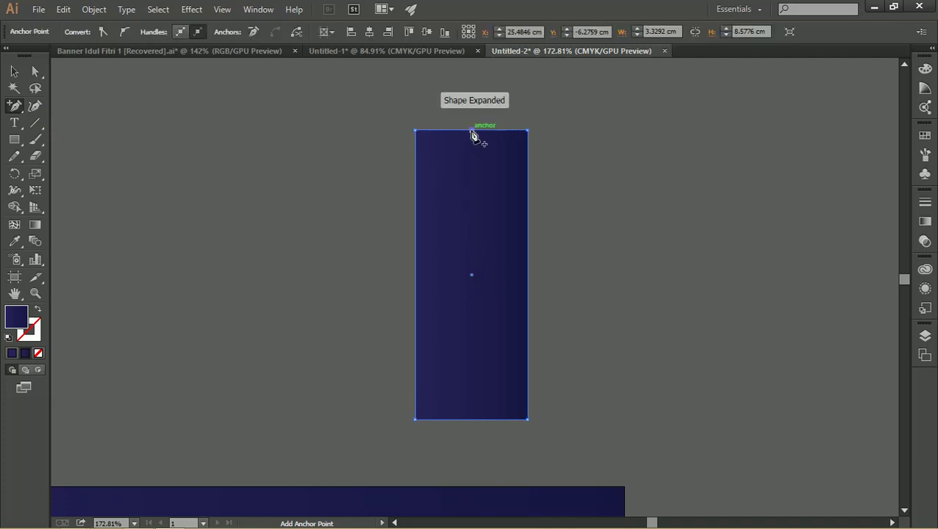
pyautogui.press('a')
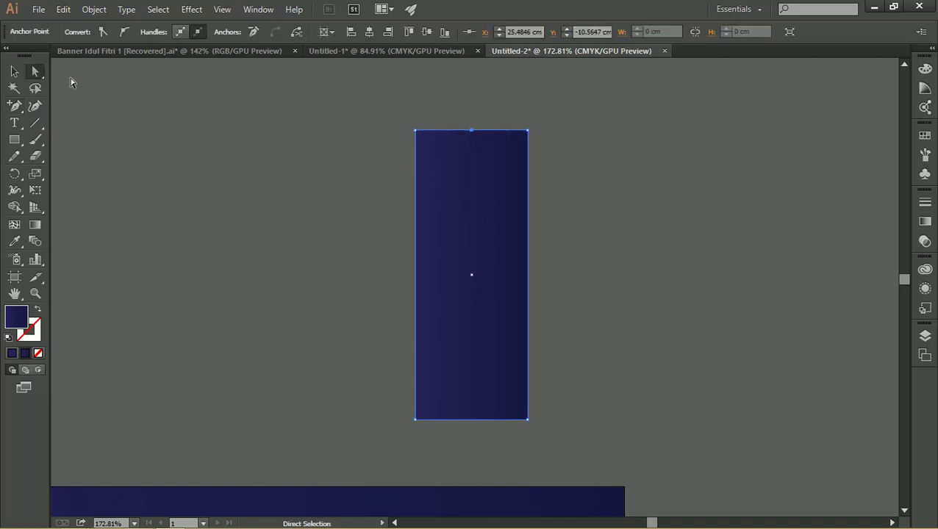
pyautogui.moveTo(472, 131); pyautogui.dragTo(472, 89)
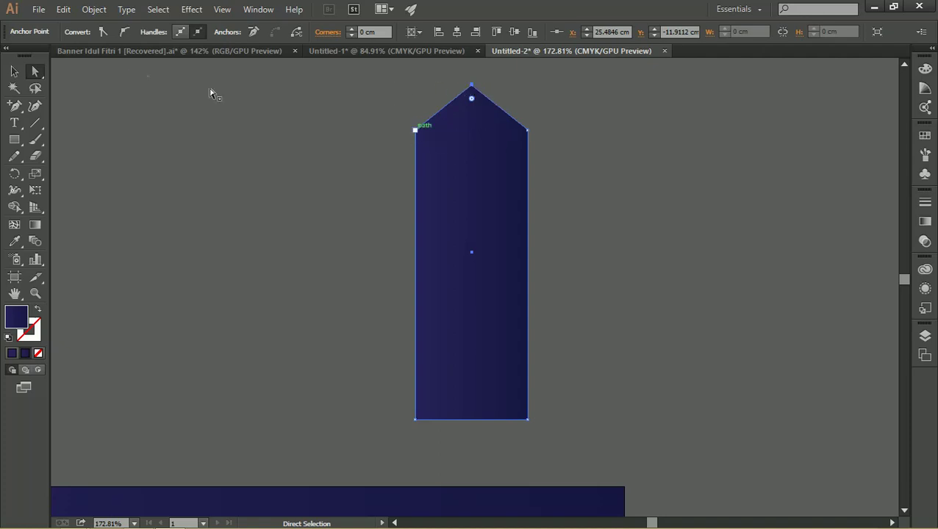
# Round the peak and shoulder corners to about 0.41 cm, then select the whole shape.
pyautogui.moveTo(388, 79); pyautogui.dragTo(581, 165)
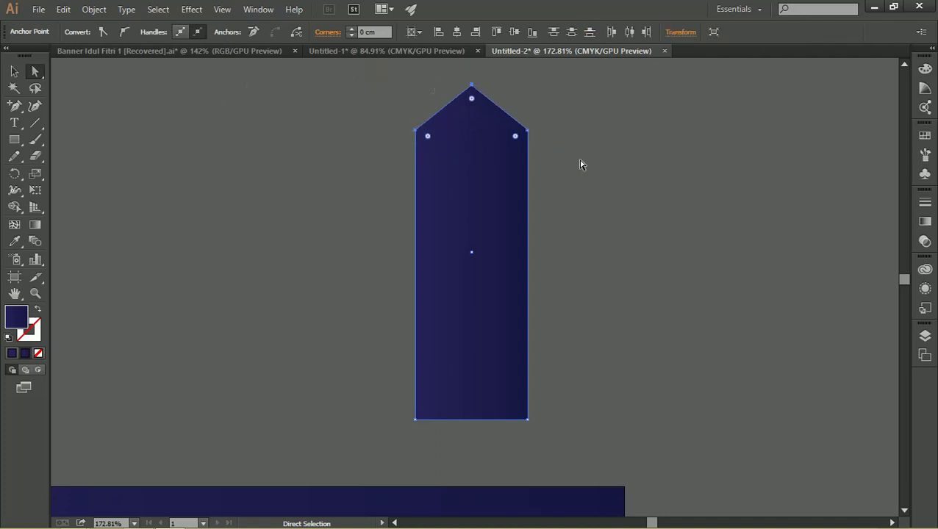
pyautogui.moveTo(472, 98); pyautogui.dragTo(472, 108)
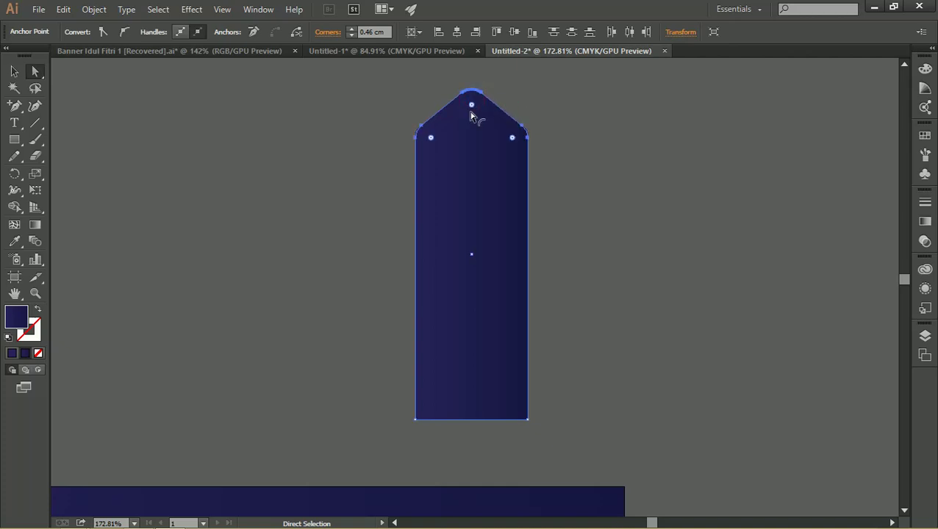
pyautogui.moveTo(472, 105); pyautogui.dragTo(475, 101)
pyautogui.click(13, 70)
pyautogui.click(196, 86)
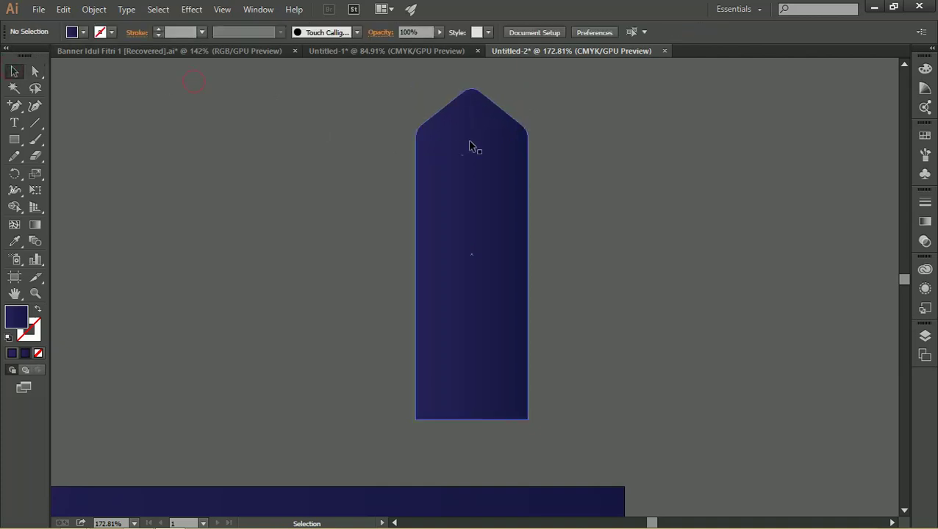
pyautogui.click(492, 137)
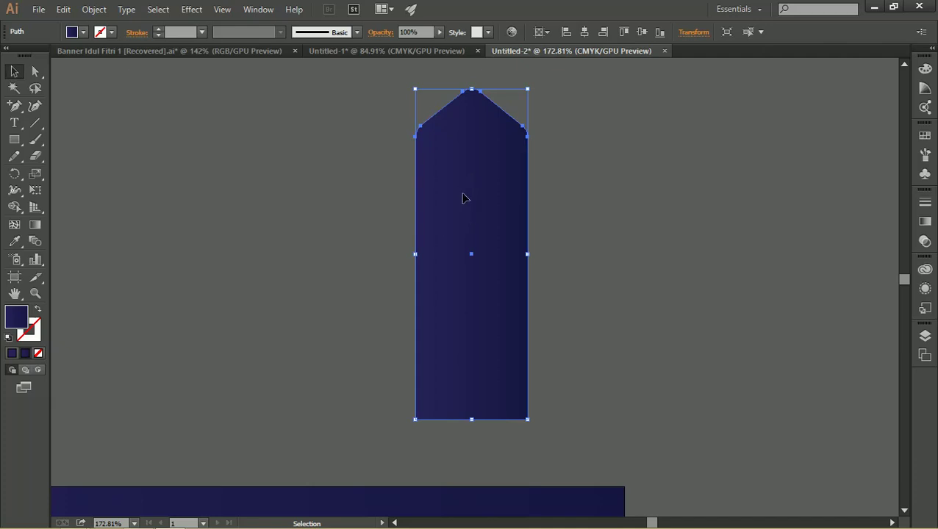
# Select the first pointed path from the Layer 1 object list.
pyautogui.press('a')
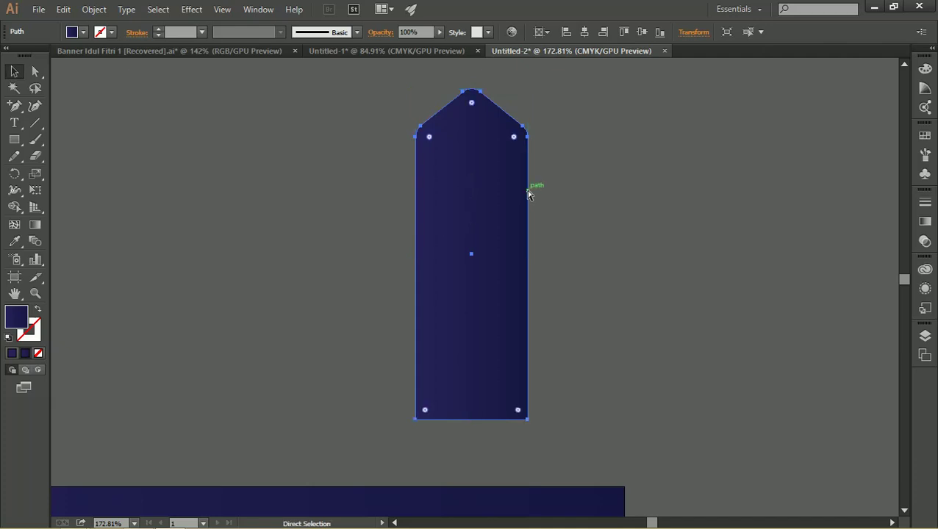
pyautogui.press('v')
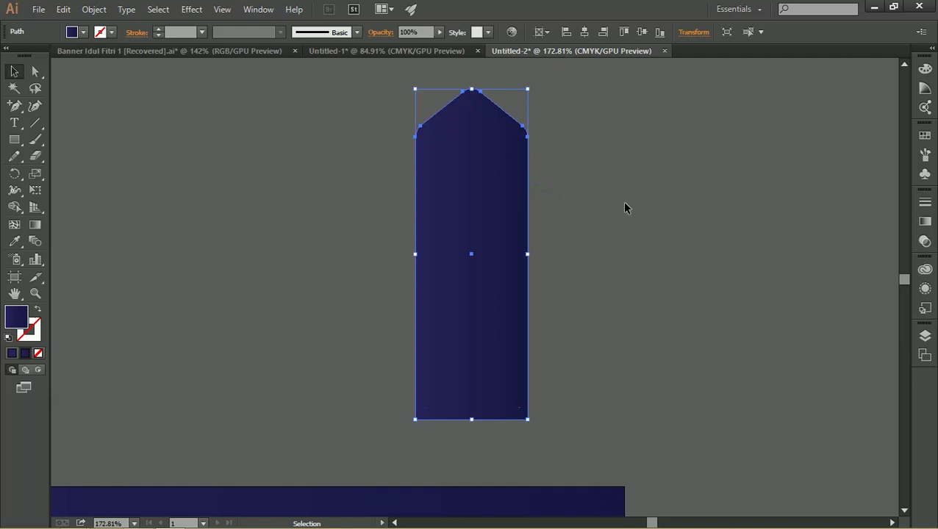
pyautogui.click(925, 336)
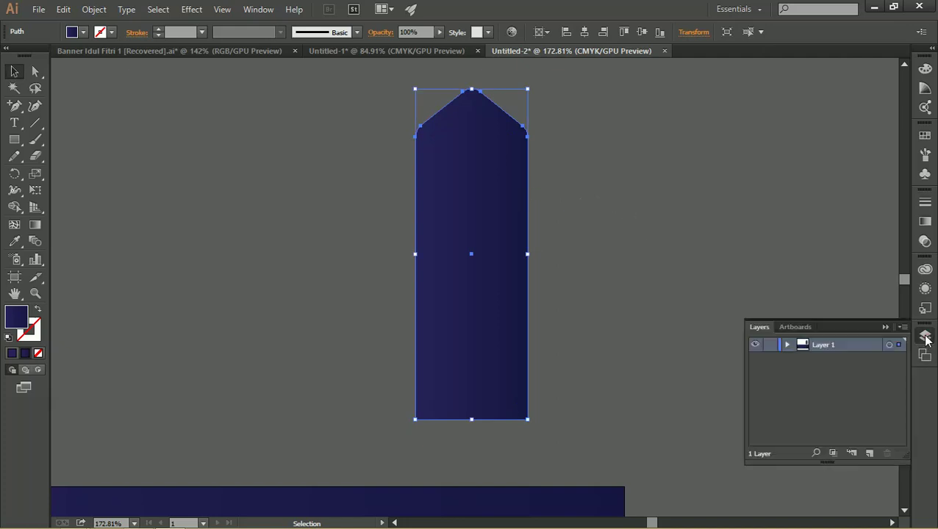
pyautogui.click(787, 346)
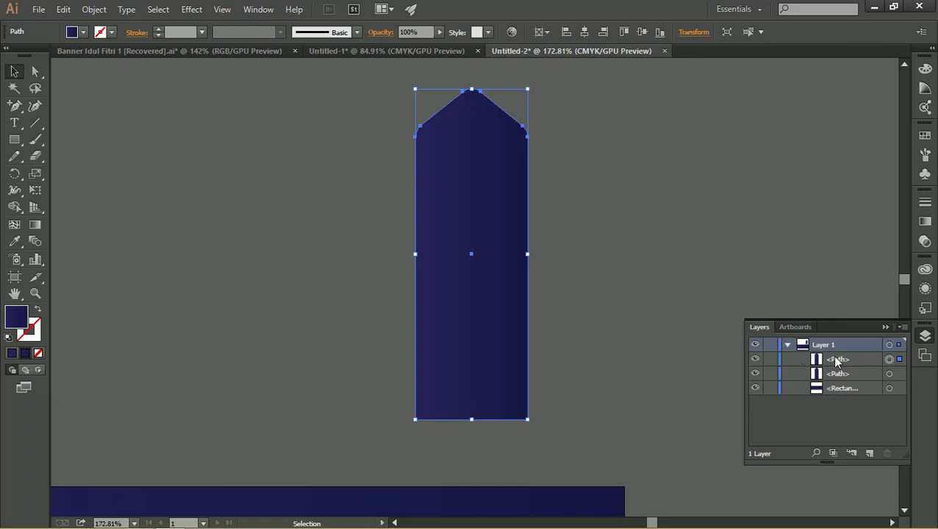
pyautogui.click(889, 374)
pyautogui.click(889, 358)
# Reflect the shape across the horizontal axis.
pyautogui.rightClick(484, 214)
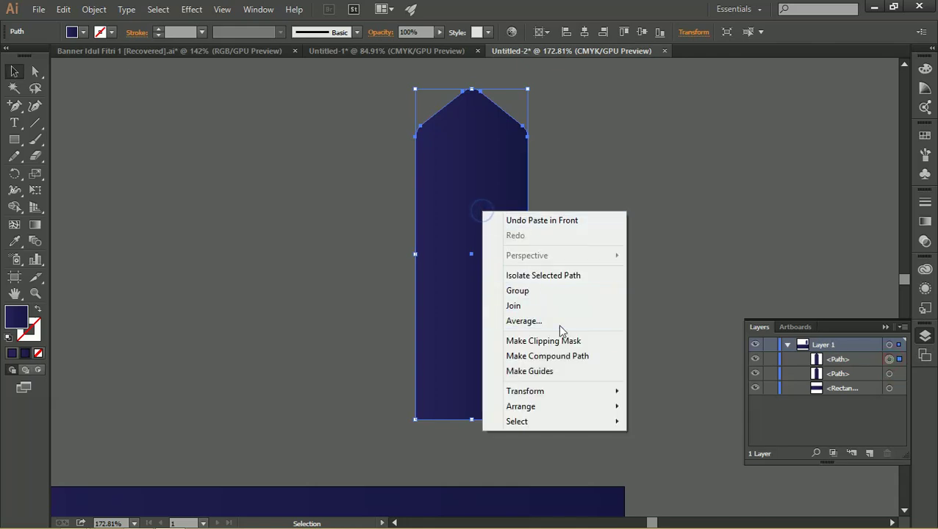
pyautogui.click(581, 392)
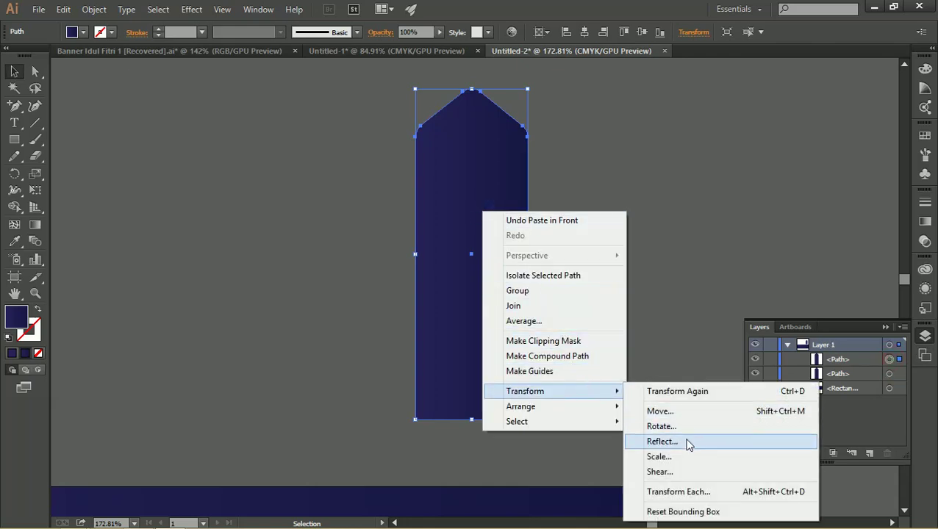
pyautogui.click(685, 441)
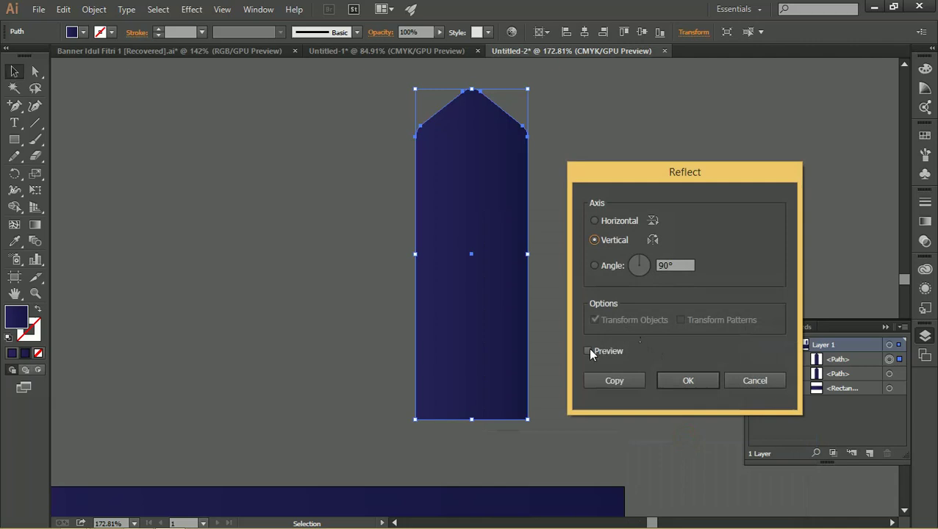
pyautogui.click(587, 351)
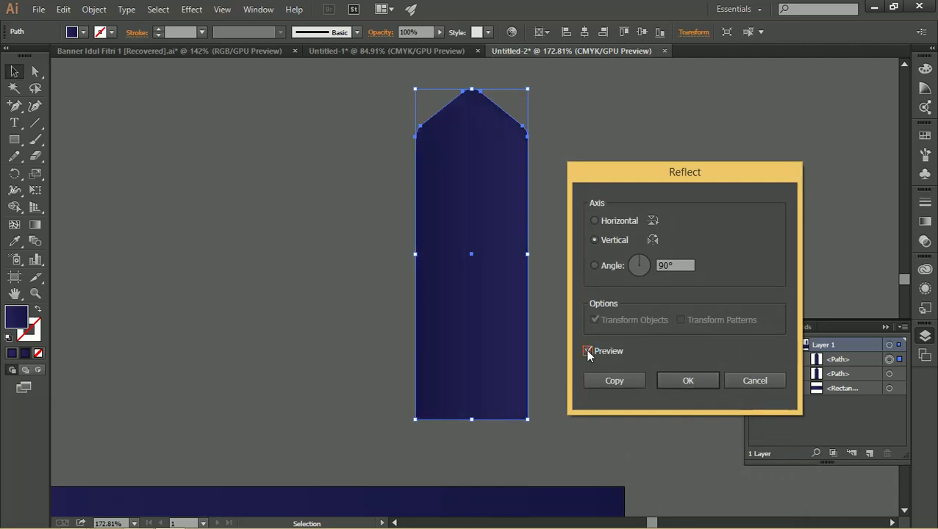
pyautogui.click(594, 221)
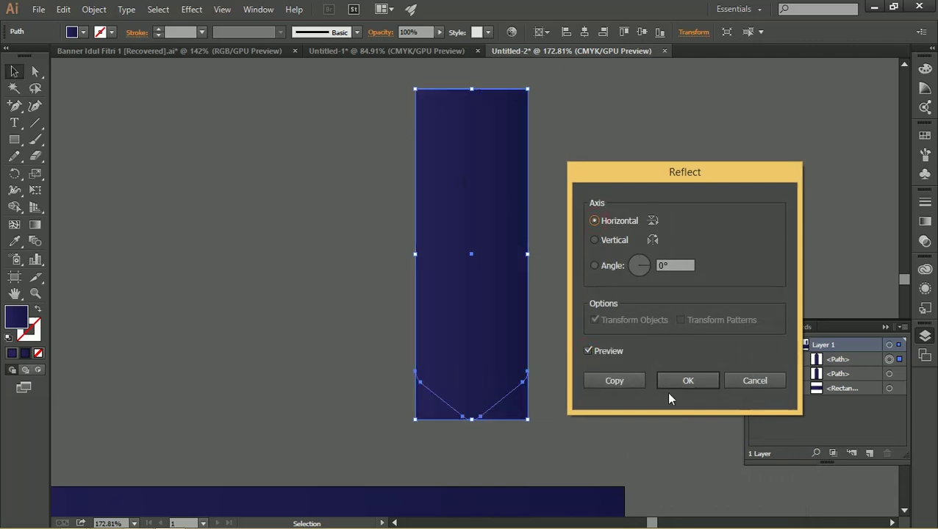
pyautogui.click(700, 379)
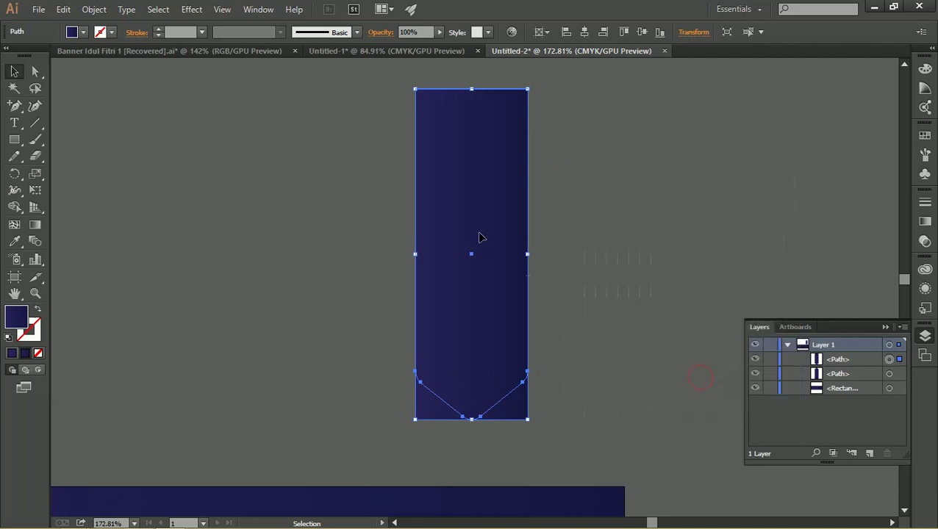
# Move the flipped half below the original, then shift both halves up together.
pyautogui.moveTo(476, 180); pyautogui.dragTo(477, 259)
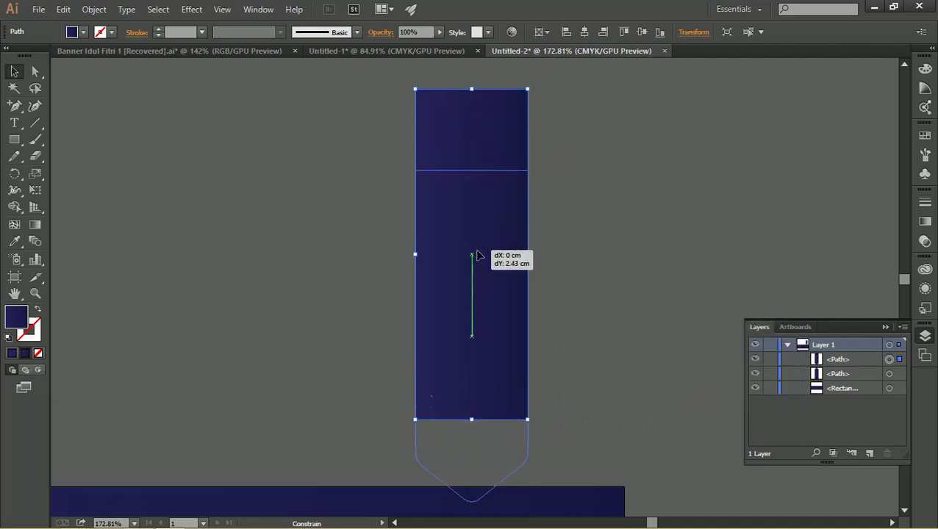
pyautogui.click(590, 271)
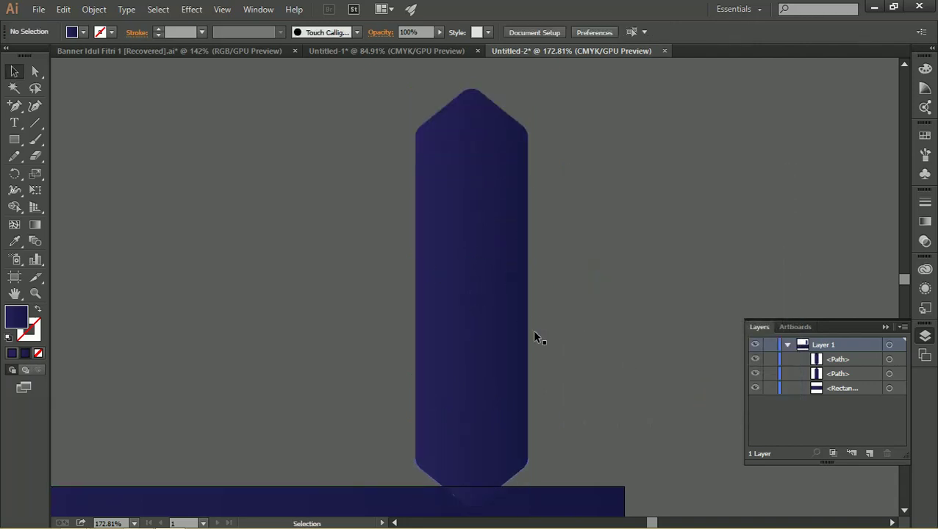
pyautogui.press('z')
pyautogui.moveTo(425, 261)
pyautogui.mouseDown()
pyautogui.moveTo(509, 278)
pyautogui.moveTo(399, 259)
pyautogui.mouseUp()
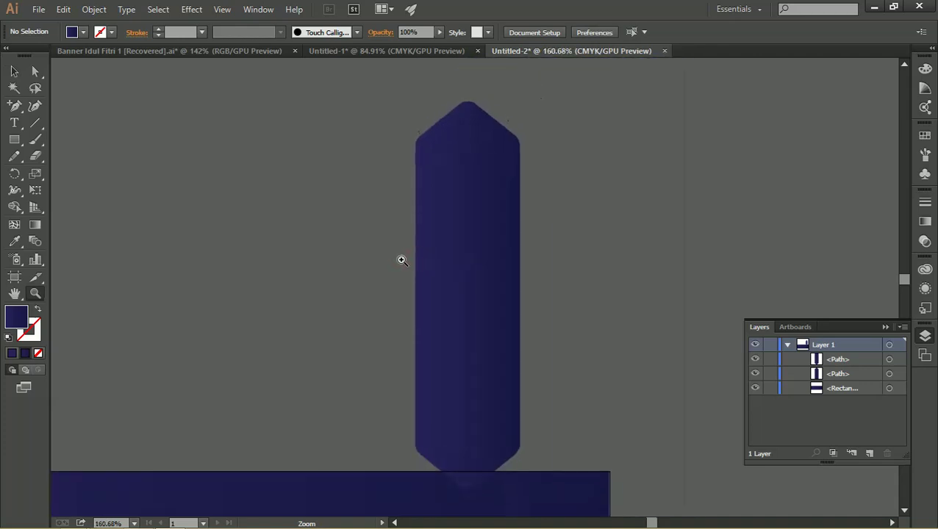
pyautogui.press('v')
pyautogui.moveTo(590, 388)
pyautogui.mouseDown()
pyautogui.moveTo(456, 242)
pyautogui.moveTo(479, 195)
pyautogui.mouseUp()
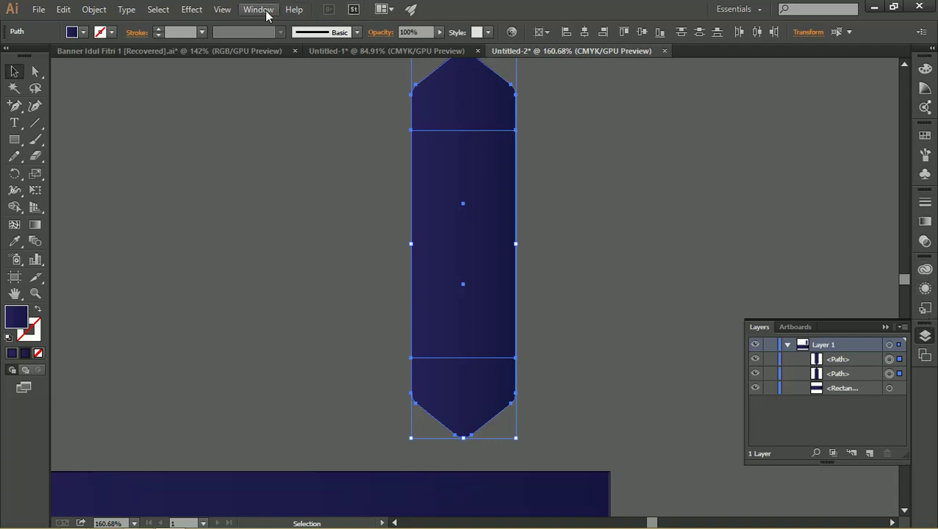
# Unite the two pointed halves with Pathfinder's Unite into a single path.
pyautogui.click(259, 12)
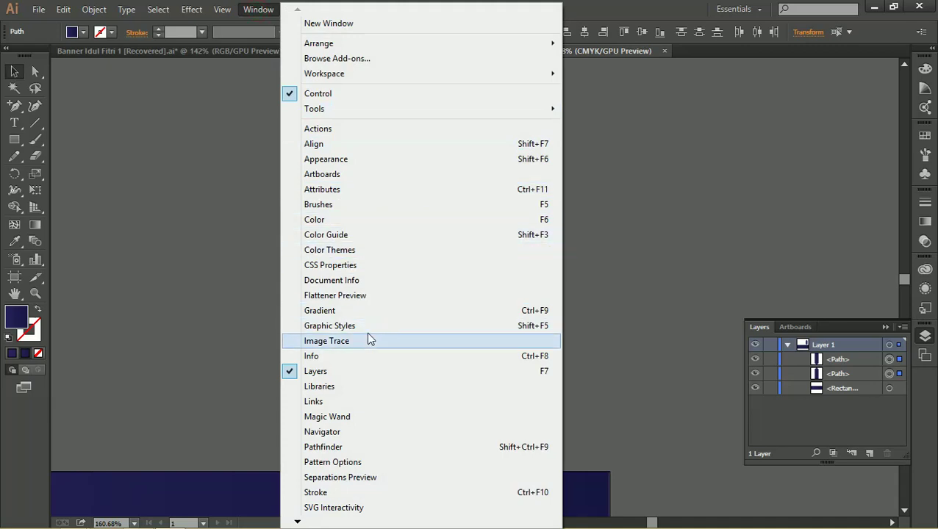
pyautogui.click(364, 446)
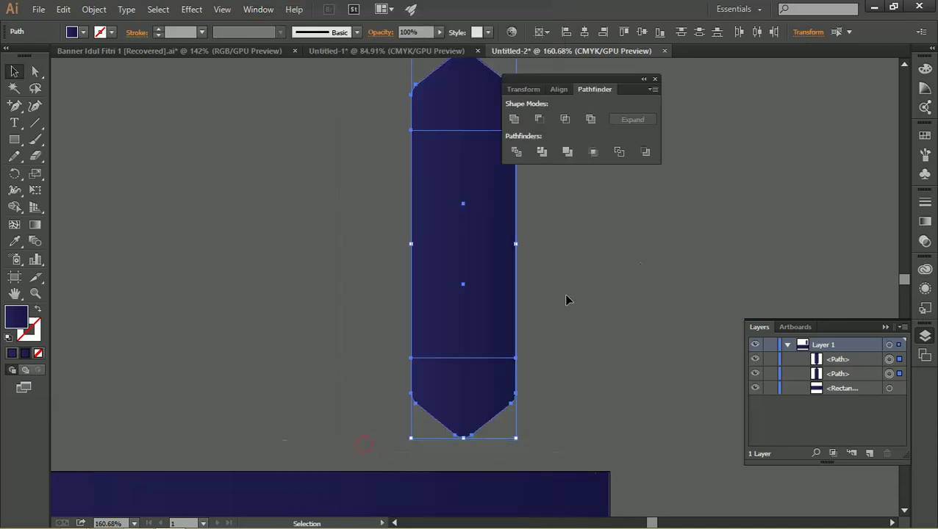
pyautogui.moveTo(597, 92)
pyautogui.mouseDown()
pyautogui.moveTo(719, 104)
pyautogui.moveTo(541, 92)
pyautogui.moveTo(925, 110)
pyautogui.mouseUp()
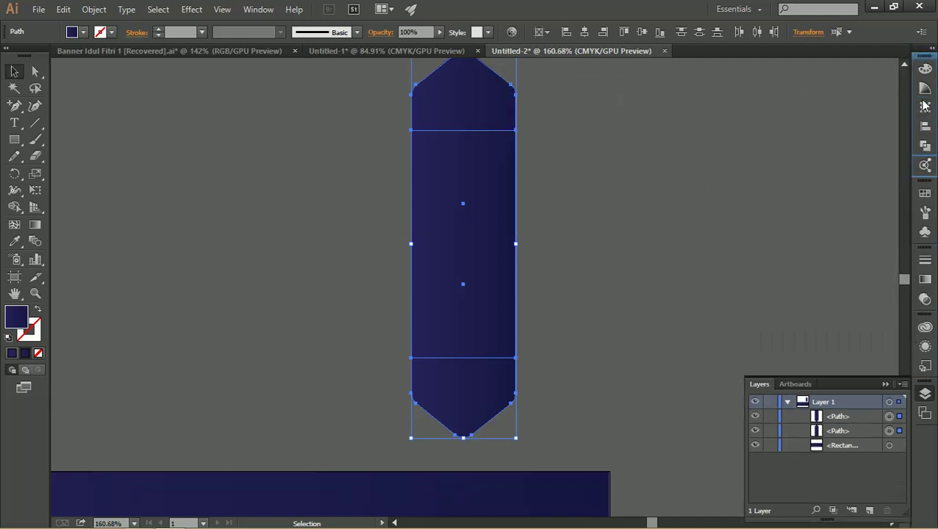
pyautogui.click(925, 145)
pyautogui.click(764, 89)
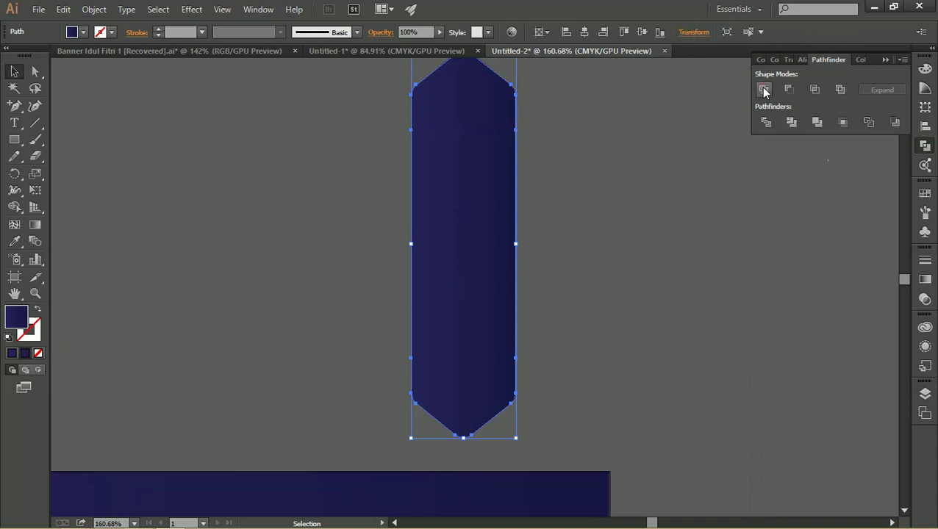
pyautogui.click(603, 134)
pyautogui.click(445, 165)
pyautogui.scroll(-1, 439, 156)
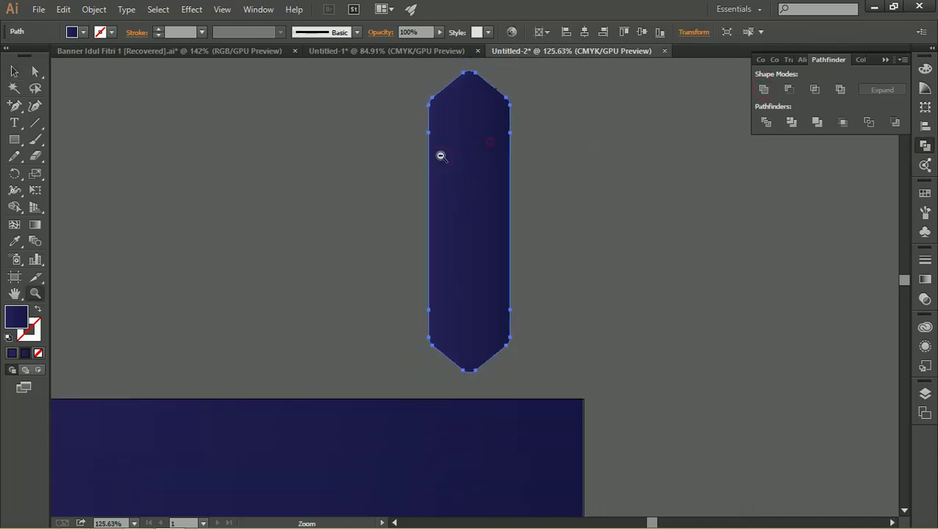
pyautogui.scroll(-1, 410, 160)
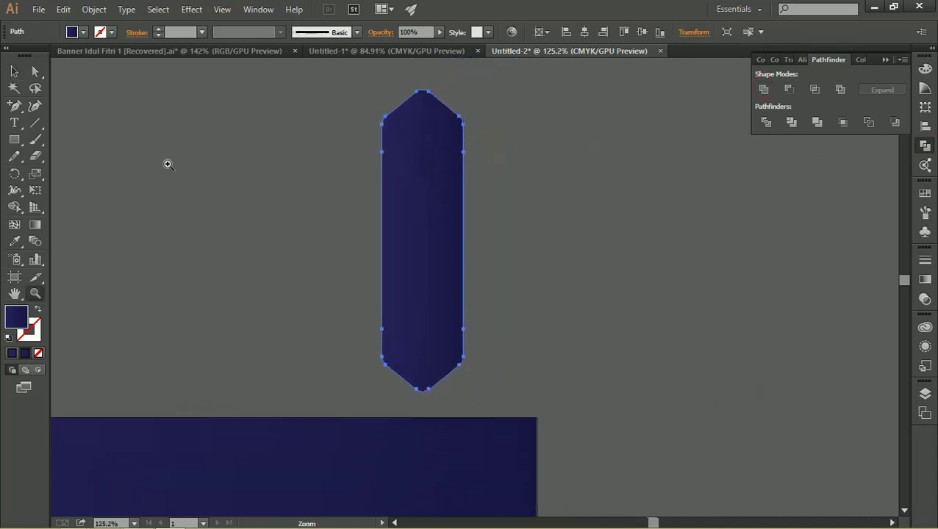
# Swap fill and stroke so the hexagon has no fill and a 9 pt navy stroke.
pyautogui.click(13, 72)
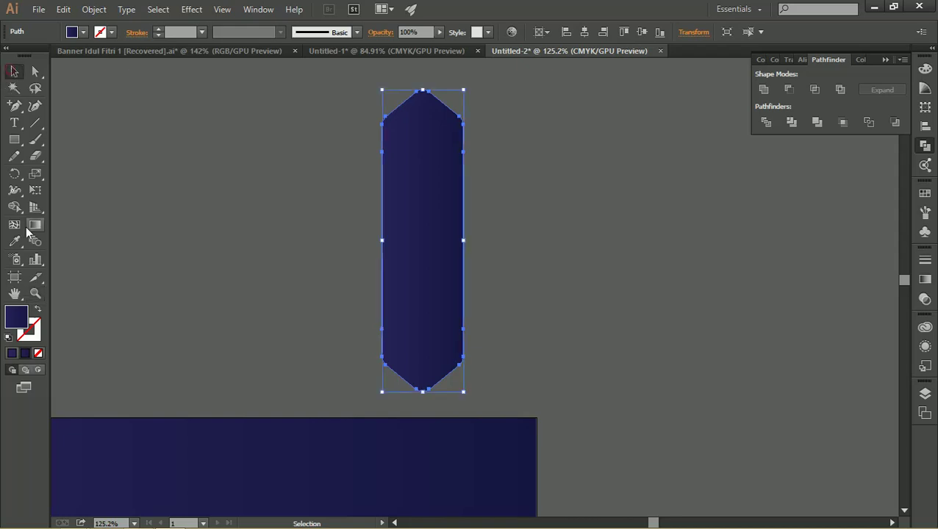
pyautogui.click(38, 312)
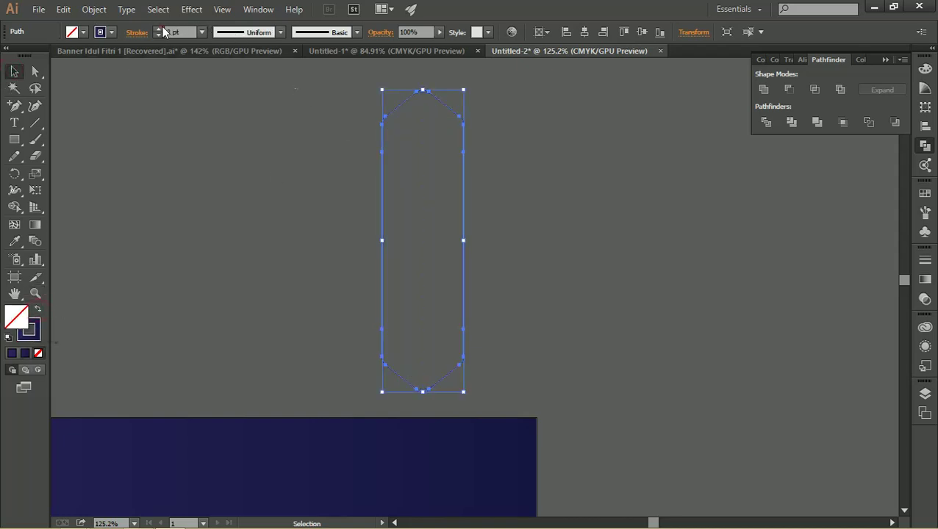
pyautogui.click(162, 28)
pyautogui.click(163, 28)
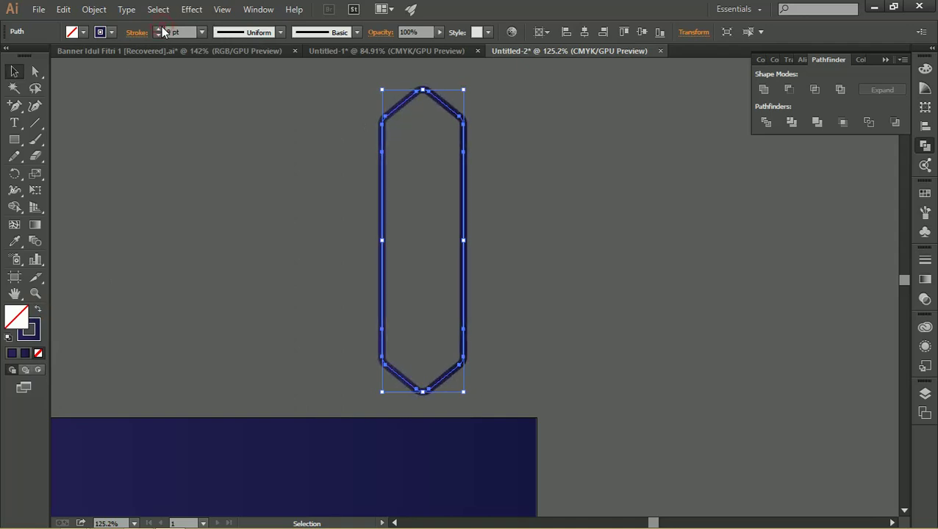
pyautogui.click(547, 161)
pyautogui.press('z')
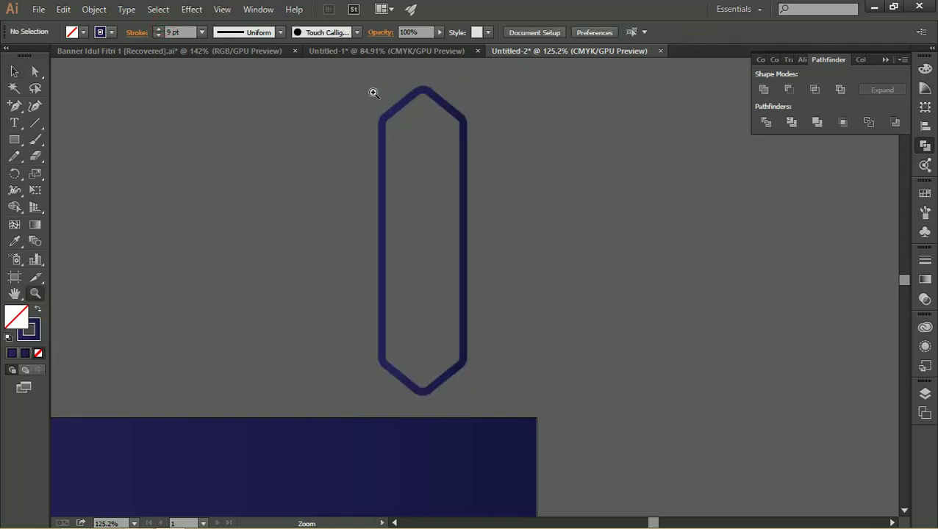
pyautogui.moveTo(372, 91); pyautogui.dragTo(642, 190)
pyautogui.hotkey('ctrl', '0')
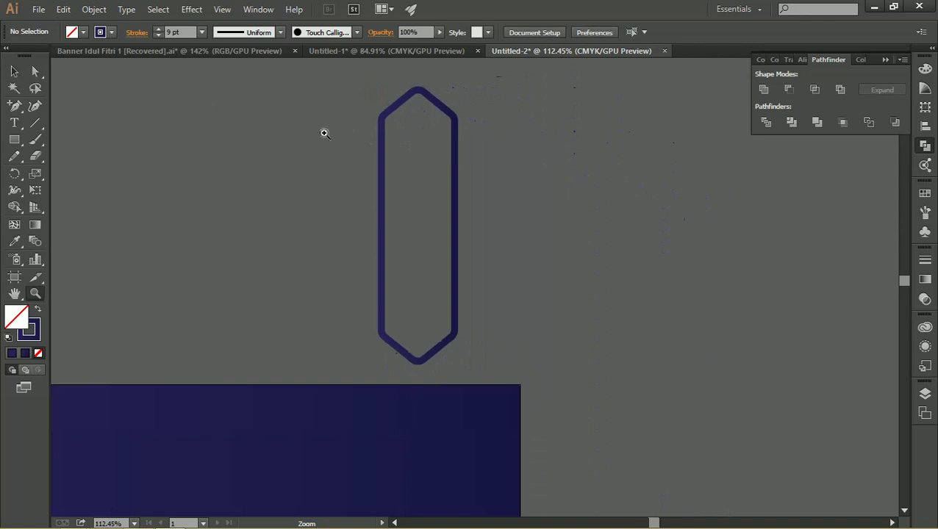
pyautogui.click(14, 71)
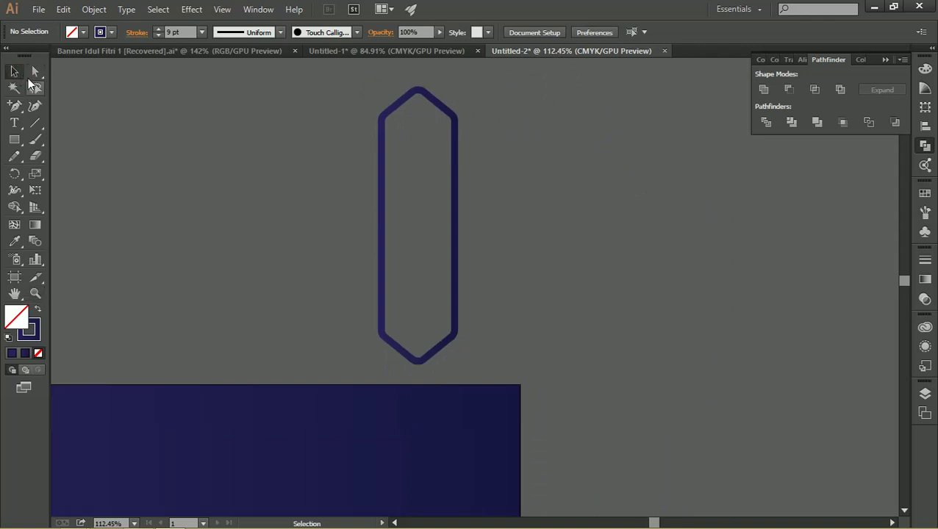
pyautogui.click(381, 169)
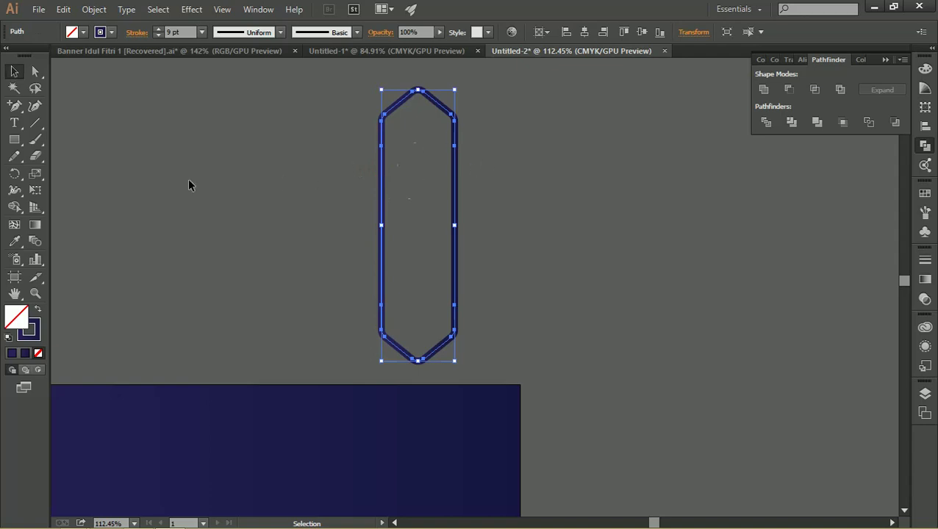
# Make one copy of the hexagon outline rotated 45° using the Rotate dialog.
pyautogui.doubleClick(15, 175)
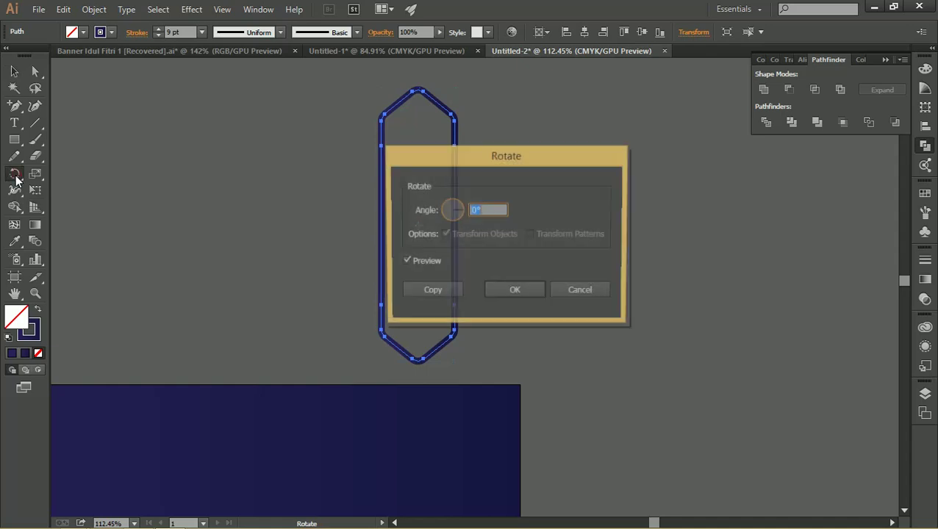
pyautogui.click(493, 211)
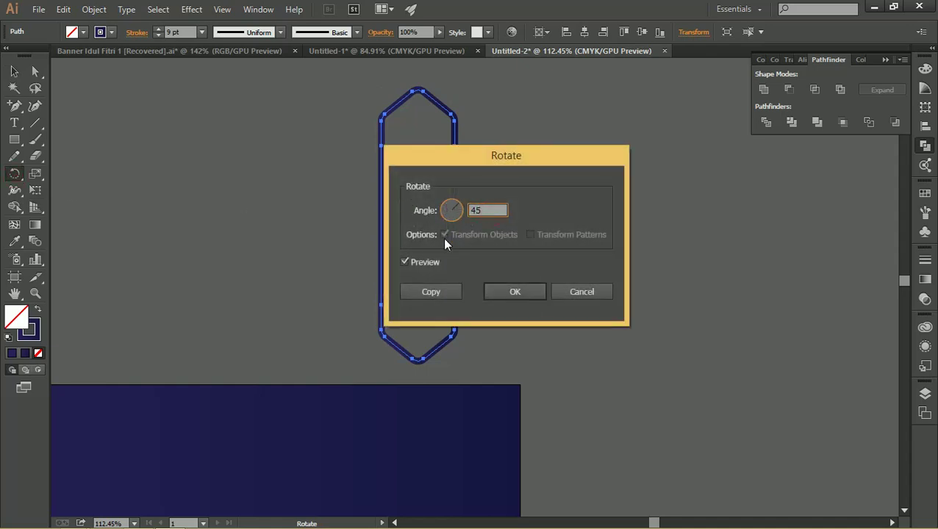
pyautogui.write('45')
pyautogui.click(404, 262)
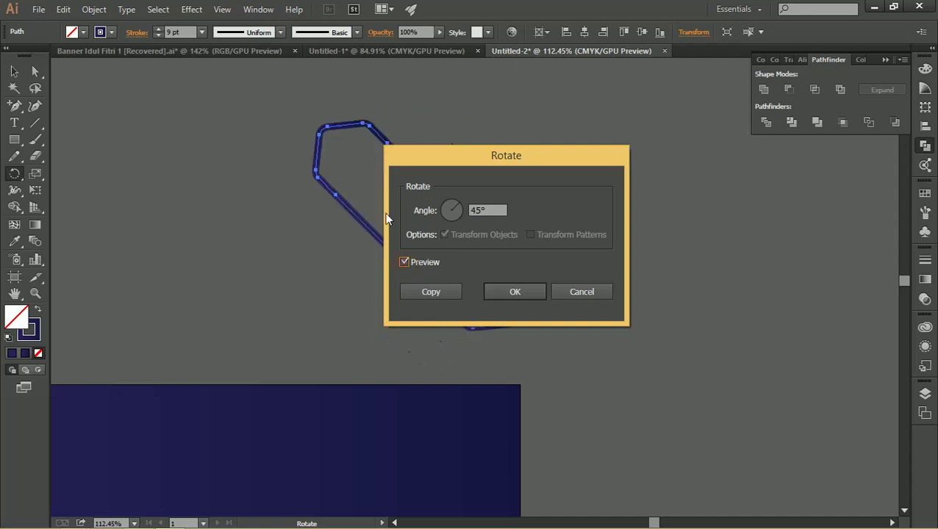
pyautogui.click(404, 262)
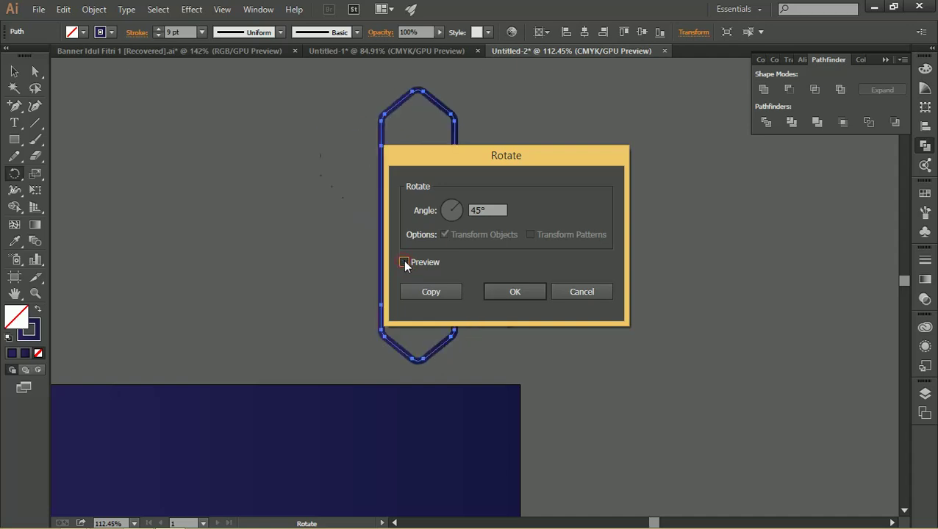
pyautogui.click(403, 261)
pyautogui.click(404, 263)
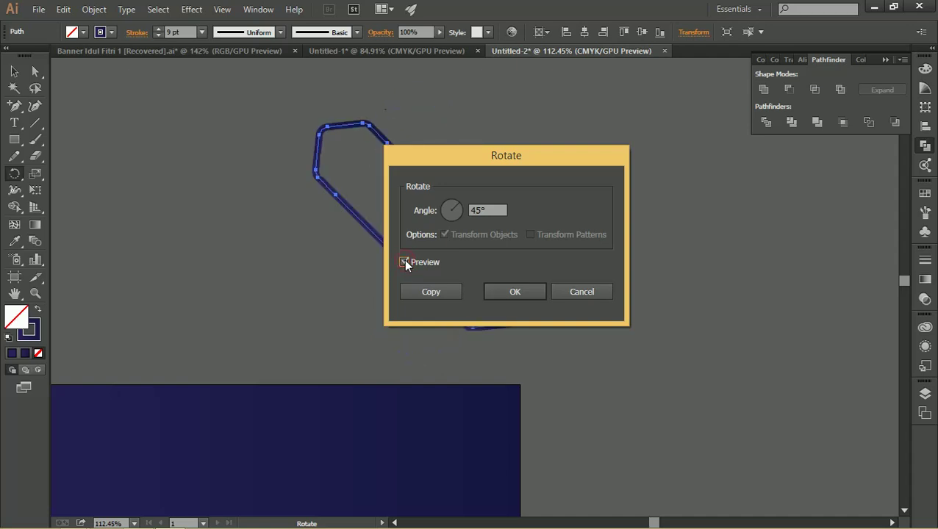
pyautogui.click(403, 262)
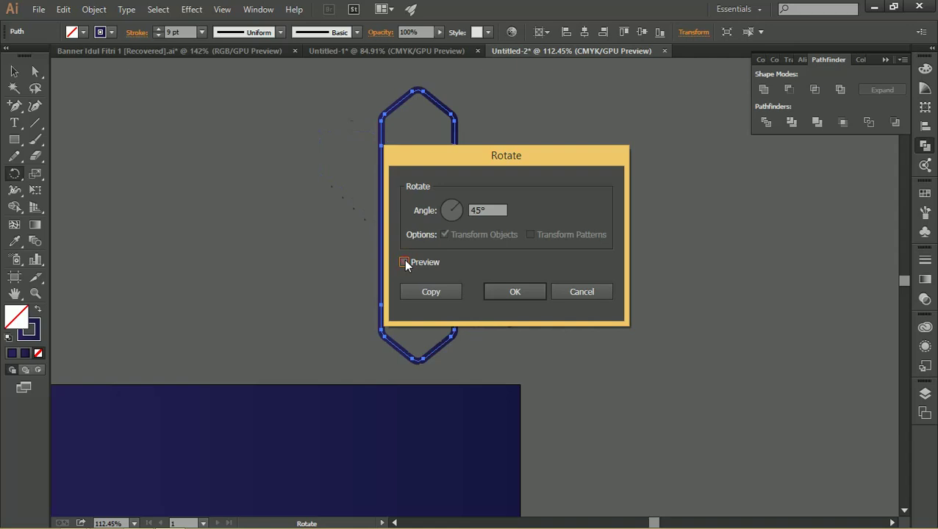
pyautogui.click(431, 292)
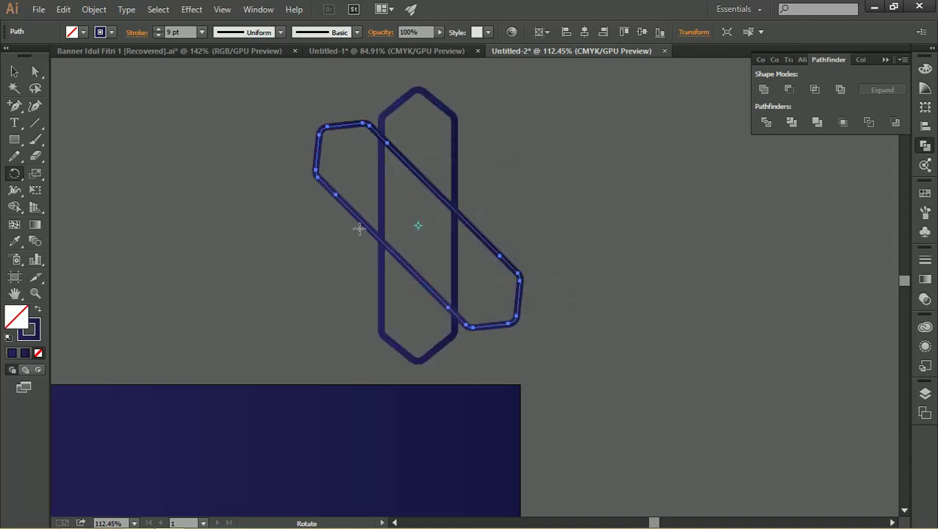
# Repeat the 45° rotated copy twice to complete the eight-pointed star.
pyautogui.press('ctrl')
pyautogui.hotkey('ctrl', 'd')
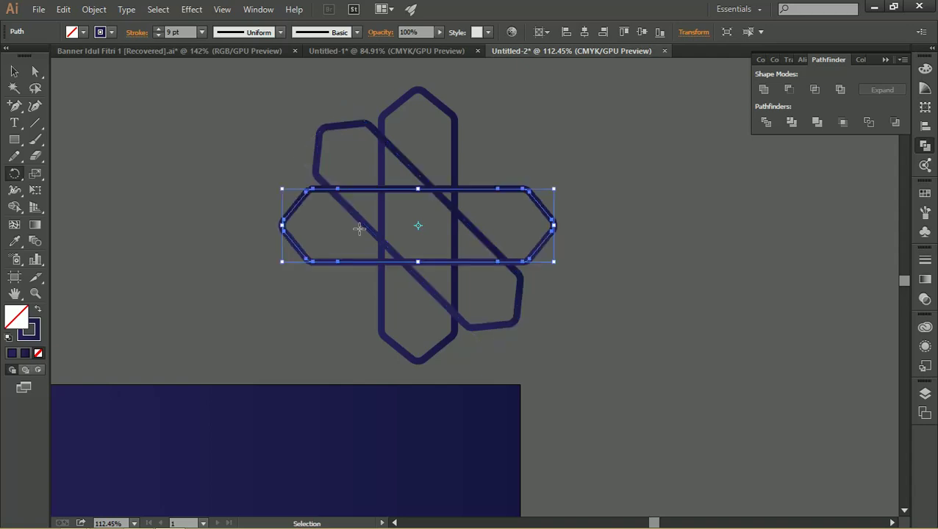
pyautogui.hotkey('ctrl', 'd')
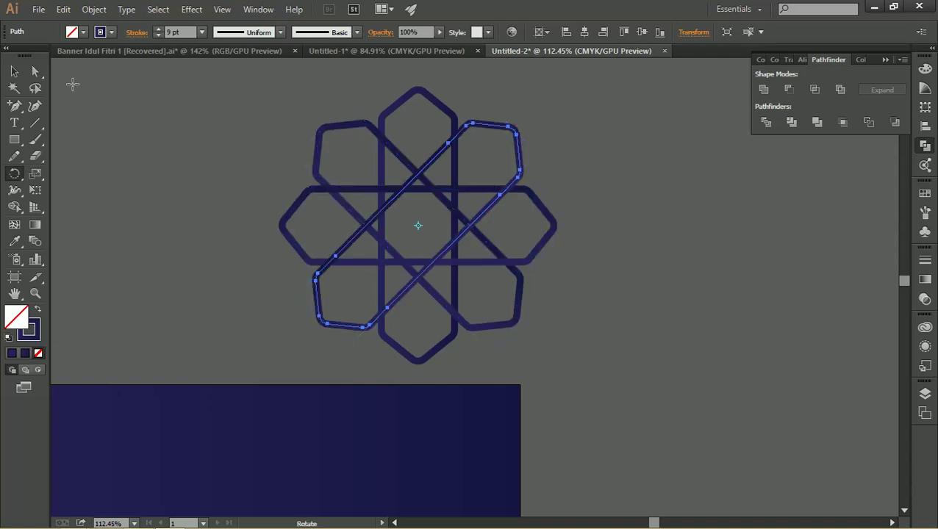
pyautogui.click(15, 71)
pyautogui.click(174, 117)
pyautogui.press('z')
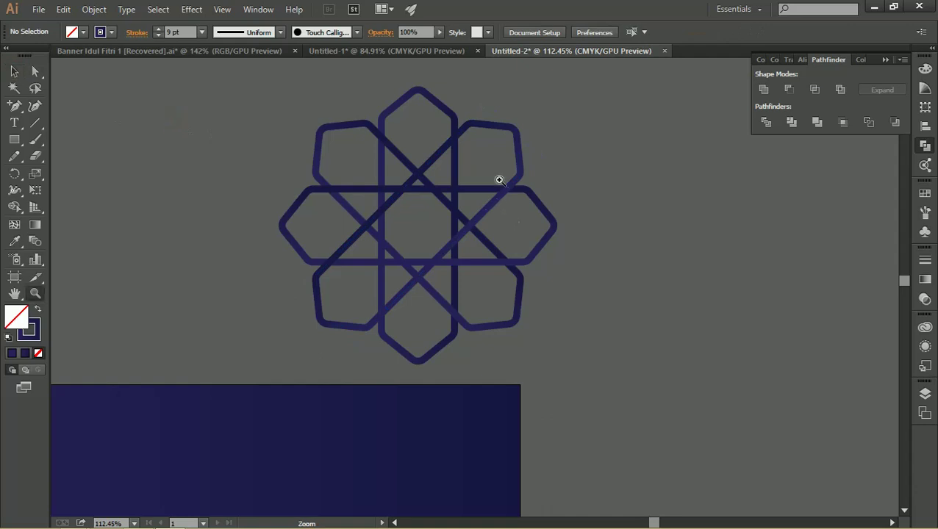
pyautogui.moveTo(498, 180); pyautogui.dragTo(478, 178)
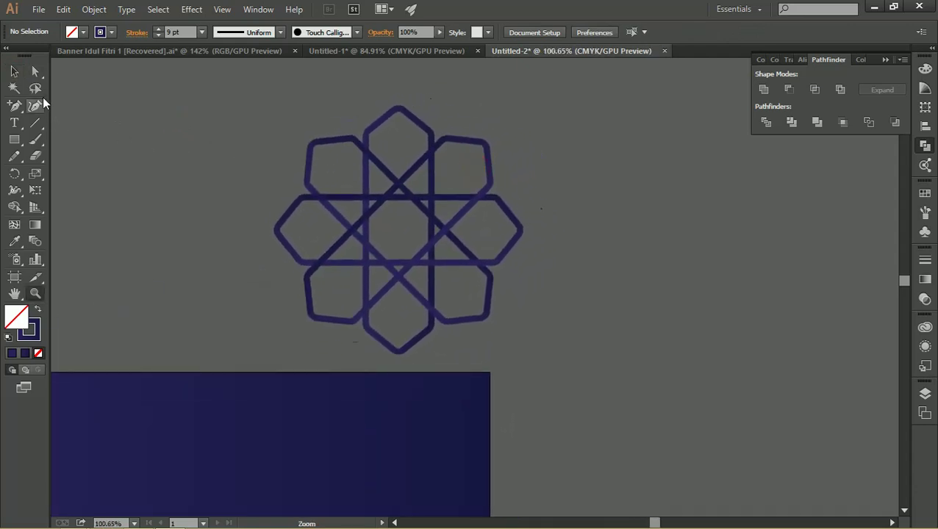
# Duplicate the interlaced star to its right.
pyautogui.click(14, 71)
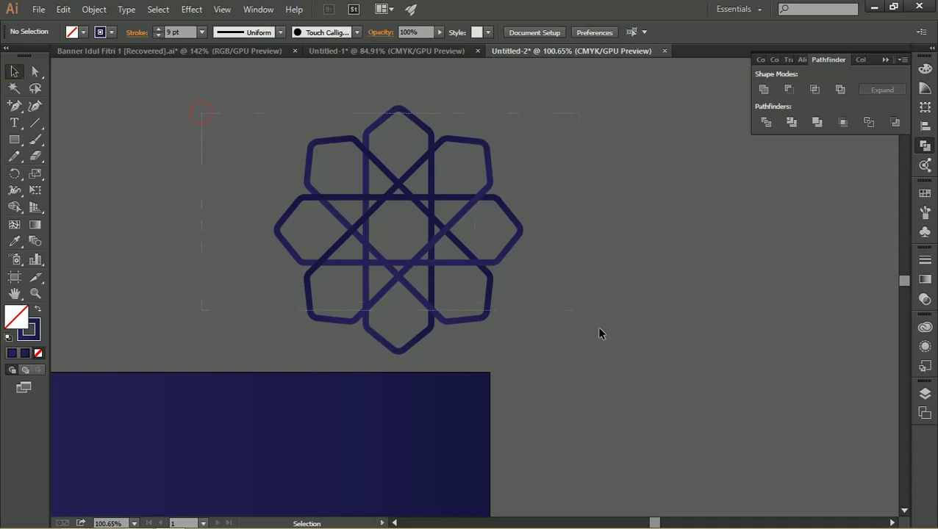
pyautogui.moveTo(202, 114); pyautogui.dragTo(599, 333)
pyautogui.press('z')
pyautogui.moveTo(512, 241); pyautogui.dragTo(296, 190)
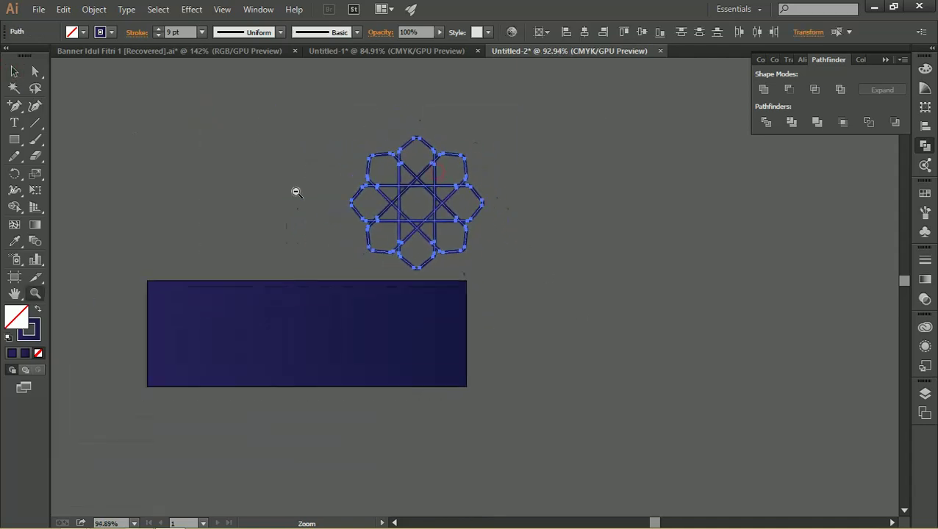
pyautogui.press('v')
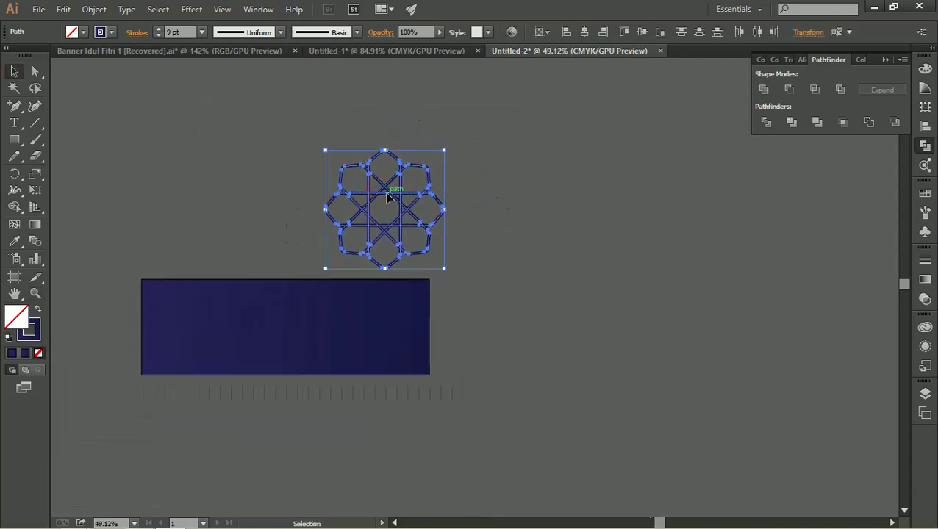
pyautogui.moveTo(386, 197); pyautogui.dragTo(587, 197)
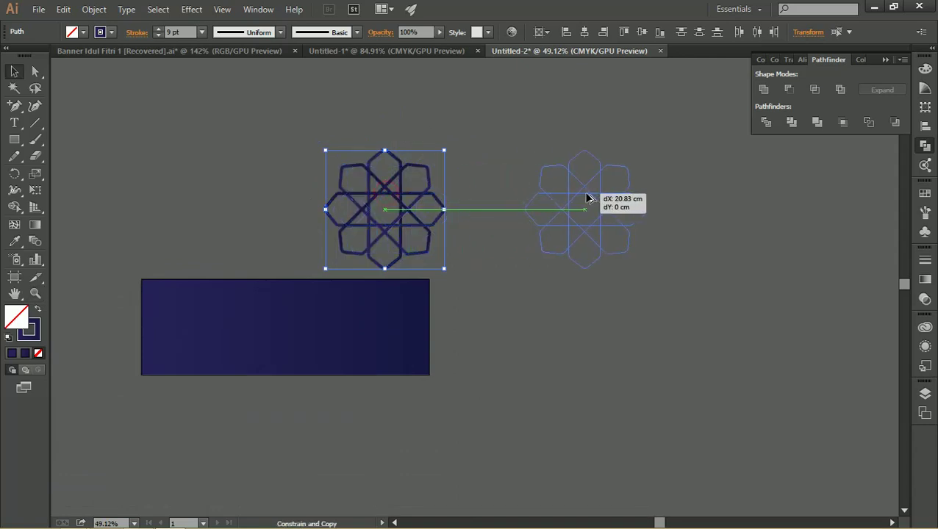
pyautogui.press('z')
pyautogui.moveTo(396, 185)
pyautogui.mouseDown()
pyautogui.moveTo(510, 223)
pyautogui.moveTo(339, 208)
pyautogui.mouseUp()
# Expand the left star's fill and stroke into filled shapes.
pyautogui.click(14, 71)
pyautogui.moveTo(98, 121); pyautogui.dragTo(538, 402)
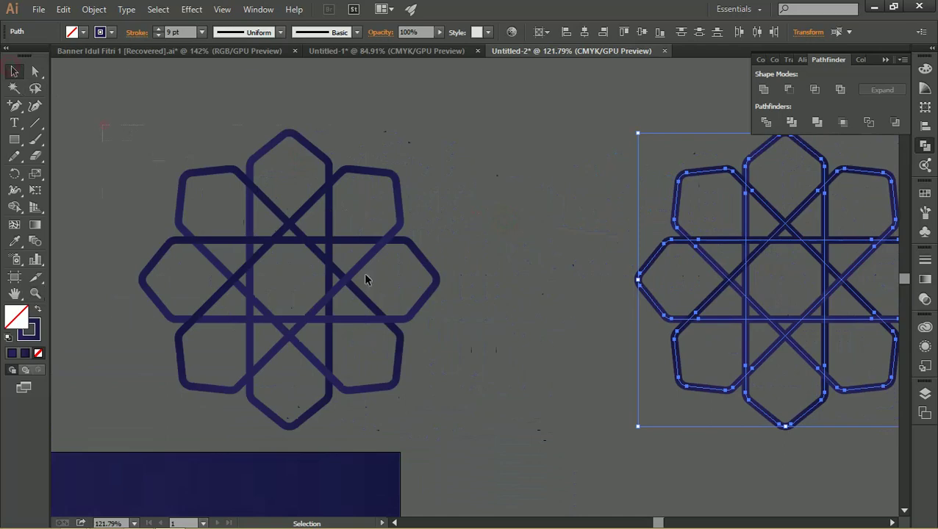
pyautogui.click(93, 10)
pyautogui.click(145, 156)
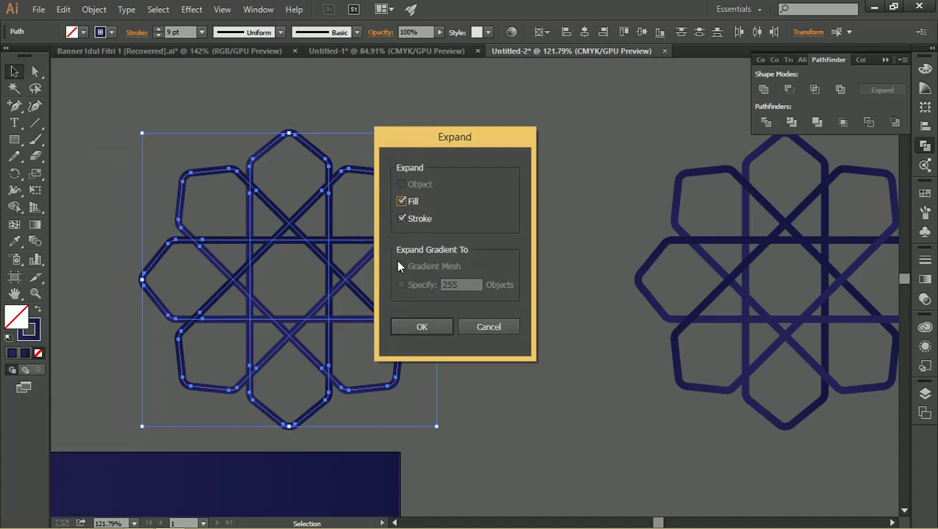
pyautogui.click(434, 329)
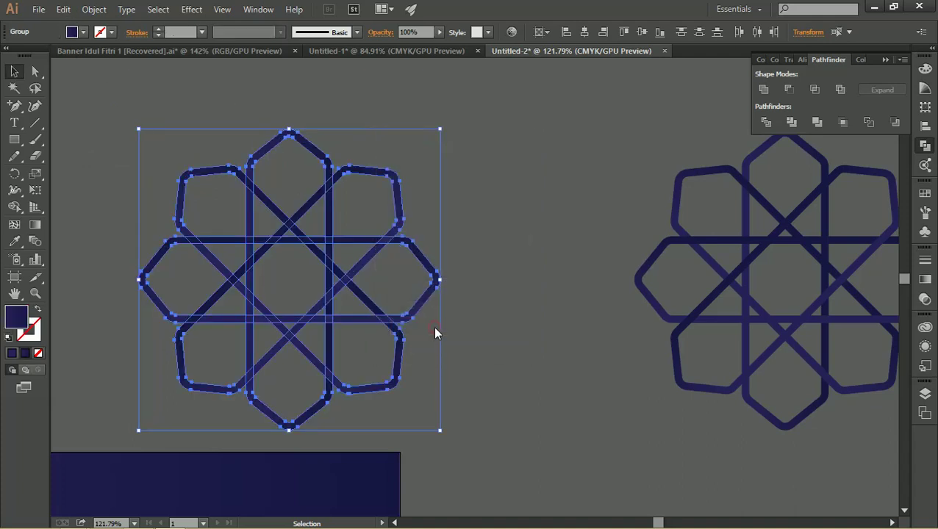
pyautogui.press('z')
pyautogui.moveTo(291, 196)
pyautogui.mouseDown()
pyautogui.moveTo(294, 219)
pyautogui.moveTo(264, 167)
pyautogui.mouseUp()
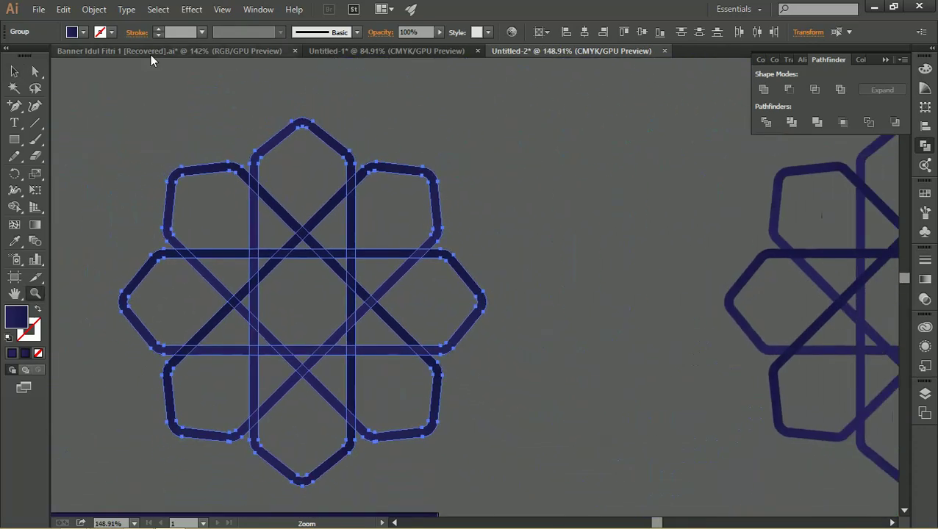
# Unite the expanded star into one shape and scale it down to a small motif.
pyautogui.click(763, 89)
pyautogui.moveTo(519, 176); pyautogui.dragTo(324, 195)
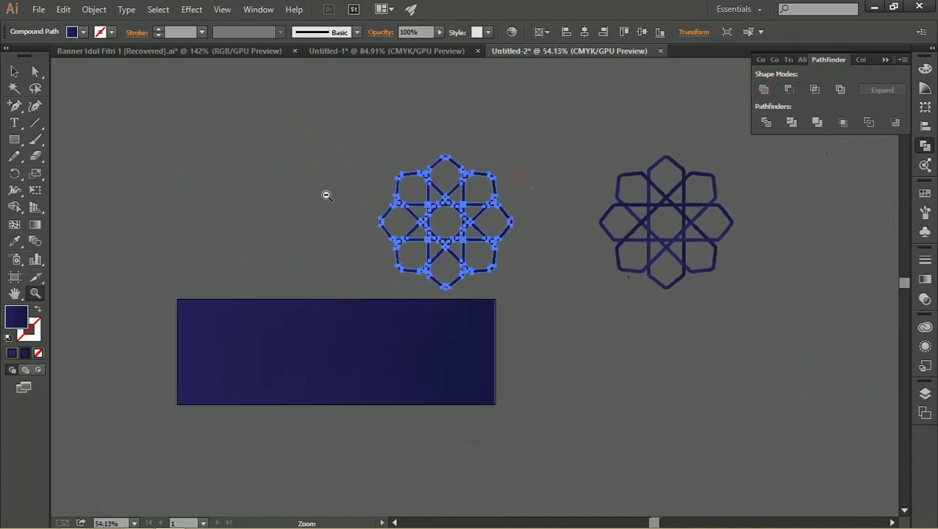
pyautogui.press('v')
pyautogui.moveTo(527, 151); pyautogui.dragTo(420, 259)
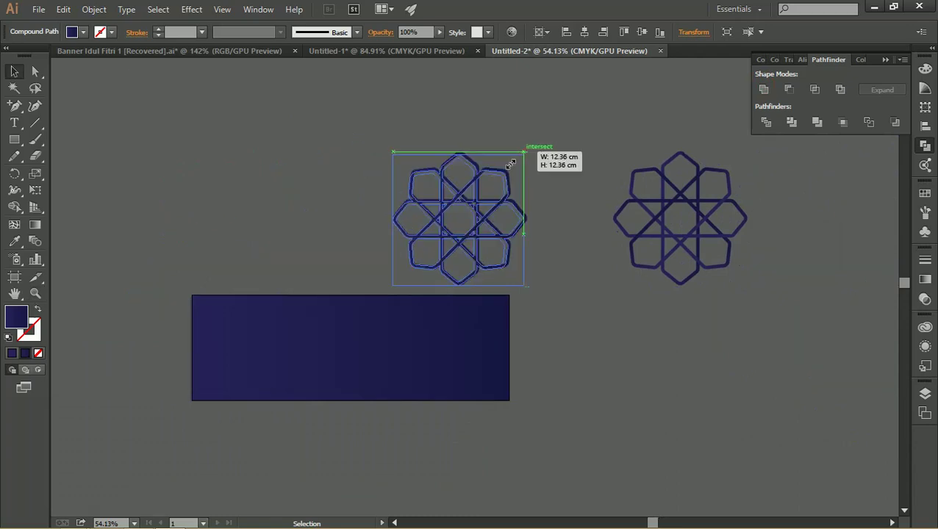
pyautogui.press('z')
pyautogui.moveTo(291, 233)
pyautogui.mouseDown()
pyautogui.moveTo(335, 240)
pyautogui.moveTo(436, 205)
pyautogui.moveTo(450, 188)
pyautogui.mouseUp()
pyautogui.press('v')
# Align the star to the artboard's left edge and move it 0.8 cm lower.
pyautogui.click(542, 32)
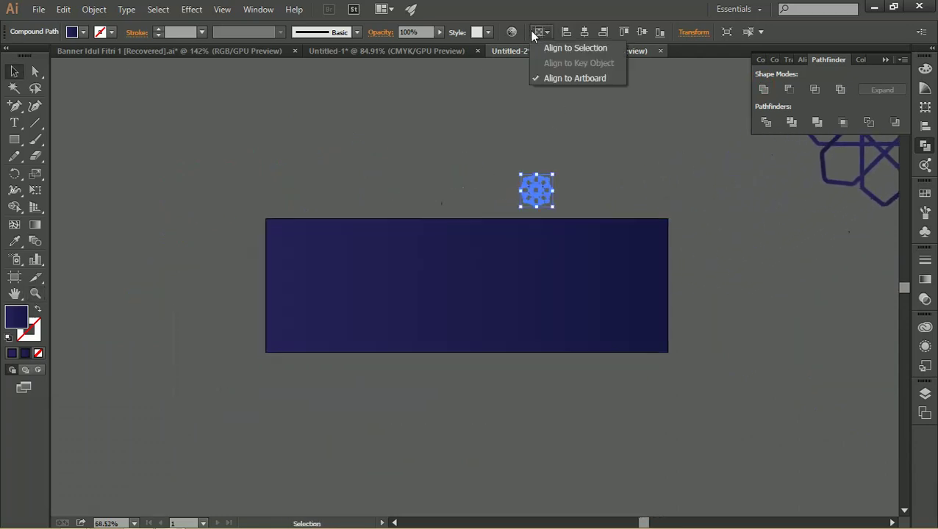
pyautogui.click(555, 75)
pyautogui.click(566, 31)
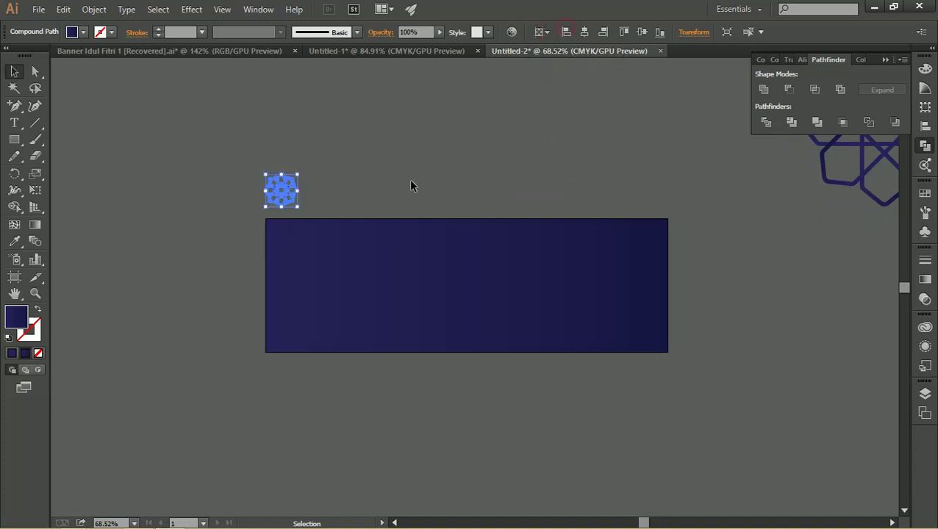
pyautogui.press('z')
pyautogui.moveTo(279, 182)
pyautogui.mouseDown()
pyautogui.moveTo(444, 252)
pyautogui.moveTo(409, 253)
pyautogui.mouseUp()
pyautogui.press('v')
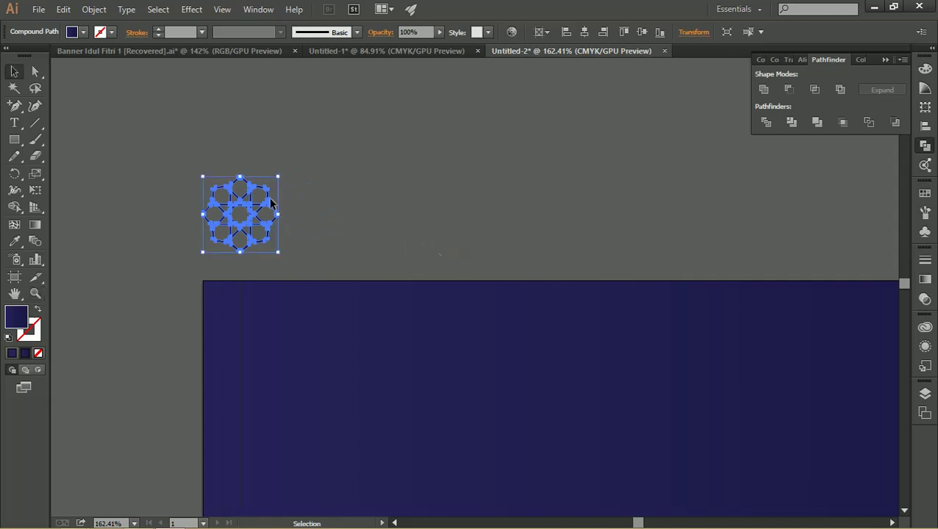
pyautogui.moveTo(251, 197); pyautogui.dragTo(251, 220)
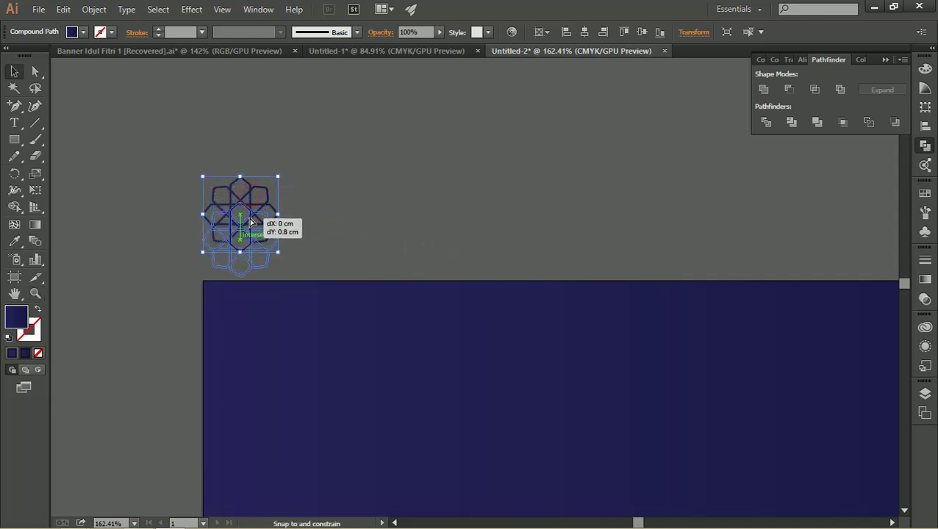
pyautogui.click(330, 211)
pyautogui.press('z')
pyautogui.click(325, 273)
pyautogui.moveTo(325, 272)
pyautogui.mouseDown()
pyautogui.moveTo(483, 285)
pyautogui.moveTo(329, 264)
pyautogui.mouseUp()
pyautogui.click(411, 271)
pyautogui.moveTo(411, 271)
pyautogui.mouseDown()
pyautogui.moveTo(384, 279)
pyautogui.moveTo(306, 258)
pyautogui.mouseUp()
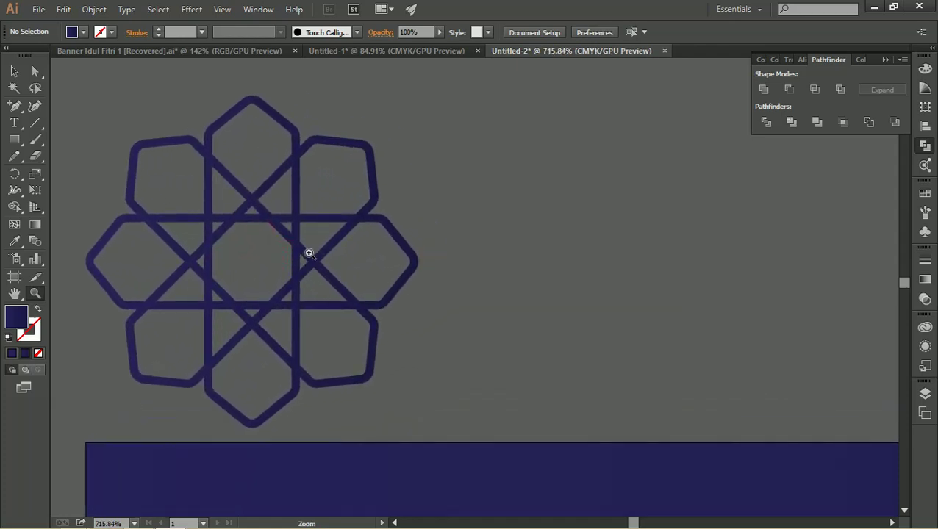
# Place a copy of the star motif edge-to-edge on its right.
pyautogui.click(14, 71)
pyautogui.click(208, 164)
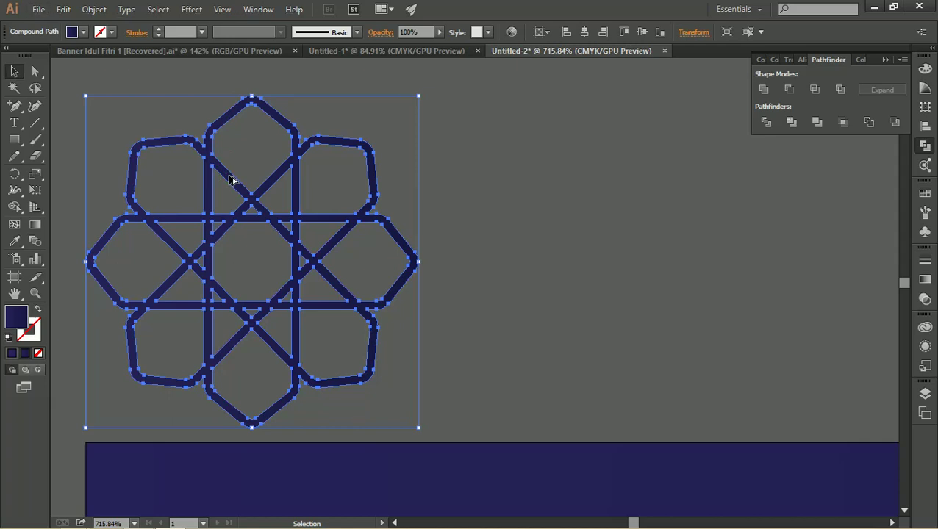
pyautogui.moveTo(230, 180); pyautogui.dragTo(566, 172)
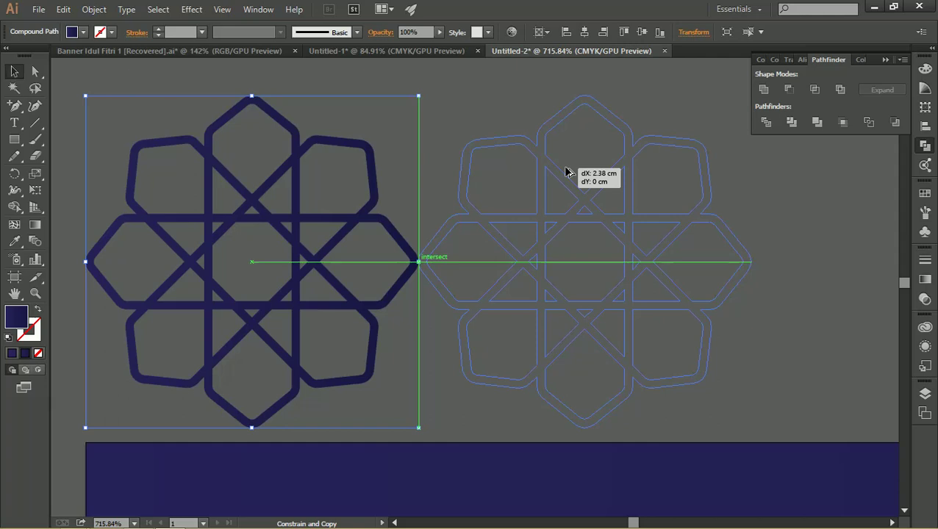
pyautogui.moveTo(566, 172); pyautogui.dragTo(566, 172)
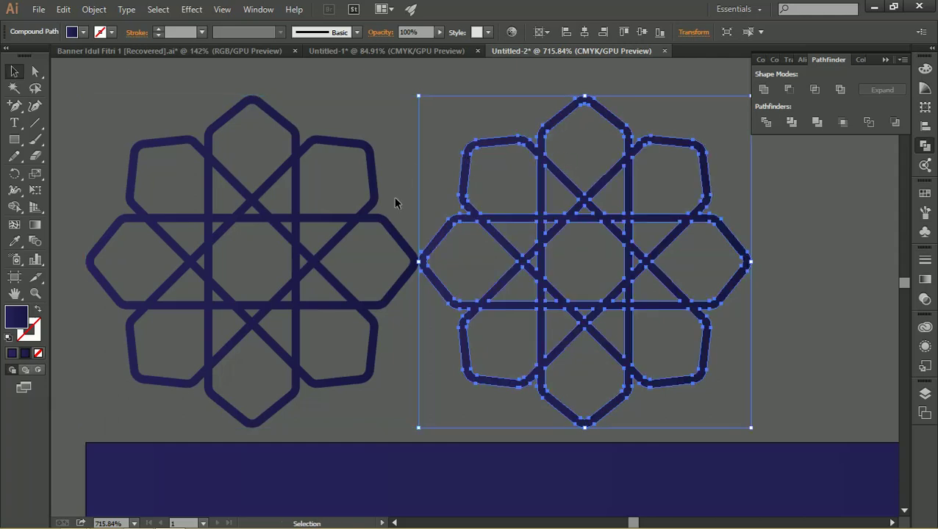
pyautogui.press('a')
pyautogui.hotkey('ctrl', '-')
pyautogui.hotkey('ctrl', '-')
pyautogui.hotkey('ctrl', '-')
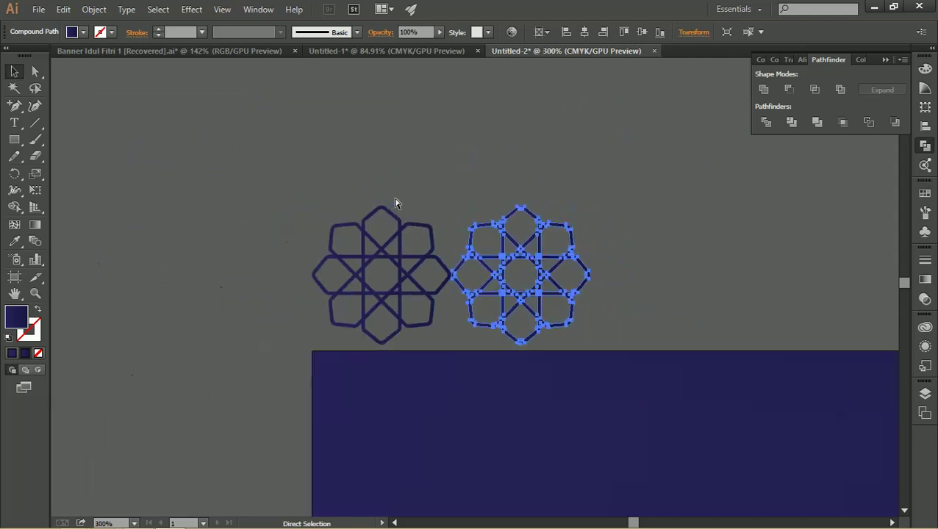
pyautogui.hotkey('ctrl', '-')
pyautogui.hotkey('ctrl', '-')
pyautogui.hotkey('ctrl', '-')
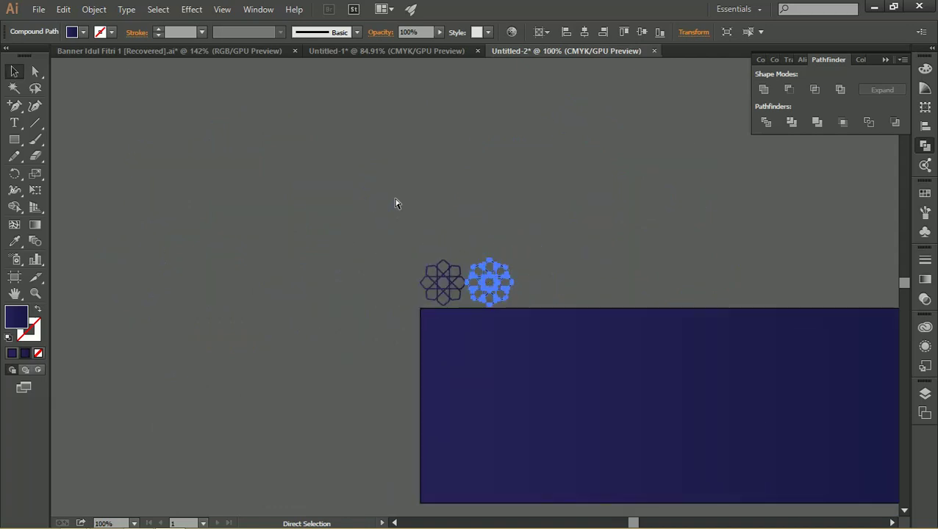
# Repeat the copy with Ctrl+D to extend the star row across the banner.
pyautogui.press('v')
pyautogui.press('a')
pyautogui.hotkey('ctrl', 'd')
pyautogui.hotkey('ctrl', 'd')
pyautogui.hotkey('ctrl', 'd')
pyautogui.hotkey('ctrl', 'd')
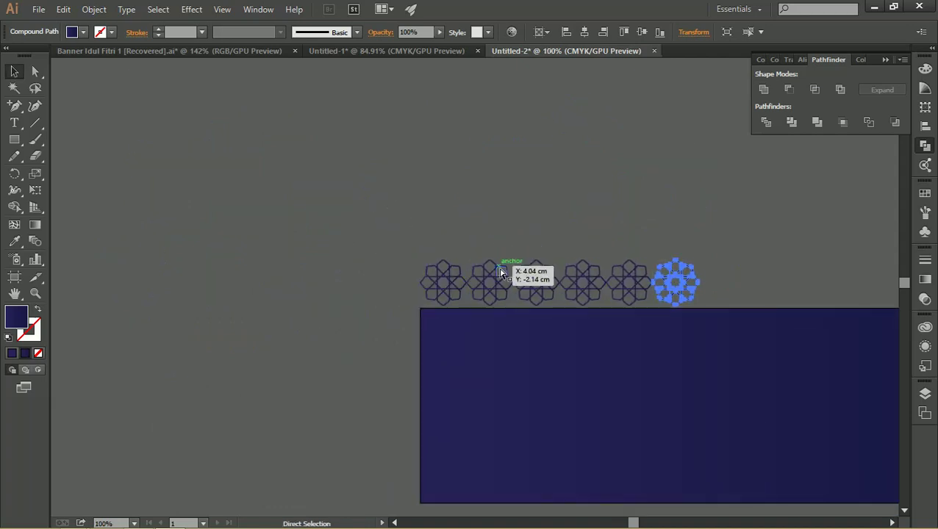
pyautogui.hotkey('ctrl', 'd')
pyautogui.hotkey('ctrl', 'd')
pyautogui.hotkey('ctrl', 'd')
pyautogui.hotkey('ctrl', 'd')
pyautogui.hotkey('ctrl', '-')
pyautogui.hotkey('ctrl', '-')
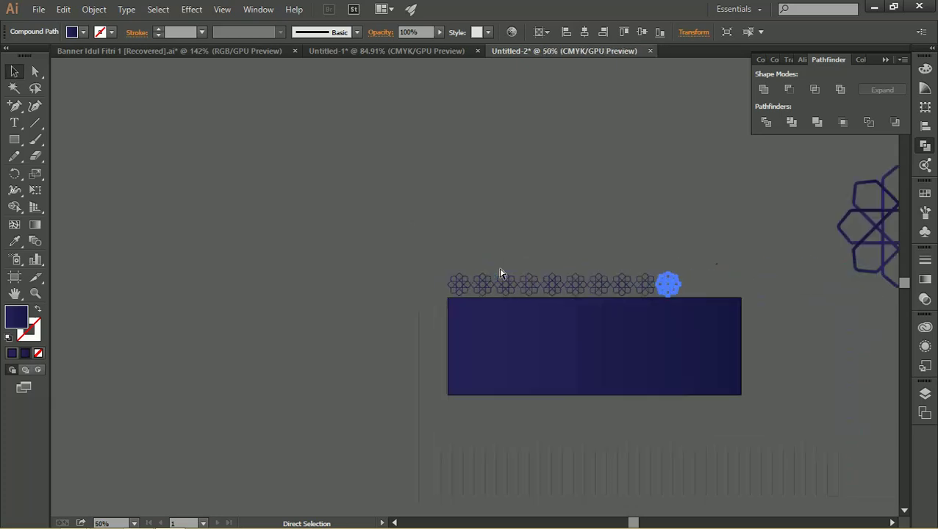
pyautogui.hotkey('ctrl', 'd')
pyautogui.hotkey('ctrl', 'd')
pyautogui.hotkey('ctrl', 'd')
pyautogui.press('v')
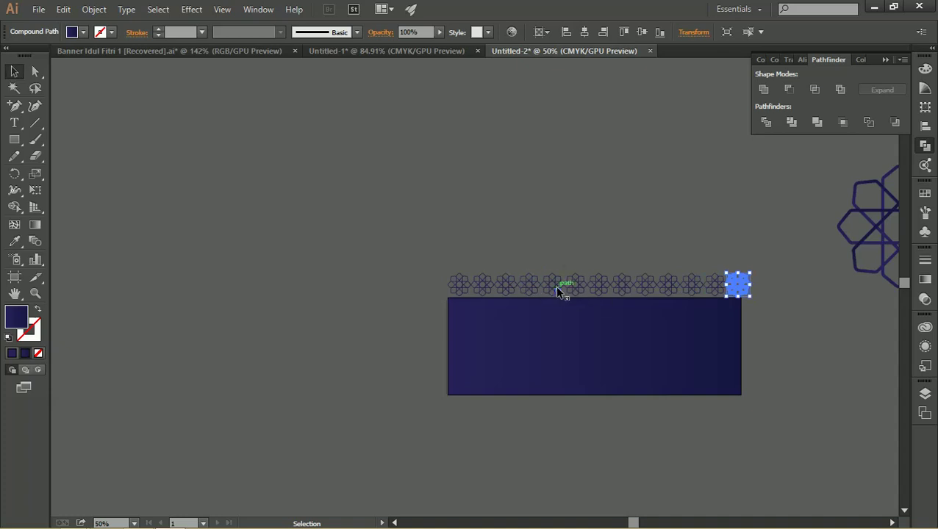
pyautogui.press('z')
pyautogui.moveTo(463, 250); pyautogui.dragTo(525, 266)
pyautogui.click(390, 227)
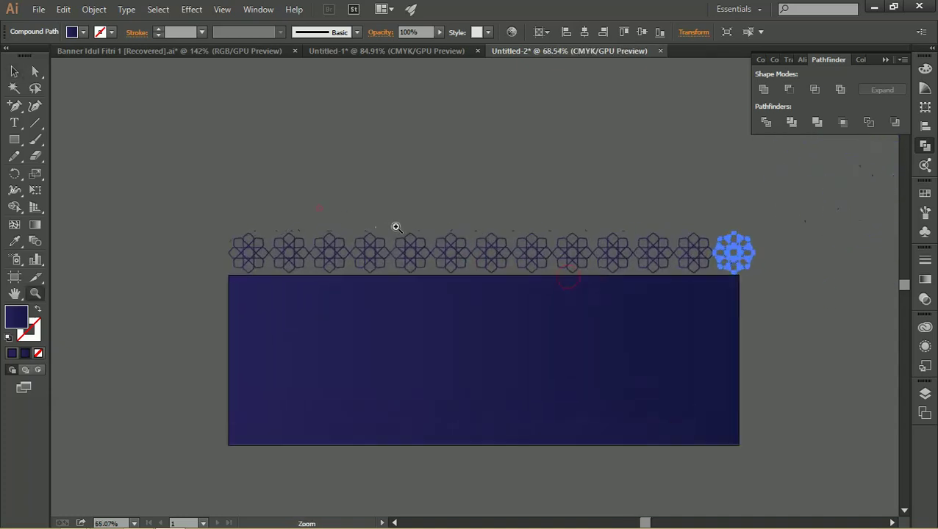
pyautogui.moveTo(397, 230); pyautogui.dragTo(335, 217)
# Marquee-select the star row and make it a compound path with Ctrl+8.
pyautogui.press('v')
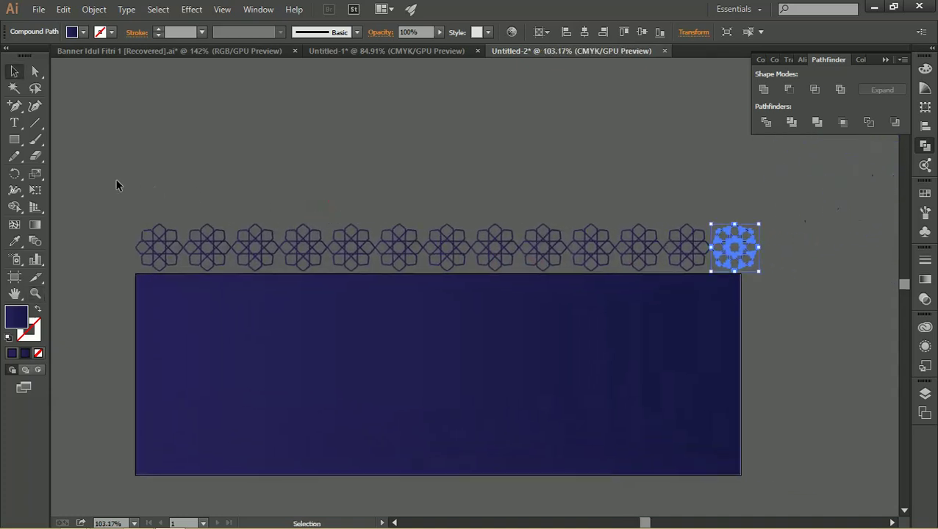
pyautogui.moveTo(111, 180); pyautogui.dragTo(581, 224)
pyautogui.moveTo(781, 248); pyautogui.dragTo(781, 249)
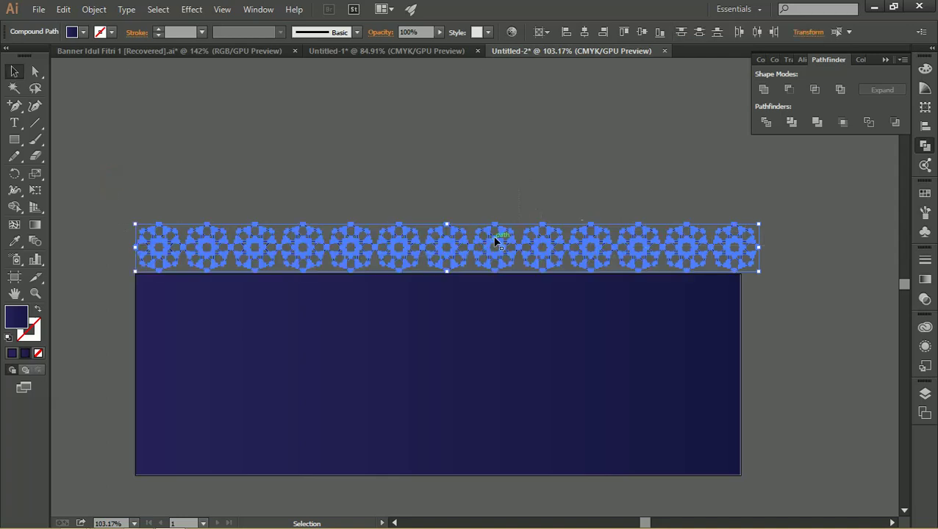
pyautogui.press('a')
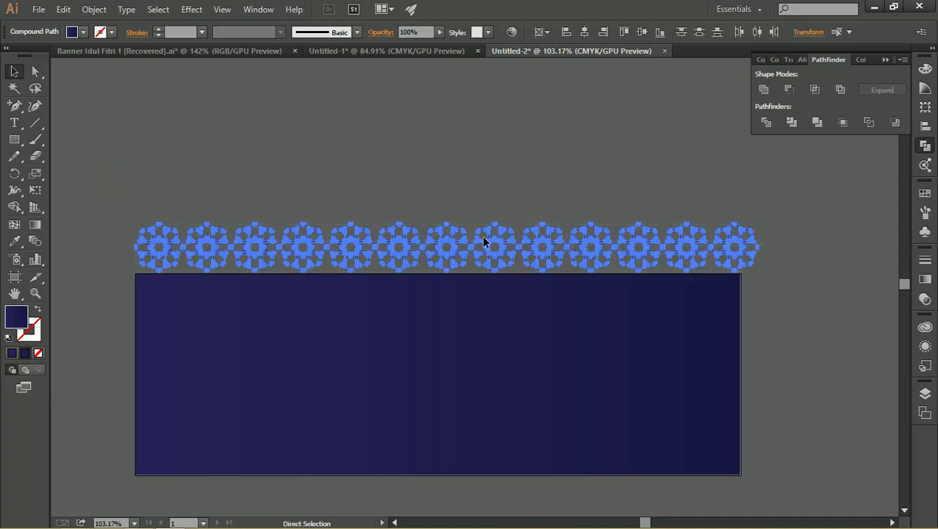
pyautogui.press('v')
pyautogui.press('z')
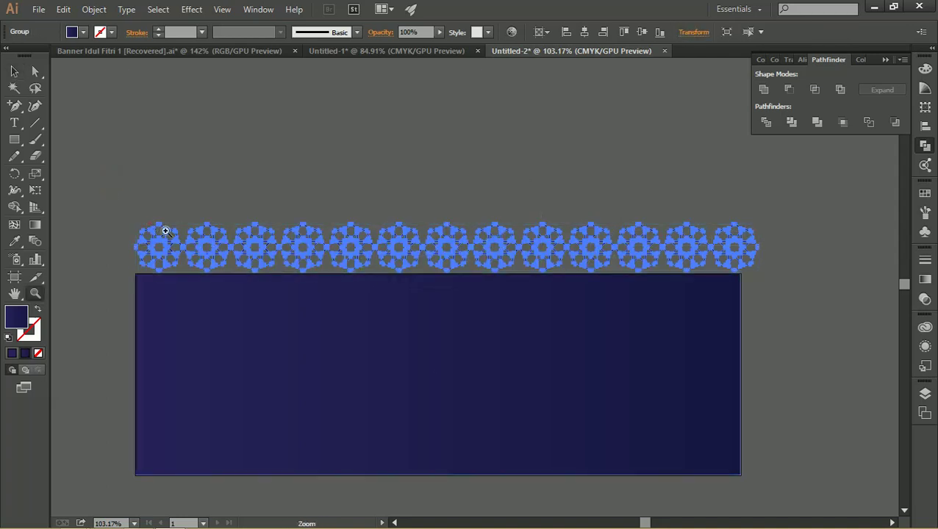
pyautogui.moveTo(148, 223); pyautogui.dragTo(219, 249)
pyautogui.press('v')
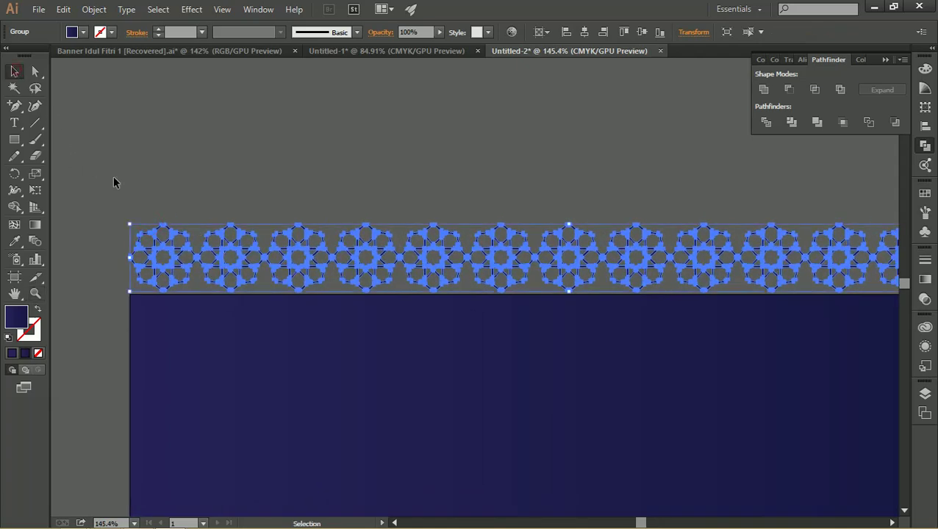
pyautogui.hotkey('ctrl', '8')
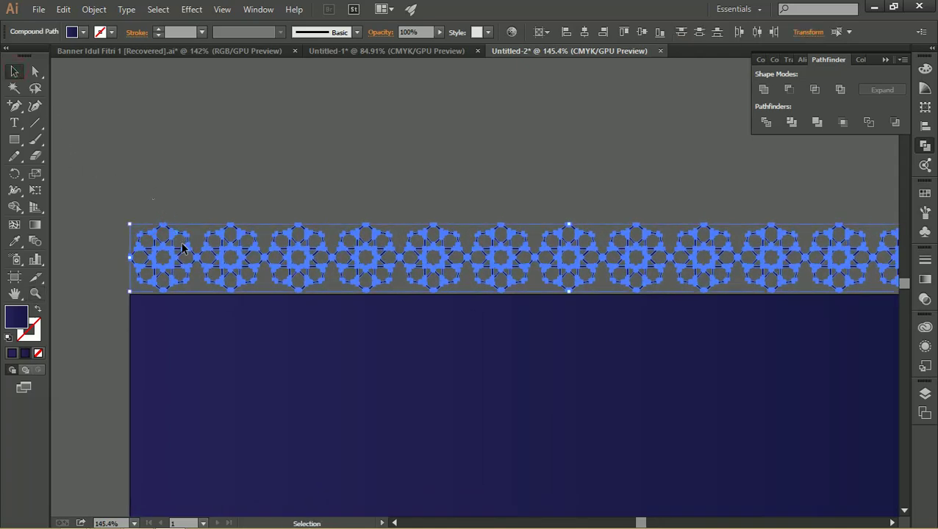
pyautogui.click(185, 249)
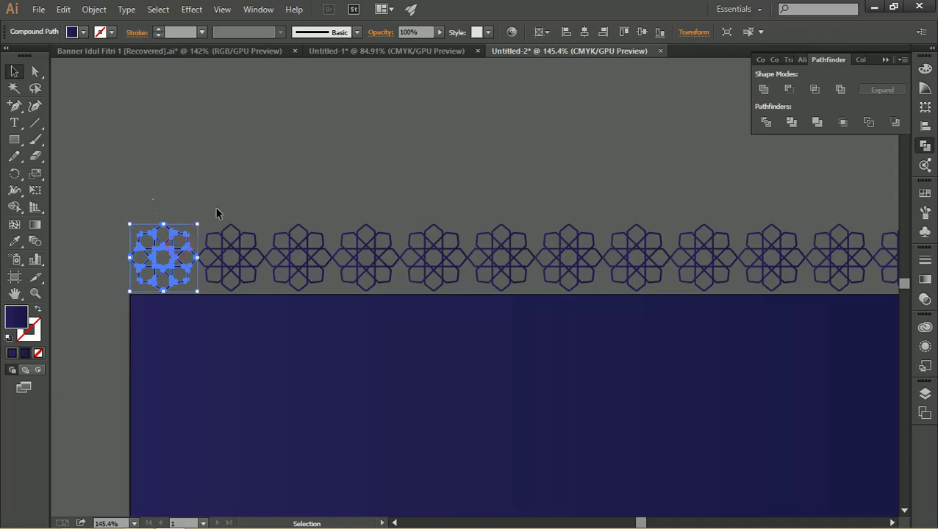
pyautogui.press('z')
pyautogui.keyDown('alt'); pyautogui.click(238, 194); pyautogui.keyUp('alt')
pyautogui.press('v')
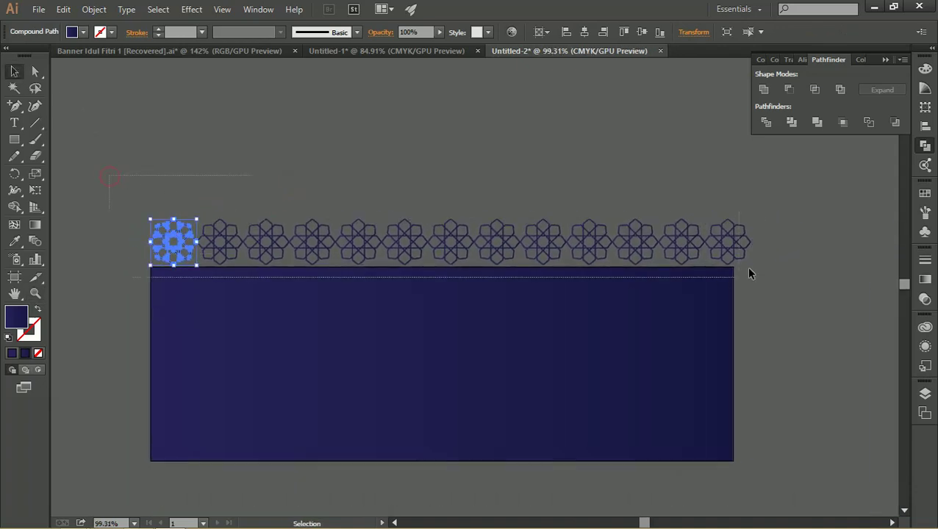
# Select every star motif in the row and group them with Ctrl+G.
pyautogui.moveTo(763, 248); pyautogui.dragTo(169, 254)
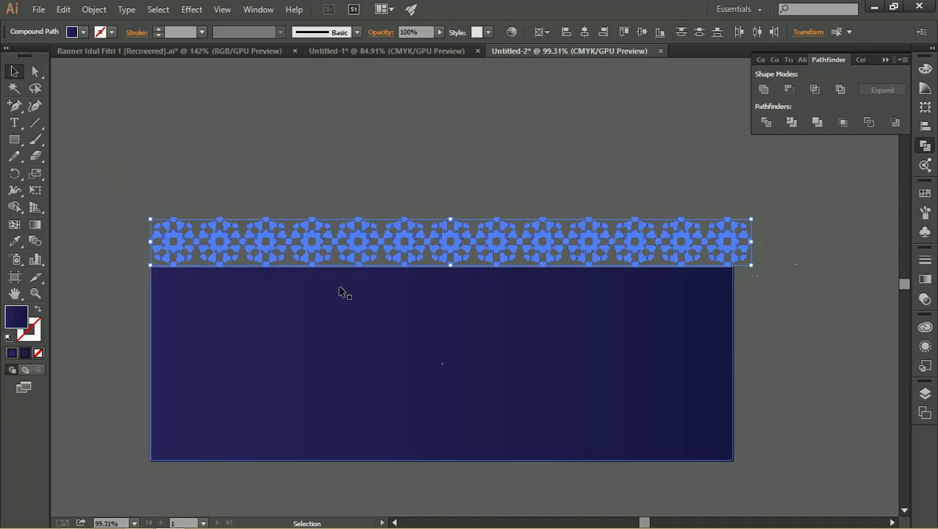
pyautogui.rightClick(320, 239)
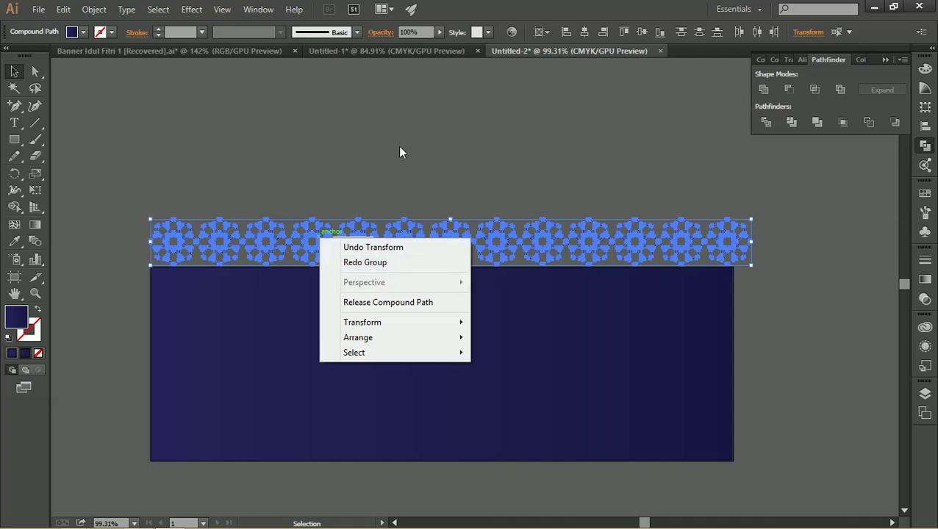
pyautogui.click(450, 6)
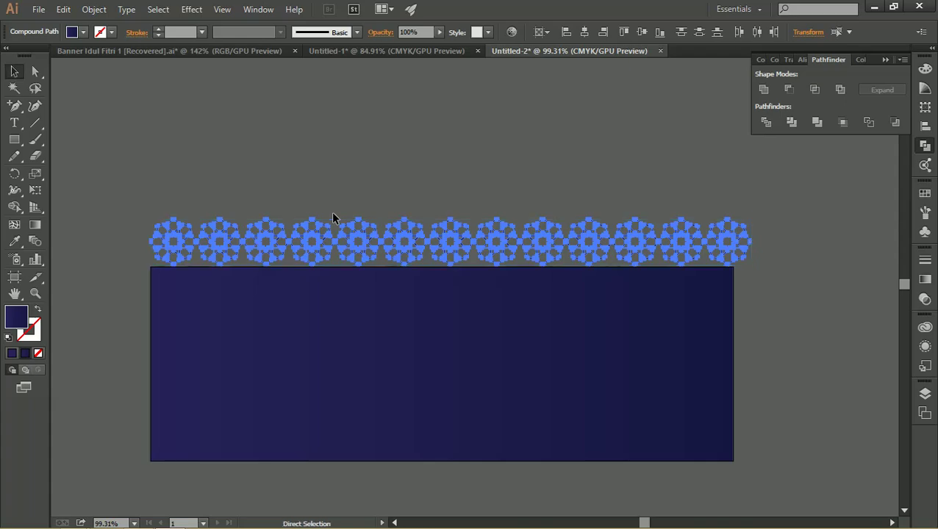
pyautogui.hotkey('ctrl', 'g')
pyautogui.click(346, 184)
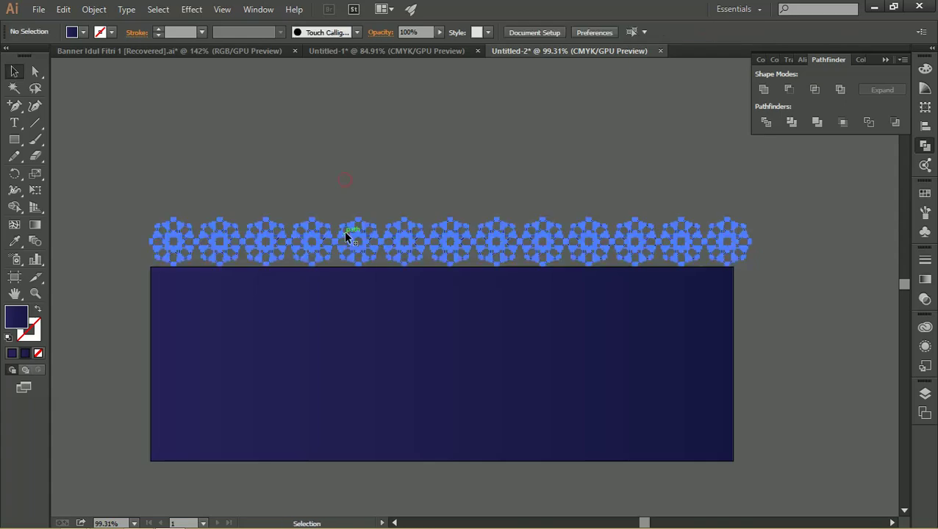
pyautogui.moveTo(345, 237); pyautogui.dragTo(344, 204)
pyautogui.hotkey('ctrl', 'z')
pyautogui.hotkey('ctrl', 'shift', 'a')
pyautogui.press('z')
pyautogui.moveTo(162, 256)
pyautogui.mouseDown()
pyautogui.moveTo(318, 276)
pyautogui.moveTo(331, 268)
pyautogui.mouseUp()
# Alt-drag a copy of the star row about 2.38 cm down over the rectangle's top.
pyautogui.press('v')
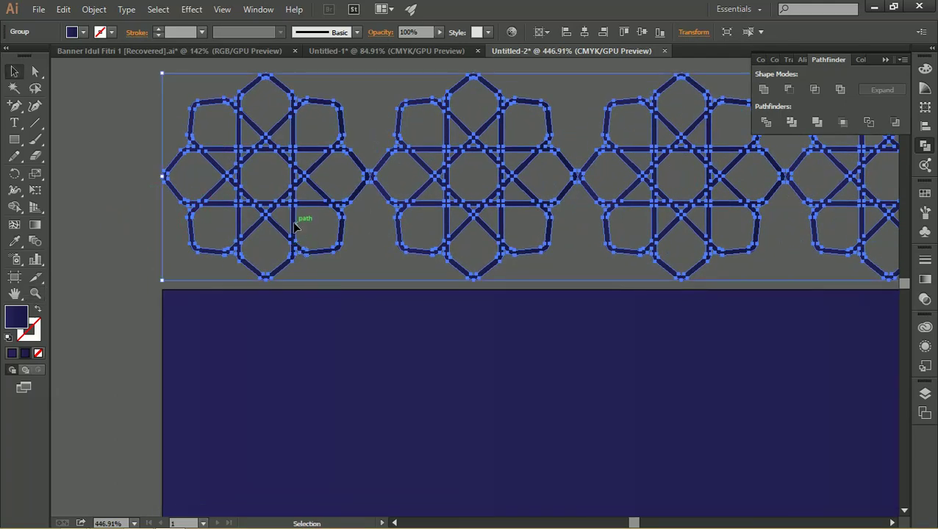
pyautogui.press('alt')
pyautogui.press('alt')
pyautogui.press('alt')
pyautogui.press('alt')
pyautogui.moveTo(294, 226); pyautogui.dragTo(298, 435)
pyautogui.hotkey('ctrl', 'z')
pyautogui.moveTo(270, 276); pyautogui.dragTo(272, 486)
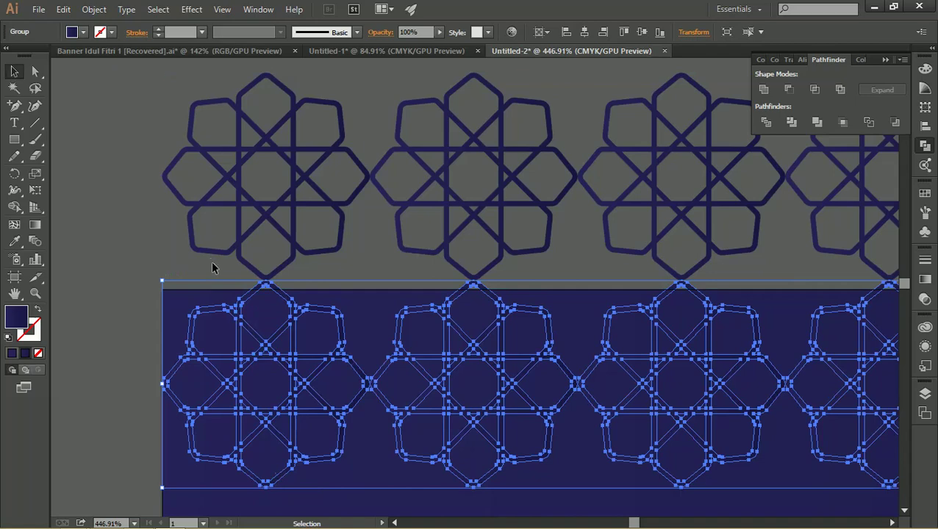
# Nudge the copied star row down toward the banner's bottom.
pyautogui.scroll(-1, 214, 286)
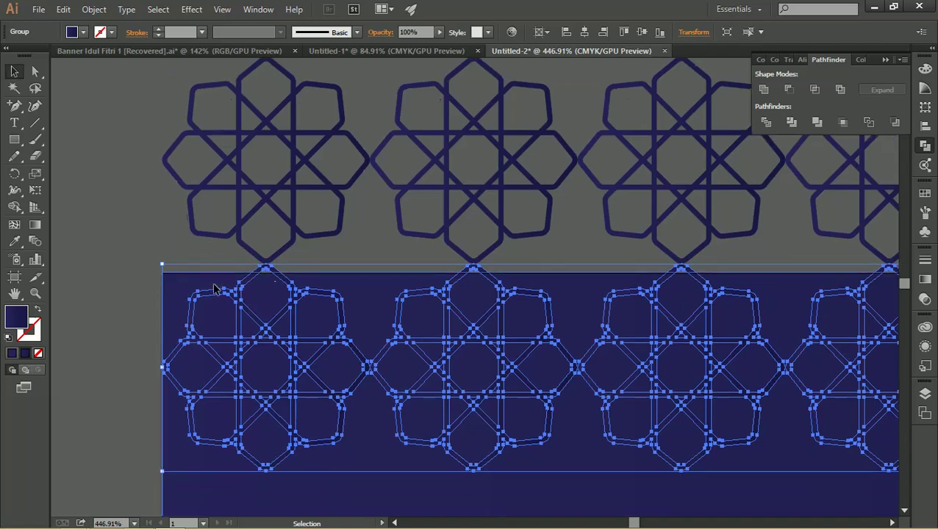
pyautogui.hotkey('ctrl', '-')
pyautogui.hotkey('ctrl', '-')
pyautogui.hotkey('ctrl', '-')
pyautogui.hotkey('ctrl', '-')
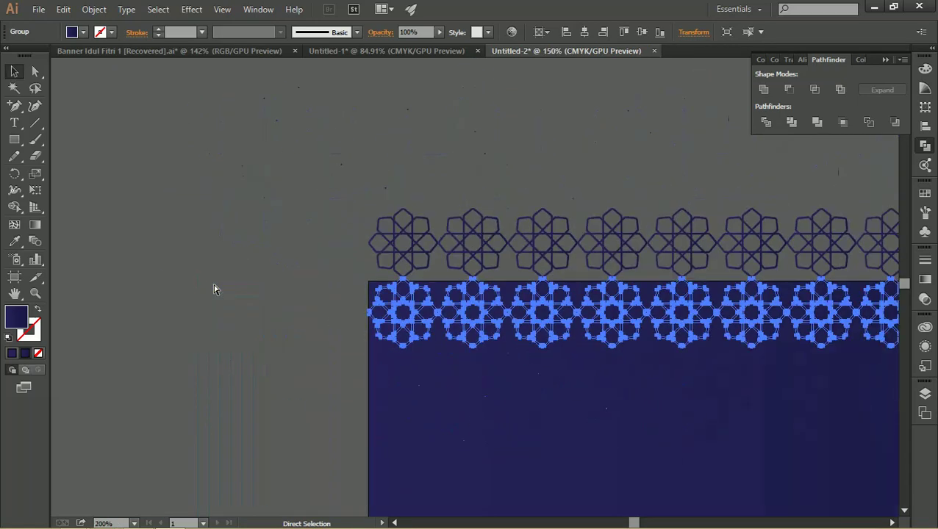
pyautogui.hotkey('ctrl', '-')
pyautogui.hotkey('ctrl', '-')
pyautogui.hotkey('ctrl', '-')
pyautogui.press('Down')
pyautogui.press('Down')
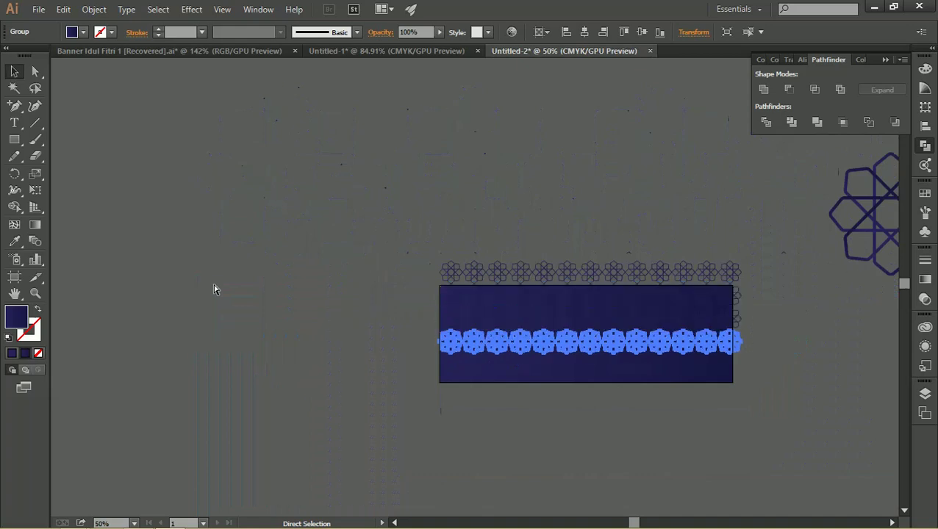
pyautogui.press('Down')
pyautogui.press('Down')
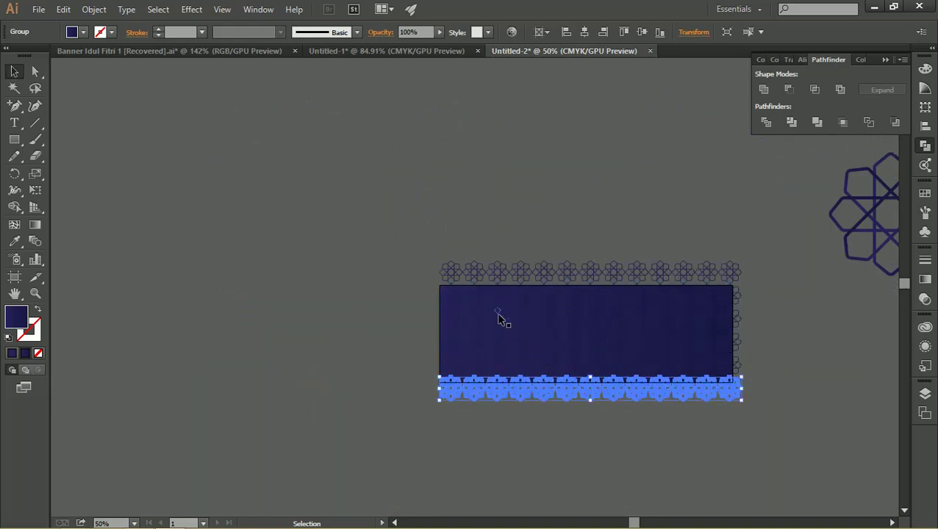
pyautogui.press('z')
pyautogui.moveTo(454, 280)
pyautogui.mouseDown()
pyautogui.moveTo(683, 333)
pyautogui.moveTo(395, 264)
pyautogui.mouseUp()
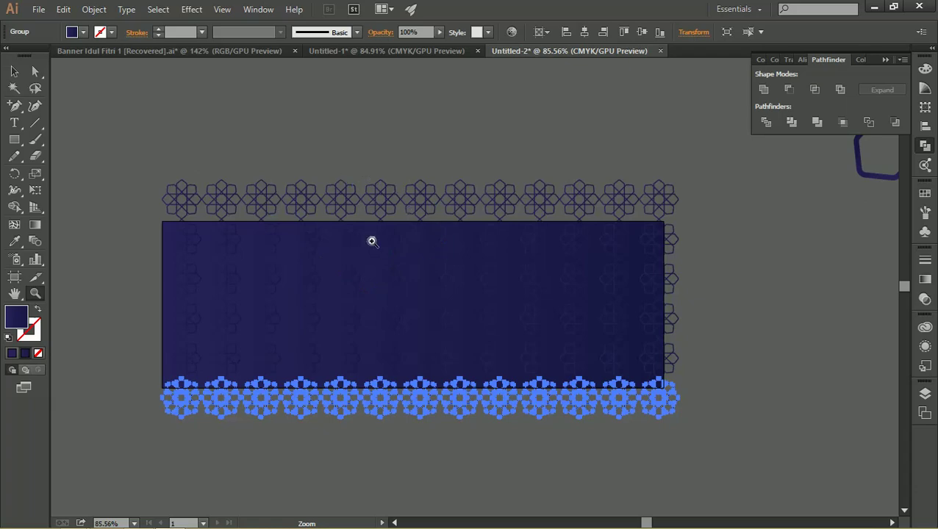
# Scale the selected star rows to fill the banner's height.
pyautogui.press('v')
pyautogui.hotkey('ctrl', 'shift', 'a')
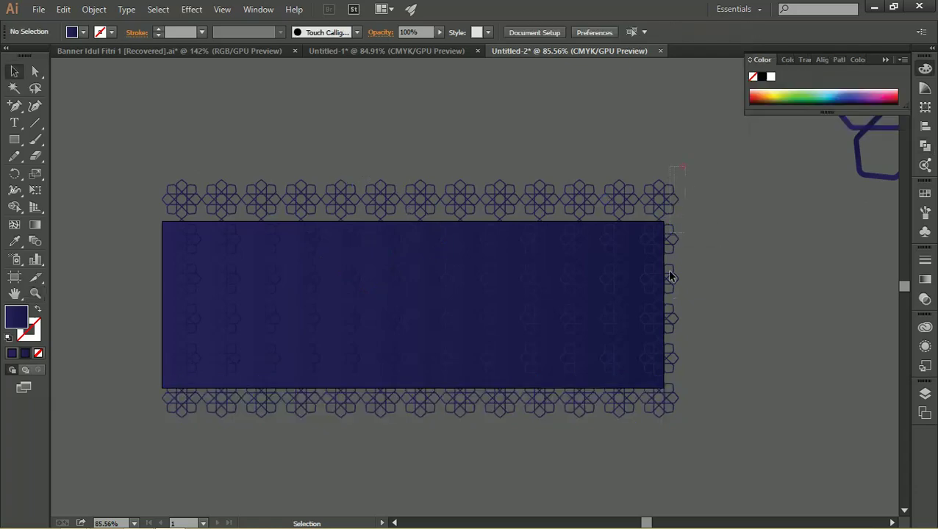
pyautogui.moveTo(670, 277)
pyautogui.mouseDown()
pyautogui.moveTo(672, 406)
pyautogui.moveTo(615, 391)
pyautogui.mouseUp()
pyautogui.moveTo(612, 183); pyautogui.dragTo(545, 221)
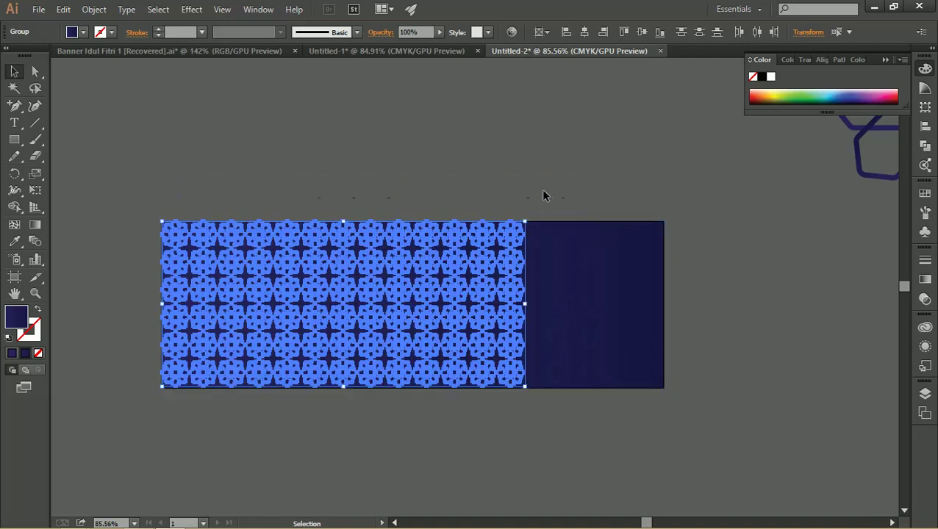
pyautogui.press('z')
pyautogui.moveTo(336, 241)
pyautogui.mouseDown()
pyautogui.moveTo(388, 261)
pyautogui.moveTo(311, 199)
pyautogui.mouseUp()
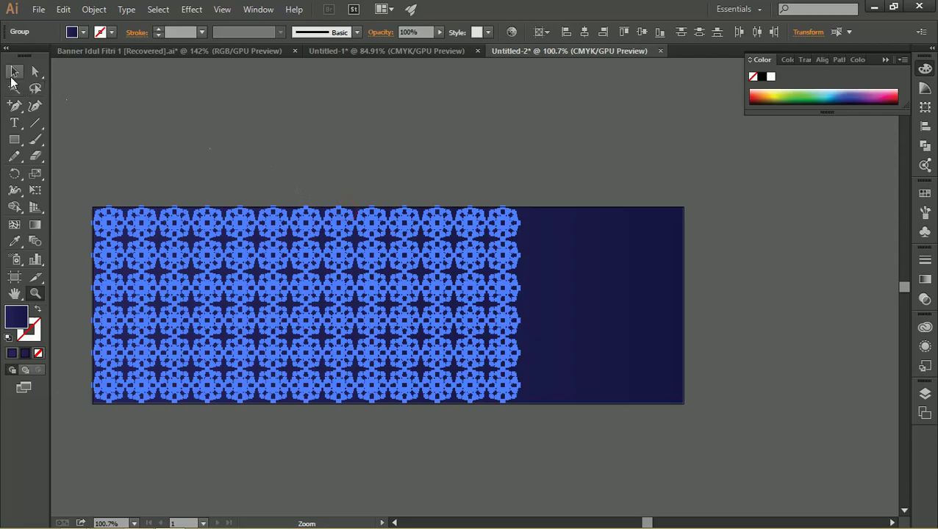
pyautogui.click(14, 71)
pyautogui.press('z')
pyautogui.moveTo(422, 201)
pyautogui.mouseDown()
pyautogui.moveTo(548, 247)
pyautogui.moveTo(681, 272)
pyautogui.moveTo(447, 268)
pyautogui.mouseUp()
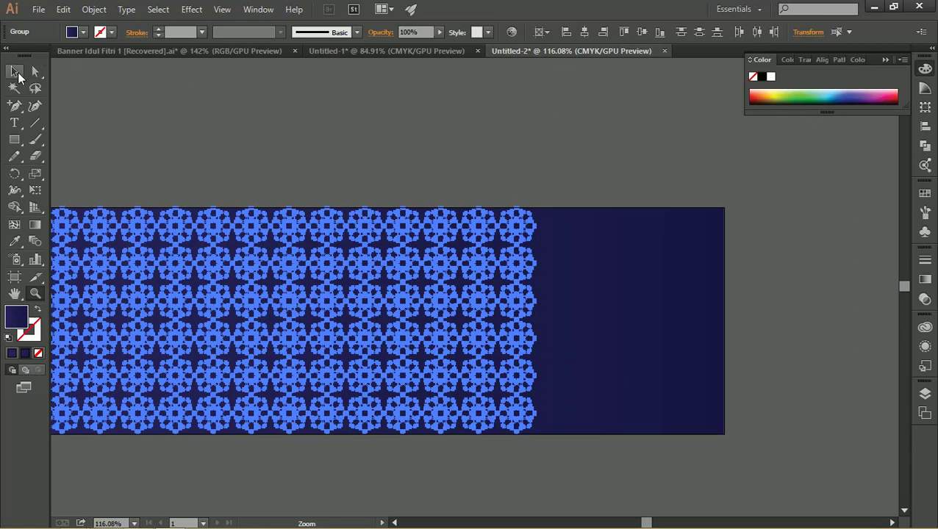
pyautogui.click(15, 71)
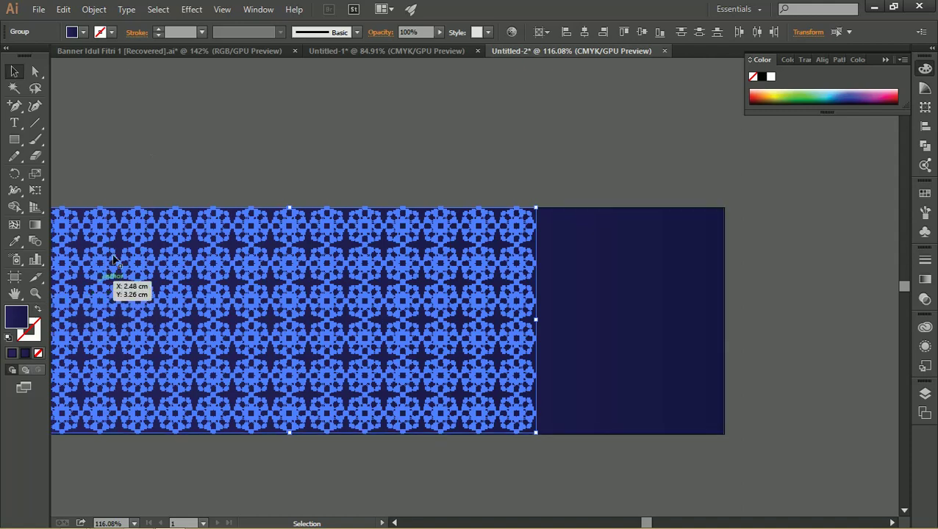
# Give the star pattern a white fill with the stroke set to None.
pyautogui.press('d')
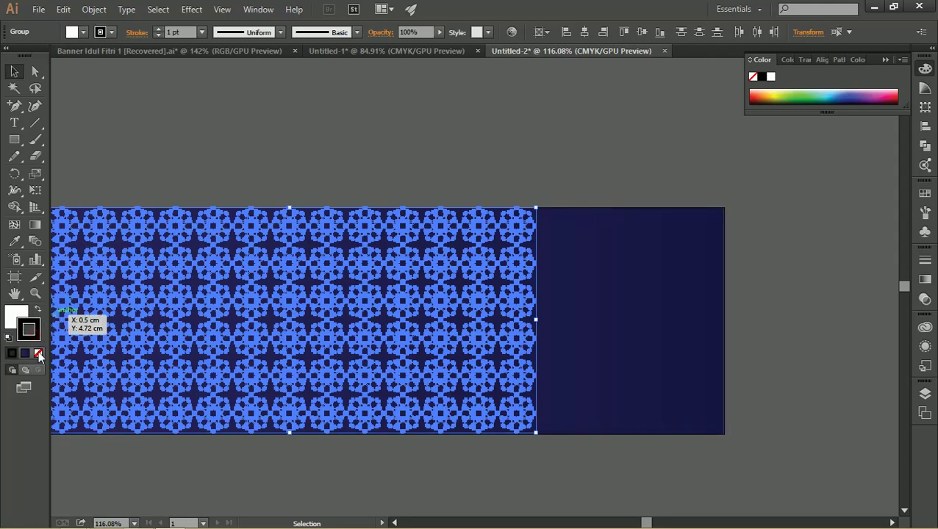
pyautogui.click(40, 357)
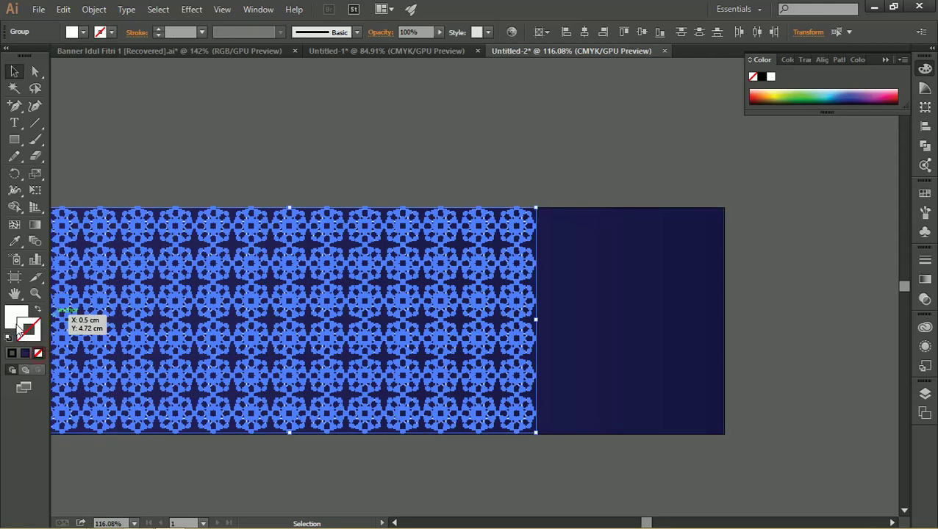
pyautogui.click(20, 323)
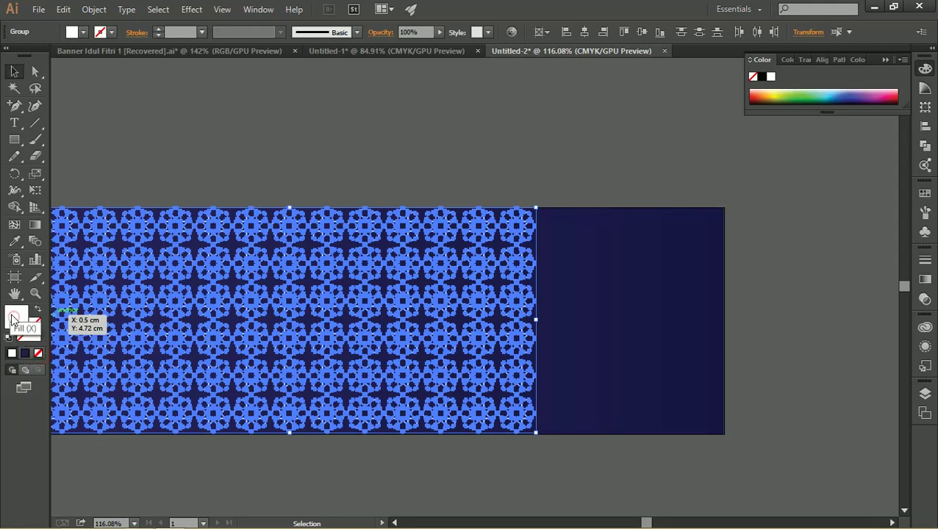
pyautogui.click(149, 179)
pyautogui.press('z')
pyautogui.moveTo(333, 184); pyautogui.dragTo(312, 176)
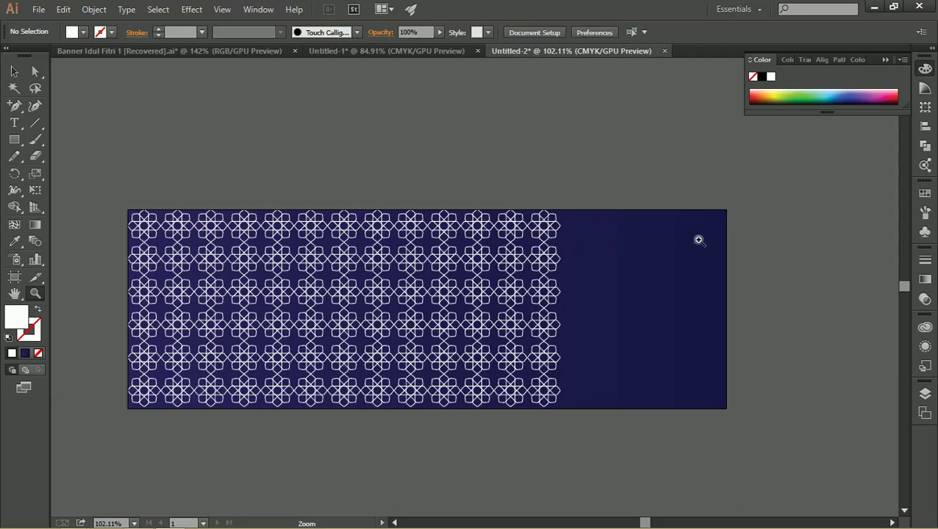
# Select all the pattern rows and ungroup them.
pyautogui.press('v')
pyautogui.click(561, 220)
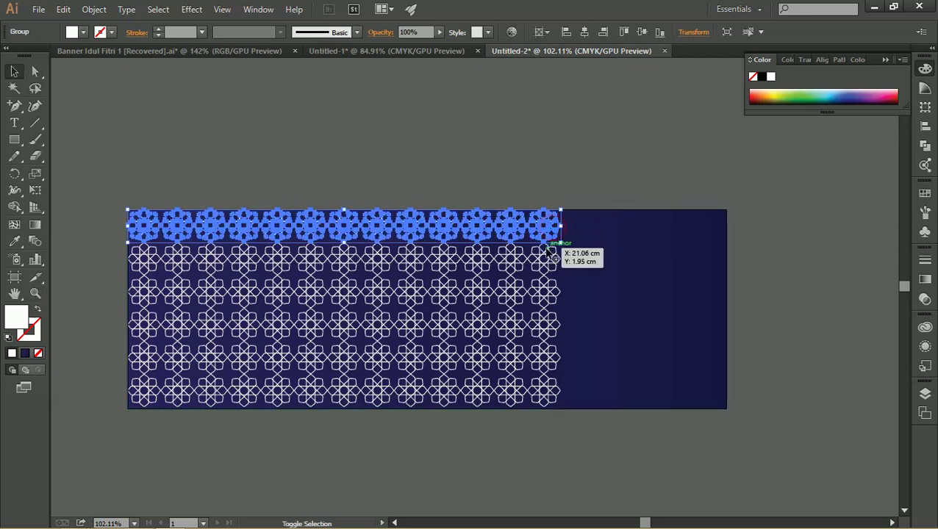
pyautogui.moveTo(553, 257); pyautogui.dragTo(539, 316)
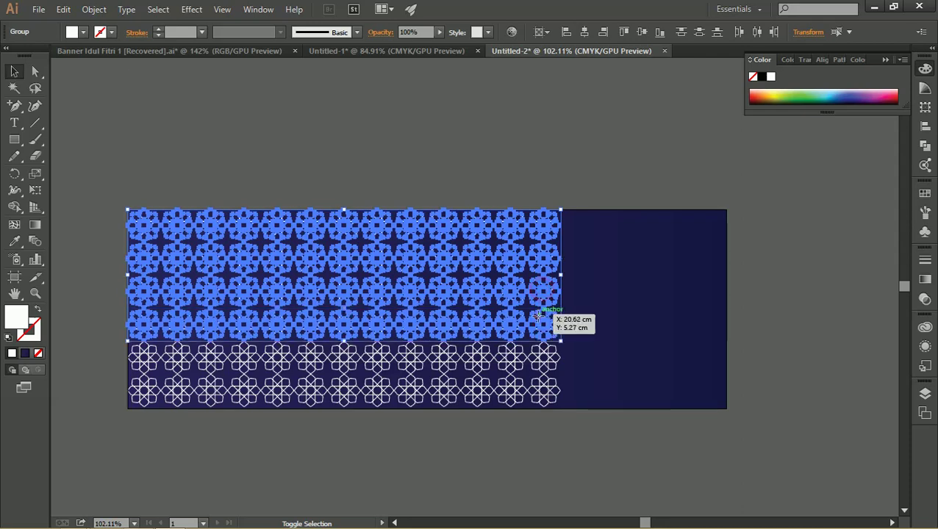
pyautogui.moveTo(539, 316); pyautogui.dragTo(544, 390)
pyautogui.rightClick(544, 389)
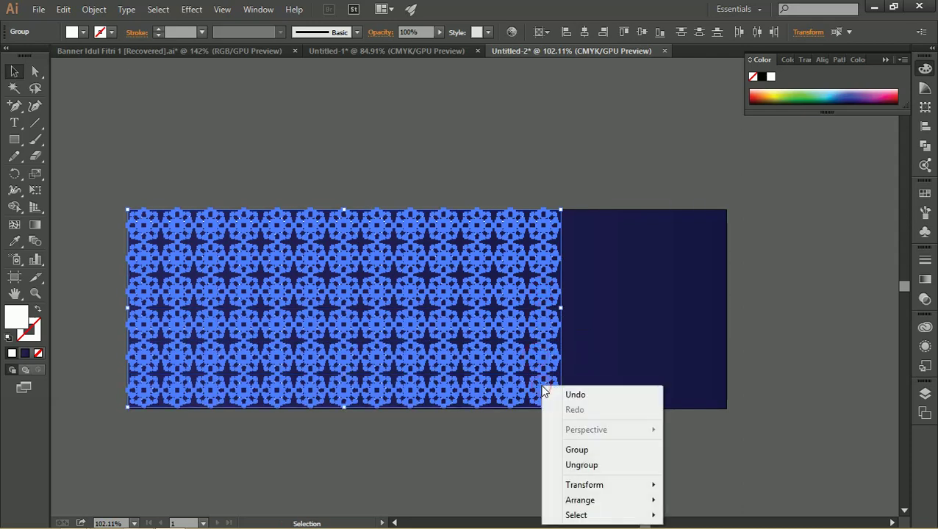
pyautogui.click(581, 465)
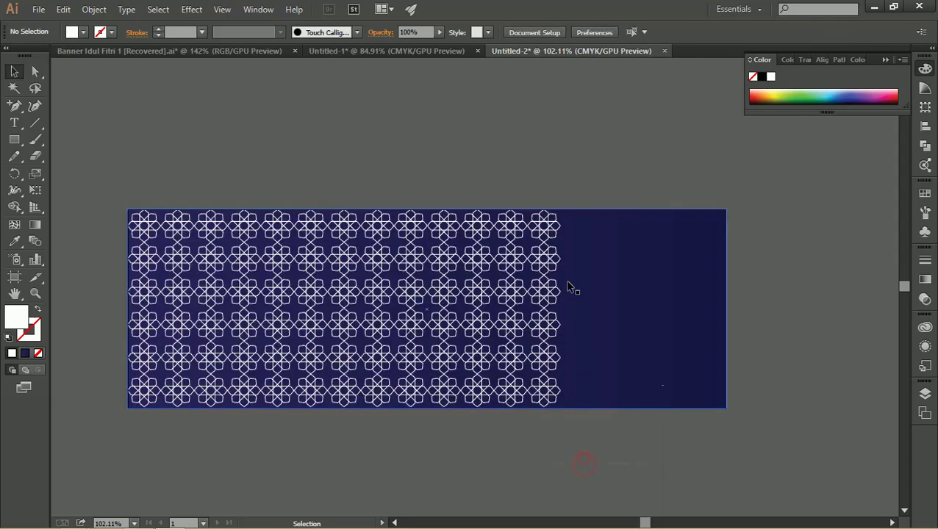
# Select the rightmost column of star tiles.
pyautogui.moveTo(544, 221); pyautogui.dragTo(548, 282)
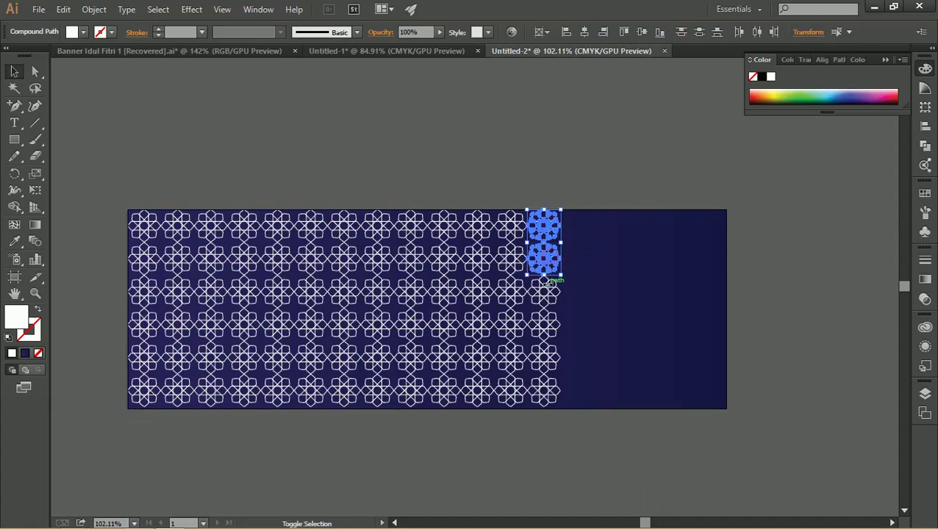
pyautogui.moveTo(550, 282); pyautogui.dragTo(549, 389)
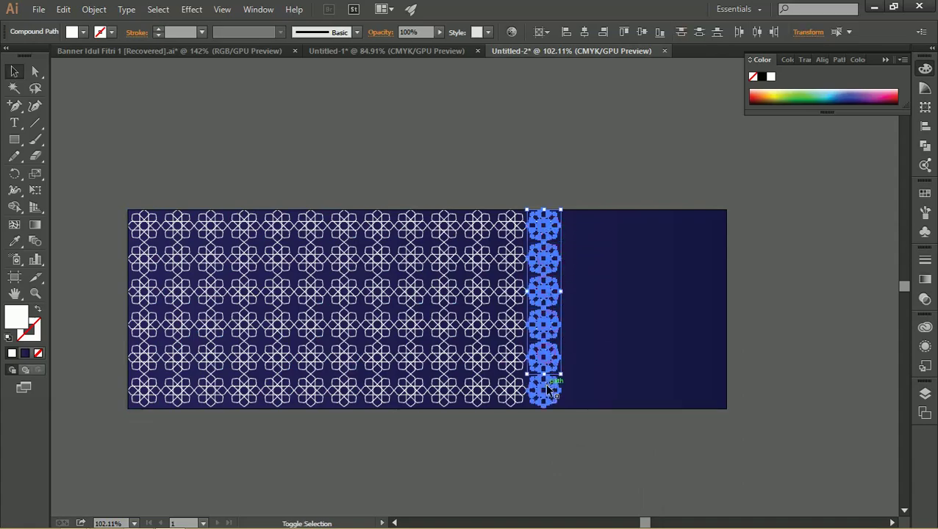
pyautogui.press('z')
pyautogui.moveTo(623, 289); pyautogui.dragTo(498, 241)
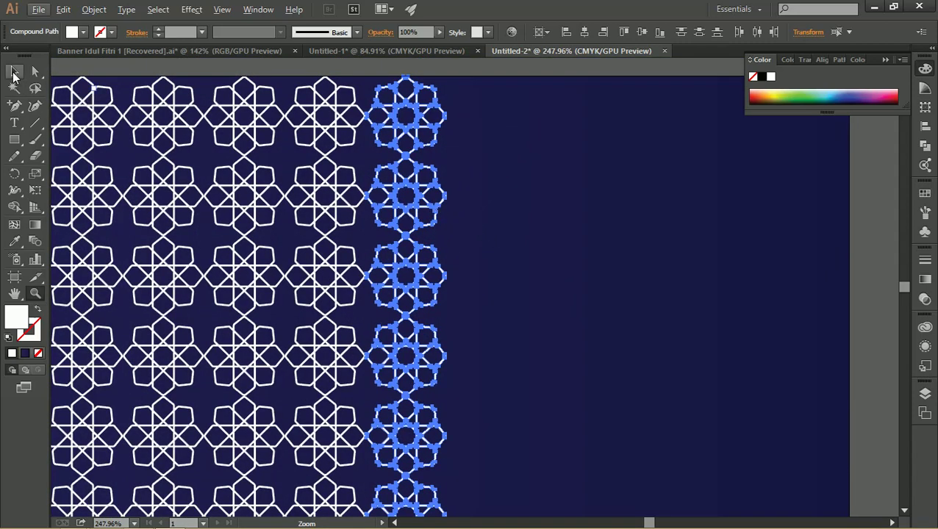
# Copy the star column rightward three times, leaving a plain navy strip at the right.
pyautogui.click(14, 72)
pyautogui.click(438, 188)
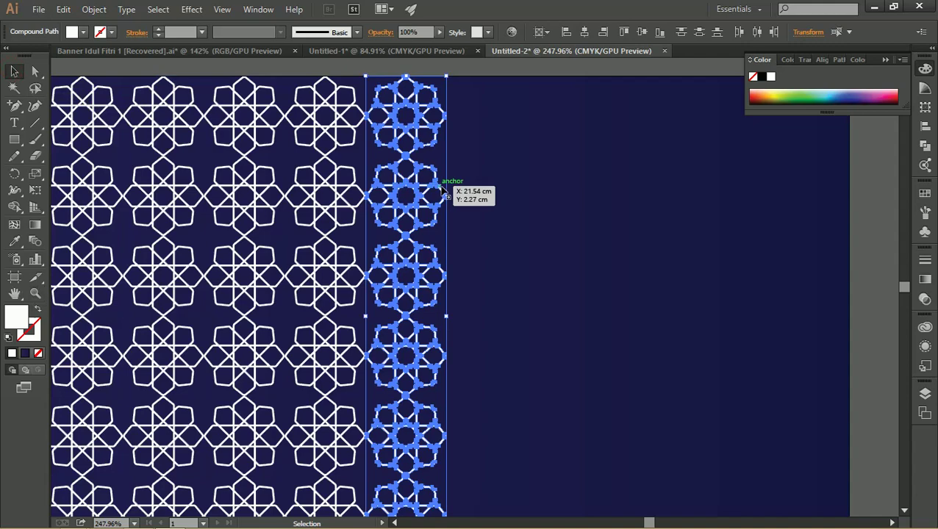
pyautogui.moveTo(435, 172); pyautogui.dragTo(519, 179)
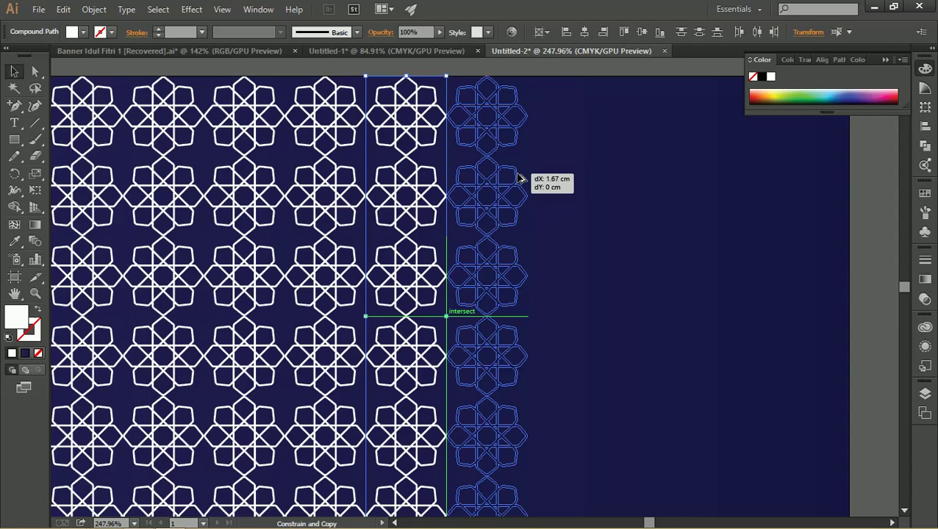
pyautogui.moveTo(519, 178); pyautogui.dragTo(519, 177)
pyautogui.hotkey('ctrl', 'd')
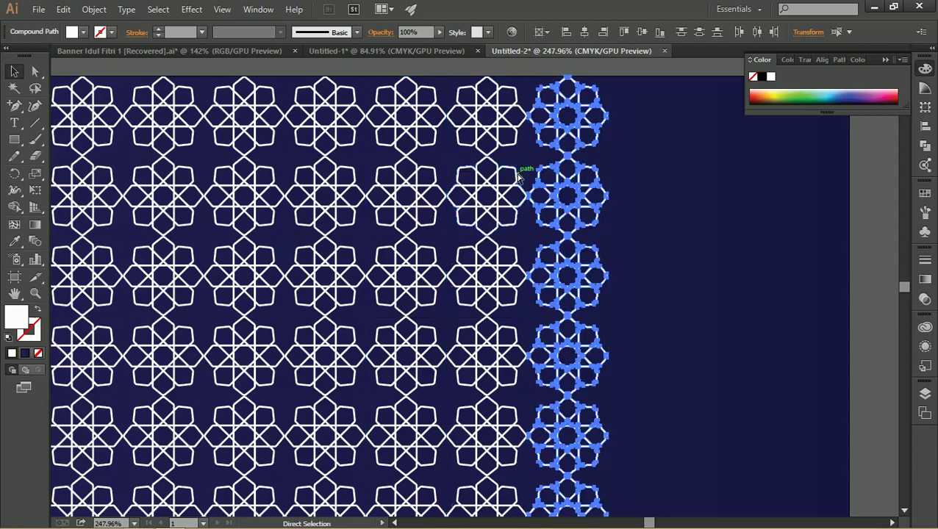
pyautogui.hotkey('ctrl', 'd')
pyautogui.press('z')
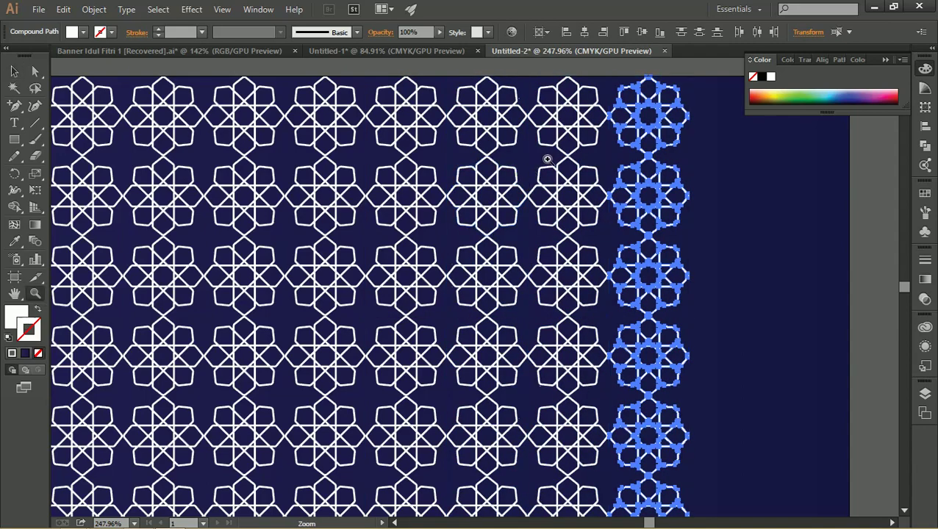
pyautogui.moveTo(546, 158); pyautogui.dragTo(328, 206)
pyautogui.press('v')
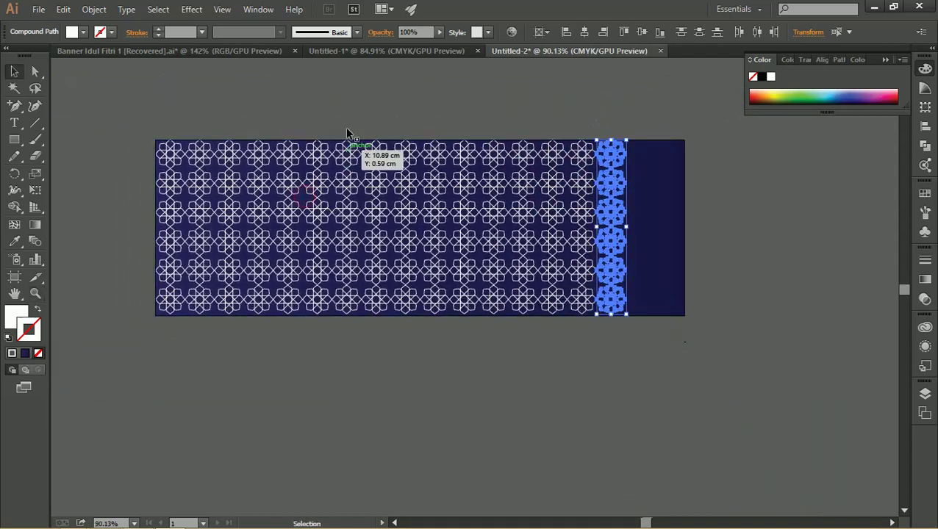
pyautogui.click(366, 117)
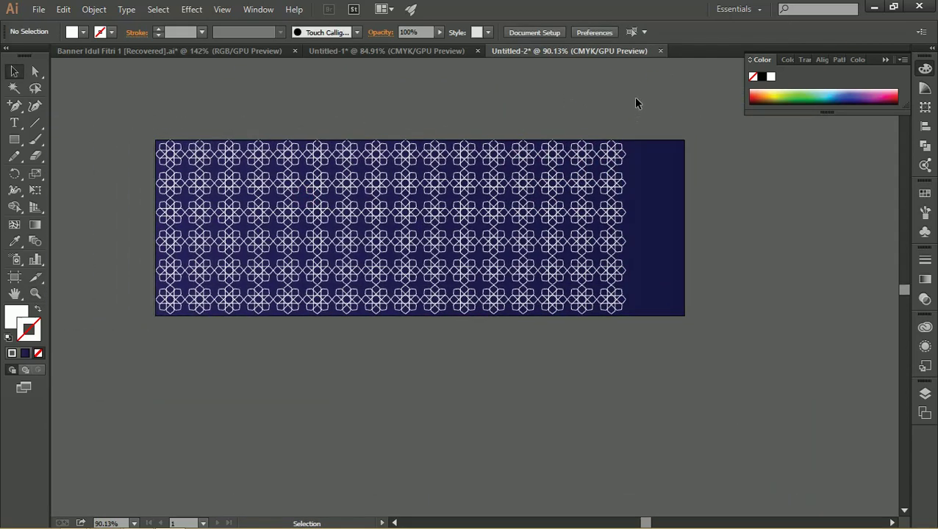
# Select the star pattern without the navy background and show the Pathfinder panel.
pyautogui.moveTo(634, 101)
pyautogui.mouseDown()
pyautogui.moveTo(174, 352)
pyautogui.moveTo(138, 356)
pyautogui.mouseUp()
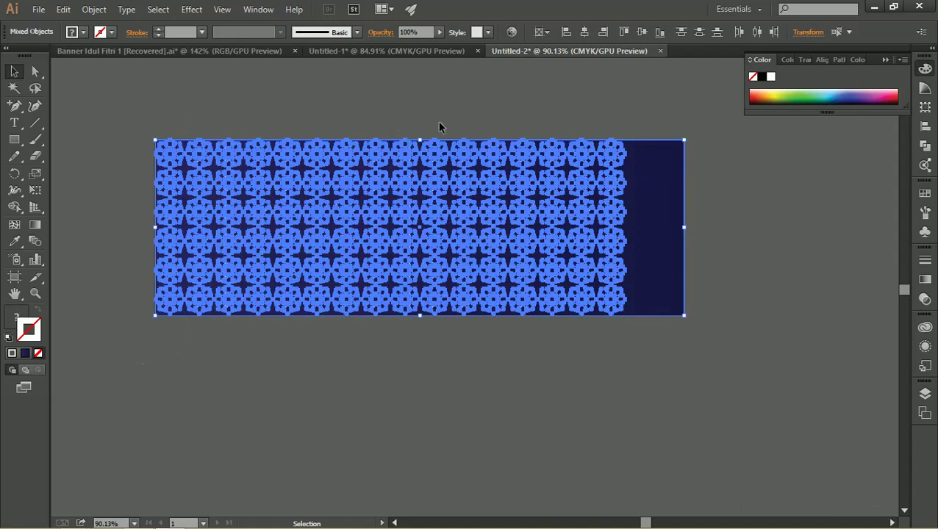
pyautogui.keyDown('shift'); pyautogui.click(676, 178); pyautogui.keyUp('shift')
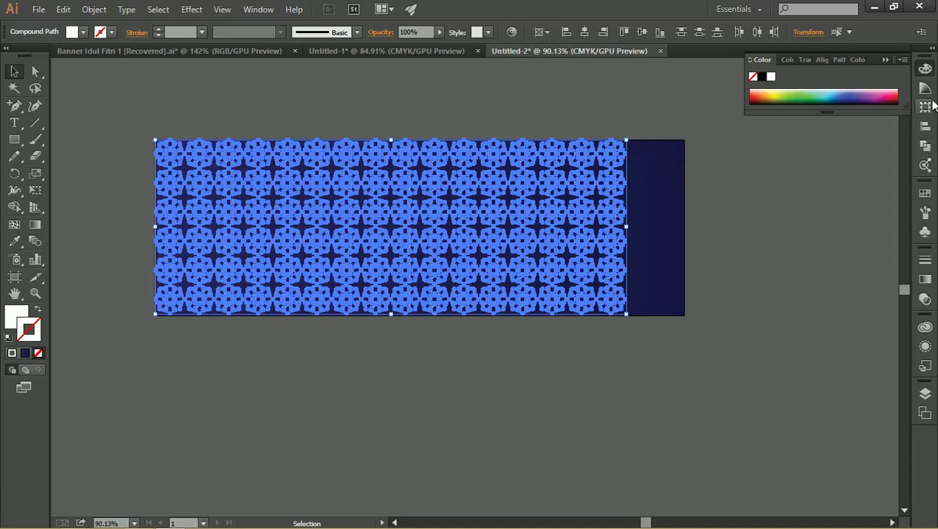
pyautogui.click(924, 146)
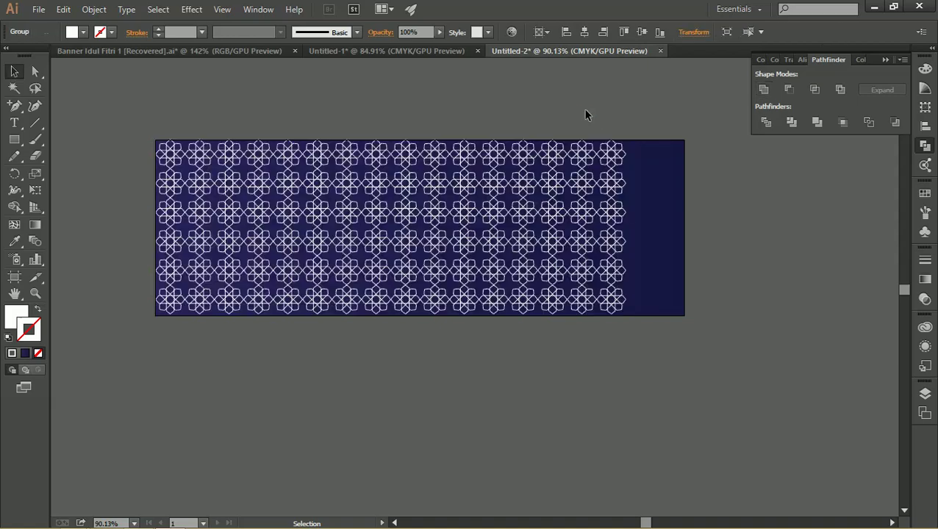
# Nudge the star pattern group left, check it zoomed in, and reselect it.
pyautogui.click(585, 114)
pyautogui.moveTo(603, 166); pyautogui.dragTo(579, 165)
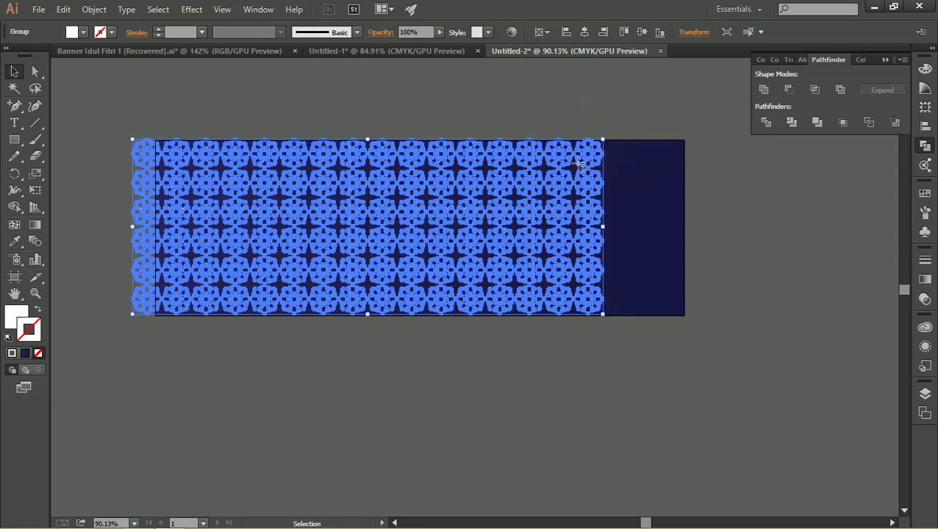
pyautogui.press('z')
pyautogui.moveTo(421, 130); pyautogui.dragTo(677, 240)
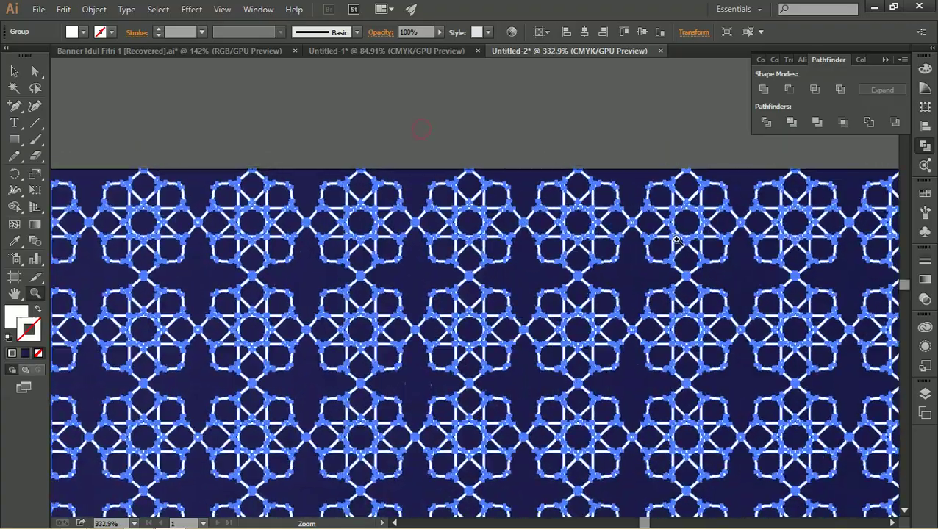
pyautogui.moveTo(427, 213)
pyautogui.mouseDown()
pyautogui.moveTo(645, 251)
pyautogui.moveTo(300, 183)
pyautogui.mouseUp()
pyautogui.hotkey('ctrl', '0')
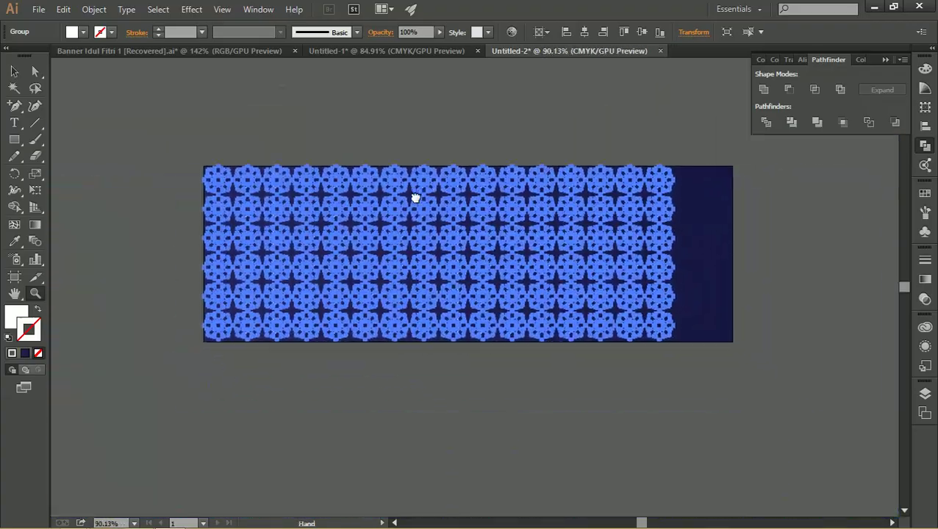
pyautogui.press('v')
pyautogui.click(234, 102)
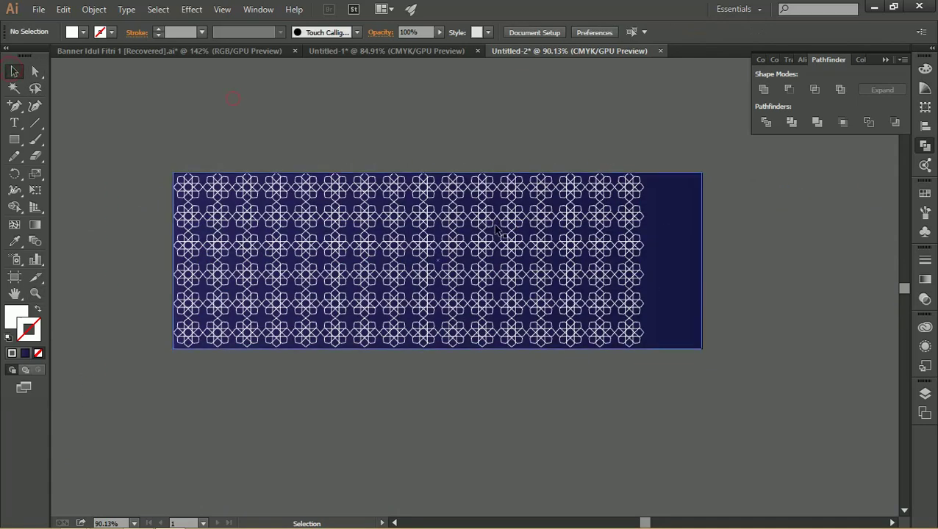
pyautogui.click(541, 224)
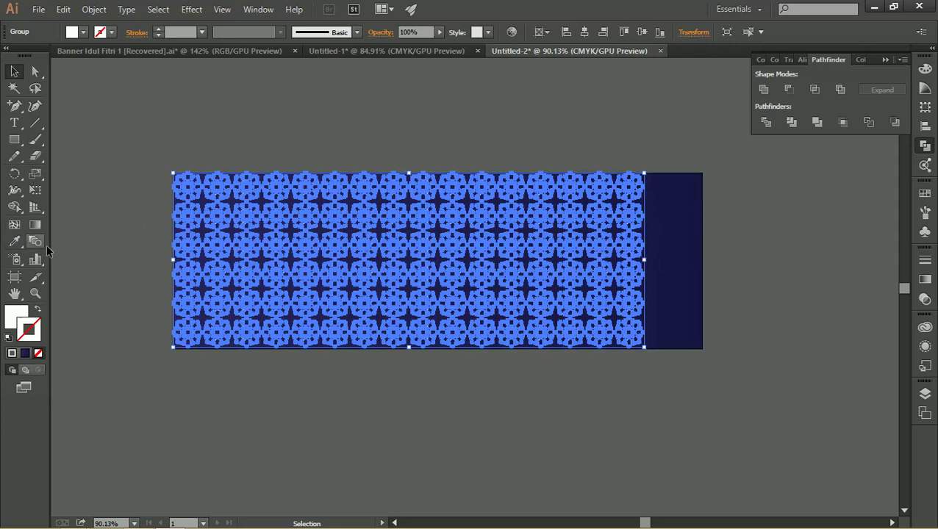
# Recolour the star pattern with navy sampled from the background rectangle using the Eyedropper.
pyautogui.click(15, 243)
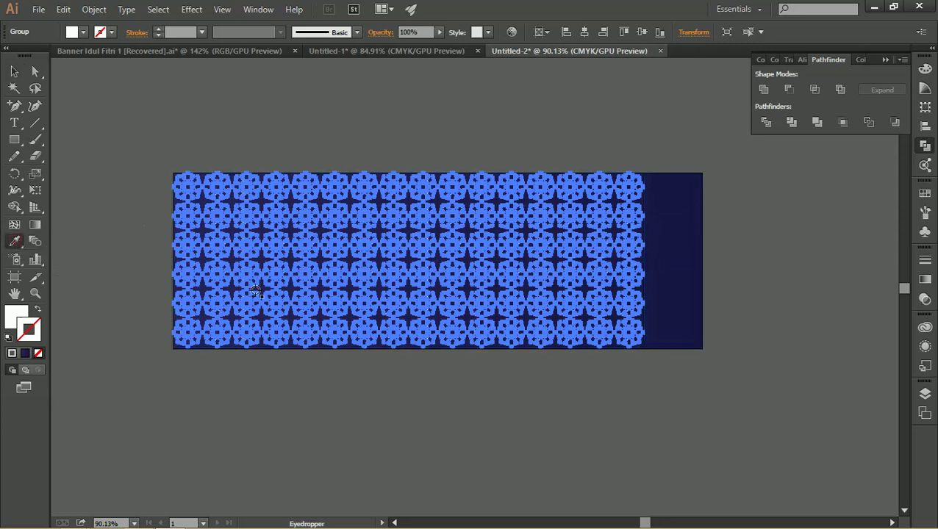
pyautogui.click(673, 226)
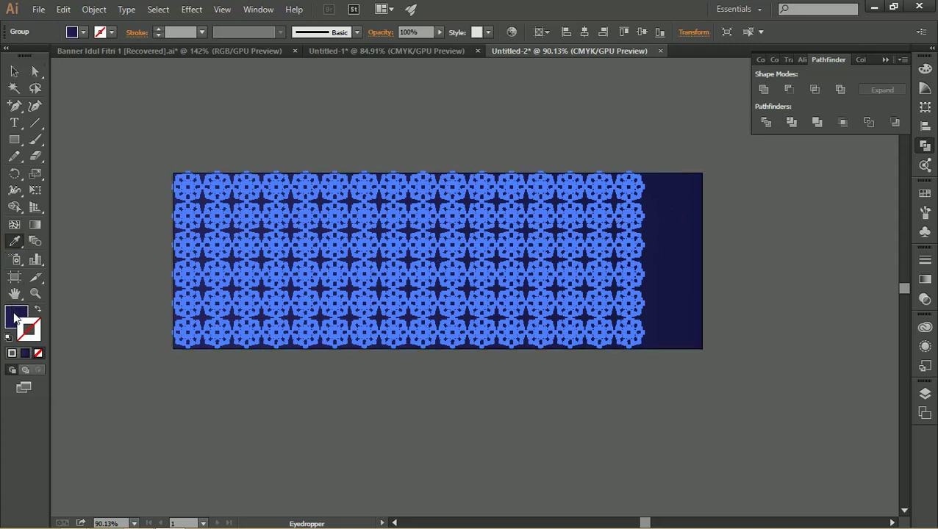
pyautogui.click(16, 316)
pyautogui.click(14, 71)
pyautogui.press('Delete')
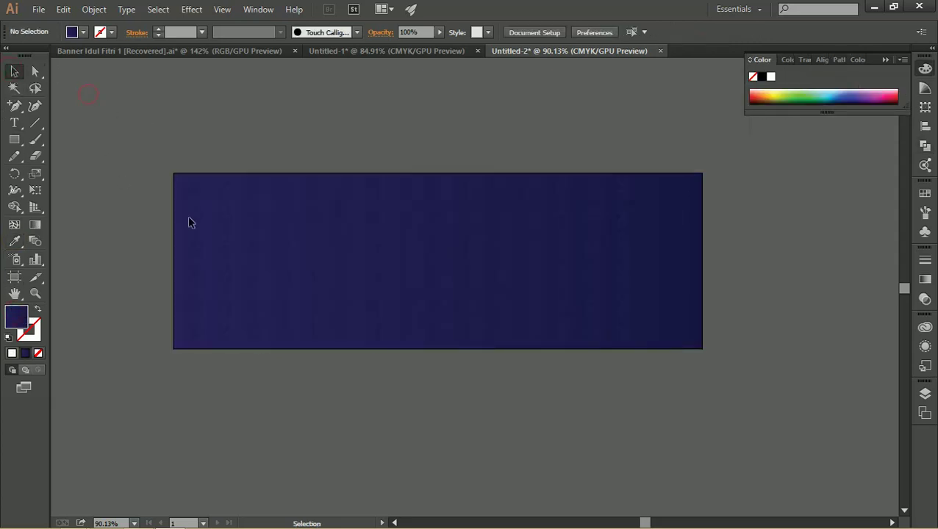
# Zoom in to inspect the faint navy pattern, then reselect the pattern group.
pyautogui.press('z')
pyautogui.moveTo(210, 195); pyautogui.dragTo(522, 226)
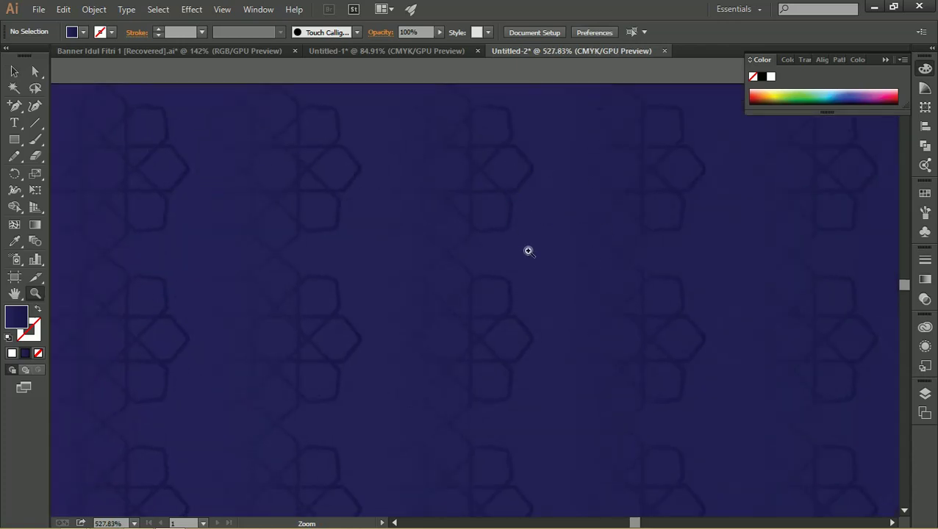
pyautogui.moveTo(528, 250); pyautogui.dragTo(416, 251)
pyautogui.moveTo(656, 224); pyautogui.dragTo(303, 226)
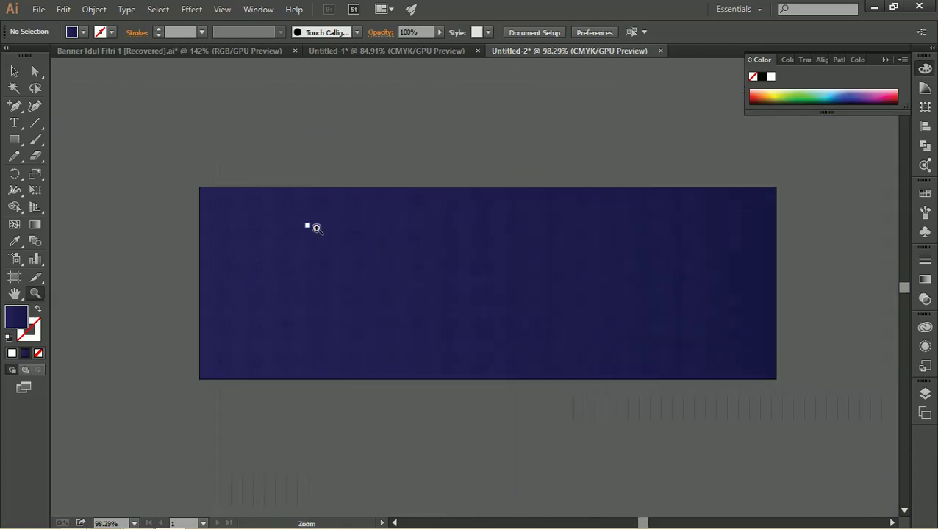
pyautogui.hotkey('ctrl', 'f')
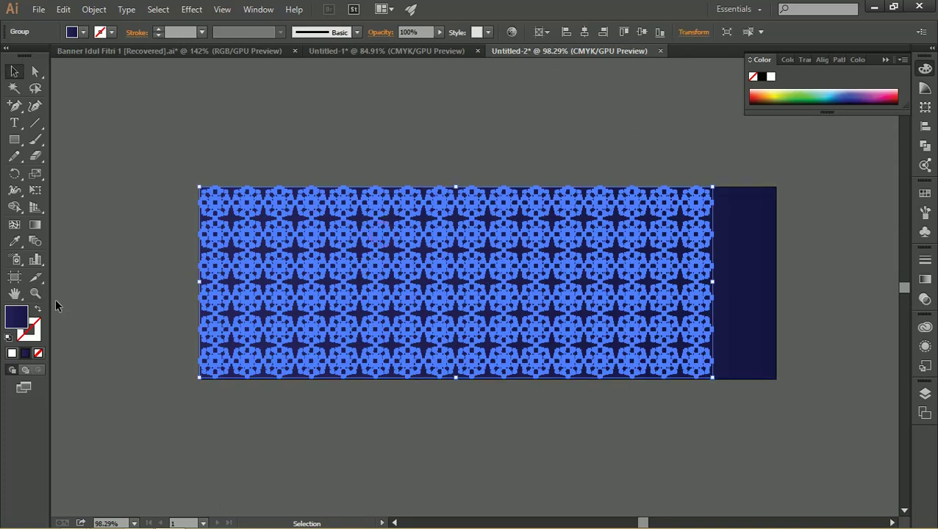
# Drag a gradient across the star pattern from lower left to upper right, then inspect and reselect it.
pyautogui.click(29, 230)
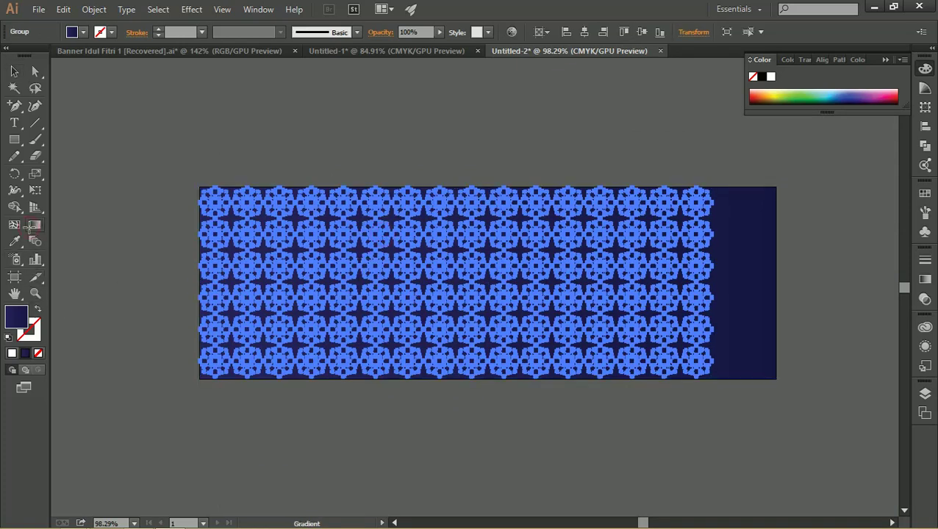
pyautogui.moveTo(116, 371); pyautogui.dragTo(750, 180)
pyautogui.click(14, 71)
pyautogui.press('Delete')
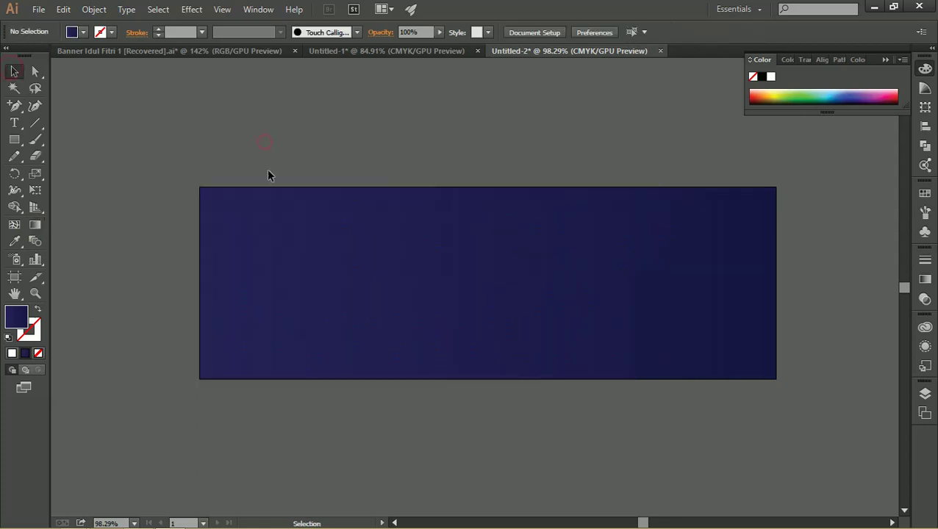
pyautogui.press('z')
pyautogui.moveTo(292, 197)
pyautogui.mouseDown()
pyautogui.moveTo(647, 268)
pyautogui.moveTo(748, 251)
pyautogui.moveTo(255, 195)
pyautogui.mouseUp()
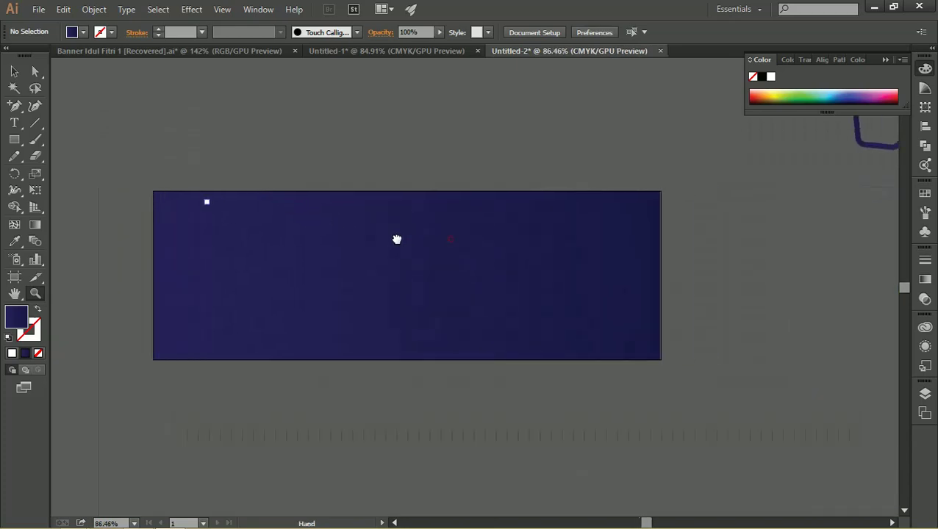
pyautogui.press('v')
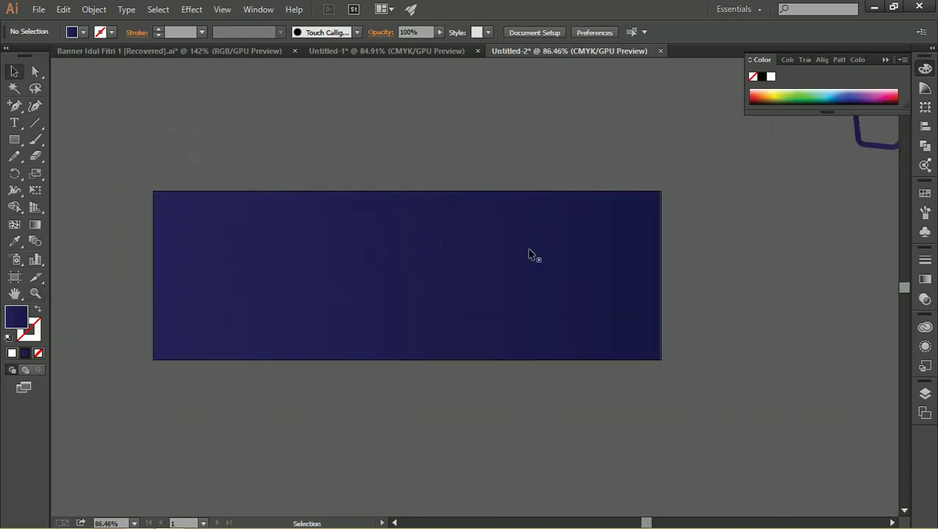
pyautogui.hotkey('ctrl', 'f')
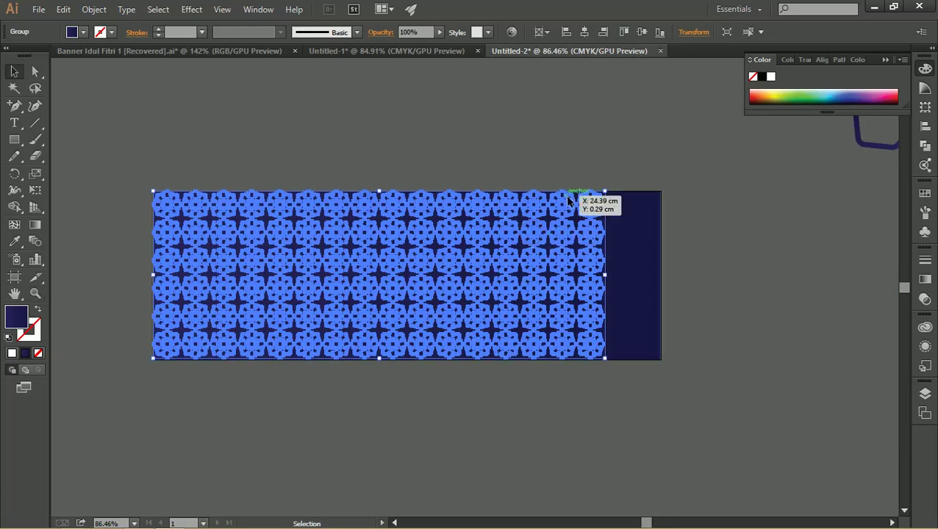
# Pick the left gradient stop in the Gradient panel, comparing the pattern deselected.
pyautogui.click(926, 280)
pyautogui.click(748, 359)
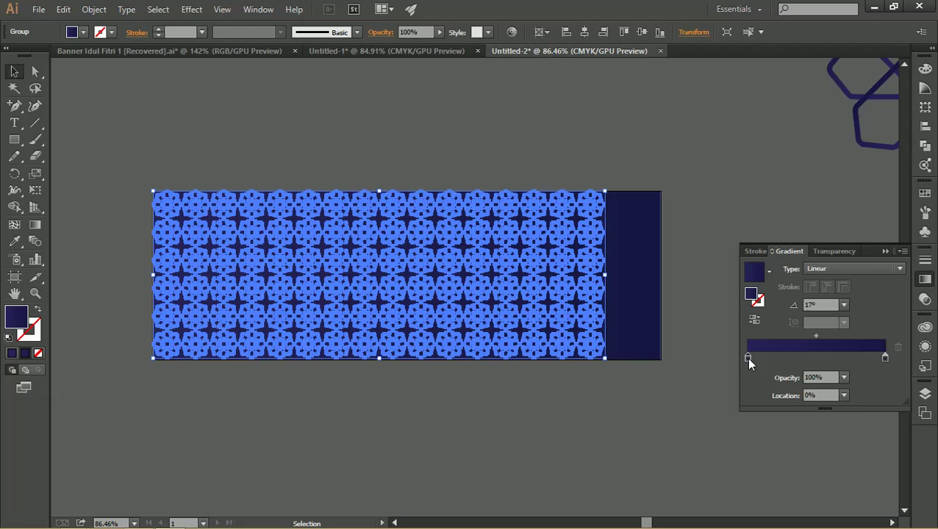
pyautogui.click(755, 320)
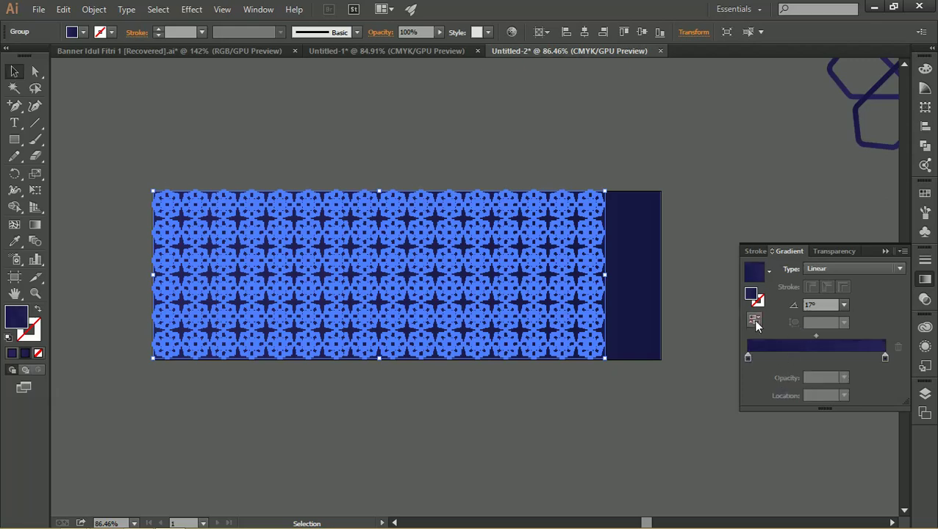
pyautogui.click(709, 204)
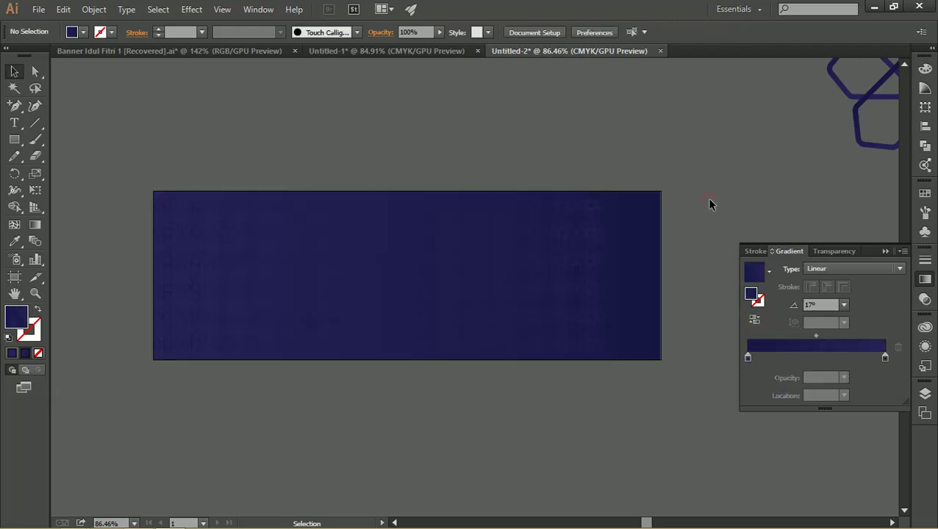
pyautogui.click(591, 226)
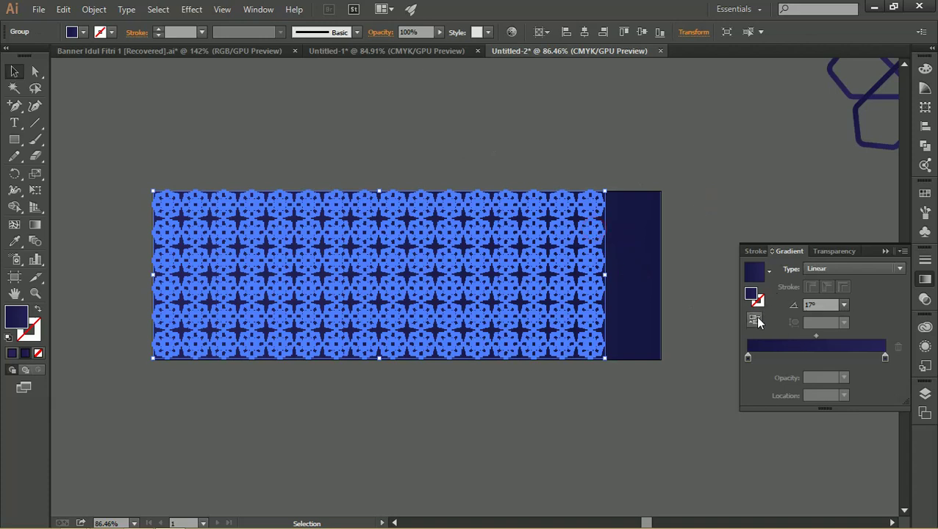
# Reverse the gradient, set the left stop to CMYK 100/100/36/0, and collapse the Gradient panel.
pyautogui.click(756, 320)
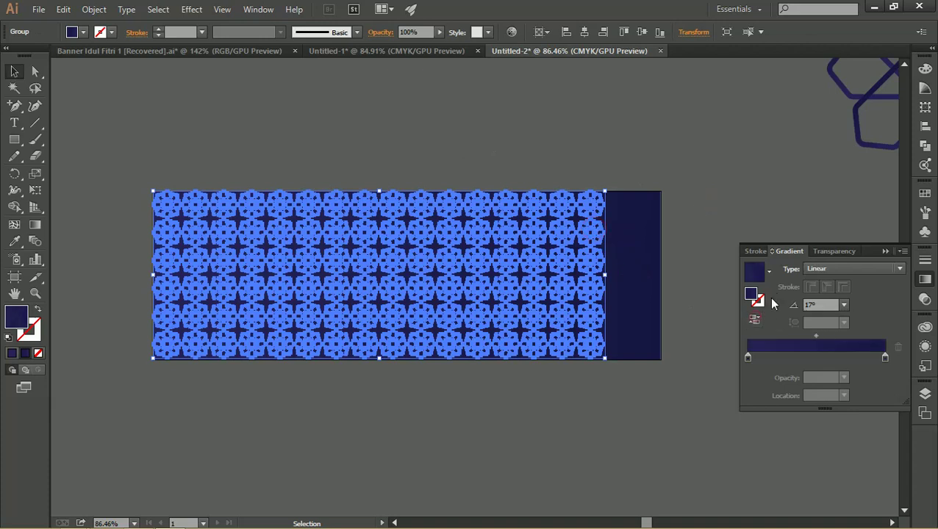
pyautogui.doubleClick(747, 357)
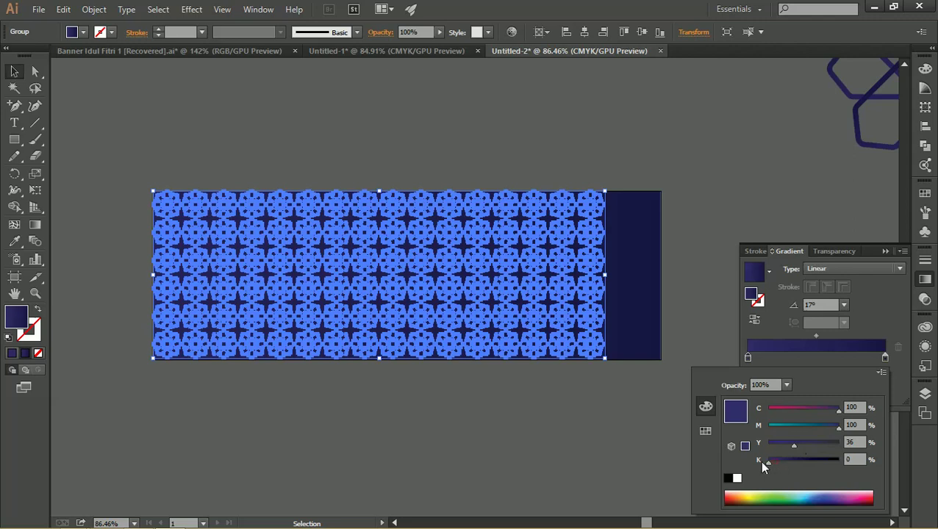
pyautogui.click(738, 229)
pyautogui.click(730, 202)
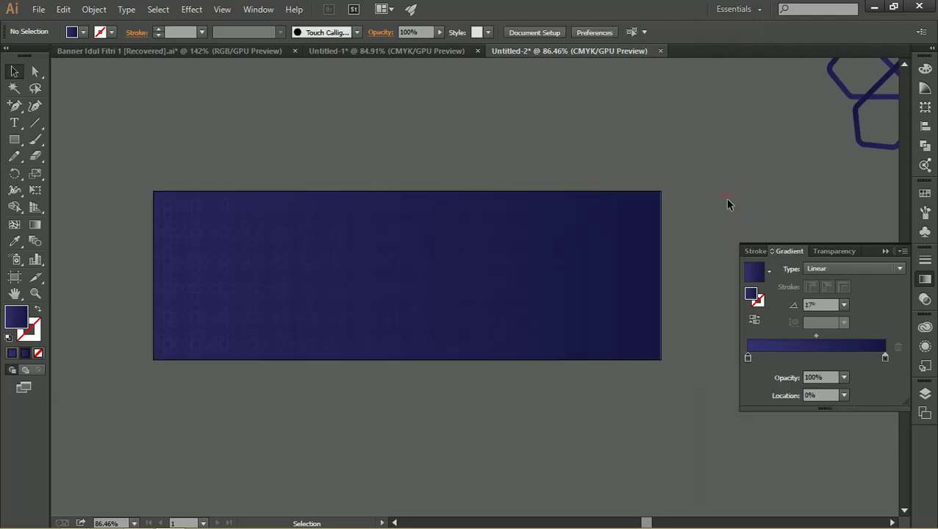
pyautogui.click(494, 82)
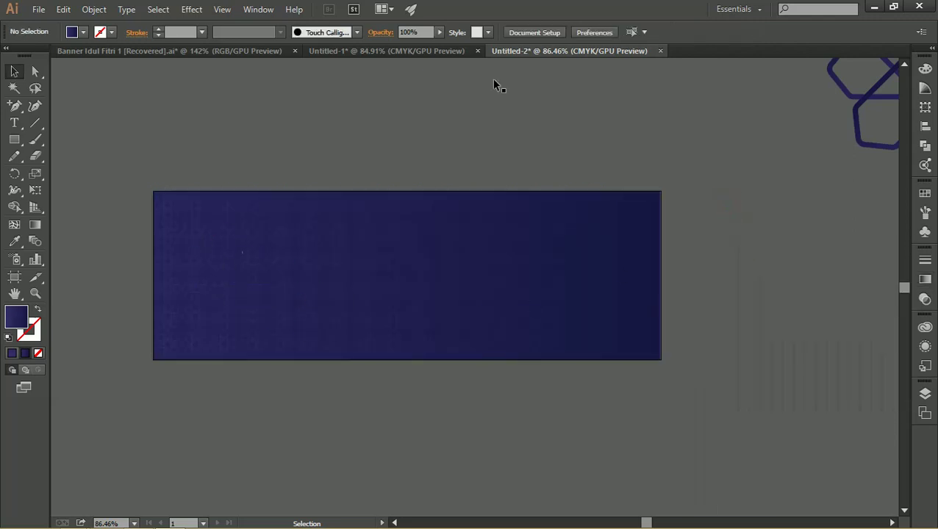
# Set the star pattern's gradient type to Radial.
pyautogui.click(397, 235)
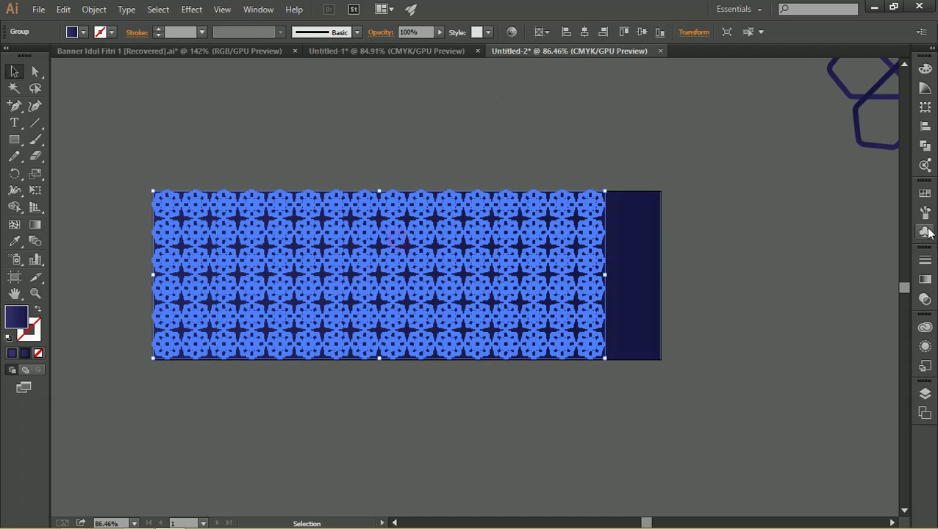
pyautogui.click(926, 280)
pyautogui.click(809, 269)
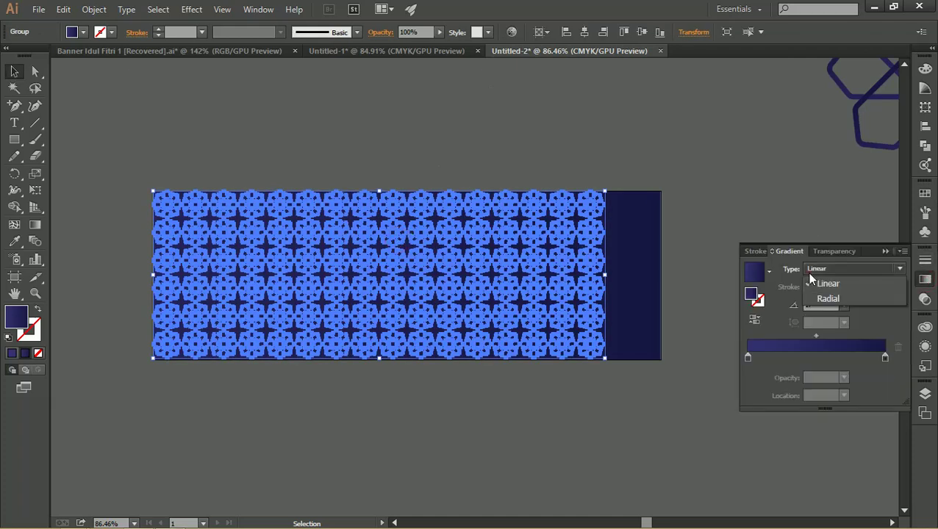
pyautogui.click(820, 298)
pyautogui.click(727, 183)
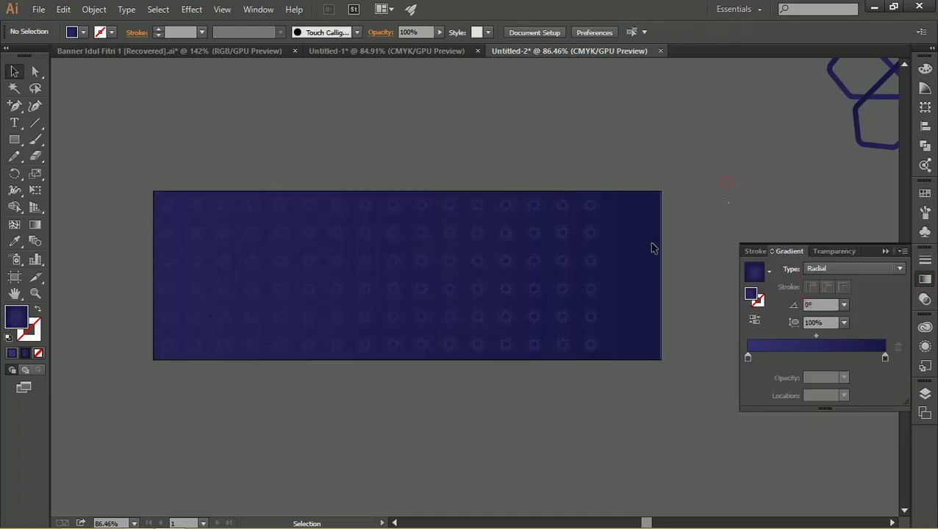
pyautogui.click(282, 233)
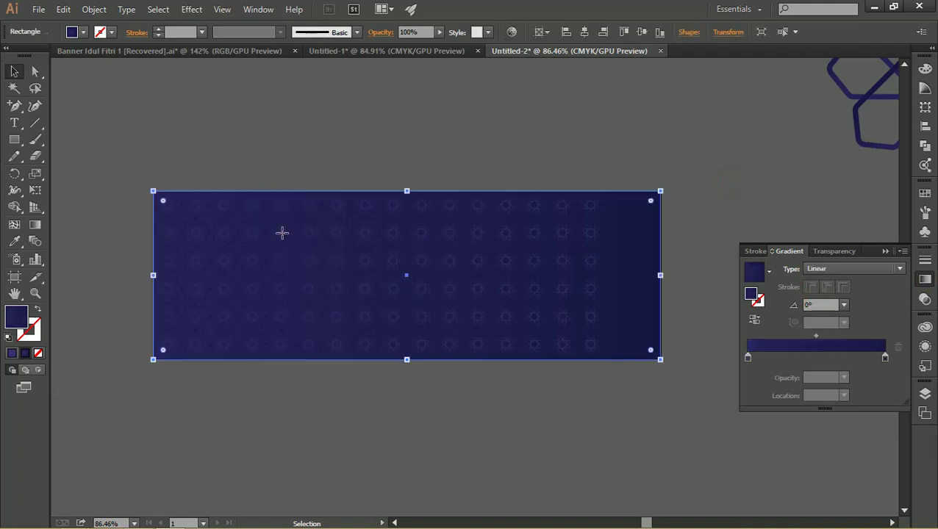
pyautogui.click(284, 236)
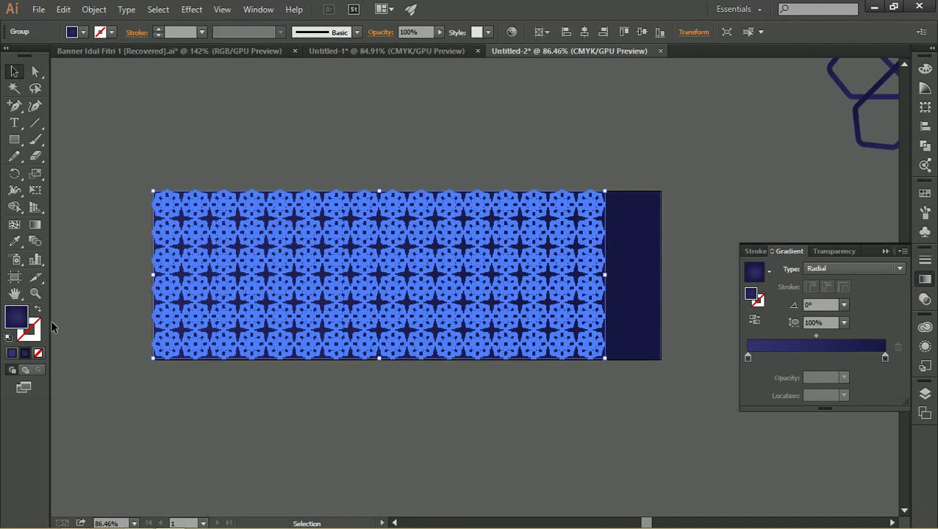
# Stretch the radial gradient across the pattern with the Gradient tool and preview it zoomed in.
pyautogui.click(35, 224)
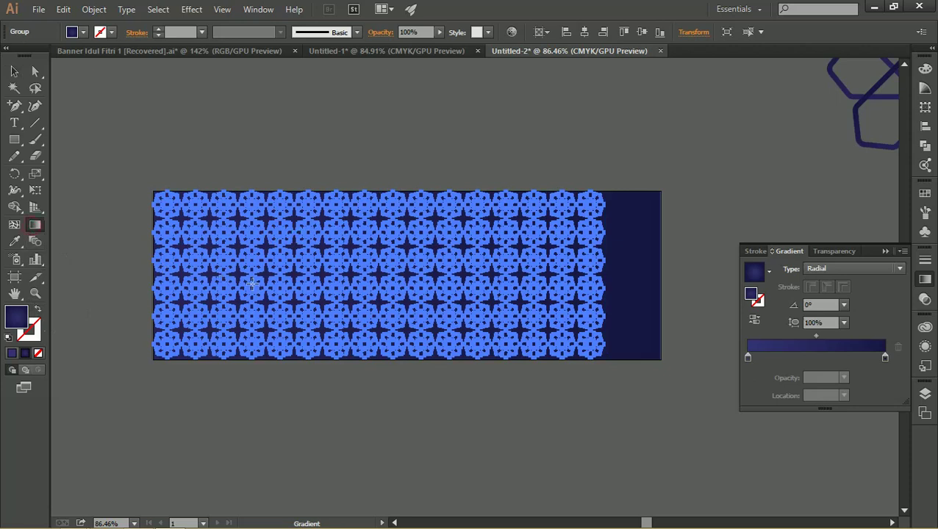
pyautogui.moveTo(239, 276); pyautogui.dragTo(620, 285)
pyautogui.click(14, 72)
pyautogui.click(119, 97)
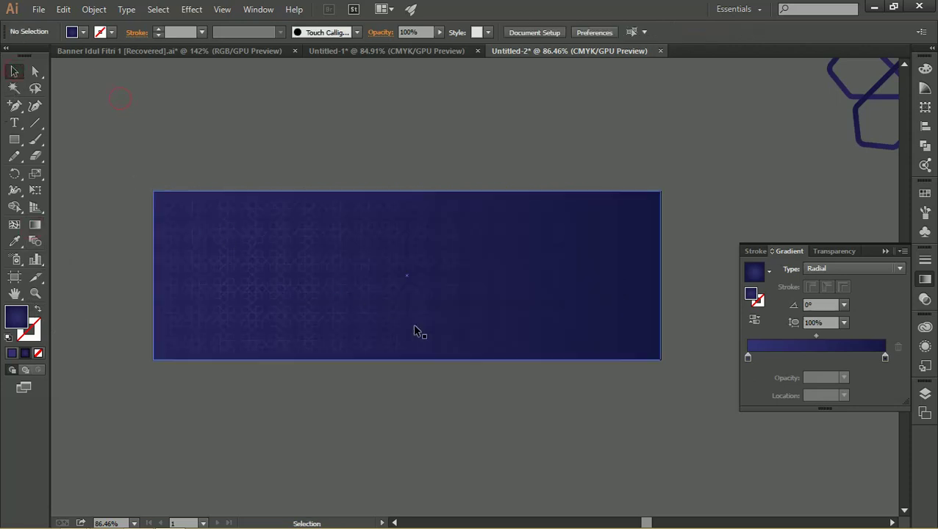
pyautogui.press('z')
pyautogui.moveTo(208, 193); pyautogui.dragTo(257, 213)
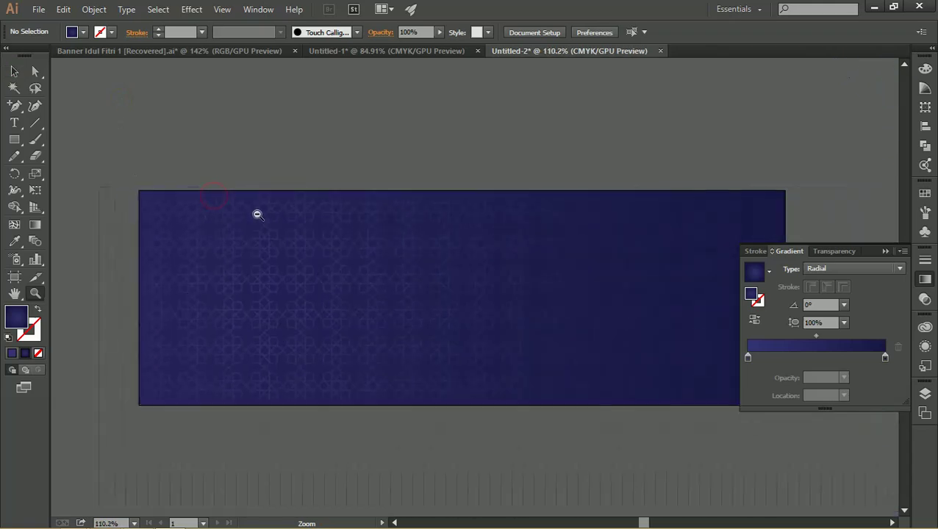
pyautogui.moveTo(344, 240); pyautogui.dragTo(289, 223)
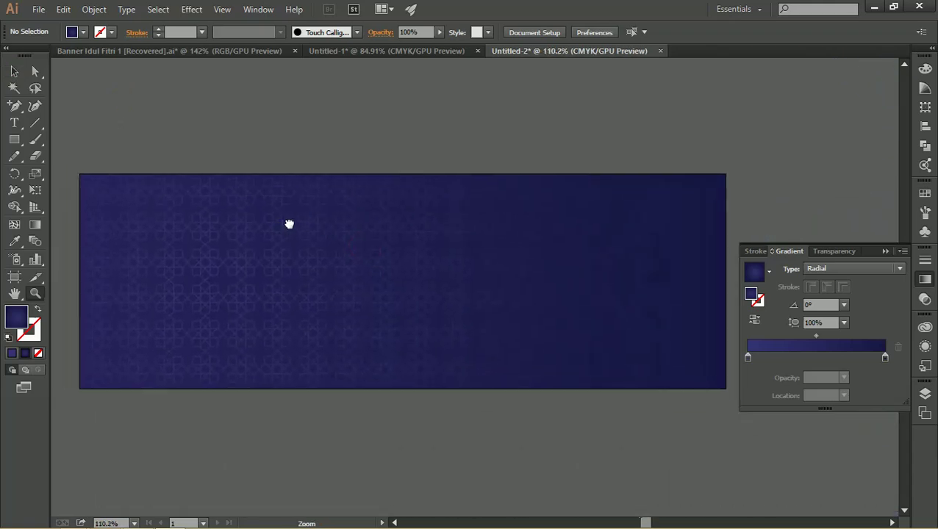
# Add a middle gradient stop at about 37% location, then preview and reselect the pattern.
pyautogui.press('v')
pyautogui.click(318, 275)
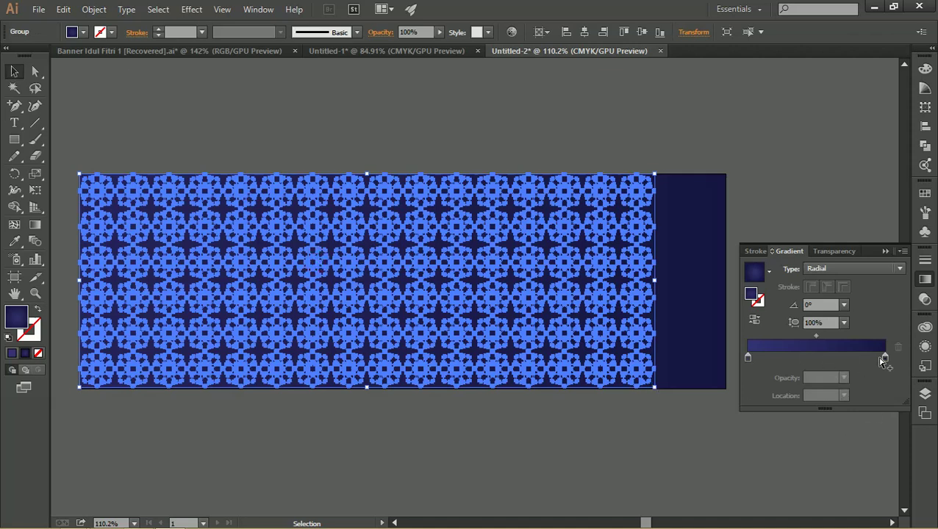
pyautogui.moveTo(884, 357)
pyautogui.mouseDown()
pyautogui.moveTo(854, 357)
pyautogui.moveTo(901, 360)
pyautogui.mouseUp()
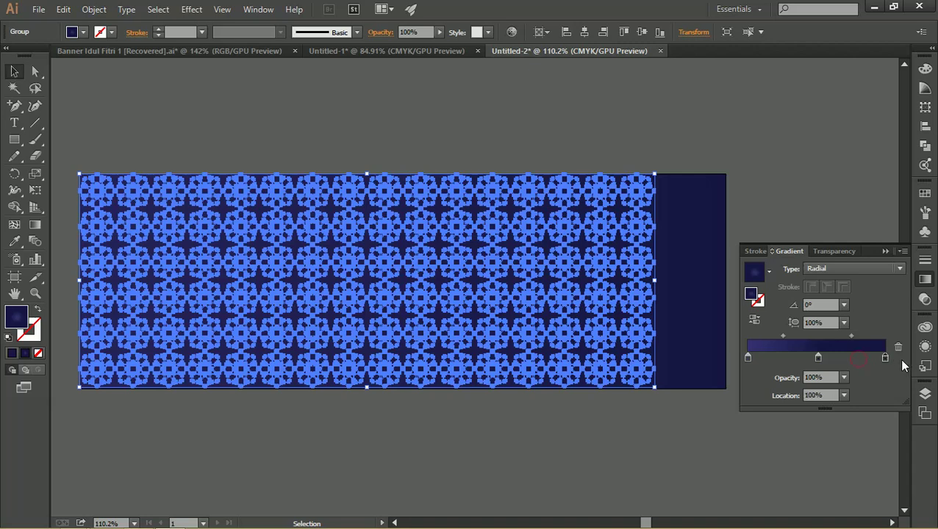
pyautogui.click(819, 357)
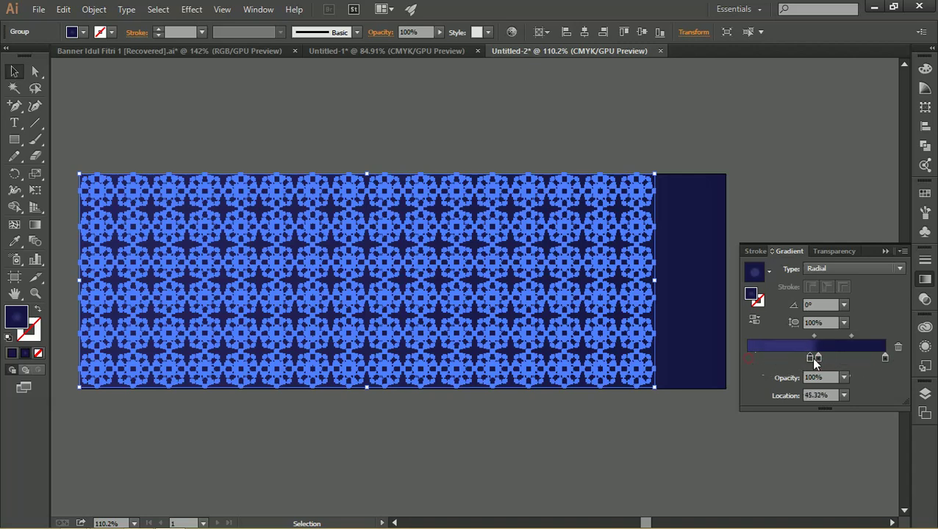
pyautogui.moveTo(816, 358)
pyautogui.mouseDown()
pyautogui.moveTo(832, 357)
pyautogui.moveTo(800, 358)
pyautogui.mouseUp()
pyautogui.click(748, 357)
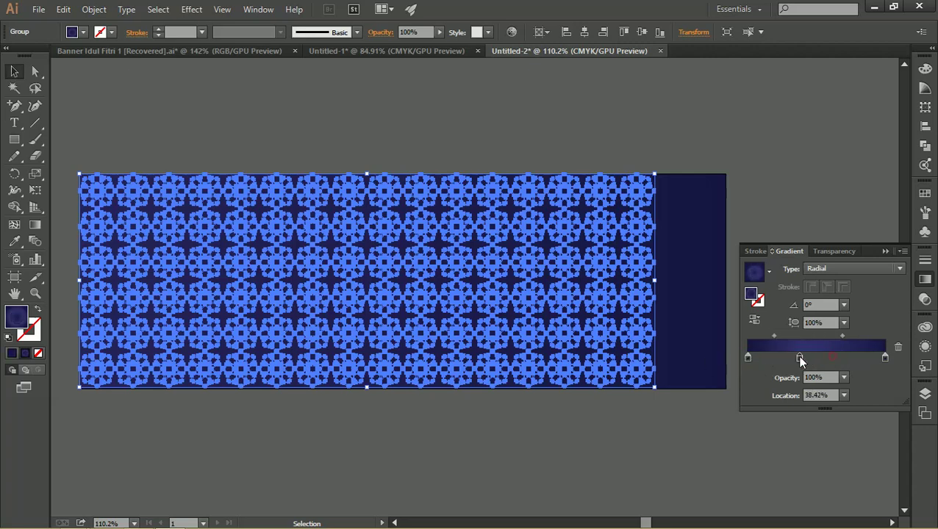
pyautogui.click(461, 142)
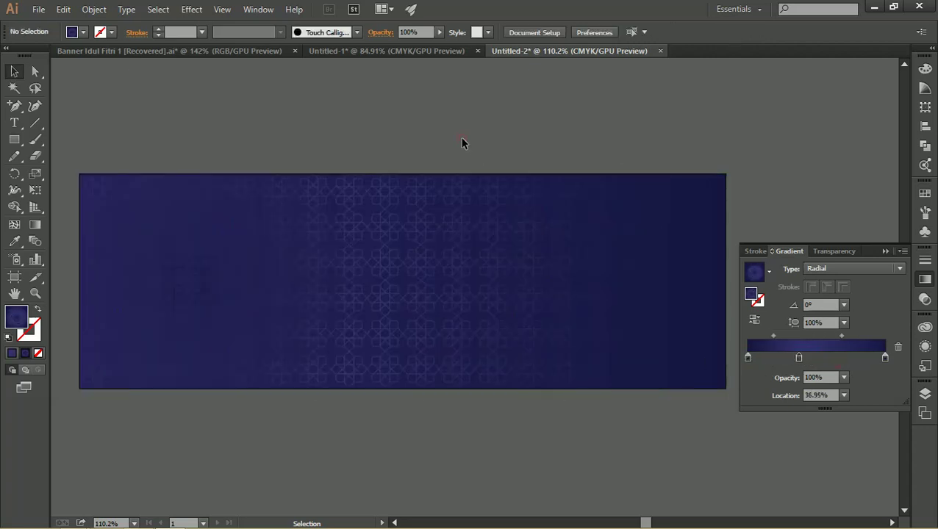
pyautogui.click(424, 207)
# Remove the extra gradient stop and switch the pattern's gradient type back to Linear.
pyautogui.click(425, 204)
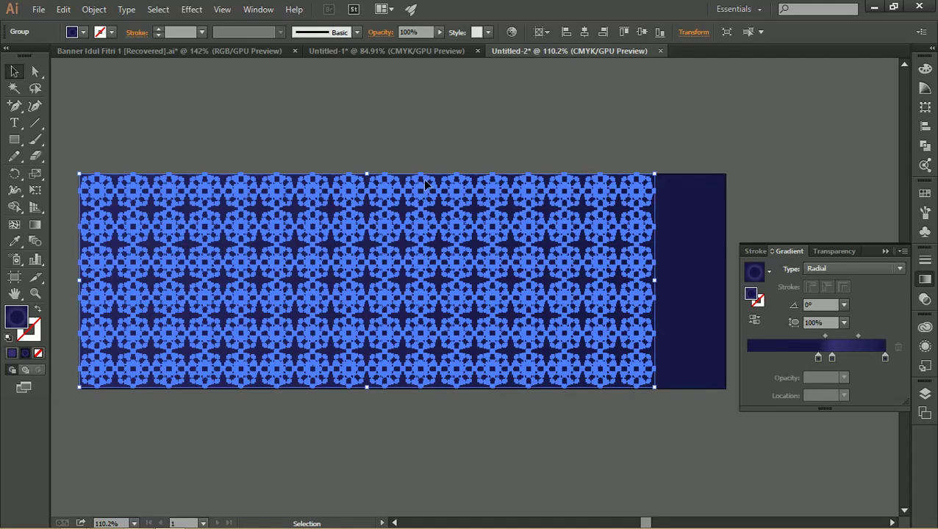
pyautogui.hotkey('ctrl', 'z')
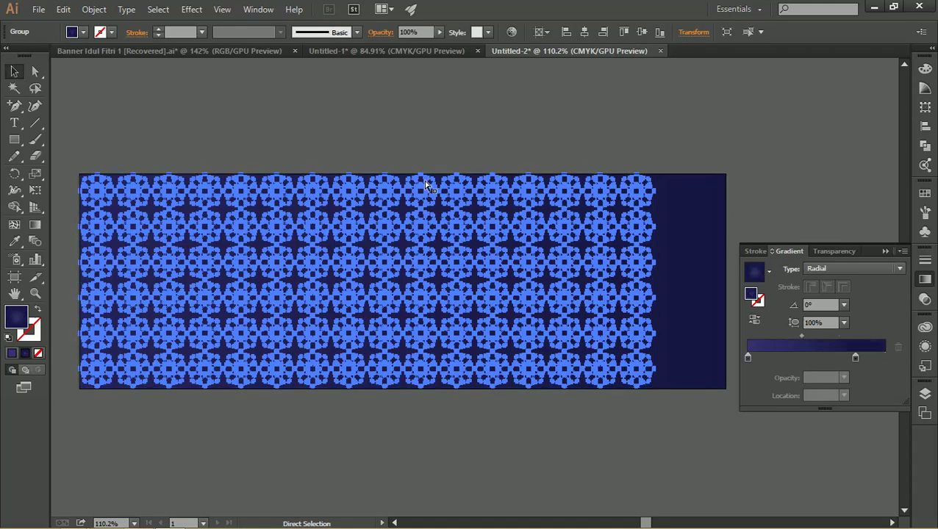
pyautogui.press('v')
pyautogui.click(817, 268)
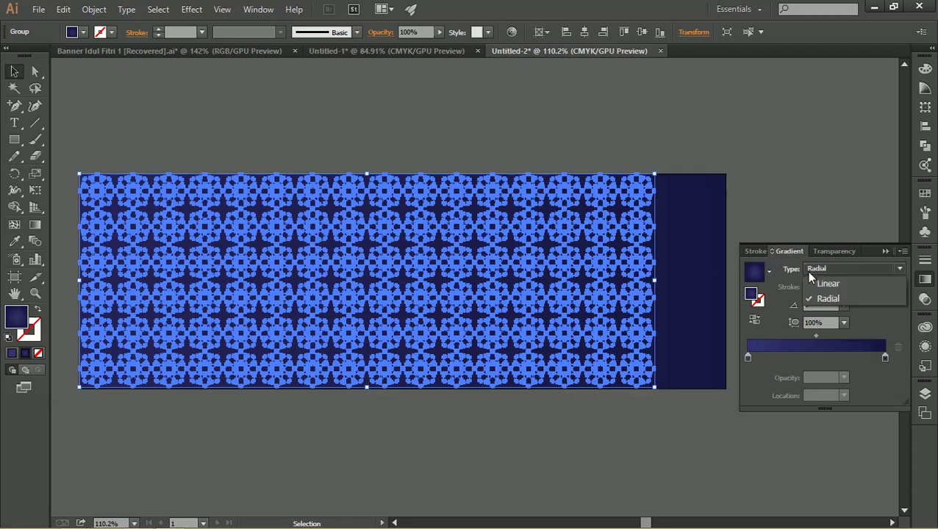
pyautogui.click(826, 284)
pyautogui.click(749, 155)
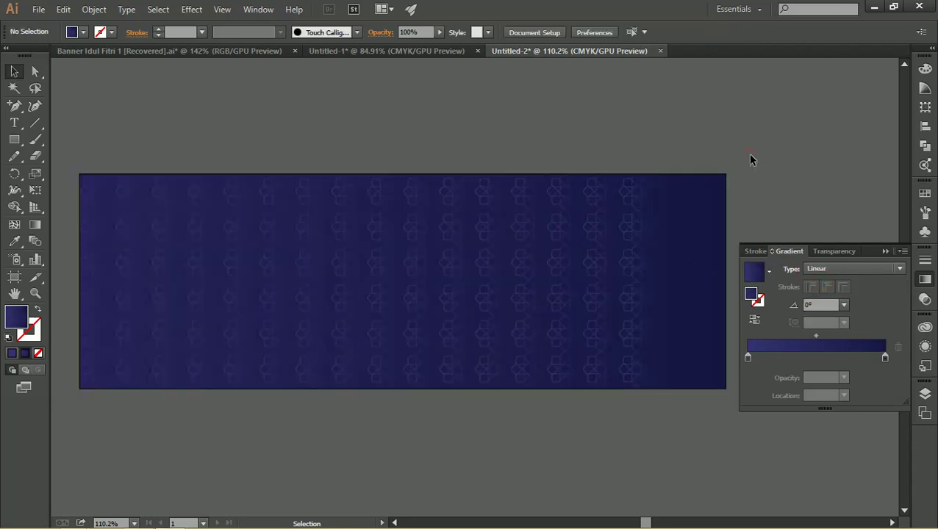
pyautogui.click(566, 217)
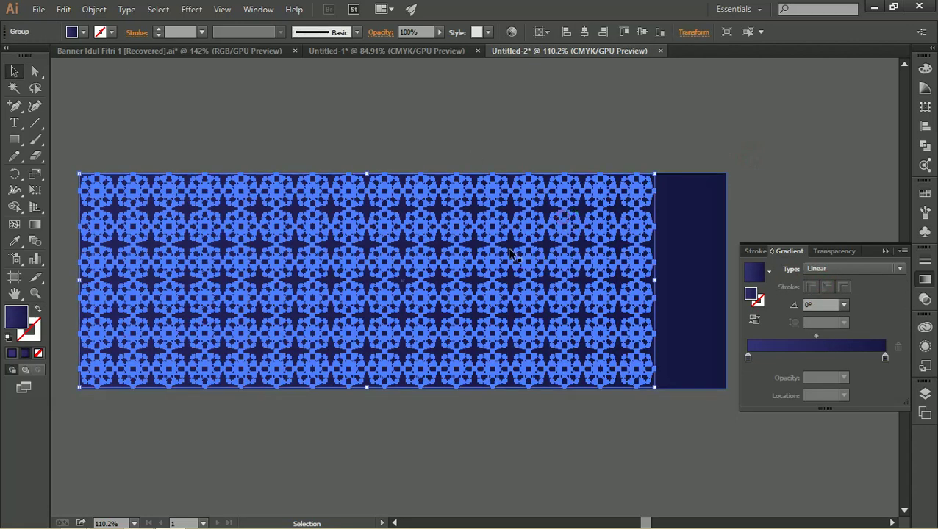
# Angle the linear gradient at 12.6° from lower left to upper right, then zoom out.
pyautogui.press('g')
pyautogui.moveTo(73, 356); pyautogui.dragTo(704, 226)
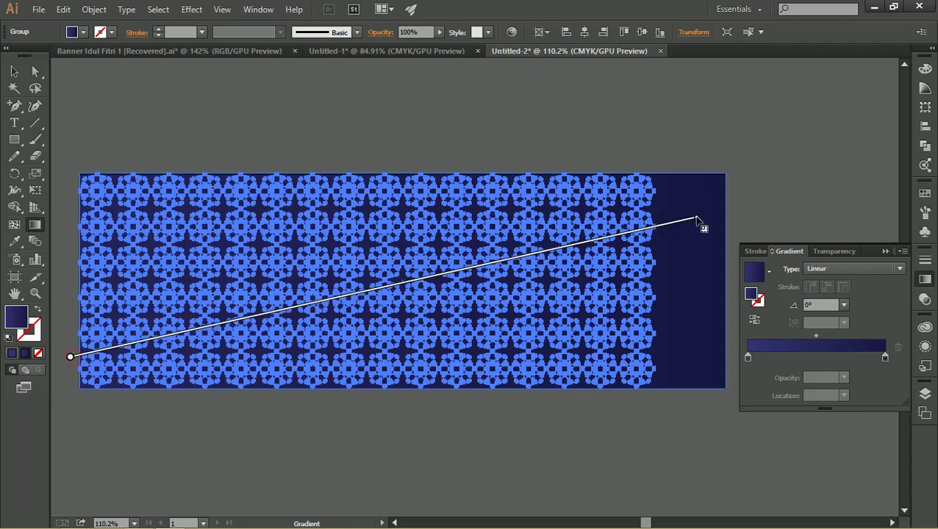
pyautogui.click(14, 70)
pyautogui.click(213, 111)
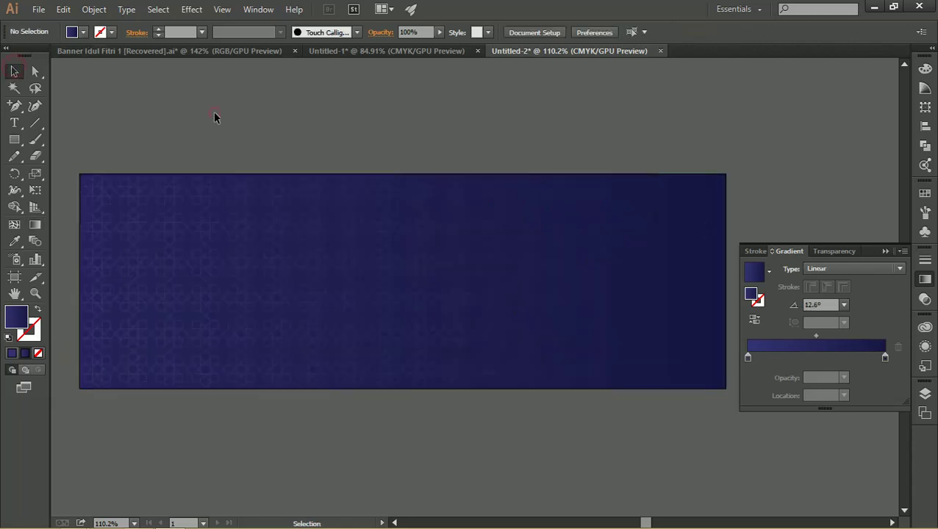
pyautogui.press('z')
pyautogui.moveTo(375, 153); pyautogui.dragTo(296, 161)
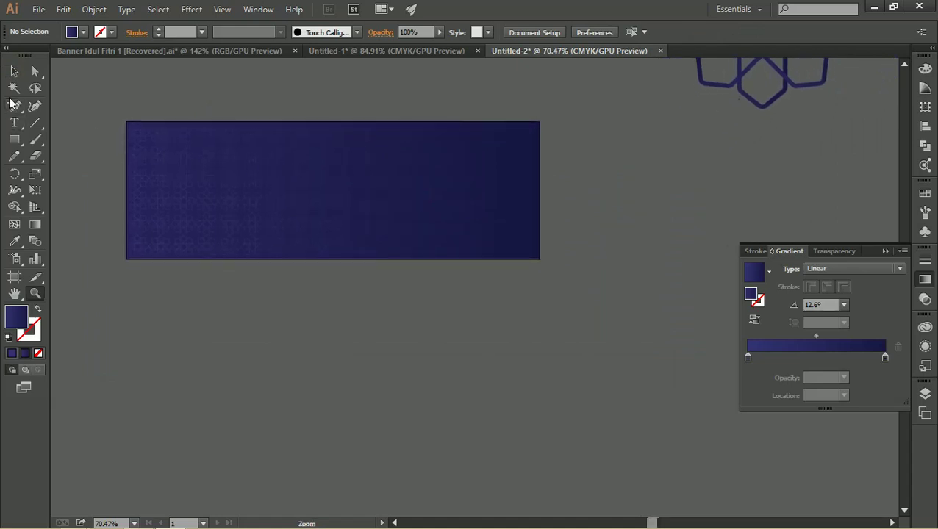
# Draw a tall portrait rectangle below the banner.
pyautogui.click(14, 140)
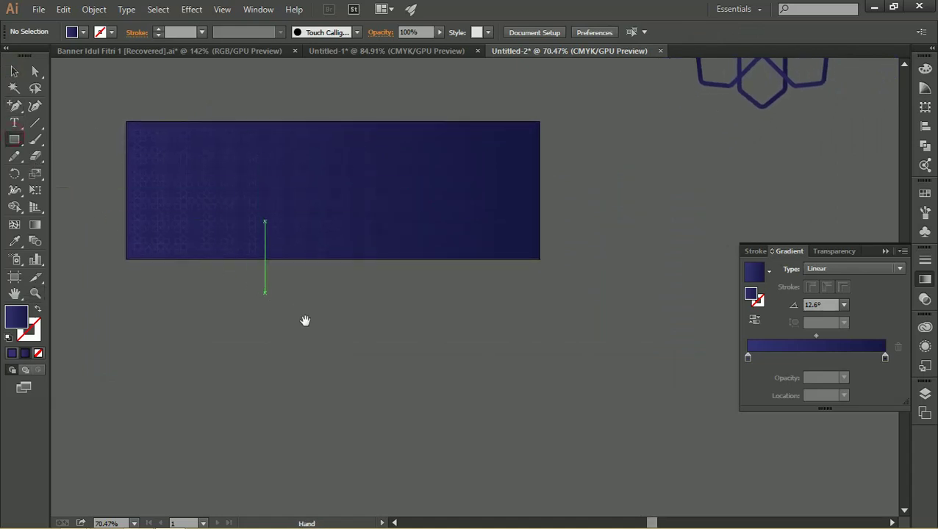
pyautogui.moveTo(306, 320); pyautogui.dragTo(305, 278)
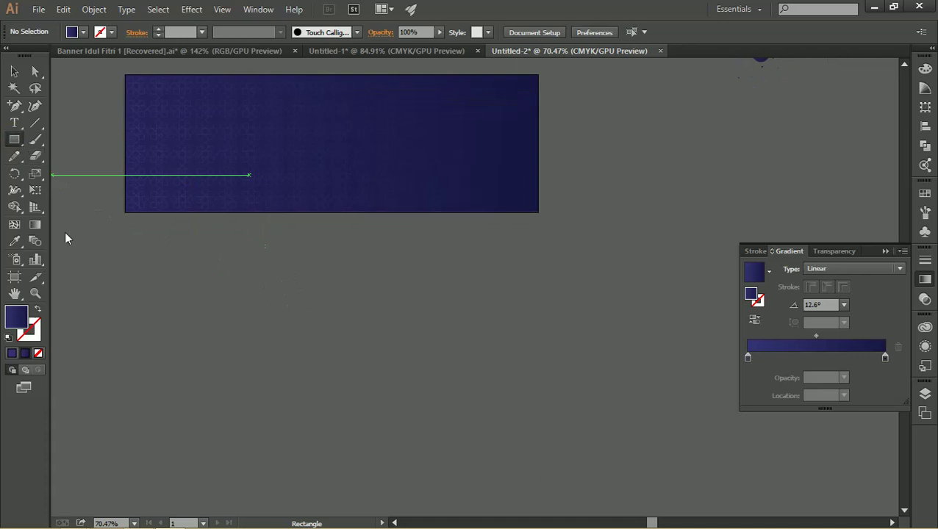
pyautogui.moveTo(306, 307); pyautogui.dragTo(422, 474)
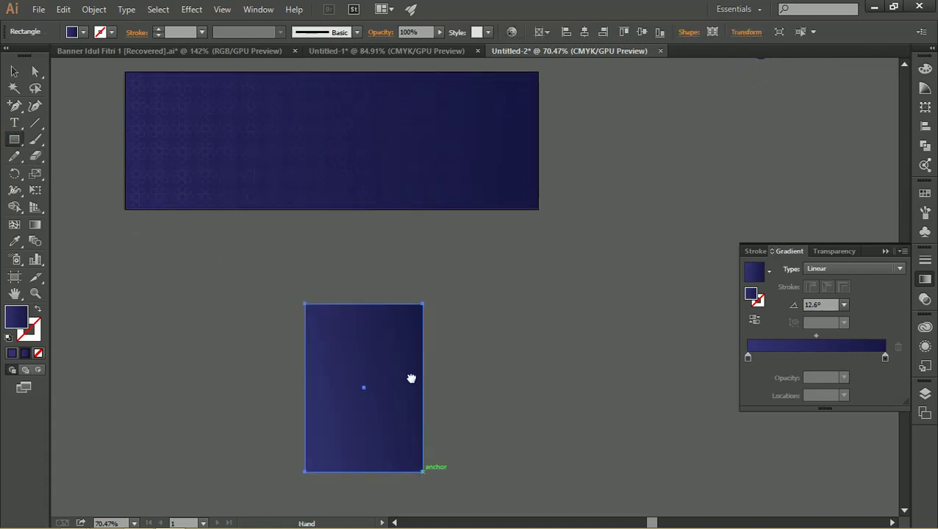
pyautogui.moveTo(412, 378); pyautogui.dragTo(372, 301)
# Give the new rectangle the default white fill and 1 pt black stroke.
pyautogui.press('z')
pyautogui.moveTo(230, 239)
pyautogui.mouseDown()
pyautogui.moveTo(284, 242)
pyautogui.moveTo(173, 182)
pyautogui.mouseUp()
pyautogui.click(14, 72)
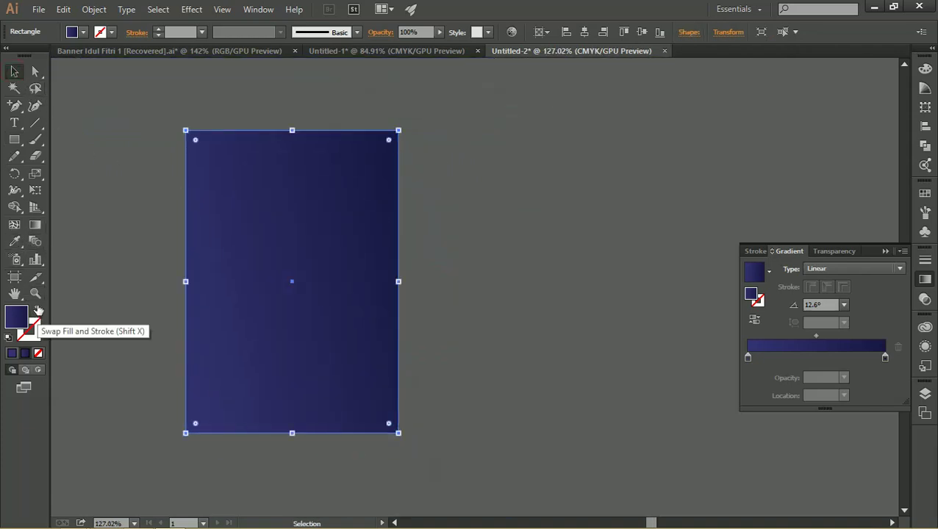
pyautogui.press('d')
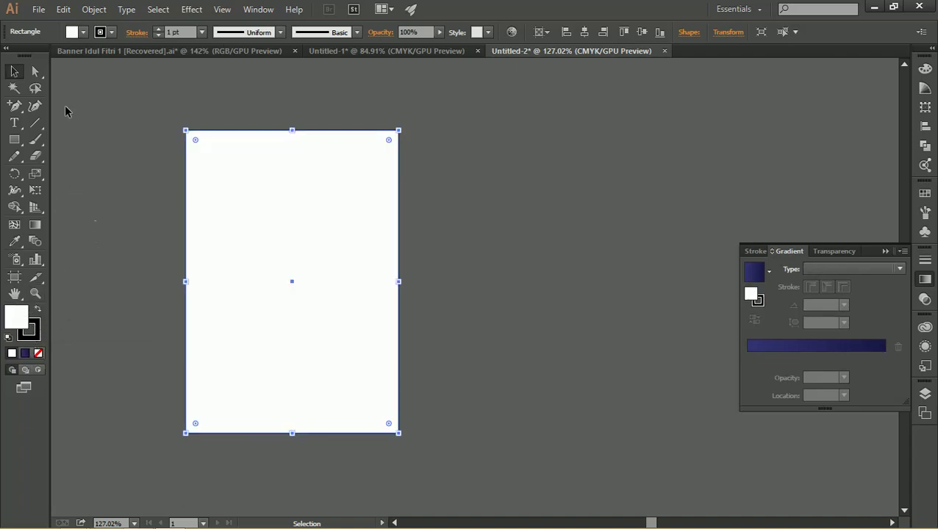
pyautogui.click(121, 193)
pyautogui.click(231, 244)
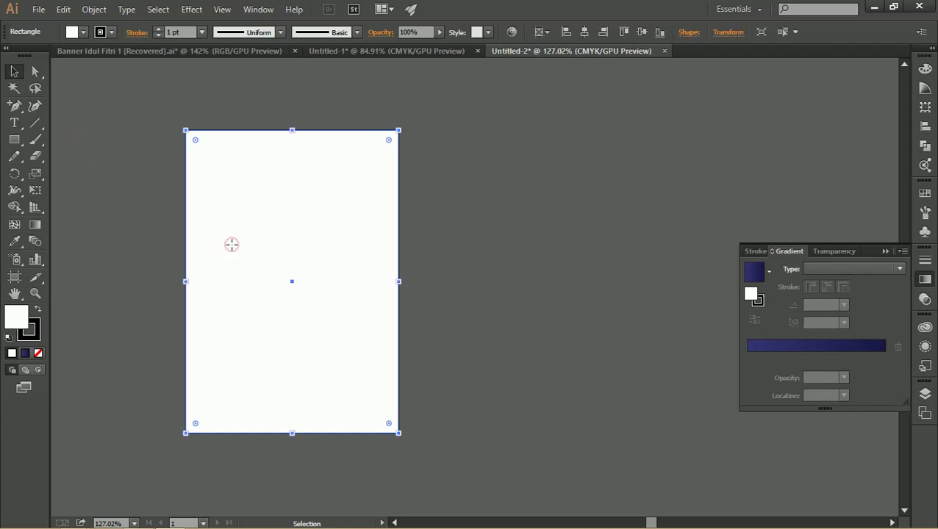
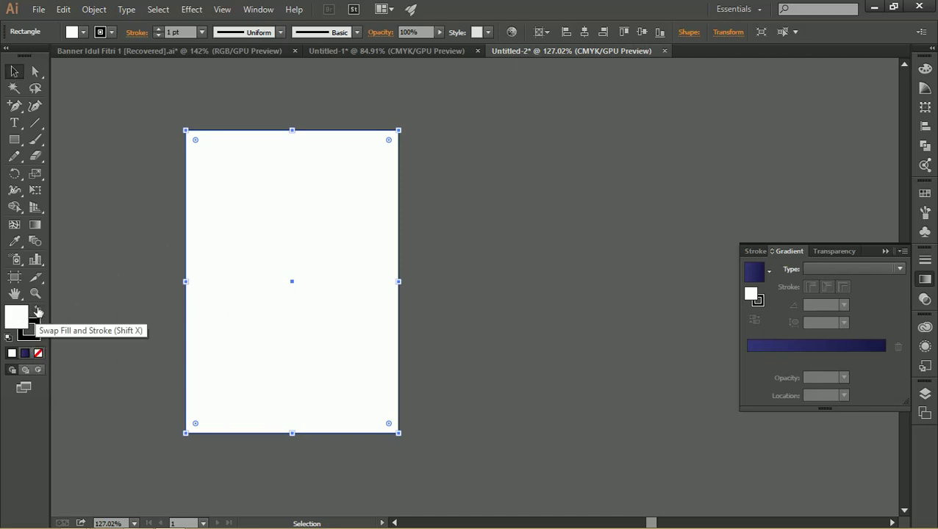
# Swap the rectangle's fill and stroke and set the fill to None, leaving a white outline.
pyautogui.click(37, 313)
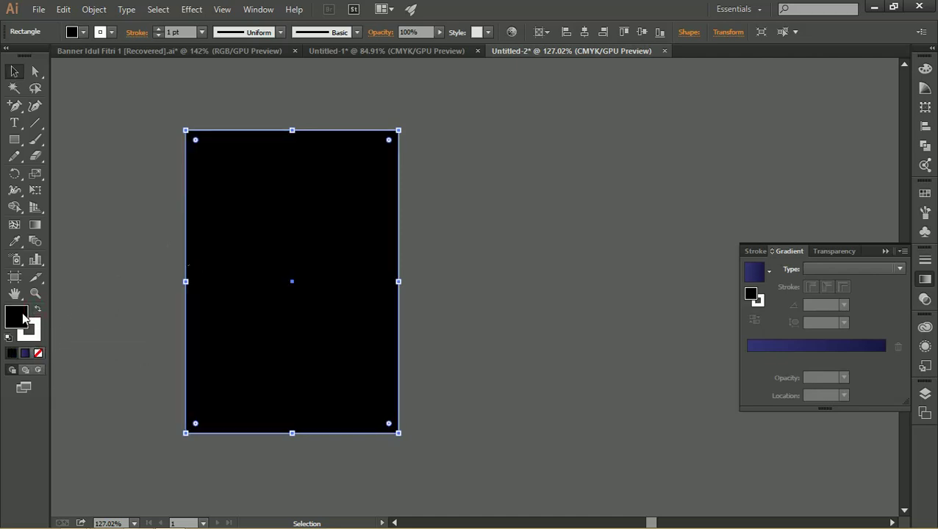
pyautogui.click(38, 353)
pyautogui.click(111, 253)
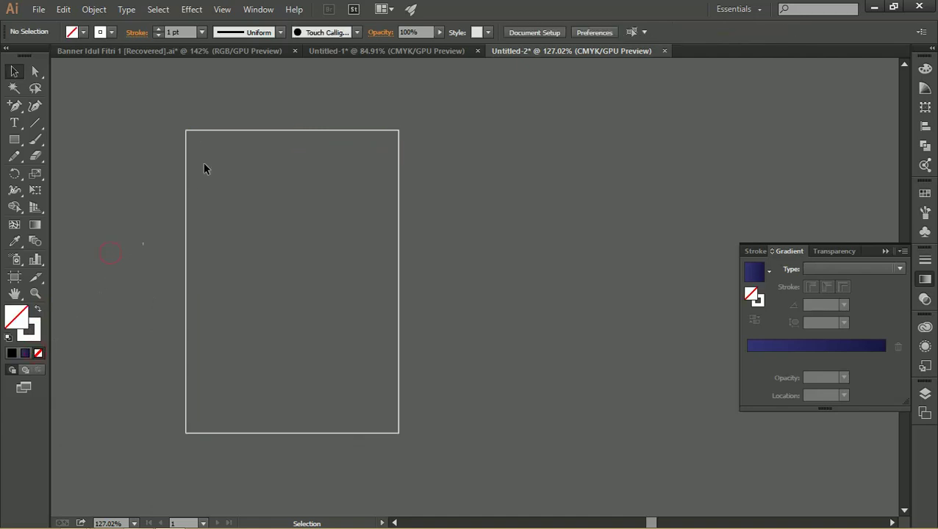
# Zoom in on the artboard, then zoom back out to see it whole.
pyautogui.press('z')
pyautogui.moveTo(185, 119)
pyautogui.mouseDown()
pyautogui.moveTo(289, 155)
pyautogui.moveTo(262, 116)
pyautogui.mouseUp()
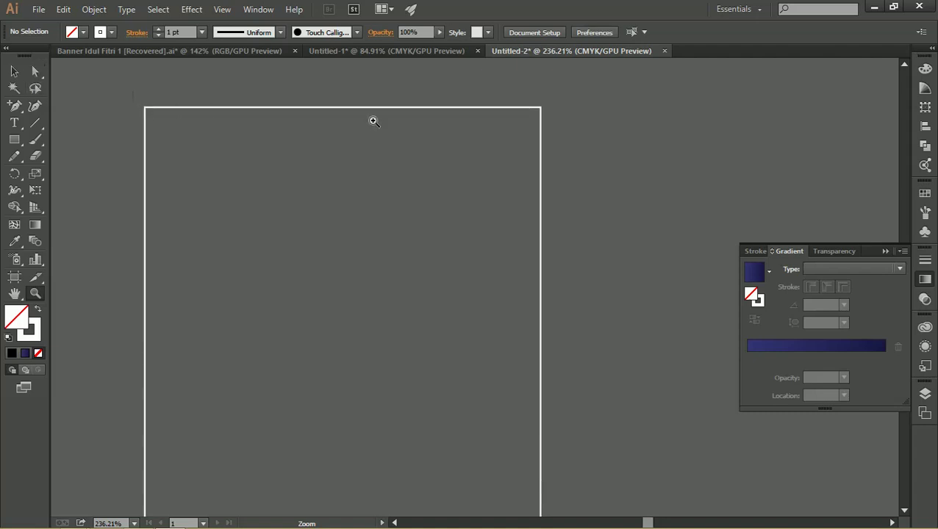
pyautogui.keyDown('alt'); pyautogui.click(397, 96); pyautogui.keyUp('alt')
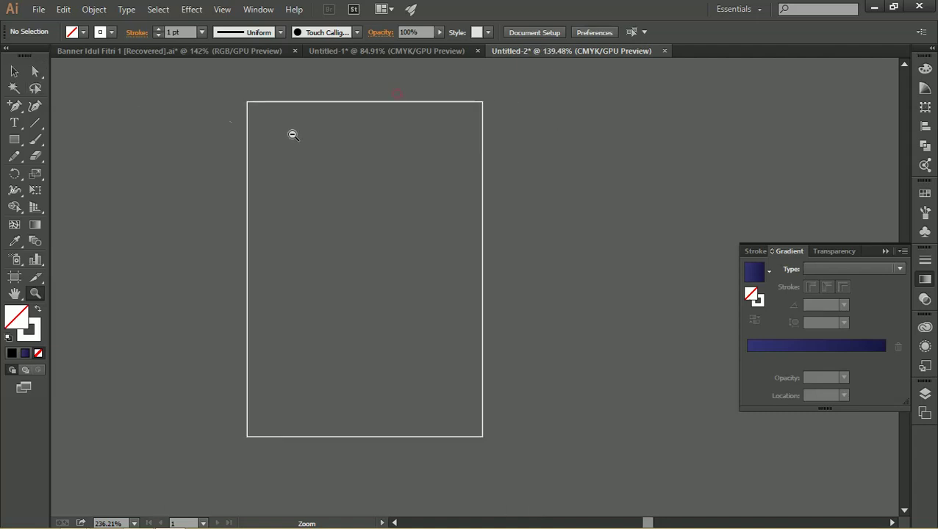
pyautogui.keyDown('alt'); pyautogui.click(361, 109); pyautogui.keyUp('alt')
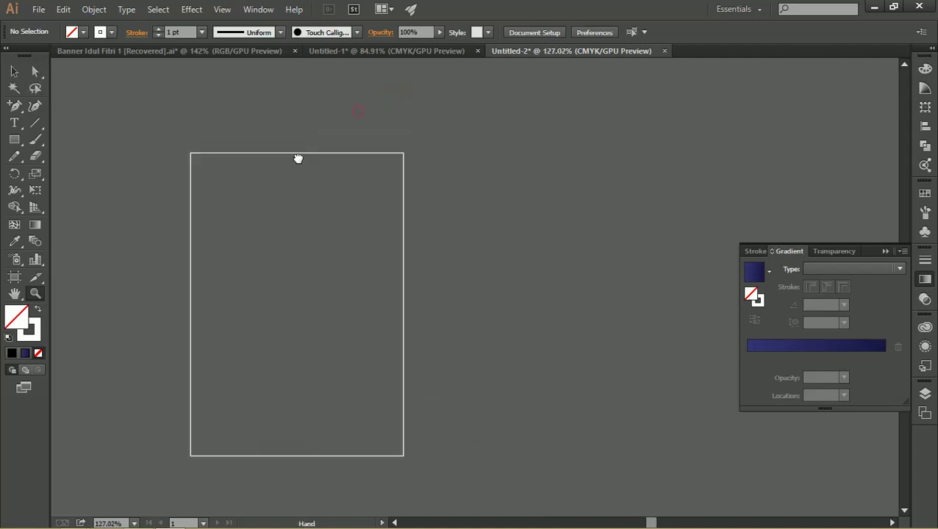
pyautogui.keyDown('alt'); pyautogui.click(350, 174); pyautogui.keyUp('alt')
pyautogui.keyDown('alt'); pyautogui.click(314, 193); pyautogui.keyUp('alt')
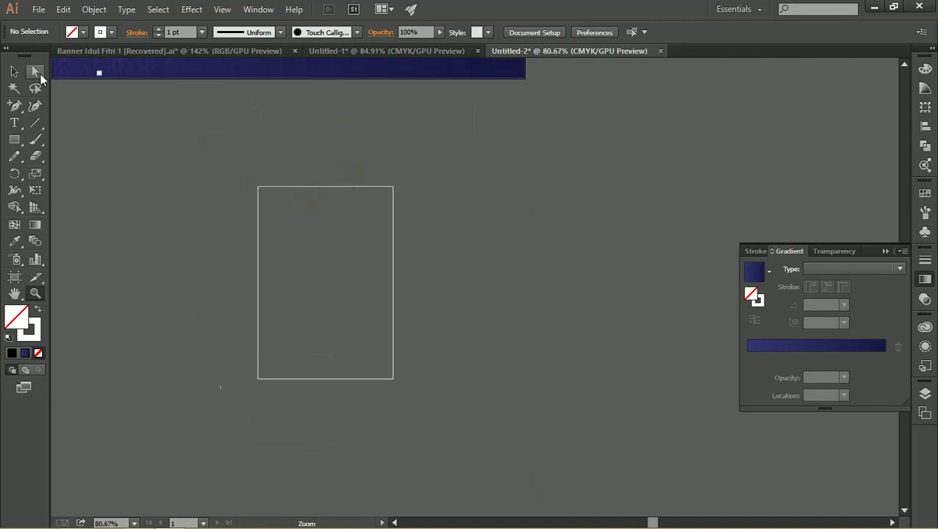
pyautogui.press('+')
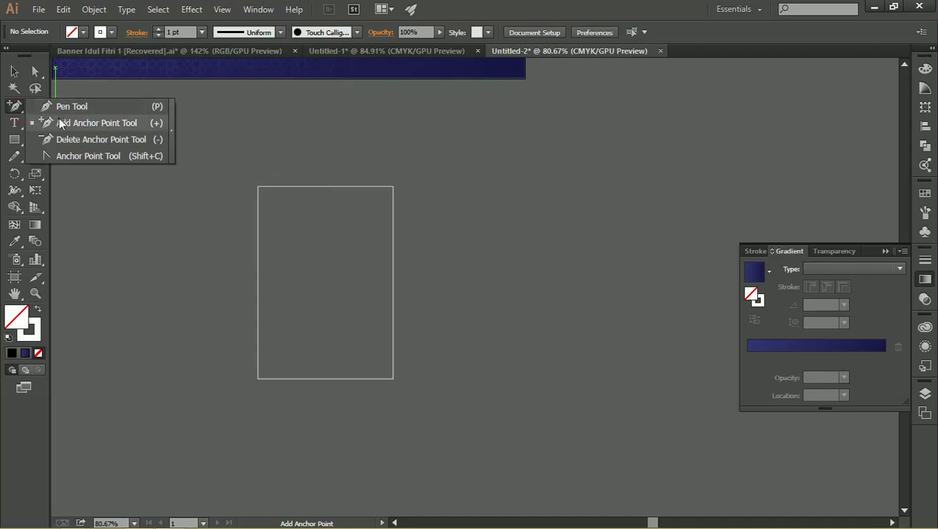
# Add an anchor at the top edge's midpoint and drag it up into a pointed peak.
pyautogui.click(61, 122)
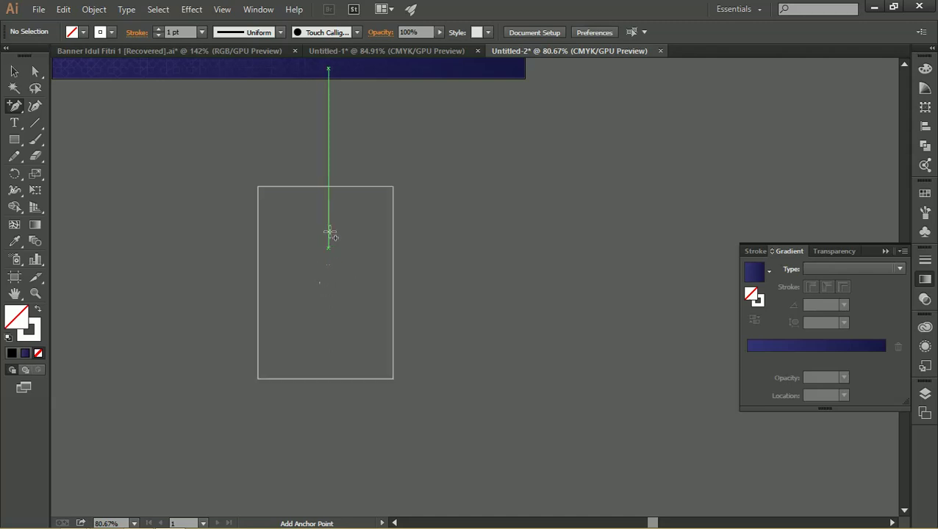
pyautogui.click(326, 187)
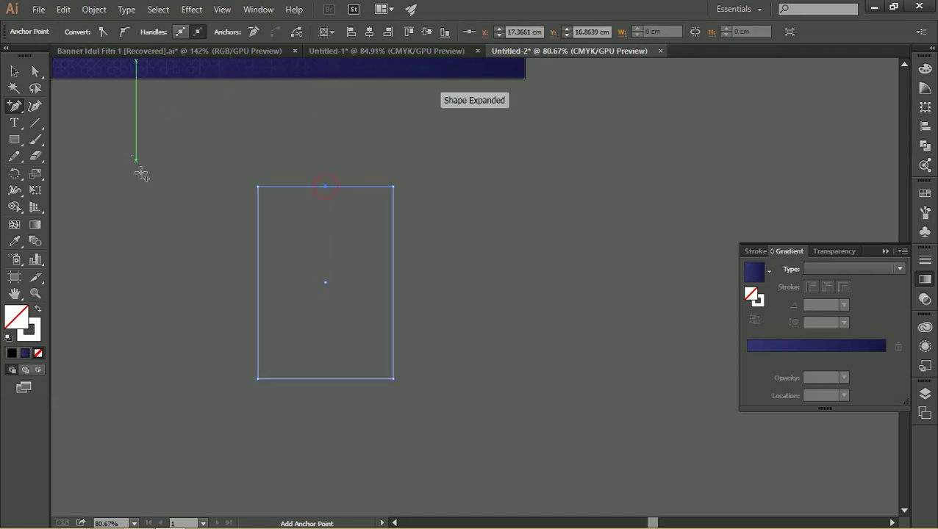
pyautogui.click(35, 71)
pyautogui.moveTo(326, 187); pyautogui.dragTo(326, 126)
pyautogui.press('z')
pyautogui.moveTo(282, 153); pyautogui.dragTo(289, 144)
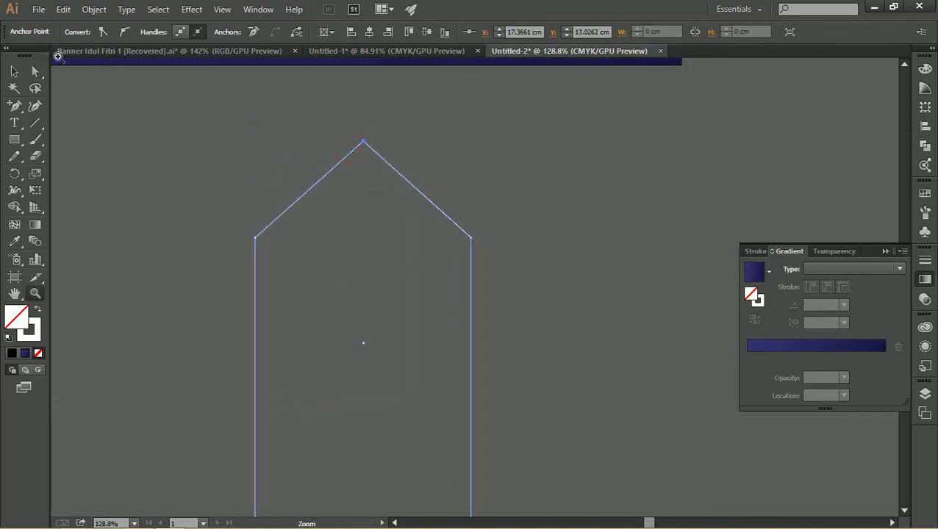
pyautogui.click(34, 70)
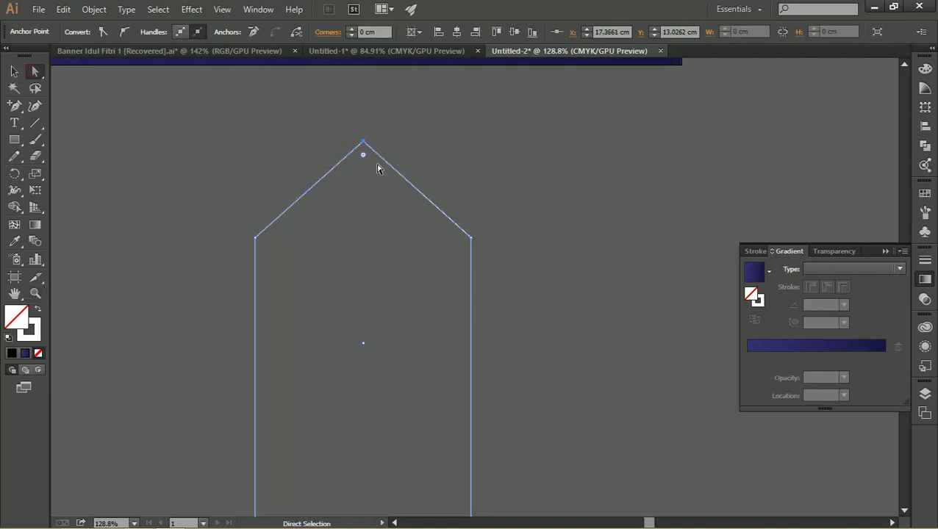
# Convert the peak anchor to smooth and drag its handles so the left slope curves inward.
pyautogui.moveTo(366, 147); pyautogui.dragTo(366, 146)
pyautogui.click(126, 31)
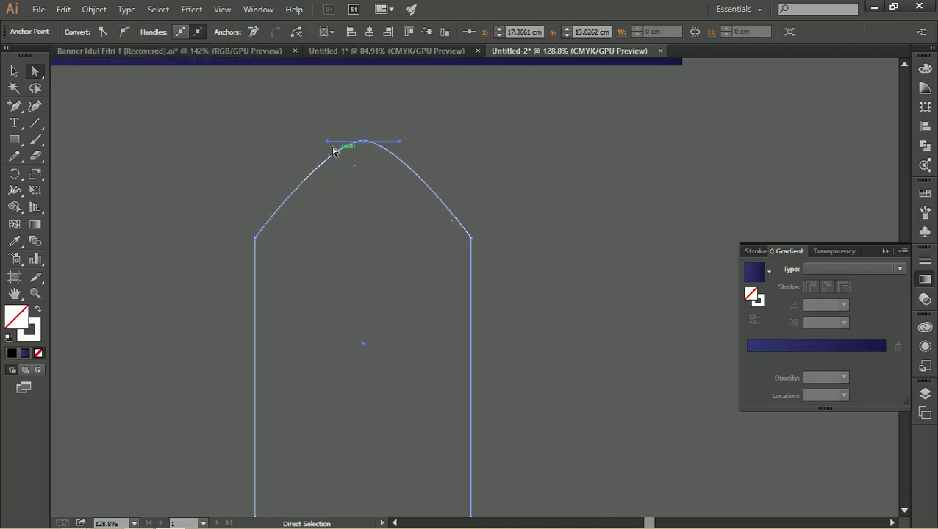
pyautogui.moveTo(328, 146); pyautogui.dragTo(355, 191)
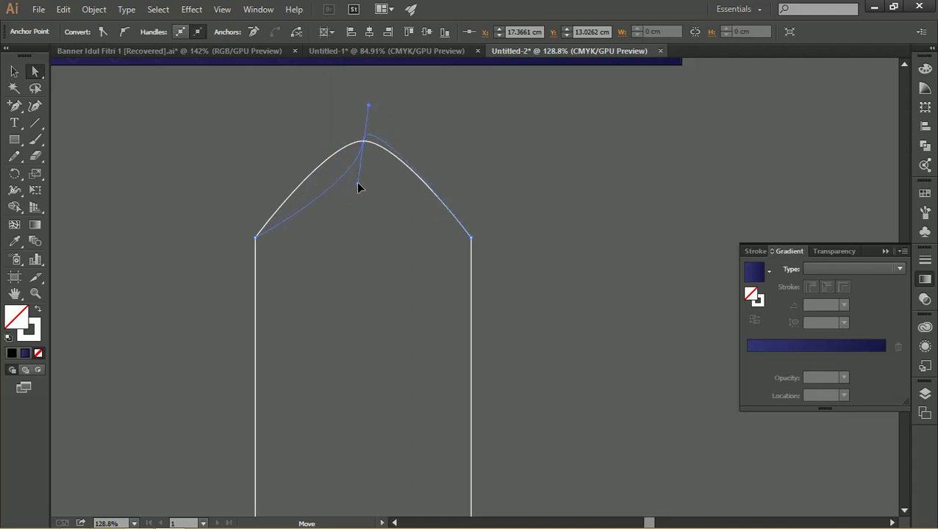
pyautogui.moveTo(358, 188); pyautogui.dragTo(342, 178)
pyautogui.click(342, 178)
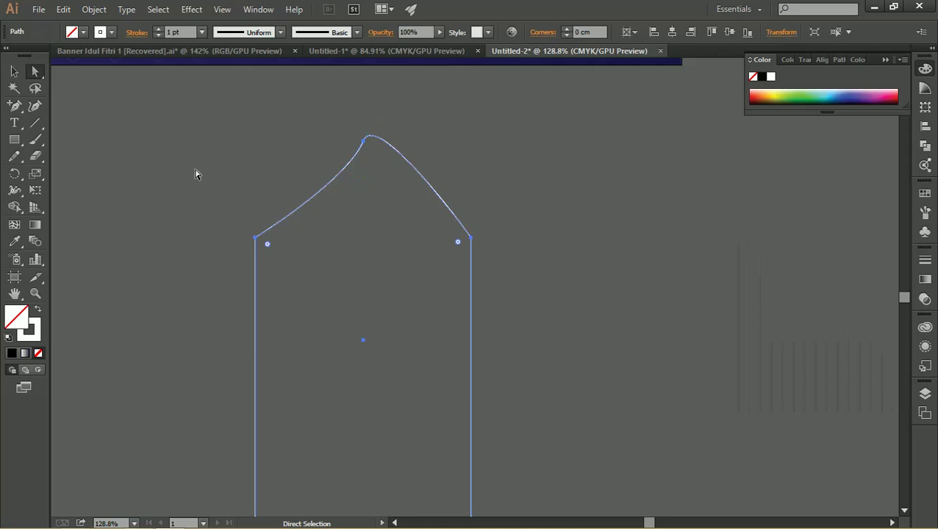
pyautogui.press('z')
pyautogui.moveTo(268, 161); pyautogui.dragTo(319, 197)
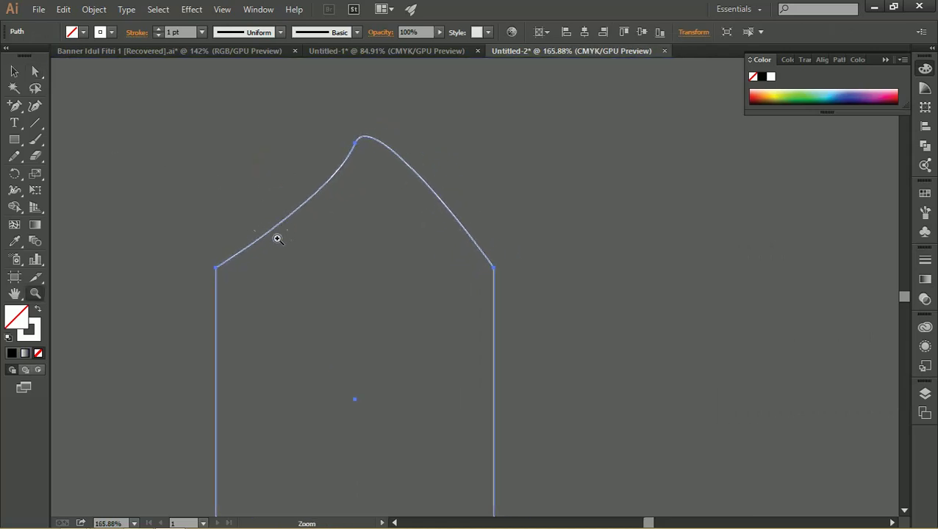
pyautogui.press('+')
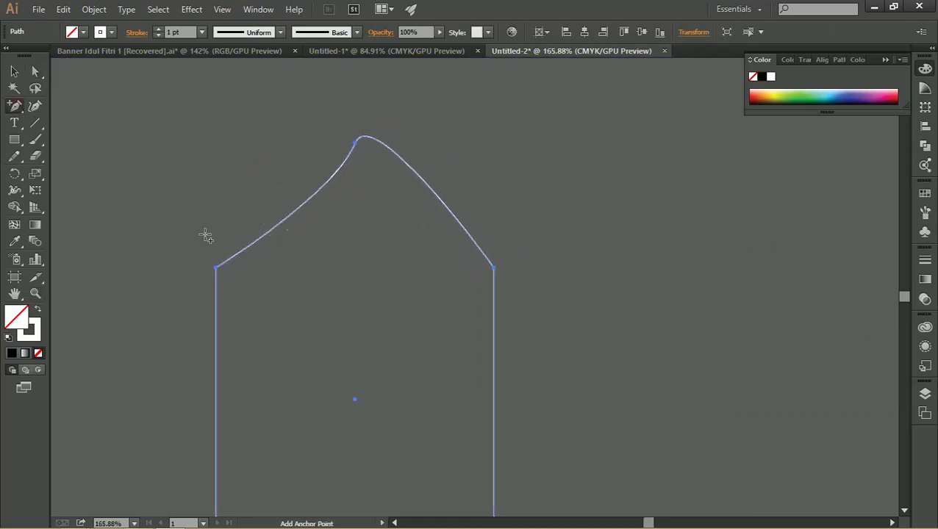
# Add an anchor on the left curve and adjust its handles and the top anchor's handle.
pyautogui.click(257, 240)
pyautogui.press('a')
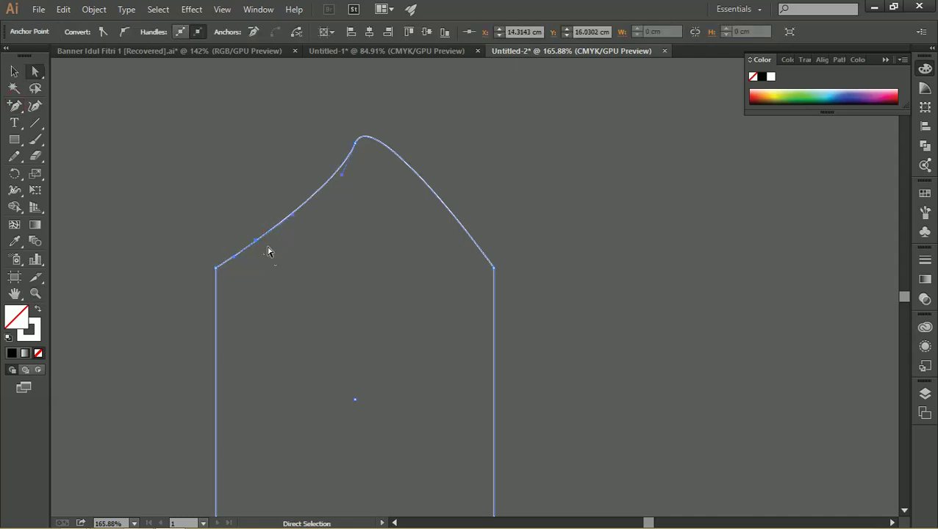
pyautogui.moveTo(255, 242); pyautogui.dragTo(239, 251)
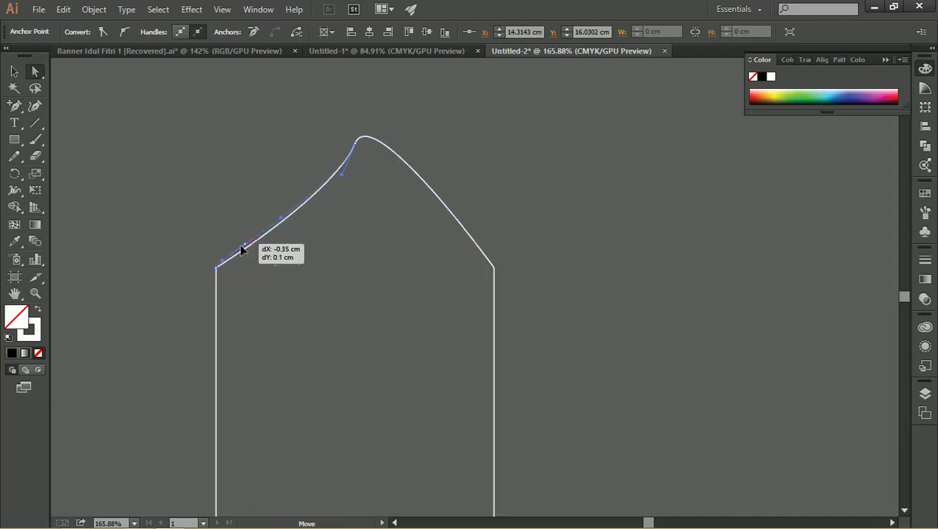
pyautogui.moveTo(276, 220); pyautogui.dragTo(236, 178)
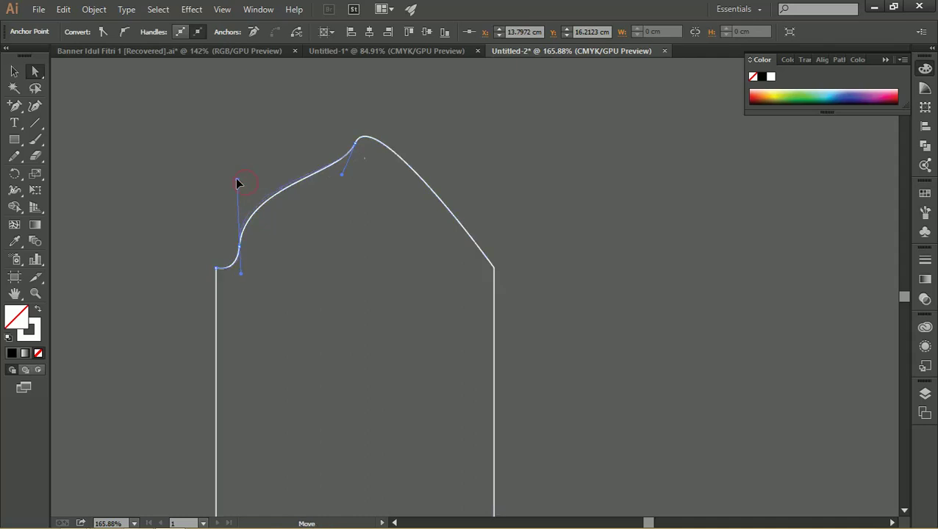
pyautogui.click(357, 141)
pyautogui.moveTo(342, 175); pyautogui.dragTo(350, 180)
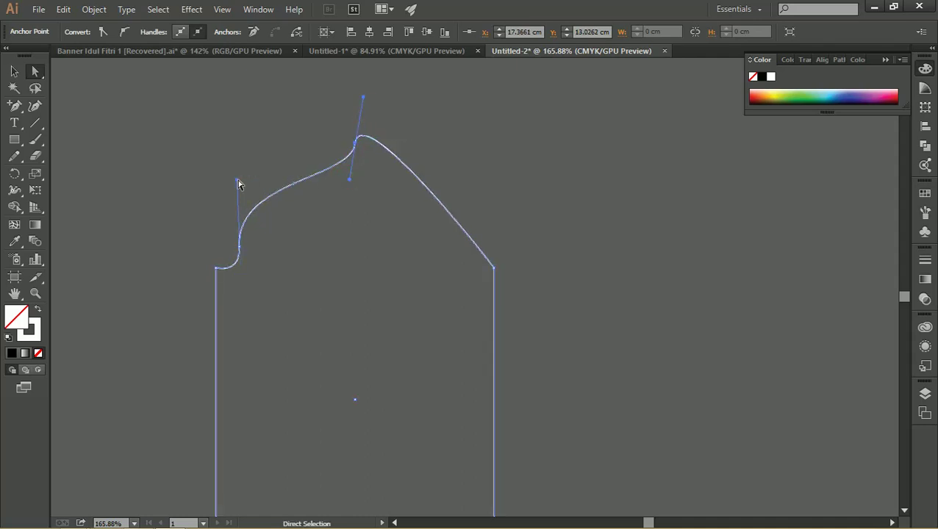
pyautogui.moveTo(237, 181)
pyautogui.mouseDown()
pyautogui.moveTo(242, 156)
pyautogui.moveTo(239, 170)
pyautogui.mouseUp()
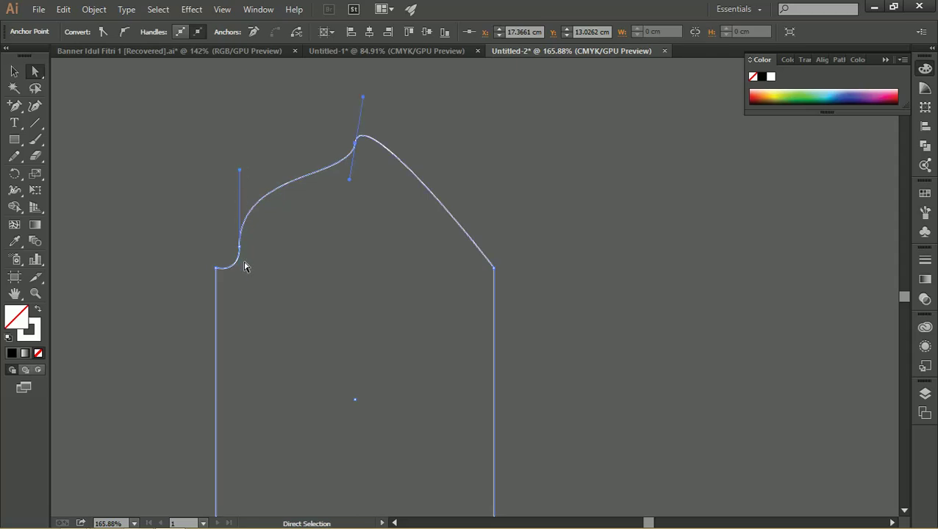
# Add a smooth anchor on the lower curve and swing its handle left to reshape it.
pyautogui.press('z')
pyautogui.click(213, 250)
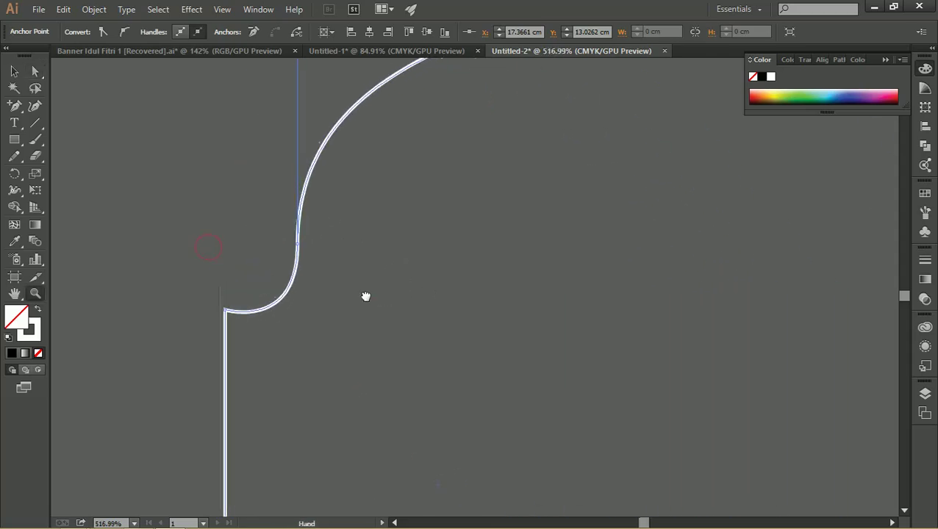
pyautogui.moveTo(228, 240); pyautogui.dragTo(341, 278)
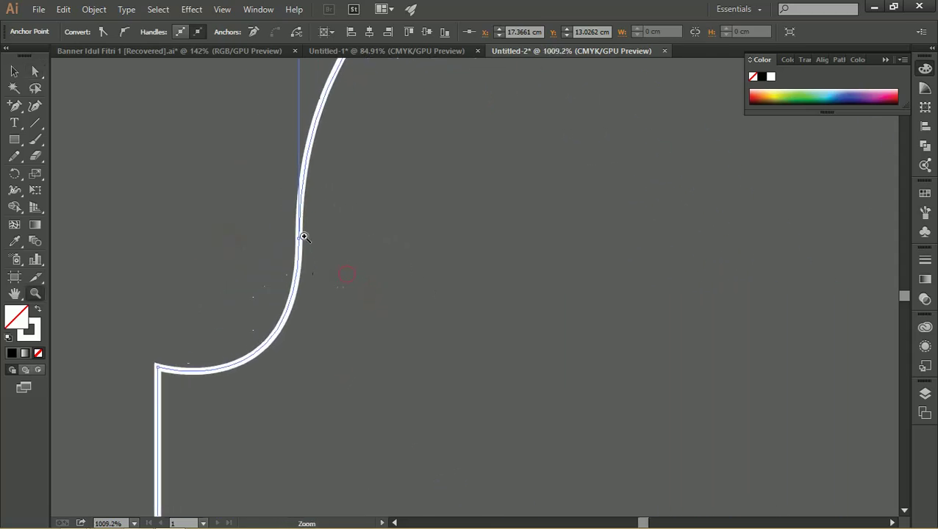
pyautogui.press('+')
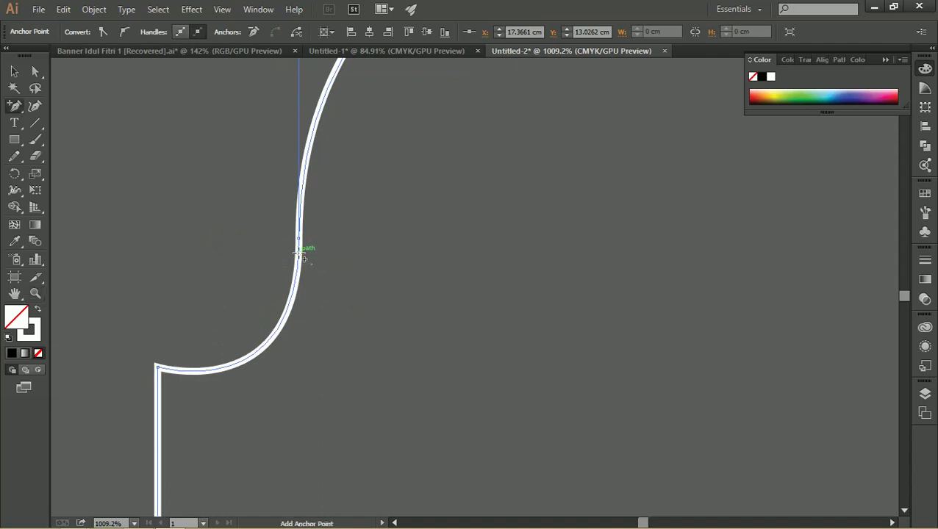
pyautogui.moveTo(298, 251); pyautogui.dragTo(291, 405)
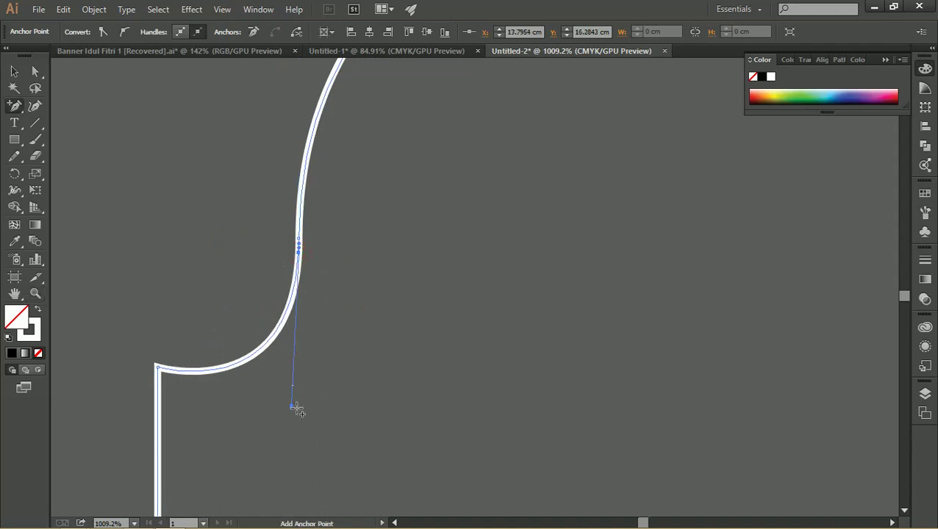
pyautogui.click(35, 70)
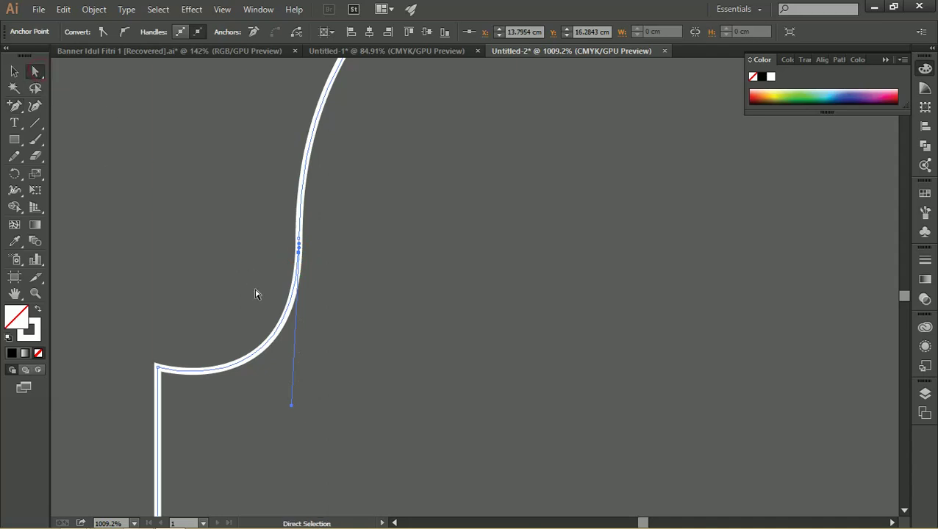
pyautogui.moveTo(292, 406)
pyautogui.mouseDown()
pyautogui.moveTo(134, 245)
pyautogui.moveTo(146, 243)
pyautogui.moveTo(151, 263)
pyautogui.mouseUp()
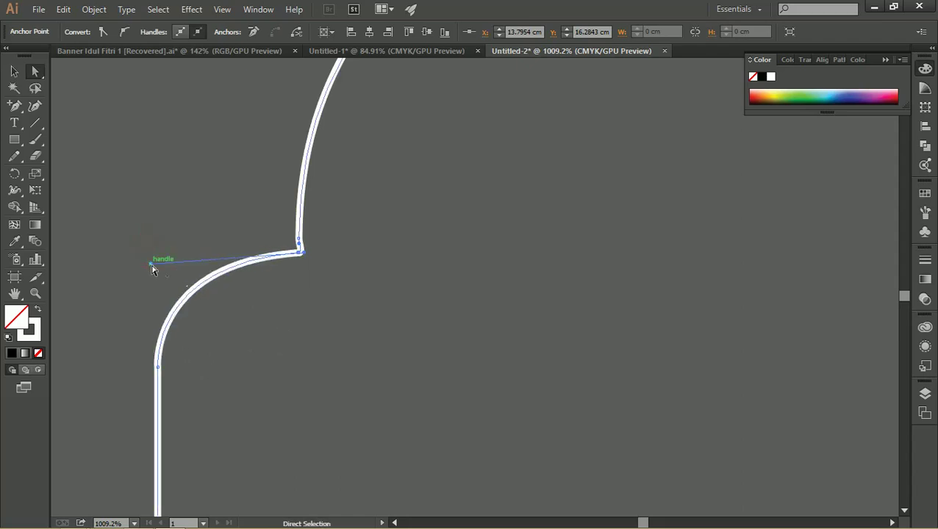
# Nudge the left corner anchor into place at high zoom, then zoom back out.
pyautogui.press('z')
pyautogui.moveTo(303, 255); pyautogui.dragTo(513, 307)
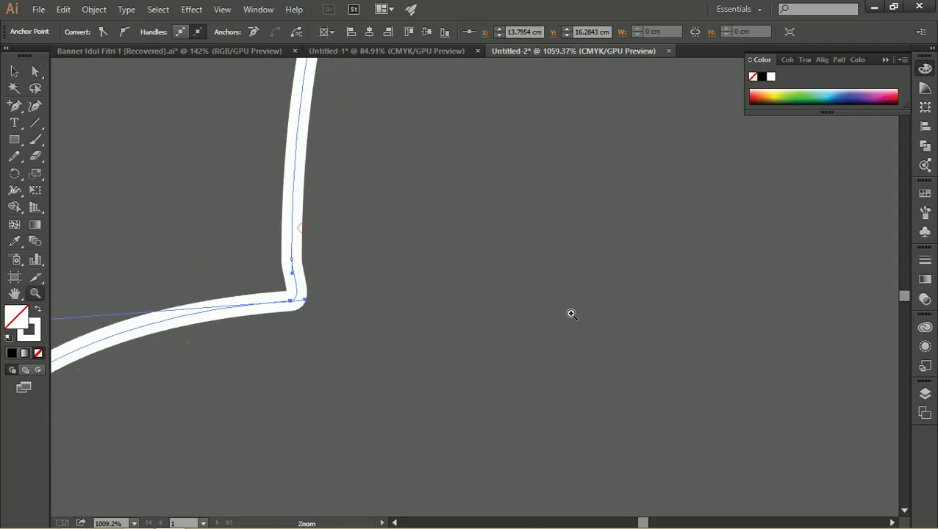
pyautogui.press('a')
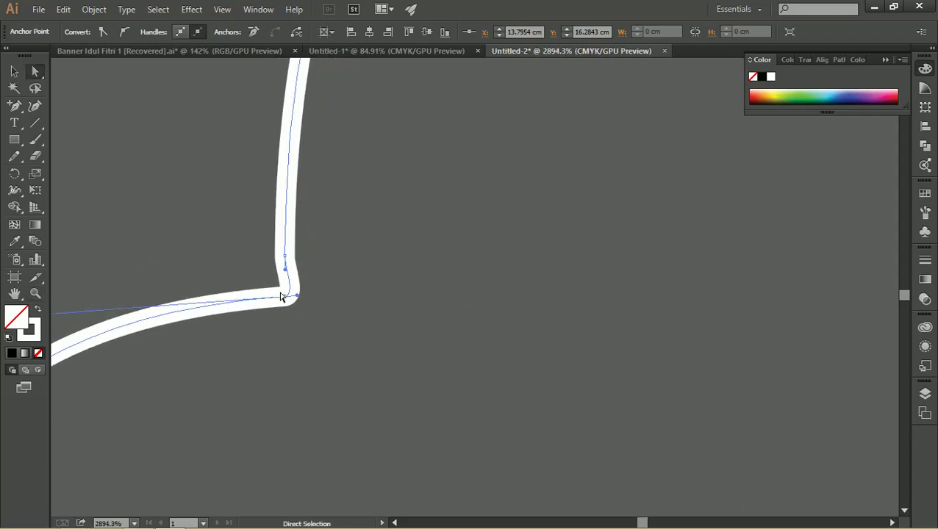
pyautogui.moveTo(282, 296); pyautogui.dragTo(276, 298)
pyautogui.press('z')
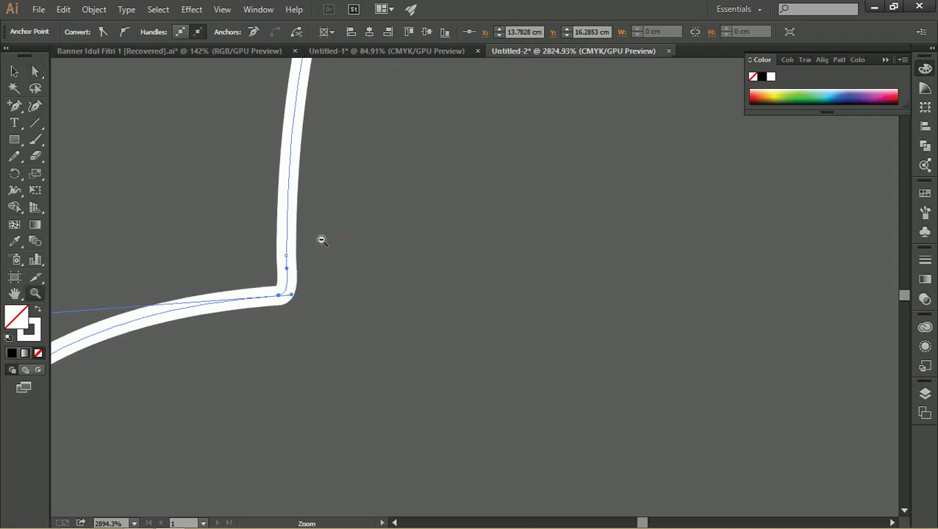
pyautogui.moveTo(321, 238)
pyautogui.mouseDown()
pyautogui.moveTo(117, 247)
pyautogui.moveTo(331, 247)
pyautogui.moveTo(481, 216)
pyautogui.moveTo(394, 222)
pyautogui.moveTo(470, 222)
pyautogui.moveTo(356, 199)
pyautogui.mouseUp()
# Adjust the dome peak's anchor curve, then zoom out and deselect the window outline.
pyautogui.click(20, 71)
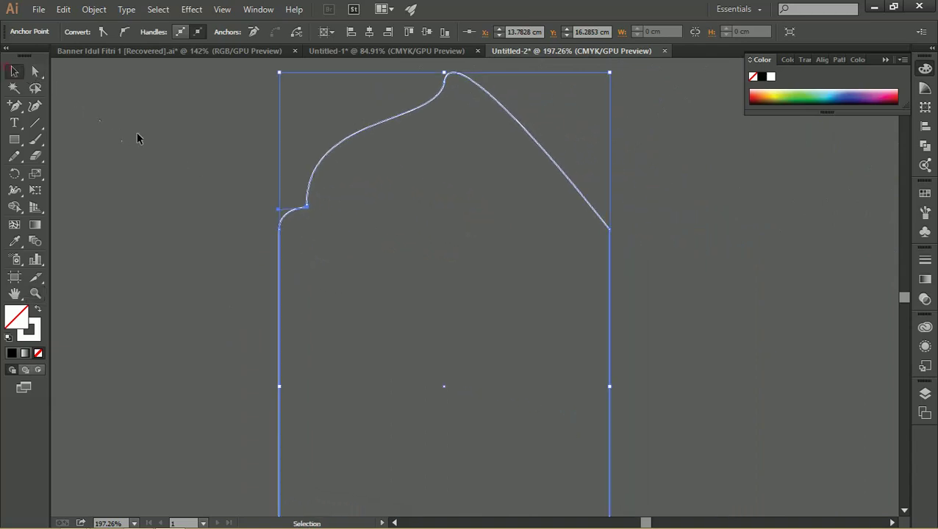
pyautogui.click(231, 140)
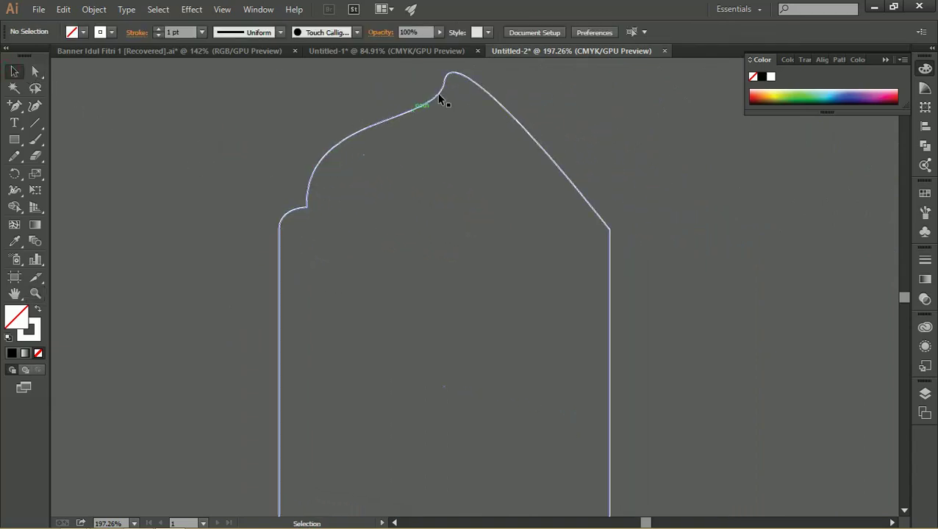
pyautogui.press('a')
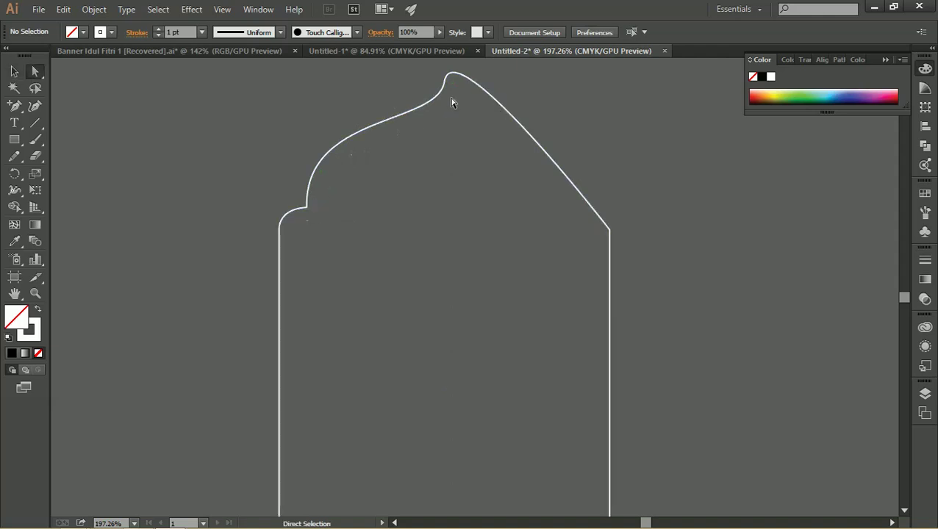
pyautogui.click(445, 85)
pyautogui.moveTo(446, 87); pyautogui.dragTo(446, 90)
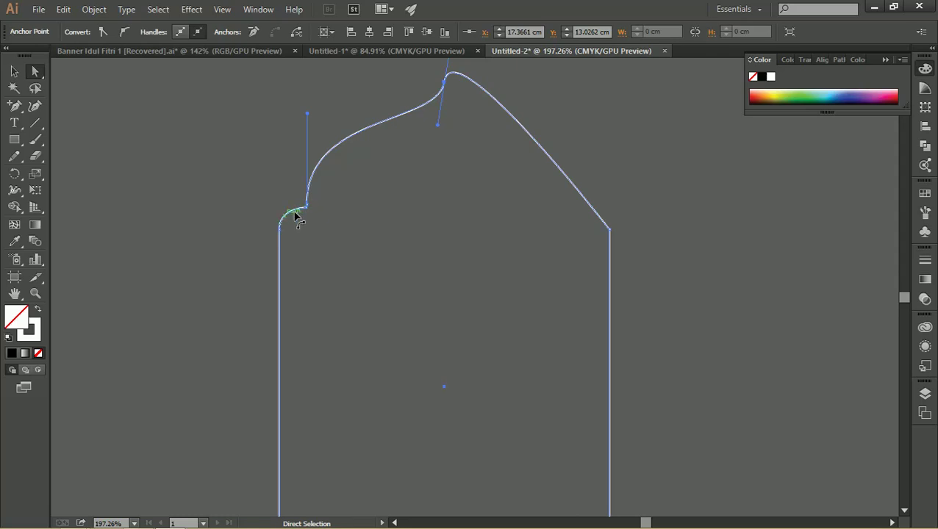
pyautogui.press('z')
pyautogui.moveTo(293, 170)
pyautogui.mouseDown()
pyautogui.moveTo(604, 261)
pyautogui.moveTo(478, 244)
pyautogui.moveTo(425, 209)
pyautogui.moveTo(349, 202)
pyautogui.moveTo(357, 217)
pyautogui.mouseUp()
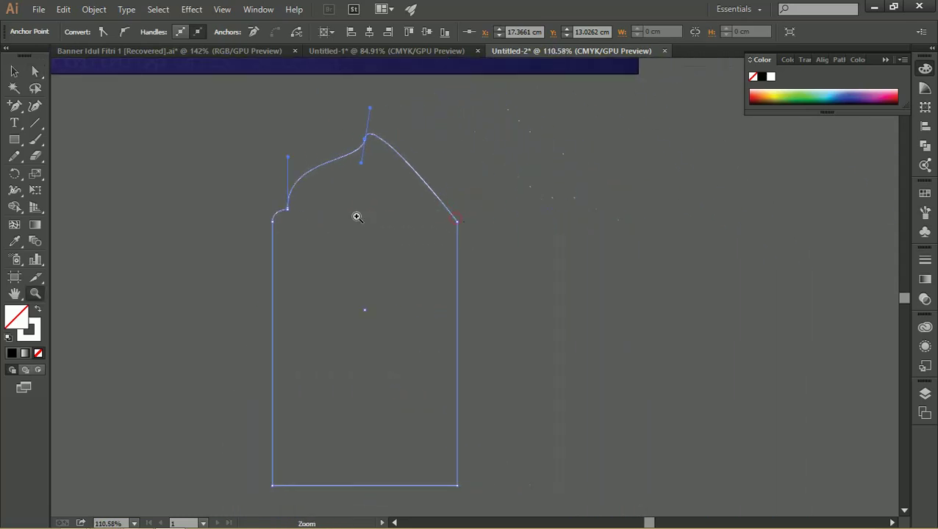
pyautogui.click(14, 71)
pyautogui.click(258, 162)
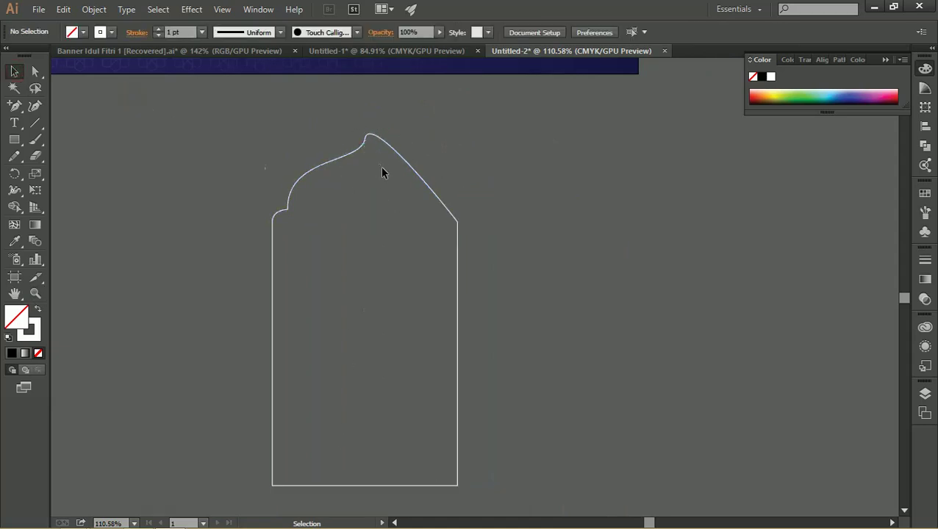
# Draw a vertical line down the middle of the window outline.
pyautogui.click(34, 122)
pyautogui.moveTo(373, 125); pyautogui.dragTo(378, 495)
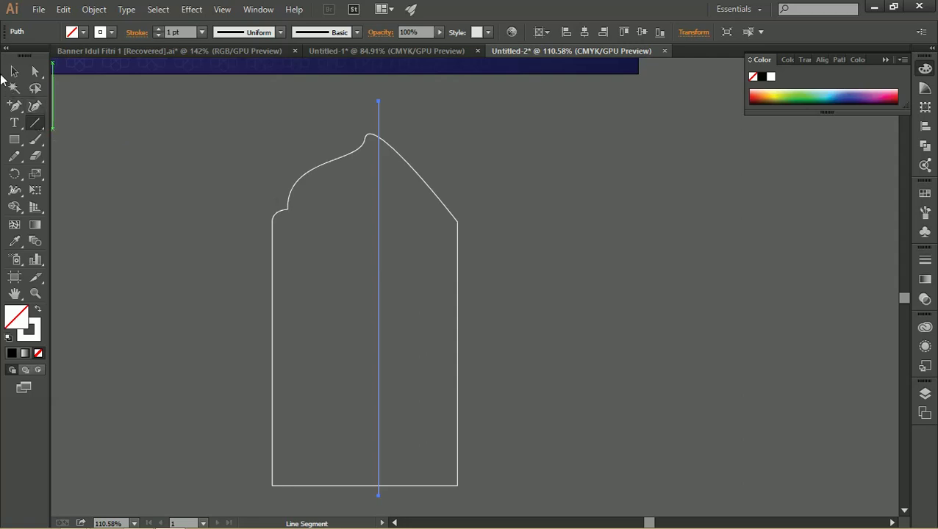
pyautogui.click(14, 72)
pyautogui.click(104, 105)
# Centre the line horizontally on the outline and split them with Pathfinder Divide.
pyautogui.moveTo(420, 194); pyautogui.dragTo(306, 204)
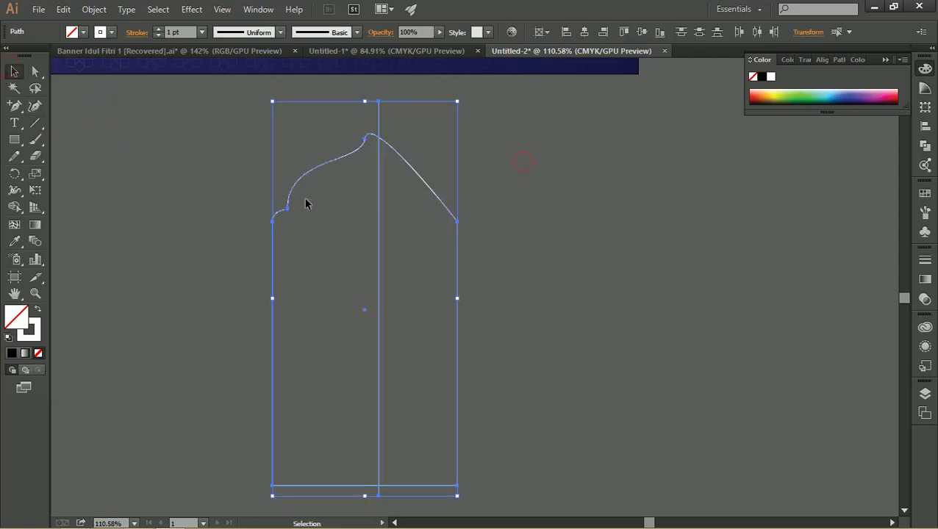
pyautogui.click(538, 31)
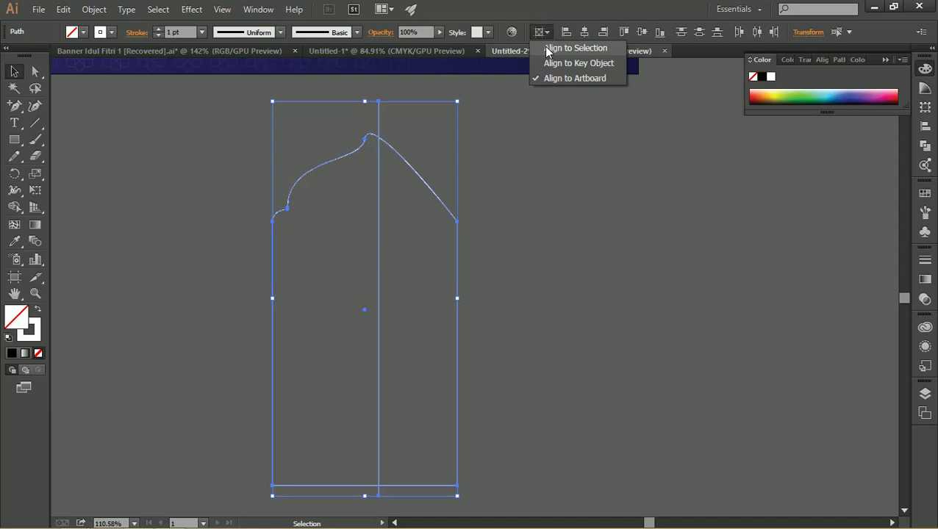
pyautogui.click(545, 48)
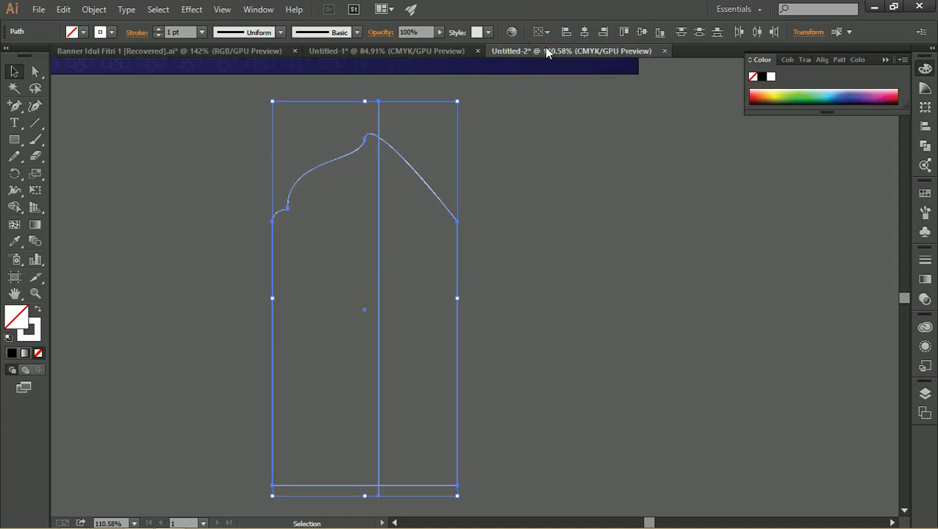
pyautogui.click(586, 32)
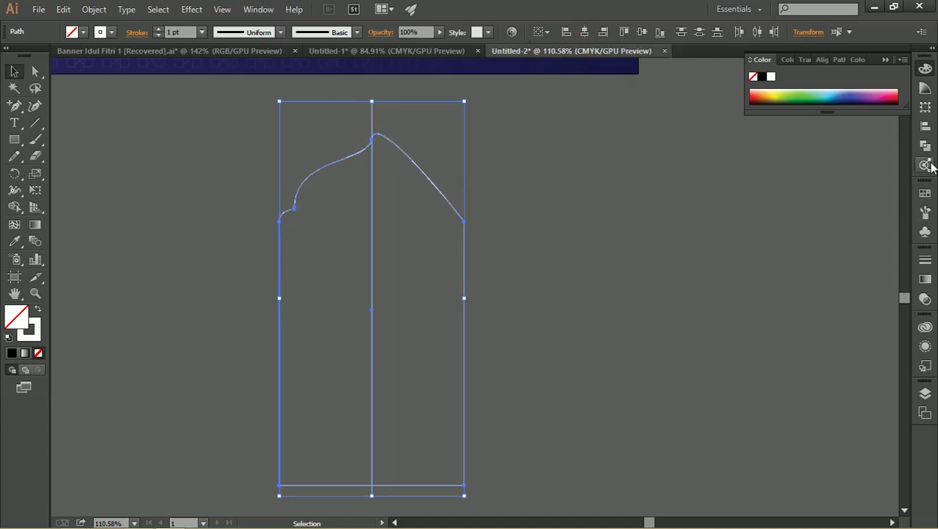
pyautogui.click(926, 146)
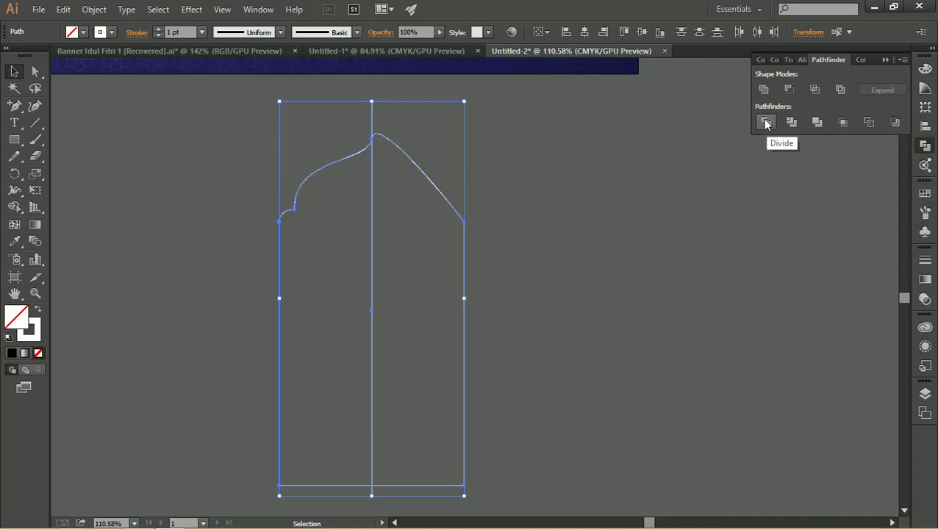
pyautogui.click(766, 123)
# Ungroup the divided pieces and delete the right half.
pyautogui.rightClick(388, 142)
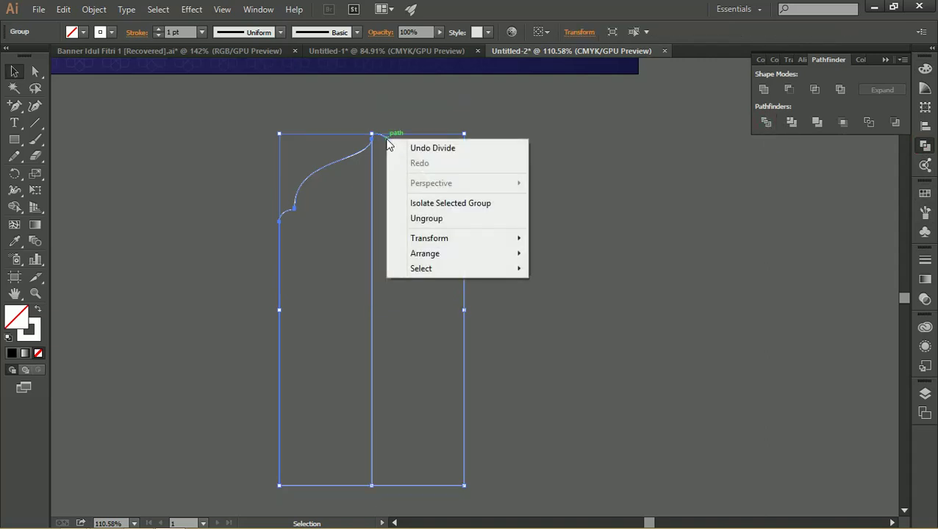
pyautogui.click(419, 218)
pyautogui.click(453, 210)
pyautogui.moveTo(449, 206); pyautogui.dragTo(729, 206)
pyautogui.press('Delete')
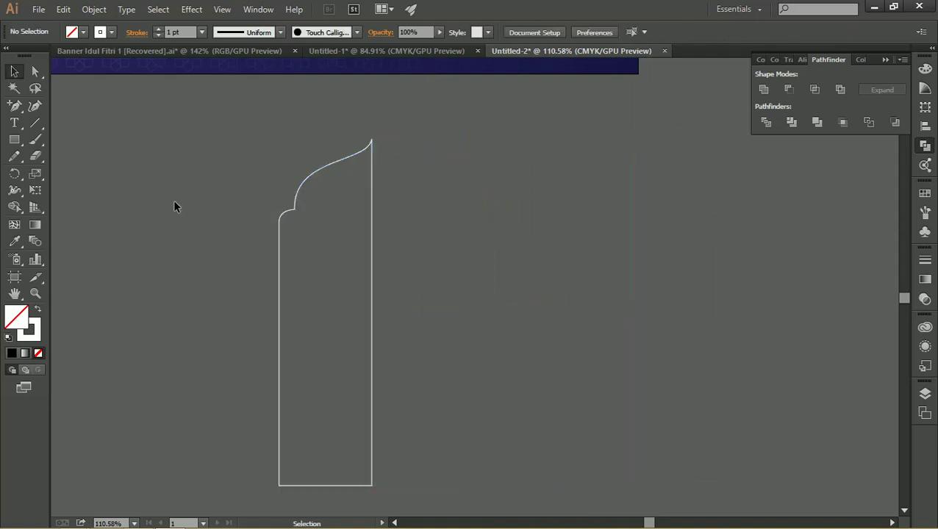
# Try the Transform > Move dialog on the left half, then cancel without moving.
pyautogui.click(320, 171)
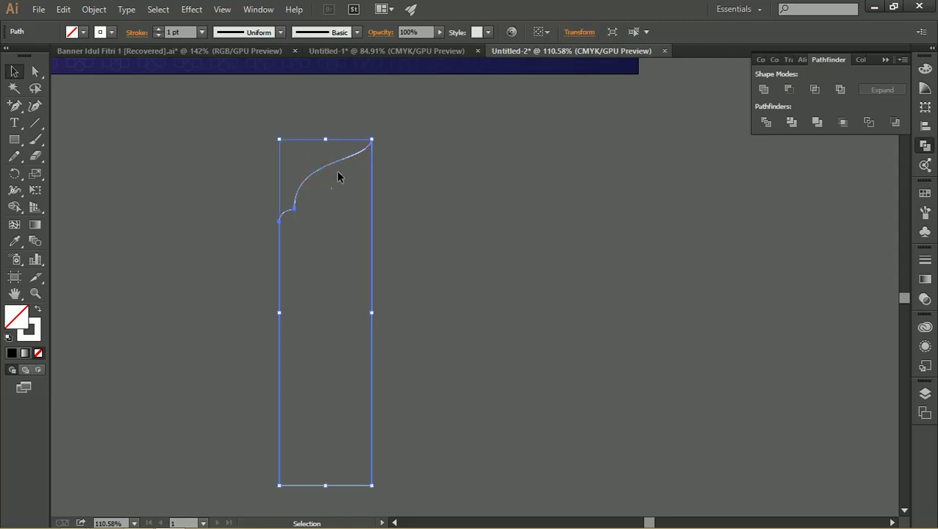
pyautogui.rightClick(302, 186)
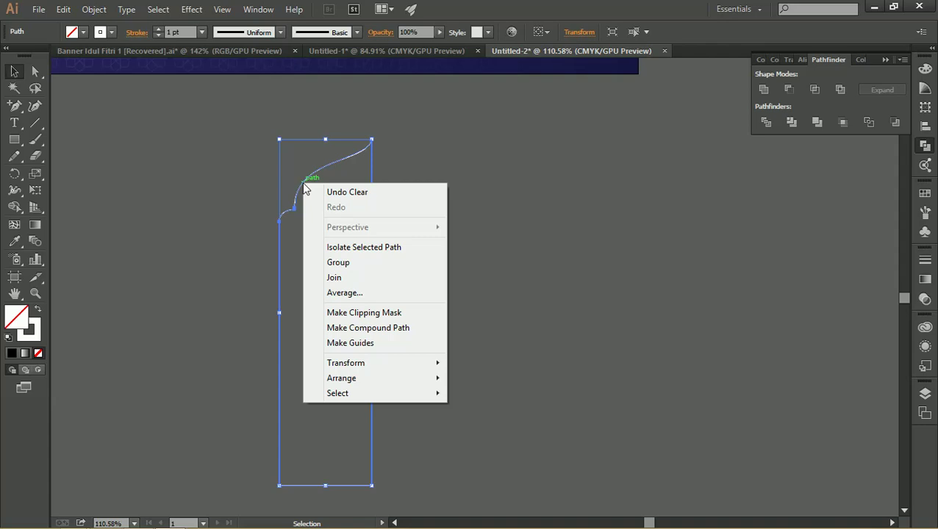
pyautogui.moveTo(345, 363)
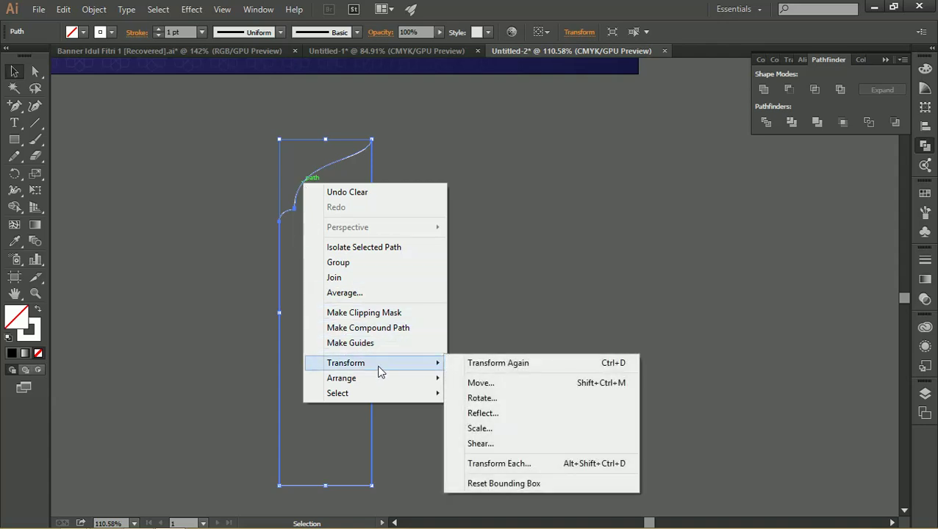
pyautogui.click(464, 383)
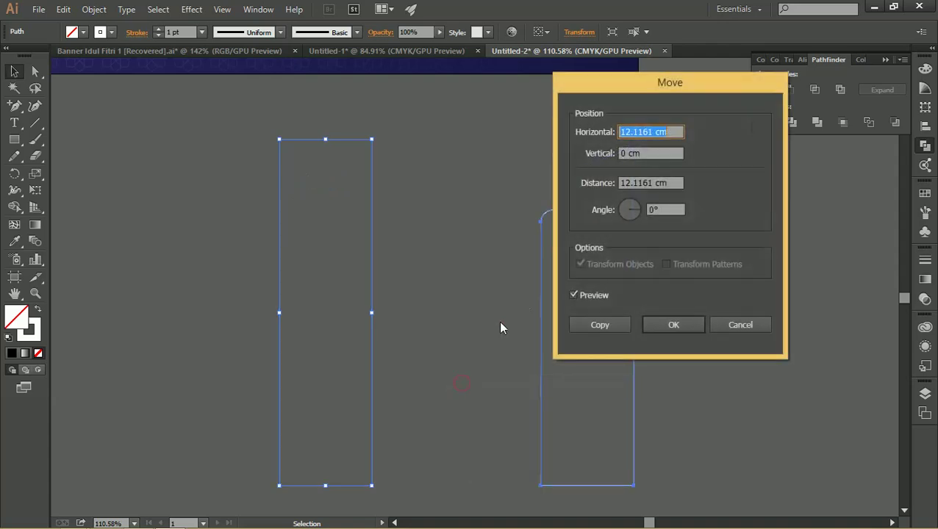
pyautogui.moveTo(637, 103)
pyautogui.mouseDown()
pyautogui.moveTo(514, 101)
pyautogui.moveTo(619, 106)
pyautogui.mouseUp()
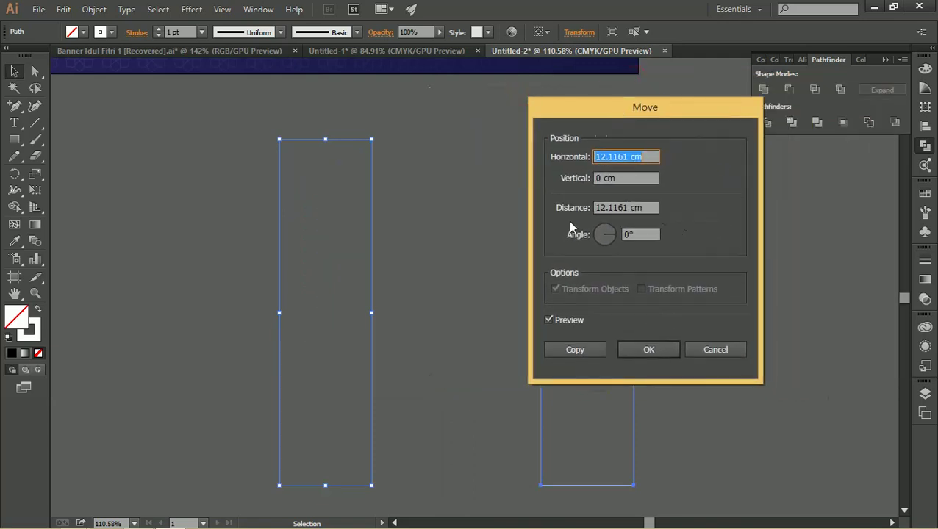
pyautogui.click(548, 321)
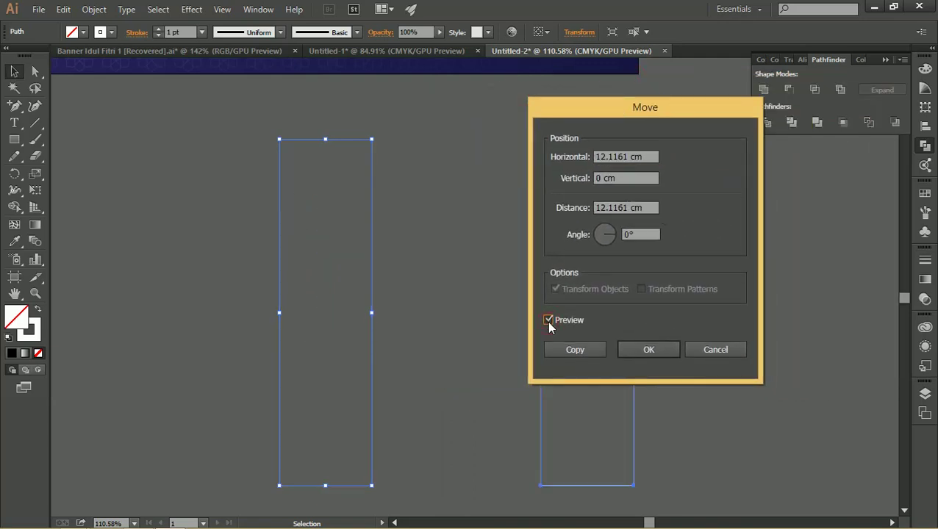
pyautogui.click(548, 321)
pyautogui.click(548, 321)
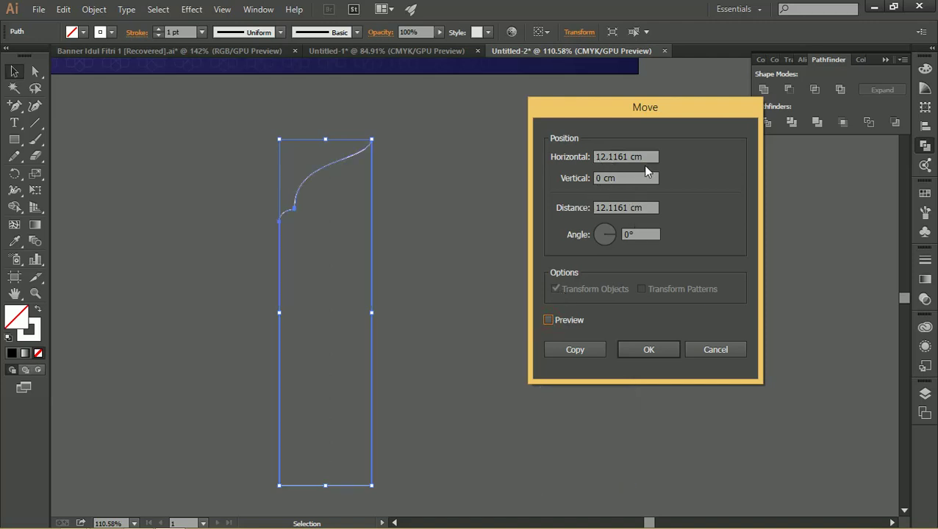
pyautogui.moveTo(613, 235); pyautogui.dragTo(614, 231)
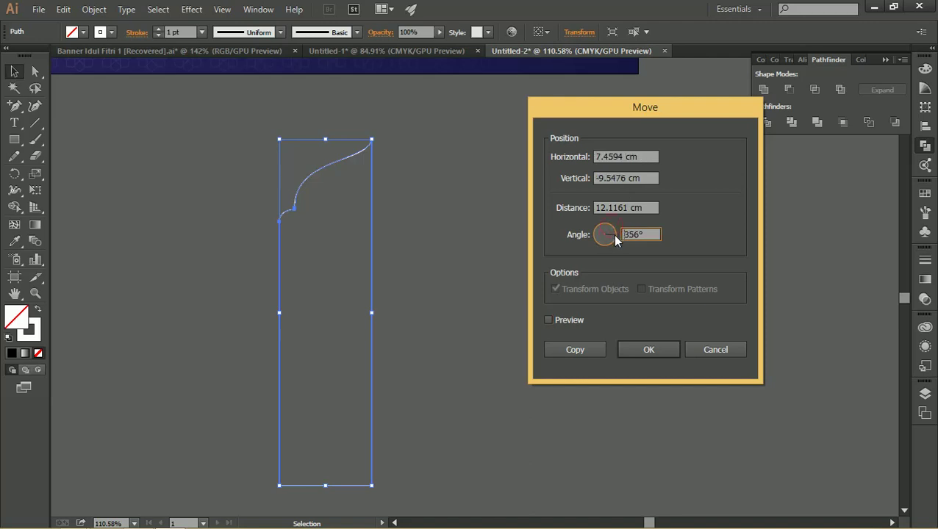
pyautogui.moveTo(613, 232); pyautogui.dragTo(618, 234)
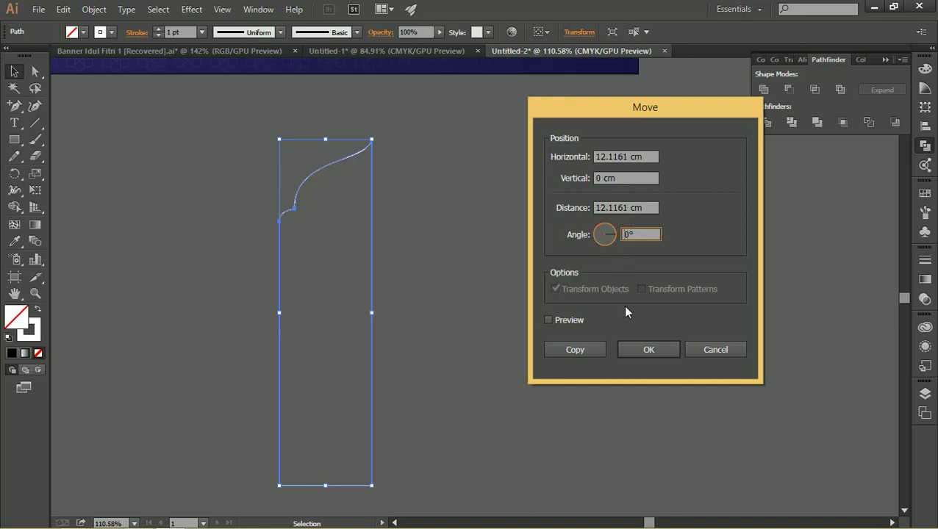
pyautogui.click(703, 349)
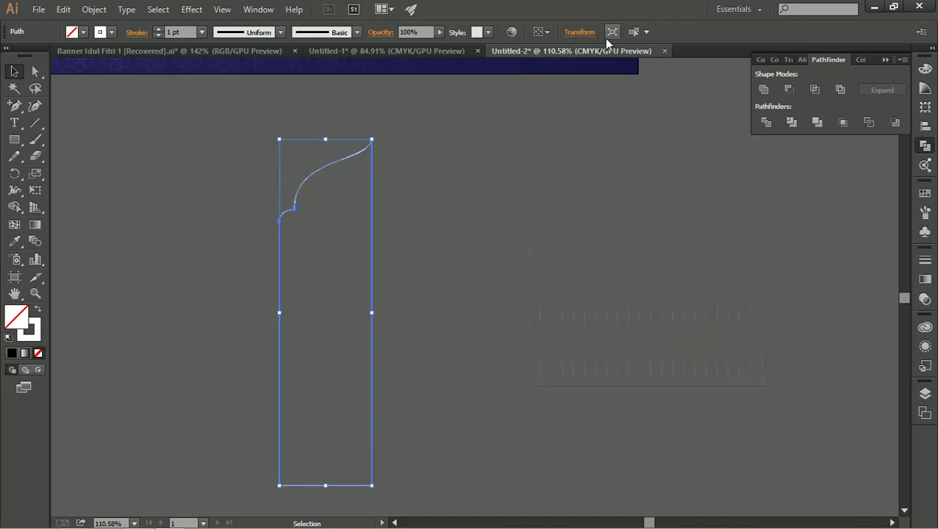
# Copy the left half's width value from the Transform settings.
pyautogui.click(581, 32)
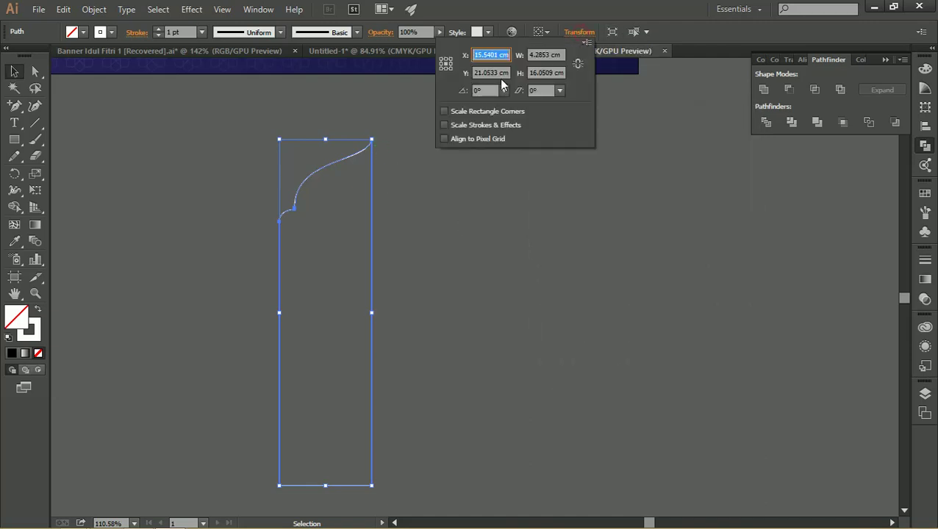
pyautogui.click(538, 54)
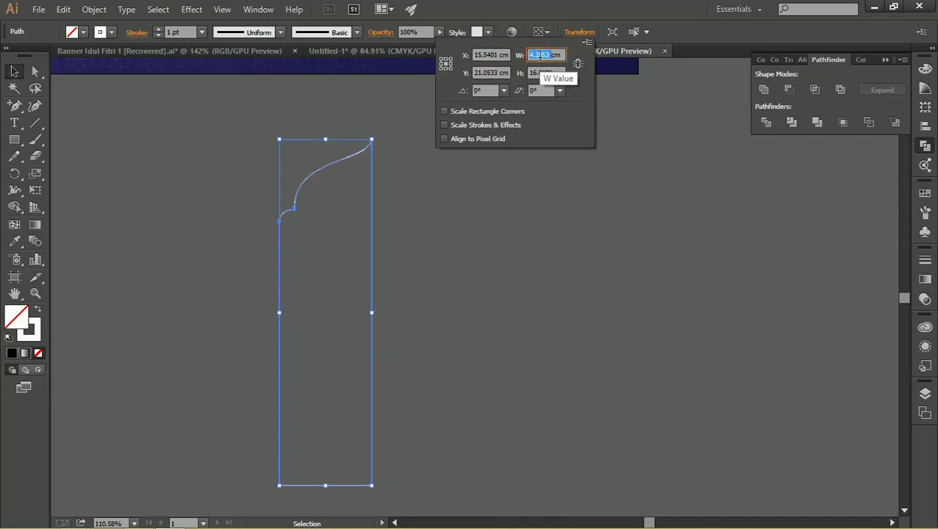
pyautogui.rightClick(541, 55)
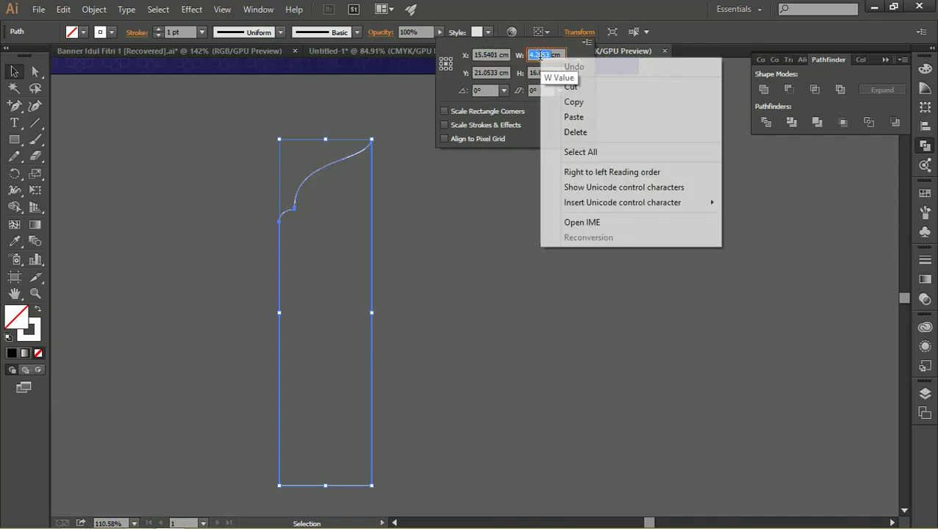
pyautogui.click(565, 101)
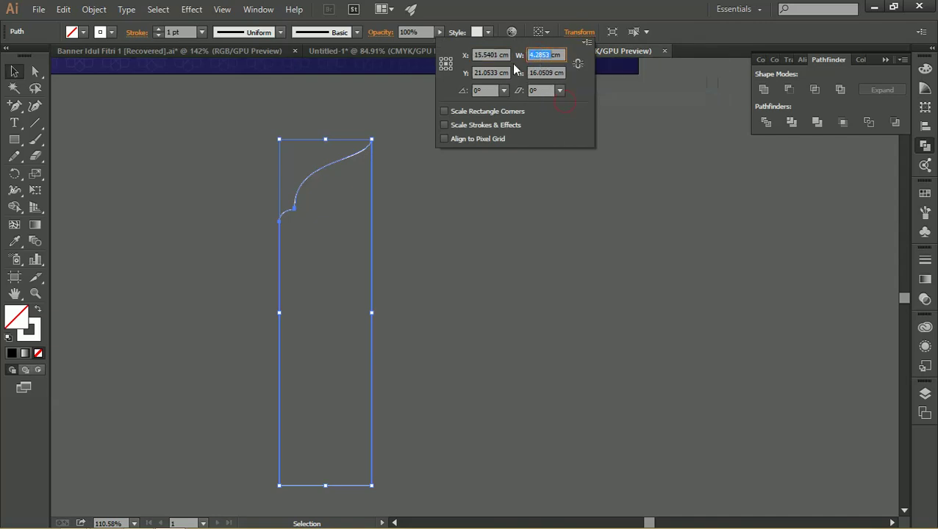
# Place a copy of the half-arch 4.2853 cm to the right with Transform > Move.
pyautogui.rightClick(366, 146)
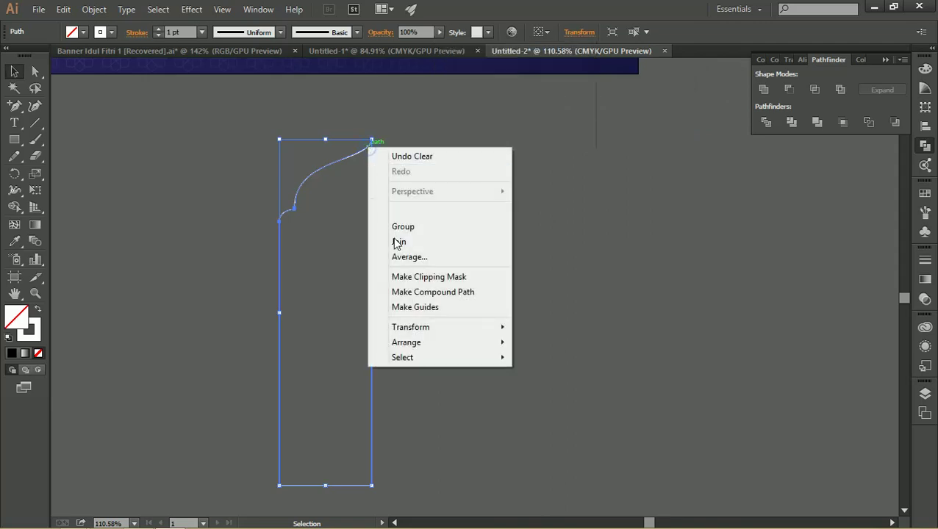
pyautogui.moveTo(410, 327)
pyautogui.click(535, 345)
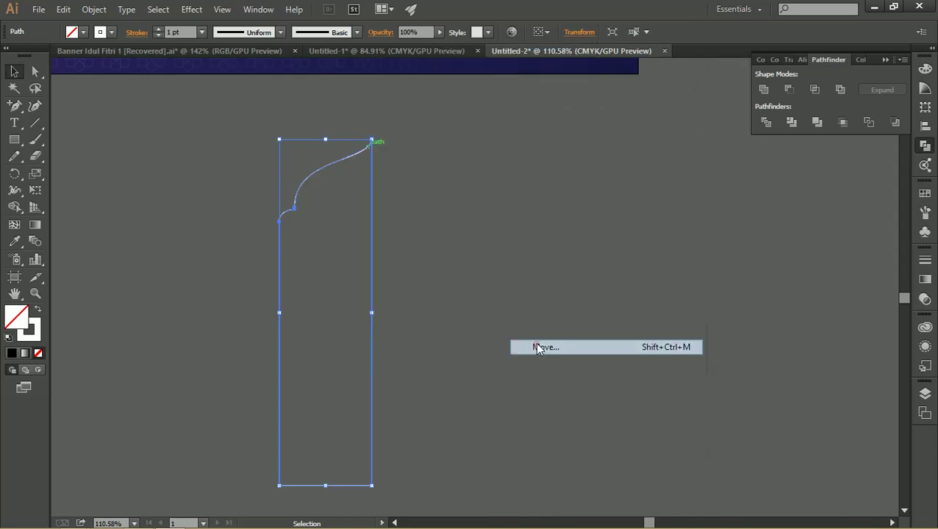
pyautogui.write('4.2853')
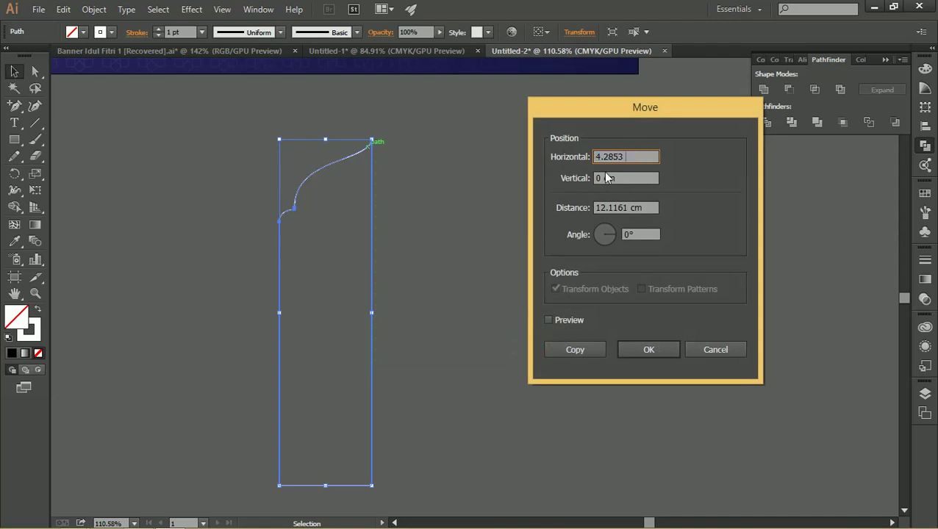
pyautogui.click(549, 320)
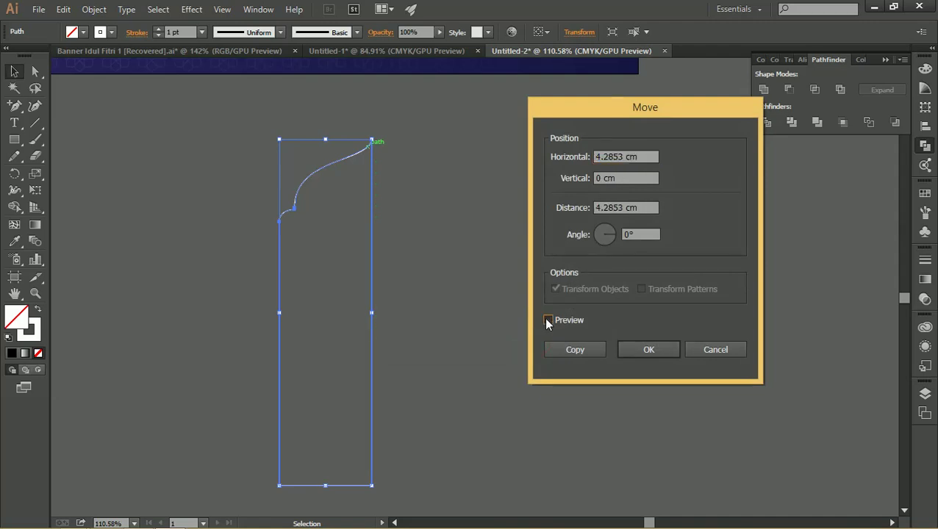
pyautogui.click(549, 320)
pyautogui.click(560, 346)
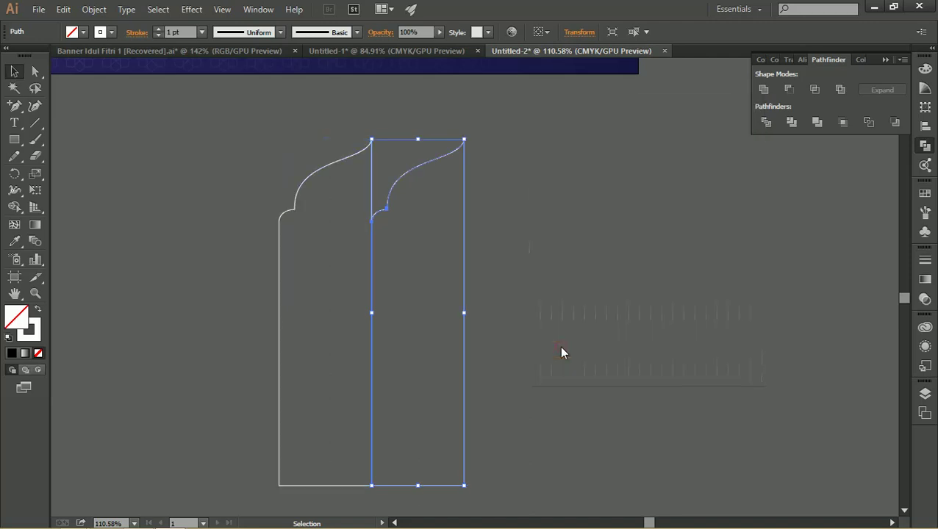
# Reflect the copied half across the vertical axis, then deselect and zoom out.
pyautogui.rightClick(433, 163)
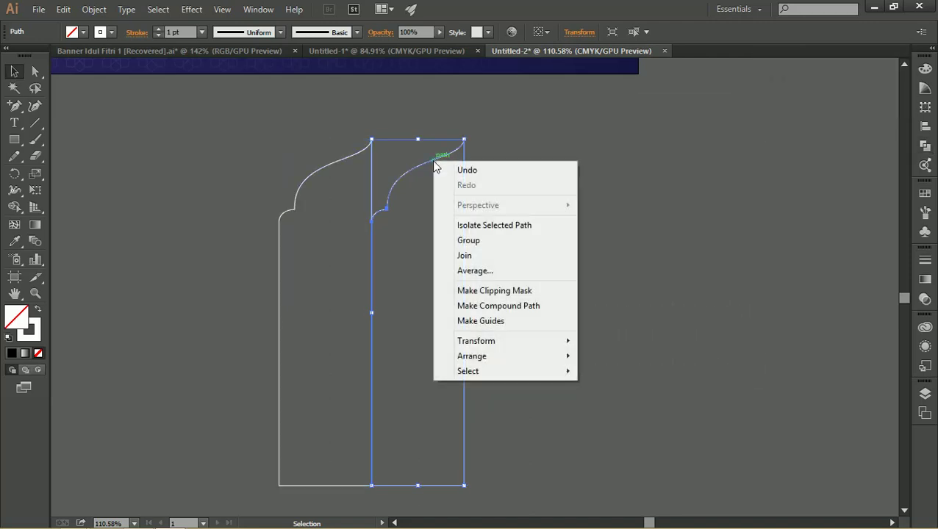
pyautogui.click(492, 339)
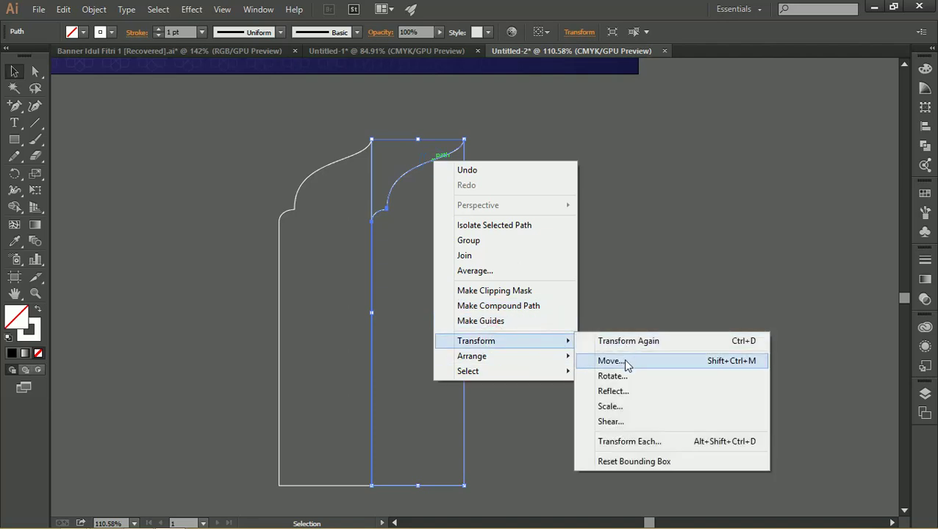
pyautogui.click(625, 392)
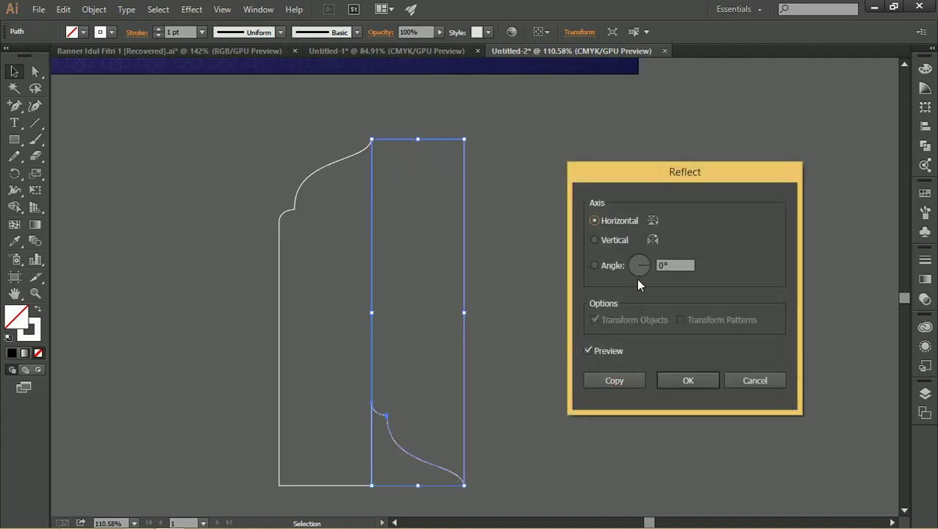
pyautogui.click(595, 240)
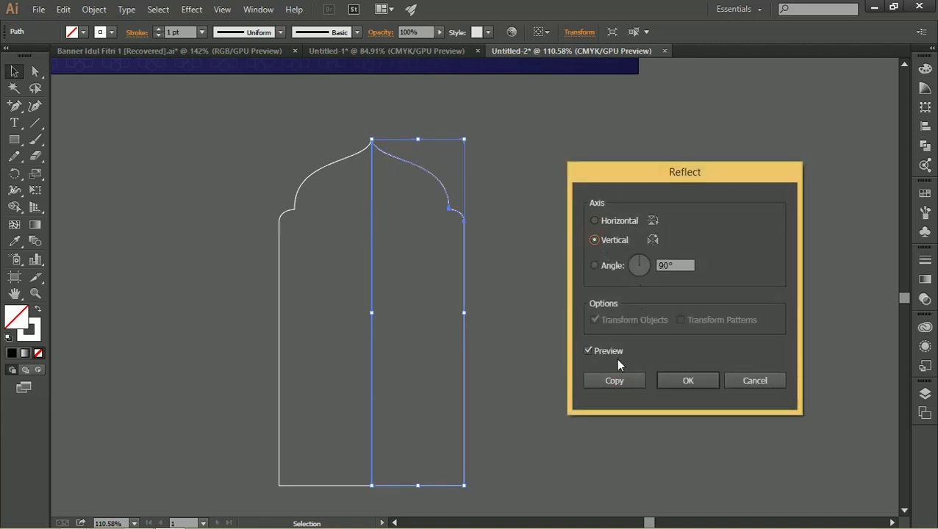
pyautogui.click(666, 377)
pyautogui.click(538, 206)
pyautogui.moveTo(299, 131); pyautogui.dragTo(318, 169)
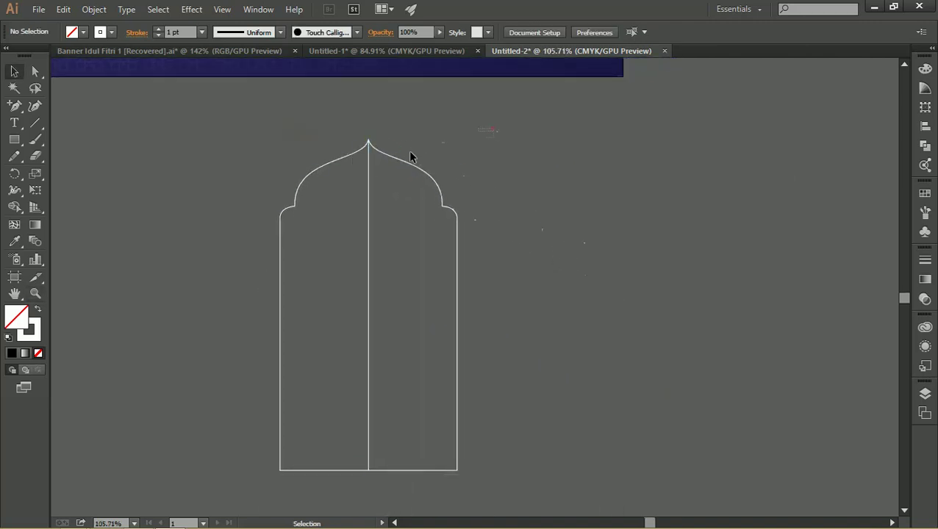
# Apply Pathfinder Unite to the selected arch outline, then zoom in on the peak and back out.
pyautogui.click(296, 186)
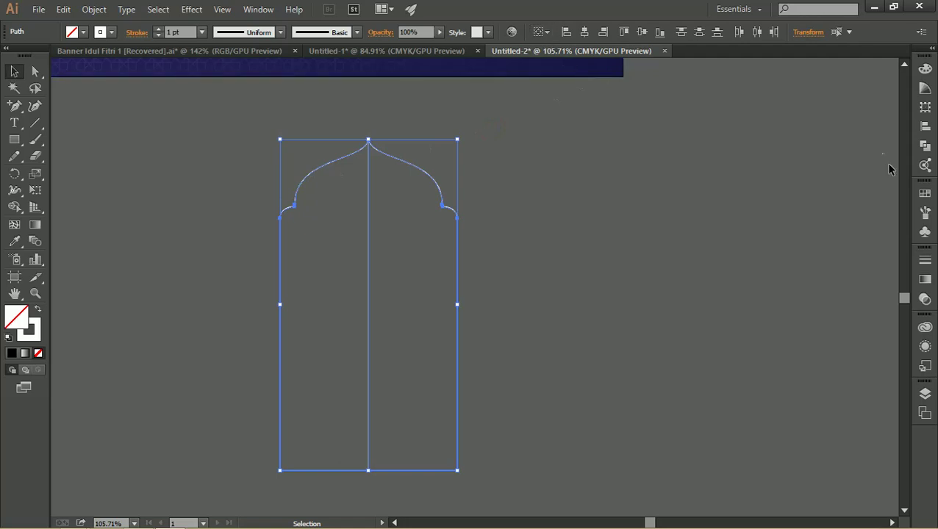
pyautogui.click(925, 146)
pyautogui.click(764, 89)
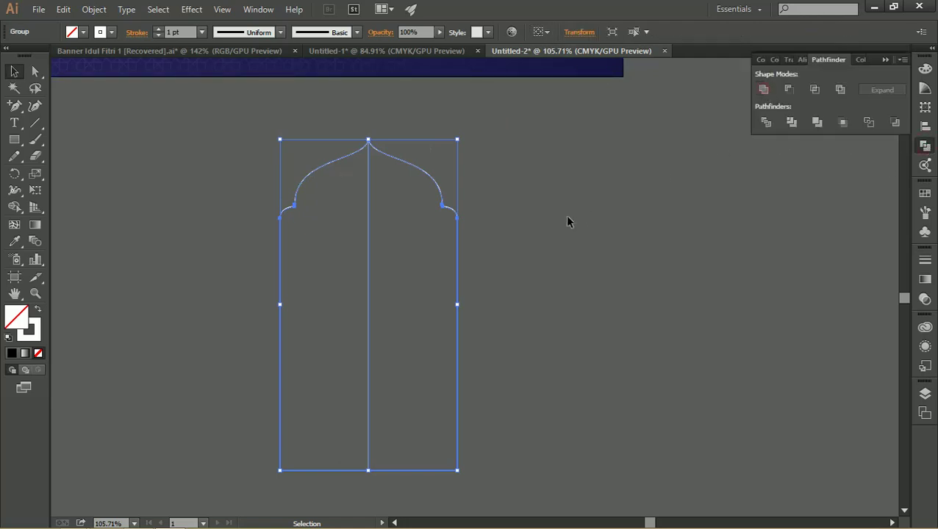
pyautogui.click(535, 177)
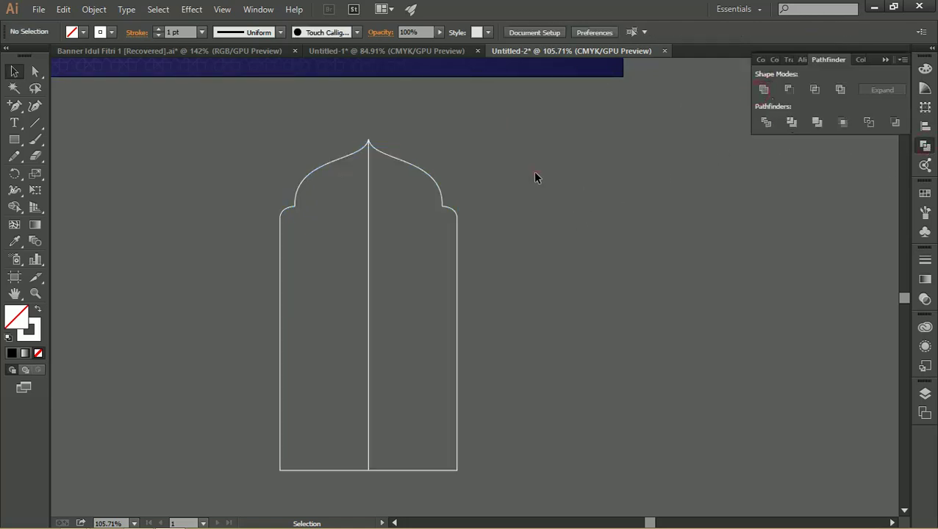
pyautogui.press('z')
pyautogui.moveTo(370, 158); pyautogui.dragTo(405, 177)
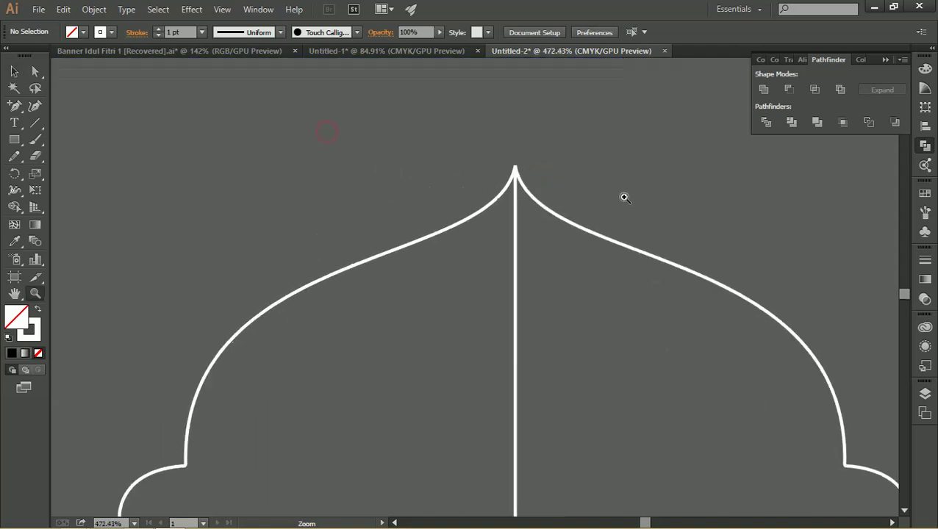
pyautogui.keyDown('alt'); pyautogui.click(404, 178); pyautogui.keyUp('alt')
pyautogui.keyDown('alt'); pyautogui.click(486, 210); pyautogui.keyUp('alt')
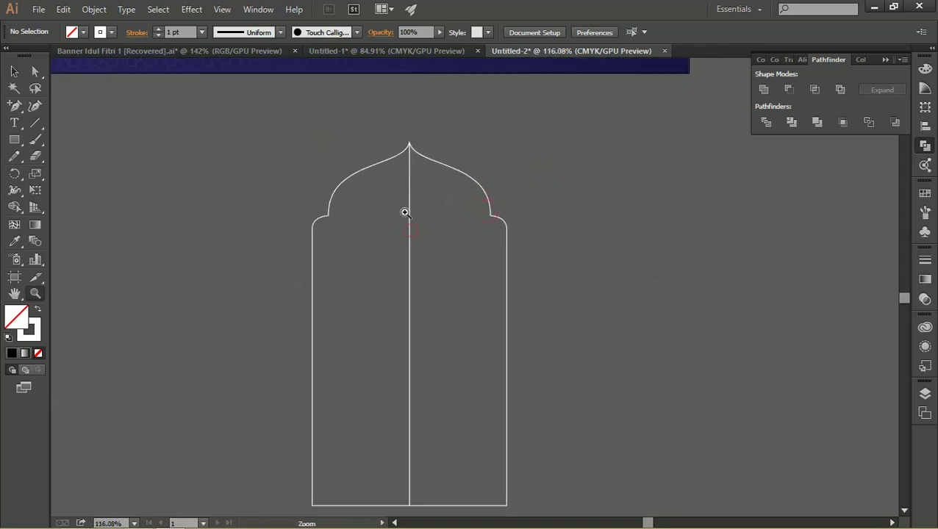
# Select both arch halves and unite them into one shape, then zoom in on the peak.
pyautogui.press('v')
pyautogui.click(446, 167)
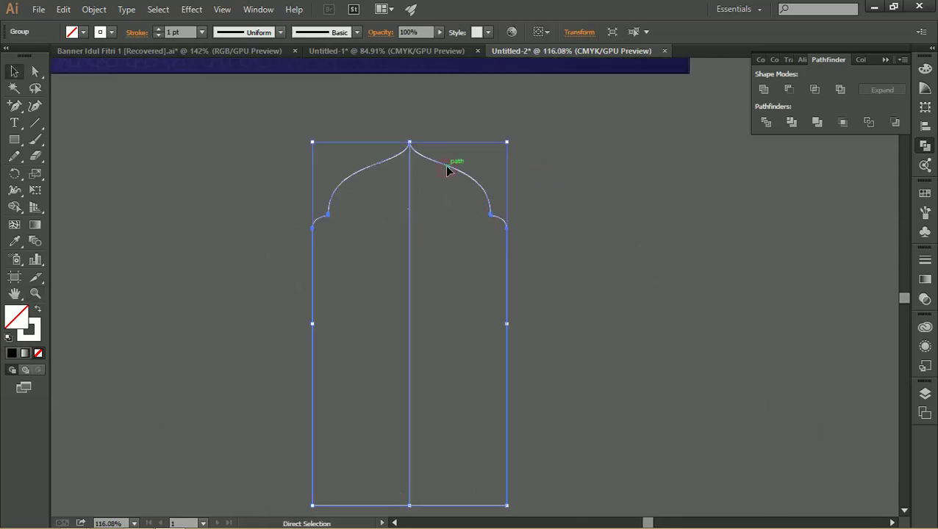
pyautogui.click(535, 153)
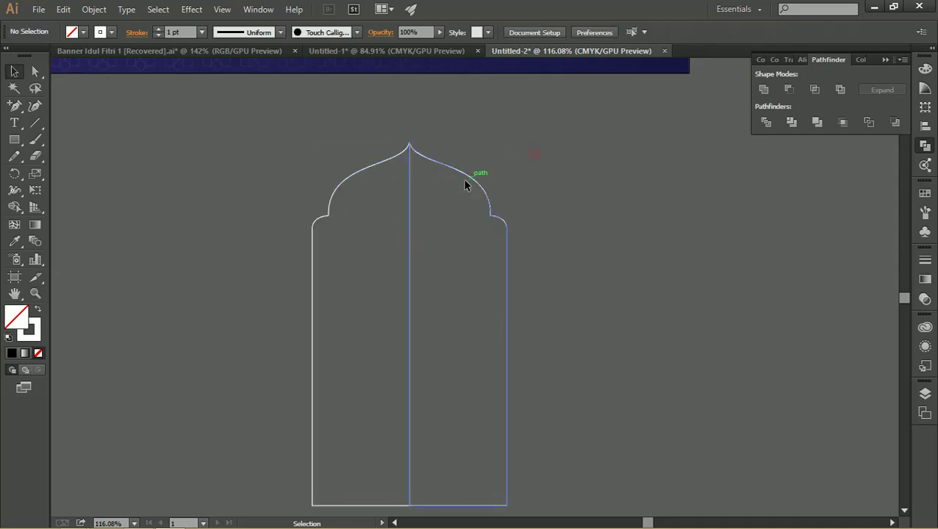
pyautogui.moveTo(472, 174)
pyautogui.mouseDown()
pyautogui.moveTo(496, 180)
pyautogui.moveTo(471, 174)
pyautogui.mouseUp()
pyautogui.keyDown('shift'); pyautogui.click(408, 151); pyautogui.keyUp('shift')
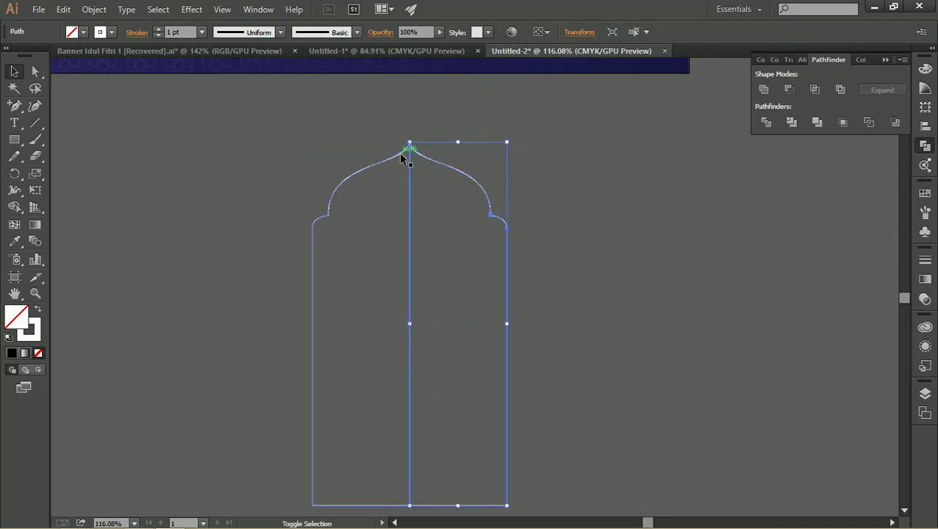
pyautogui.click(765, 89)
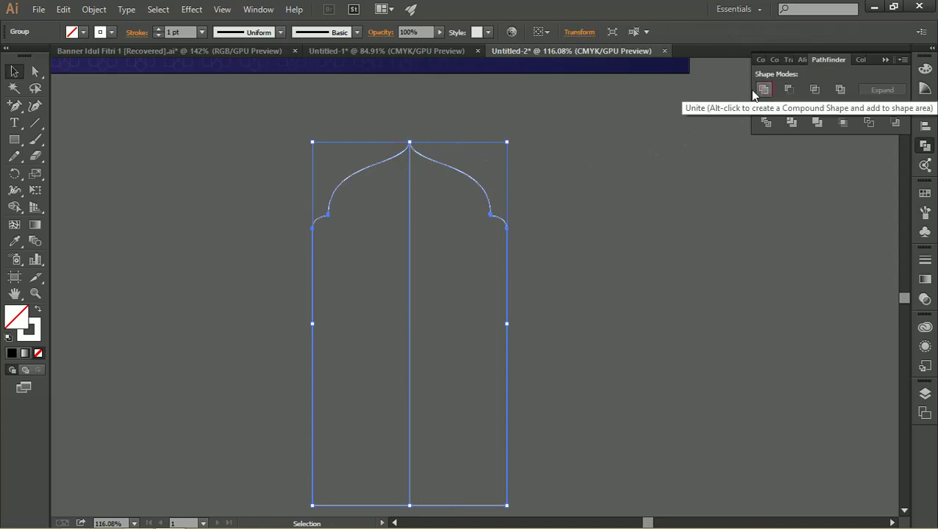
pyautogui.click(546, 175)
pyautogui.press('z')
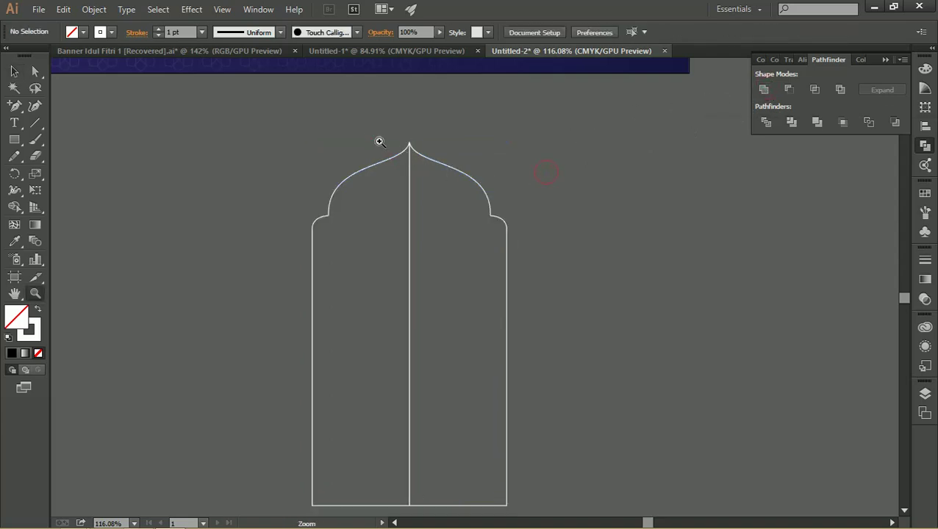
pyautogui.moveTo(397, 140); pyautogui.dragTo(438, 198)
# Zoom in on the arch peak and nudge the right arch half with the arrow key.
pyautogui.press('v')
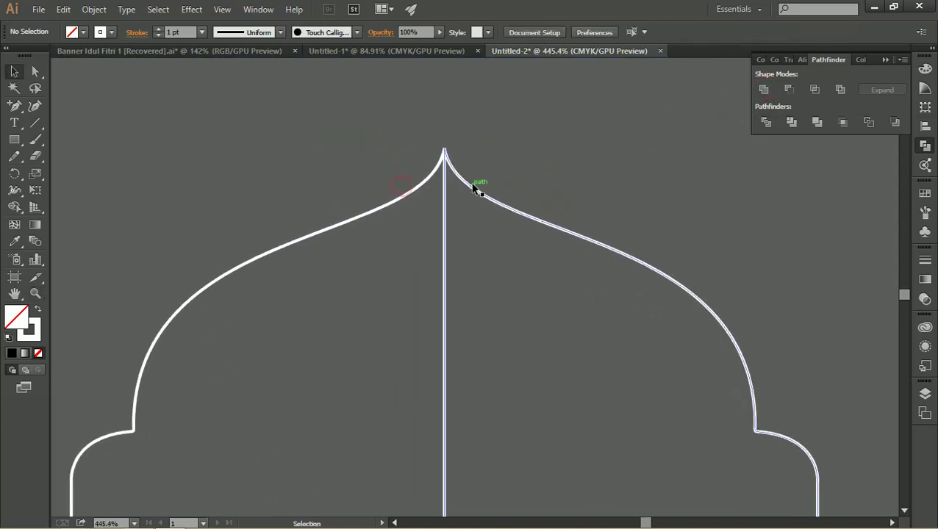
pyautogui.click(471, 186)
pyautogui.press('z')
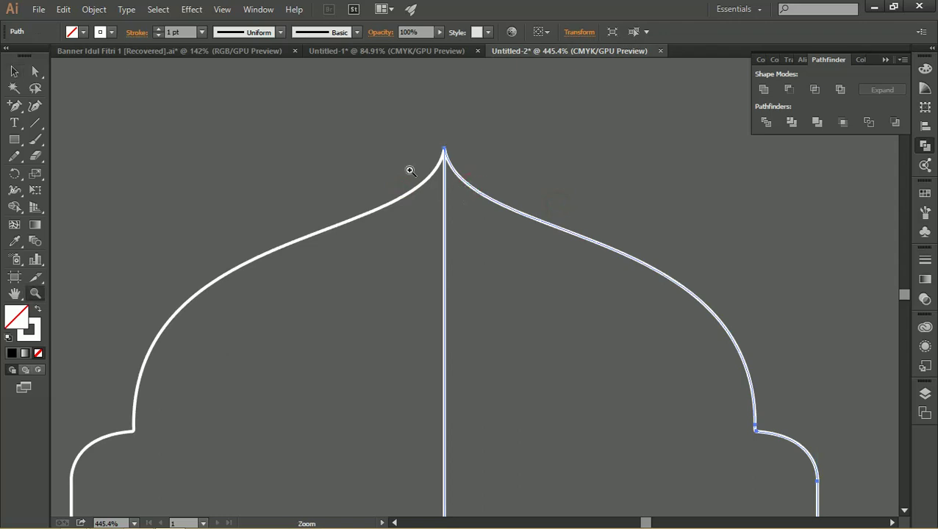
pyautogui.moveTo(397, 159)
pyautogui.mouseDown()
pyautogui.moveTo(632, 251)
pyautogui.moveTo(608, 236)
pyautogui.mouseUp()
pyautogui.press('v')
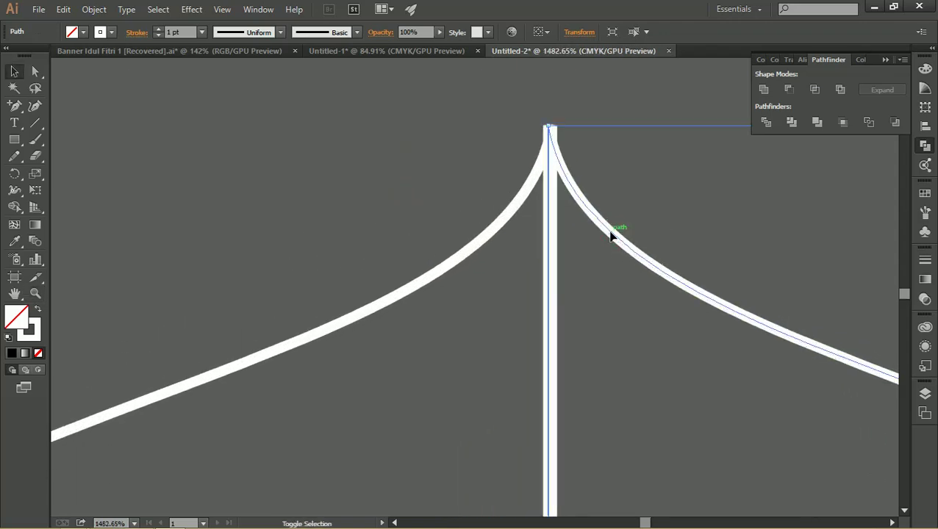
pyautogui.click(464, 165)
pyautogui.click(579, 197)
pyautogui.press('Right')
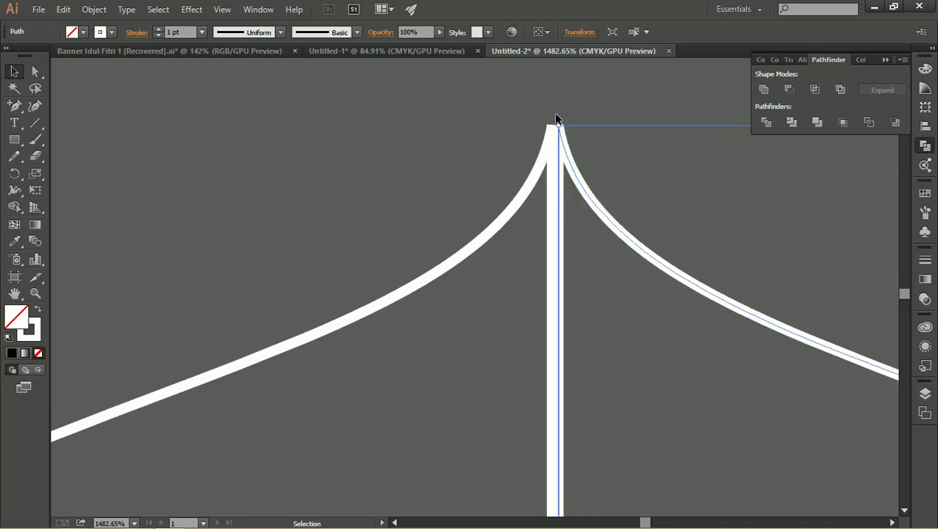
# Select both arch halves and give them a white fill with no stroke.
pyautogui.press('z')
pyautogui.click(556, 122)
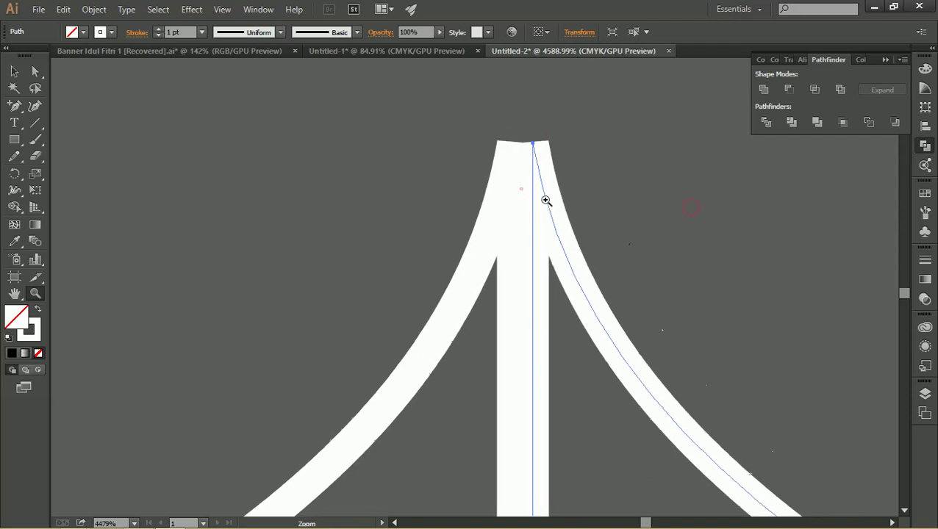
pyautogui.moveTo(659, 203); pyautogui.dragTo(448, 221)
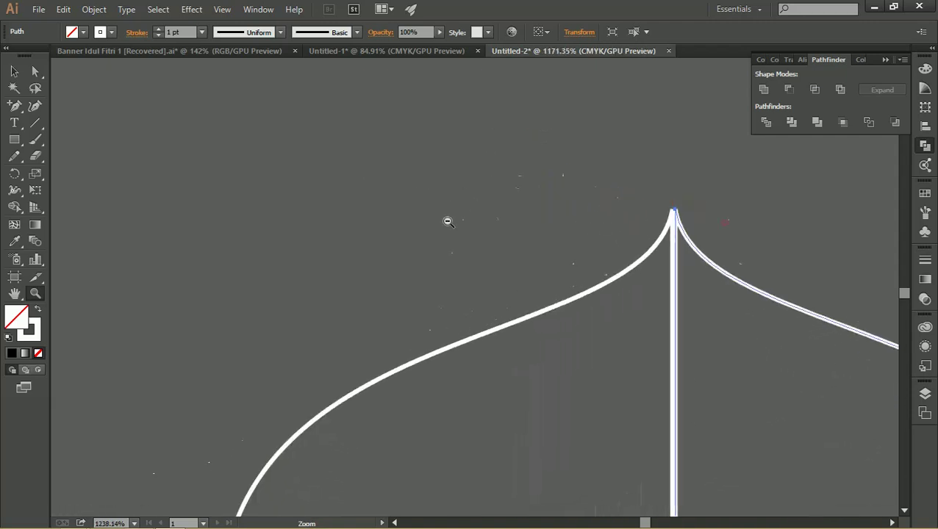
pyautogui.scroll(-5, 448, 221)
pyautogui.moveTo(758, 308); pyautogui.dragTo(442, 220)
pyautogui.press('v')
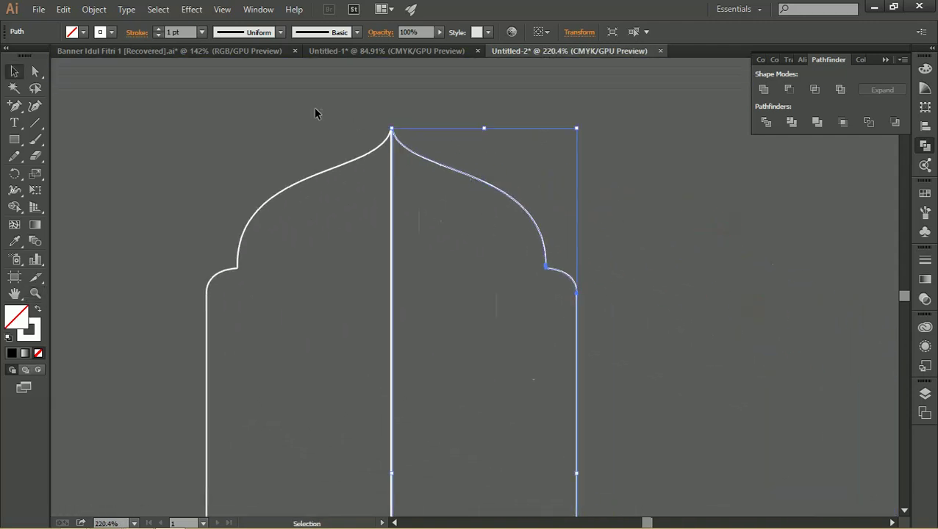
pyautogui.click(315, 113)
pyautogui.moveTo(318, 119); pyautogui.dragTo(503, 184)
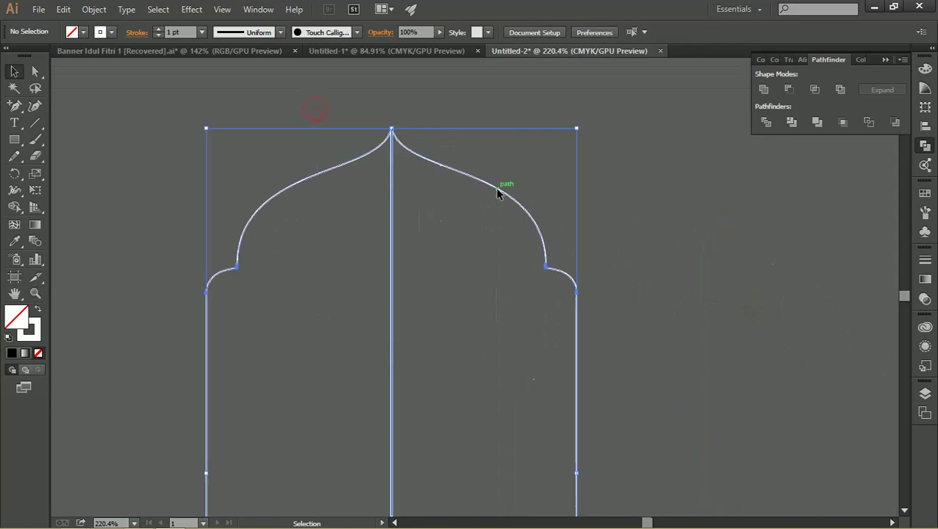
pyautogui.click(37, 312)
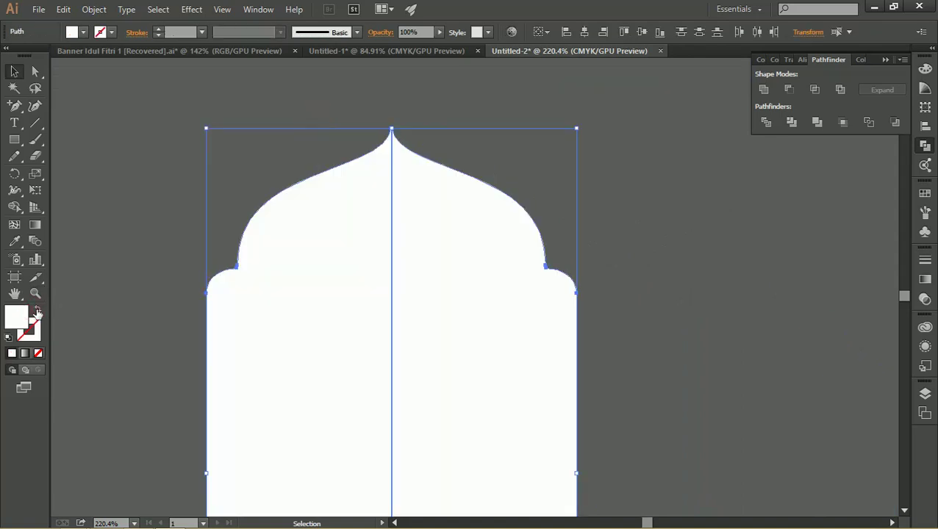
pyautogui.click(317, 135)
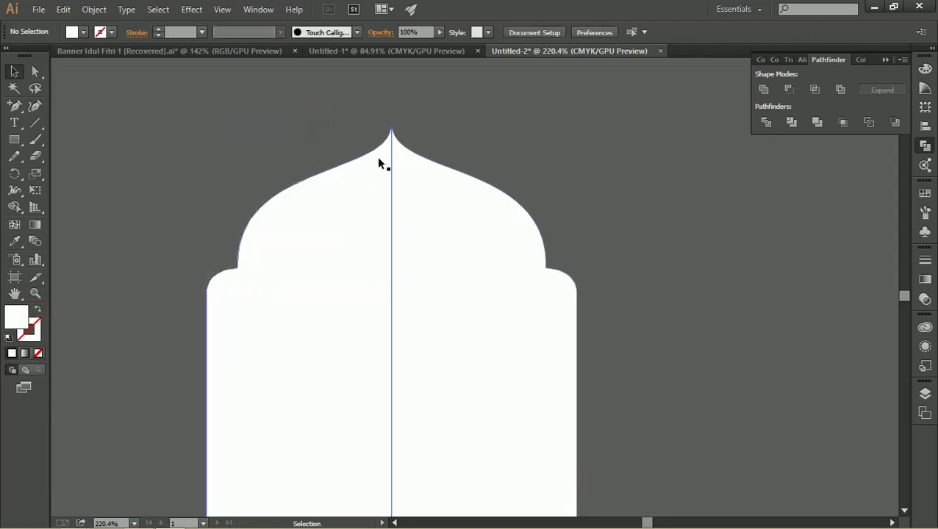
# Zoom into the arch tip and undo an accidental brush blob there.
pyautogui.press('z')
pyautogui.click(517, 203)
pyautogui.click(616, 233)
pyautogui.click(262, 189)
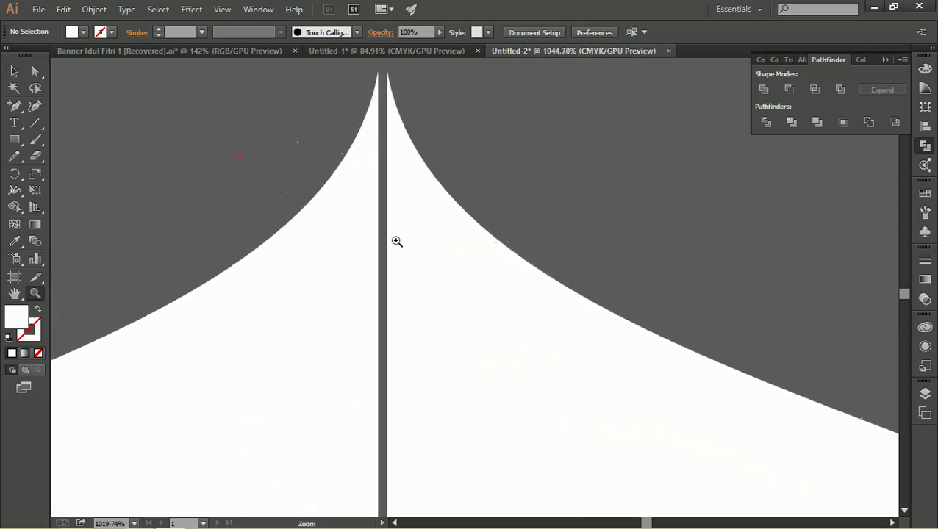
pyautogui.moveTo(262, 189); pyautogui.dragTo(366, 278)
pyautogui.press('b')
pyautogui.click(428, 241)
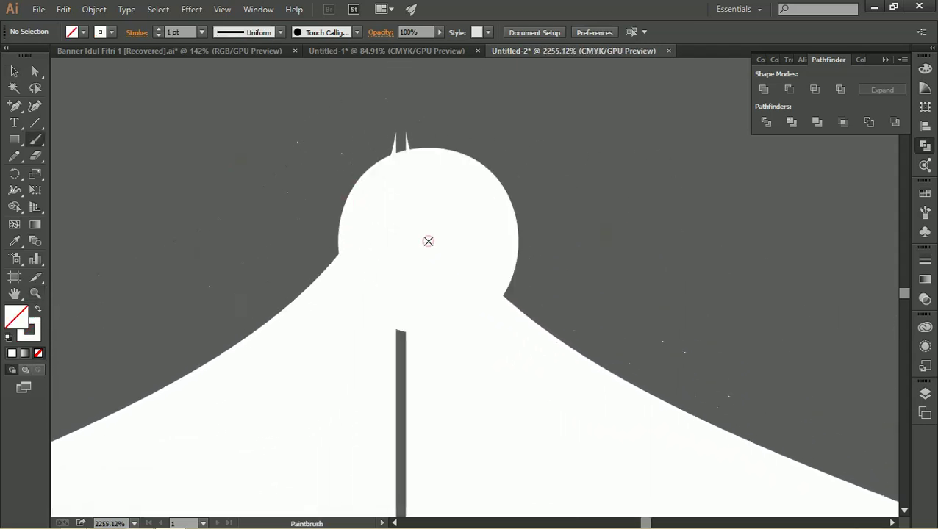
pyautogui.press('z')
pyautogui.hotkey('ctrl', 'z')
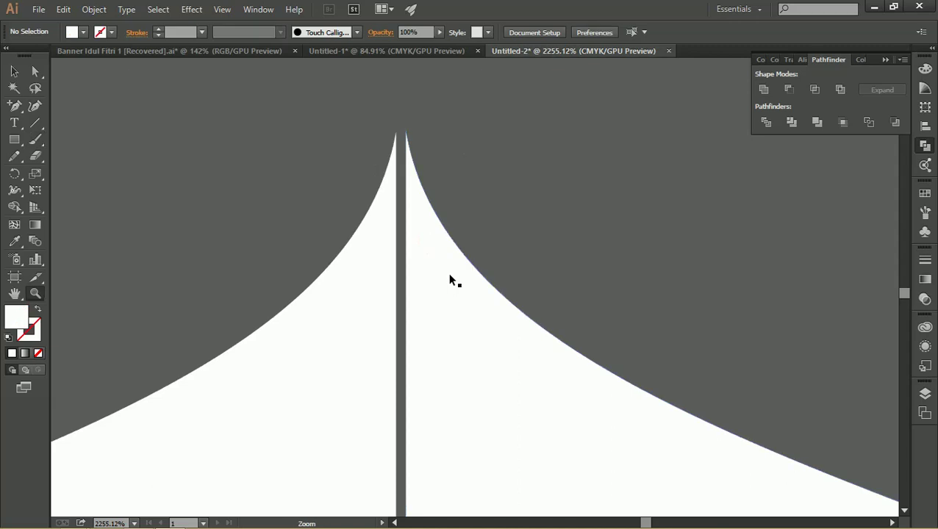
# Drag the right half left to close the tip gap, then Pathfinder-Unite both halves.
pyautogui.press('v')
pyautogui.moveTo(443, 263); pyautogui.dragTo(426, 263)
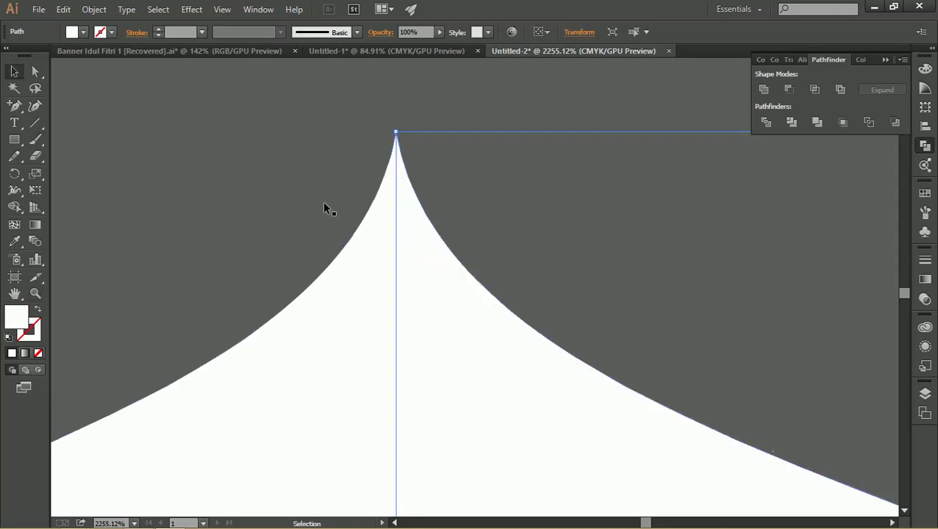
pyautogui.click(321, 181)
pyautogui.moveTo(491, 214); pyautogui.dragTo(514, 228)
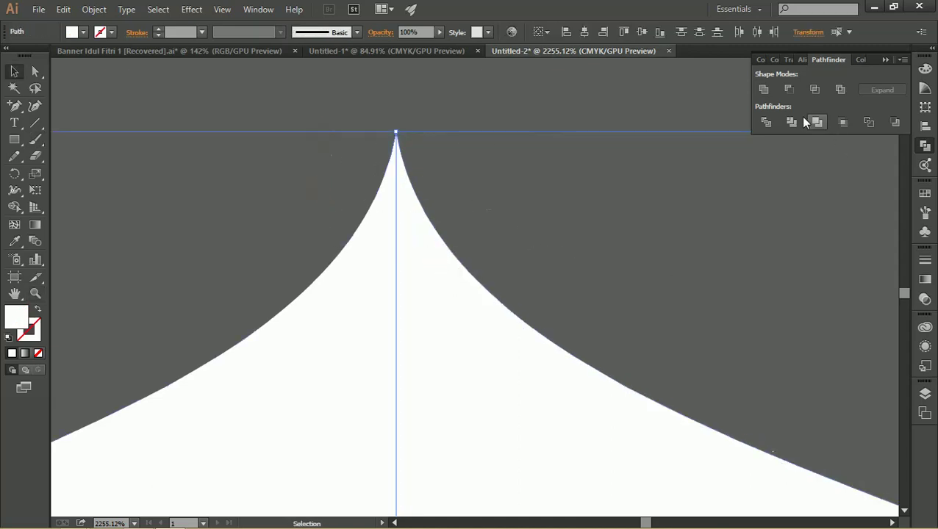
pyautogui.click(764, 89)
pyautogui.press('z')
pyautogui.moveTo(640, 214); pyautogui.dragTo(256, 256)
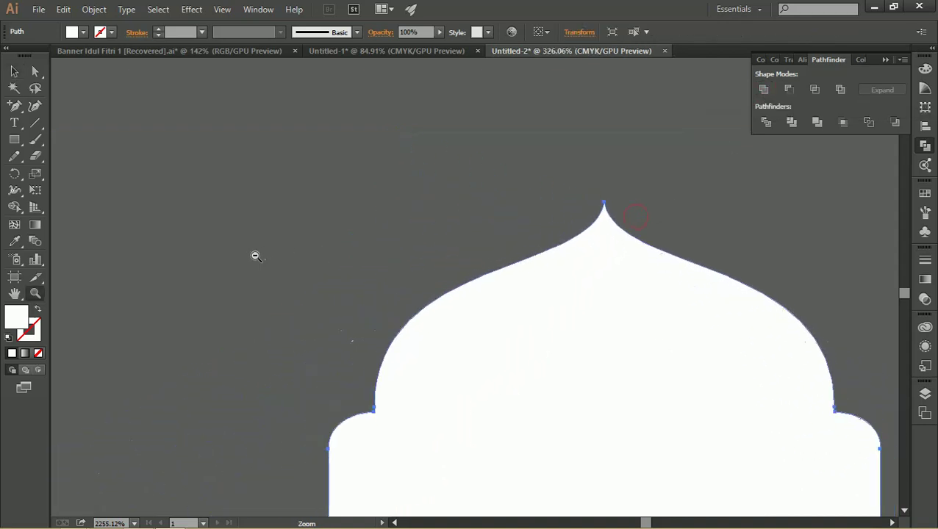
pyautogui.moveTo(580, 265); pyautogui.dragTo(442, 186)
pyautogui.scroll(-1, 511, 211)
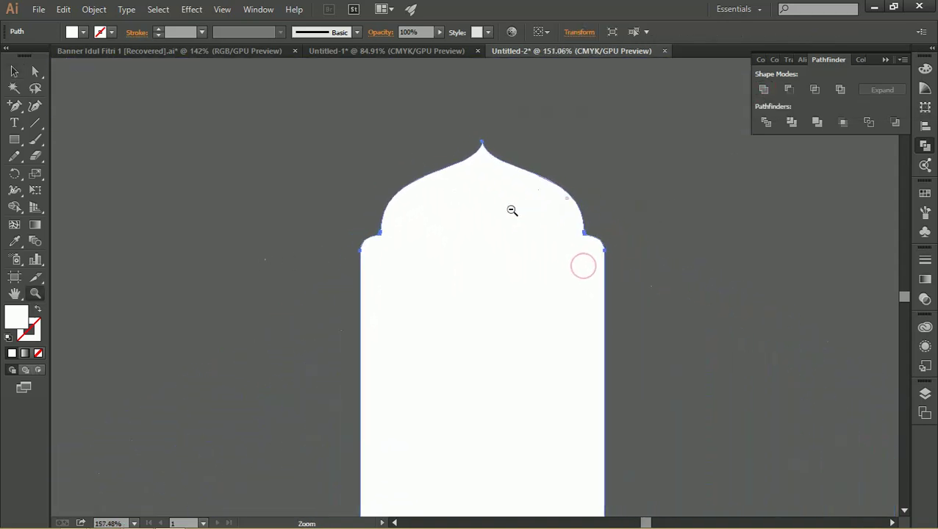
pyautogui.scroll(-2, 546, 212)
pyautogui.moveTo(546, 211); pyautogui.dragTo(440, 266)
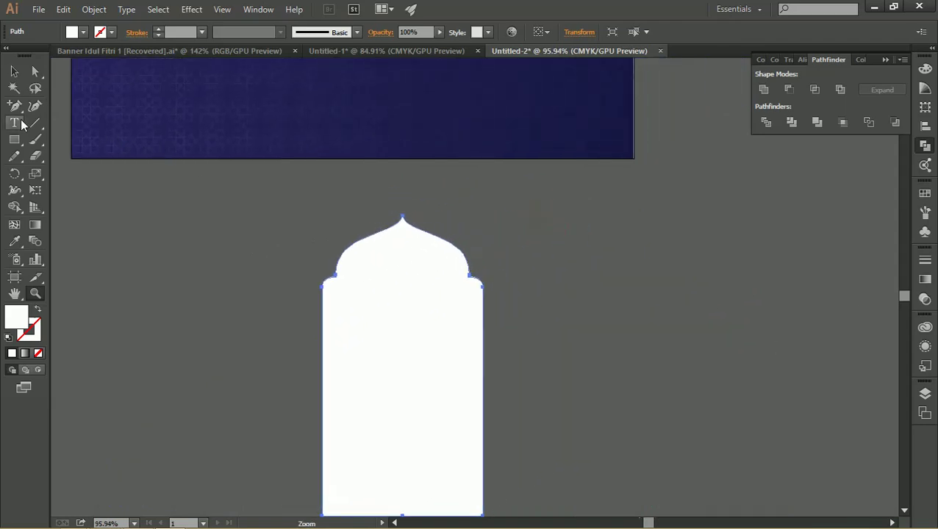
# Place the arch beside the pattern, raise its bottom edge to shorten it, and reposition it.
pyautogui.scroll(-2, 325, 220)
pyautogui.scroll(-1, 318, 253)
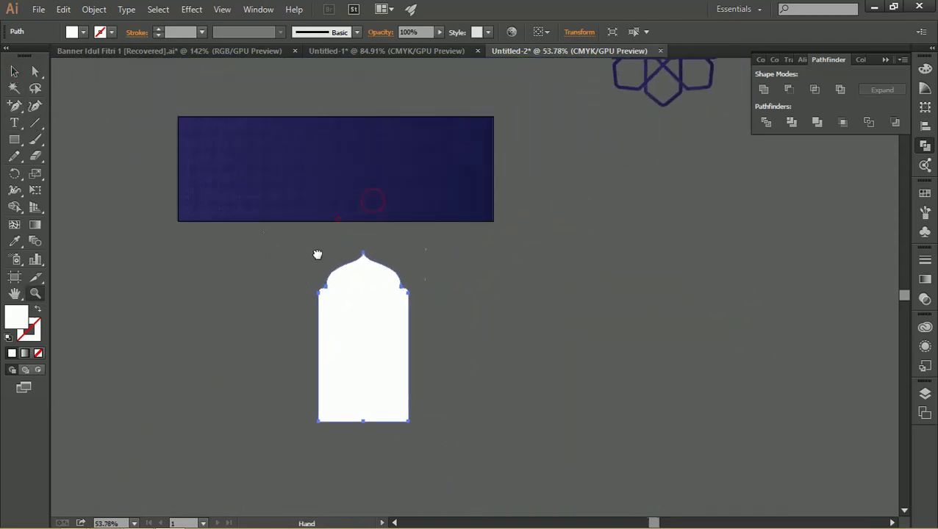
pyautogui.press('v')
pyautogui.moveTo(364, 314)
pyautogui.mouseDown()
pyautogui.moveTo(681, 190)
pyautogui.moveTo(440, 295)
pyautogui.mouseUp()
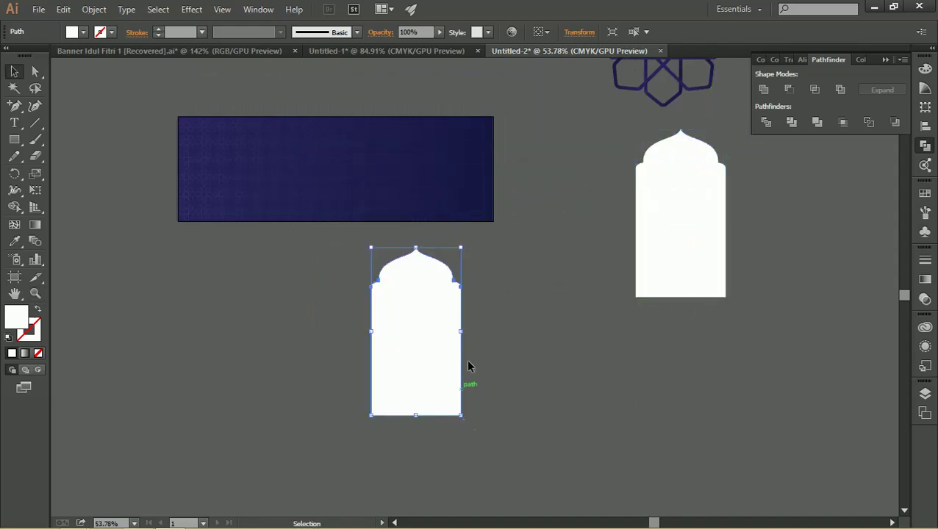
pyautogui.moveTo(416, 415); pyautogui.dragTo(417, 381)
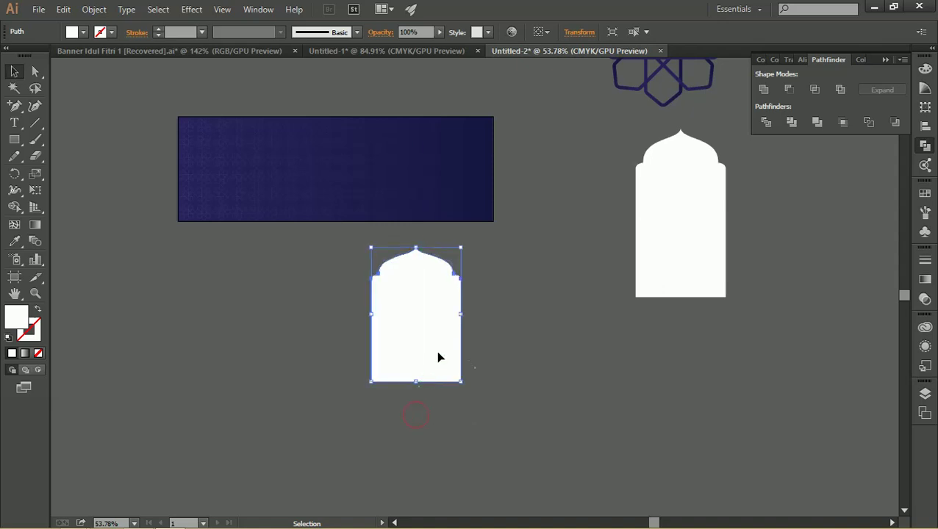
pyautogui.moveTo(420, 258); pyautogui.dragTo(464, 232)
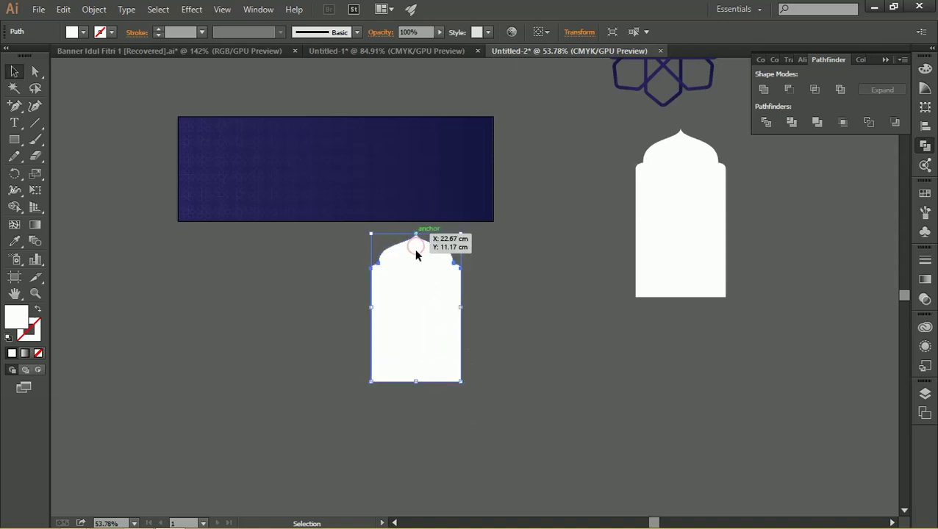
pyautogui.moveTo(463, 233)
pyautogui.mouseDown()
pyautogui.moveTo(438, 227)
pyautogui.moveTo(409, 325)
pyautogui.mouseUp()
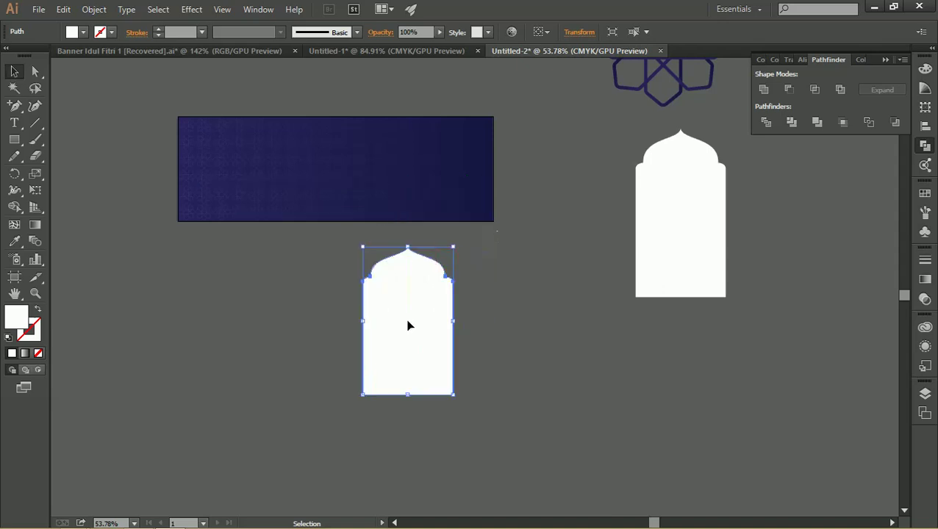
pyautogui.press('F6')
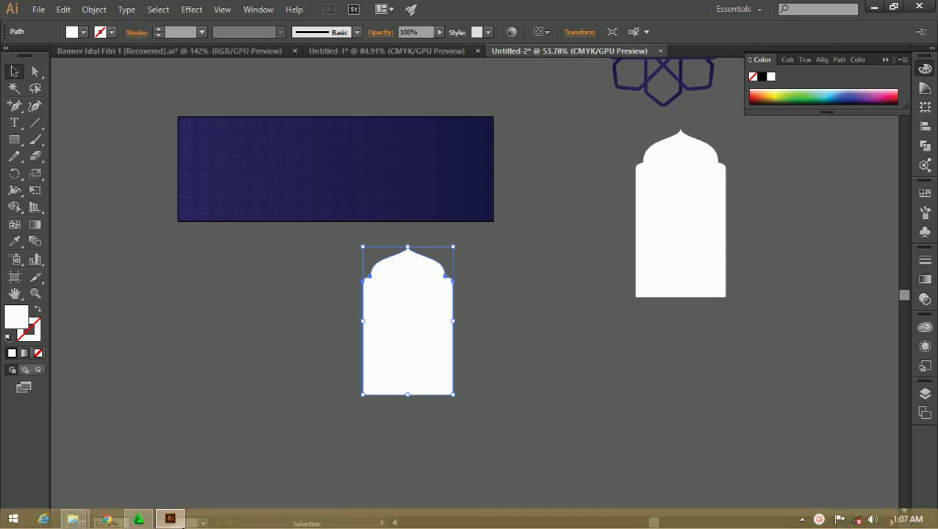
pyautogui.moveTo(73, 519)
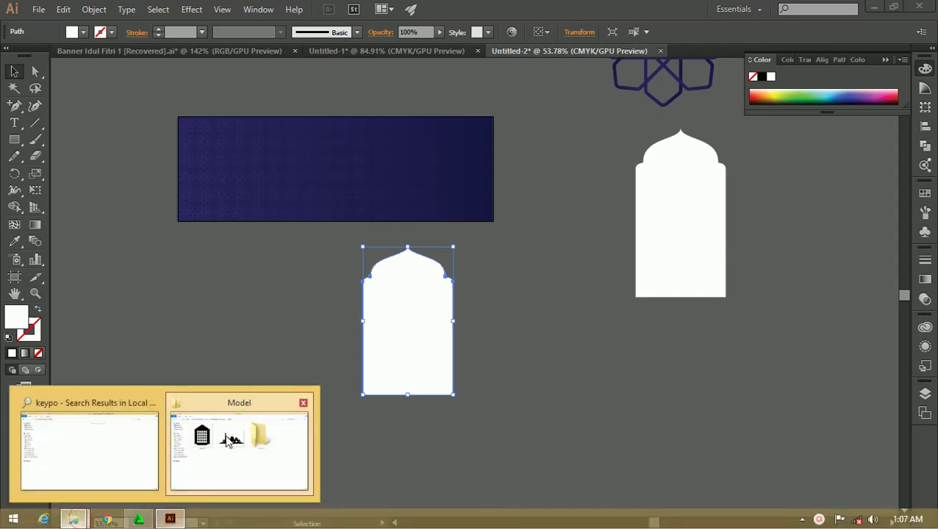
# Select Masjid 1-01 and Lentera-07 in the Model folder and drag them onto the artboard.
pyautogui.click(225, 435)
pyautogui.click(358, 216)
pyautogui.keyDown('ctrl'); pyautogui.click(261, 191); pyautogui.keyUp('ctrl')
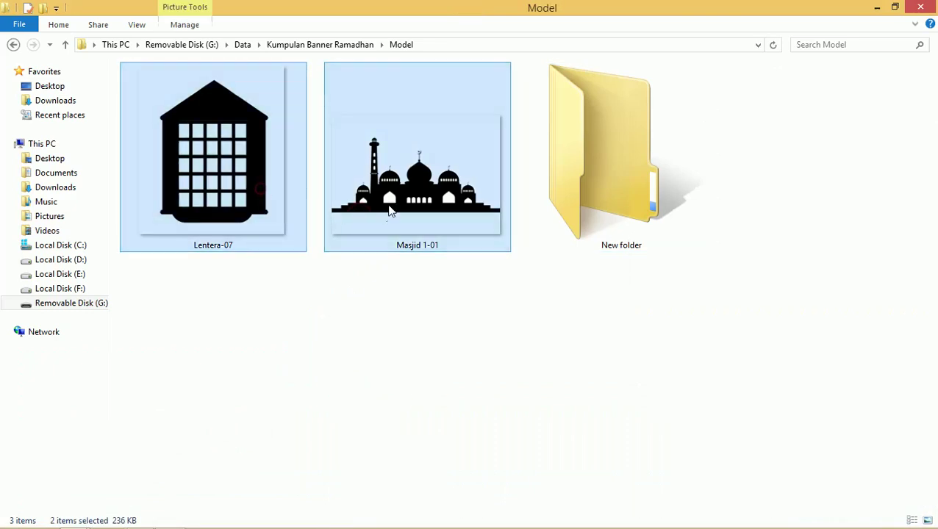
pyautogui.moveTo(389, 202)
pyautogui.mouseDown()
pyautogui.moveTo(455, 345)
pyautogui.moveTo(203, 522)
pyautogui.mouseUp()
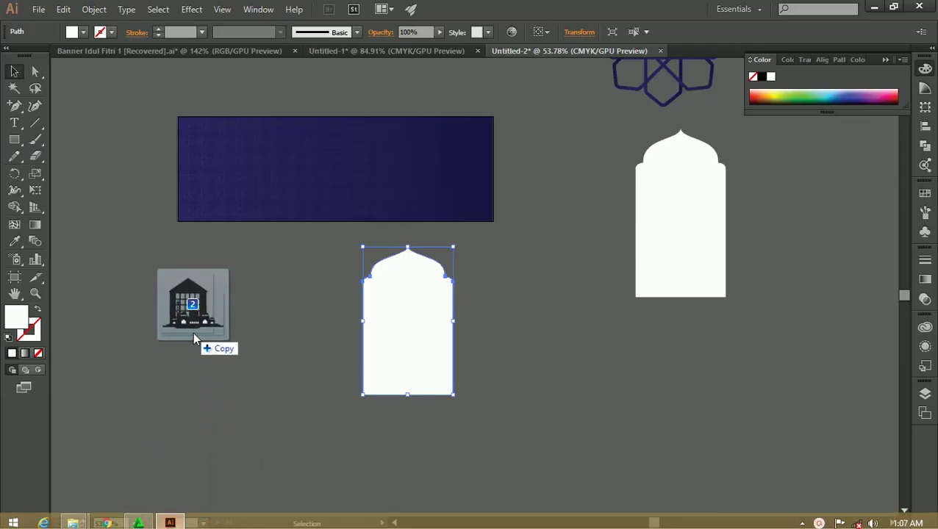
pyautogui.moveTo(203, 522); pyautogui.dragTo(192, 334)
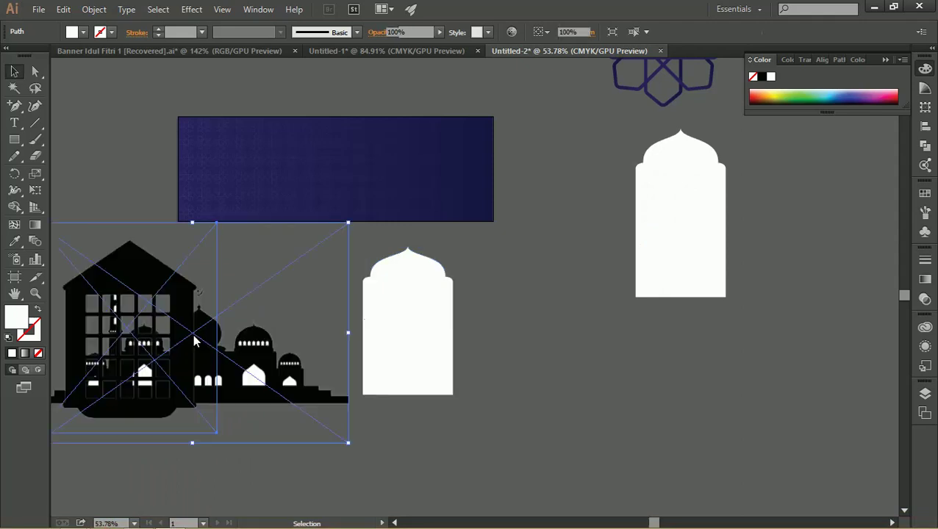
# Move the placed mosque and building images to the left side of the canvas.
pyautogui.press('z')
pyautogui.keyDown('alt'); pyautogui.click(287, 291); pyautogui.keyUp('alt')
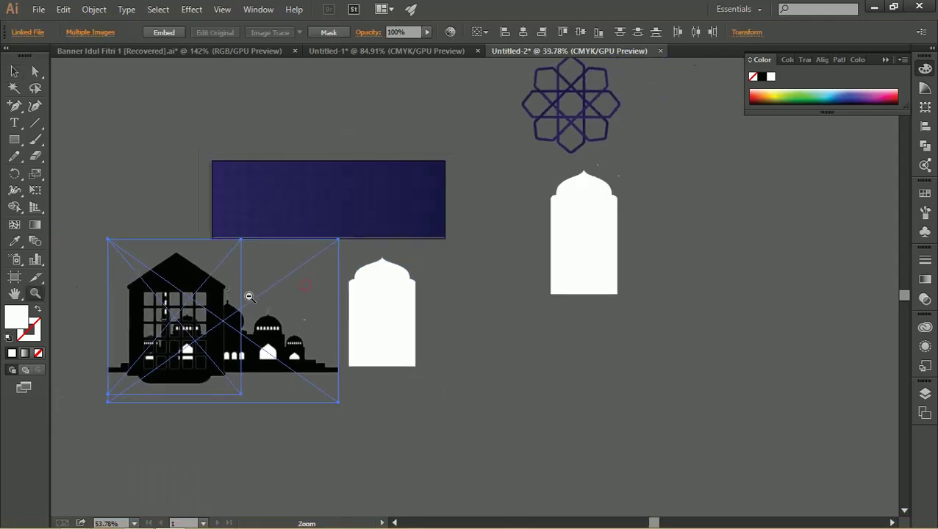
pyautogui.moveTo(236, 300)
pyautogui.mouseDown()
pyautogui.moveTo(308, 270)
pyautogui.moveTo(514, 277)
pyautogui.moveTo(260, 271)
pyautogui.moveTo(193, 237)
pyautogui.mouseUp()
pyautogui.press('v')
pyautogui.click(328, 179)
pyautogui.keyDown('shift'); pyautogui.click(288, 291); pyautogui.keyUp('shift')
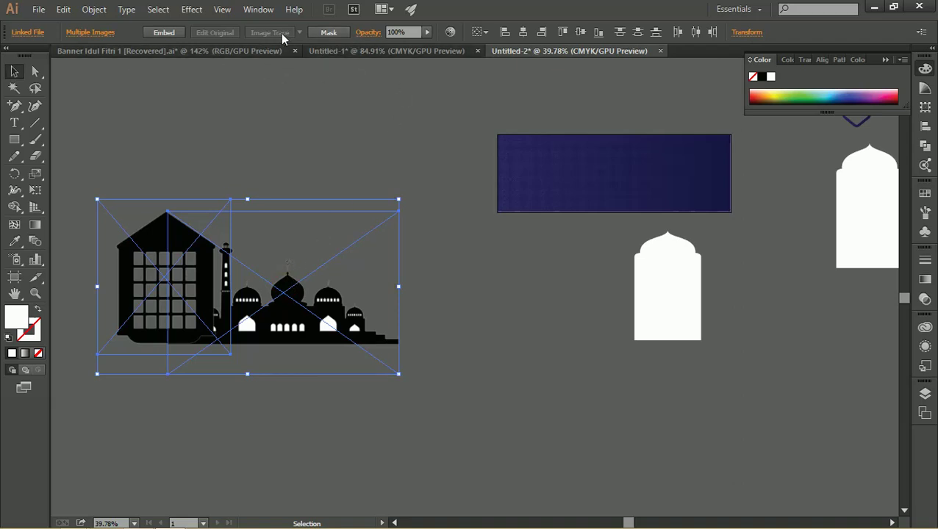
pyautogui.click(303, 129)
# Trace only the Masjid 1-01 image with the Low Fidelity Photo preset.
pyautogui.click(304, 285)
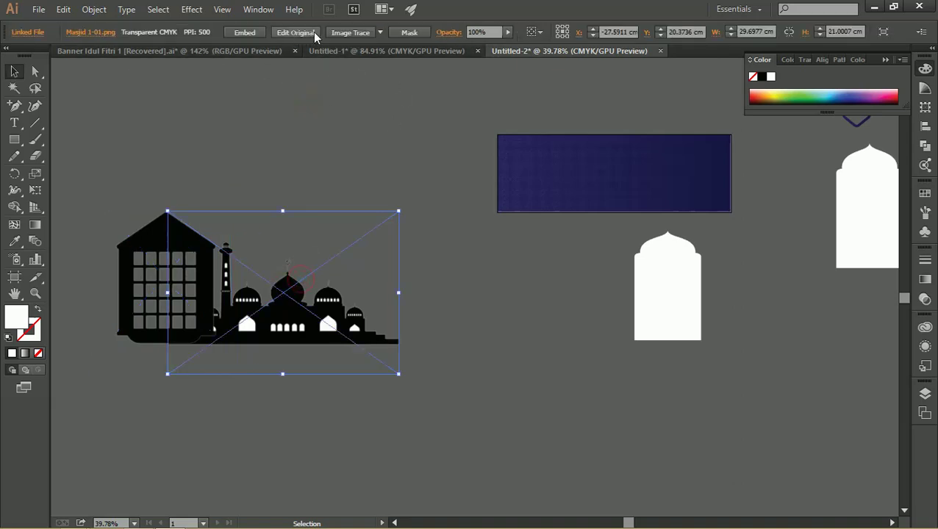
pyautogui.click(381, 33)
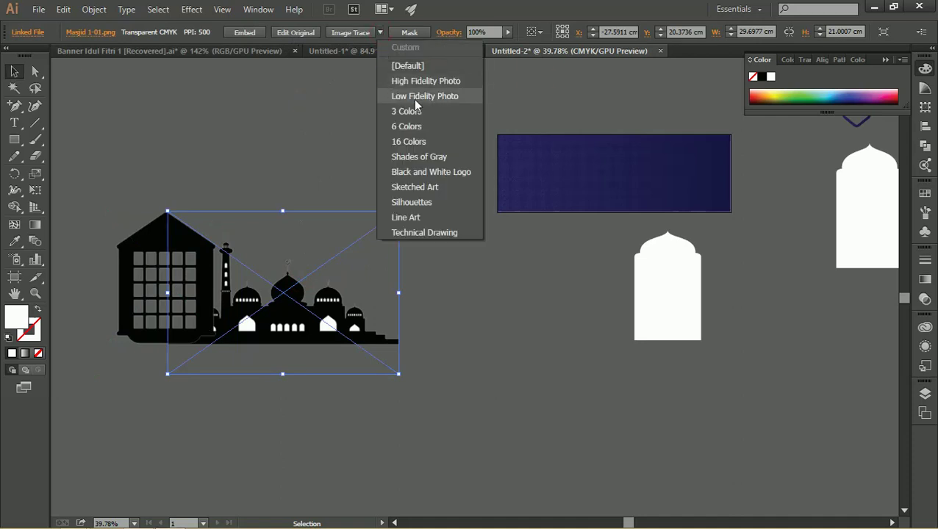
pyautogui.click(415, 100)
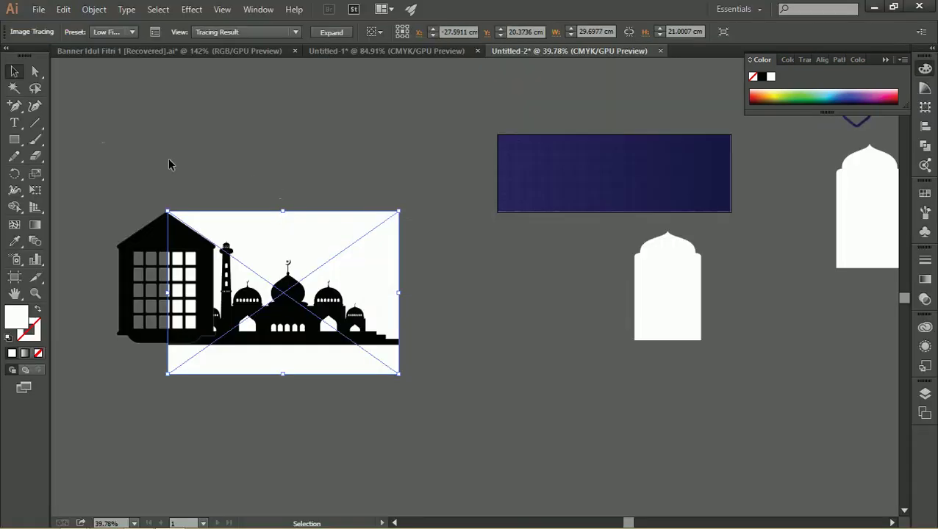
# Move the building image left, place the mosque trace clear of it, and expand the trace.
pyautogui.click(162, 265)
pyautogui.moveTo(161, 265); pyautogui.dragTo(76, 265)
pyautogui.moveTo(250, 270); pyautogui.dragTo(328, 276)
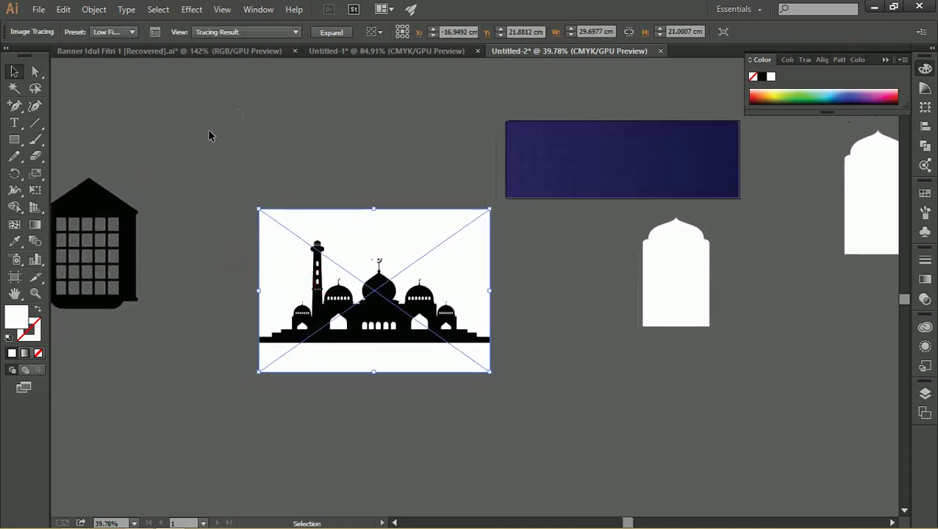
pyautogui.click(319, 37)
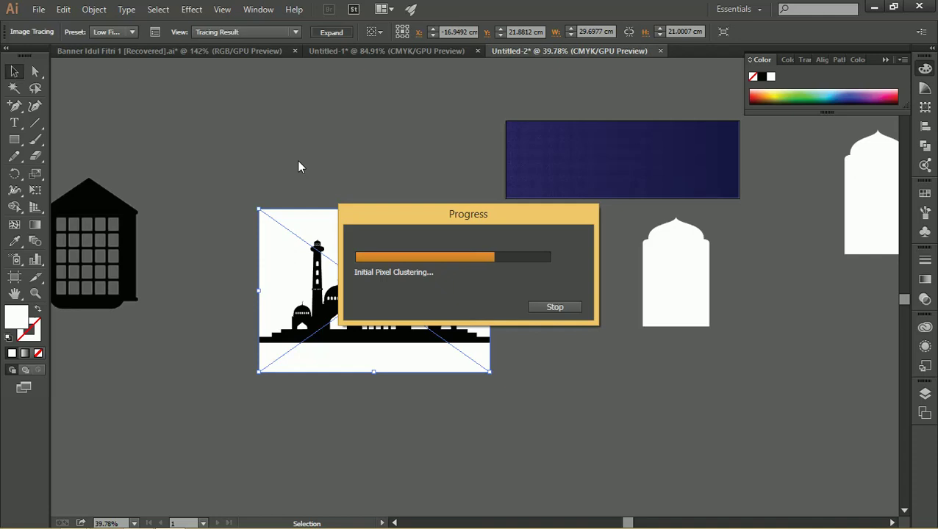
# Ungroup the expanded trace and delete its white background piece.
pyautogui.rightClick(322, 219)
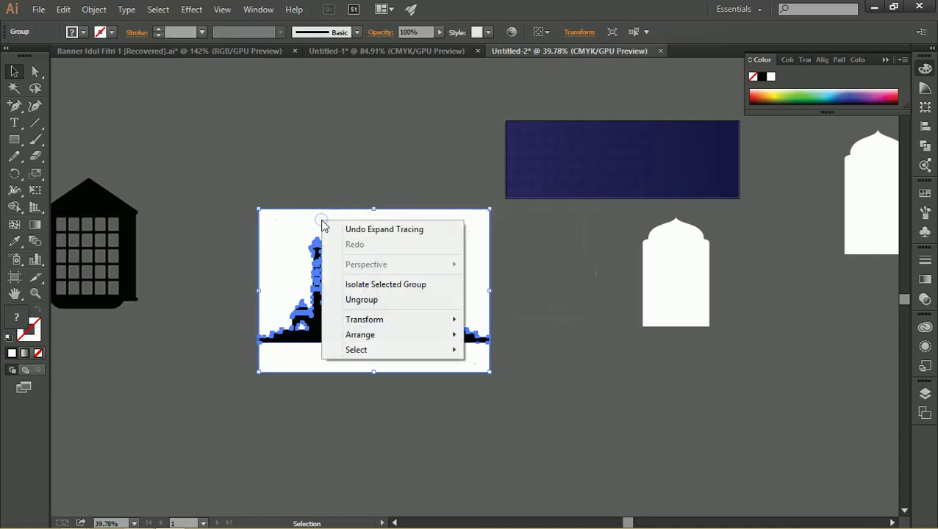
pyautogui.click(366, 300)
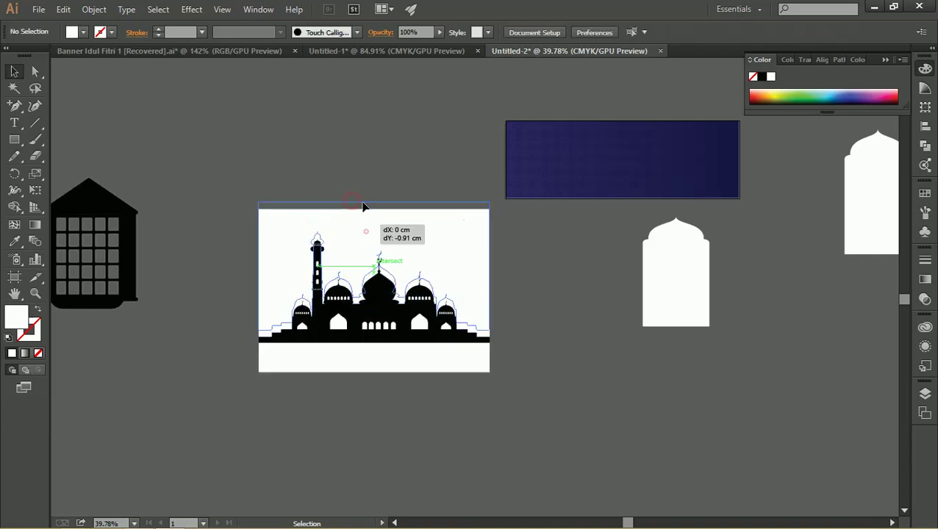
pyautogui.moveTo(363, 221); pyautogui.dragTo(343, 171)
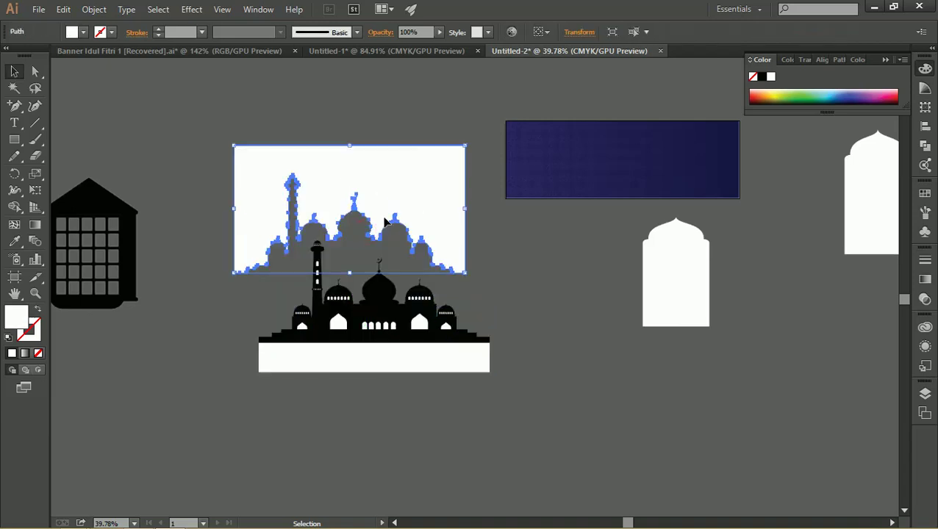
pyautogui.press('Delete')
# Zoom in on the mosque and delete the white rectangle beneath it.
pyautogui.press('z')
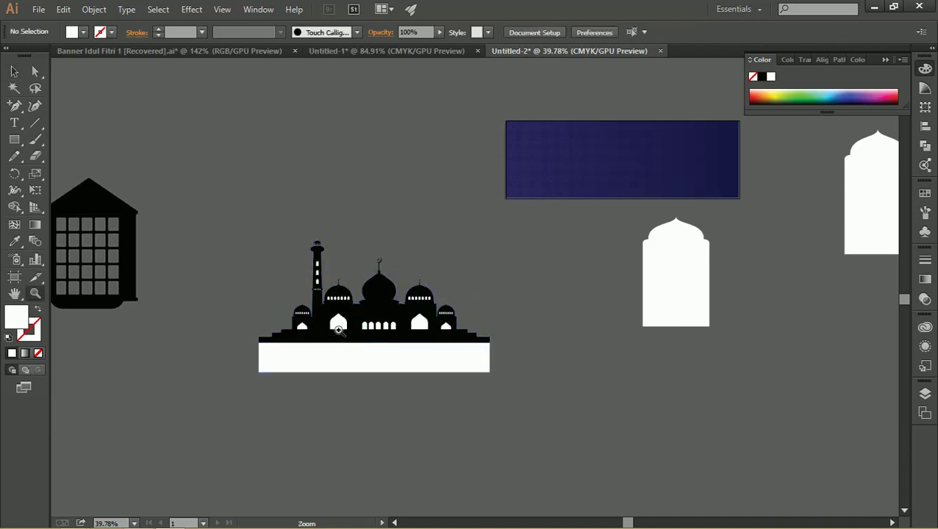
pyautogui.click(309, 280)
pyautogui.keyDown('alt'); pyautogui.click(381, 291); pyautogui.keyUp('alt')
pyautogui.moveTo(353, 243)
pyautogui.mouseDown()
pyautogui.moveTo(322, 237)
pyautogui.moveTo(311, 220)
pyautogui.mouseUp()
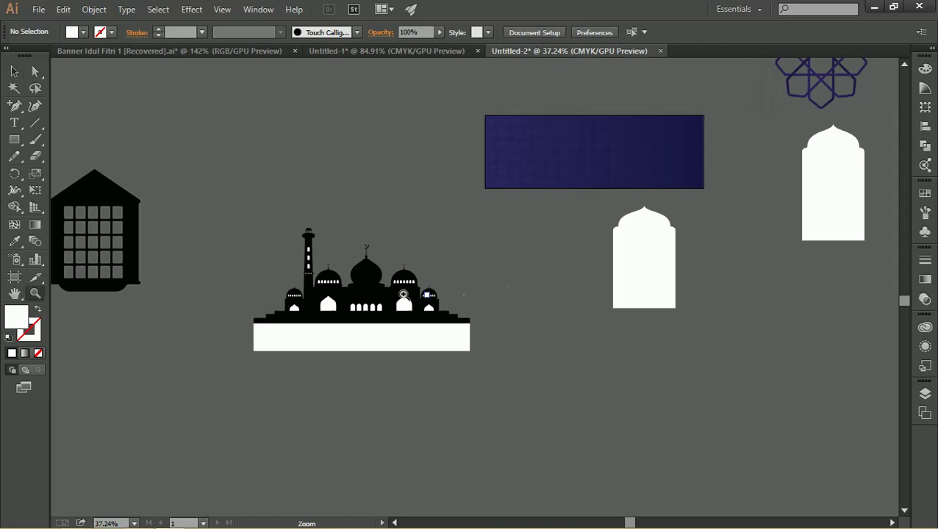
pyautogui.moveTo(320, 270)
pyautogui.mouseDown()
pyautogui.moveTo(391, 306)
pyautogui.moveTo(461, 289)
pyautogui.mouseUp()
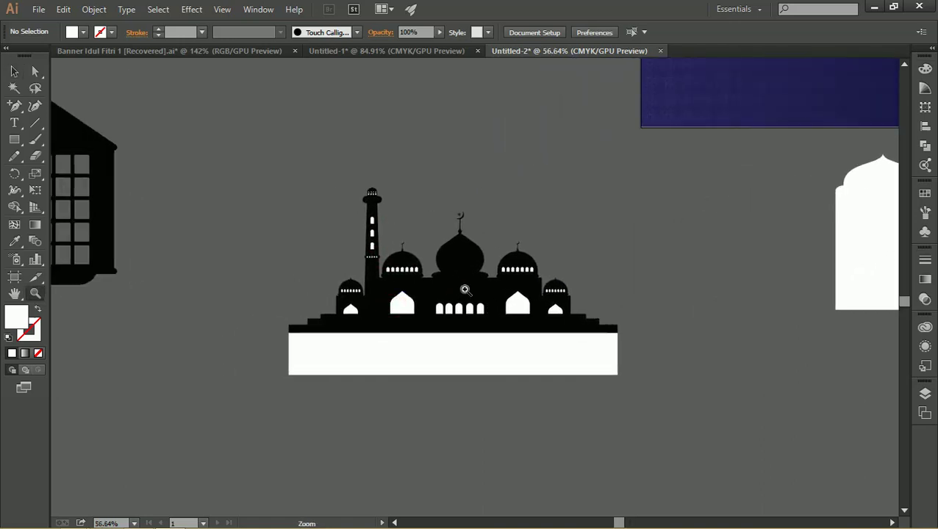
pyautogui.press('v')
pyautogui.click(471, 338)
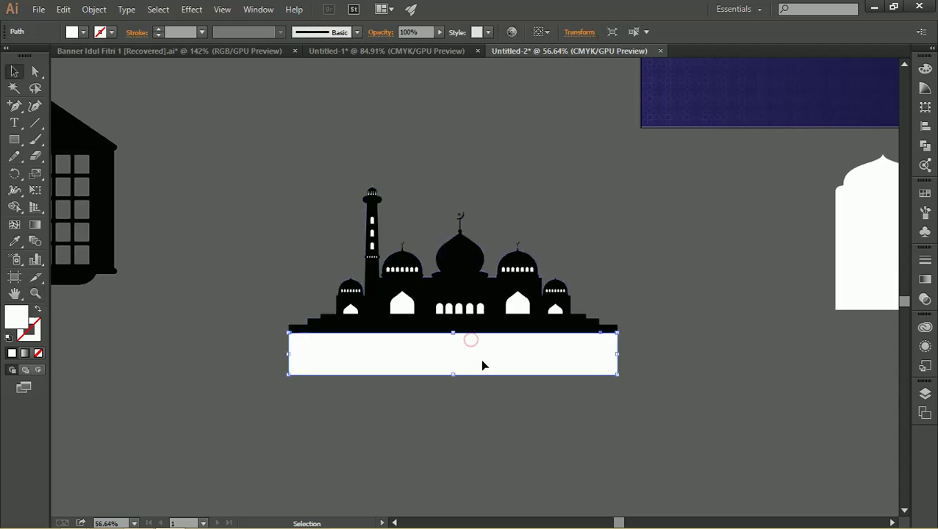
pyautogui.moveTo(479, 358); pyautogui.dragTo(476, 377)
pyautogui.press('Delete')
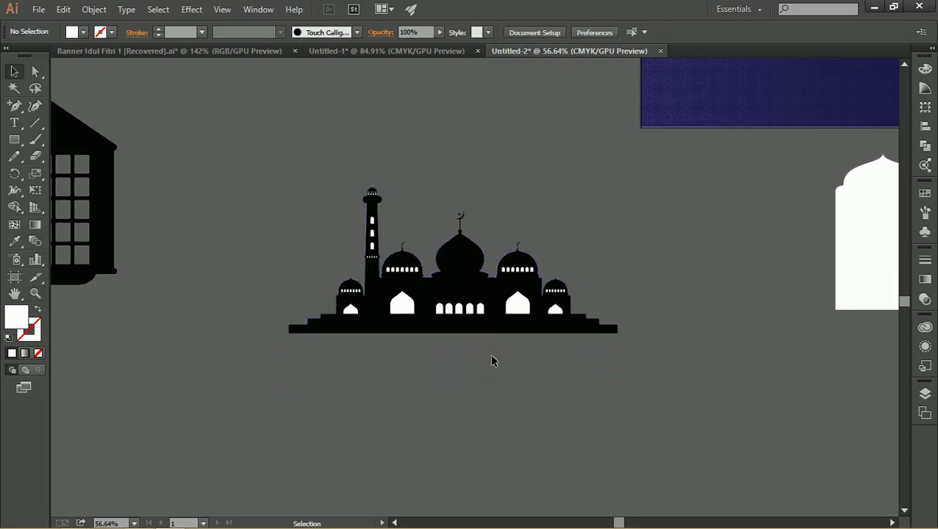
# Select all mosque shapes except the base strip and make them a compound path.
pyautogui.moveTo(469, 336); pyautogui.dragTo(465, 354)
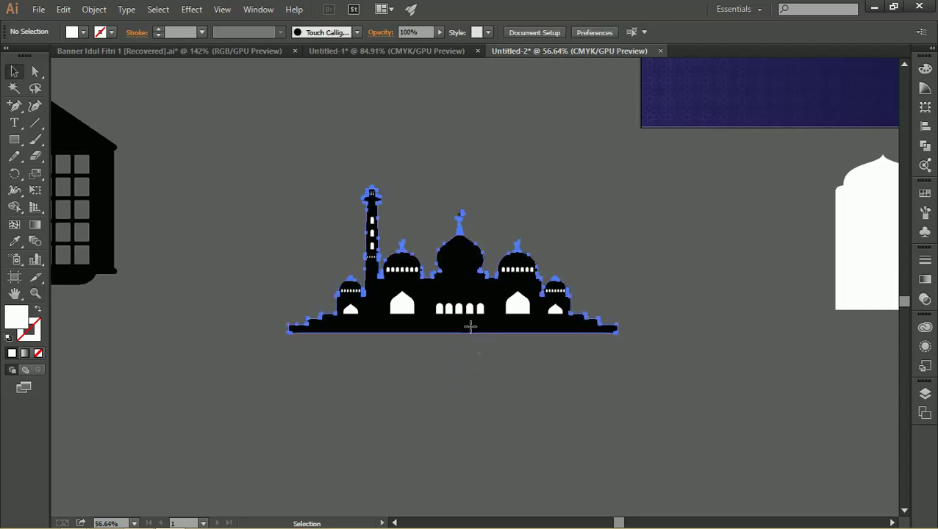
pyautogui.hotkey('ctrl', 'z')
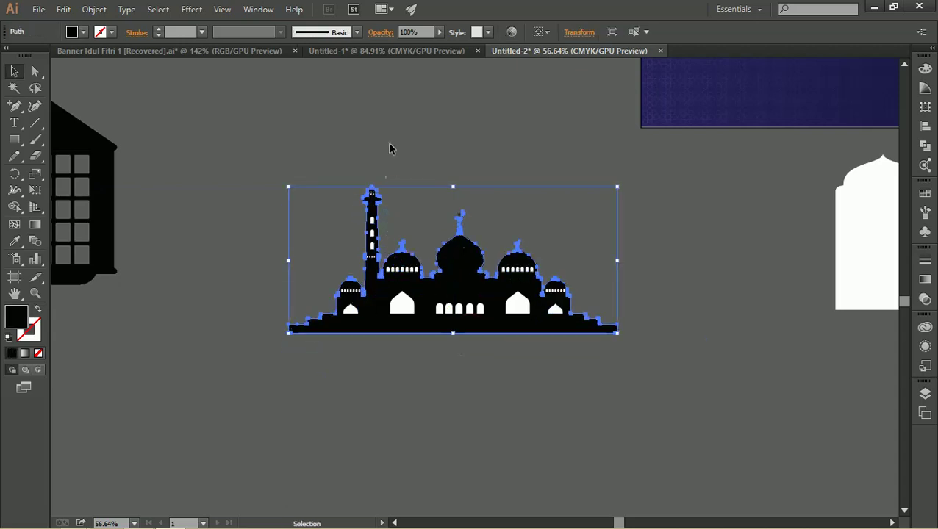
pyautogui.click(390, 144)
pyautogui.moveTo(392, 207); pyautogui.dragTo(434, 270)
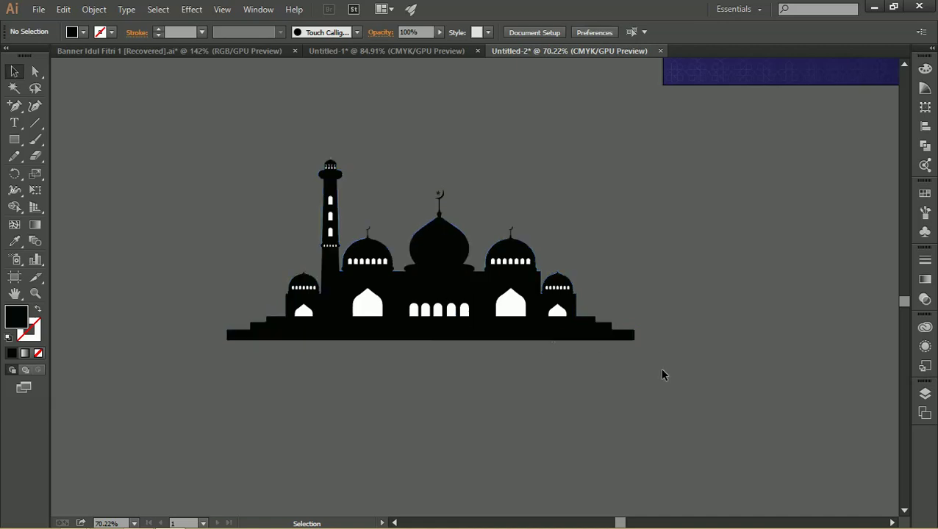
pyautogui.hotkey('ctrl', 'a')
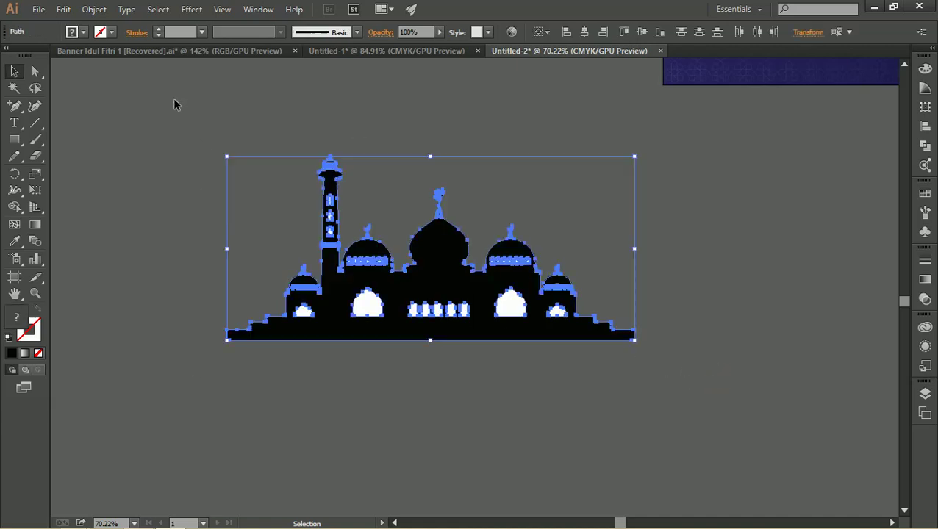
pyautogui.keyDown('shift'); pyautogui.click(489, 335); pyautogui.keyUp('shift')
pyautogui.moveTo(464, 314); pyautogui.dragTo(573, 281)
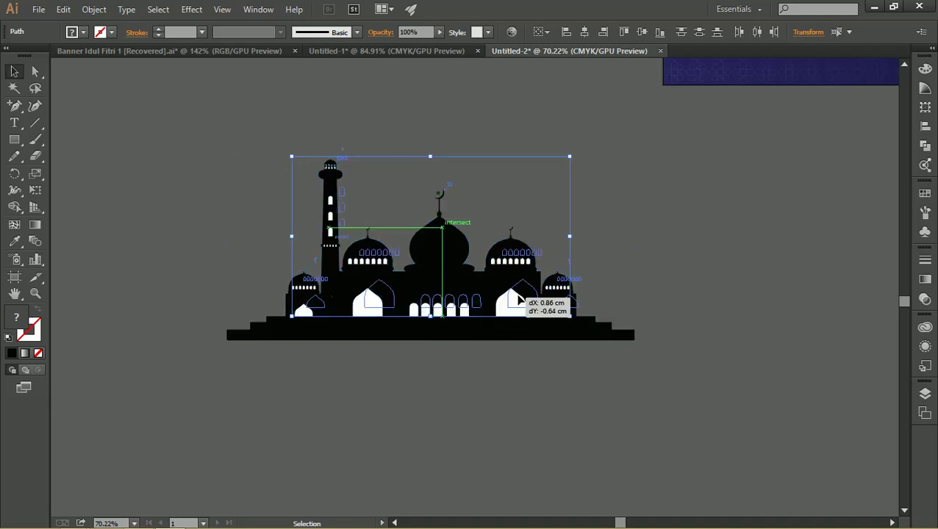
pyautogui.hotkey('ctrl', 'z')
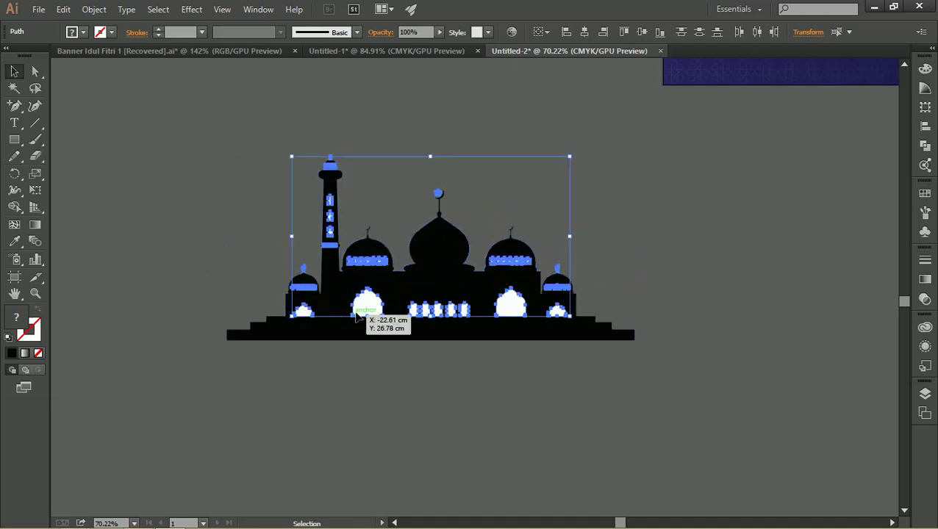
pyautogui.rightClick(367, 307)
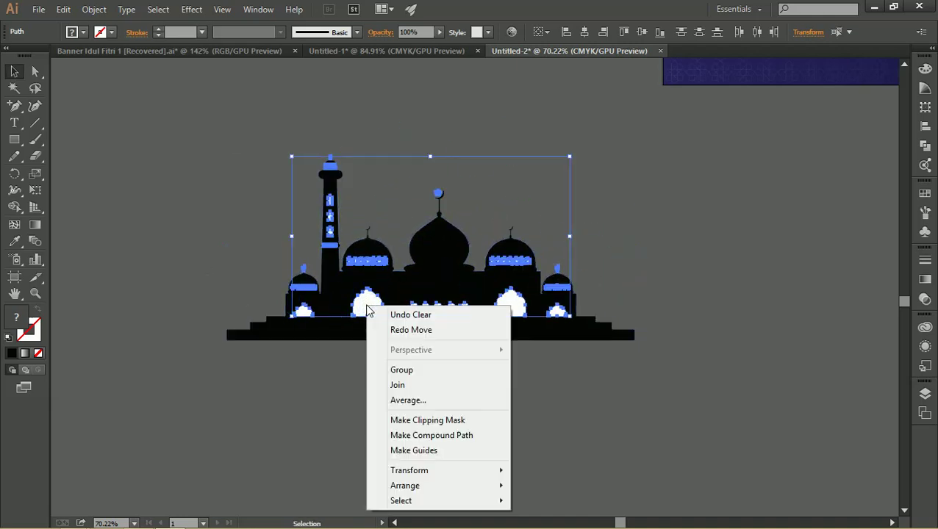
pyautogui.click(412, 435)
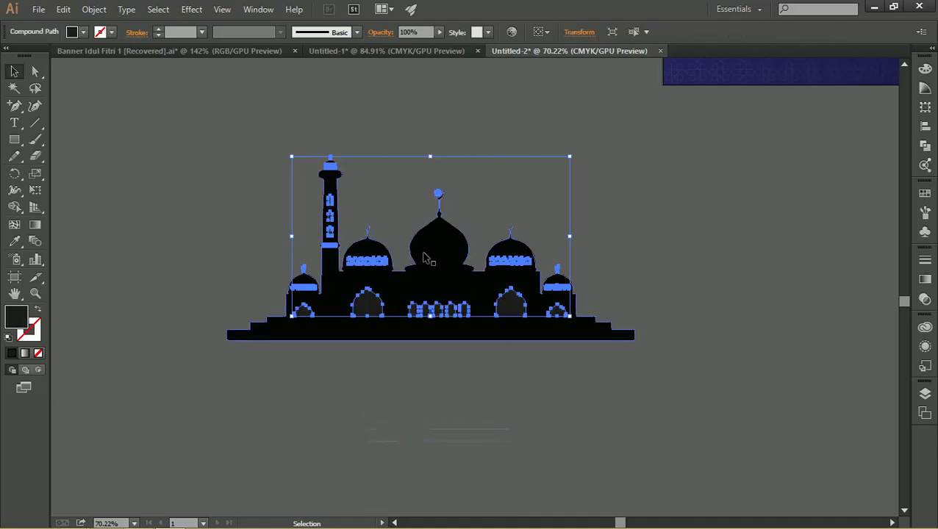
# Deselect the artwork, undo an accidental move, and zoom out.
pyautogui.click(644, 273)
pyautogui.moveTo(515, 313); pyautogui.dragTo(484, 312)
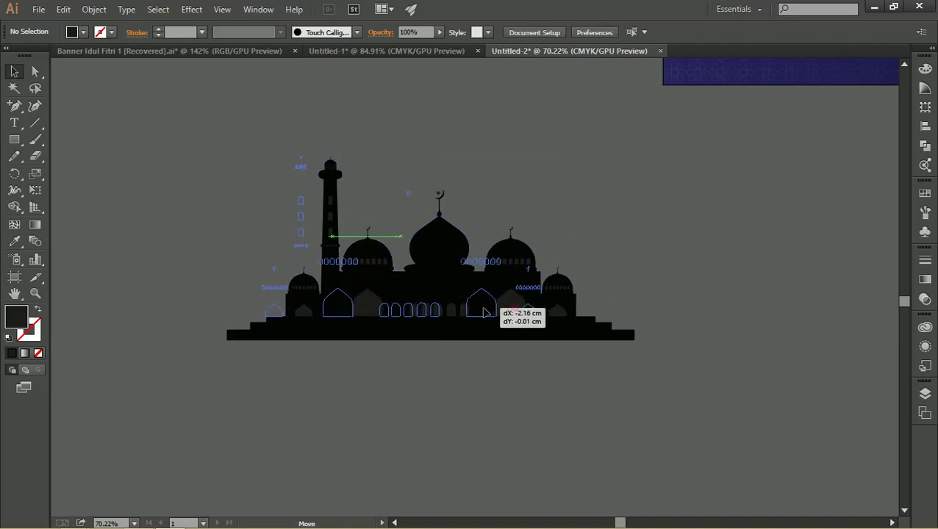
pyautogui.click(631, 287)
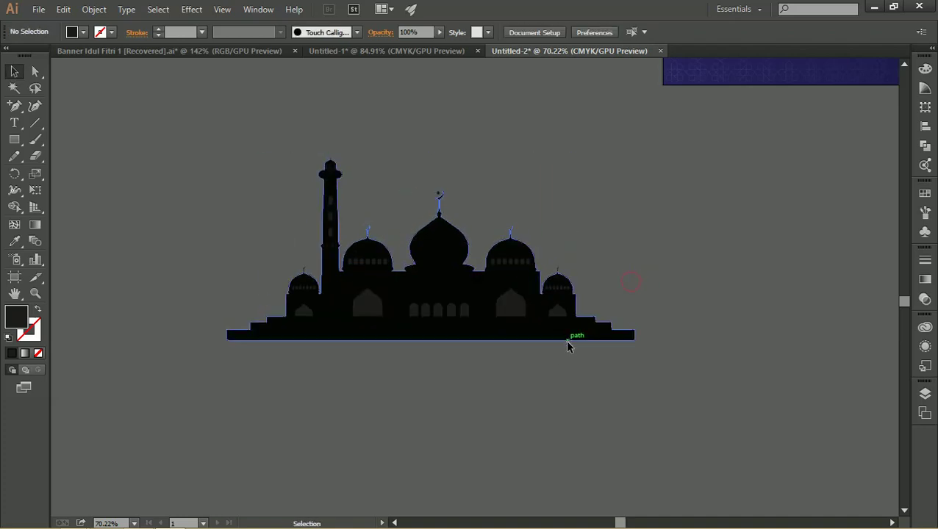
pyautogui.moveTo(569, 340); pyautogui.dragTo(555, 349)
pyautogui.hotkey('ctrl', 'z')
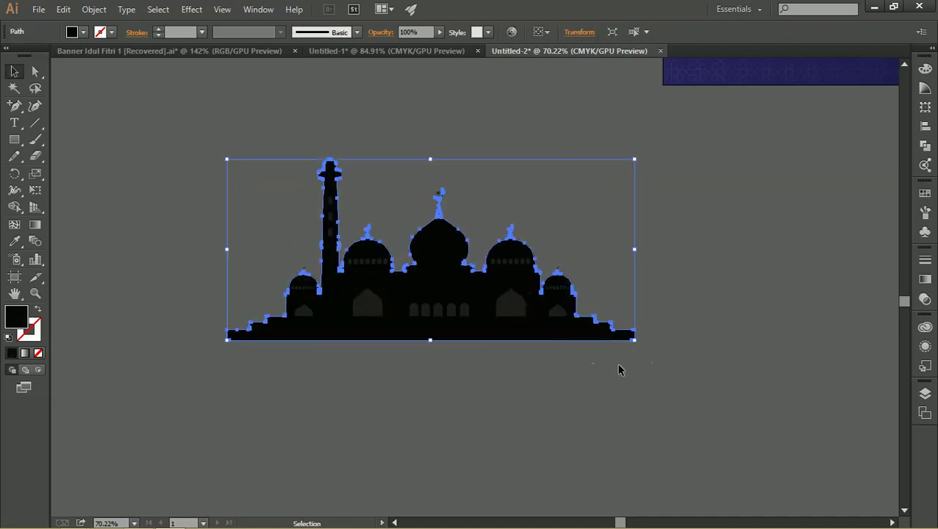
pyautogui.press('z')
pyautogui.scroll(-3, 555, 288)
# Fill the windows-and-arches compound path with golden #F3B43E.
pyautogui.moveTo(560, 295); pyautogui.dragTo(453, 286)
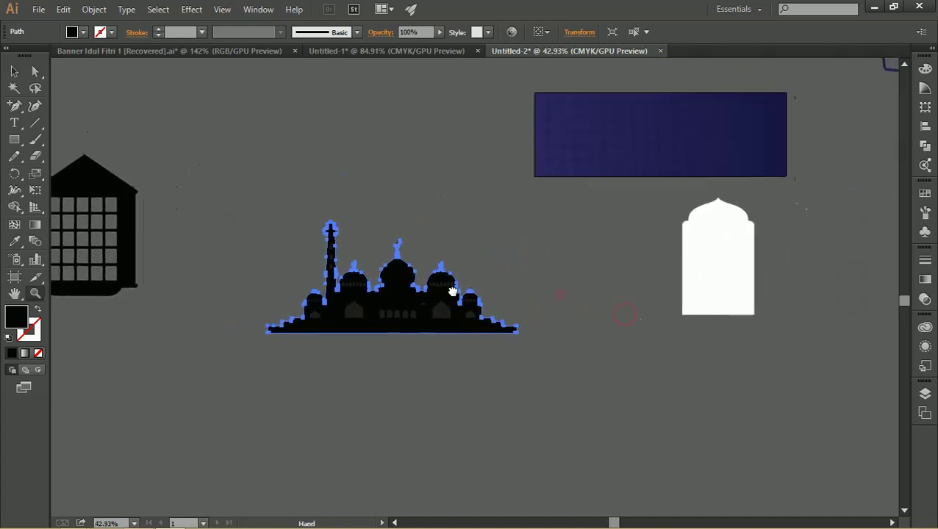
pyautogui.press('v')
pyautogui.click(445, 294)
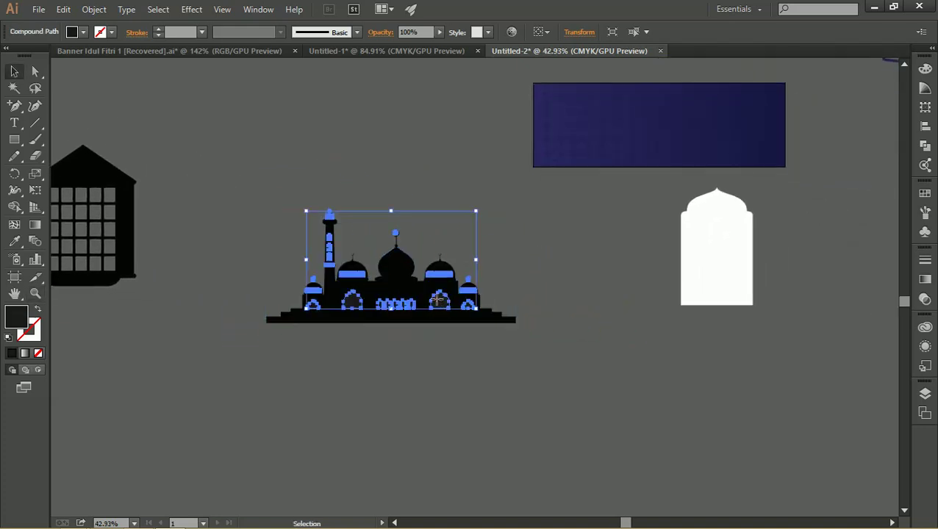
pyautogui.doubleClick(17, 321)
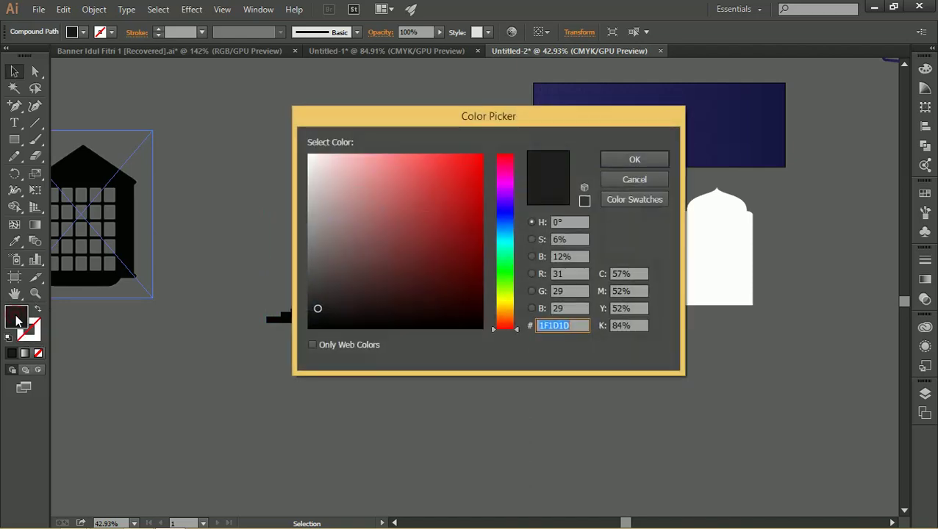
pyautogui.rightClick(551, 325)
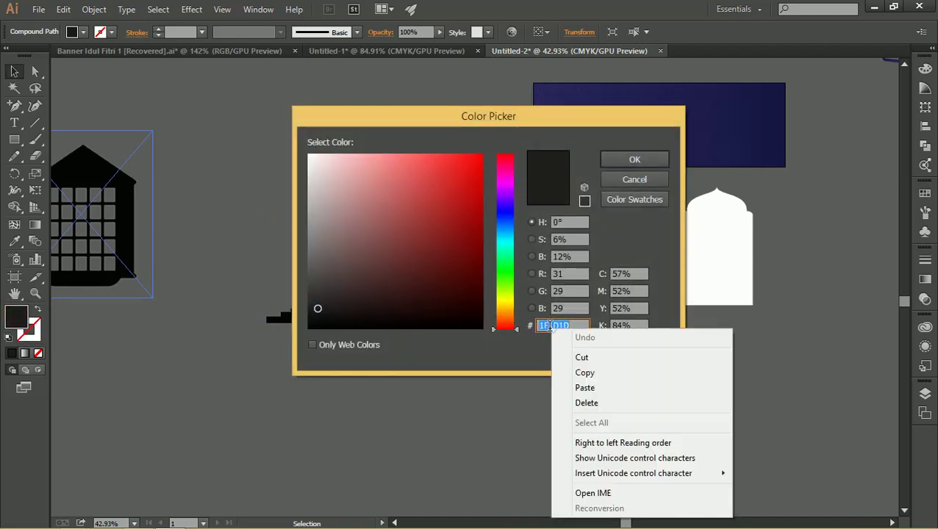
pyautogui.click(588, 388)
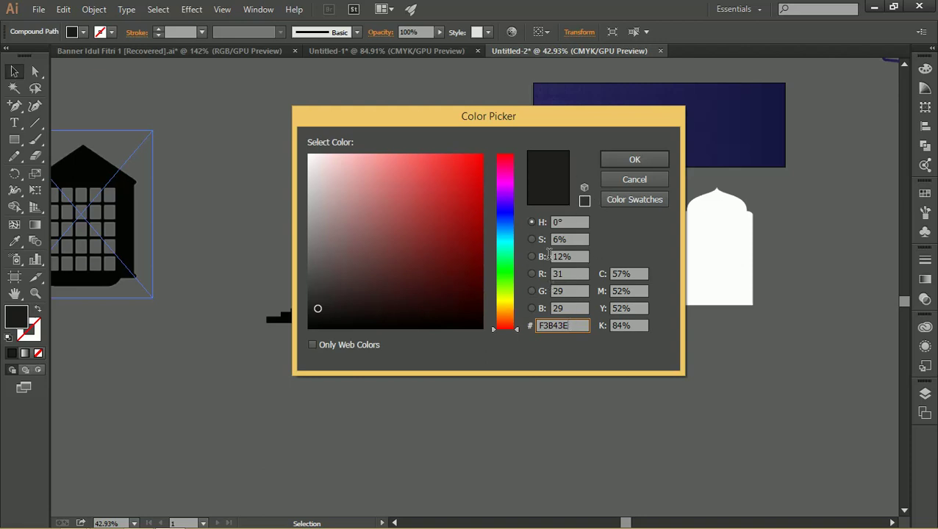
pyautogui.click(573, 309)
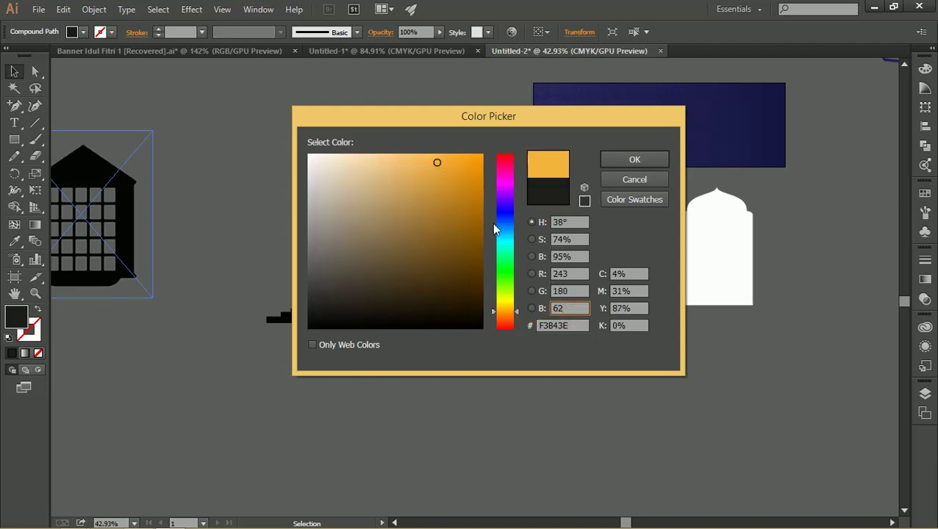
pyautogui.click(608, 163)
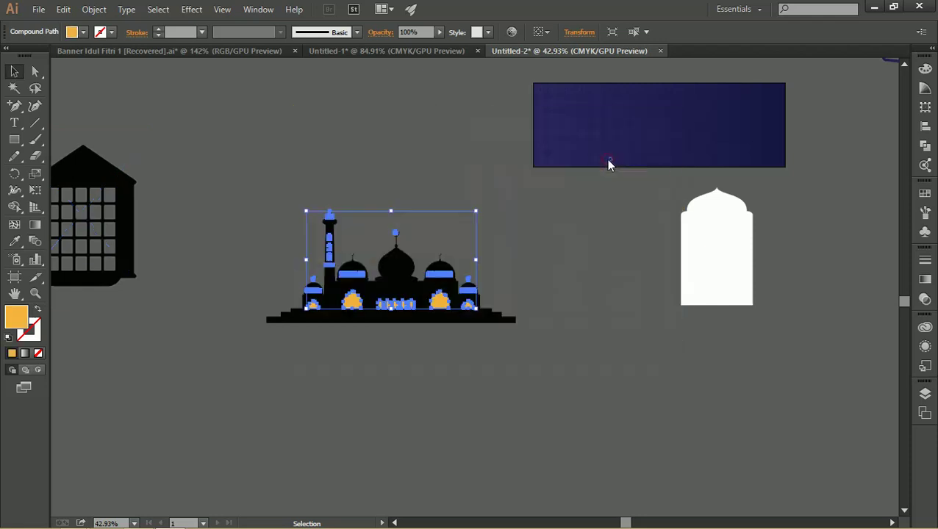
pyautogui.click(258, 118)
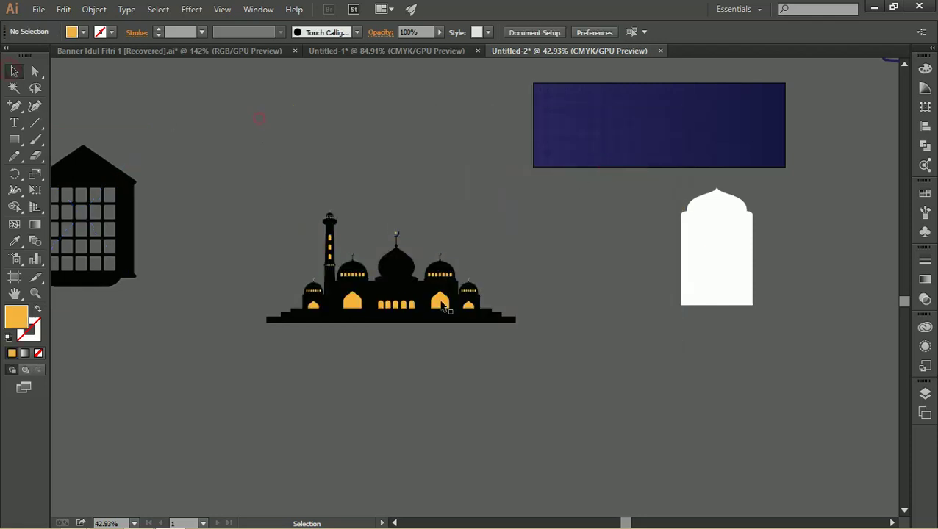
# Eyedrop the navy banner rectangle's colour onto the mosque silhouette.
pyautogui.click(506, 322)
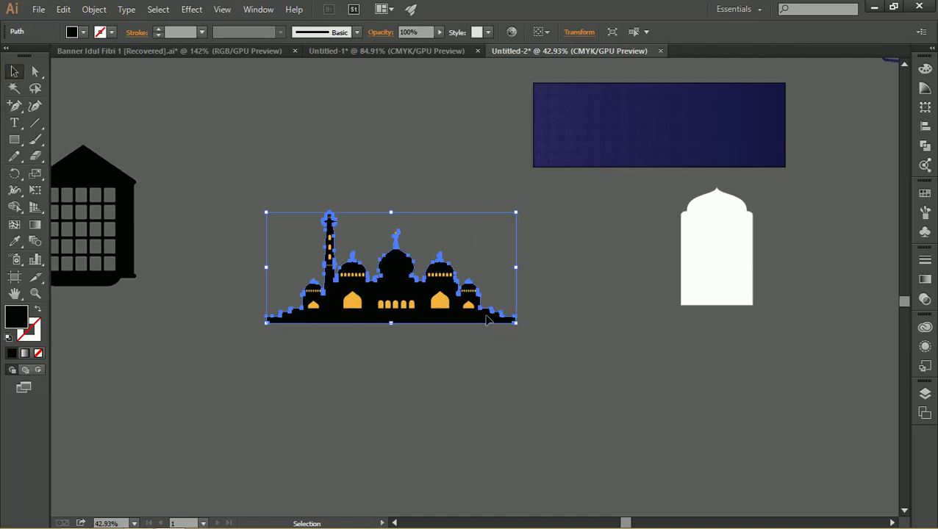
pyautogui.click(14, 241)
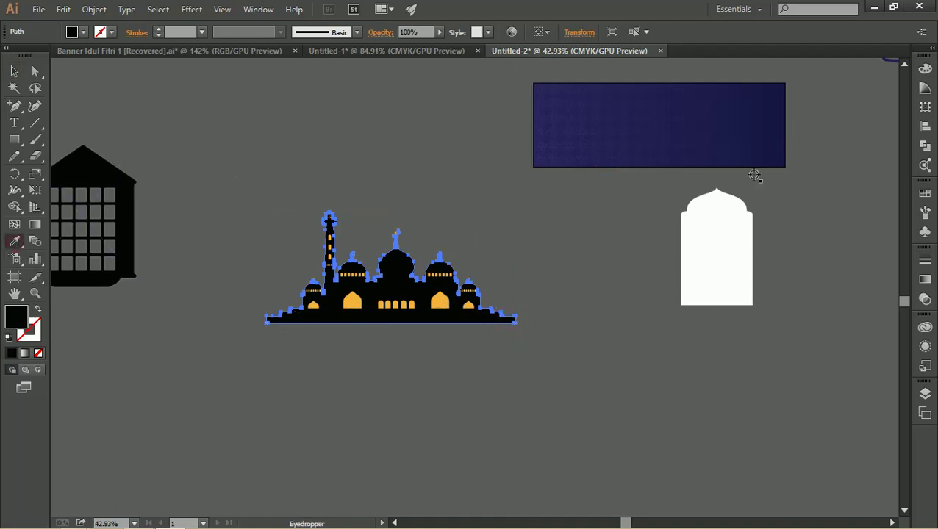
pyautogui.click(780, 110)
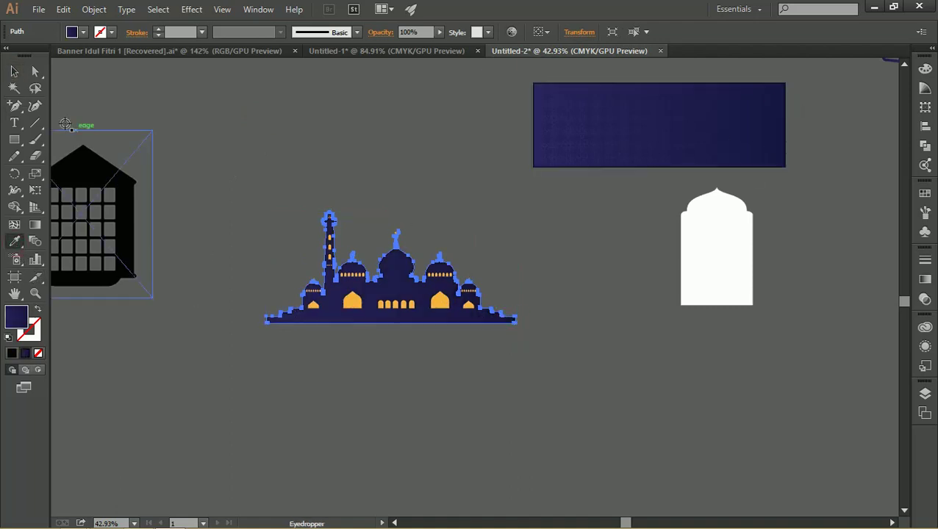
pyautogui.click(12, 72)
pyautogui.click(250, 144)
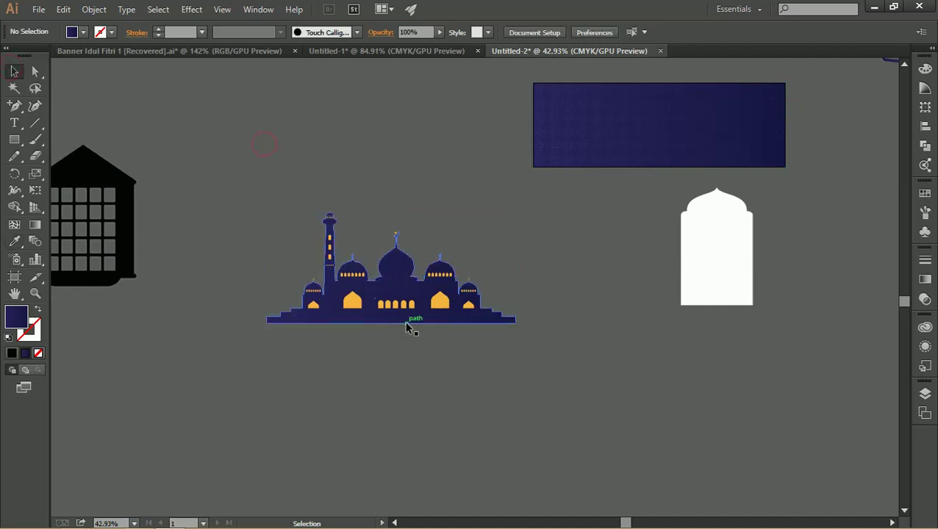
pyautogui.click(428, 322)
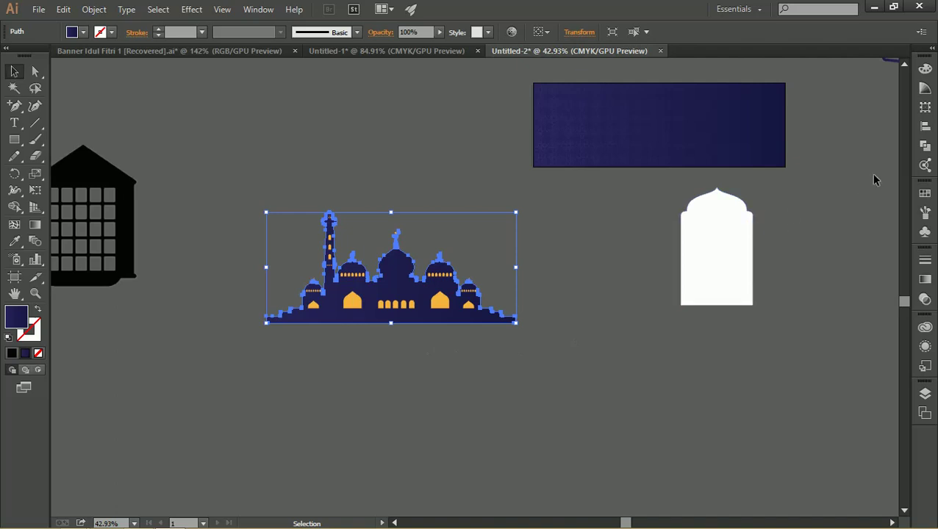
# Reposition the mosque gradient's right stop and remove the leftmost stop.
pyautogui.click(925, 279)
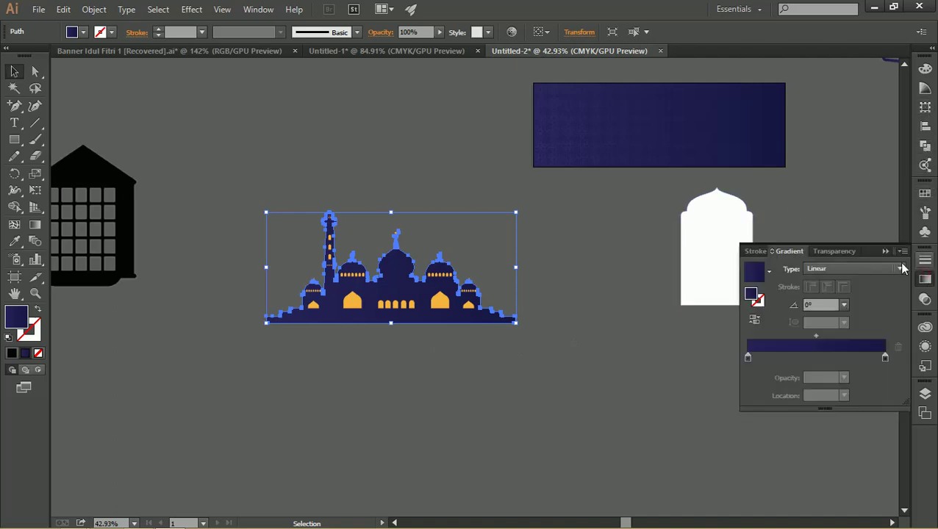
pyautogui.doubleClick(885, 358)
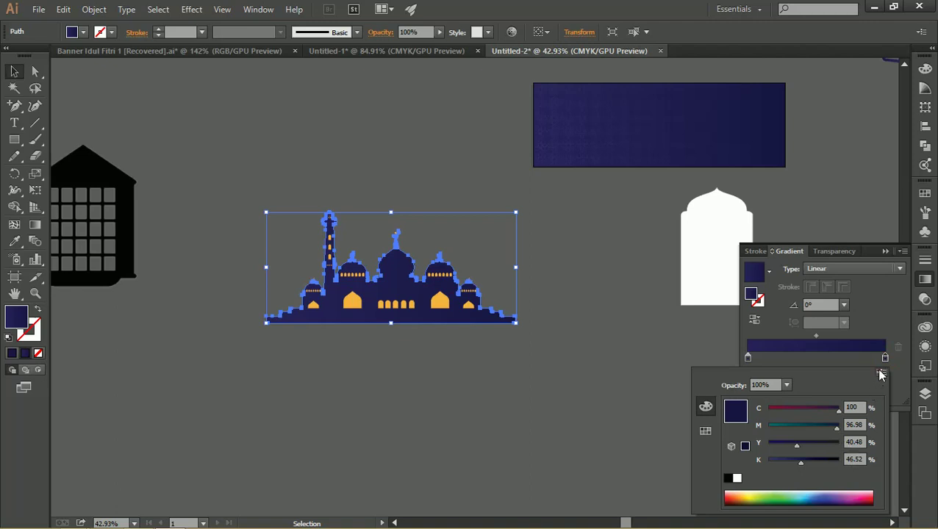
pyautogui.click(881, 375)
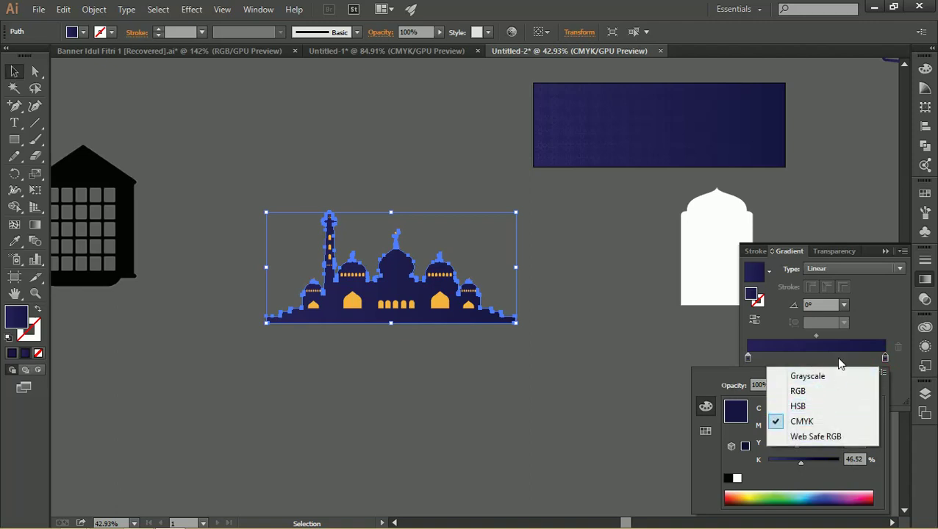
pyautogui.click(868, 329)
pyautogui.moveTo(884, 359); pyautogui.dragTo(832, 358)
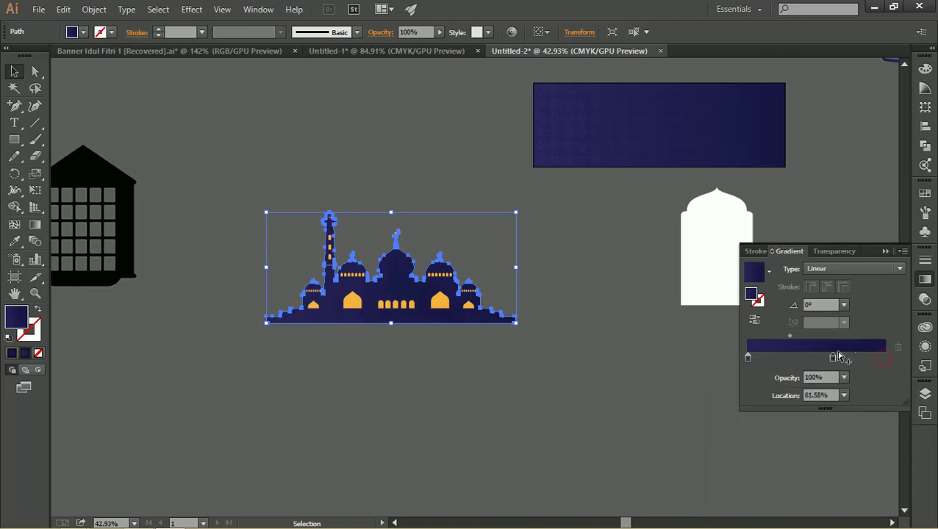
pyautogui.click(783, 358)
pyautogui.click(748, 358)
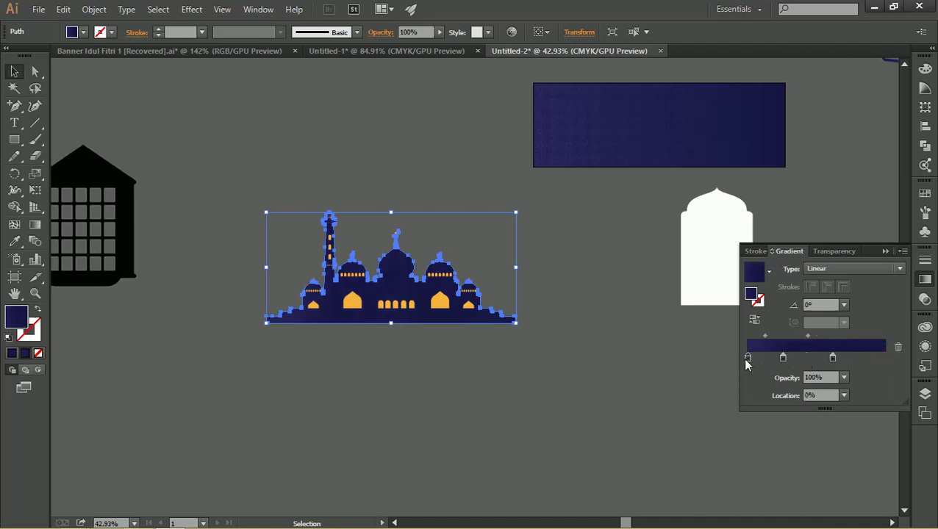
pyautogui.click(897, 347)
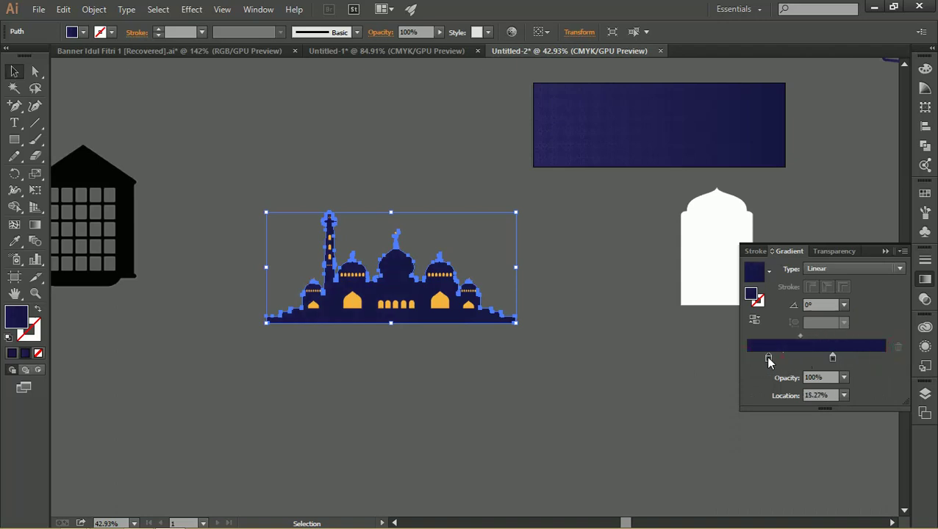
# Darken the right stop to K 71, delete the extra stop, and keep two end stops.
pyautogui.moveTo(833, 358); pyautogui.dragTo(894, 358)
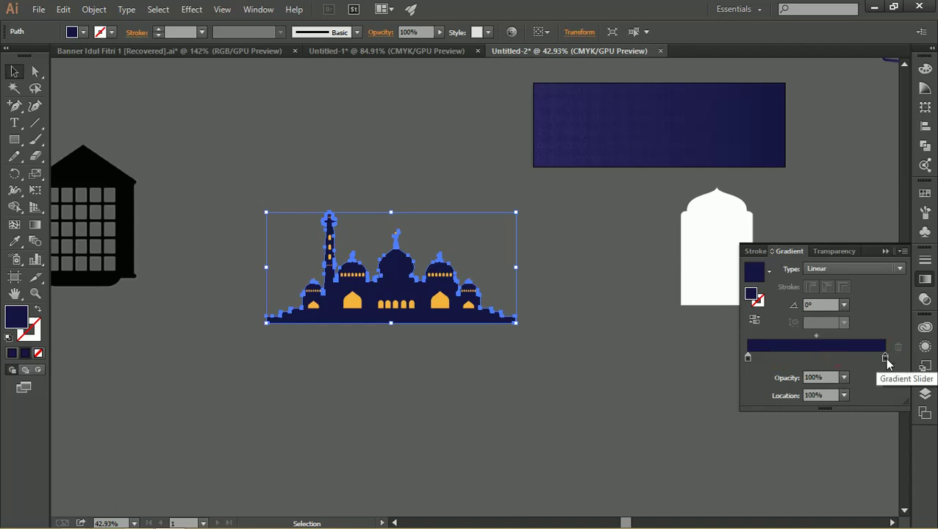
pyautogui.doubleClick(886, 359)
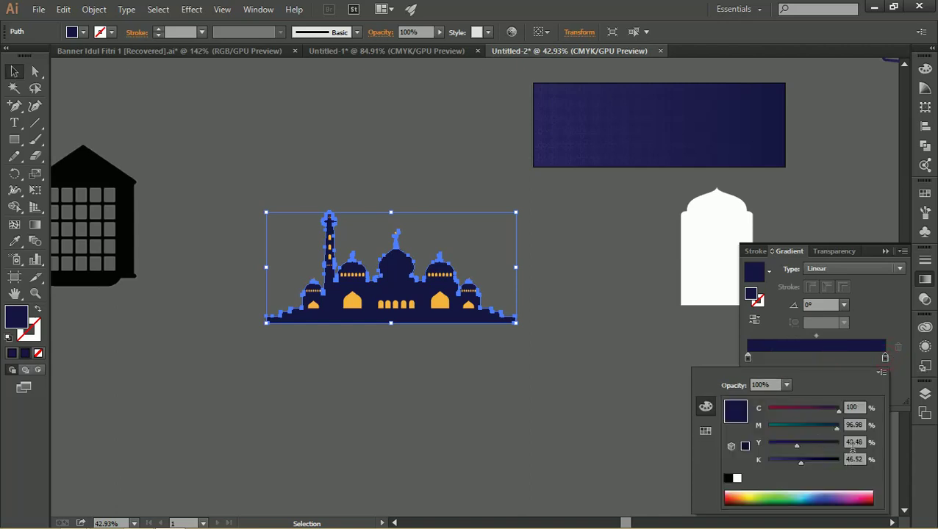
pyautogui.moveTo(801, 462); pyautogui.dragTo(817, 462)
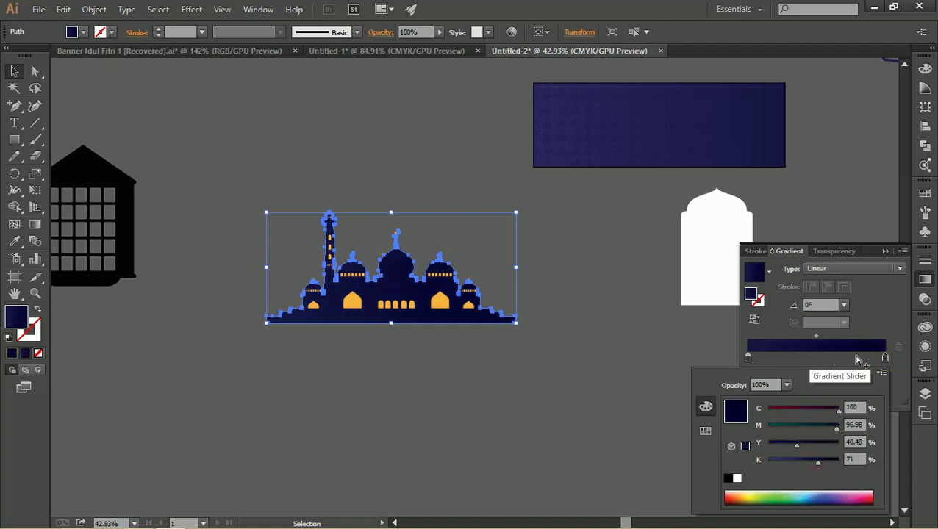
pyautogui.moveTo(885, 358); pyautogui.dragTo(851, 360)
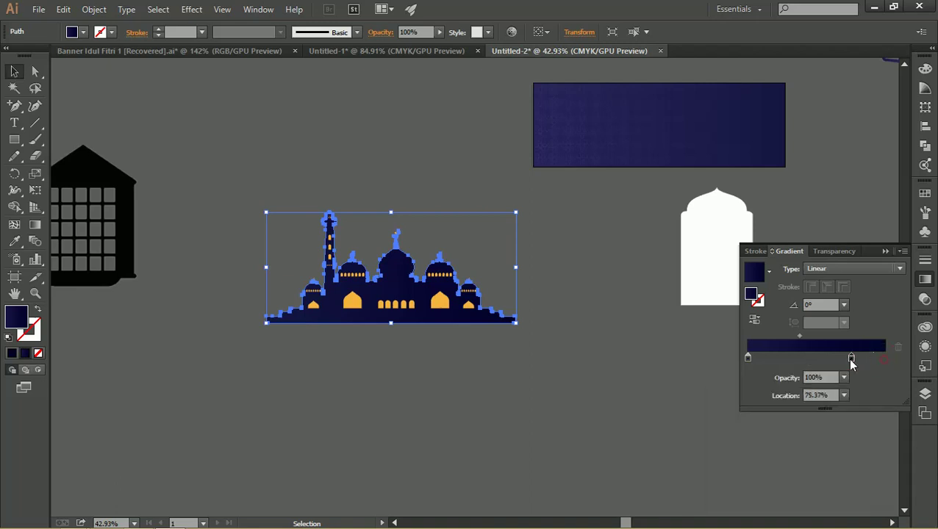
pyautogui.click(773, 358)
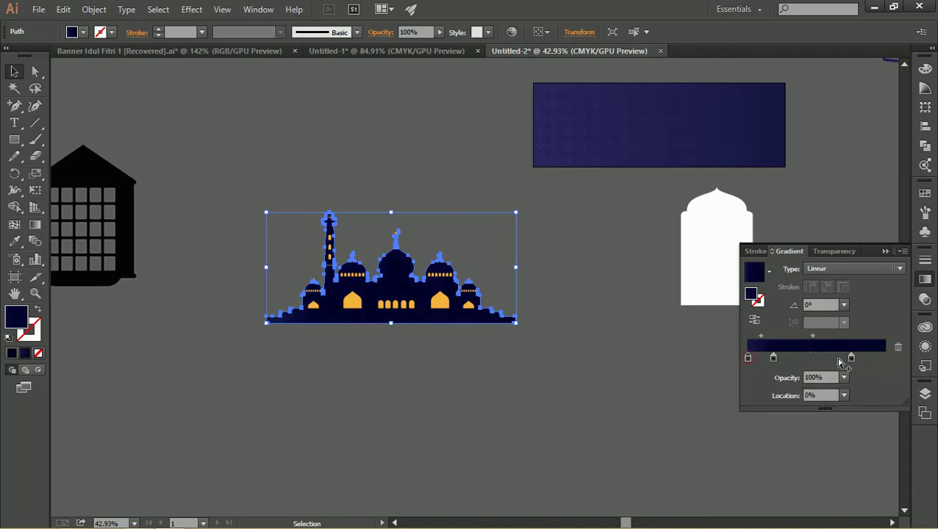
pyautogui.click(899, 347)
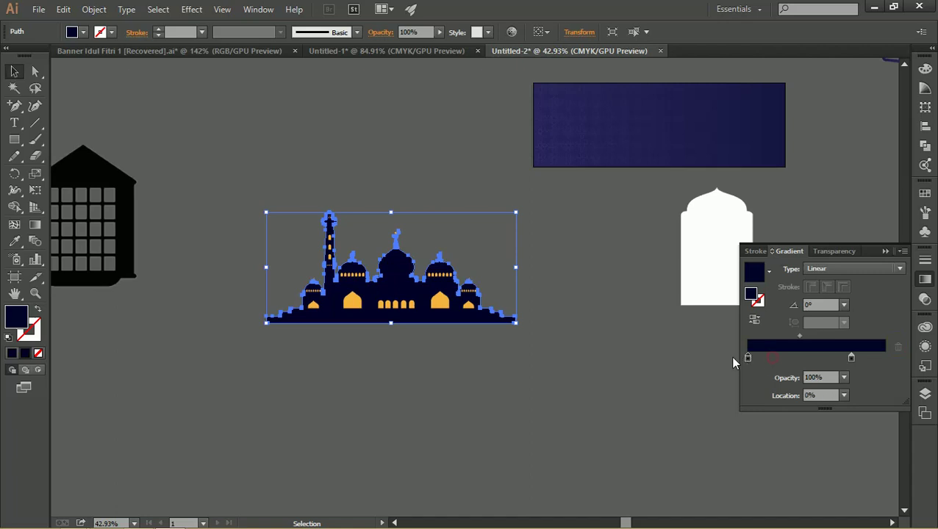
pyautogui.moveTo(853, 359); pyautogui.dragTo(910, 353)
pyautogui.click(586, 286)
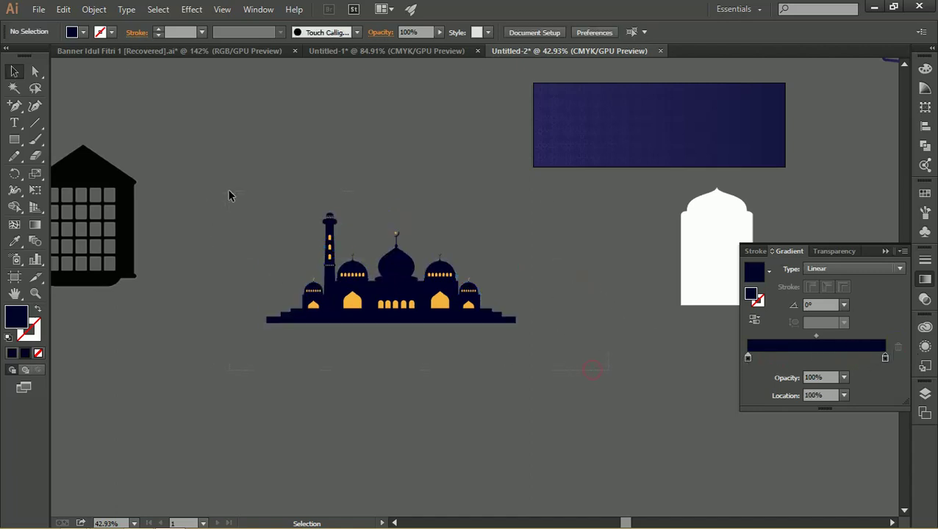
pyautogui.click(328, 219)
# Shrink the mosque silhouette and Alt-drag a copy beside the large arch.
pyautogui.press('z')
pyautogui.moveTo(362, 220)
pyautogui.mouseDown()
pyautogui.moveTo(310, 233)
pyautogui.moveTo(327, 248)
pyautogui.mouseUp()
pyautogui.keyDown('ctrl'); pyautogui.click(337, 246); pyautogui.keyUp('ctrl')
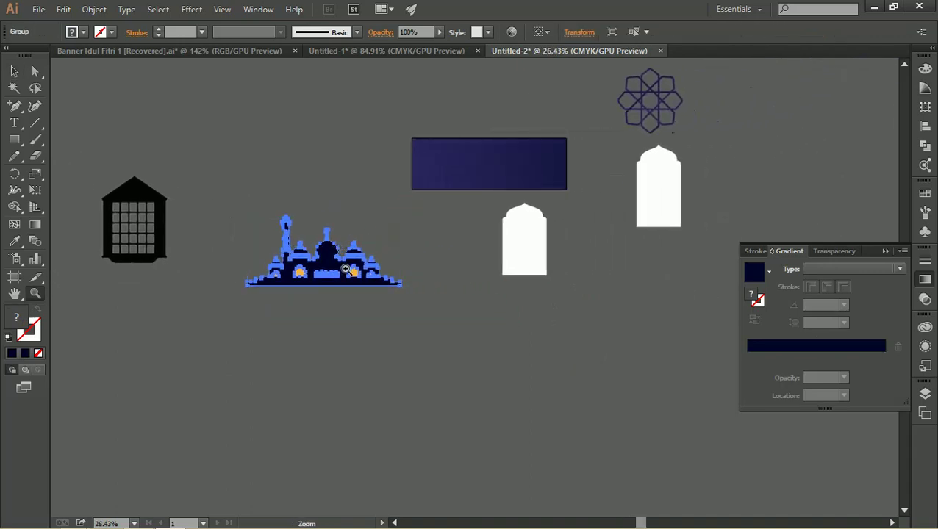
pyautogui.press('v')
pyautogui.moveTo(245, 286); pyautogui.dragTo(339, 271)
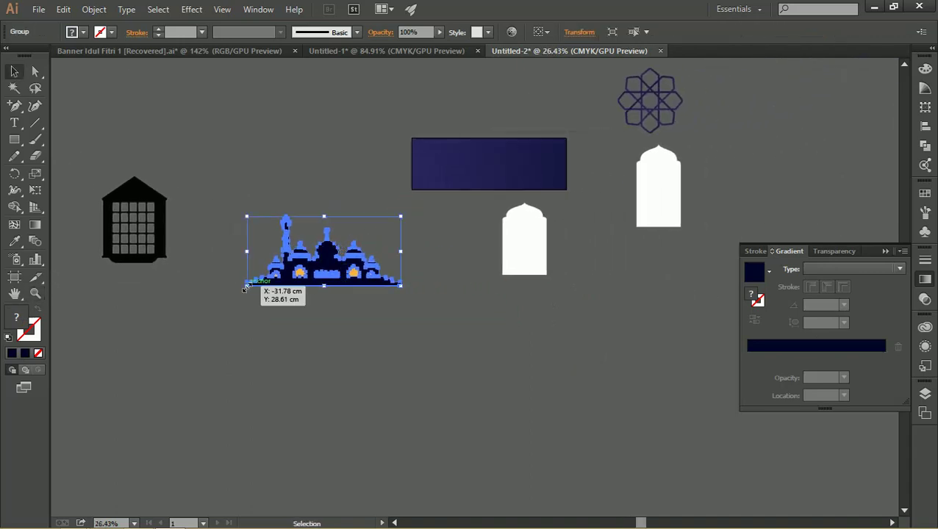
pyautogui.click(339, 270)
pyautogui.moveTo(373, 242)
pyautogui.mouseDown()
pyautogui.moveTo(436, 281)
pyautogui.moveTo(732, 178)
pyautogui.mouseUp()
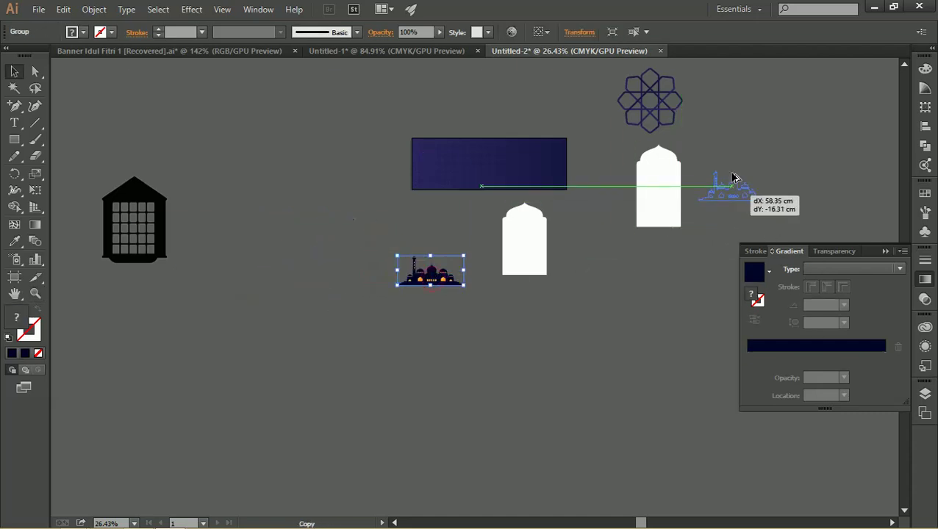
# Move one mosque copy onto the lower part of the small white arch.
pyautogui.scroll(3, 506, 272)
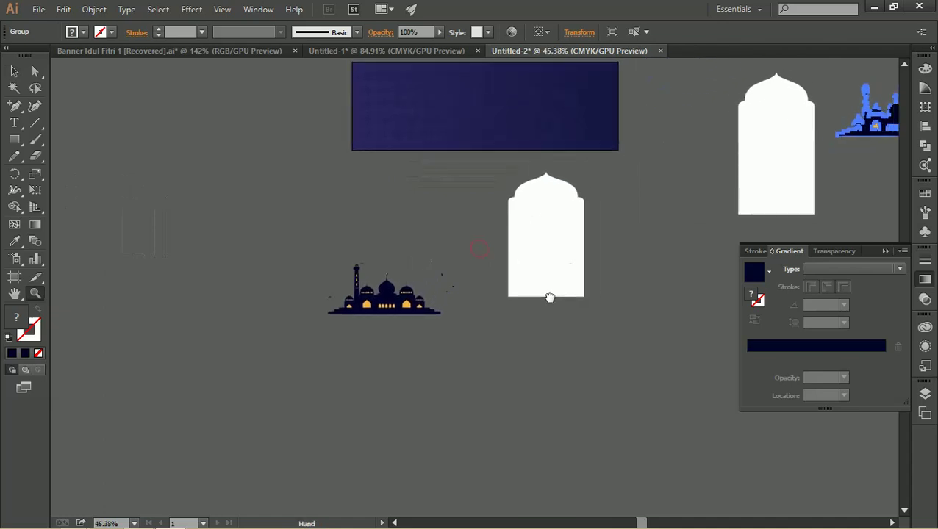
pyautogui.moveTo(548, 297); pyautogui.dragTo(440, 279)
pyautogui.moveTo(272, 284); pyautogui.dragTo(436, 263)
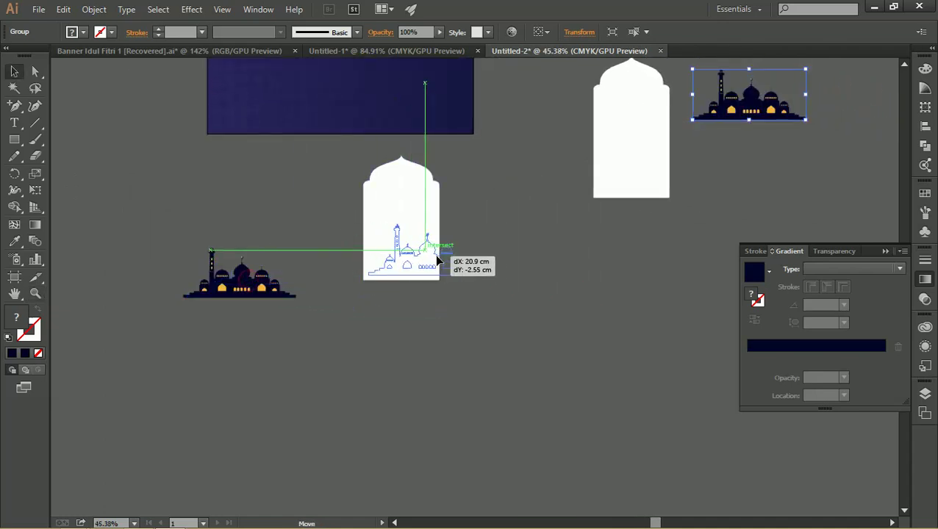
pyautogui.press('z')
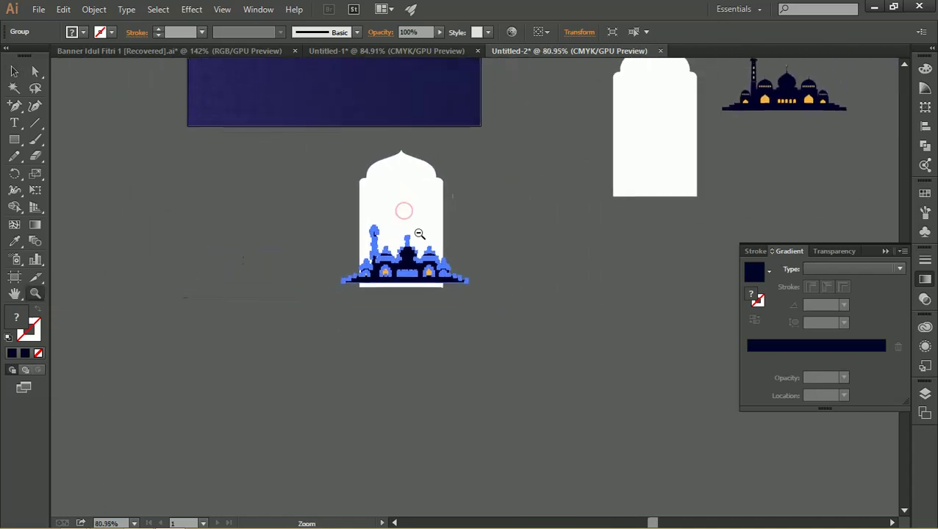
pyautogui.moveTo(405, 212); pyautogui.dragTo(480, 284)
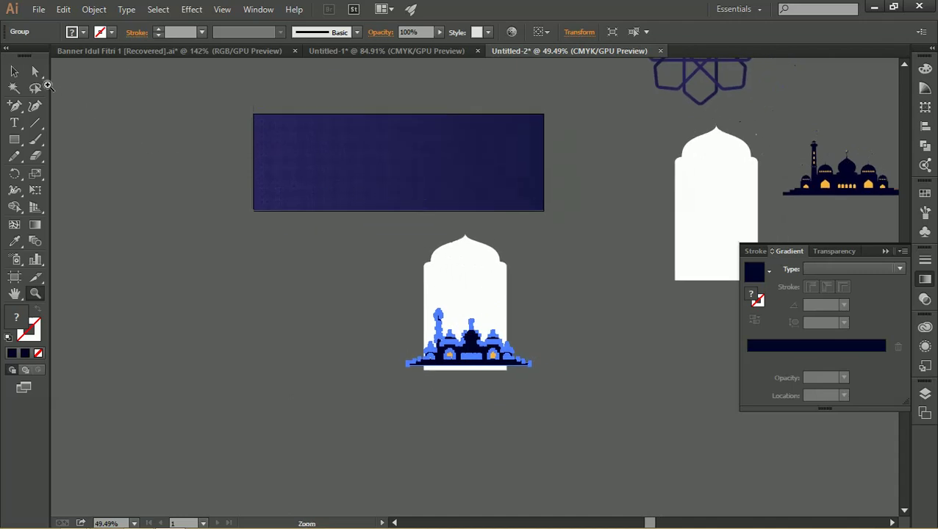
# Bottom-align the mosque with the small white arch using Vertical Align Bottom.
pyautogui.click(15, 71)
pyautogui.click(455, 298)
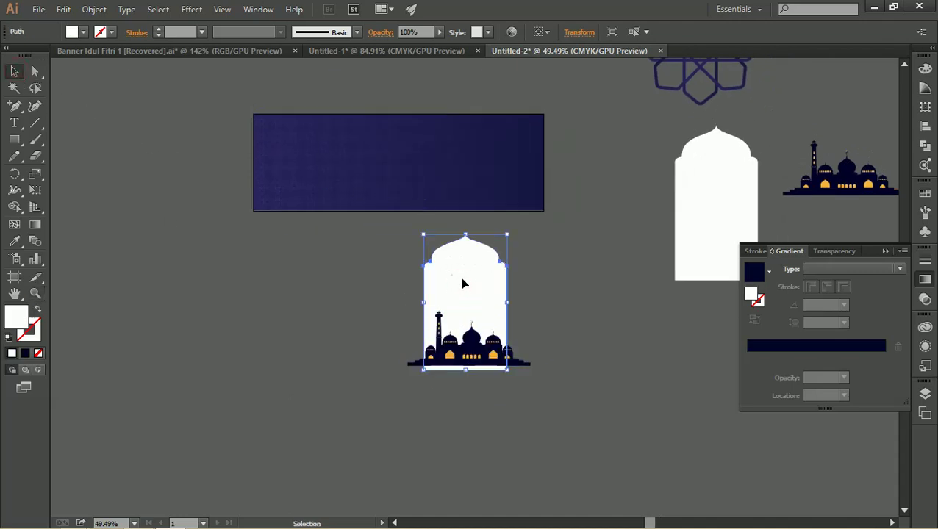
pyautogui.keyDown('shift'); pyautogui.click(484, 337); pyautogui.keyUp('shift')
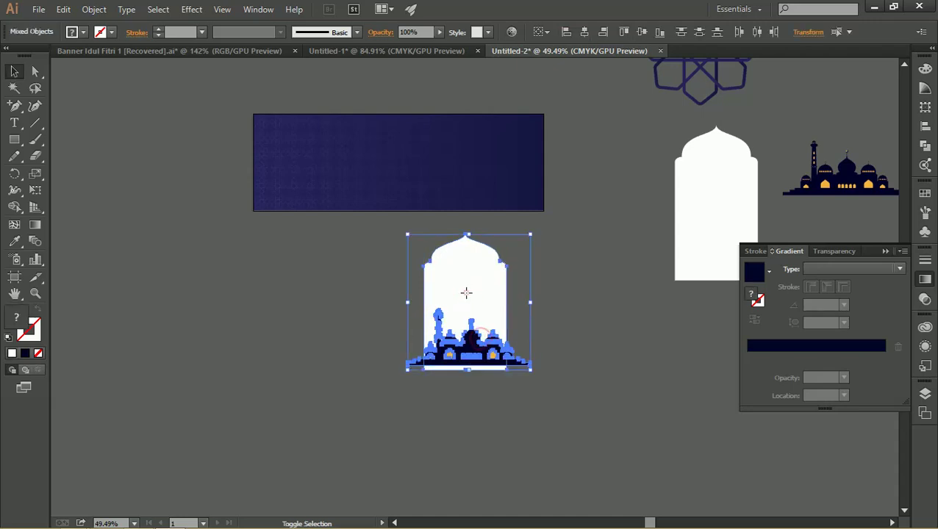
pyautogui.click(545, 32)
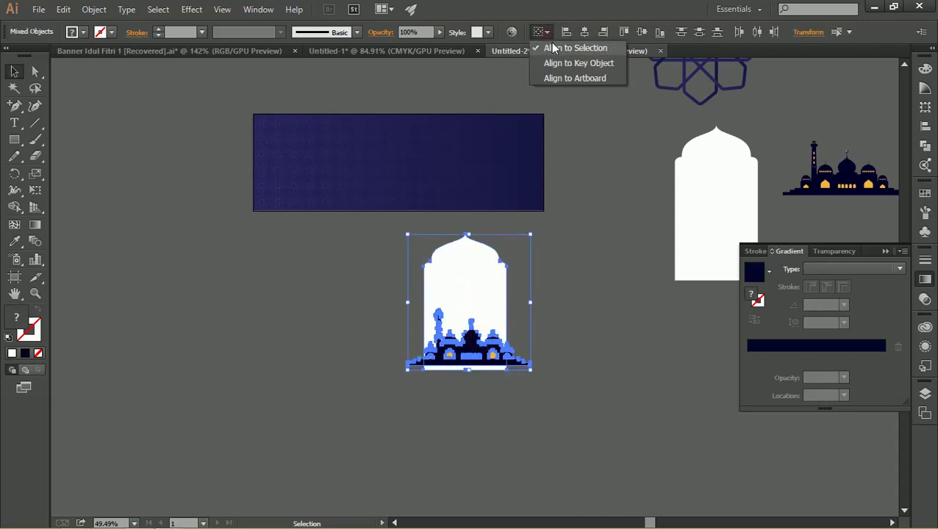
pyautogui.click(659, 32)
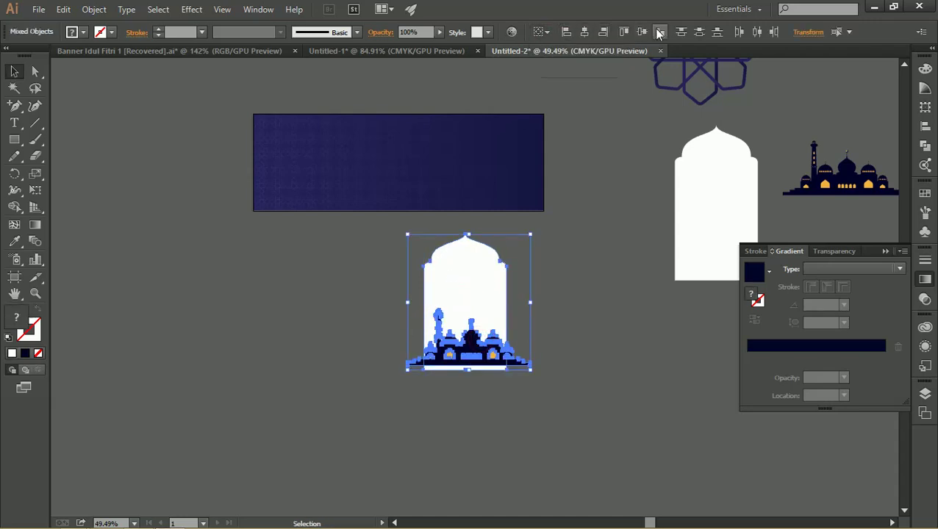
pyautogui.click(594, 221)
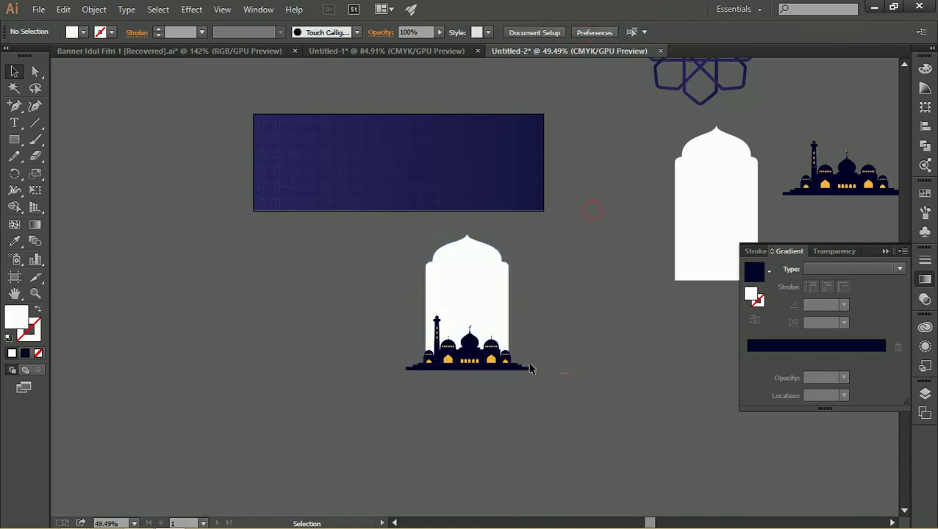
# Move the arch and mosque onto the banner's right end, scaled to fit.
pyautogui.moveTo(531, 369); pyautogui.dragTo(478, 346)
pyautogui.moveTo(508, 291); pyautogui.dragTo(530, 157)
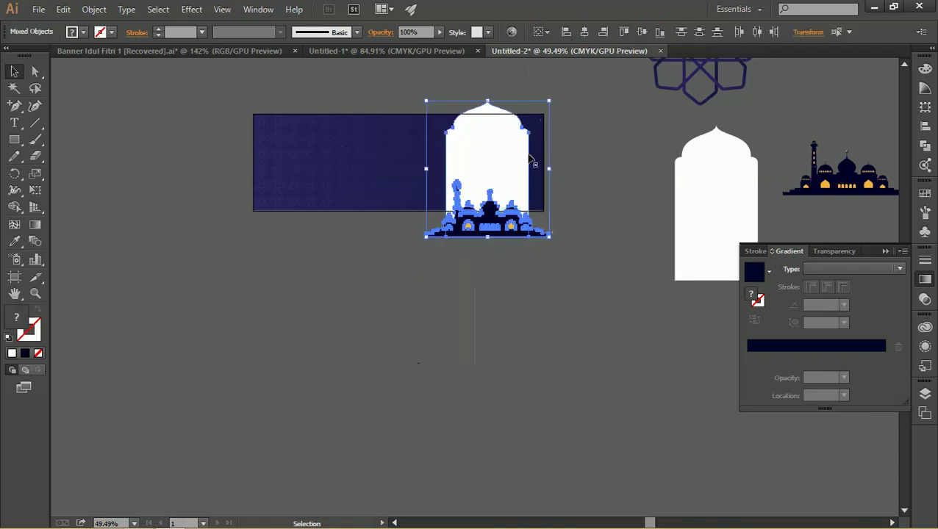
pyautogui.moveTo(549, 102); pyautogui.dragTo(506, 148)
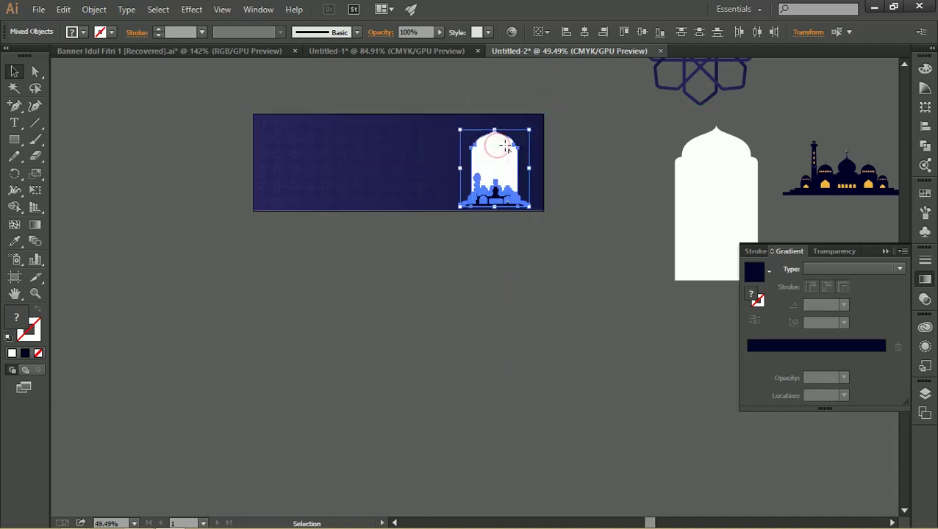
pyautogui.press('z')
pyautogui.moveTo(454, 127); pyautogui.dragTo(609, 208)
# Adjust the white arch's width to fit around the mosque.
pyautogui.press('v')
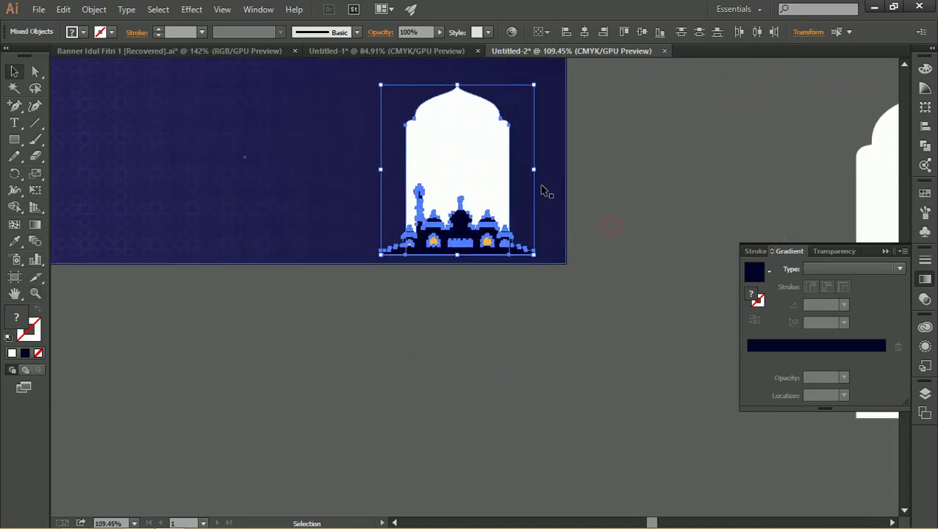
pyautogui.click(682, 156)
pyautogui.click(496, 129)
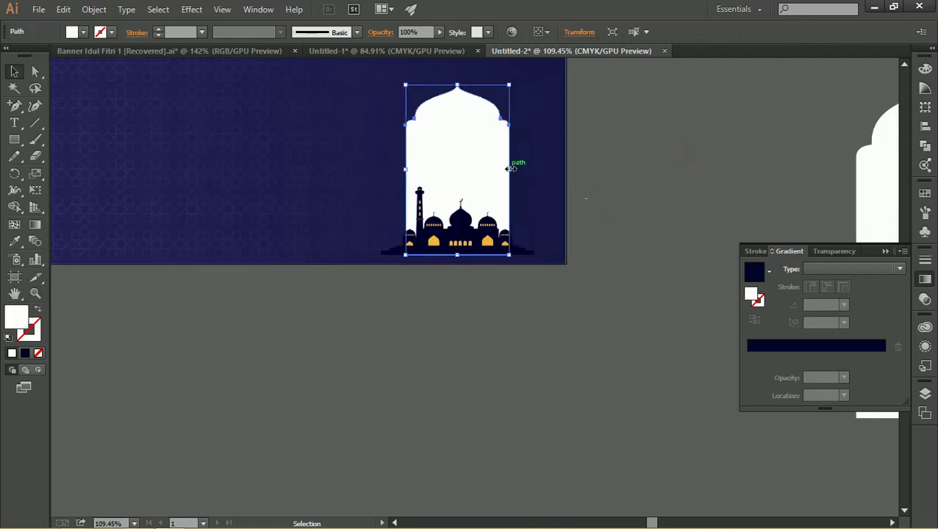
pyautogui.moveTo(509, 169)
pyautogui.mouseDown()
pyautogui.moveTo(528, 169)
pyautogui.moveTo(519, 172)
pyautogui.mouseUp()
pyautogui.click(614, 178)
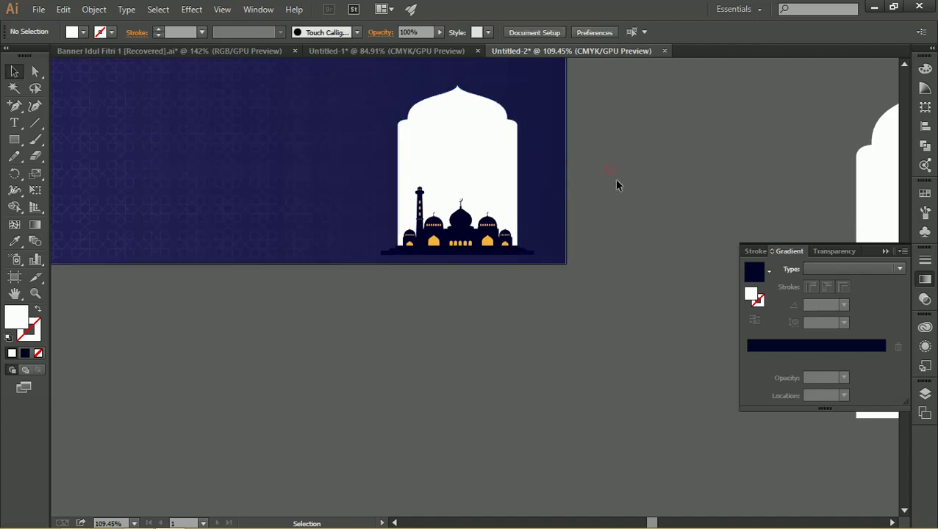
pyautogui.moveTo(618, 184); pyautogui.dragTo(657, 266)
# Make the arch taller toward the banner top and widen its left side.
pyautogui.click(544, 192)
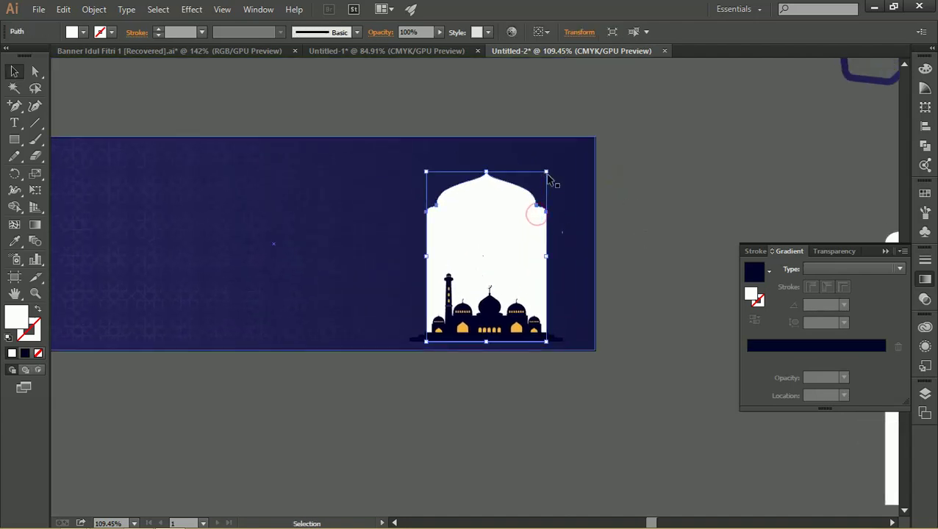
pyautogui.moveTo(546, 165); pyautogui.dragTo(557, 142)
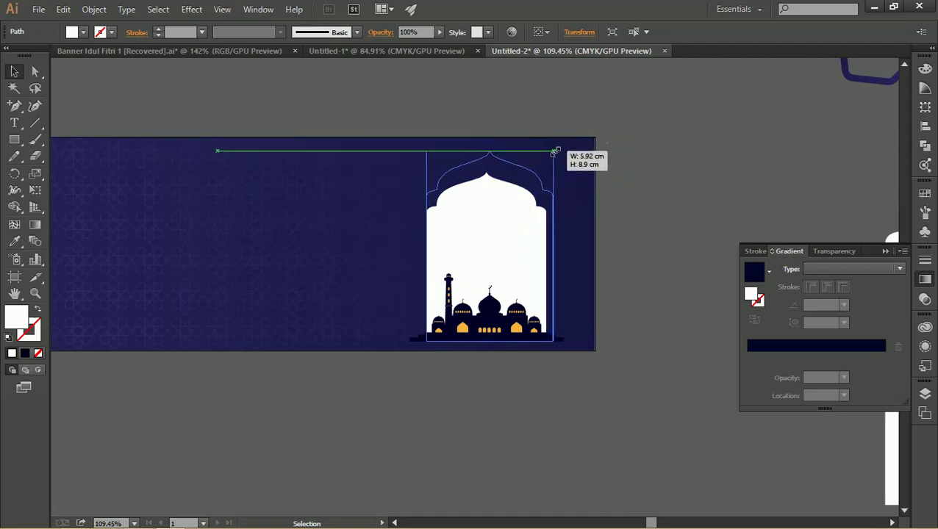
pyautogui.moveTo(556, 142); pyautogui.dragTo(554, 147)
pyautogui.click(657, 186)
pyautogui.click(500, 304)
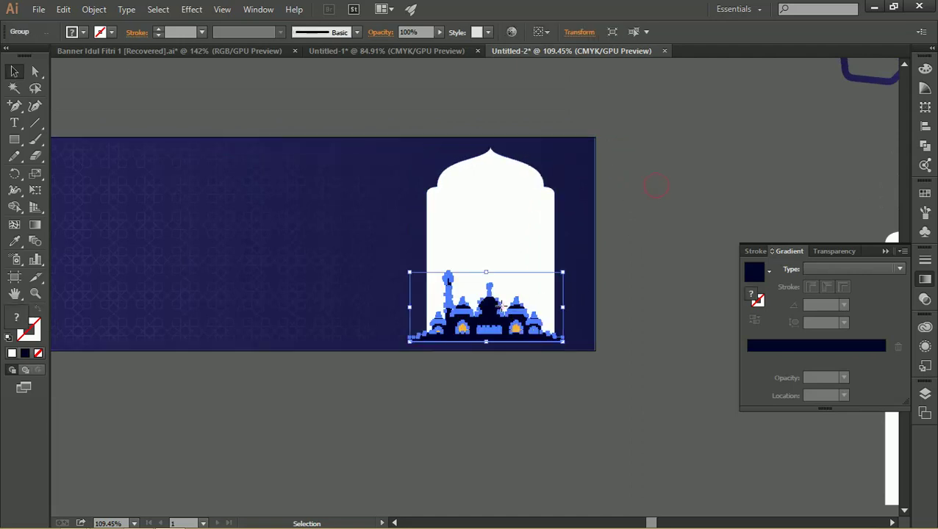
pyautogui.click(524, 195)
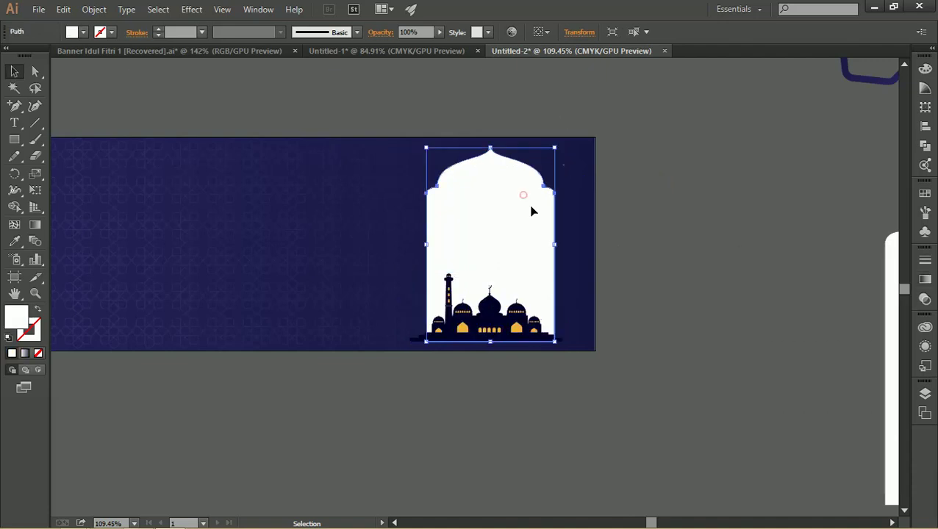
pyautogui.moveTo(429, 247); pyautogui.dragTo(419, 247)
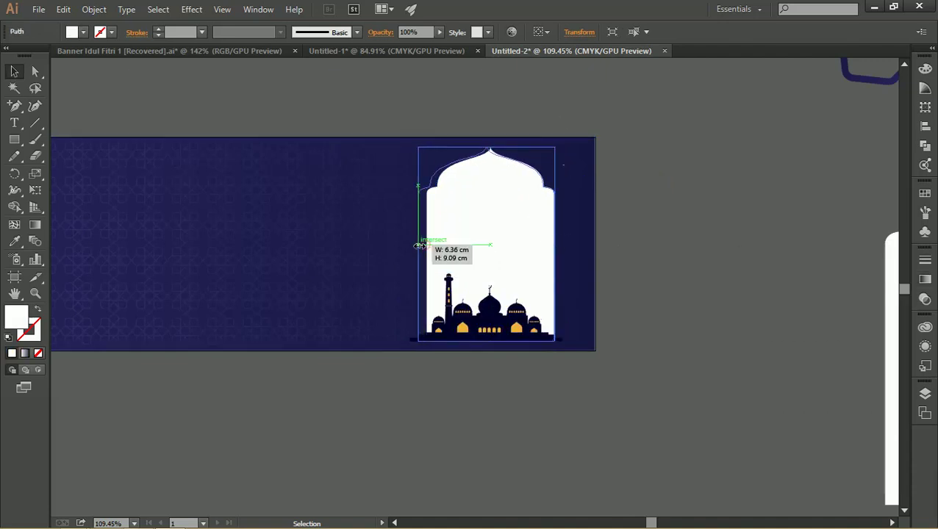
# Zoom out to the whole banner and select both the mosque and the arch.
pyautogui.click(545, 287)
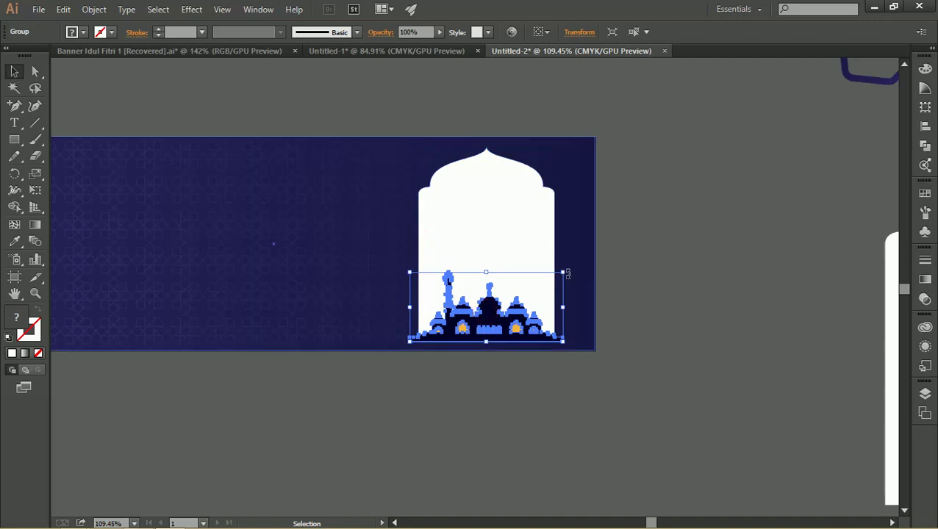
pyautogui.click(643, 272)
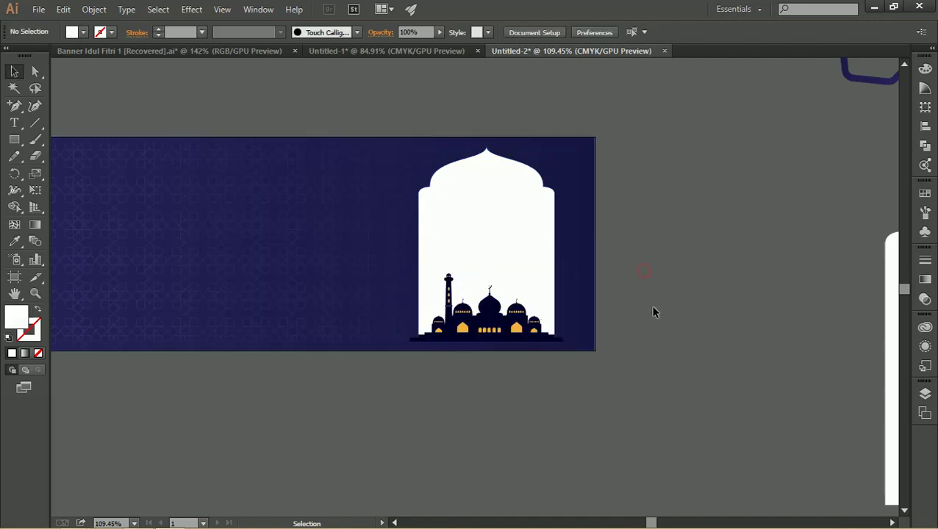
pyautogui.keyDown('ctrl'); pyautogui.keyDown('alt'); pyautogui.click(661, 306); pyautogui.keyUp('alt'); pyautogui.keyUp('ctrl')
pyautogui.moveTo(620, 350); pyautogui.dragTo(610, 289)
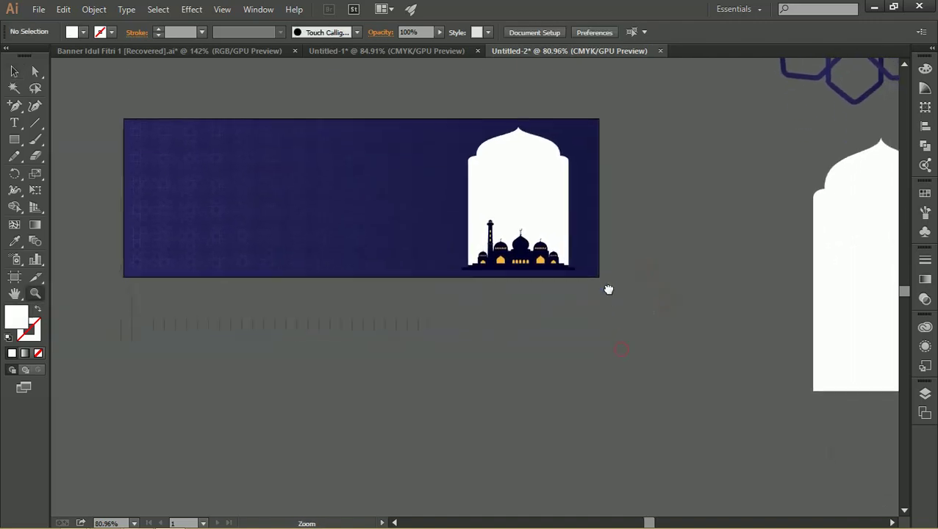
pyautogui.click(556, 277)
pyautogui.keyDown('shift'); pyautogui.click(544, 226); pyautogui.keyUp('shift')
pyautogui.scroll(-3, 655, 251)
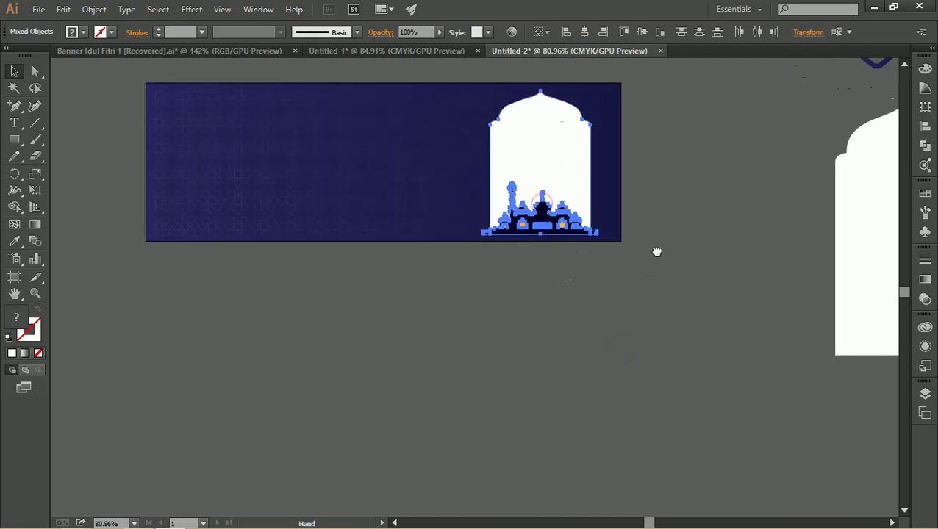
# Move the arch and mosque below the banner and open the Gradient panel with the arch selected.
pyautogui.moveTo(586, 151); pyautogui.dragTo(549, 322)
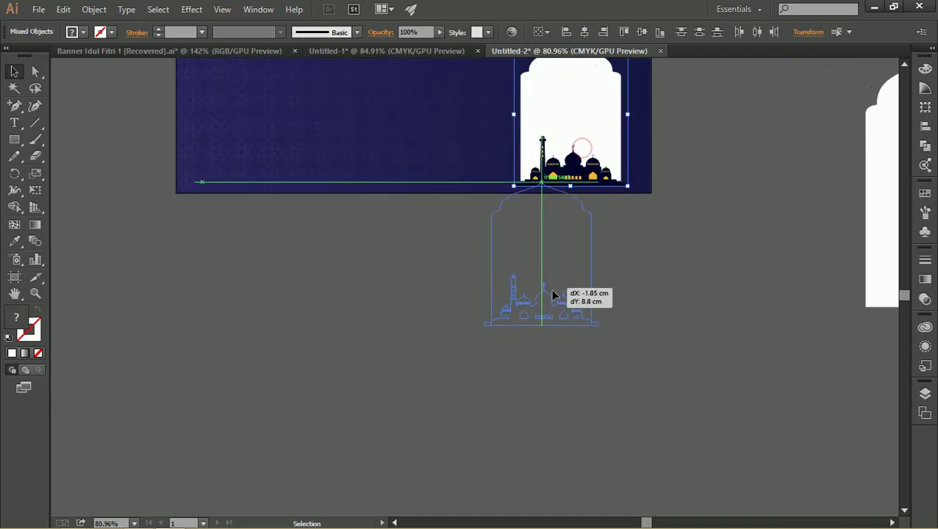
pyautogui.press('z')
pyautogui.moveTo(502, 280); pyautogui.dragTo(559, 293)
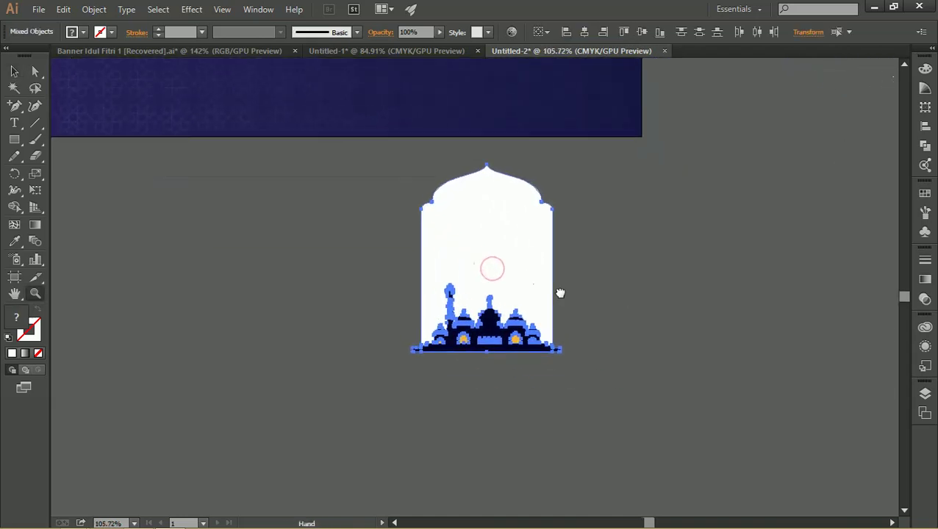
pyautogui.press('v')
pyautogui.click(618, 277)
pyautogui.click(505, 233)
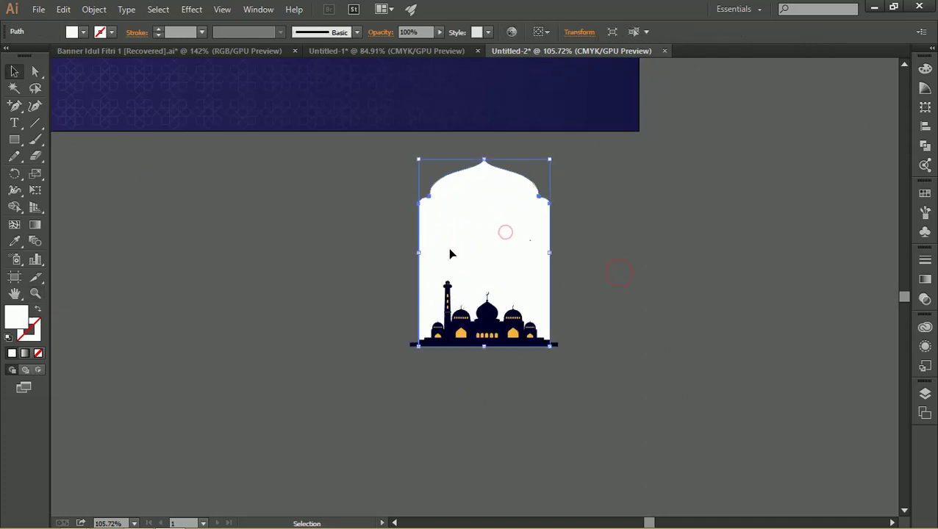
pyautogui.press('F6')
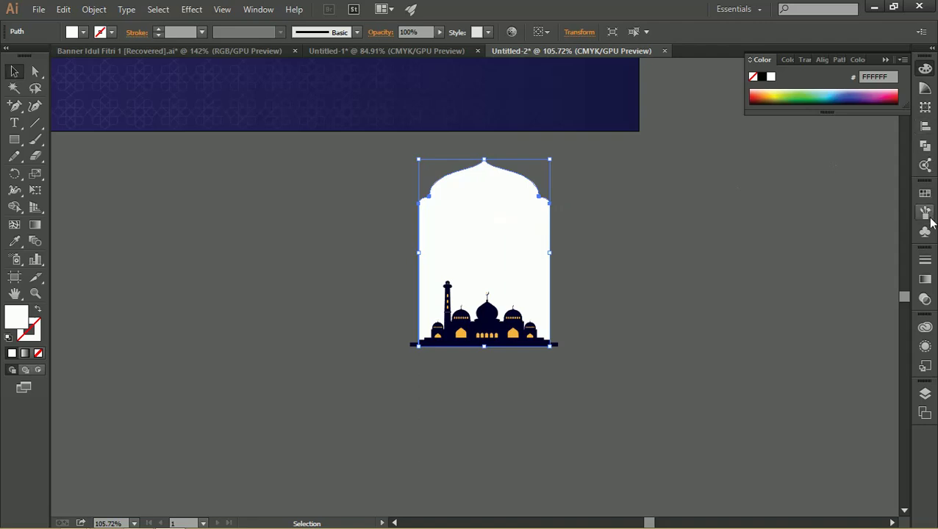
pyautogui.click(923, 282)
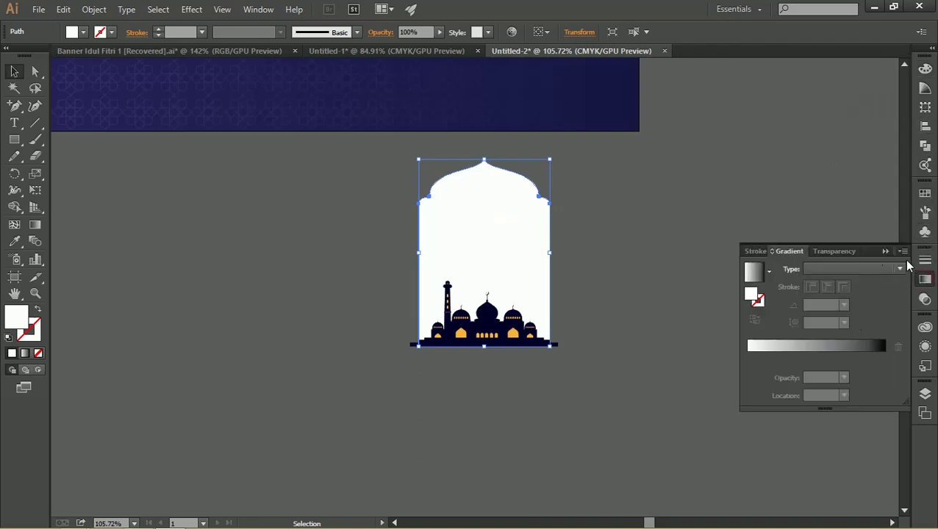
# Give the arch a gradient fill and set the right stop to navy 171743.
pyautogui.click(856, 349)
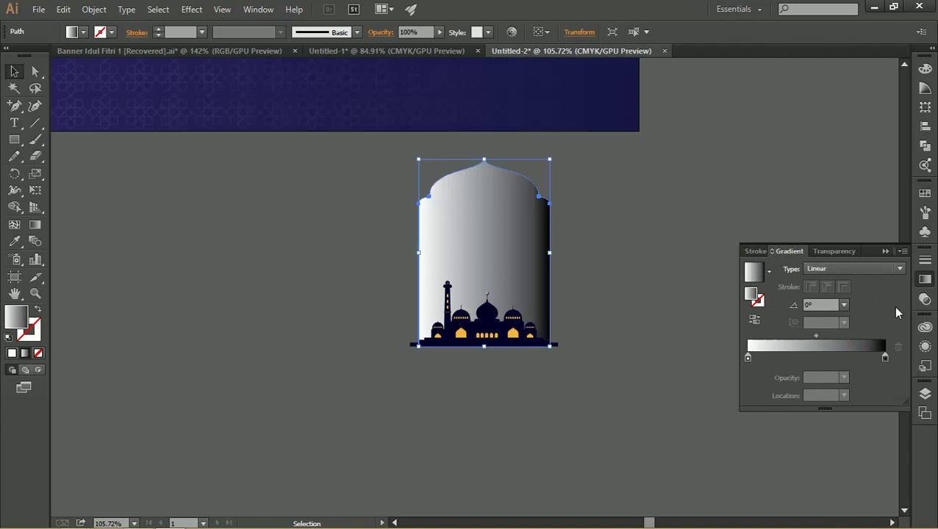
pyautogui.doubleClick(885, 359)
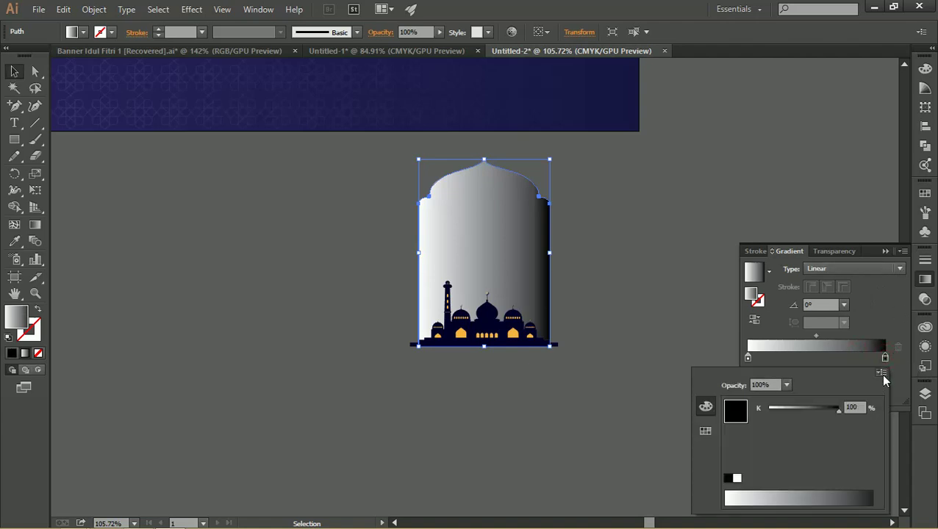
pyautogui.click(882, 374)
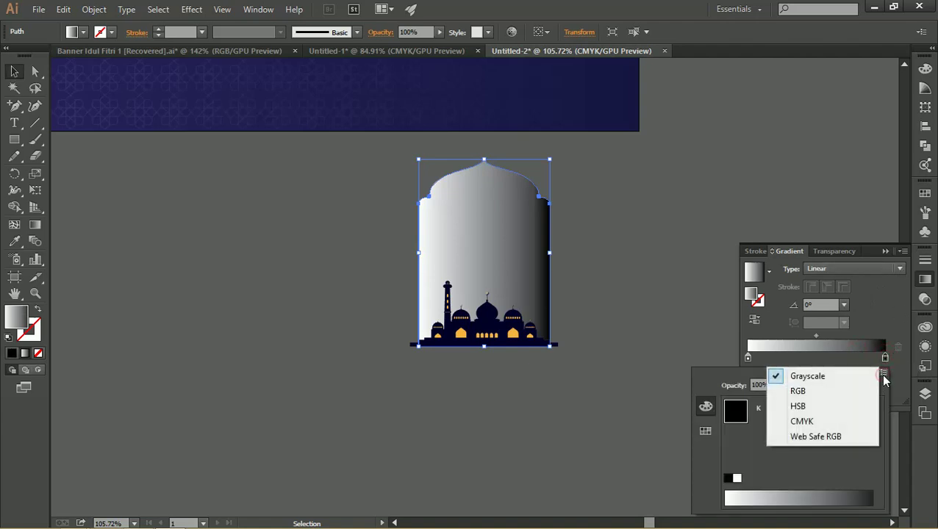
pyautogui.click(820, 392)
pyautogui.doubleClick(849, 478)
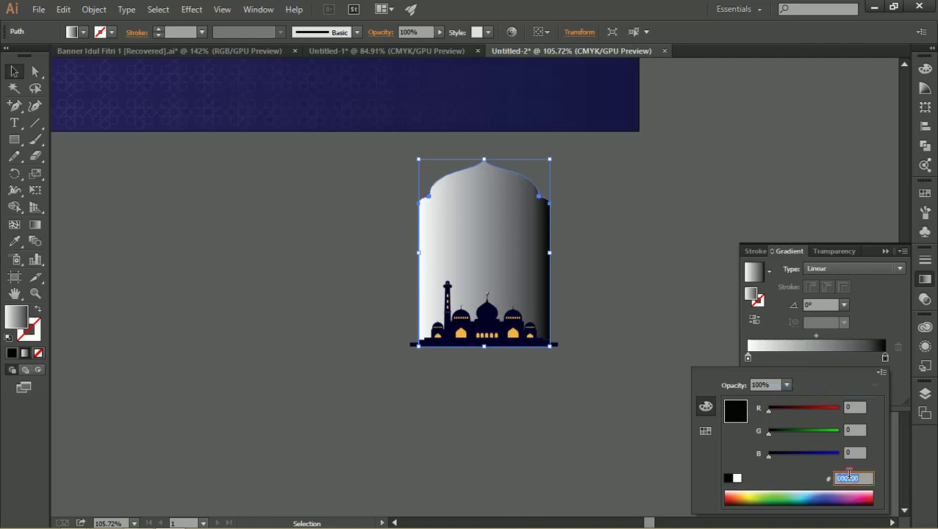
pyautogui.write('171743')
pyautogui.press('Tab')
pyautogui.press('Escape')
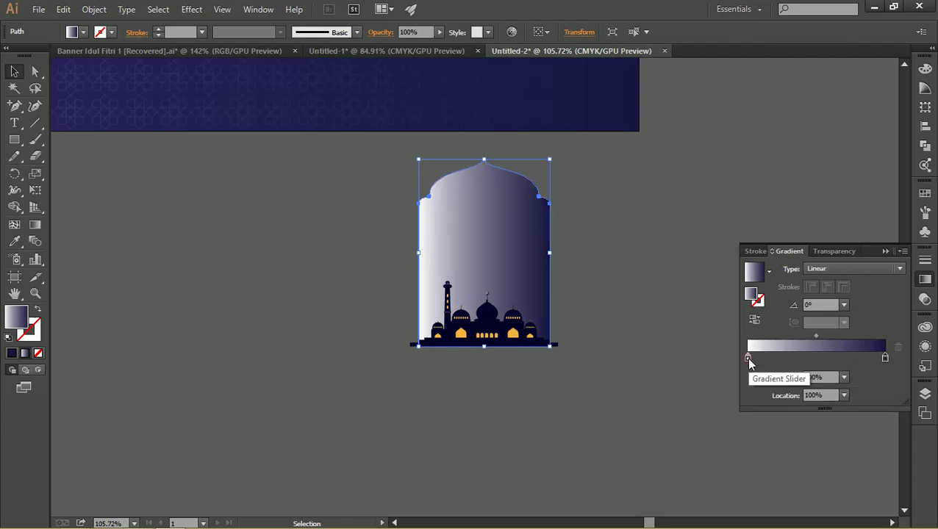
# Set the left gradient stop to dark navy 171743 in RGB.
pyautogui.doubleClick(748, 358)
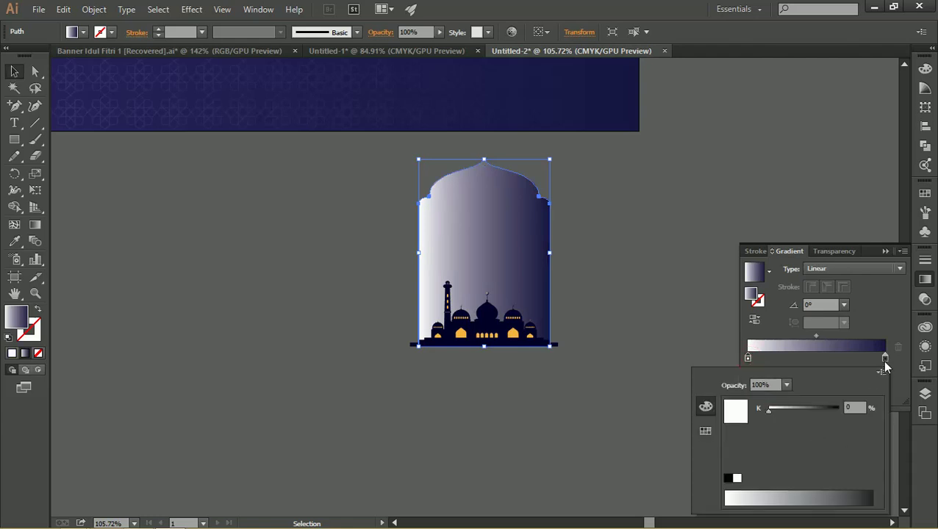
pyautogui.click(883, 371)
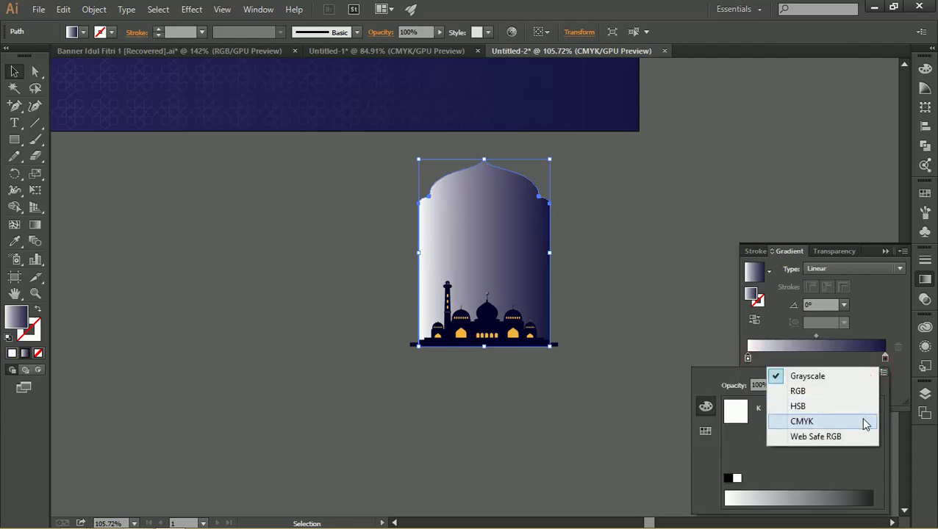
pyautogui.click(855, 390)
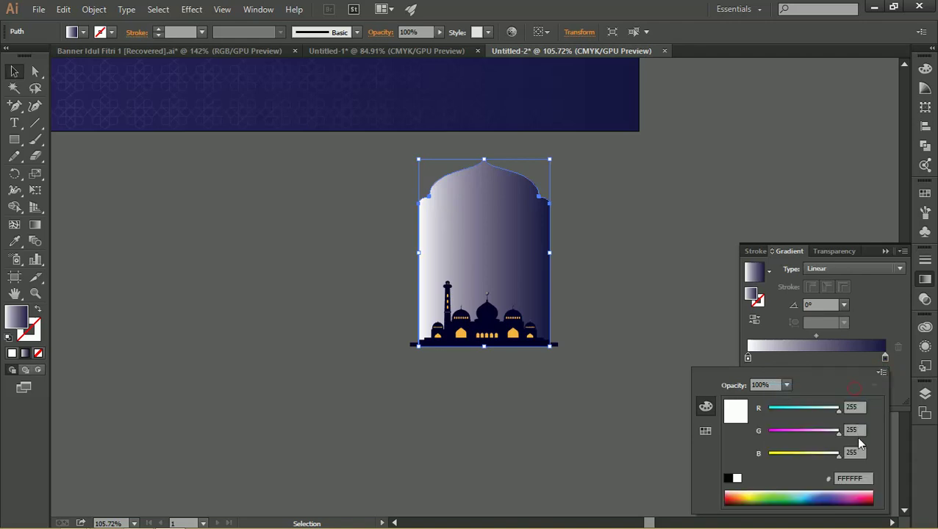
pyautogui.click(852, 477)
pyautogui.click(855, 426)
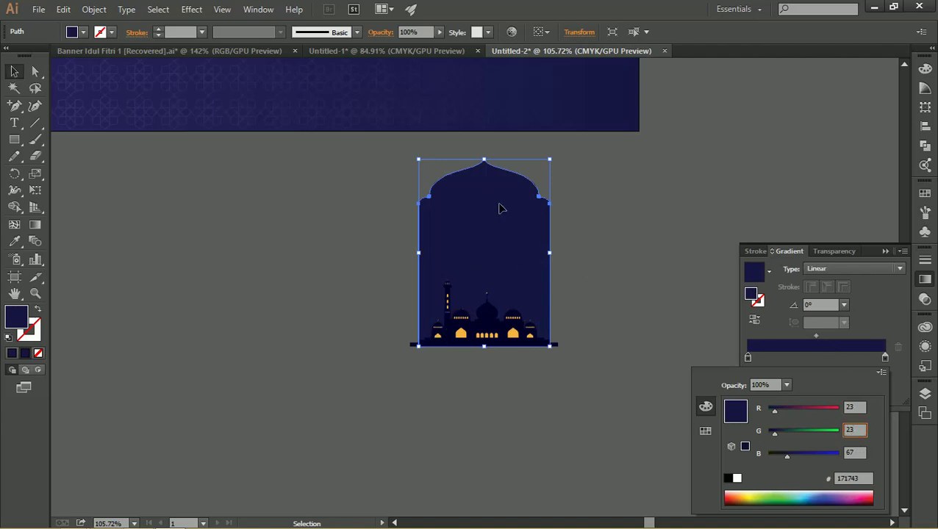
pyautogui.press('F6')
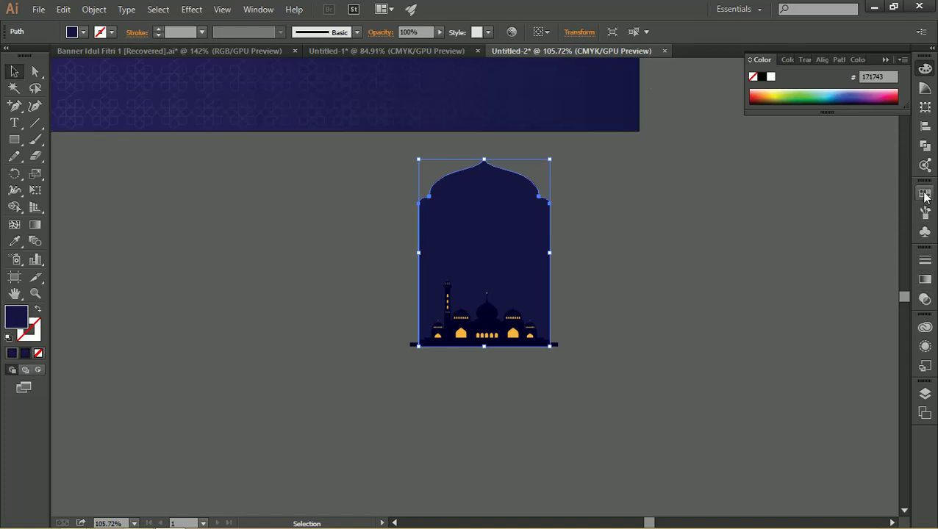
pyautogui.click(925, 279)
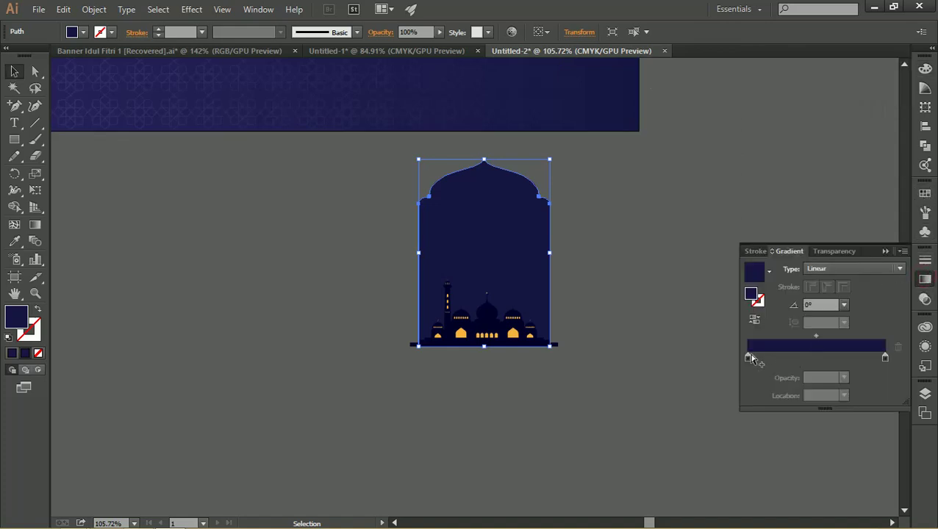
# Shift the right gradient stop's colour to a lighter, vivid purple.
pyautogui.click(748, 358)
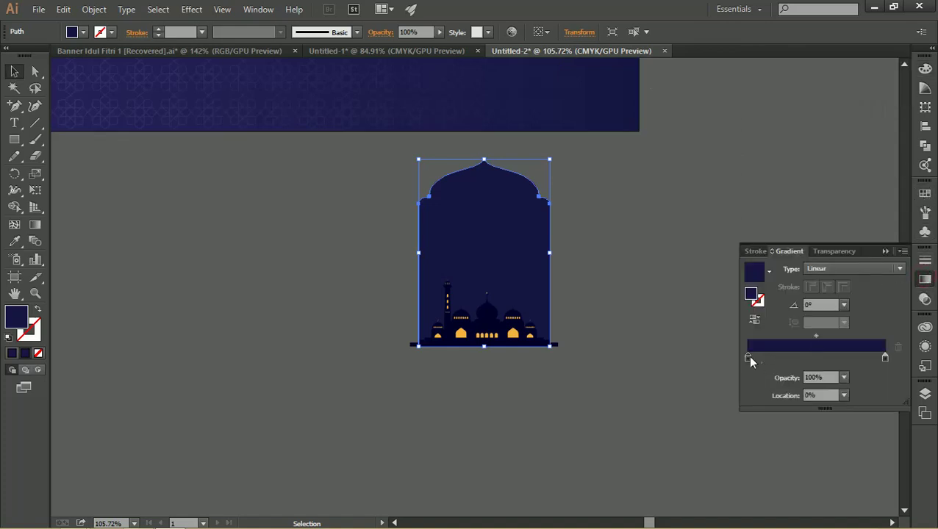
pyautogui.doubleClick(886, 358)
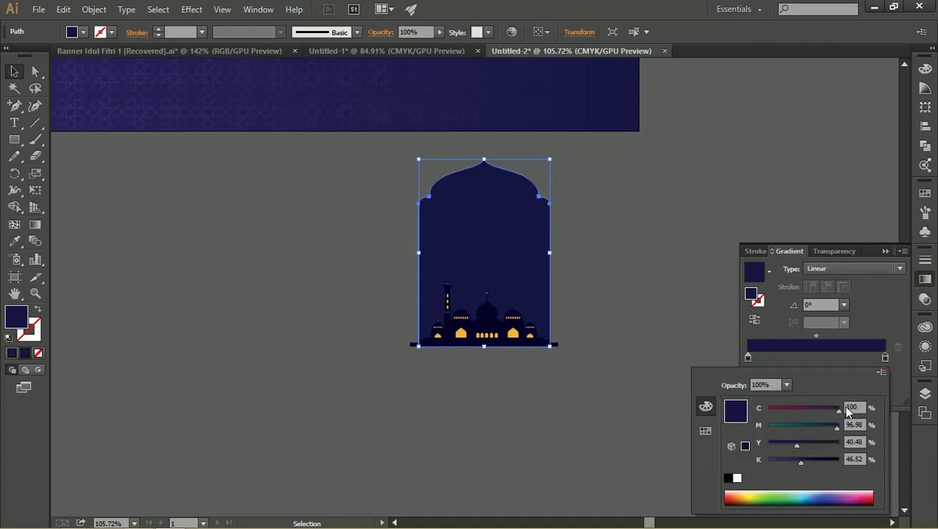
pyautogui.moveTo(839, 410); pyautogui.dragTo(821, 409)
pyautogui.moveTo(801, 460); pyautogui.dragTo(765, 445)
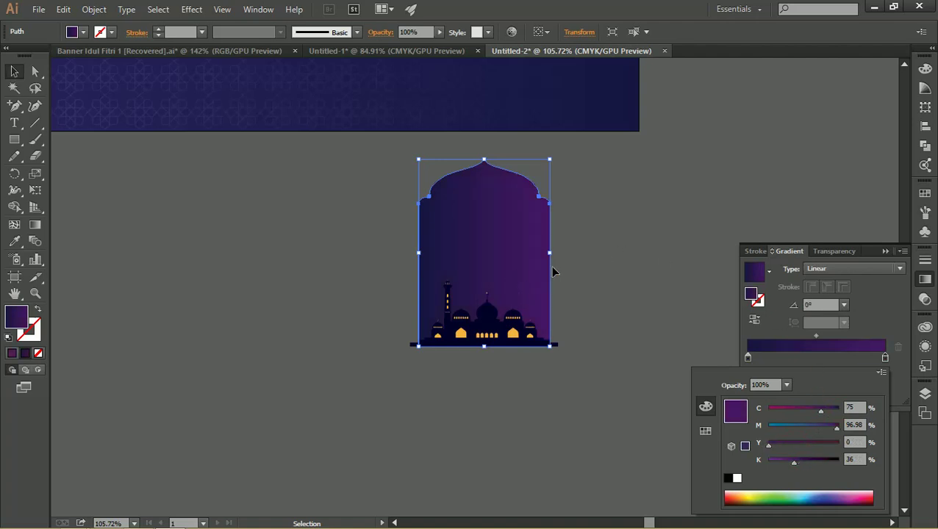
pyautogui.click(518, 231)
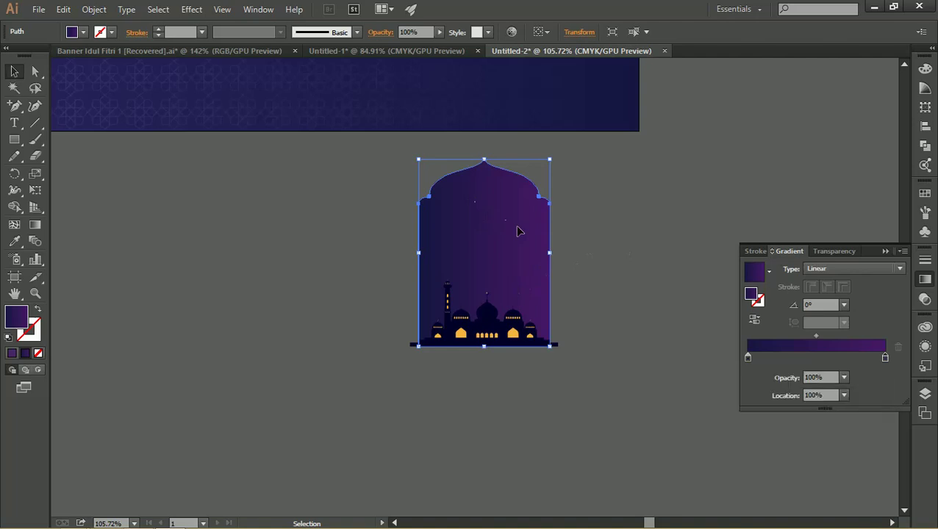
# Angle the arch gradient diagonally, switch it to radial, and reverse it.
pyautogui.press('g')
pyautogui.moveTo(441, 304)
pyautogui.mouseDown()
pyautogui.moveTo(509, 217)
pyautogui.moveTo(530, 219)
pyautogui.mouseUp()
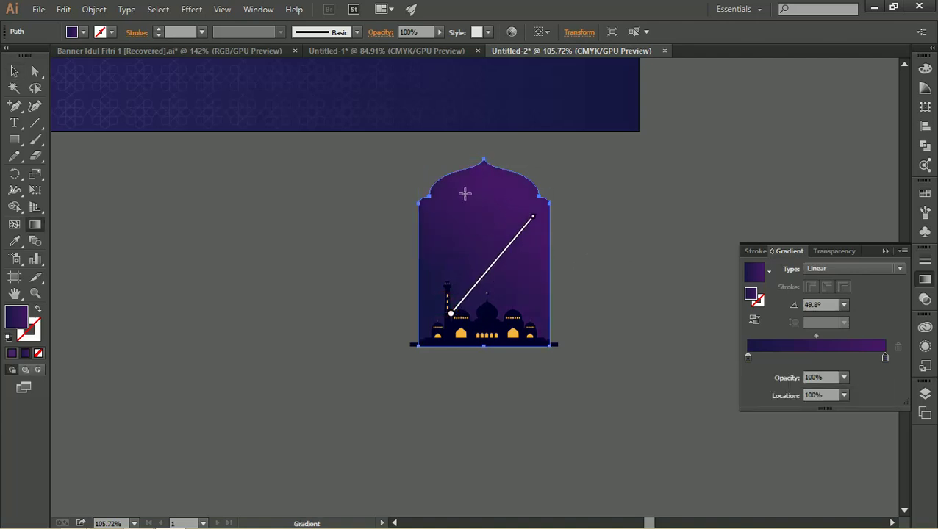
pyautogui.click(815, 269)
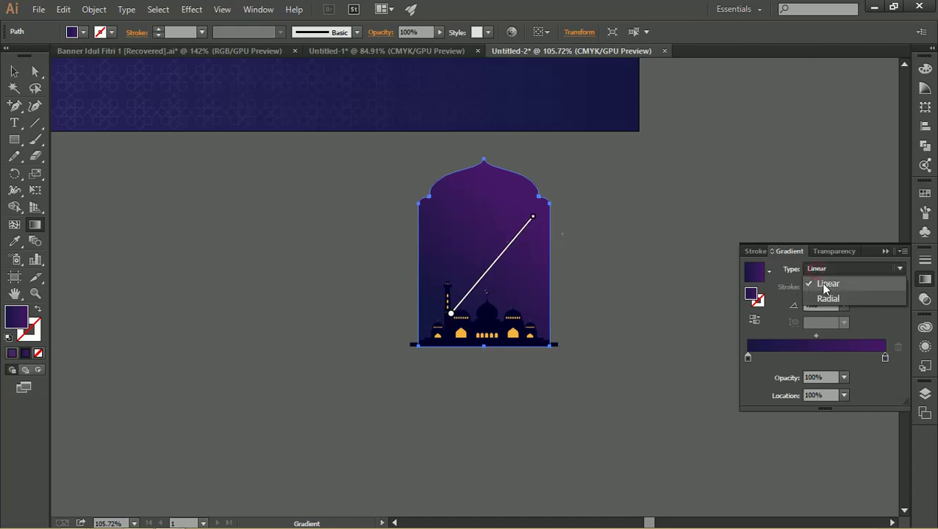
pyautogui.click(822, 297)
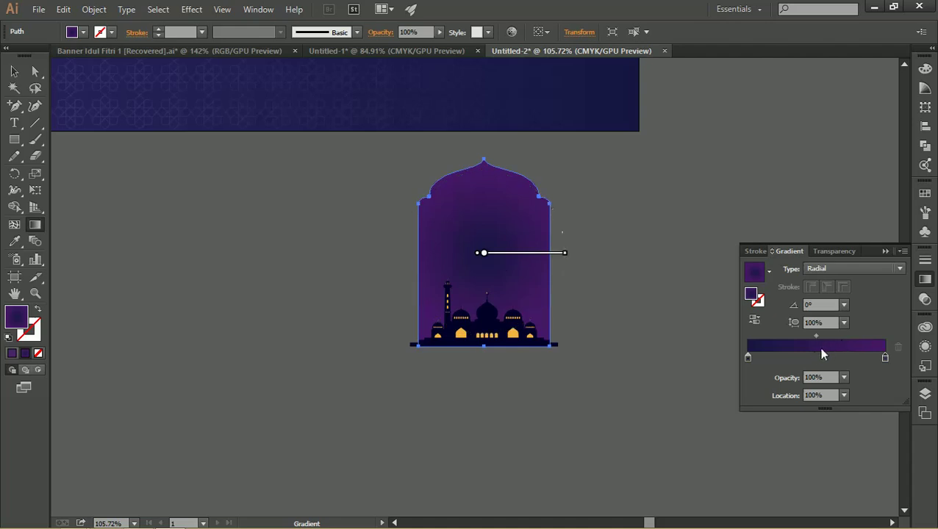
pyautogui.click(754, 320)
pyautogui.moveTo(523, 253)
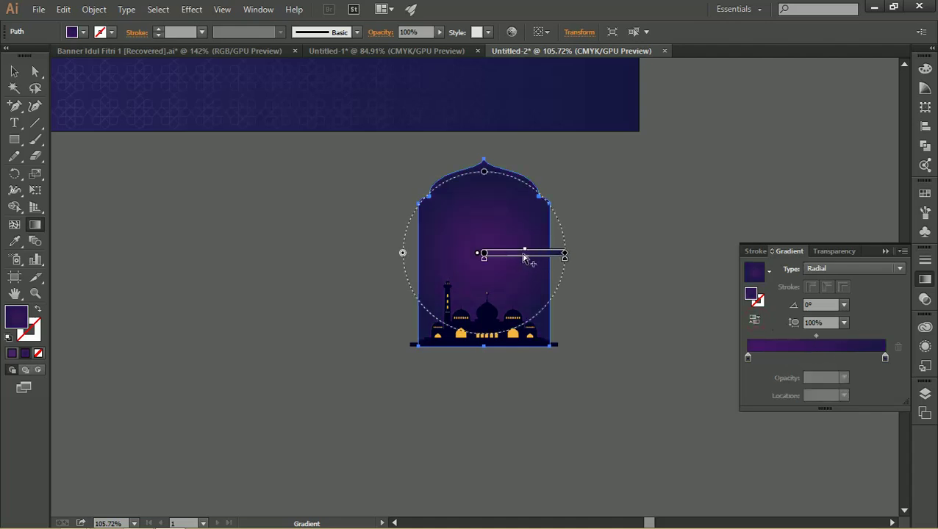
# Redraw the radial gradient from the arch's upper right downward.
pyautogui.moveTo(519, 216); pyautogui.dragTo(433, 336)
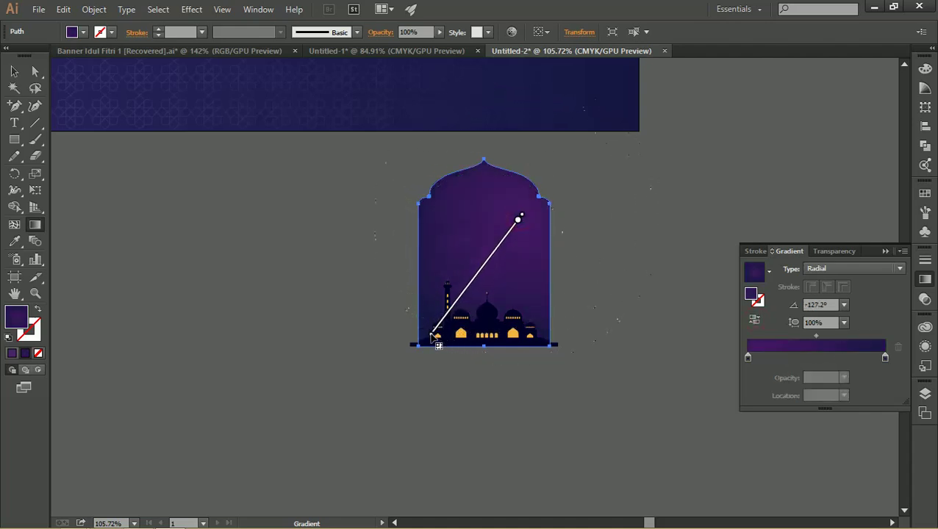
pyautogui.moveTo(523, 204); pyautogui.dragTo(450, 300)
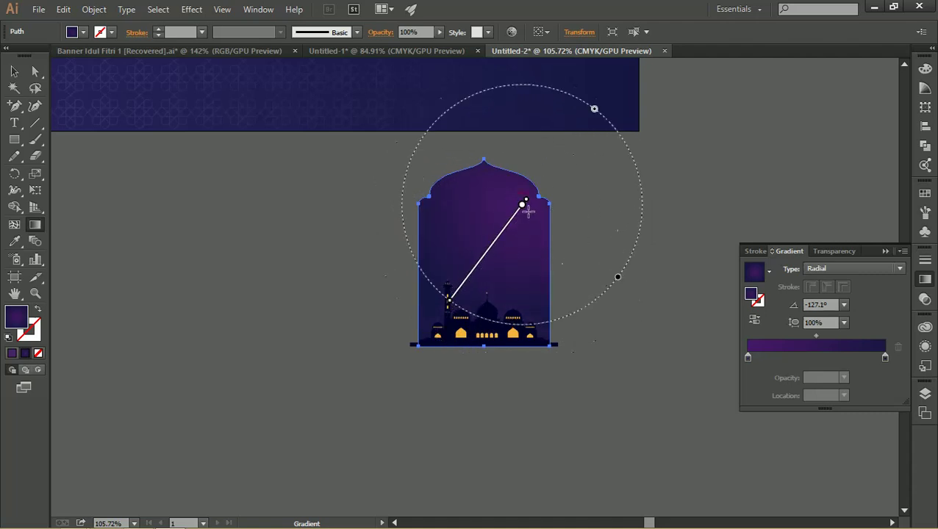
pyautogui.moveTo(503, 199); pyautogui.dragTo(409, 353)
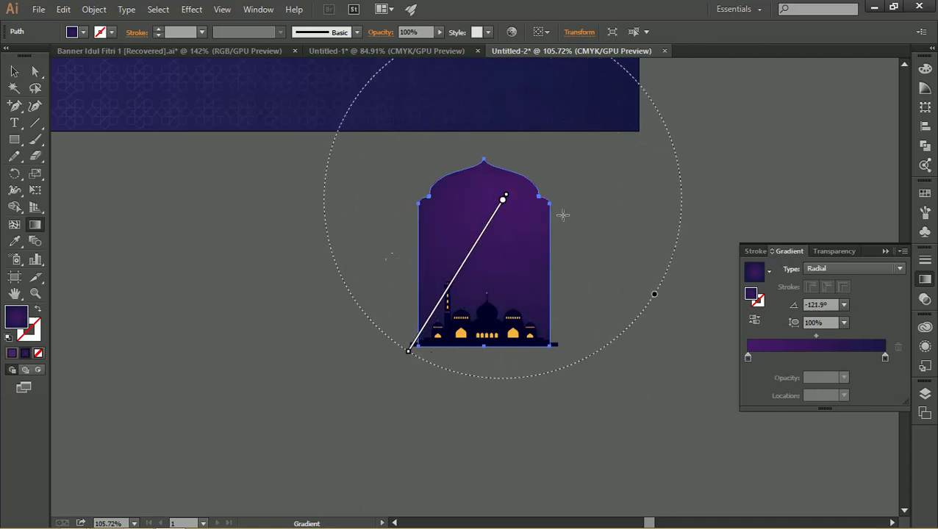
pyautogui.moveTo(494, 228); pyautogui.dragTo(505, 227)
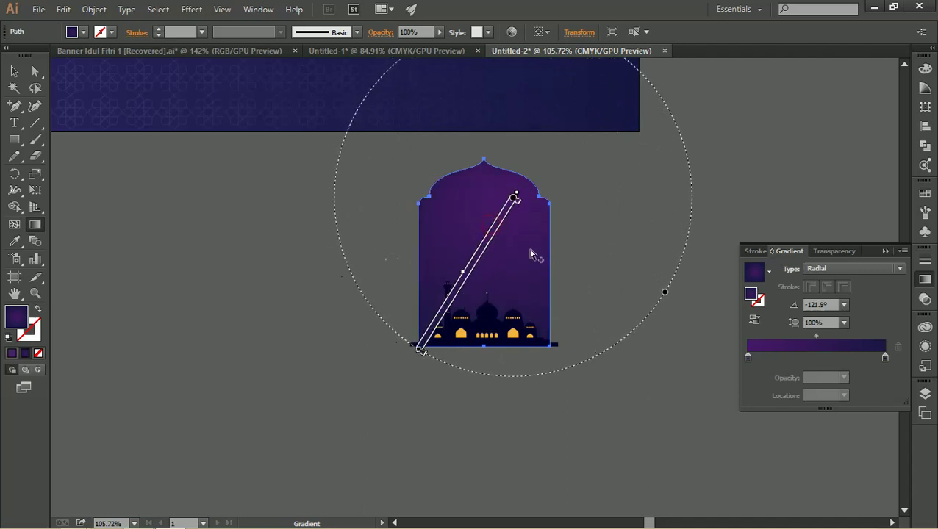
# Lower the starting stop's Cyan from 75 to 61 and shift the glow right.
pyautogui.doubleClick(747, 357)
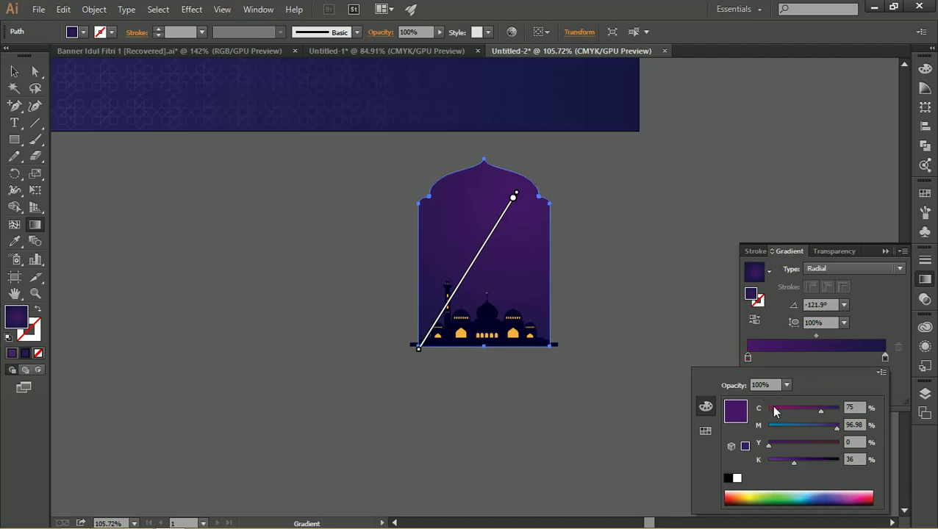
pyautogui.moveTo(821, 410); pyautogui.dragTo(808, 410)
pyautogui.click(514, 200)
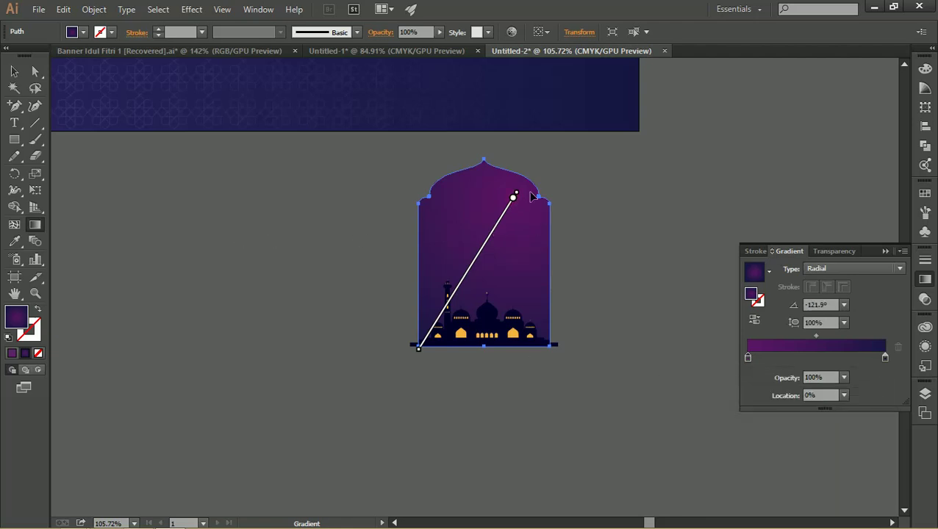
pyautogui.moveTo(513, 208); pyautogui.dragTo(524, 209)
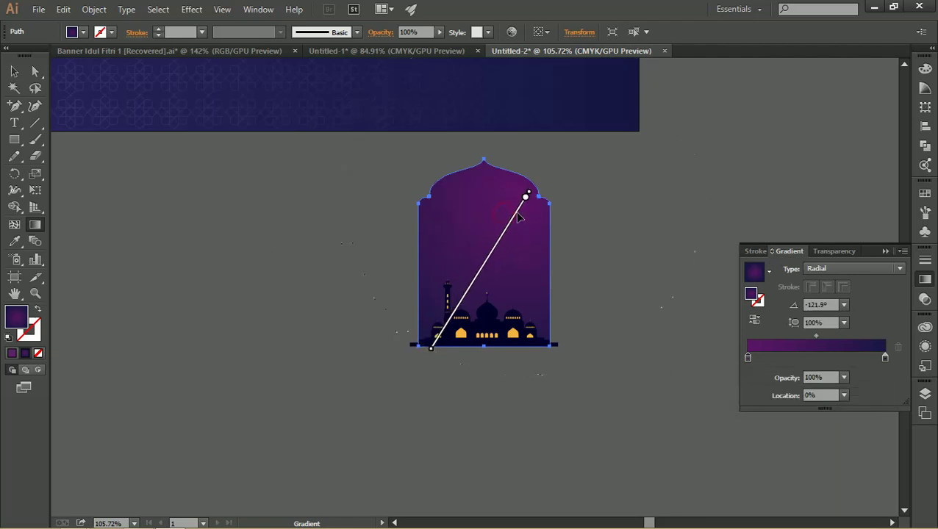
# Zoom in on the mosque and Alt-drag a copy up and to the right.
pyautogui.click(15, 72)
pyautogui.click(186, 181)
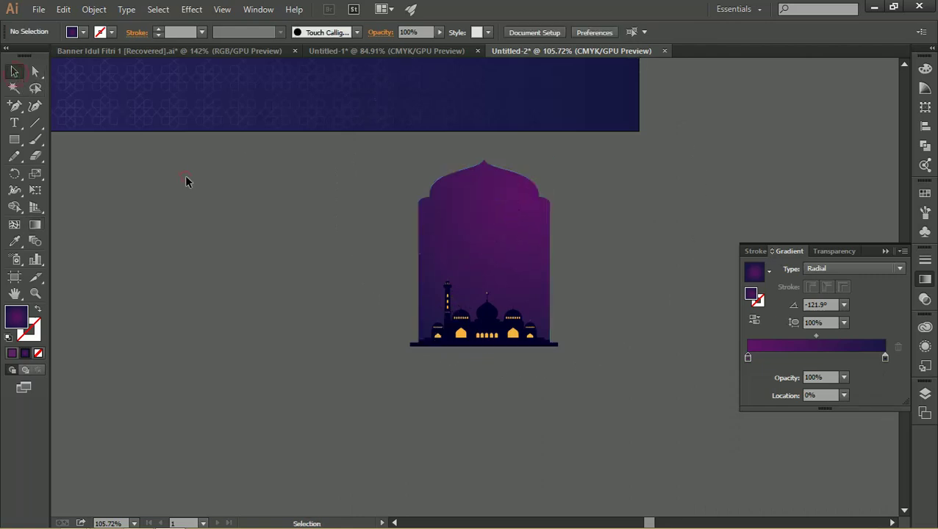
pyautogui.press('z')
pyautogui.moveTo(568, 328); pyautogui.dragTo(486, 305)
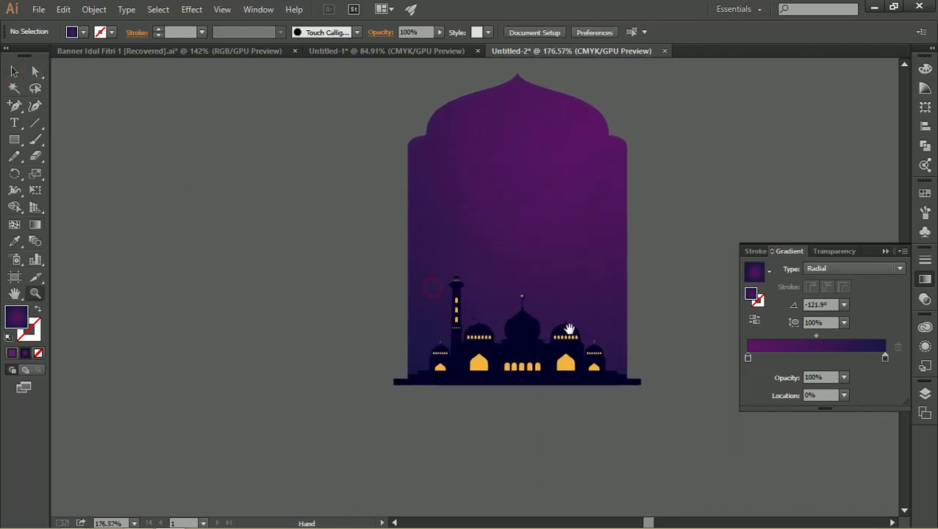
pyautogui.press('v')
pyautogui.click(432, 303)
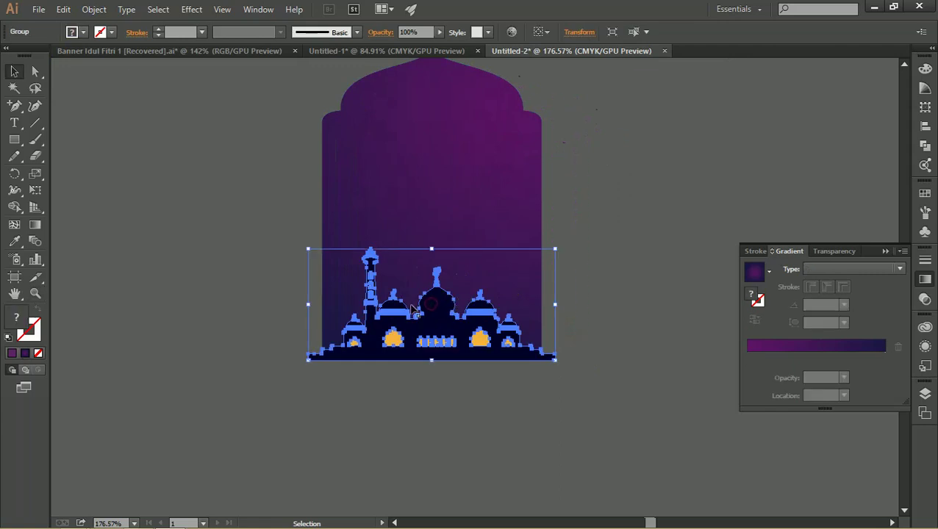
pyautogui.moveTo(432, 336); pyautogui.dragTo(719, 175)
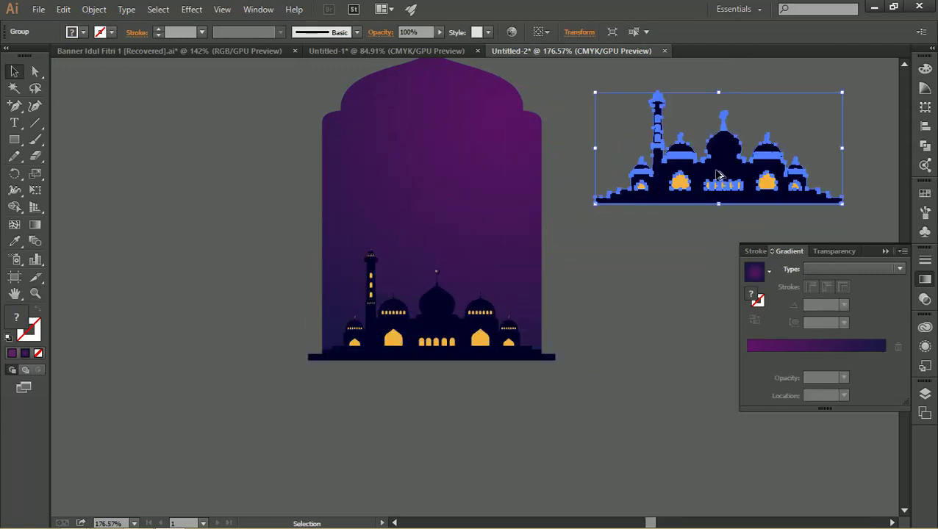
# Place a smaller mosque copy over the original, offset to the left.
pyautogui.click(688, 225)
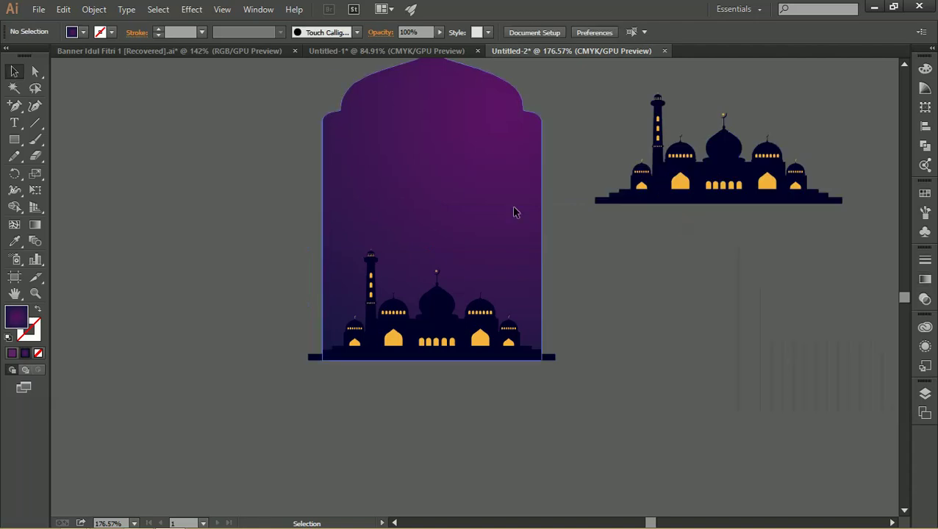
pyautogui.moveTo(652, 173); pyautogui.dragTo(388, 321)
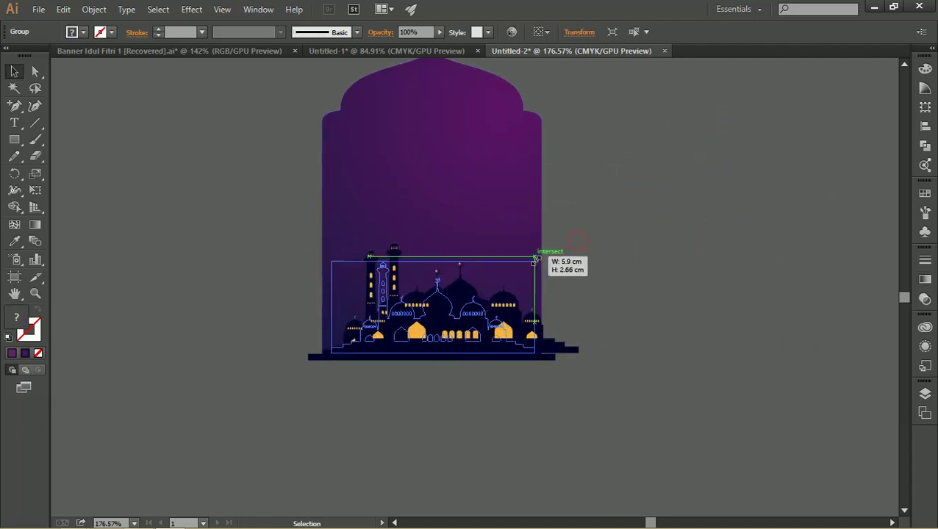
pyautogui.moveTo(579, 243); pyautogui.dragTo(533, 262)
pyautogui.moveTo(436, 315); pyautogui.dragTo(401, 315)
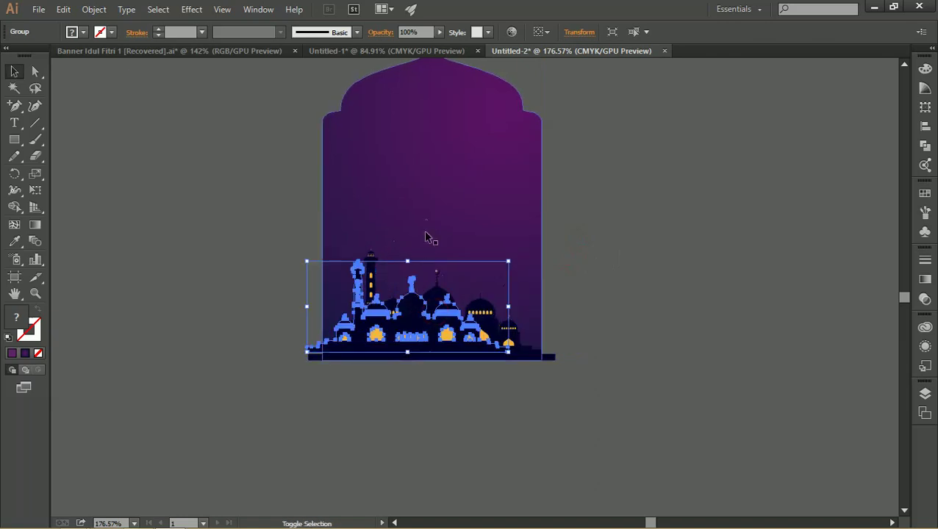
# Send the gradient arch to the back behind the mosque silhouettes.
pyautogui.keyDown('shift'); pyautogui.click(428, 187); pyautogui.keyUp('shift')
pyautogui.hotkey('ctrl', 'z')
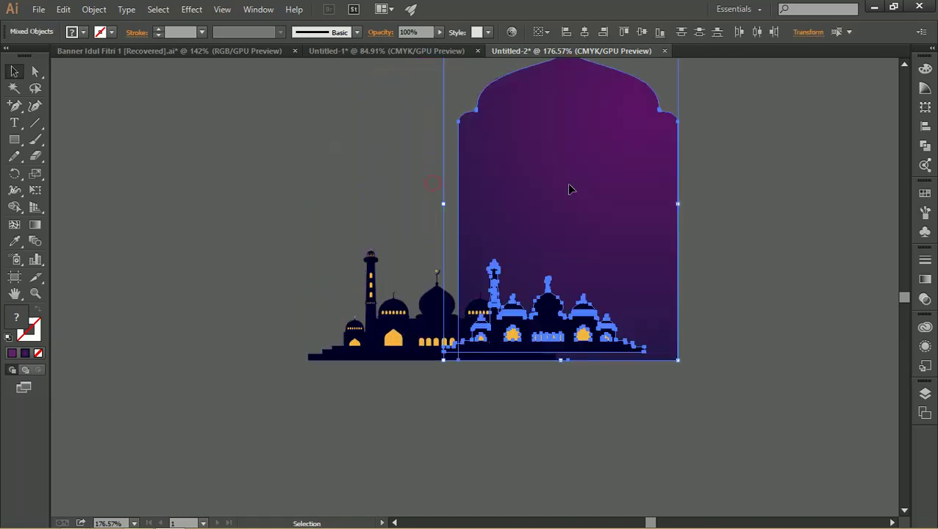
pyautogui.hotkey('ctrl', 'shift', 'z')
pyautogui.rightClick(425, 175)
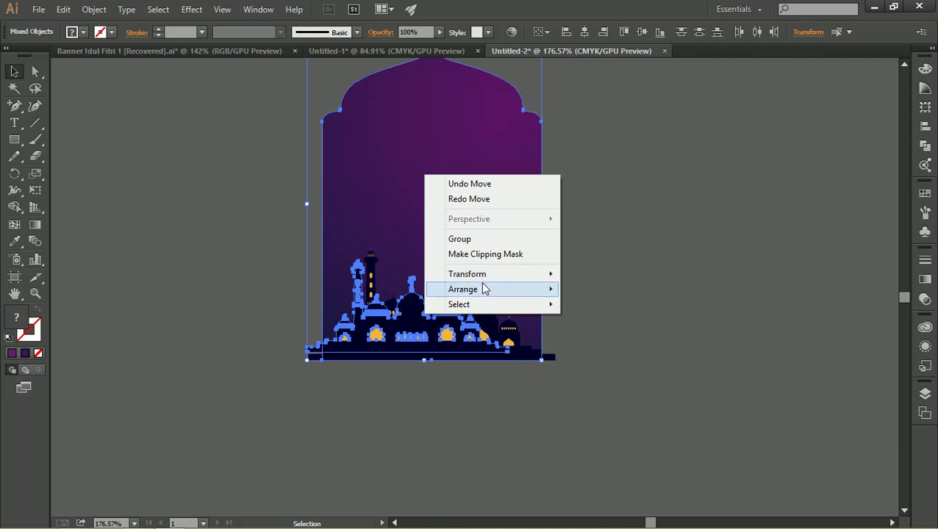
pyautogui.moveTo(464, 289)
pyautogui.click(610, 334)
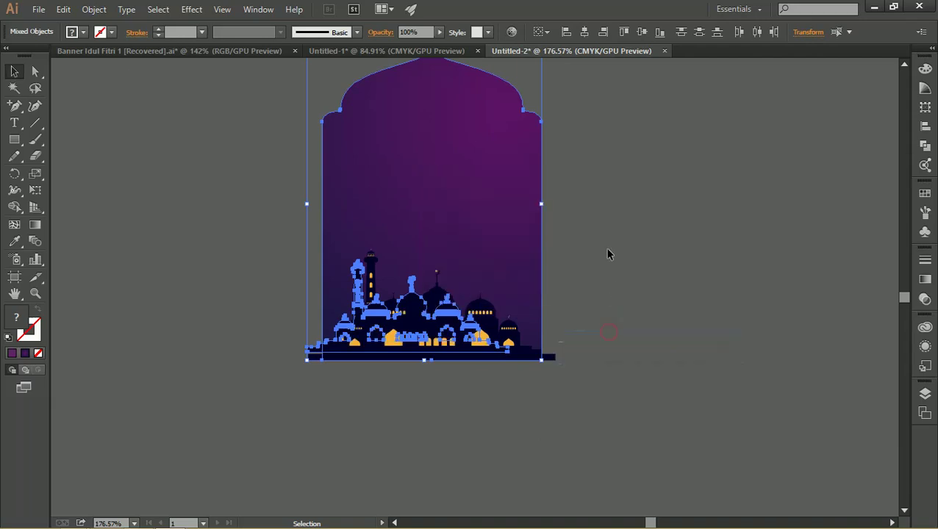
pyautogui.click(610, 254)
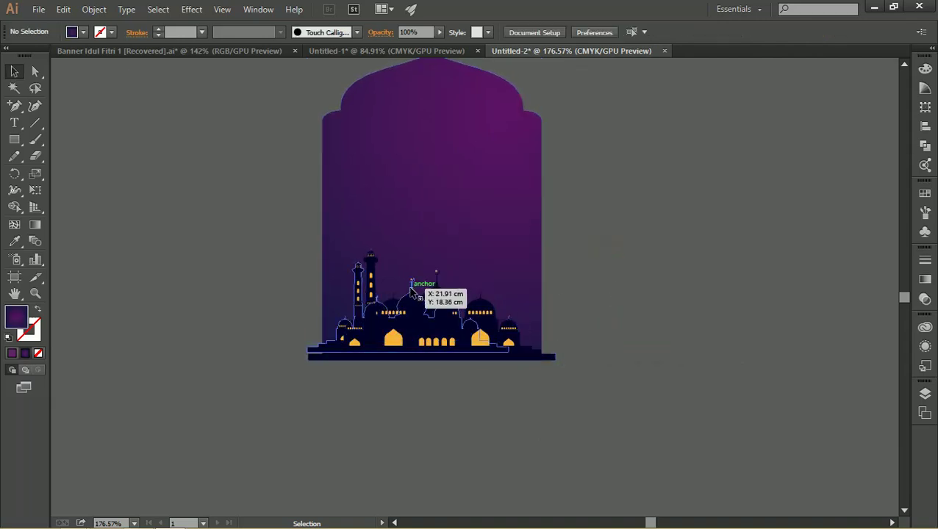
# Add another shrunken mosque copy further left of the original.
pyautogui.moveTo(431, 291); pyautogui.dragTo(404, 283)
pyautogui.click(307, 273)
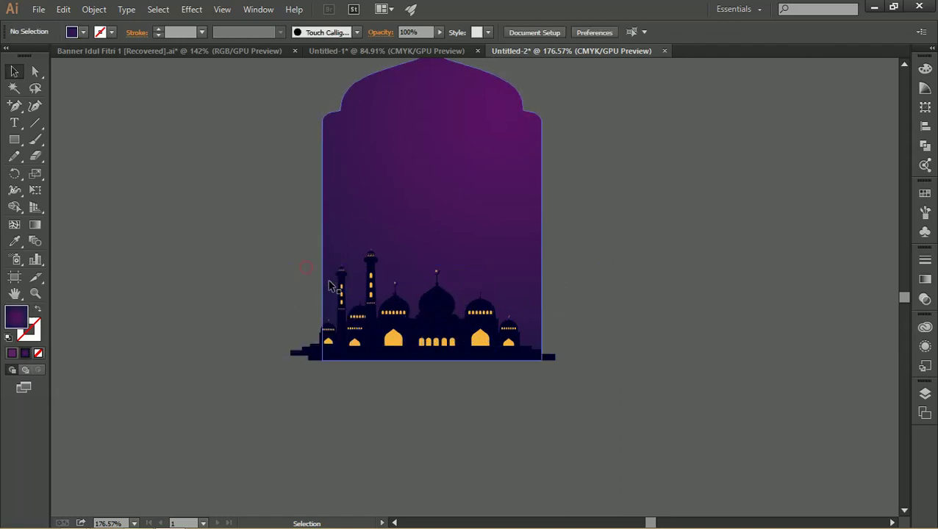
pyautogui.moveTo(340, 276); pyautogui.dragTo(342, 276)
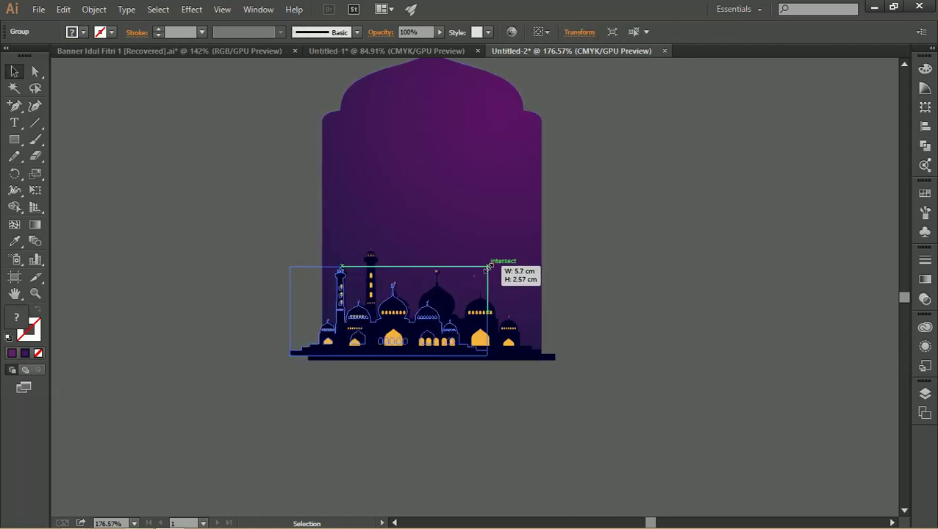
pyautogui.moveTo(491, 266); pyautogui.dragTo(482, 269)
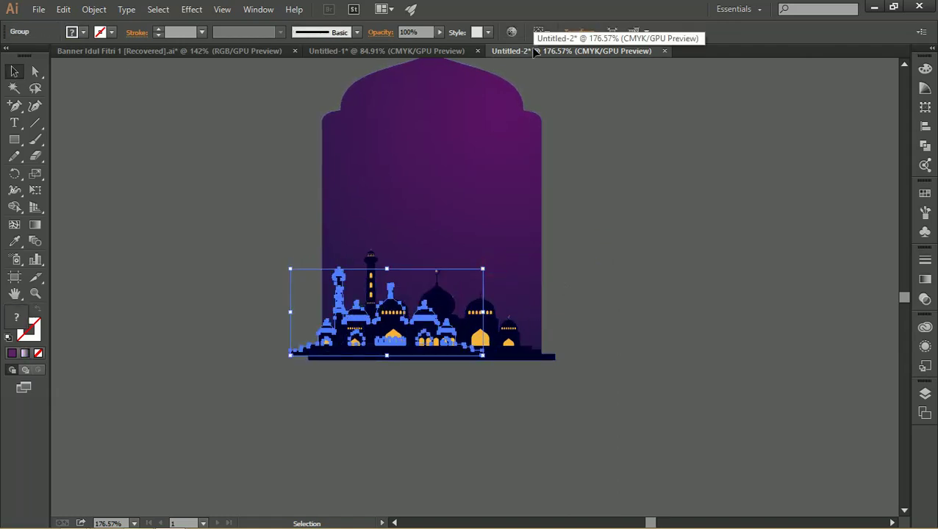
pyautogui.click(625, 175)
pyautogui.moveTo(347, 286)
pyautogui.mouseDown()
pyautogui.moveTo(338, 293)
pyautogui.moveTo(331, 283)
pyautogui.moveTo(337, 287)
pyautogui.mouseUp()
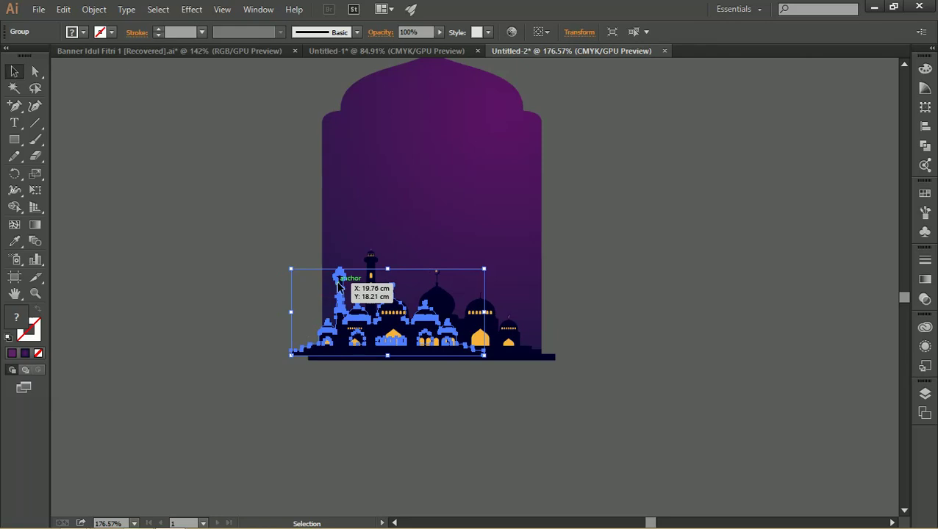
# Enter Isolation Mode on the front mosque group and select its silhouette path.
pyautogui.doubleClick(338, 287)
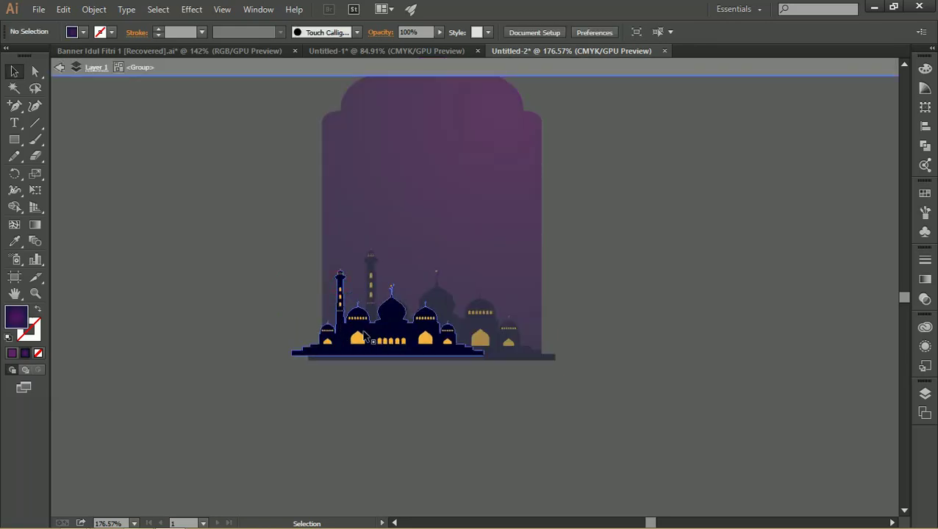
pyautogui.click(367, 328)
pyautogui.rightClick(367, 328)
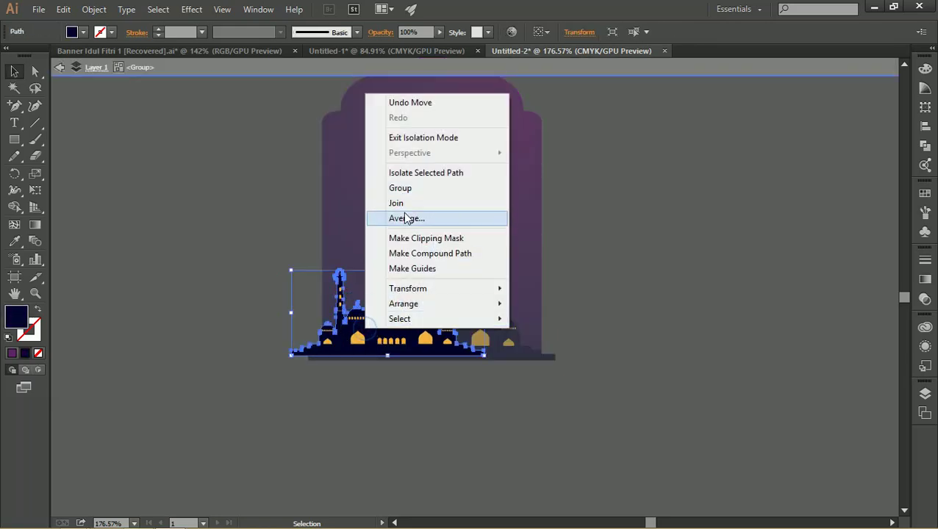
pyautogui.click(468, 302)
pyautogui.click(403, 330)
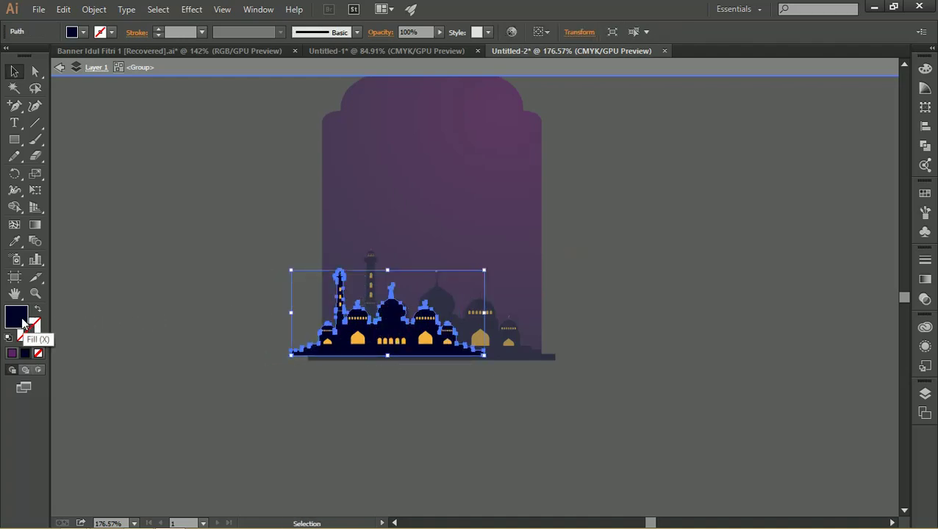
# Show the mosque's gradient end-stop colour in RGB and copy hex 000029.
pyautogui.click(925, 280)
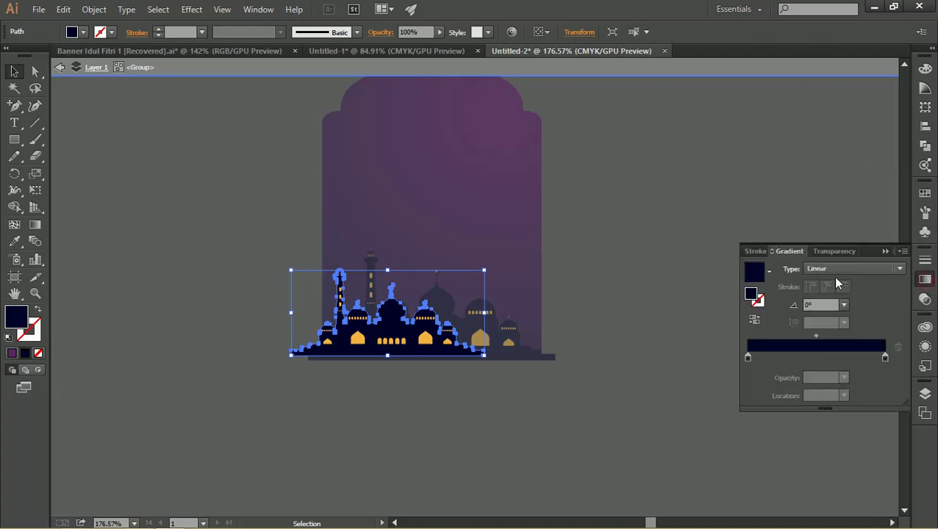
pyautogui.doubleClick(886, 357)
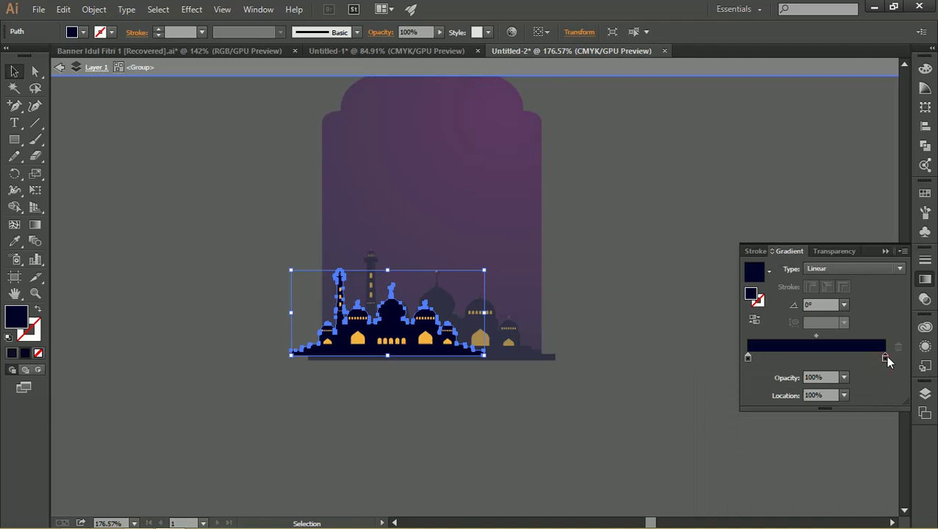
pyautogui.doubleClick(886, 357)
pyautogui.click(882, 372)
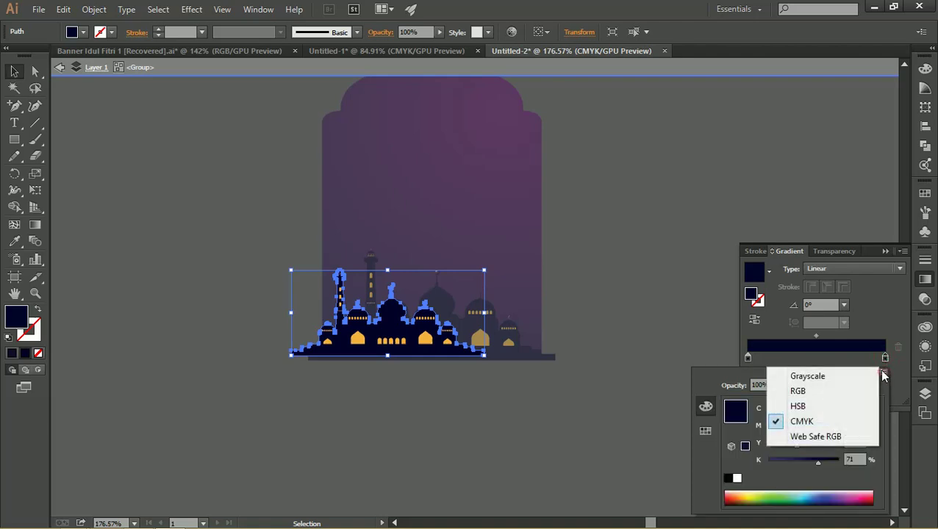
pyautogui.click(819, 391)
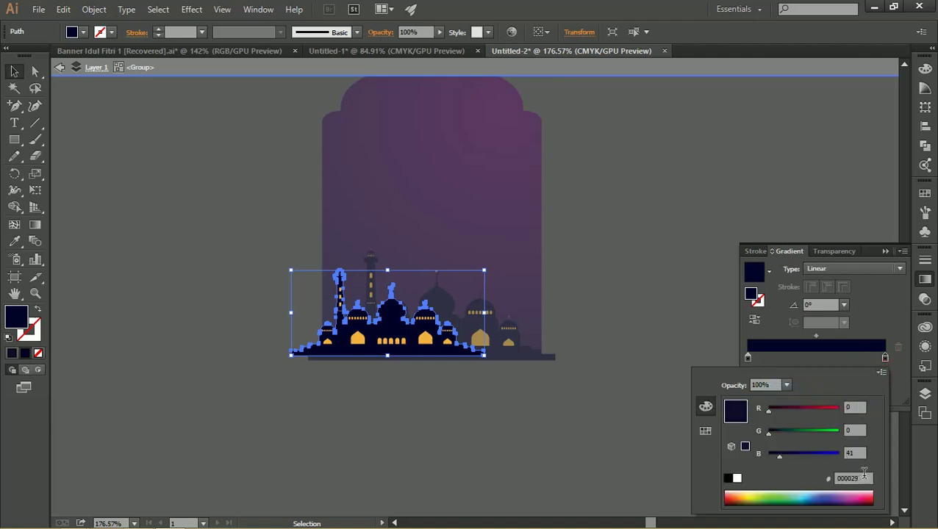
pyautogui.moveTo(867, 478); pyautogui.dragTo(813, 478)
pyautogui.rightClick(860, 485)
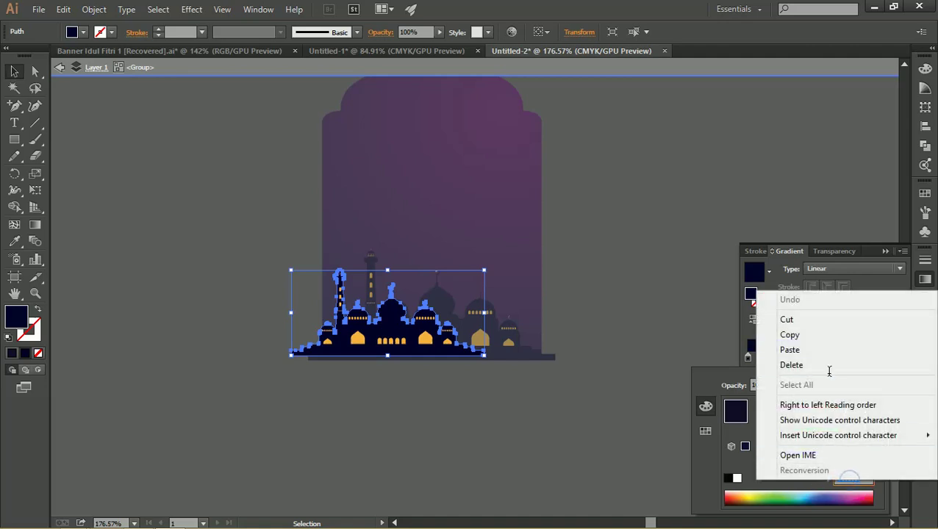
pyautogui.click(813, 337)
pyautogui.click(793, 209)
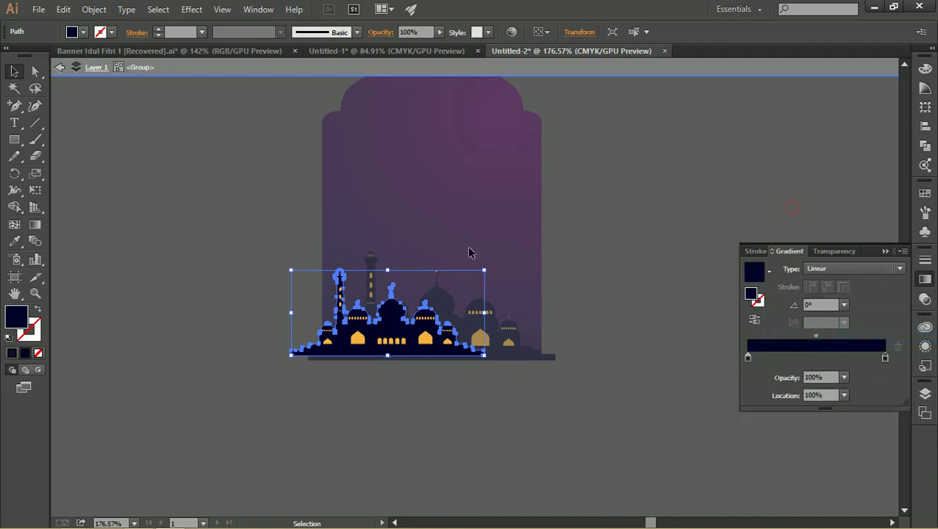
pyautogui.click(702, 250)
pyautogui.click(476, 332)
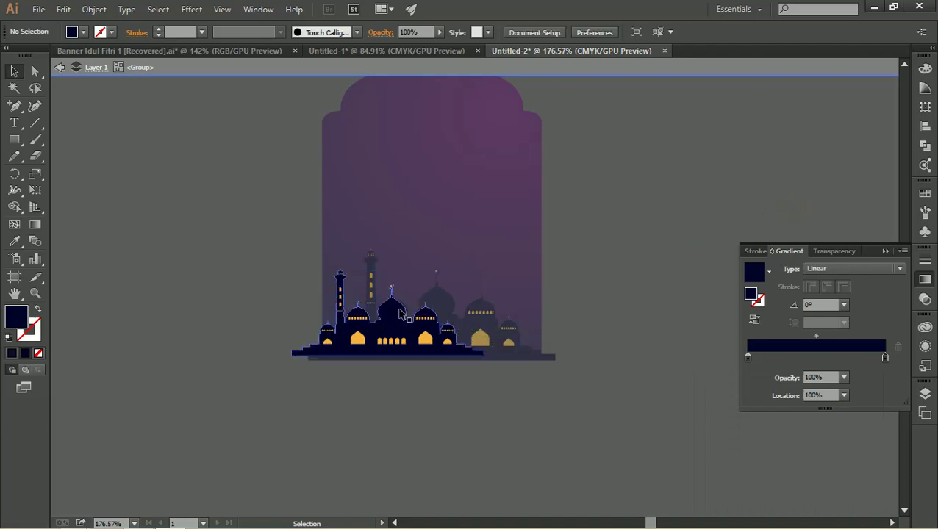
# Reset colours, remove the mosque's stroke, and fill it with dark navy 000029.
pyautogui.press('d')
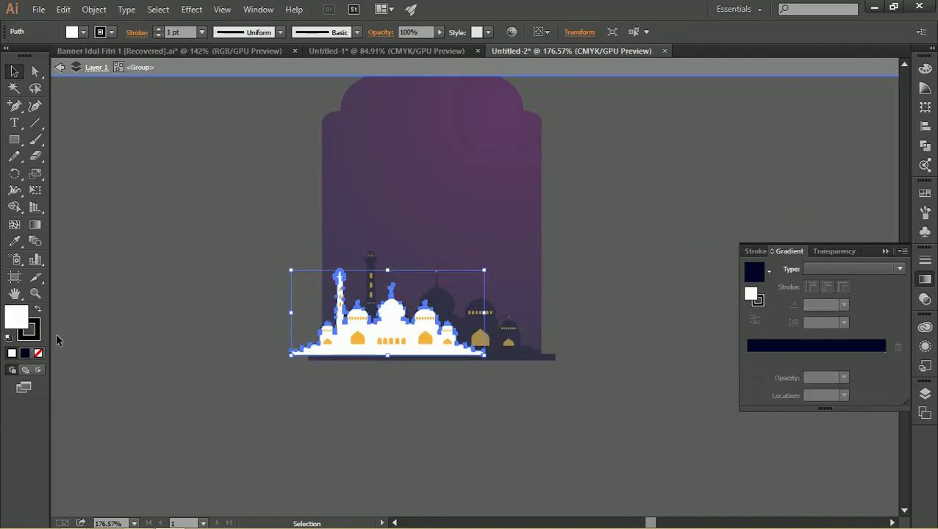
pyautogui.click(38, 353)
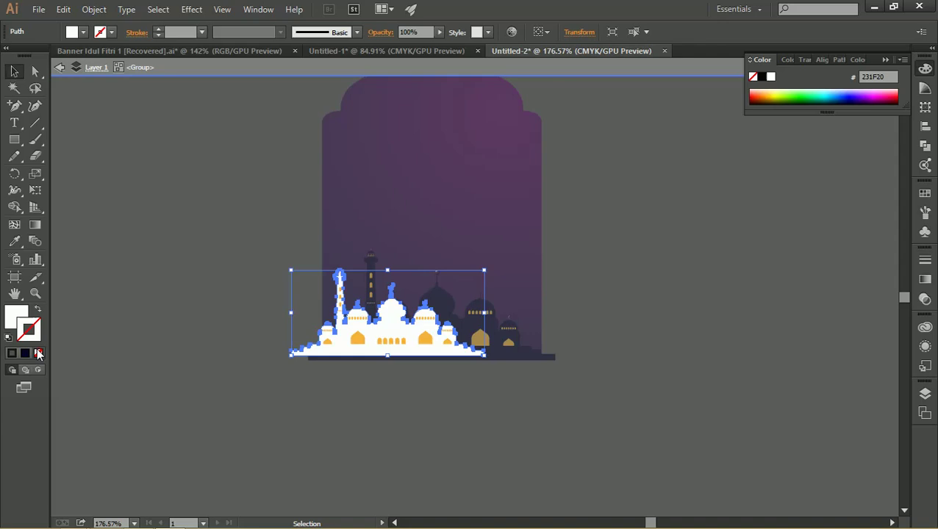
pyautogui.doubleClick(15, 316)
pyautogui.write('000029')
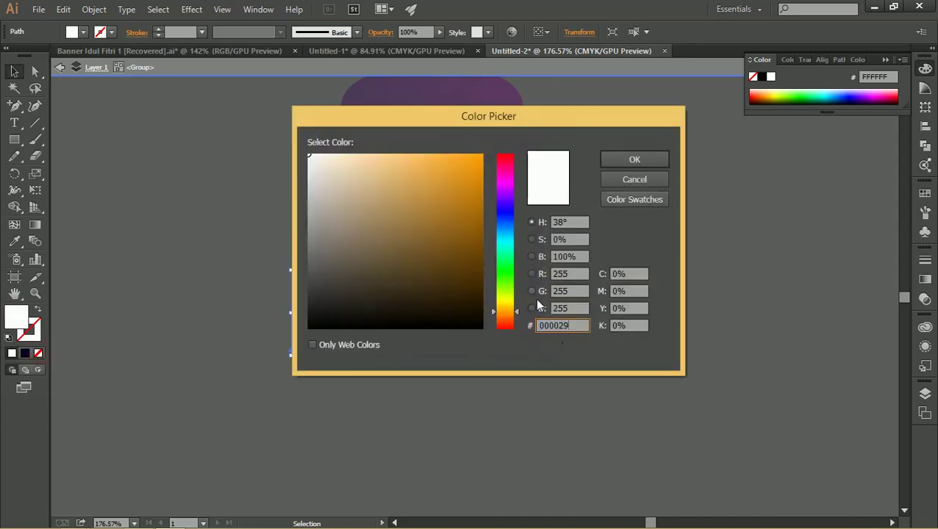
pyautogui.click(624, 163)
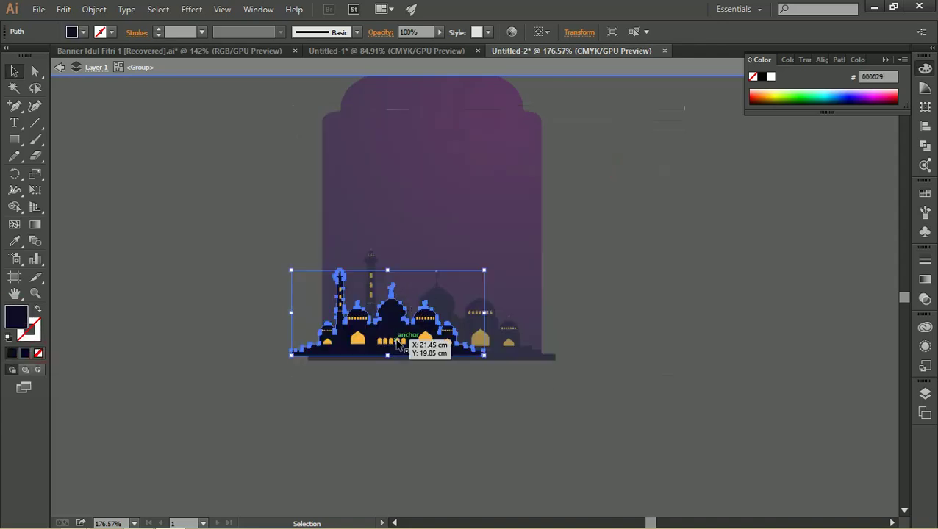
# Zoom in on the mosque and enlarge the Color panel's spectrum area.
pyautogui.press('z')
pyautogui.moveTo(437, 365)
pyautogui.mouseDown()
pyautogui.moveTo(437, 319)
pyautogui.moveTo(411, 304)
pyautogui.mouseUp()
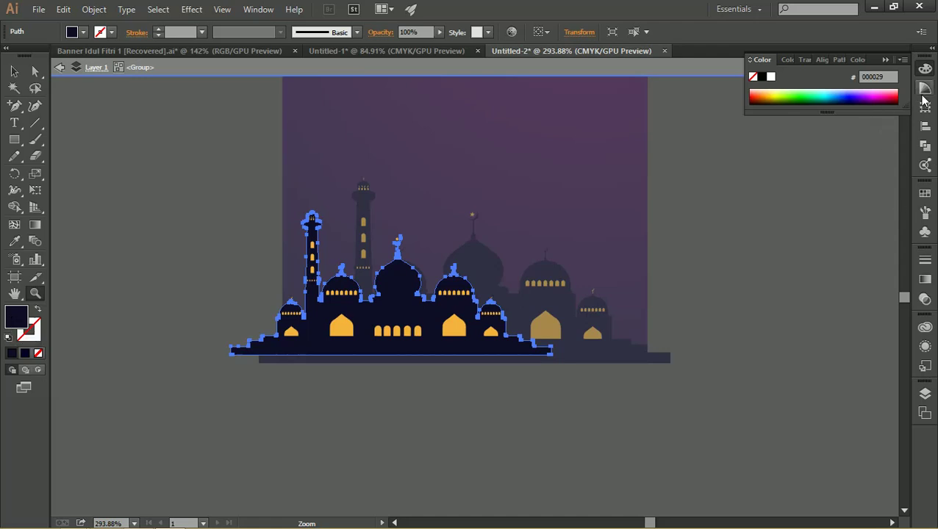
pyautogui.click(925, 90)
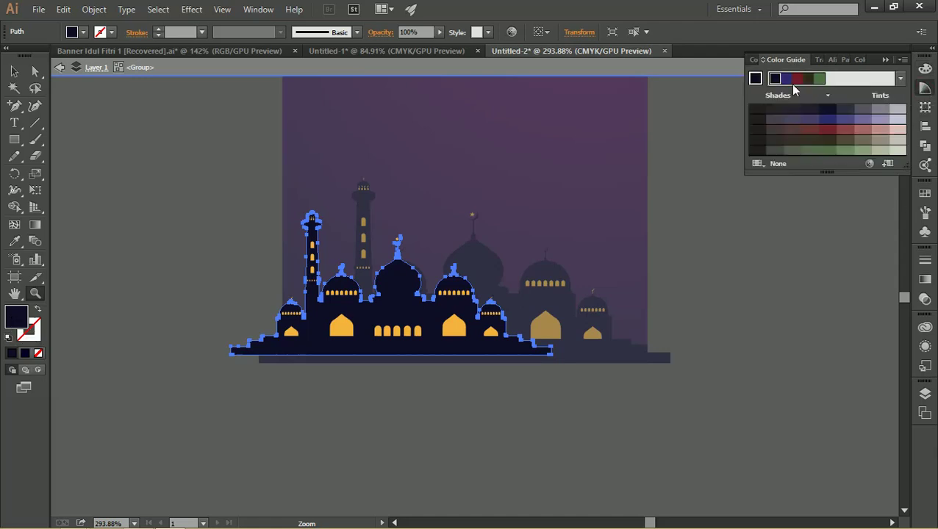
pyautogui.click(752, 60)
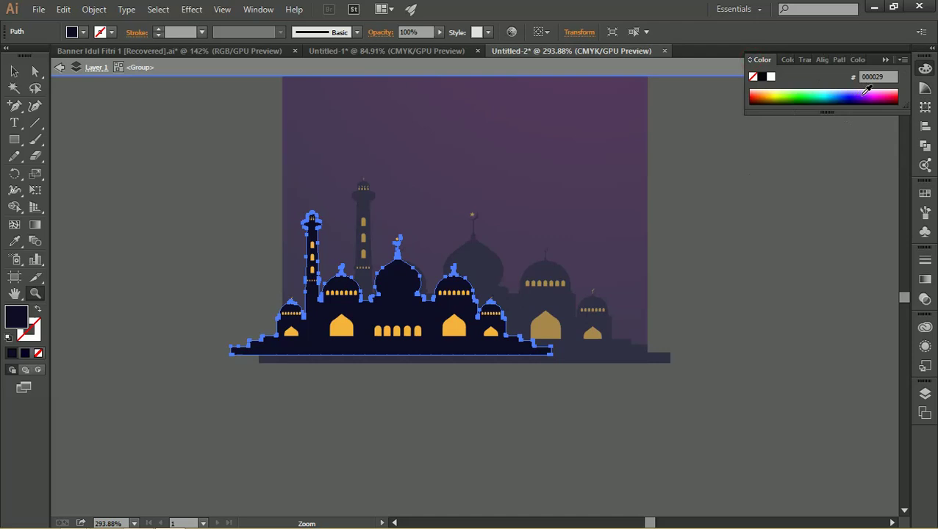
pyautogui.moveTo(828, 112); pyautogui.dragTo(830, 135)
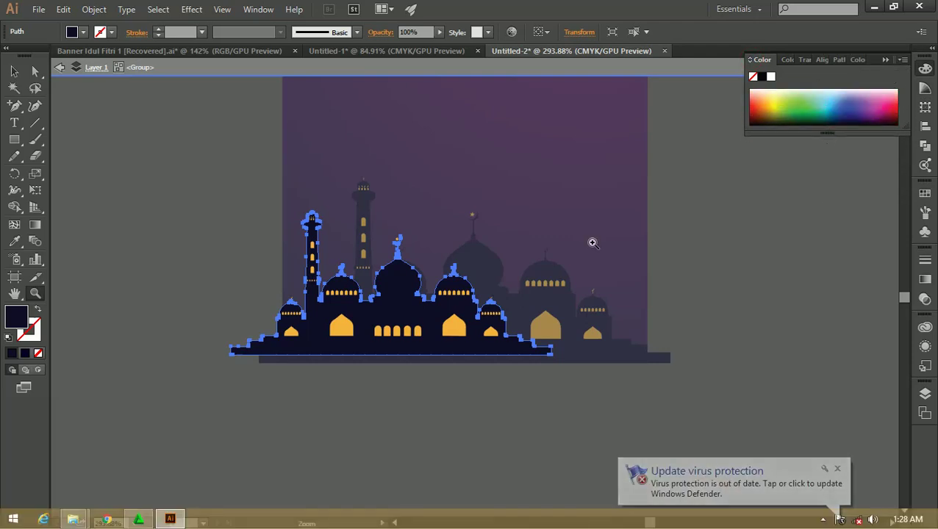
# Change the mosque fill to lighter navy 0C0C3D in the Color Picker, then deselect.
pyautogui.doubleClick(16, 319)
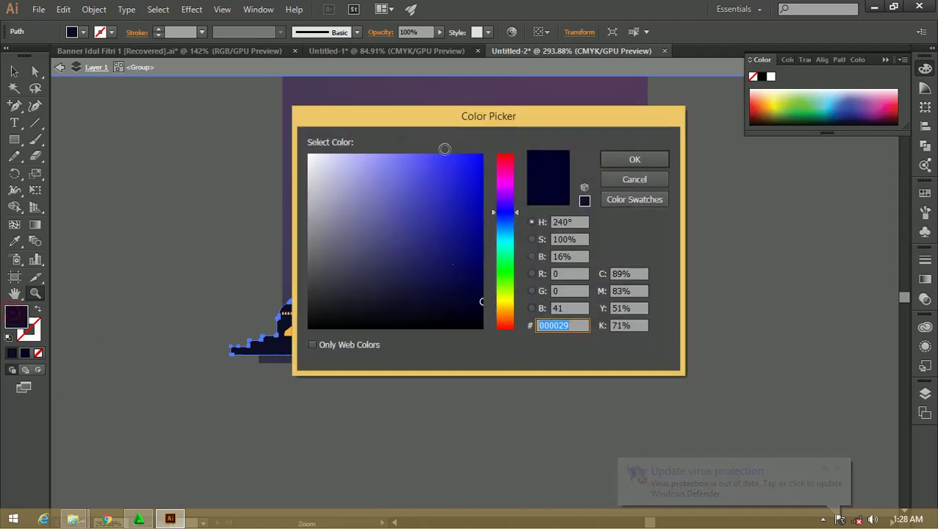
pyautogui.moveTo(460, 103); pyautogui.dragTo(753, 128)
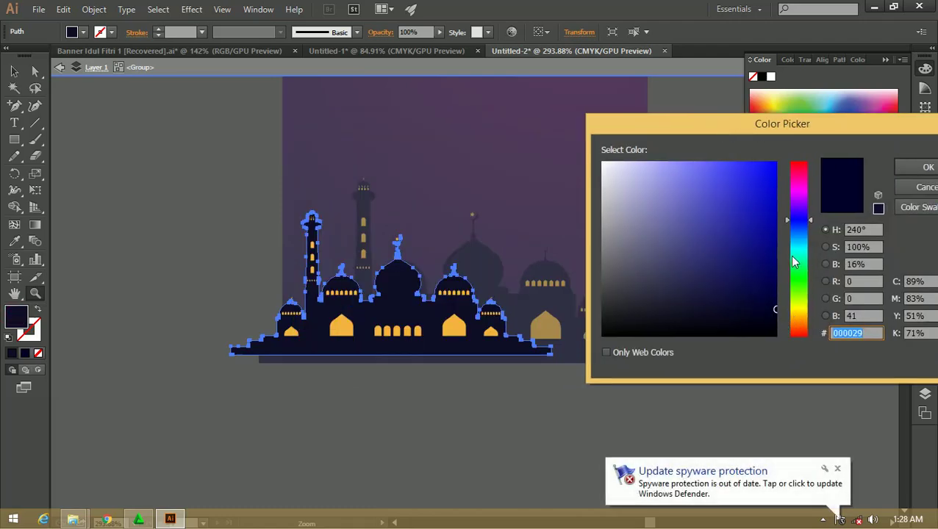
pyautogui.moveTo(775, 315); pyautogui.dragTo(744, 295)
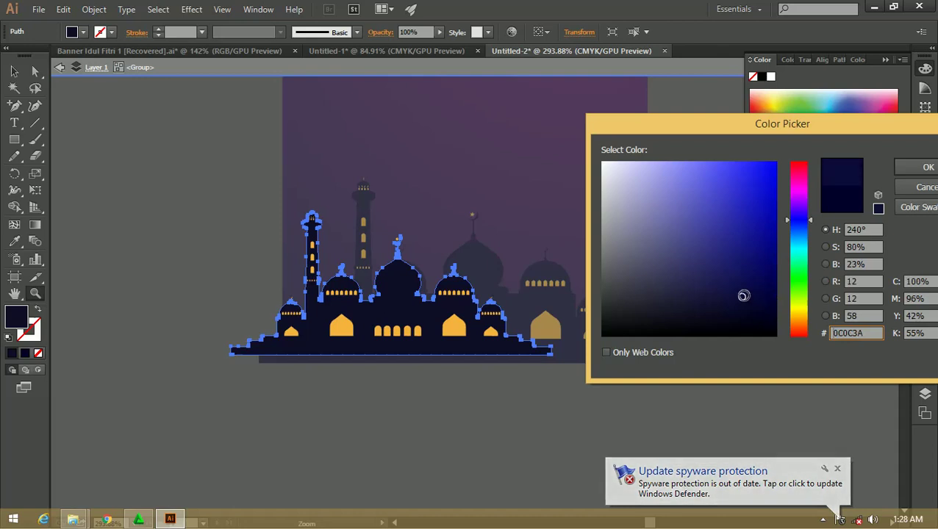
pyautogui.moveTo(744, 296)
pyautogui.mouseDown()
pyautogui.moveTo(732, 297)
pyautogui.moveTo(740, 296)
pyautogui.mouseUp()
pyautogui.click(898, 167)
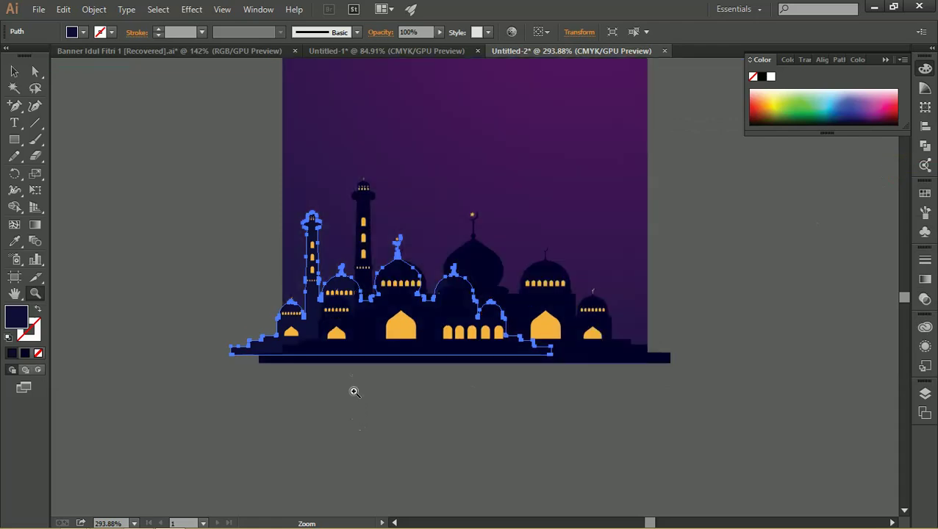
pyautogui.click(14, 71)
pyautogui.click(72, 138)
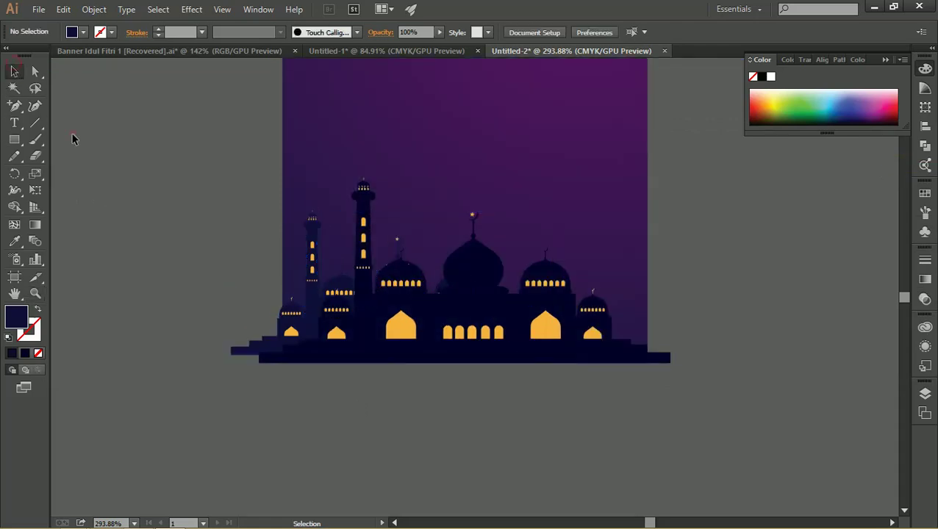
# Shrink the front mosque group and make a copy to its right, reflected across the vertical axis.
pyautogui.click(231, 351)
pyautogui.moveTo(231, 211); pyautogui.dragTo(256, 221)
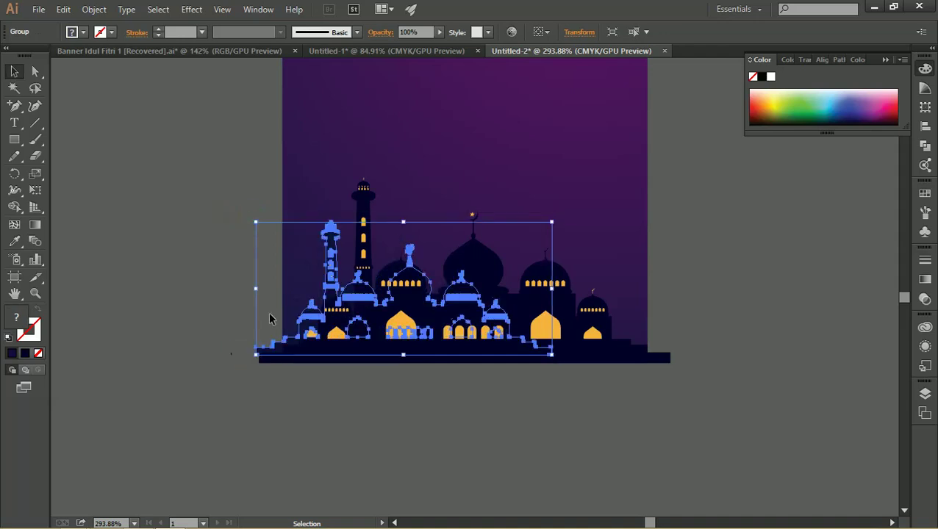
pyautogui.moveTo(323, 258)
pyautogui.mouseDown()
pyautogui.moveTo(303, 257)
pyautogui.moveTo(458, 270)
pyautogui.mouseUp()
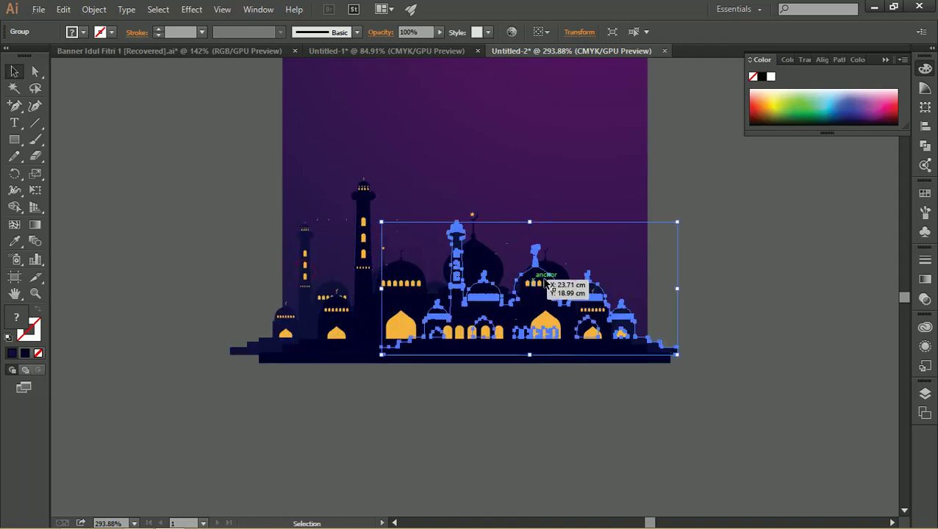
pyautogui.rightClick(597, 288)
pyautogui.moveTo(640, 388)
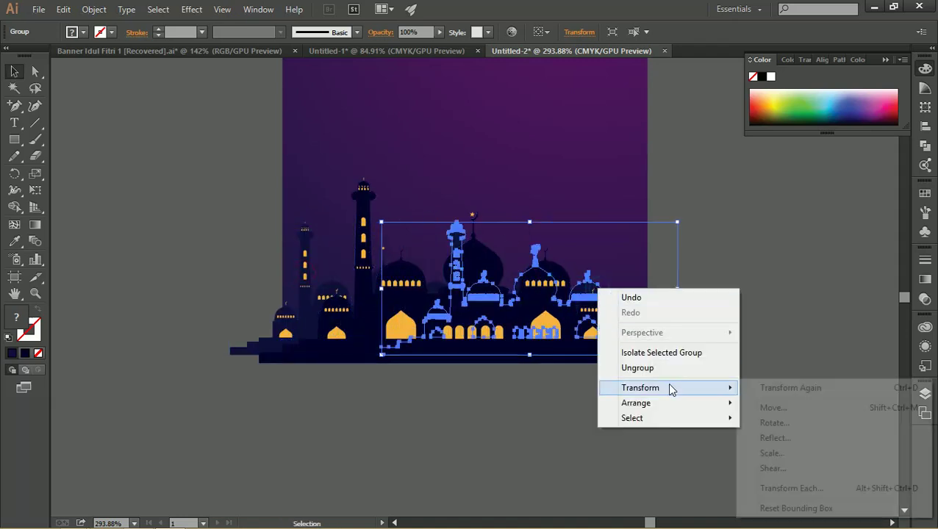
pyautogui.click(776, 437)
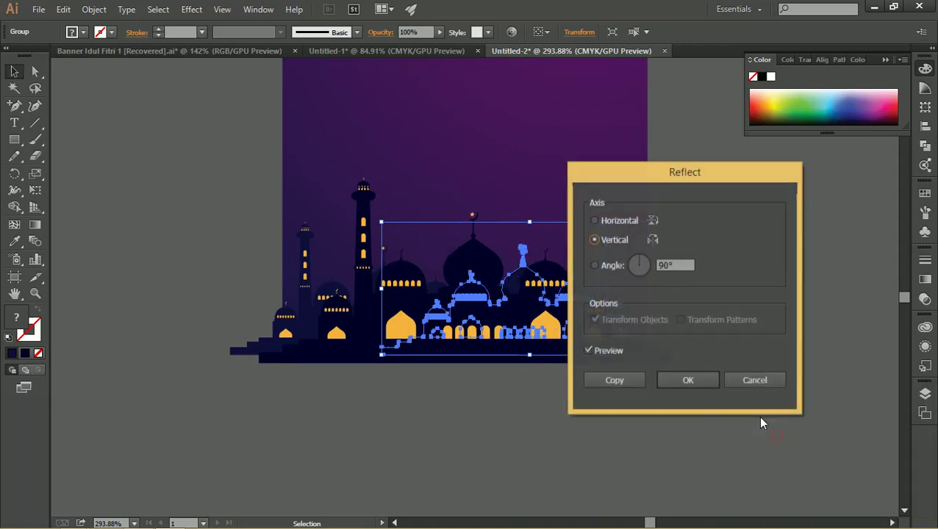
pyautogui.click(700, 382)
# Shrink the mirrored mosque and position it along the arch's right edge.
pyautogui.click(709, 272)
pyautogui.moveTo(616, 281); pyautogui.dragTo(696, 239)
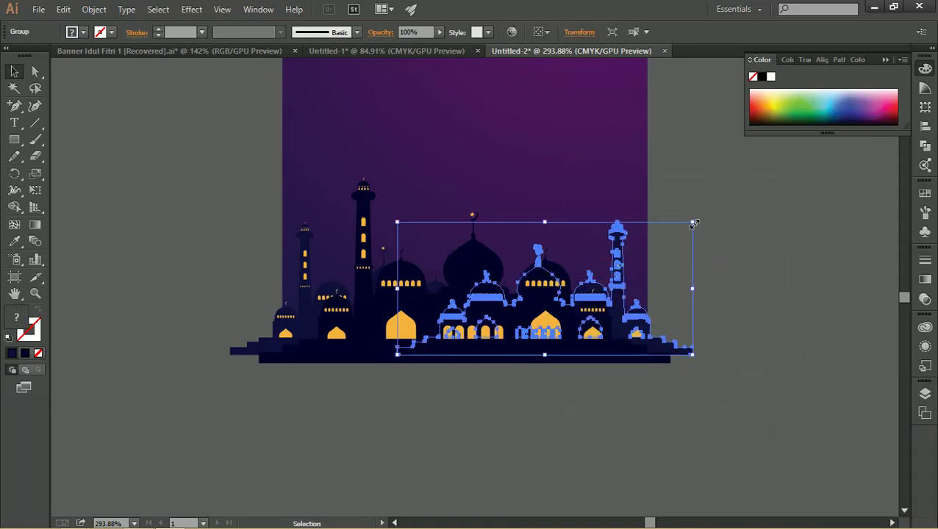
pyautogui.moveTo(694, 223); pyautogui.dragTo(637, 248)
pyautogui.moveTo(592, 274); pyautogui.dragTo(641, 285)
pyautogui.click(710, 274)
pyautogui.click(733, 264)
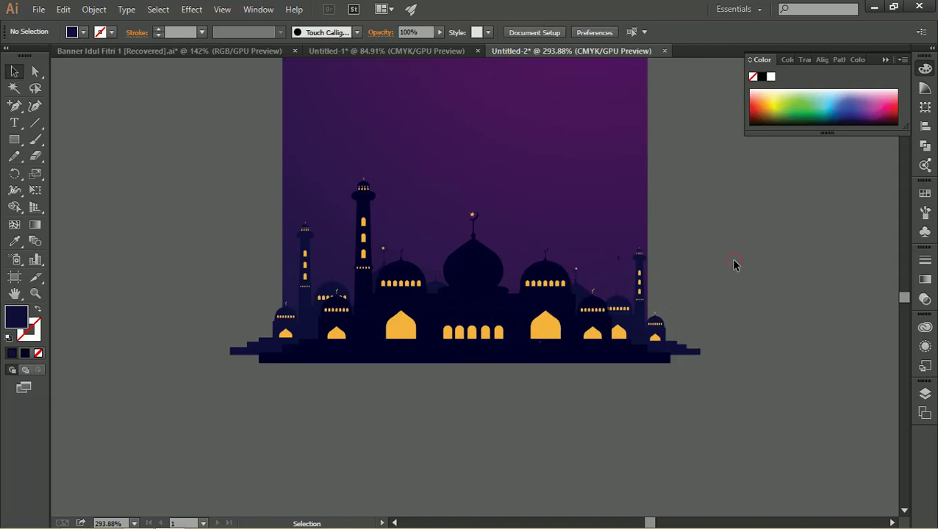
pyautogui.press('z')
pyautogui.keyDown('alt'); pyautogui.click(545, 265); pyautogui.keyUp('alt')
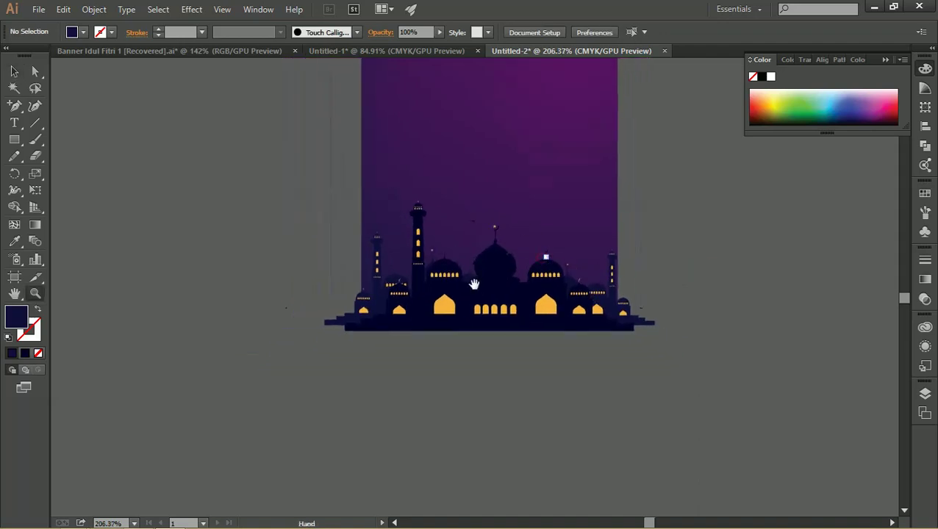
pyautogui.moveTo(478, 260); pyautogui.dragTo(449, 363)
pyautogui.press('v')
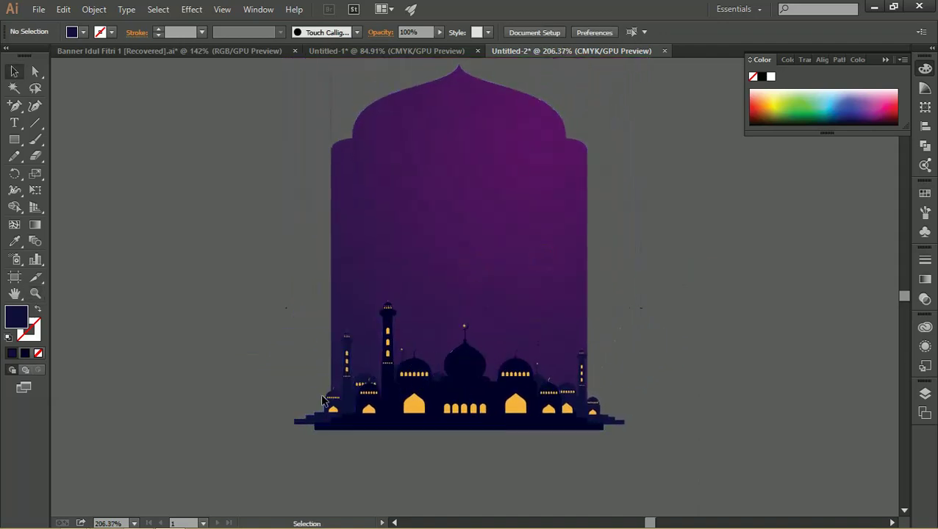
pyautogui.click(402, 357)
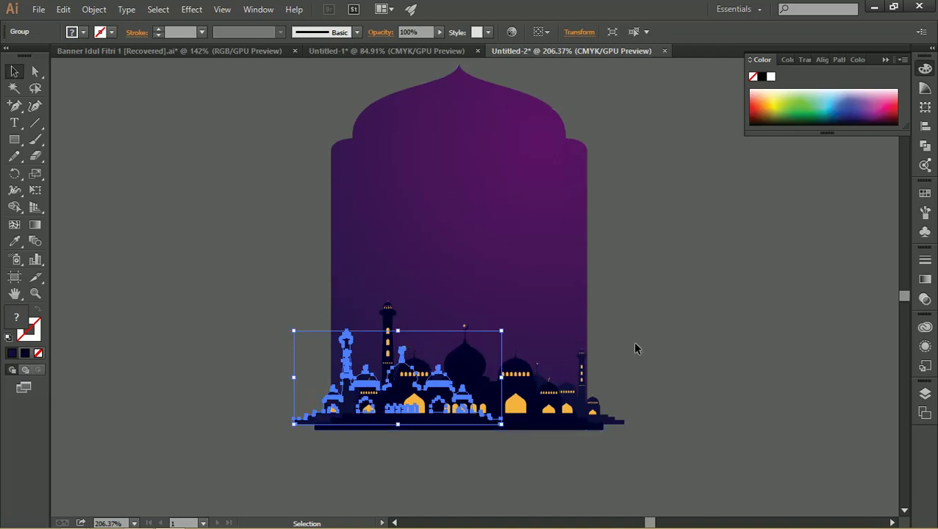
pyautogui.click(633, 341)
pyautogui.click(588, 378)
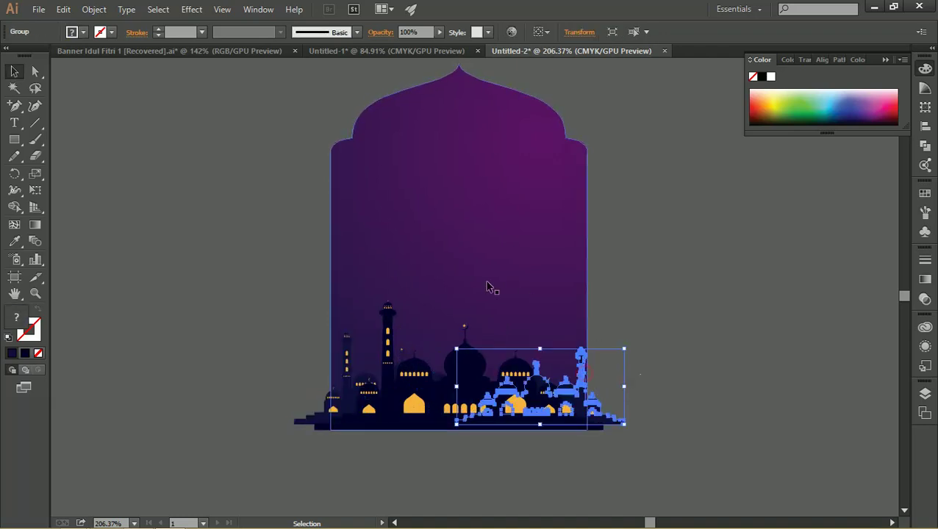
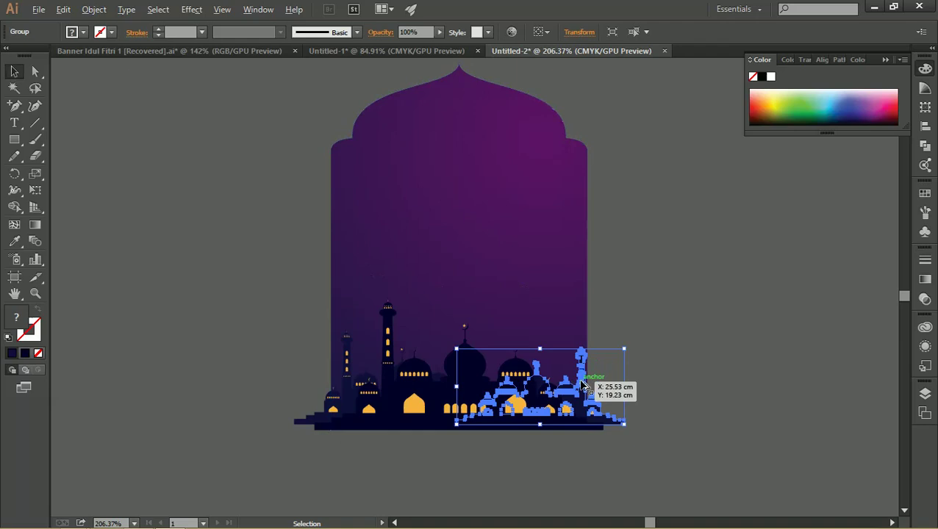
# Duplicate the mosque, ungroup it, and separate the dark silhouette from its yellow windows.
pyautogui.moveTo(582, 384); pyautogui.dragTo(755, 271)
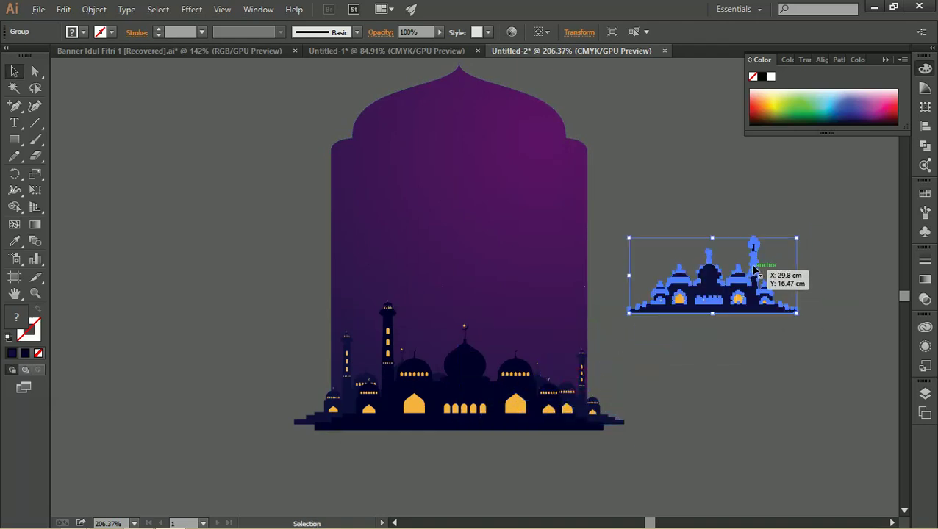
pyautogui.rightClick(728, 287)
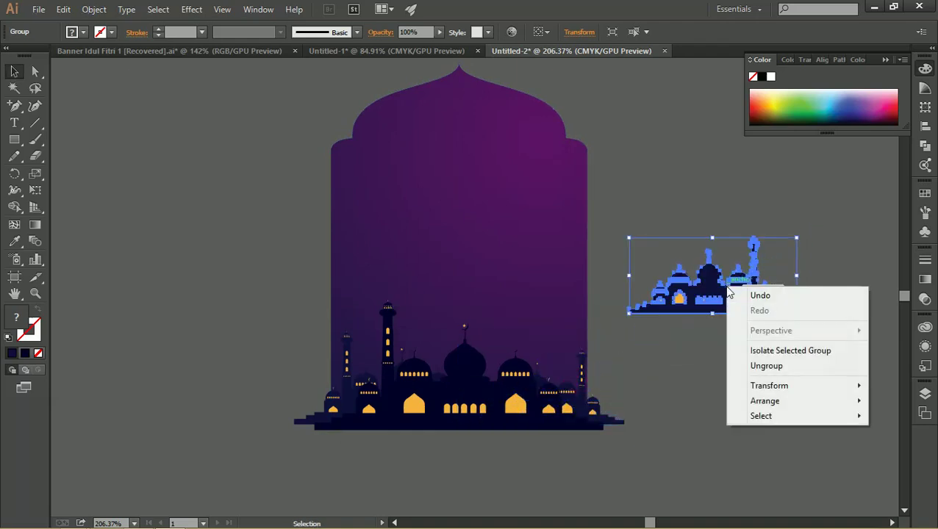
pyautogui.click(773, 374)
pyautogui.click(815, 298)
pyautogui.moveTo(775, 288); pyautogui.dragTo(754, 193)
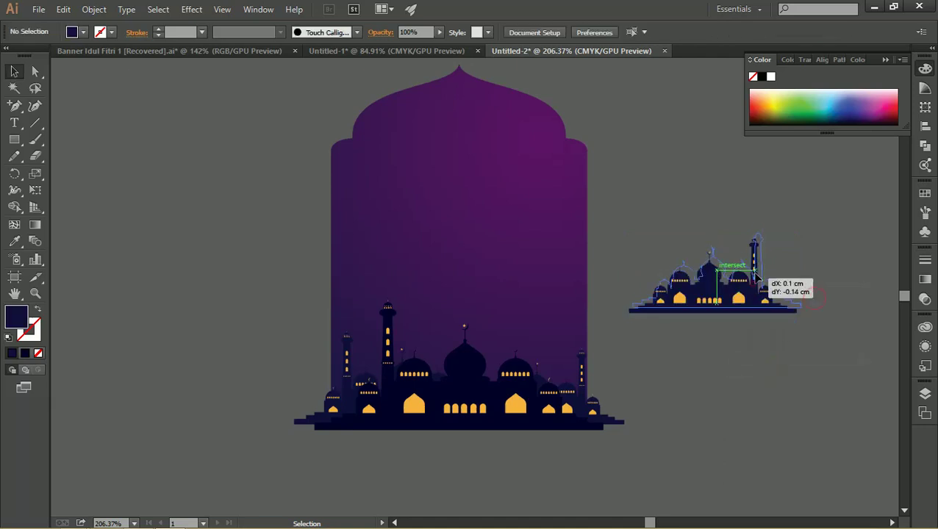
pyautogui.click(822, 237)
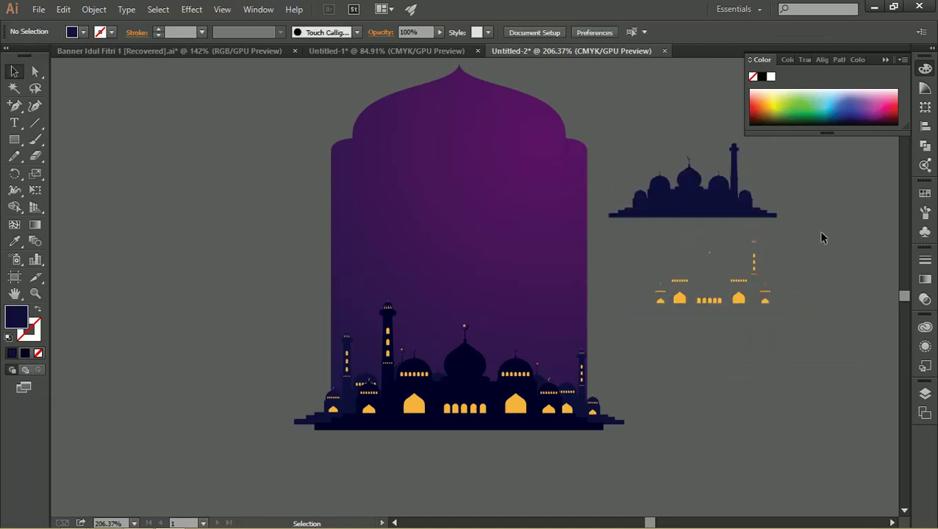
pyautogui.moveTo(845, 344); pyautogui.dragTo(630, 237)
# Enlarge the dark mosque silhouette and place it over the arch's lower half.
pyautogui.click(630, 237)
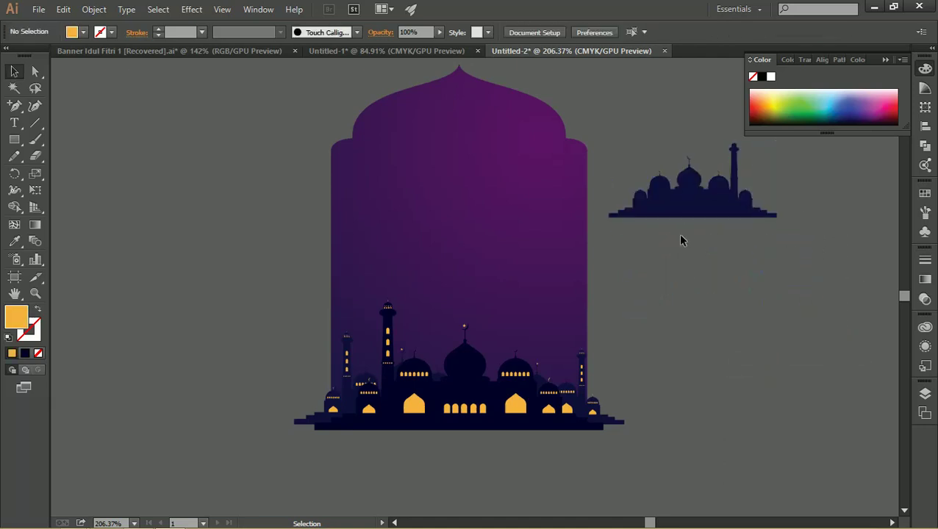
pyautogui.moveTo(705, 213); pyautogui.dragTo(301, 283)
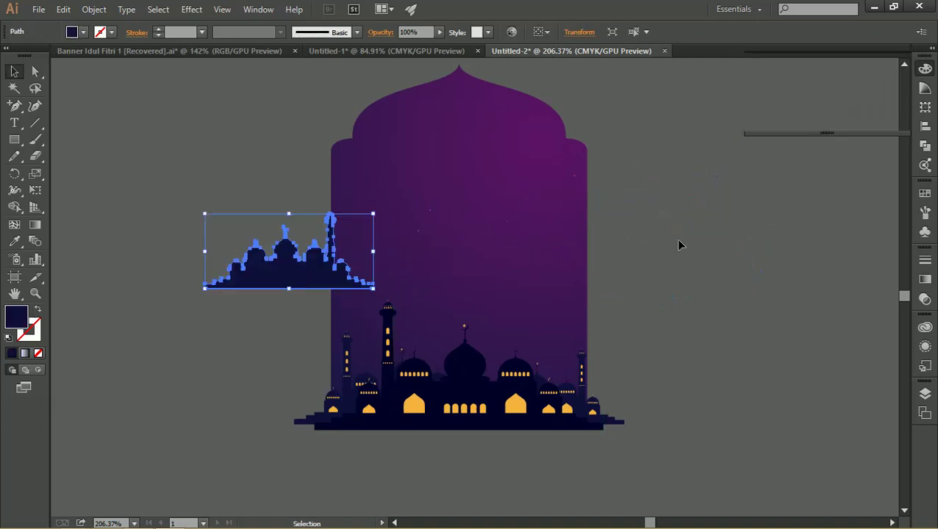
pyautogui.moveTo(376, 213); pyautogui.dragTo(438, 184)
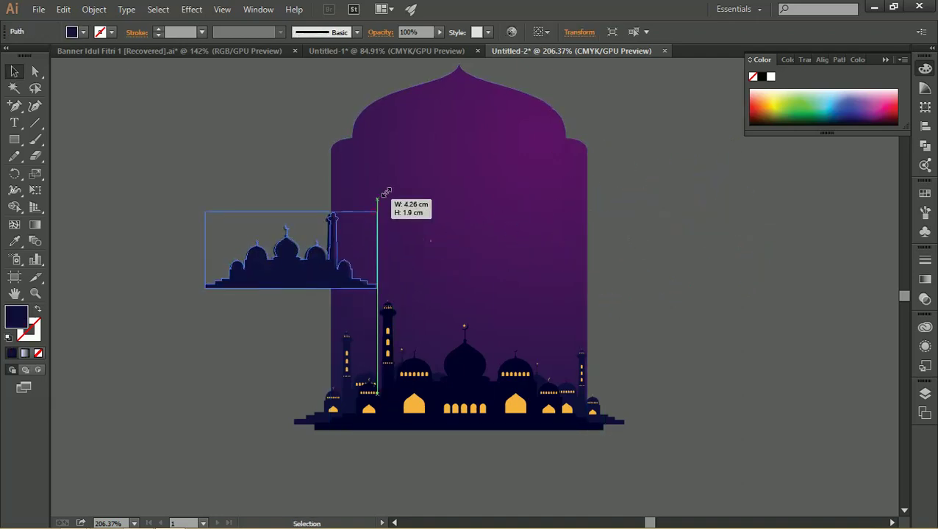
pyautogui.moveTo(337, 243)
pyautogui.mouseDown()
pyautogui.moveTo(426, 323)
pyautogui.moveTo(430, 352)
pyautogui.mouseUp()
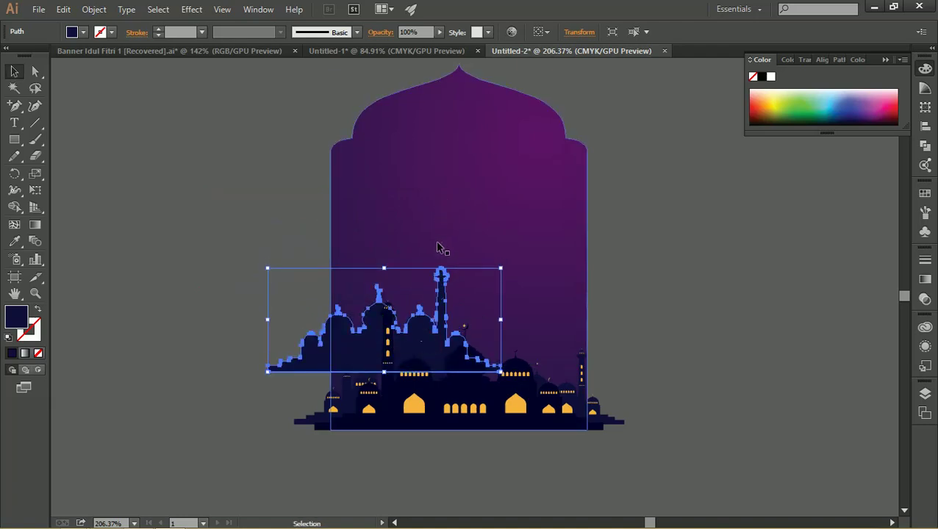
# Sample the arch's purple gradient onto the silhouette and make it a linear gradient.
pyautogui.press('i')
pyautogui.click(435, 184)
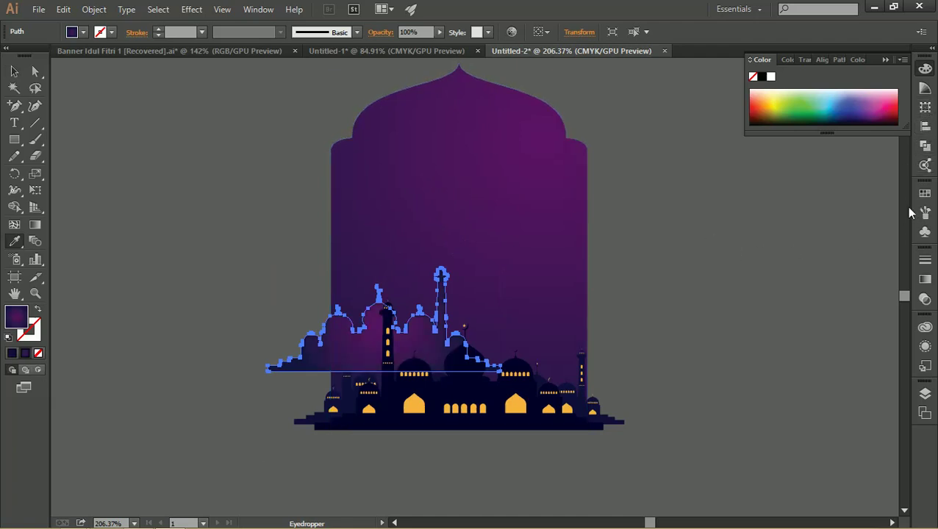
pyautogui.click(925, 279)
pyautogui.click(837, 269)
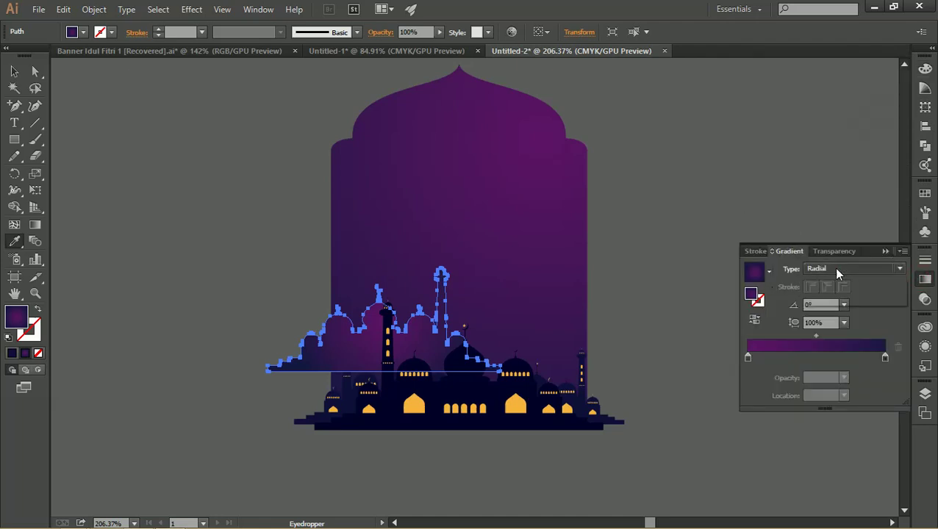
pyautogui.click(837, 278)
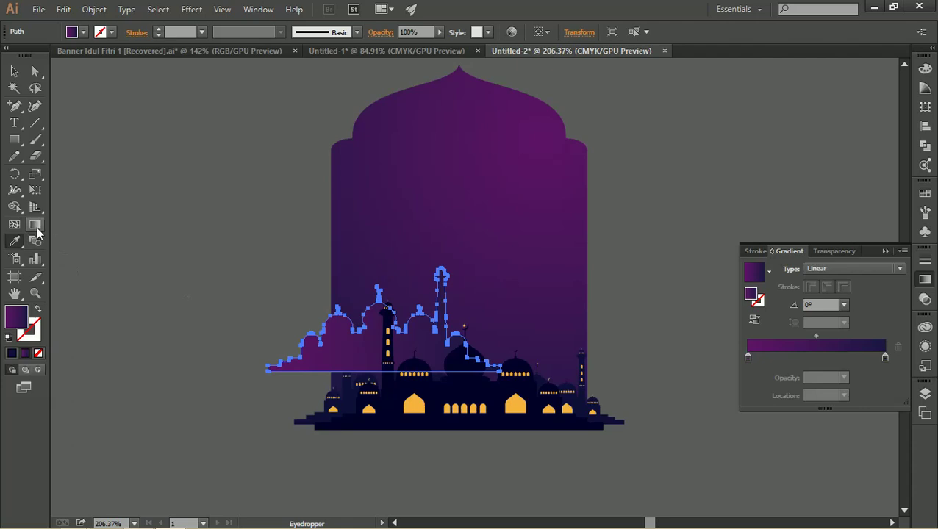
# Run the silhouette's gradient vertically from bottom to top and nudge the shape.
pyautogui.click(35, 226)
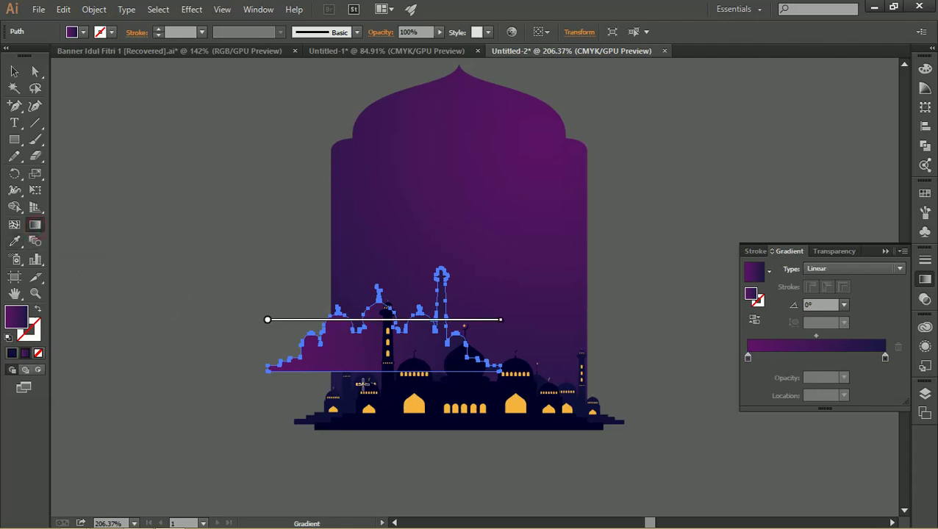
pyautogui.moveTo(383, 392); pyautogui.dragTo(383, 287)
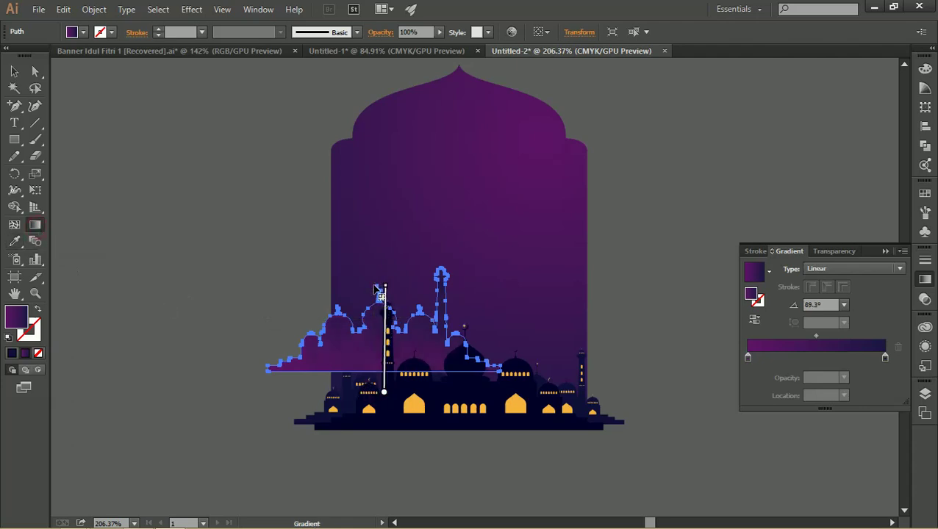
pyautogui.click(14, 71)
pyautogui.click(159, 201)
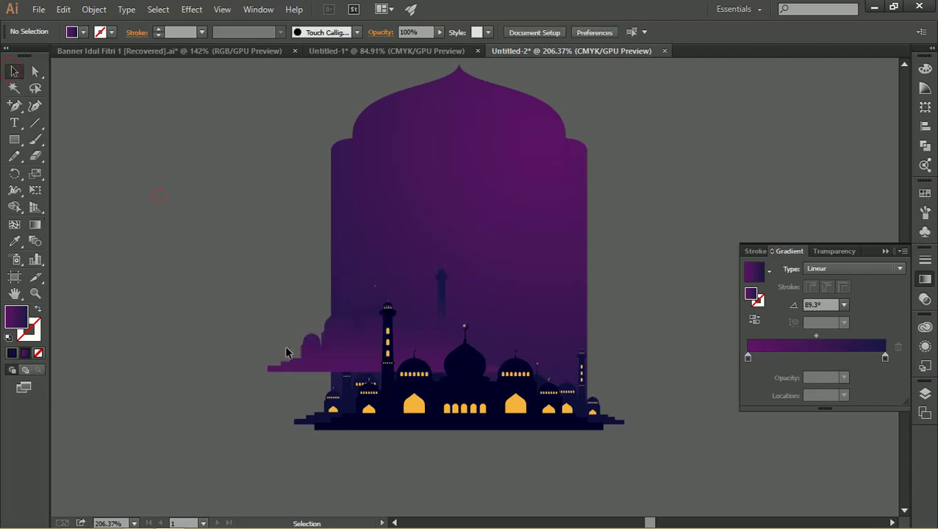
pyautogui.moveTo(348, 356); pyautogui.dragTo(356, 362)
# Shift the gradient midpoint to 28.82% and nudge the silhouette slightly down-right.
pyautogui.press('g')
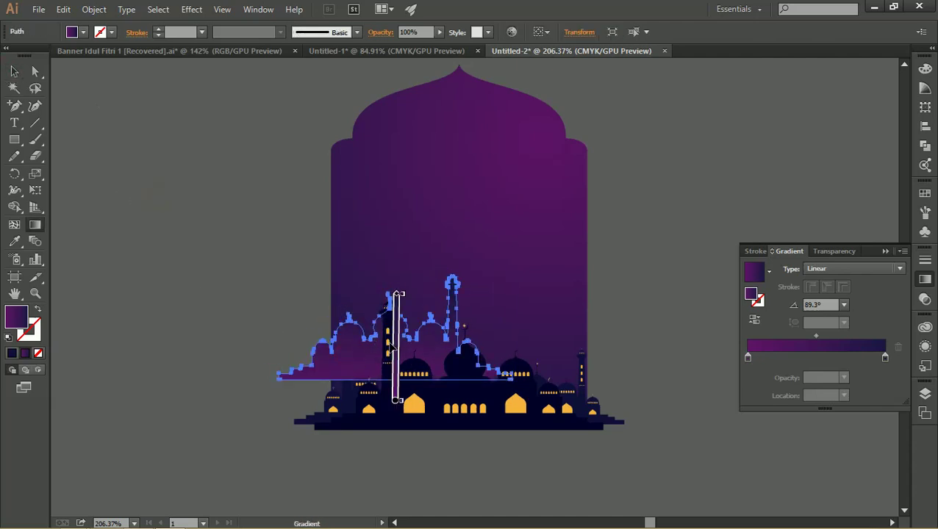
pyautogui.moveTo(816, 336); pyautogui.dragTo(787, 335)
pyautogui.press('v')
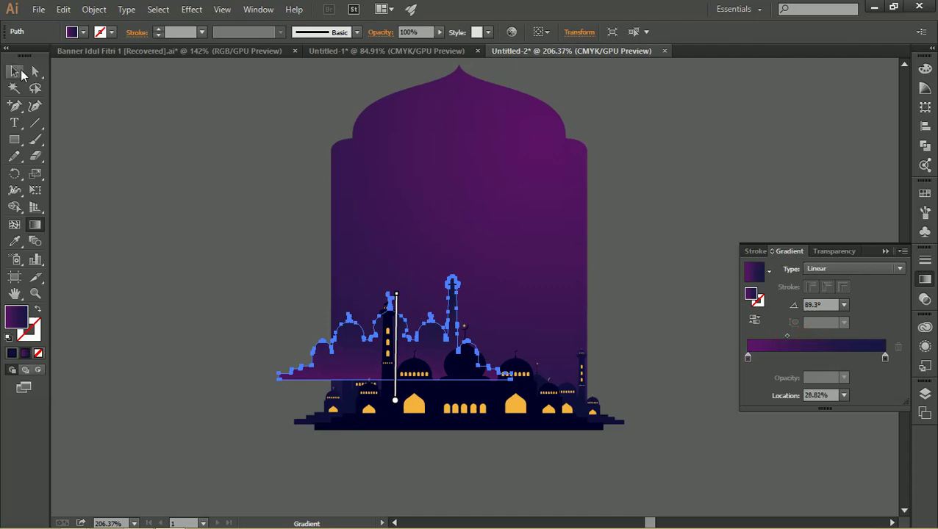
pyautogui.click(152, 121)
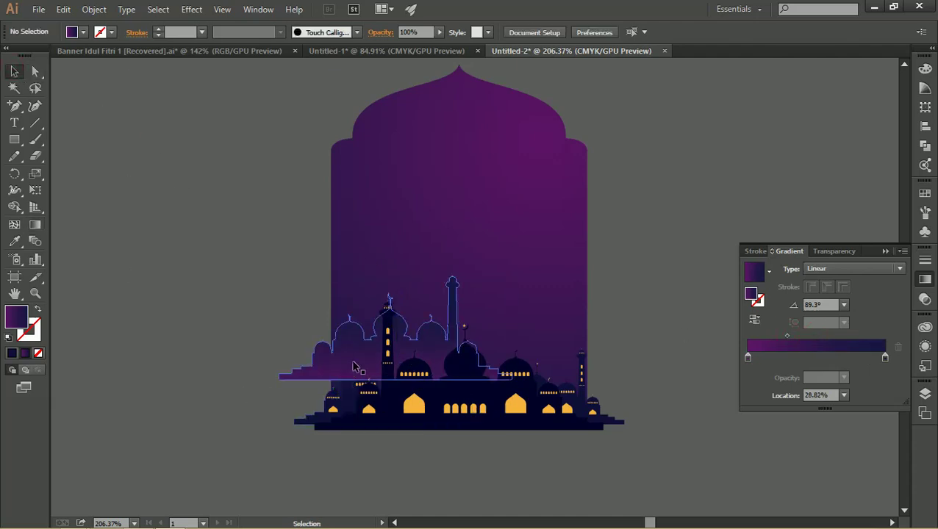
pyautogui.moveTo(357, 345); pyautogui.dragTo(360, 353)
pyautogui.click(279, 325)
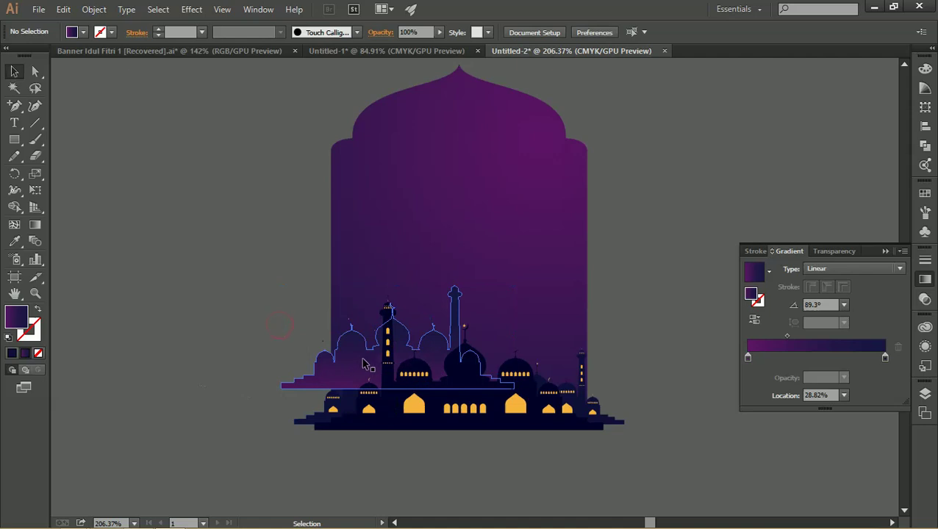
pyautogui.click(363, 364)
# Send the arch behind the back mosque silhouette and move the silhouette down-left.
pyautogui.keyDown('shift'); pyautogui.click(365, 280); pyautogui.keyUp('shift')
pyautogui.rightClick(364, 269)
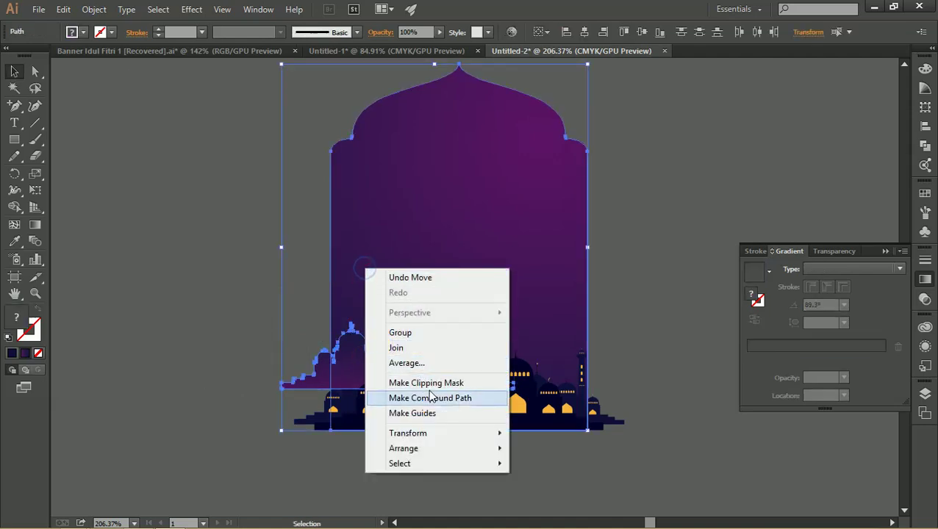
pyautogui.moveTo(408, 433)
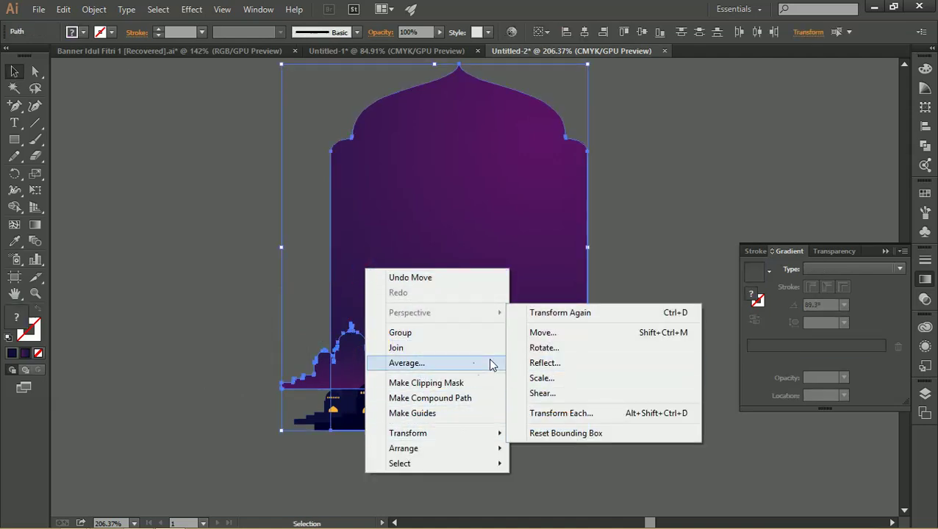
pyautogui.click(482, 447)
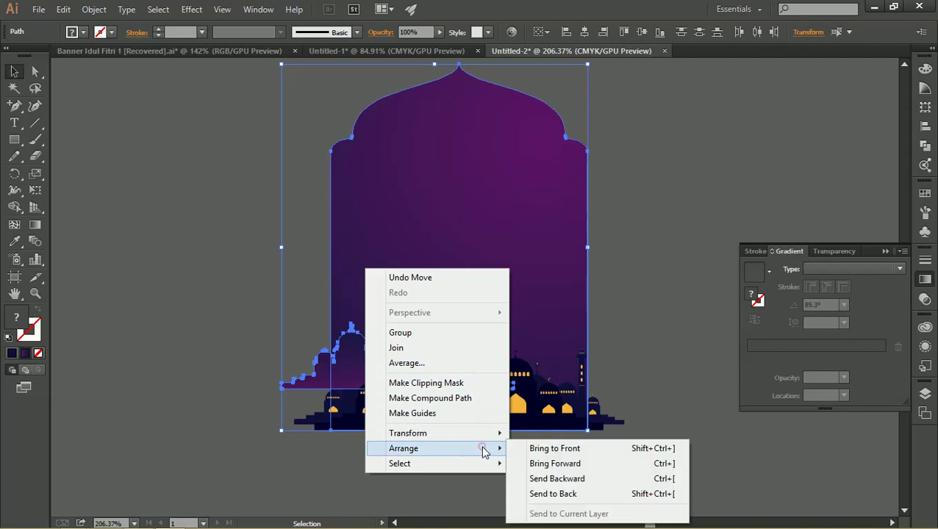
pyautogui.click(565, 491)
pyautogui.click(649, 313)
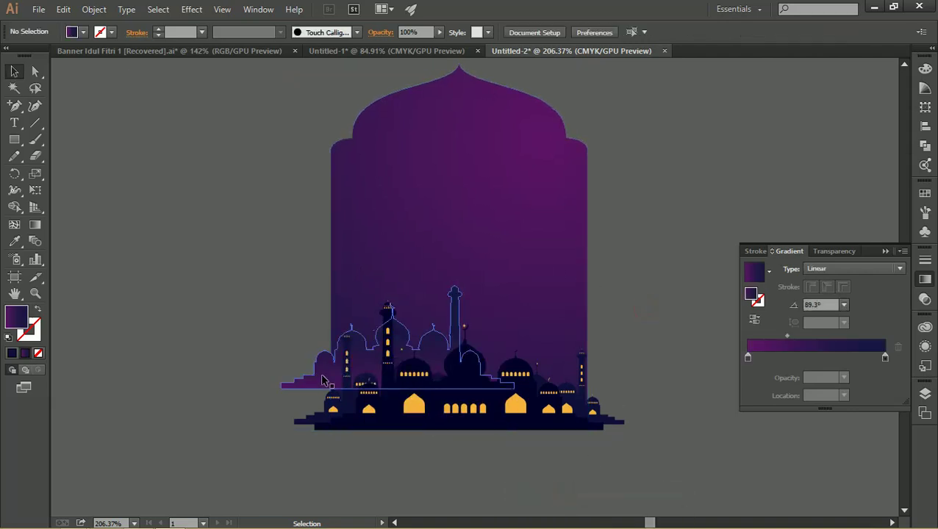
pyautogui.moveTo(322, 380); pyautogui.dragTo(316, 393)
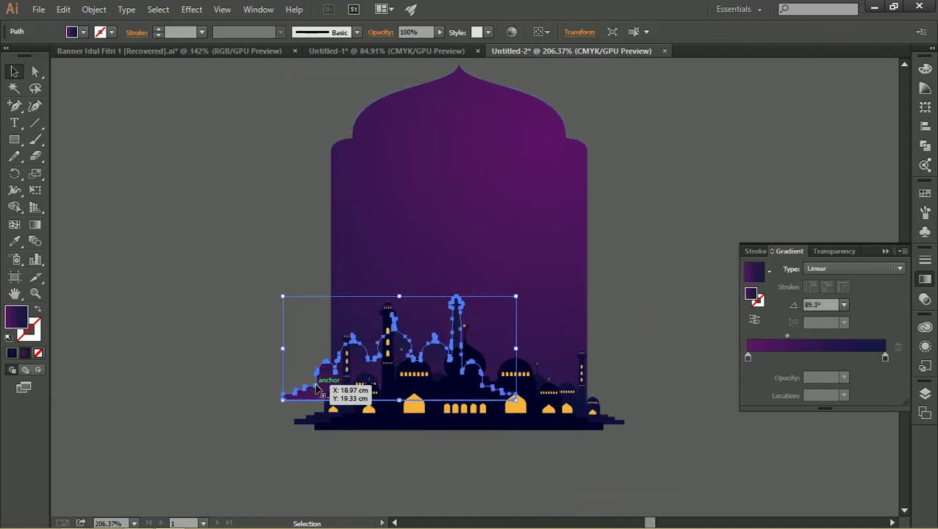
pyautogui.moveTo(316, 393); pyautogui.dragTo(295, 380)
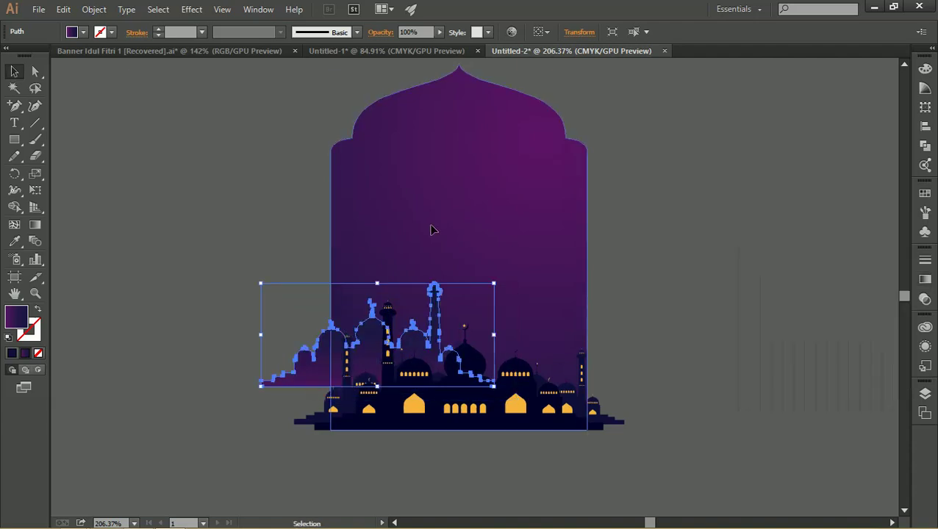
# Add a vertically reflected copy of the back silhouette on the arch's right side.
pyautogui.moveTo(330, 345)
pyautogui.mouseDown()
pyautogui.moveTo(325, 355)
pyautogui.moveTo(458, 330)
pyautogui.mouseUp()
pyautogui.rightClick(522, 316)
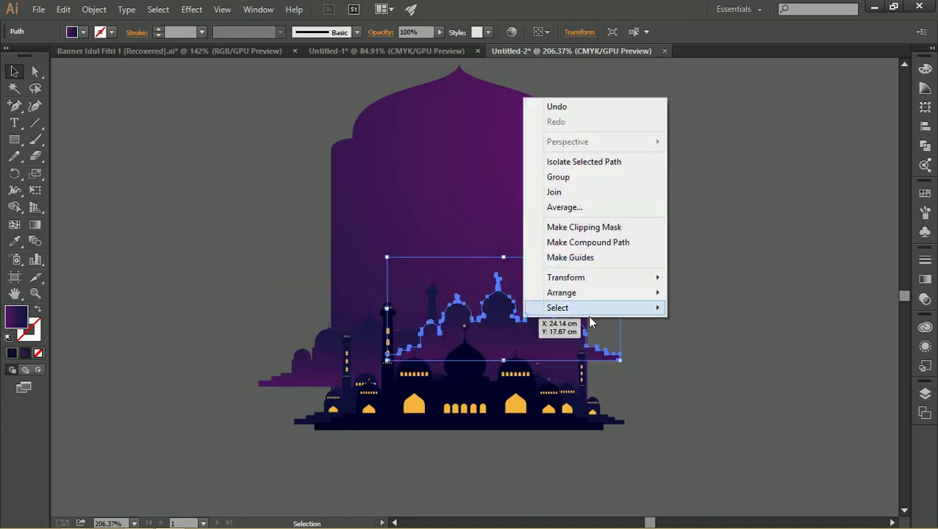
pyautogui.moveTo(566, 278)
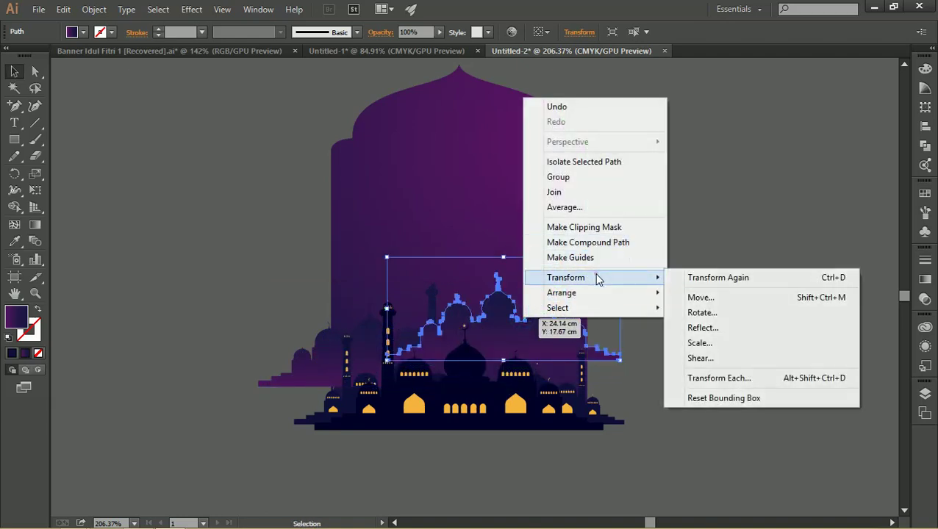
pyautogui.click(707, 328)
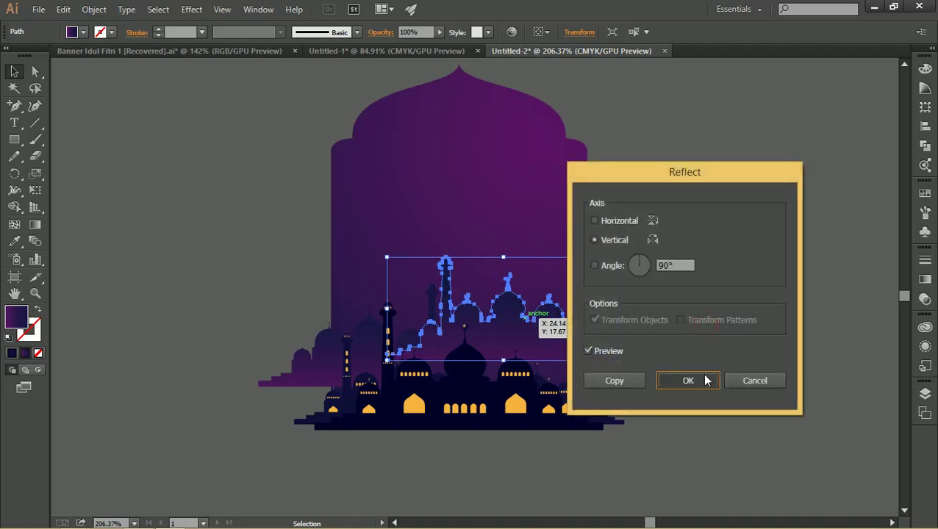
pyautogui.click(688, 380)
pyautogui.moveTo(541, 325); pyautogui.dragTo(569, 328)
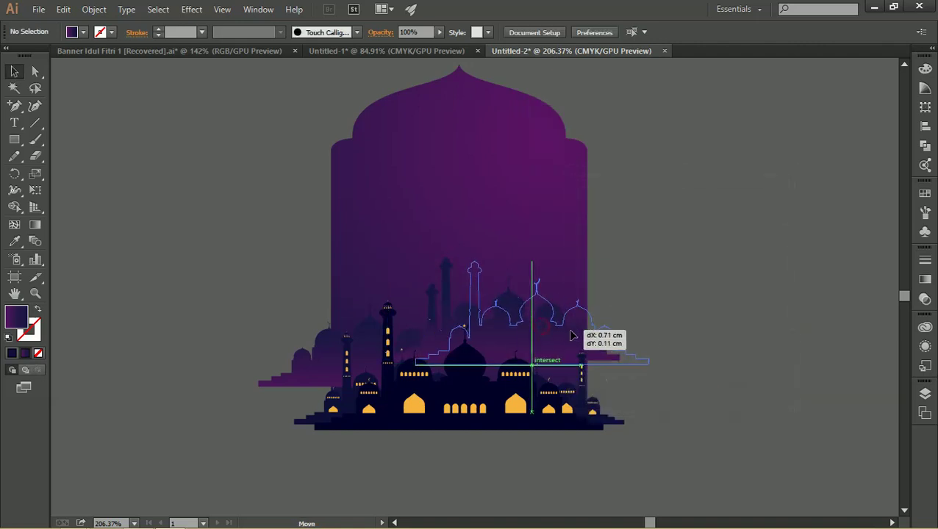
pyautogui.click(673, 281)
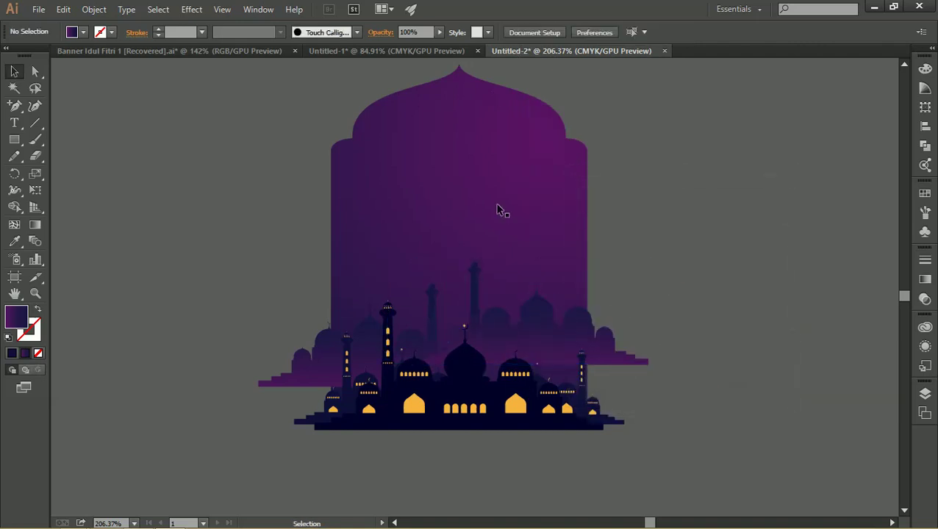
pyautogui.moveTo(560, 318); pyautogui.dragTo(561, 329)
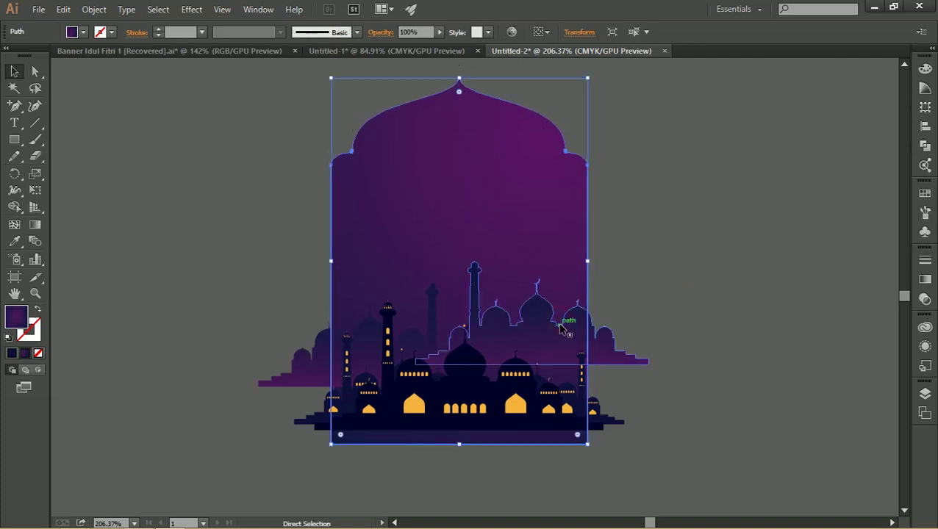
pyautogui.hotkey('ctrl', 'z')
pyautogui.click(641, 301)
pyautogui.click(628, 342)
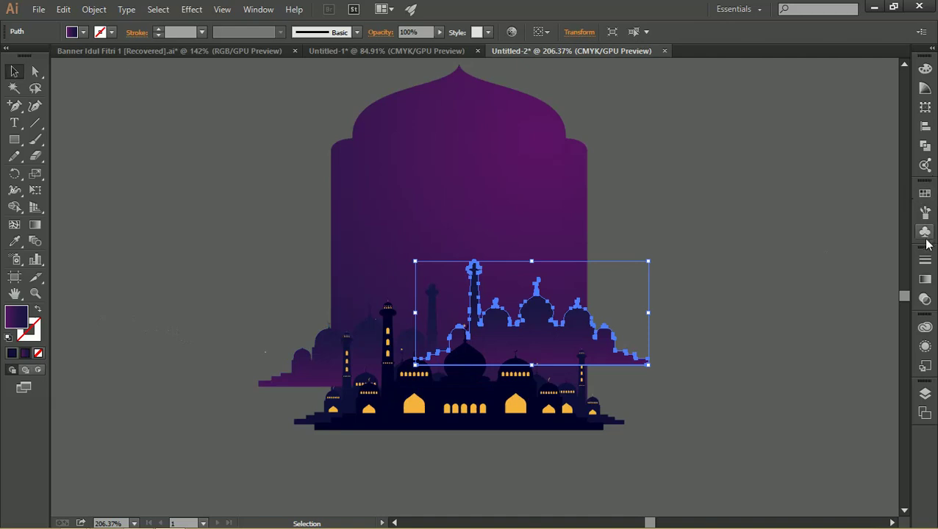
# Set the starting gradient stop to 0% opacity on both skyline silhouettes.
pyautogui.click(925, 279)
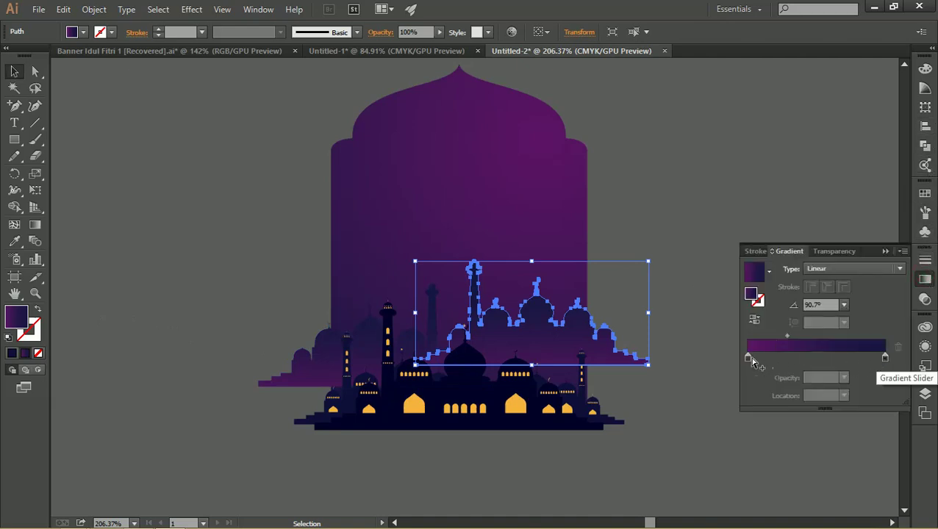
pyautogui.click(748, 358)
pyautogui.click(844, 378)
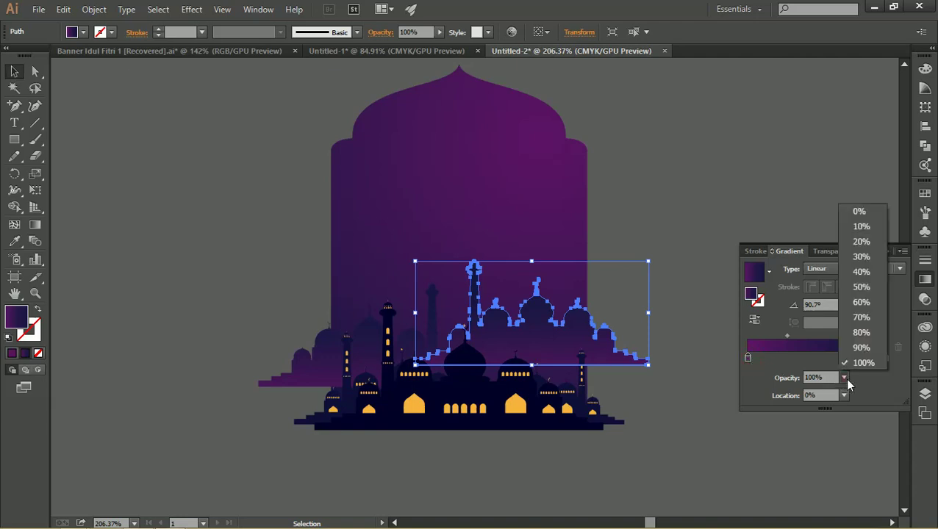
pyautogui.click(866, 213)
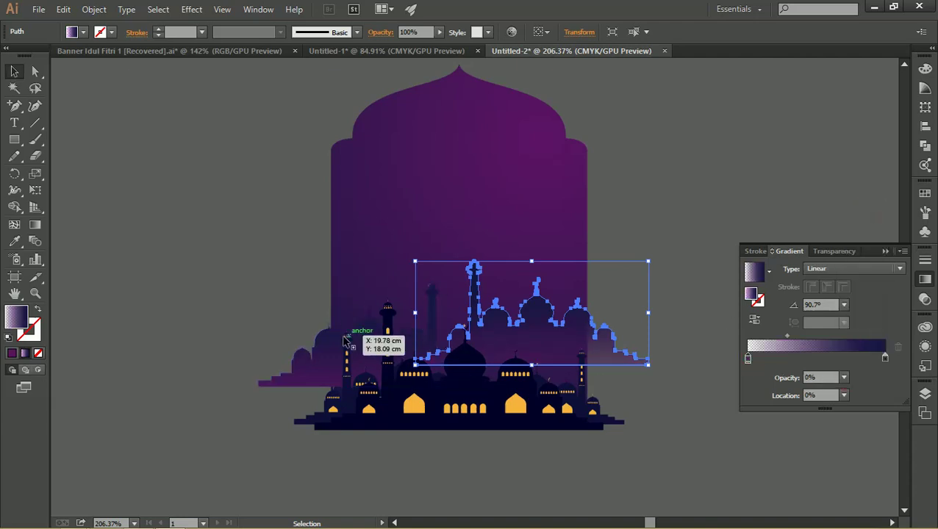
pyautogui.click(294, 371)
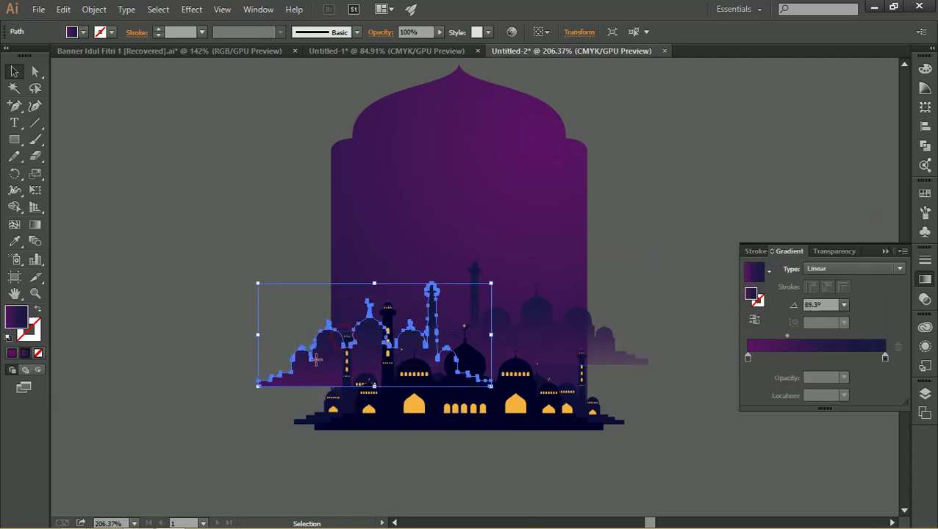
pyautogui.click(748, 357)
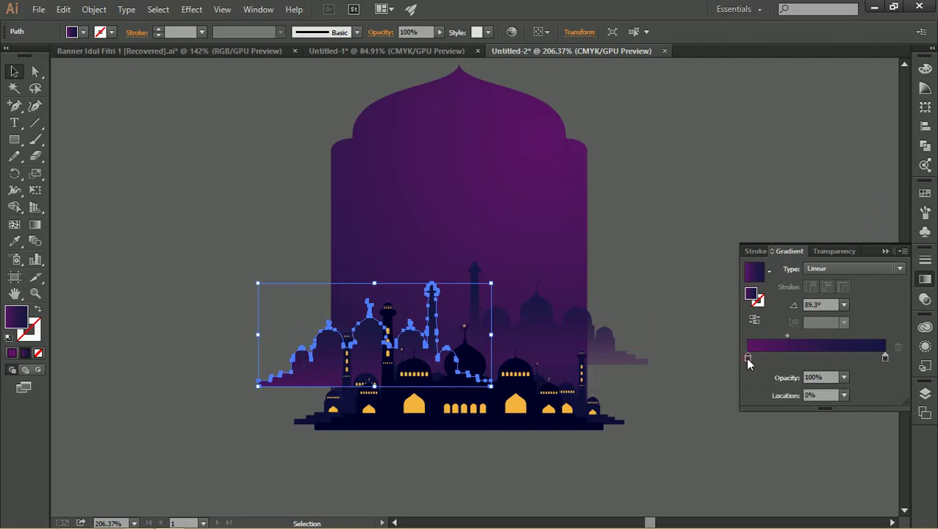
pyautogui.click(844, 379)
pyautogui.click(853, 212)
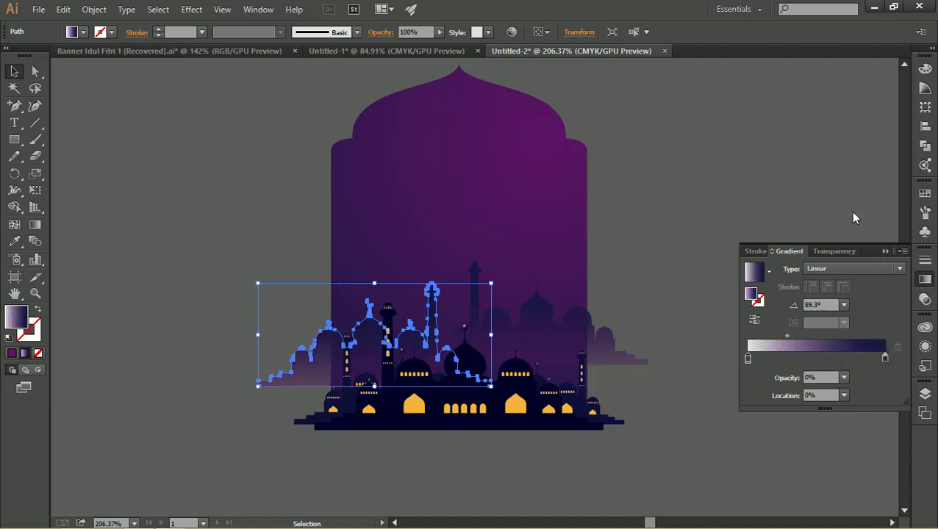
pyautogui.click(702, 197)
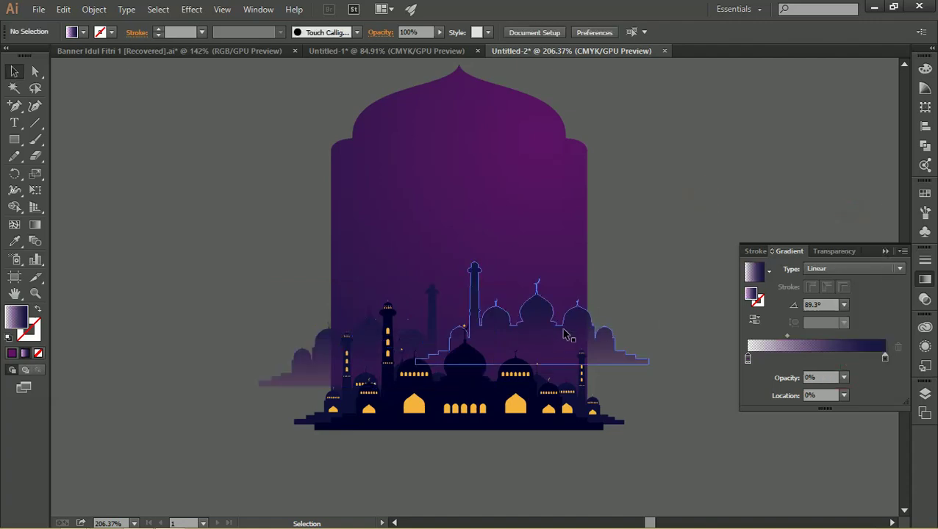
# Nudge the right skyline and shift its gradient midpoint to 46.06%.
pyautogui.moveTo(564, 335); pyautogui.dragTo(576, 348)
pyautogui.click(650, 291)
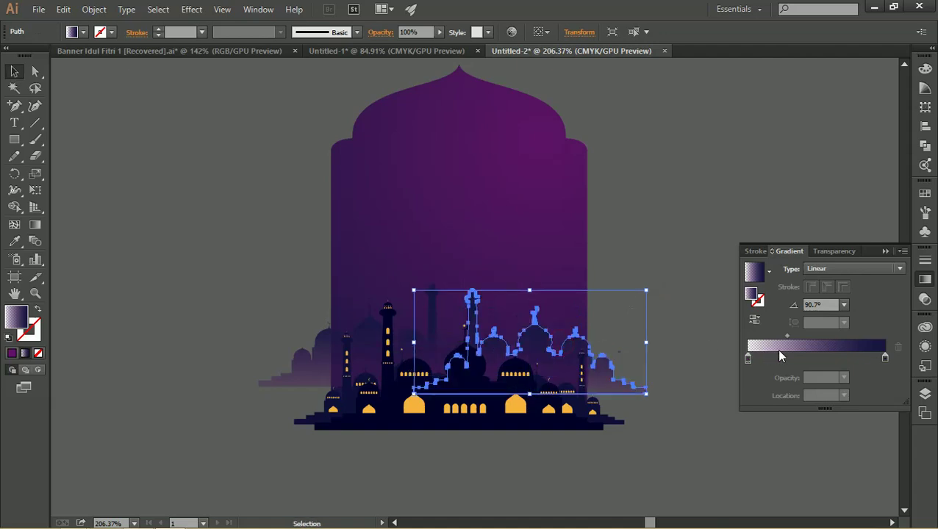
pyautogui.moveTo(788, 335); pyautogui.dragTo(812, 335)
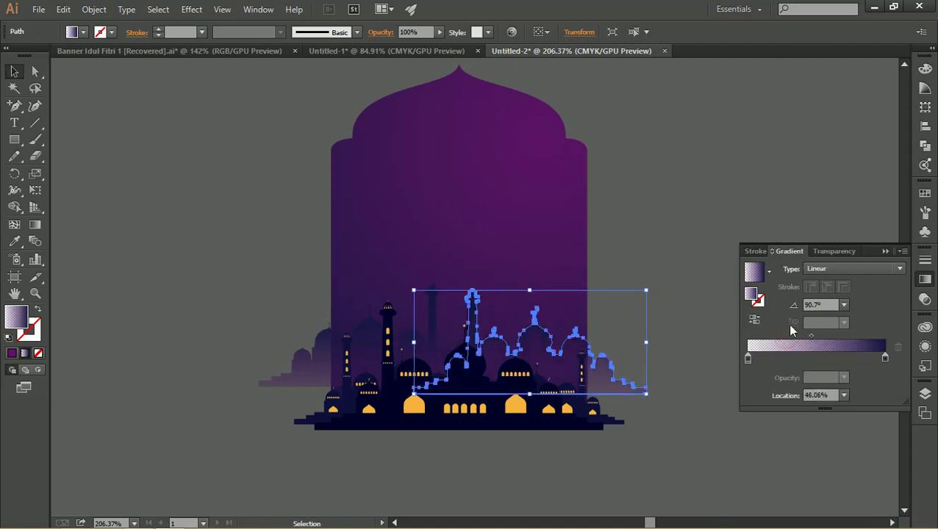
pyautogui.click(688, 271)
# Move a skyline silhouette's gradient midpoint to about 41.63% and nudge it left.
pyautogui.moveTo(645, 228); pyautogui.dragTo(751, 228)
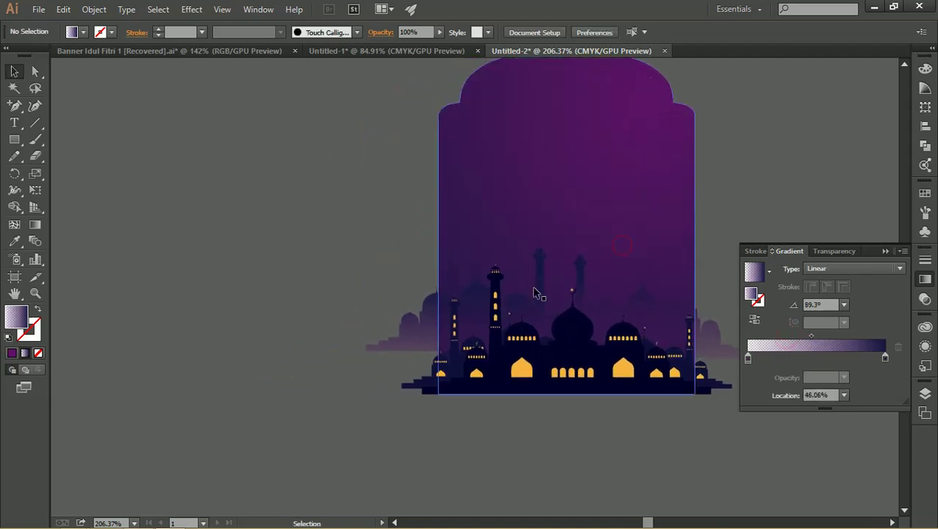
pyautogui.click(494, 294)
pyautogui.moveTo(787, 336); pyautogui.dragTo(807, 336)
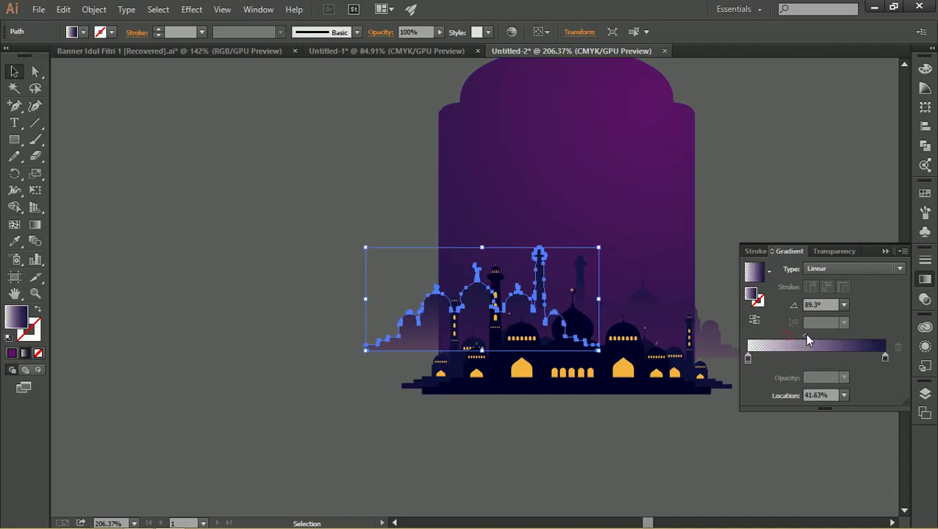
pyautogui.click(730, 205)
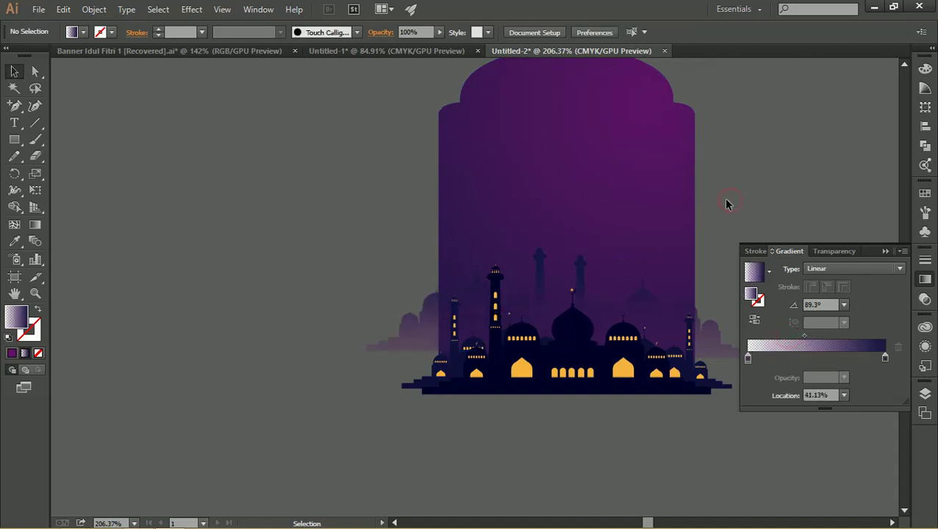
pyautogui.moveTo(673, 304)
pyautogui.mouseDown()
pyautogui.moveTo(630, 329)
pyautogui.moveTo(622, 298)
pyautogui.mouseUp()
pyautogui.click(720, 208)
pyautogui.click(730, 222)
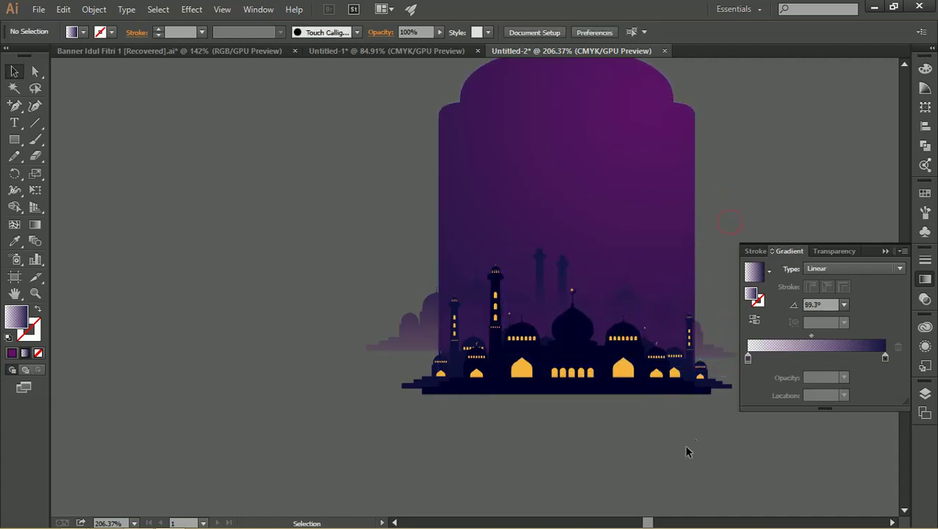
pyautogui.scroll(3, 704, 361)
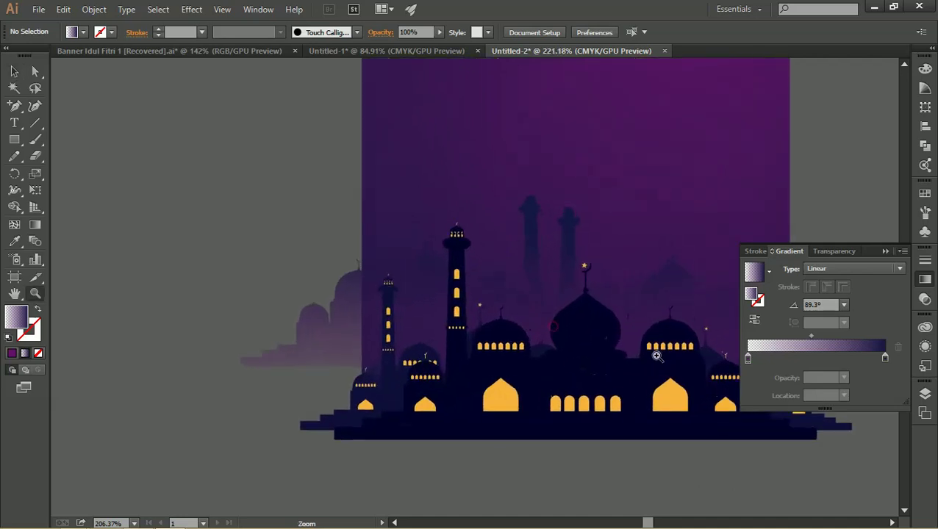
pyautogui.click(544, 349)
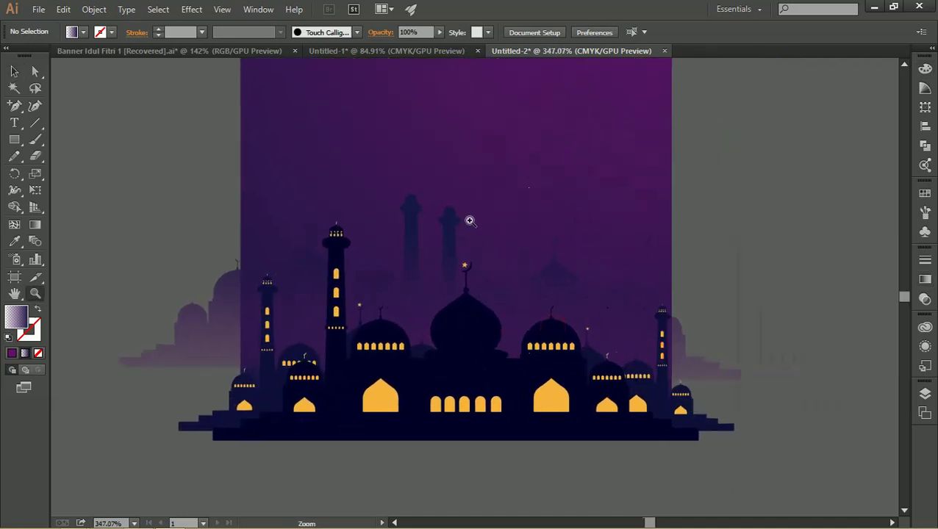
# Reflect the left skyline vertically, enlarge it toward the upper left, and nudge it into place.
pyautogui.press('v')
pyautogui.moveTo(422, 213); pyautogui.dragTo(419, 195)
pyautogui.rightClick(412, 218)
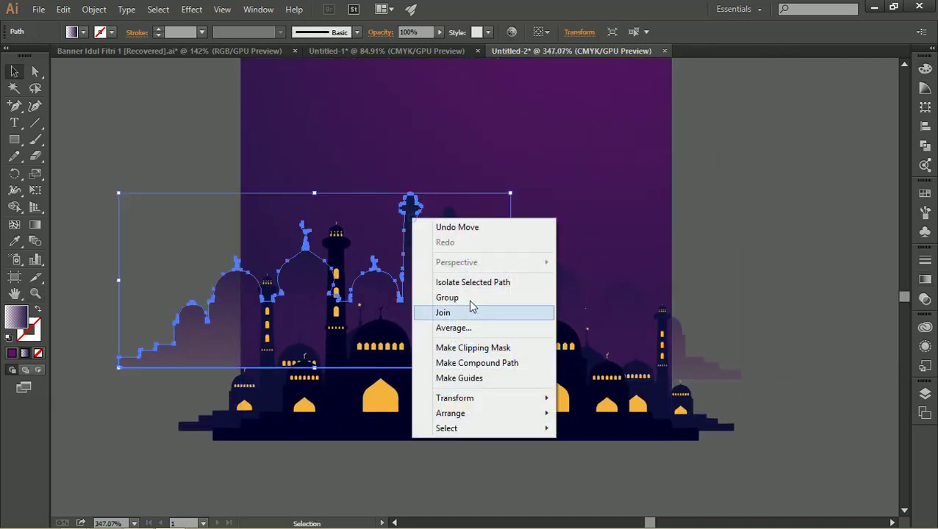
pyautogui.click(510, 398)
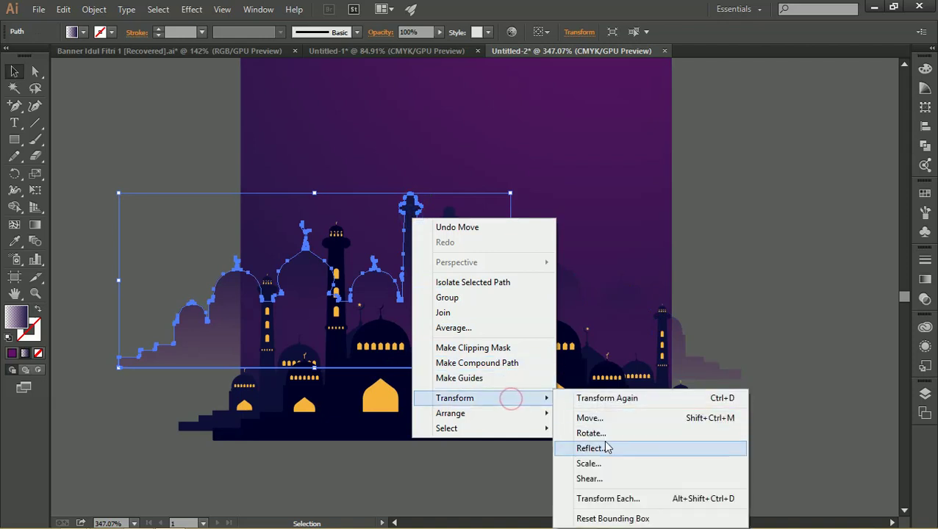
pyautogui.click(607, 447)
pyautogui.click(687, 380)
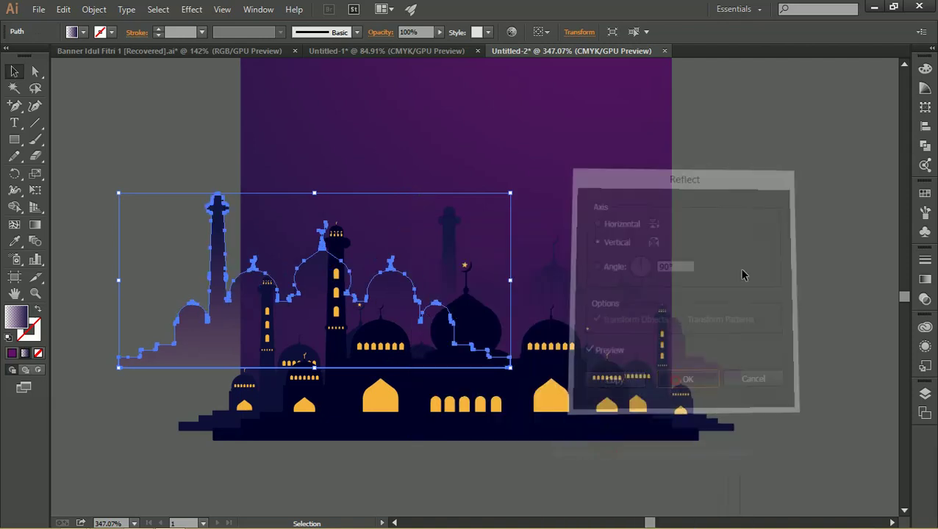
pyautogui.click(356, 261)
pyautogui.click(197, 206)
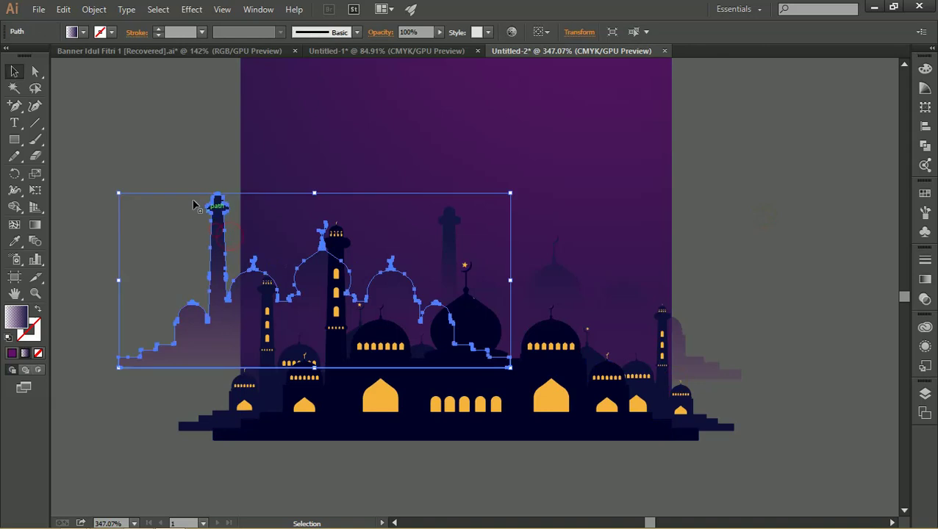
pyautogui.moveTo(120, 195); pyautogui.dragTo(68, 172)
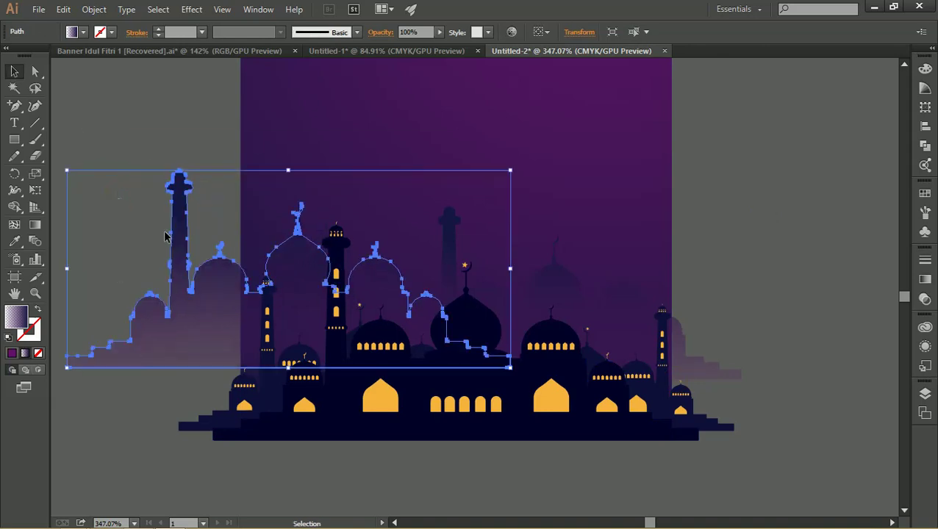
pyautogui.moveTo(205, 272); pyautogui.dragTo(210, 278)
pyautogui.click(708, 246)
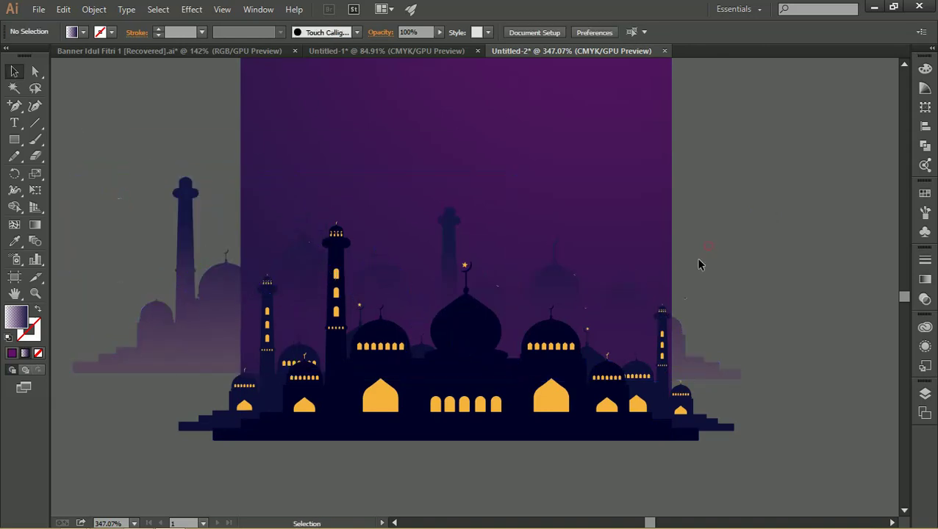
pyautogui.moveTo(317, 253); pyautogui.dragTo(325, 251)
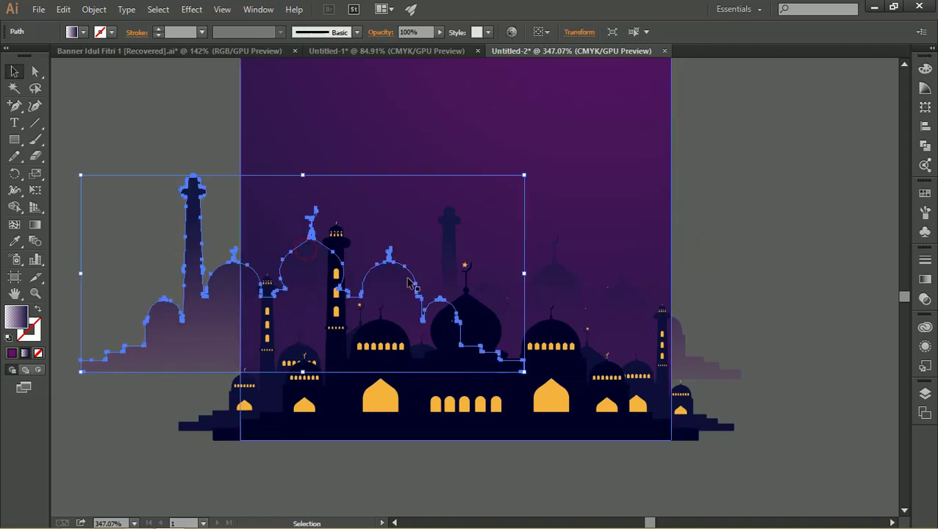
# Reflect the right skyline vertically and enlarge it toward the upper right.
pyautogui.rightClick(567, 286)
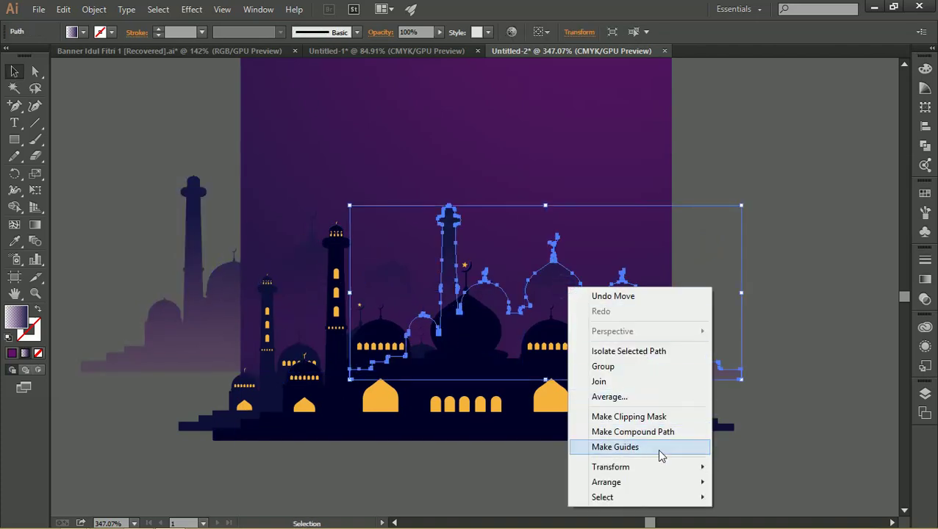
pyautogui.moveTo(611, 467)
pyautogui.click(750, 397)
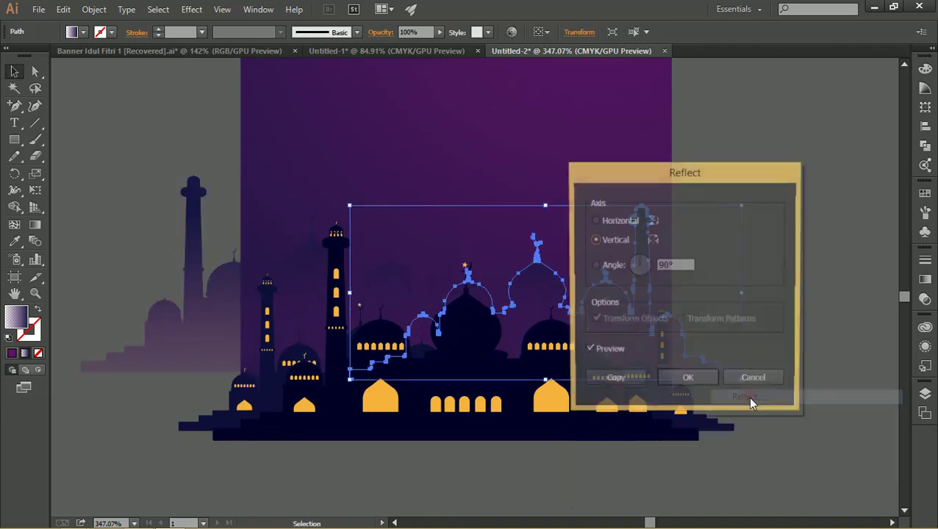
pyautogui.click(688, 381)
pyautogui.click(777, 274)
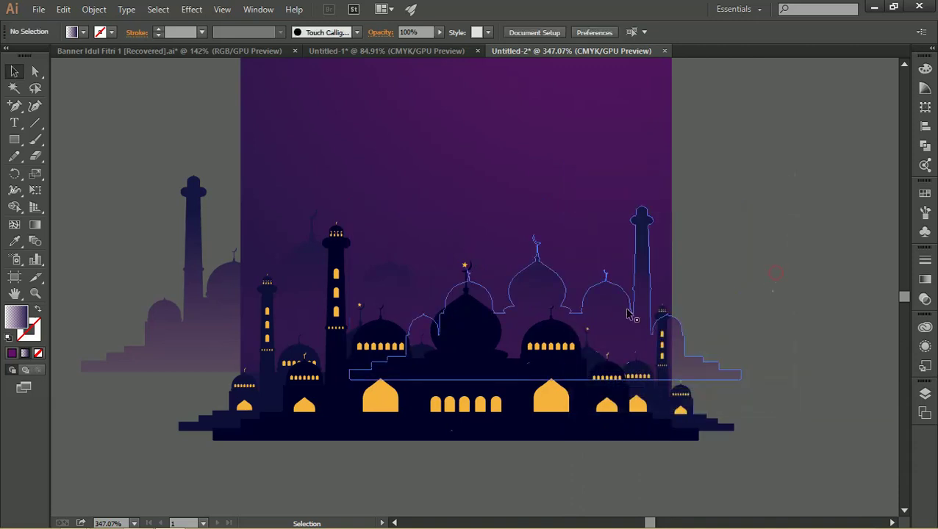
pyautogui.moveTo(618, 307)
pyautogui.mouseDown()
pyautogui.moveTo(639, 321)
pyautogui.moveTo(610, 311)
pyautogui.mouseUp()
pyautogui.moveTo(734, 211); pyautogui.dragTo(828, 166)
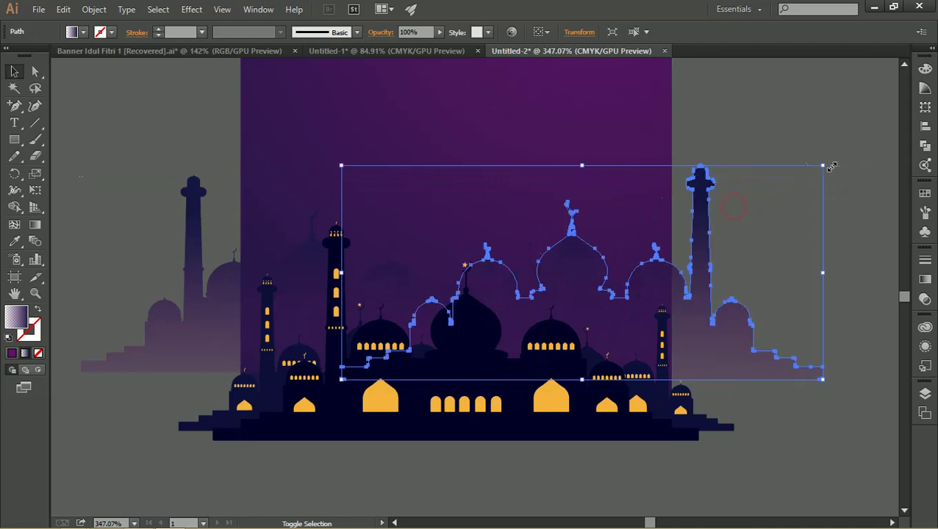
pyautogui.click(758, 127)
pyautogui.click(302, 257)
pyautogui.press('z')
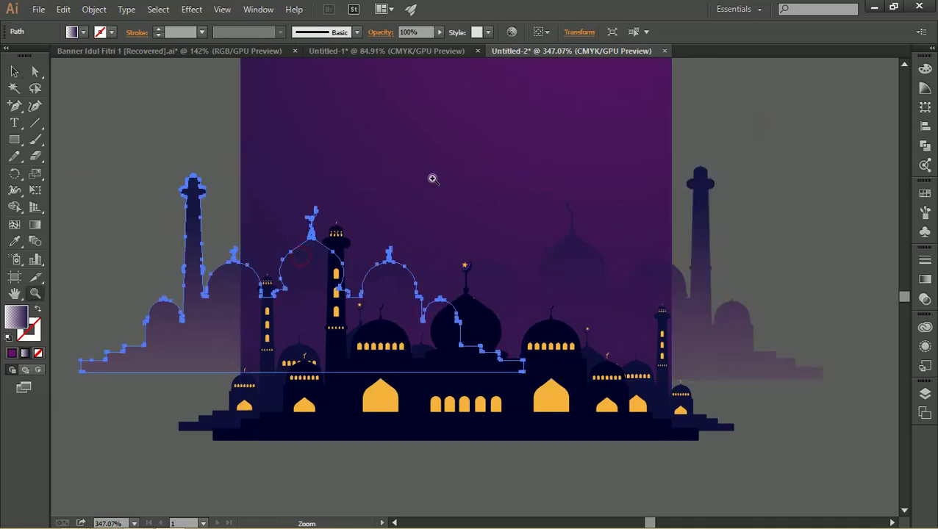
pyautogui.moveTo(432, 178)
pyautogui.mouseDown()
pyautogui.moveTo(335, 185)
pyautogui.moveTo(454, 291)
pyautogui.mouseUp()
# Enlarge the left faded skyline, shift it right, and lower the right skyline to match.
pyautogui.press('v')
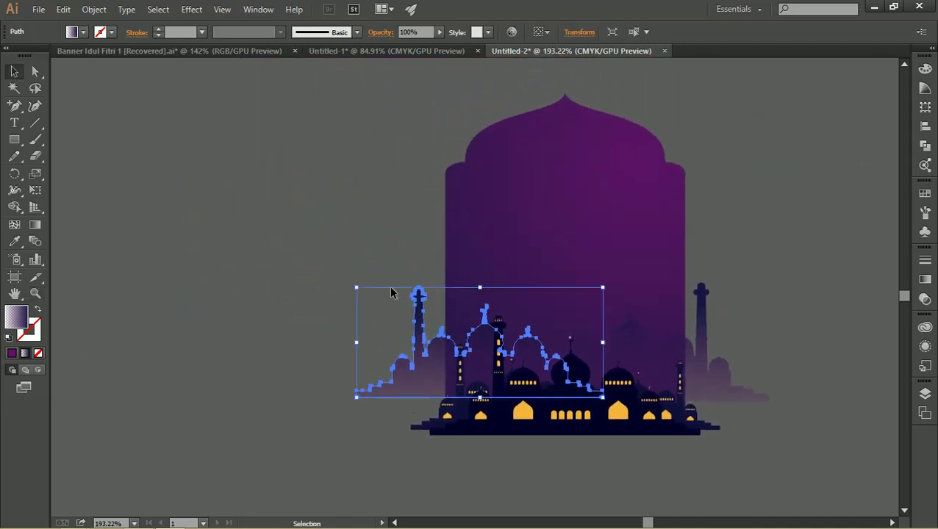
pyautogui.moveTo(356, 288); pyautogui.dragTo(317, 270)
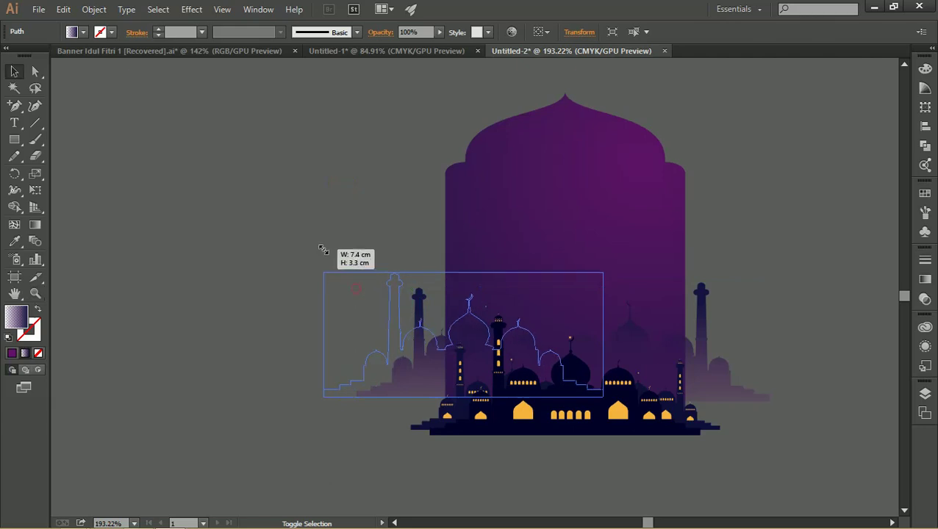
pyautogui.click(409, 305)
pyautogui.moveTo(388, 303); pyautogui.dragTo(419, 297)
pyautogui.click(774, 203)
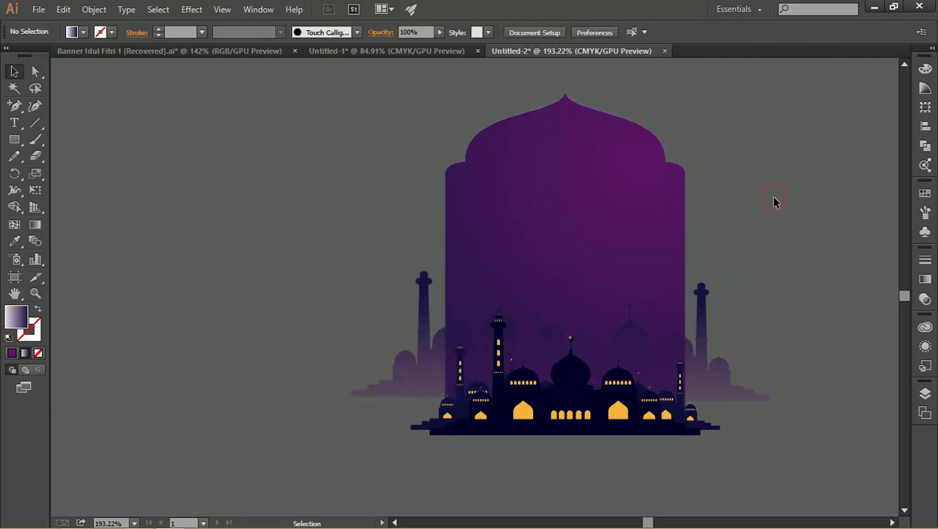
pyautogui.moveTo(708, 360); pyautogui.dragTo(709, 390)
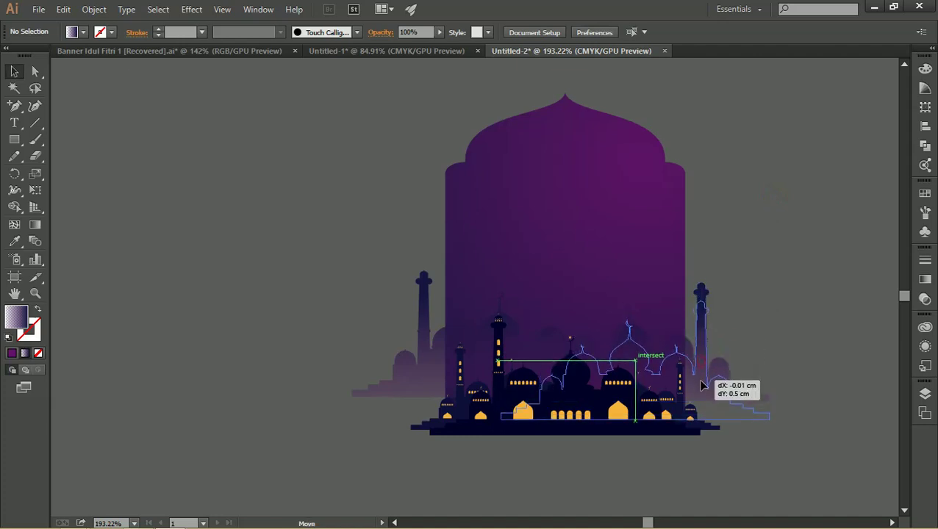
pyautogui.click(747, 268)
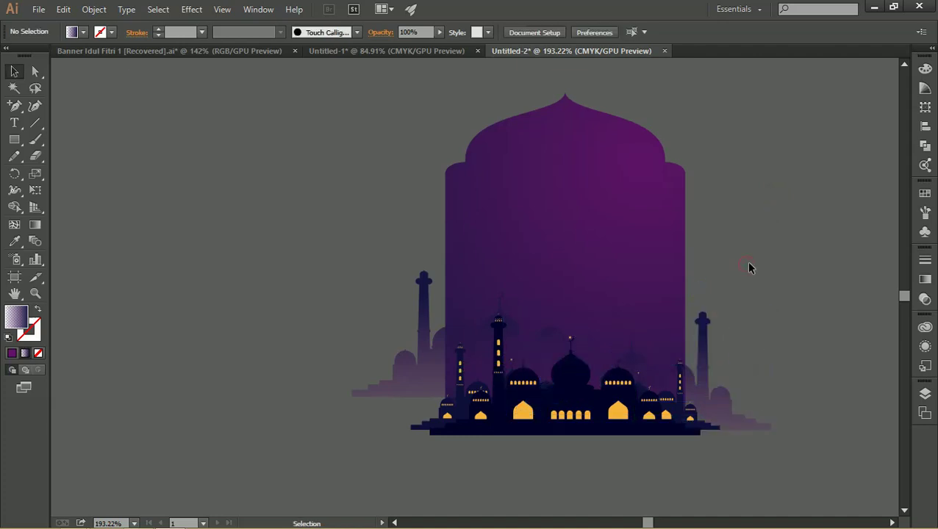
# Review the arch and right skyline gradient fills, then reselect the purple arch.
pyautogui.click(427, 310)
pyautogui.click(745, 198)
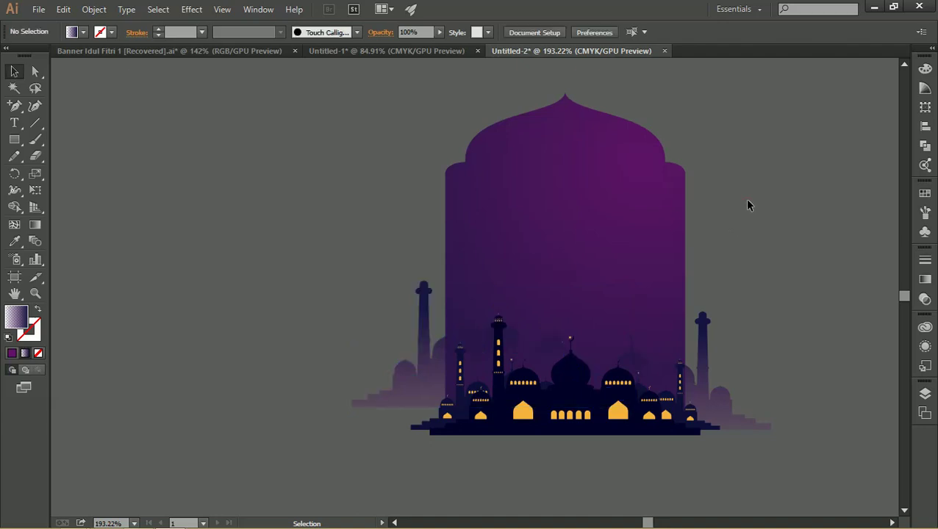
pyautogui.click(620, 190)
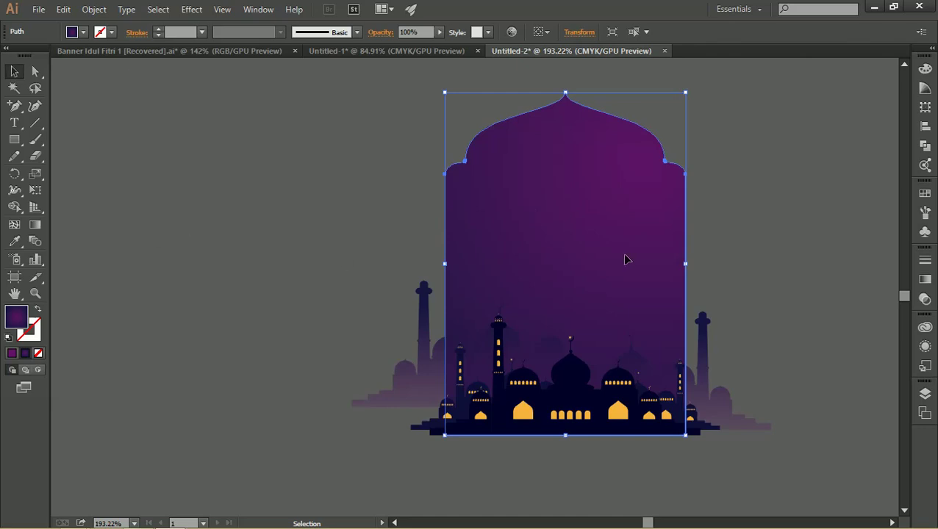
pyautogui.click(742, 206)
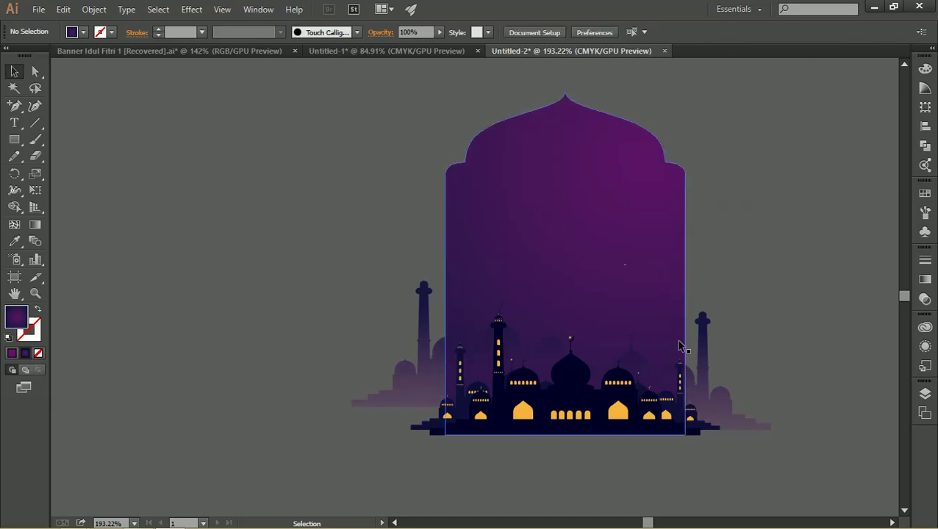
pyautogui.click(695, 357)
pyautogui.click(759, 270)
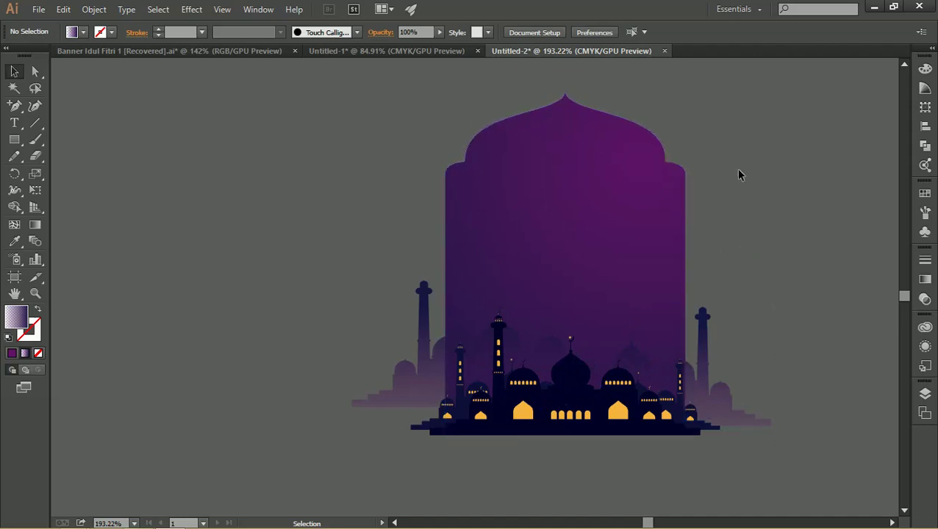
pyautogui.scroll(-4, 533, 308)
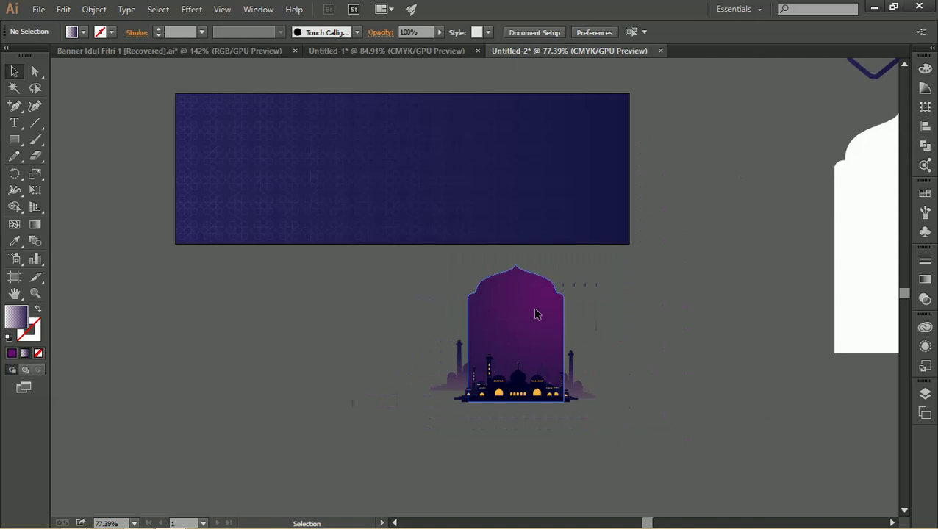
pyautogui.moveTo(519, 339)
pyautogui.mouseDown()
pyautogui.moveTo(513, 287)
pyautogui.moveTo(558, 315)
pyautogui.mouseUp()
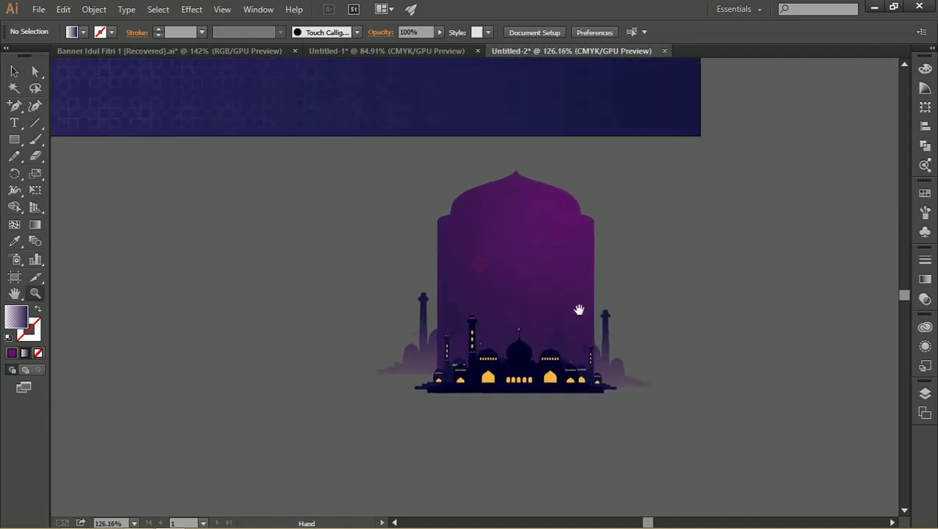
pyautogui.press('v')
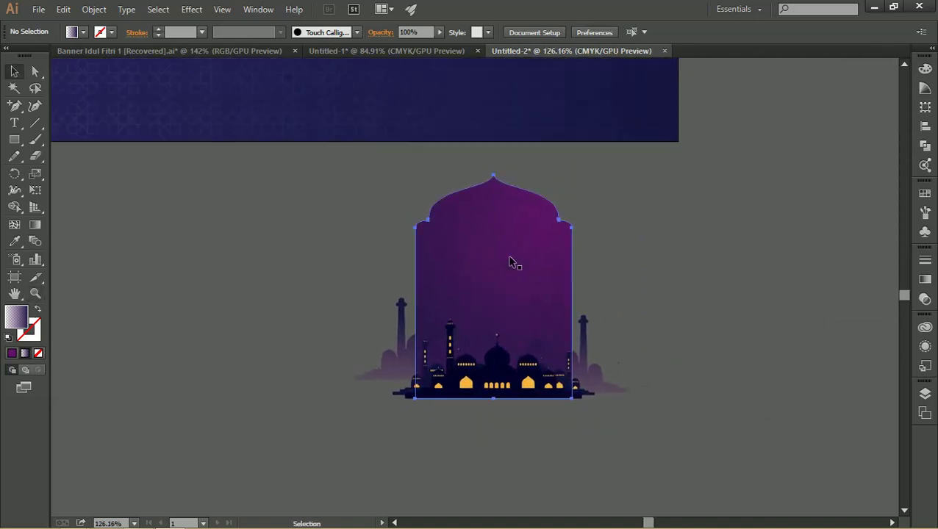
pyautogui.click(509, 257)
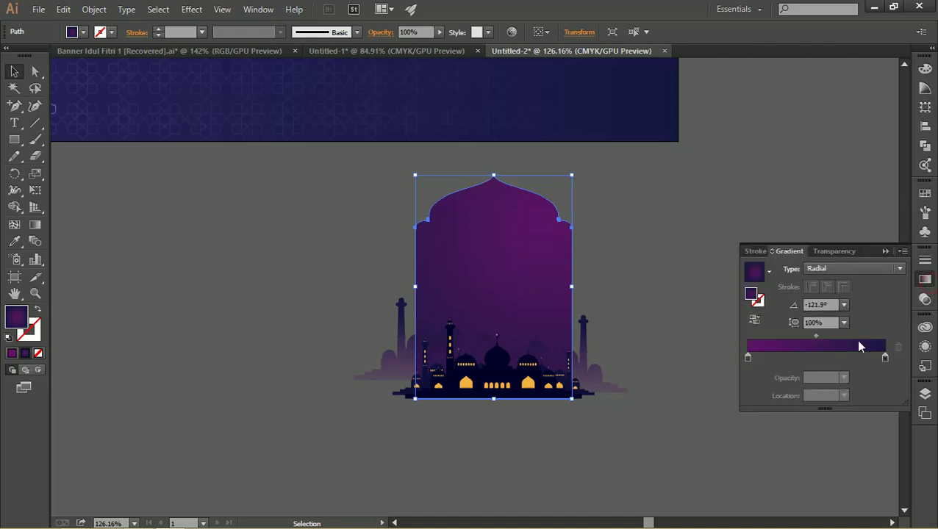
# Set the arch's radial gradient midpoint to 26.85%.
pyautogui.moveTo(816, 336); pyautogui.dragTo(785, 336)
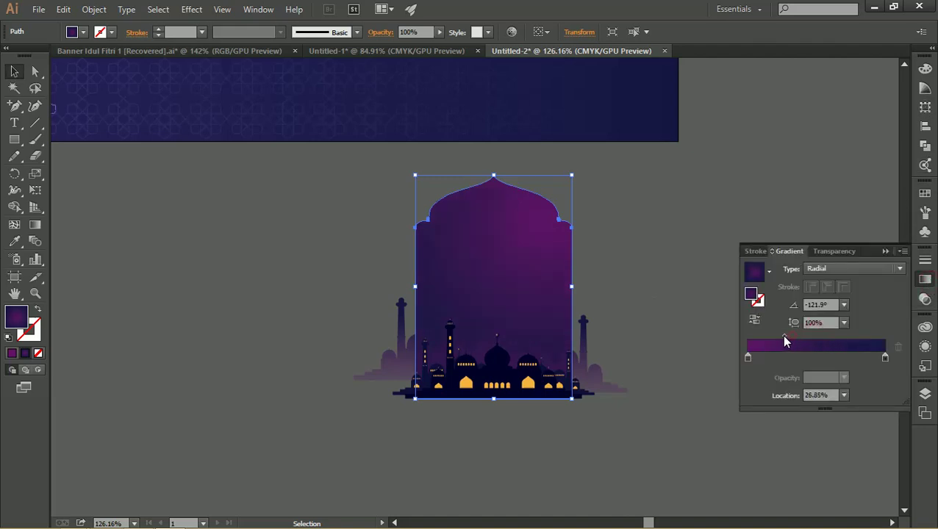
pyautogui.click(648, 224)
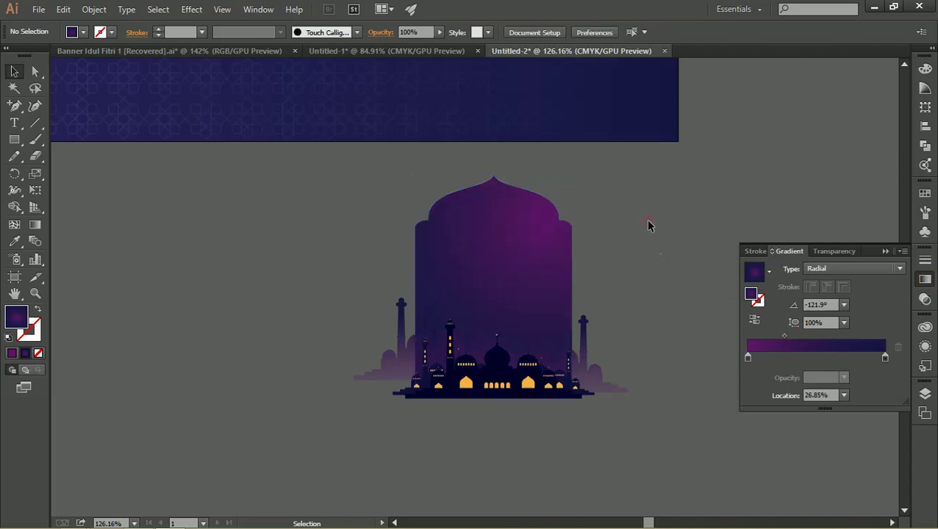
pyautogui.click(612, 325)
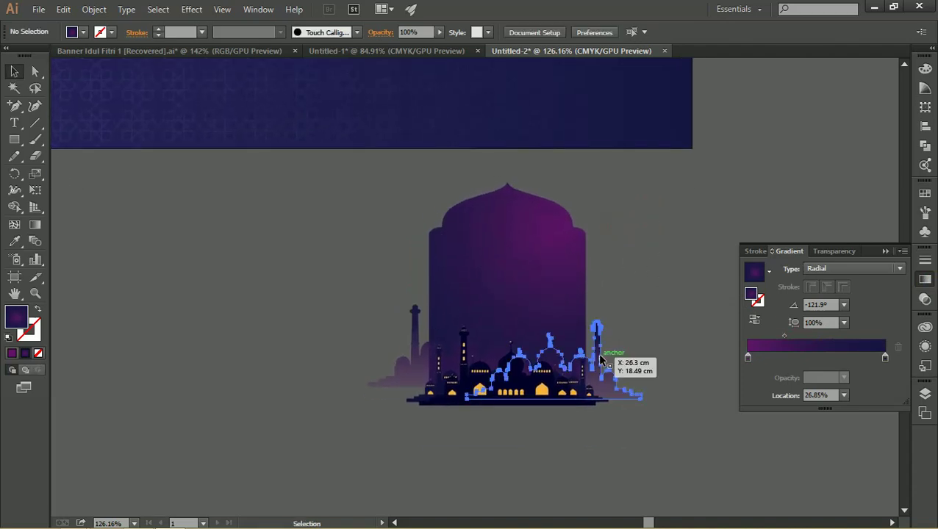
pyautogui.keyDown('shift'); pyautogui.click(449, 351); pyautogui.keyUp('shift')
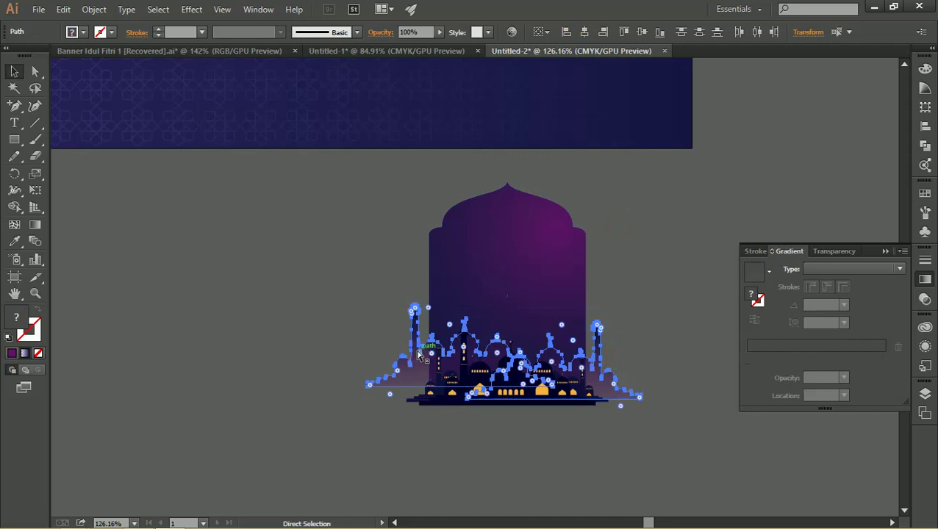
pyautogui.click(663, 335)
pyautogui.moveTo(667, 427); pyautogui.dragTo(369, 296)
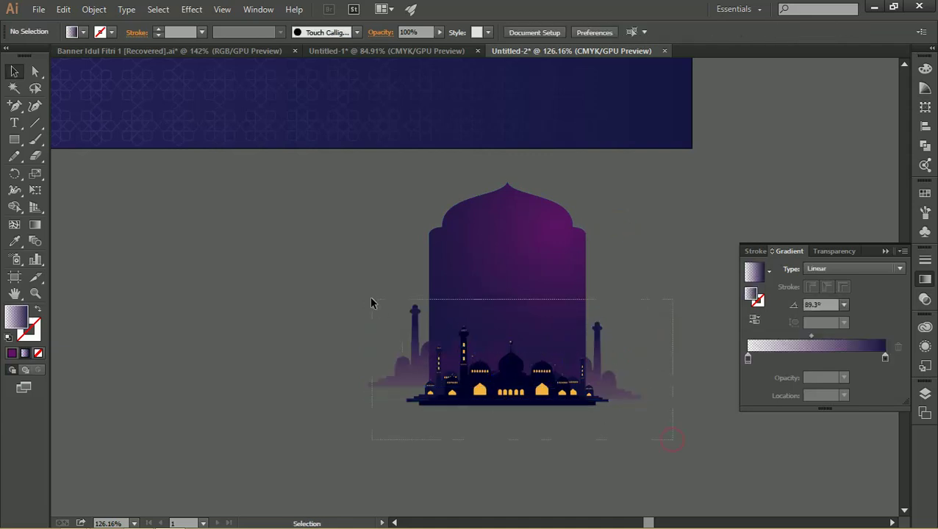
pyautogui.keyDown('shift'); pyautogui.click(524, 251); pyautogui.keyUp('shift')
pyautogui.moveTo(523, 252); pyautogui.dragTo(637, 211)
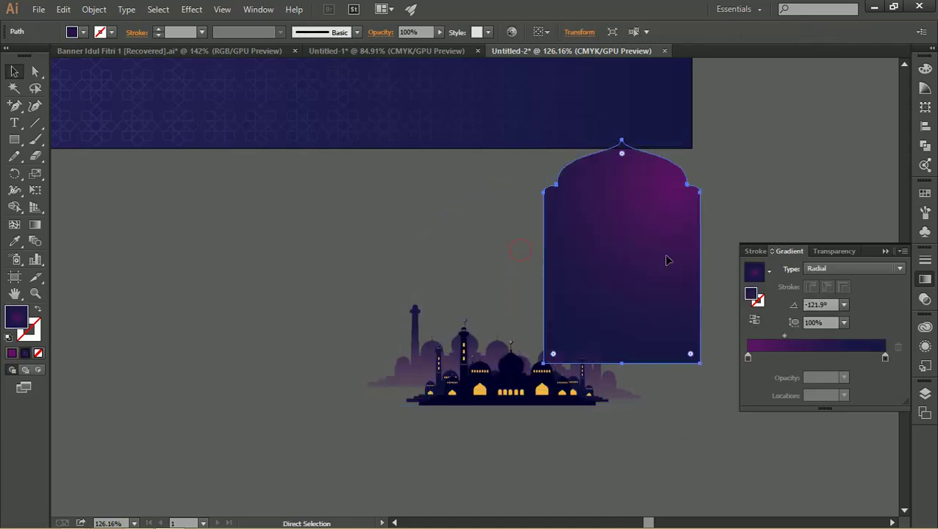
pyautogui.press('Delete')
pyautogui.hotkey('ctrl', 'z')
pyautogui.hotkey('ctrl', 'z')
# Group the mosque silhouettes without the arch and nudge the arch slightly up.
pyautogui.moveTo(663, 432); pyautogui.dragTo(369, 307)
pyautogui.keyDown('shift'); pyautogui.click(519, 266); pyautogui.keyUp('shift')
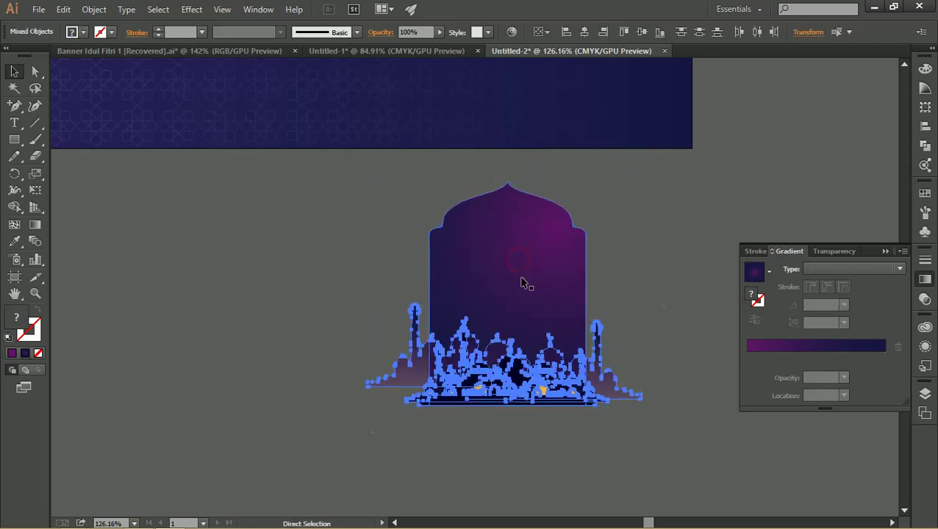
pyautogui.hotkey('ctrl', 'g')
pyautogui.click(664, 226)
pyautogui.moveTo(542, 260)
pyautogui.mouseDown()
pyautogui.moveTo(550, 251)
pyautogui.moveTo(541, 254)
pyautogui.mouseUp()
pyautogui.press('ctrl')
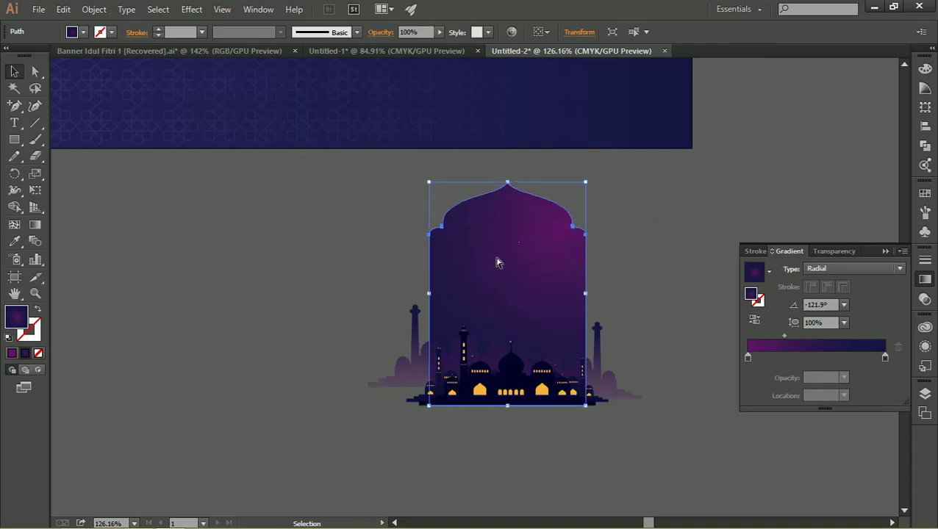
pyautogui.press('ctrl')
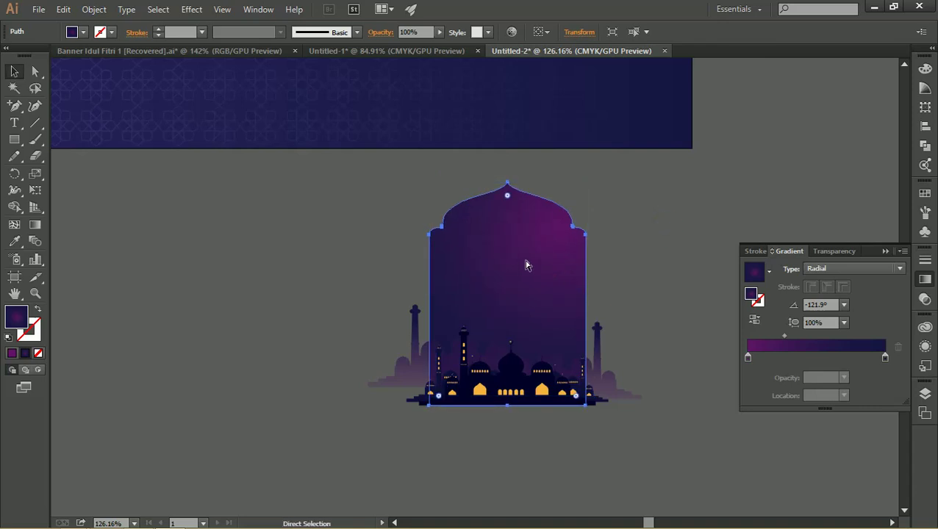
pyautogui.press('ctrl')
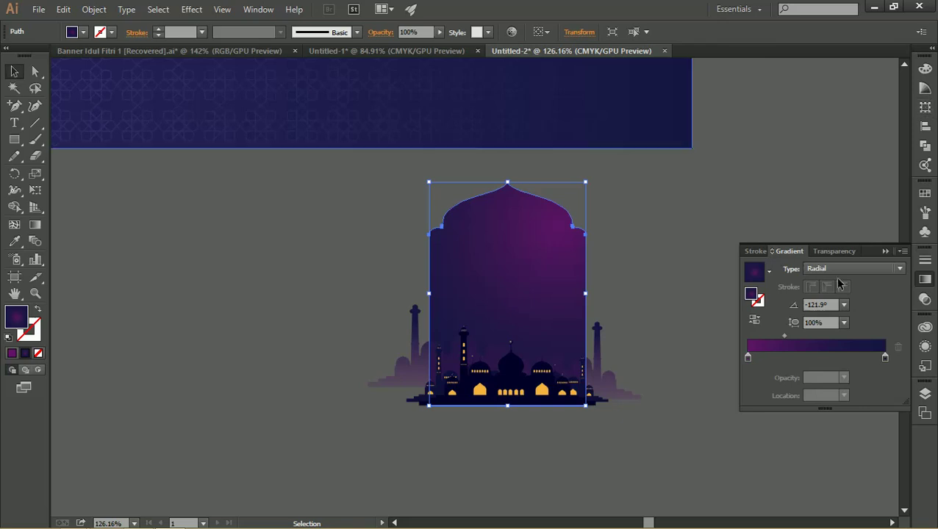
# Delete the stray arch duplicate and bring the arch in front of the mosque.
pyautogui.moveTo(535, 273); pyautogui.dragTo(617, 262)
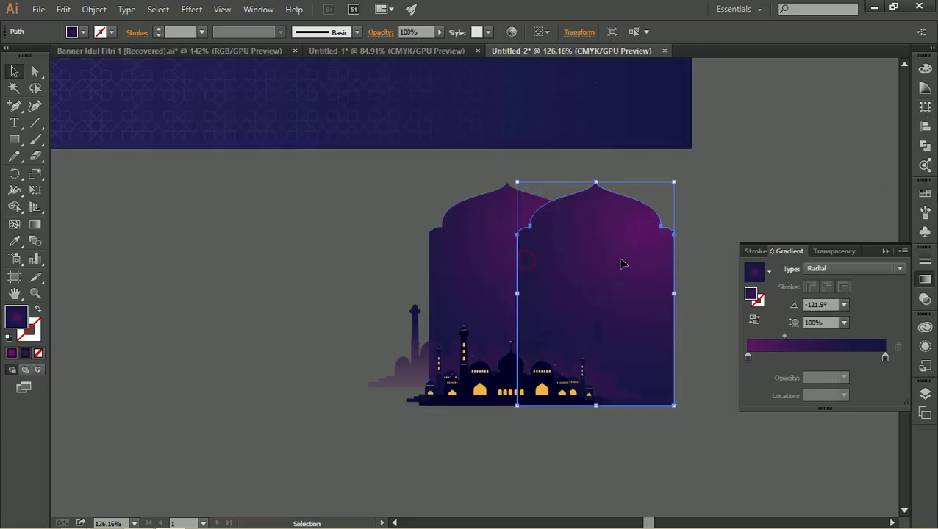
pyautogui.press('Delete')
pyautogui.rightClick(623, 248)
pyautogui.moveTo(557, 390)
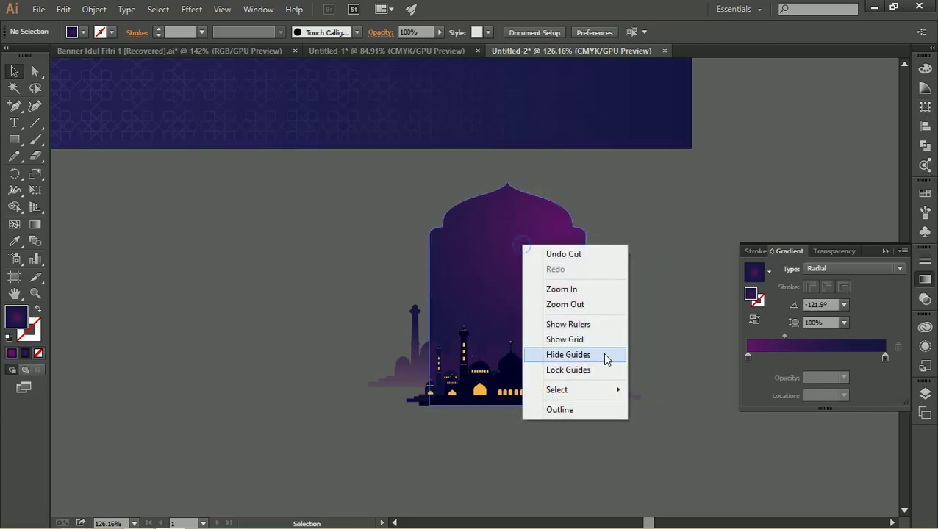
pyautogui.click(639, 280)
pyautogui.rightClick(529, 224)
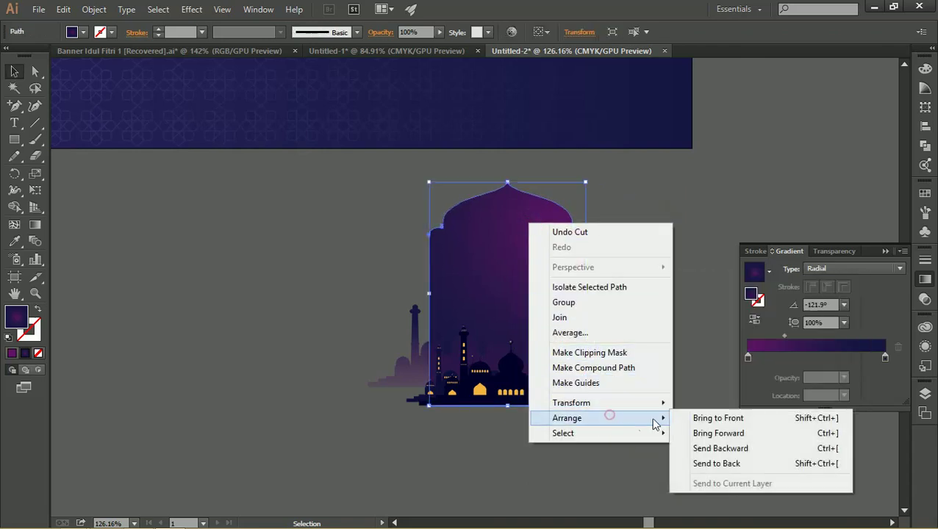
pyautogui.click(687, 418)
# Select the arch with the mosque silhouette and apply Make Clipping Mask.
pyautogui.click(678, 257)
pyautogui.click(544, 271)
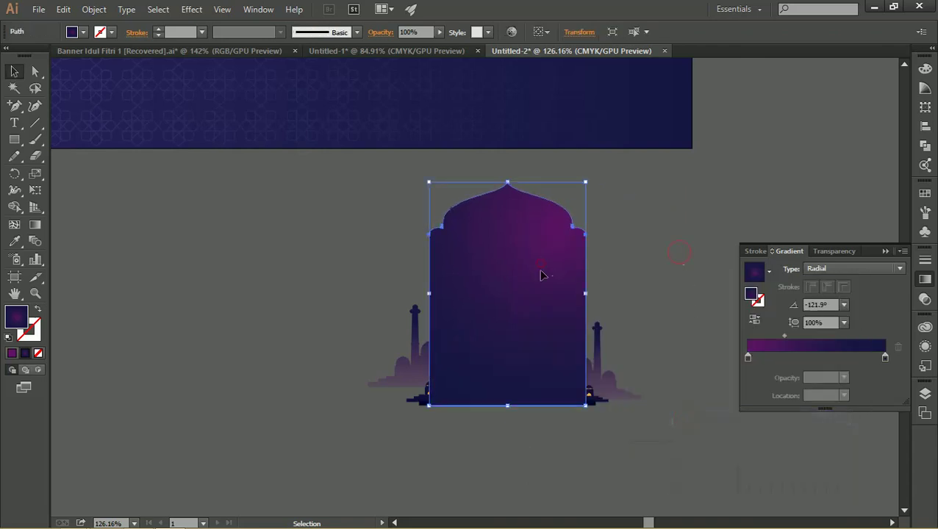
pyautogui.keyDown('shift'); pyautogui.click(598, 354); pyautogui.keyUp('shift')
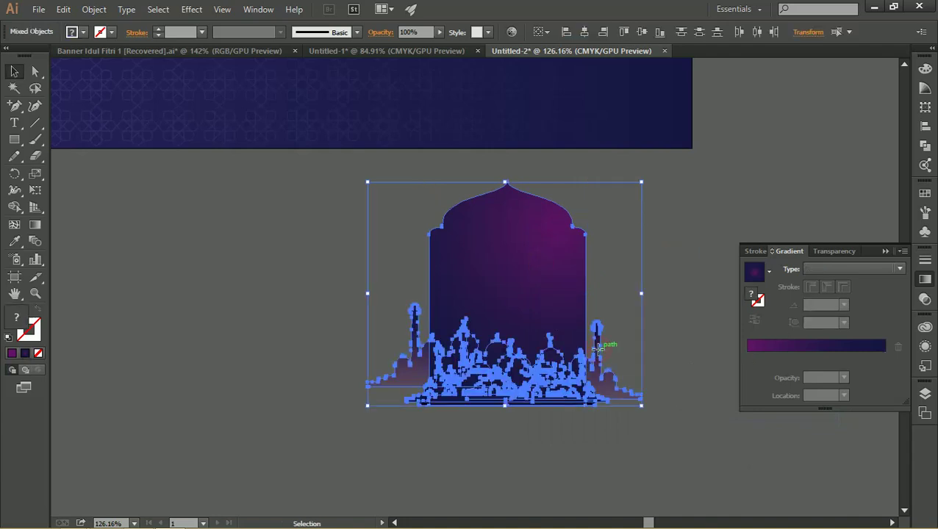
pyautogui.rightClick(598, 348)
pyautogui.click(661, 431)
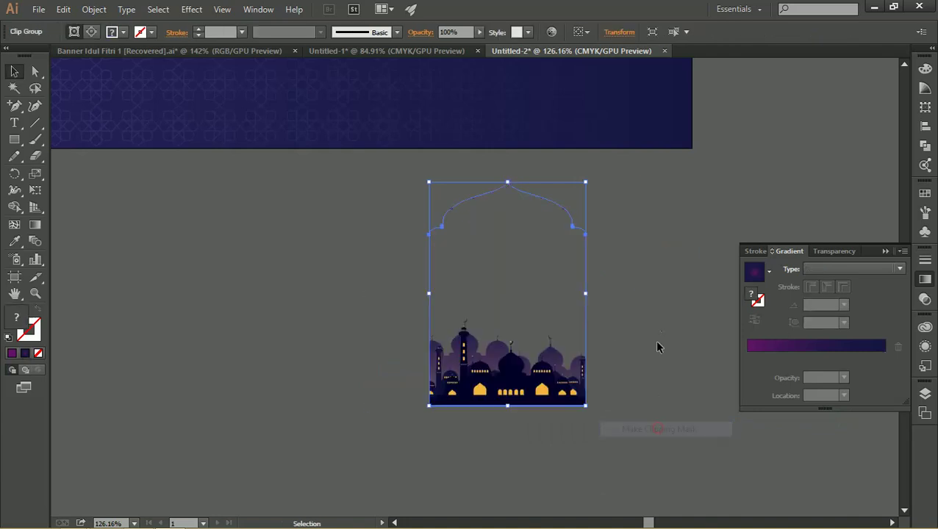
pyautogui.click(658, 283)
# Undo the clipping mask and zoom in to inspect the arch over the mosque.
pyautogui.press('z')
pyautogui.moveTo(481, 274); pyautogui.dragTo(474, 282)
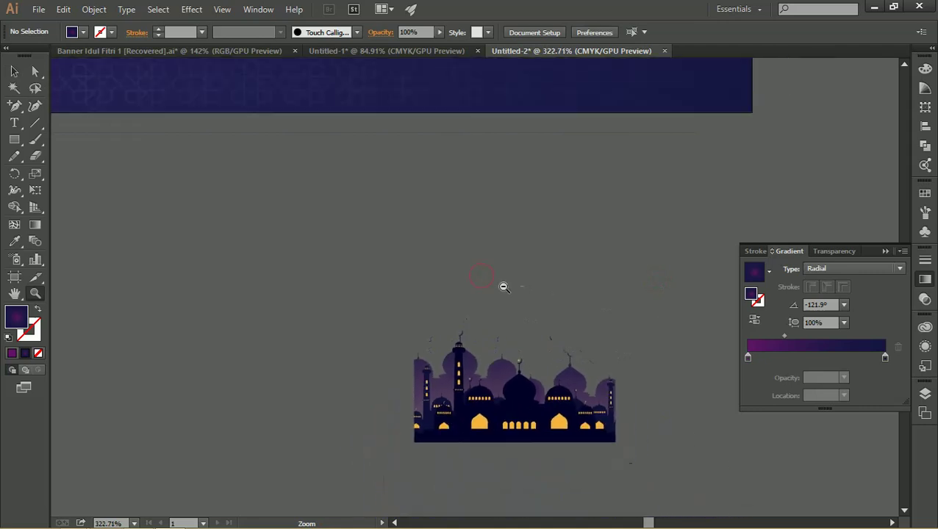
pyautogui.hotkey('ctrl', 'z')
pyautogui.click(691, 238)
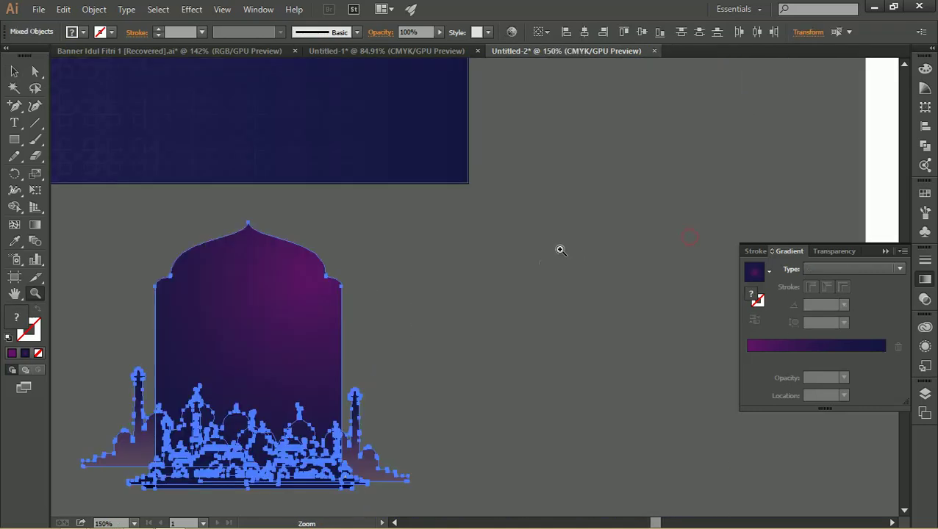
pyautogui.moveTo(560, 251); pyautogui.dragTo(659, 205)
pyautogui.press('v')
pyautogui.click(588, 223)
pyautogui.moveTo(588, 224); pyautogui.dragTo(486, 232)
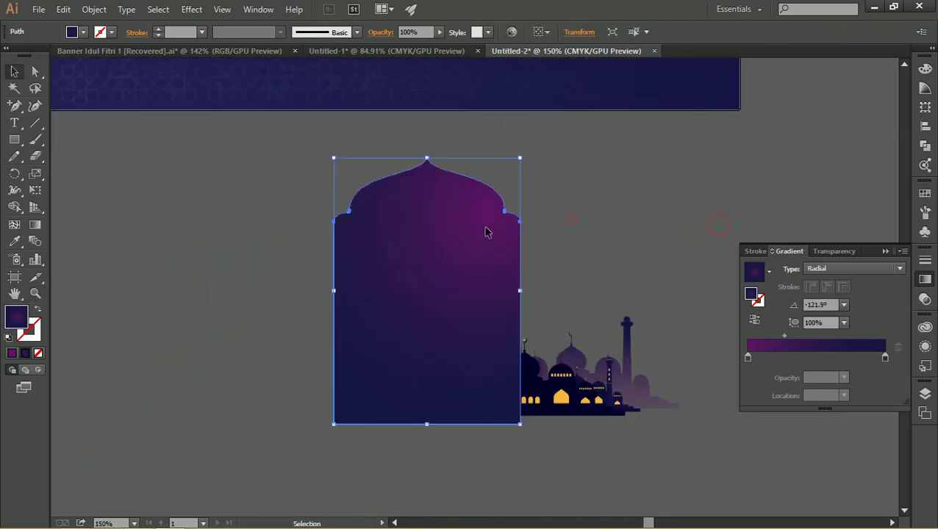
pyautogui.hotkey('ctrl', 'z')
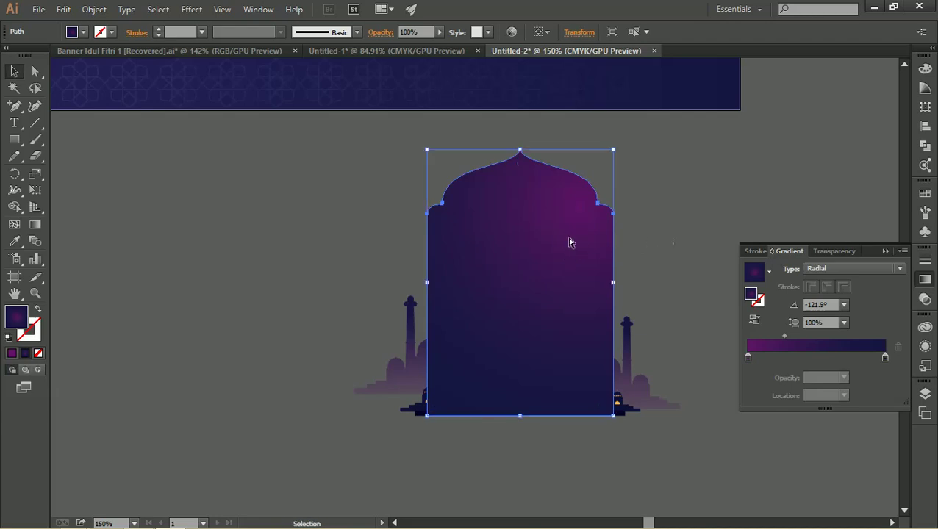
pyautogui.moveTo(570, 241); pyautogui.dragTo(666, 244)
pyautogui.hotkey('ctrl', 'z')
# Reselect the arch and mosque and reapply Make Clipping Mask.
pyautogui.keyDown('shift'); pyautogui.click(626, 328); pyautogui.keyUp('shift')
pyautogui.rightClick(628, 330)
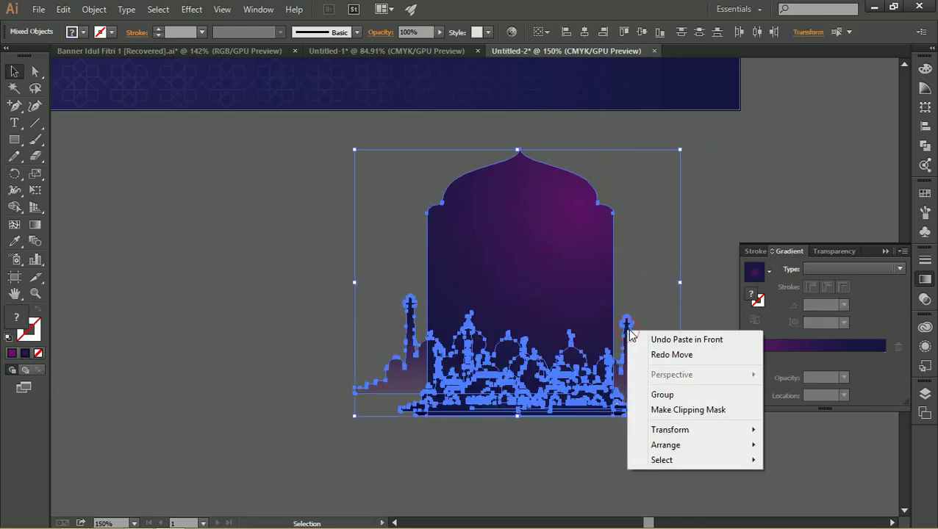
pyautogui.click(700, 219)
pyautogui.click(587, 254)
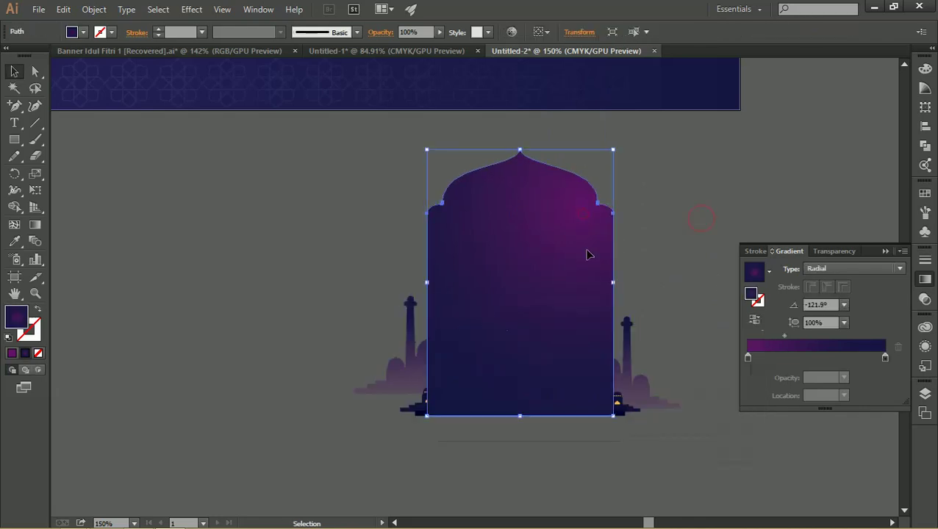
pyautogui.keyDown('shift'); pyautogui.click(626, 332); pyautogui.keyUp('shift')
pyautogui.rightClick(625, 335)
pyautogui.click(666, 414)
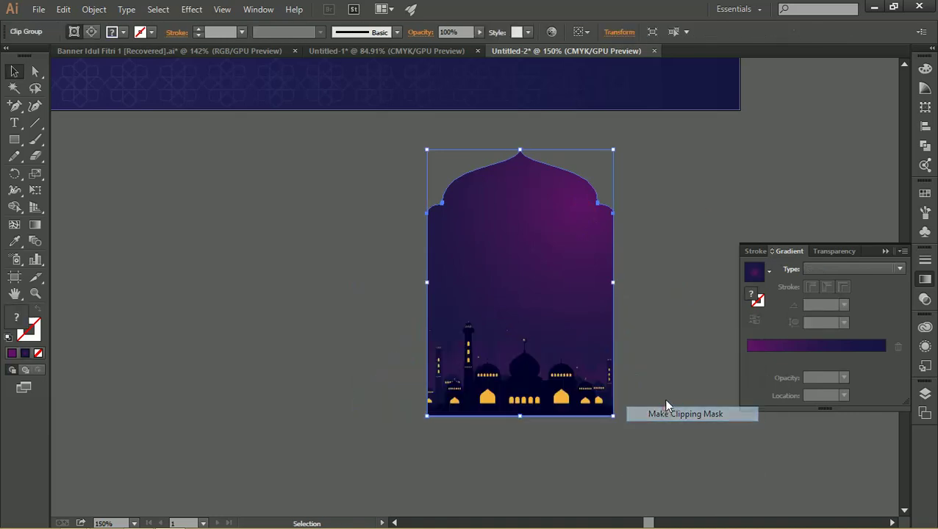
pyautogui.click(689, 220)
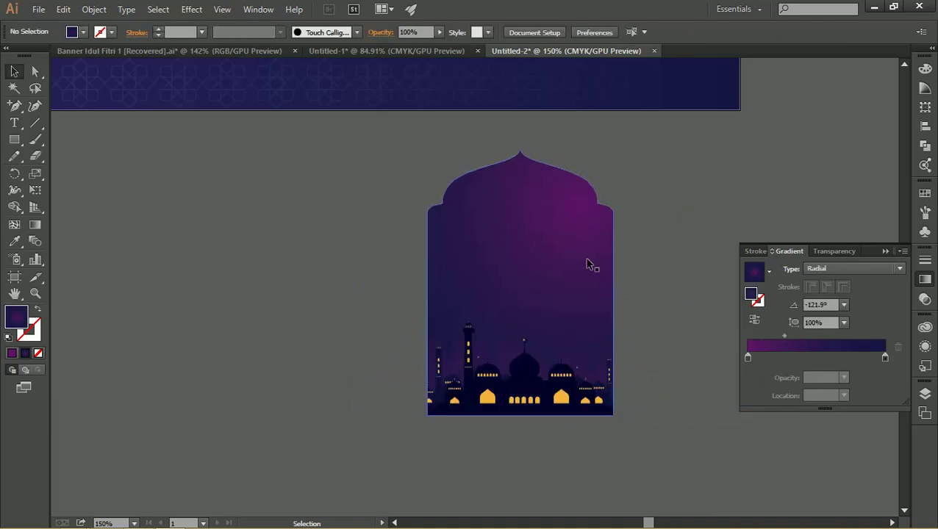
pyautogui.moveTo(567, 254); pyautogui.dragTo(637, 254)
pyautogui.hotkey('ctrl', 'z')
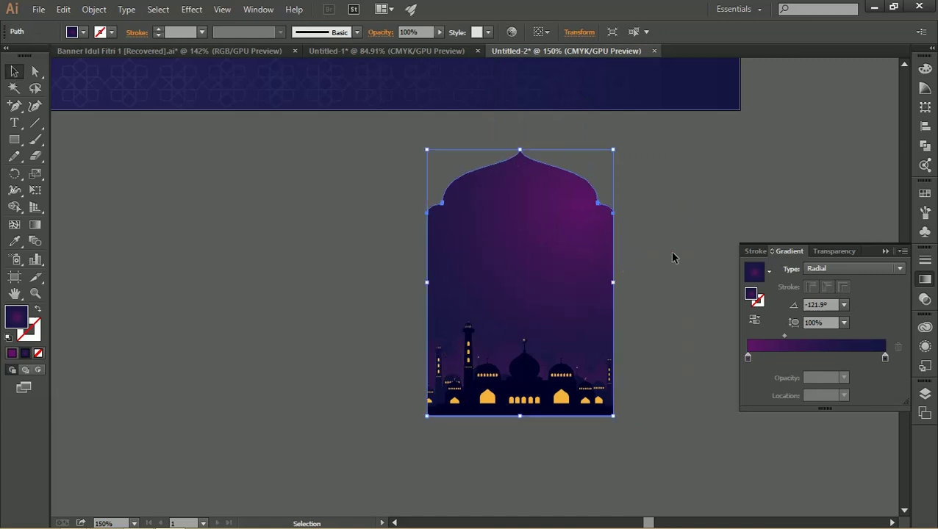
# Draw a thin white, stroke-less bar below the mosque artwork.
pyautogui.click(672, 257)
pyautogui.press('z')
pyautogui.moveTo(544, 352)
pyautogui.mouseDown()
pyautogui.moveTo(627, 355)
pyautogui.moveTo(601, 350)
pyautogui.moveTo(556, 307)
pyautogui.mouseUp()
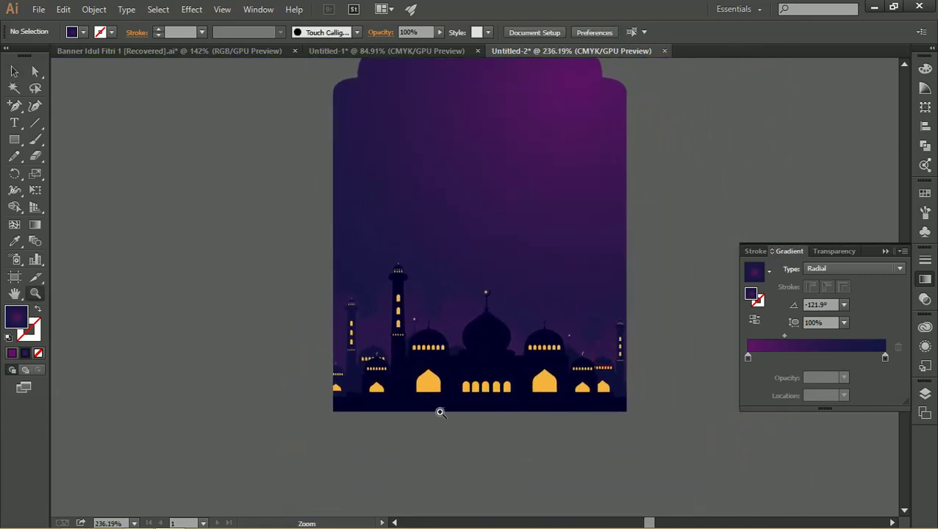
pyautogui.scroll(2, 514, 150)
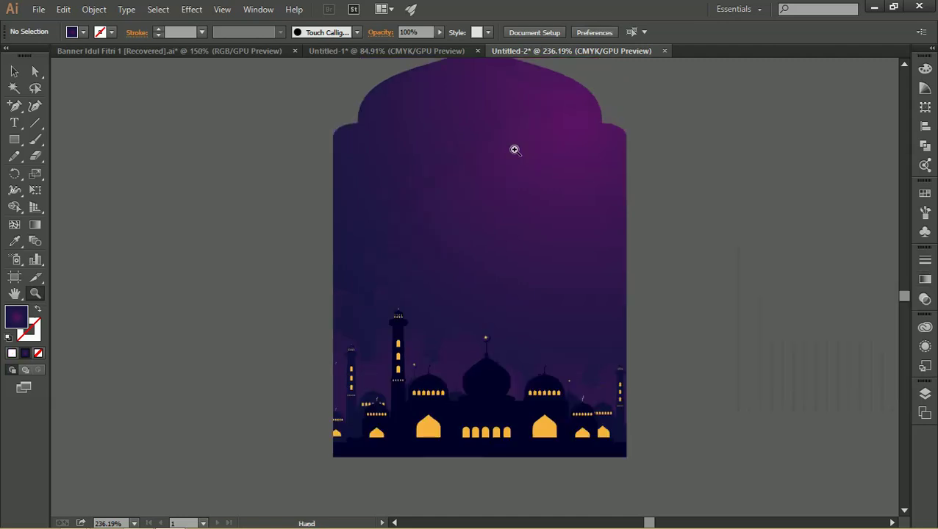
pyautogui.moveTo(544, 277); pyautogui.dragTo(517, 221)
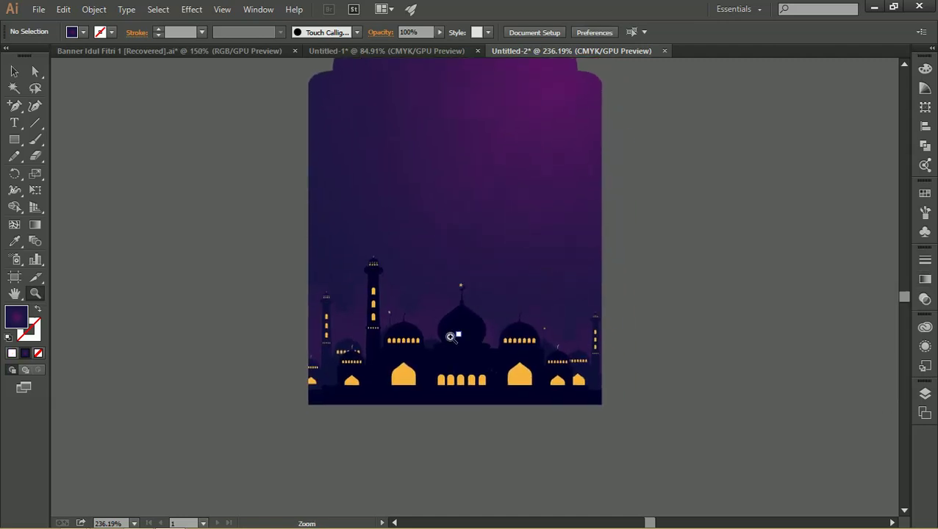
pyautogui.press('m')
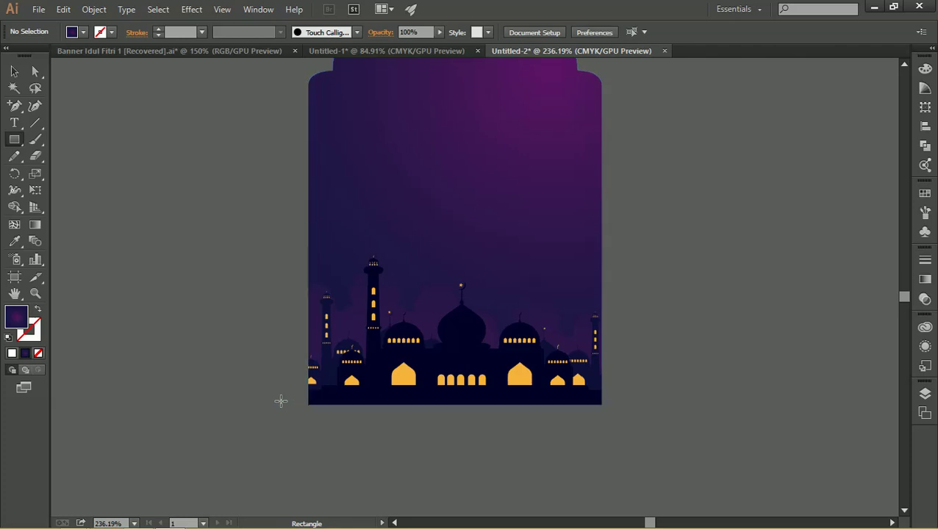
pyautogui.moveTo(281, 402)
pyautogui.mouseDown()
pyautogui.moveTo(637, 413)
pyautogui.moveTo(614, 411)
pyautogui.mouseUp()
pyautogui.press('d')
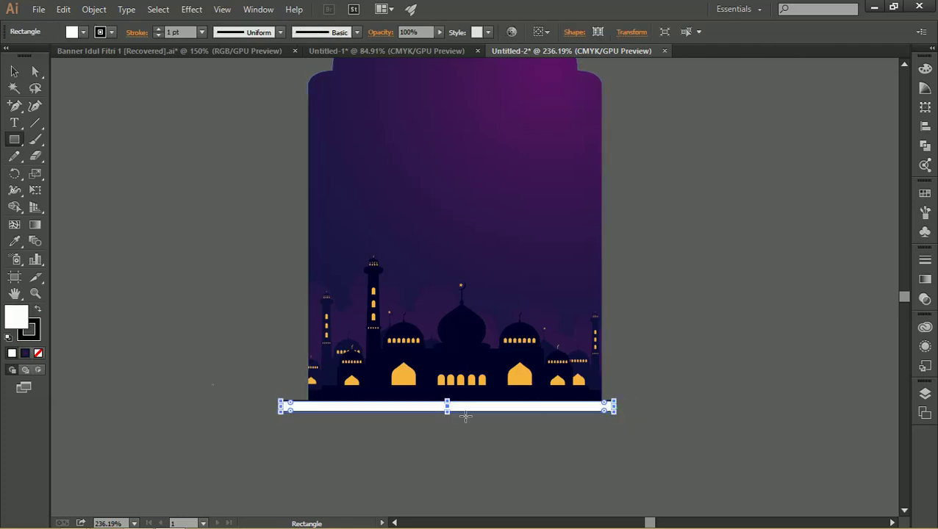
pyautogui.click(38, 352)
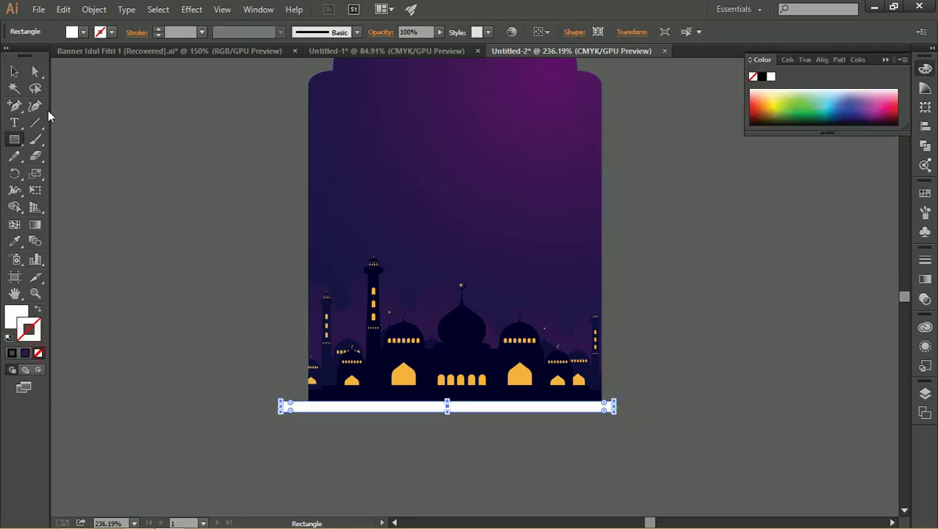
pyautogui.click(14, 71)
pyautogui.click(351, 400)
# Copy the white bar just below, widening the copy and making it thinner.
pyautogui.scroll(-1, 554, 401)
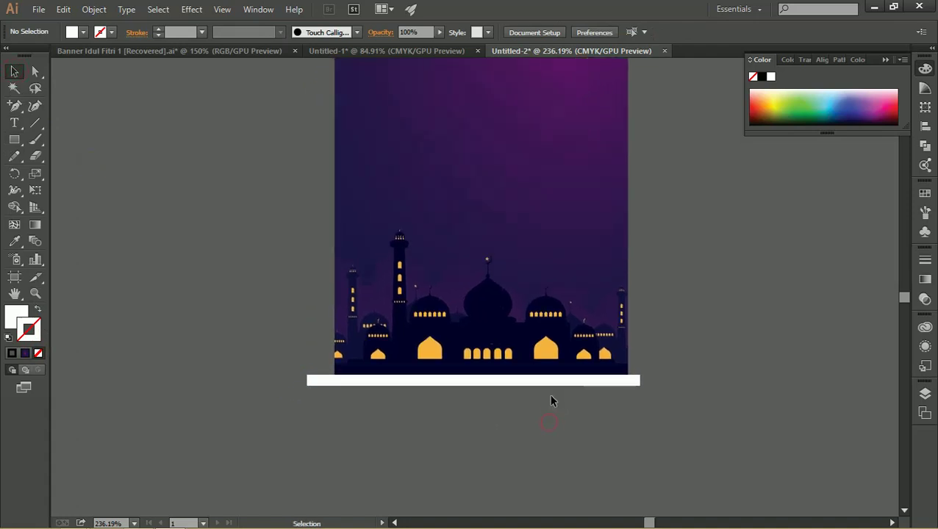
pyautogui.click(550, 382)
pyautogui.moveTo(536, 386); pyautogui.dragTo(536, 392)
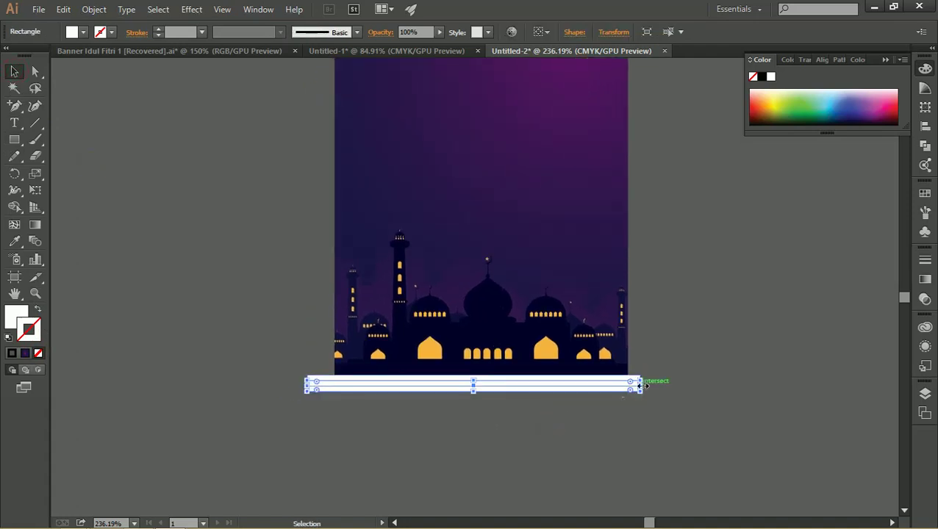
pyautogui.moveTo(642, 386)
pyautogui.mouseDown()
pyautogui.moveTo(653, 386)
pyautogui.moveTo(613, 402)
pyautogui.moveTo(668, 391)
pyautogui.mouseUp()
pyautogui.click(671, 344)
pyautogui.click(620, 387)
pyautogui.click(680, 366)
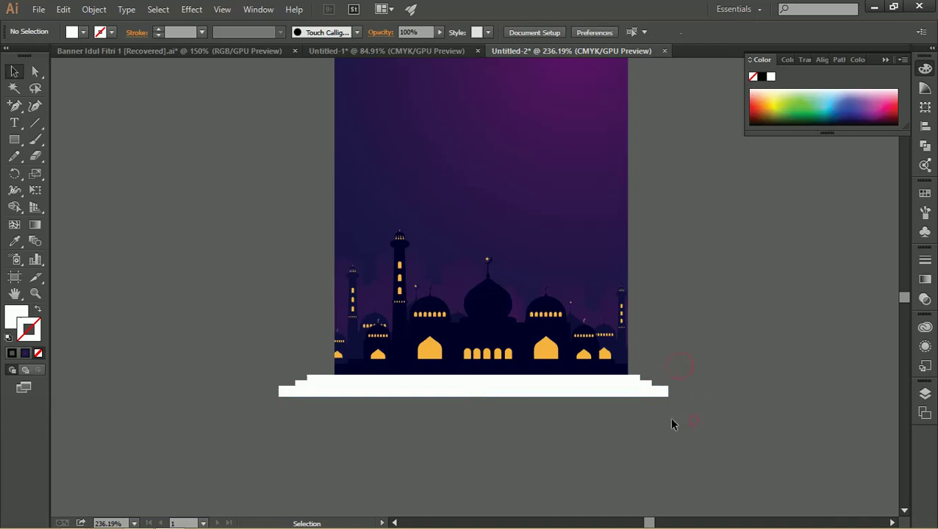
pyautogui.click(662, 392)
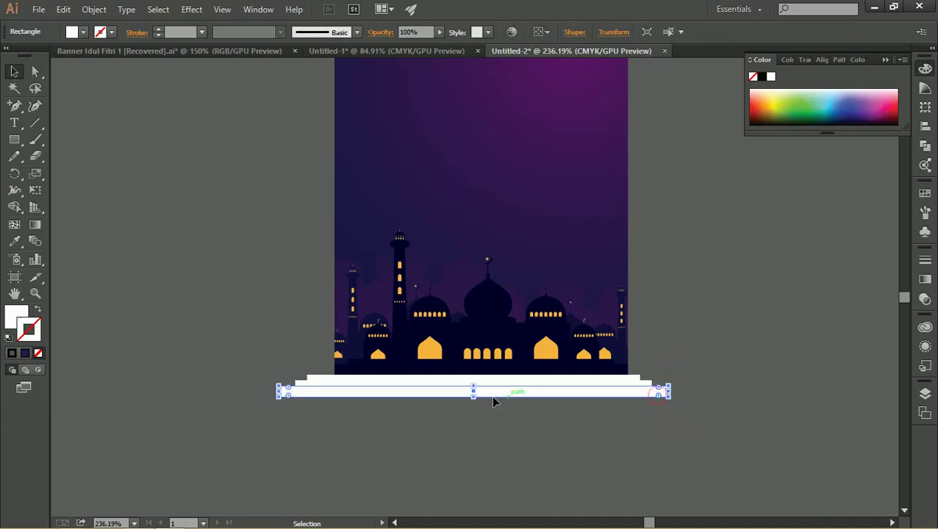
pyautogui.moveTo(472, 388); pyautogui.dragTo(474, 392)
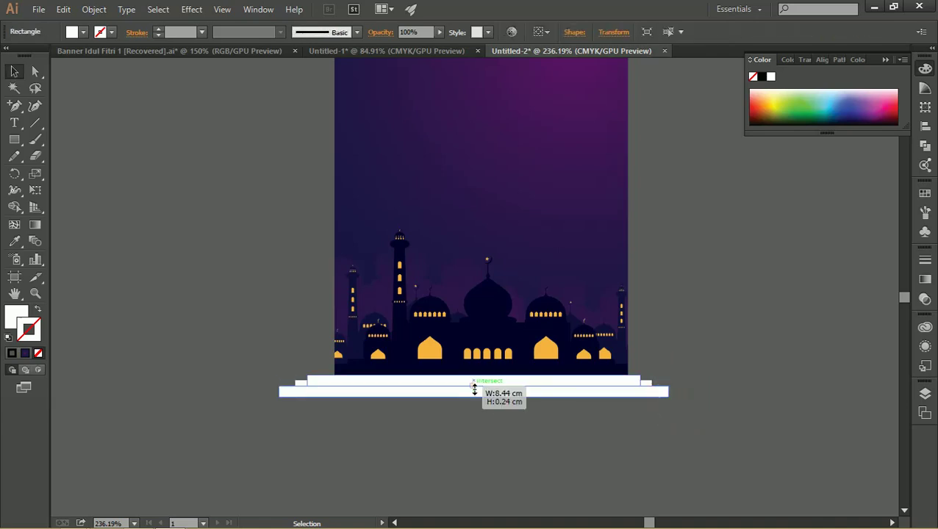
pyautogui.click(575, 425)
pyautogui.click(658, 393)
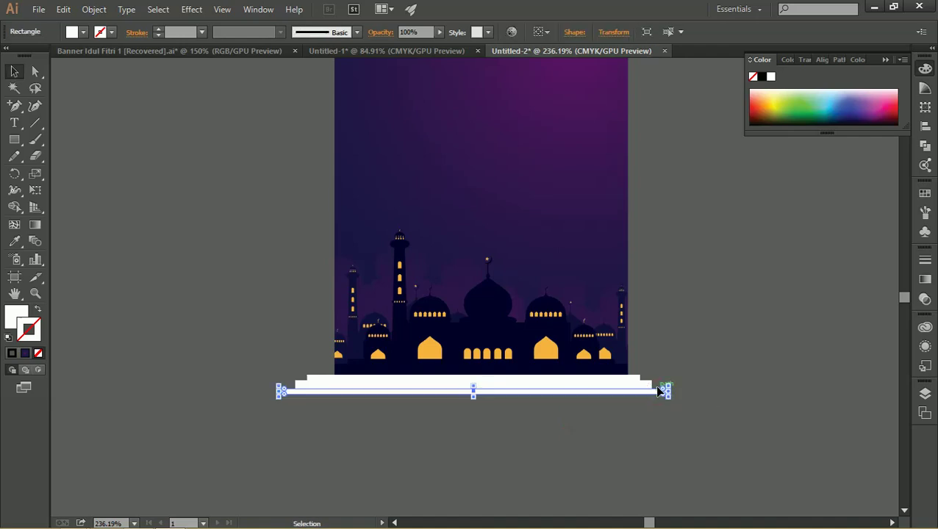
pyautogui.click(691, 419)
# Adjust the middle step's height and move the bars up under the mosque.
pyautogui.press('z')
pyautogui.click(574, 398)
pyautogui.moveTo(622, 413); pyautogui.dragTo(614, 379)
pyautogui.press('v')
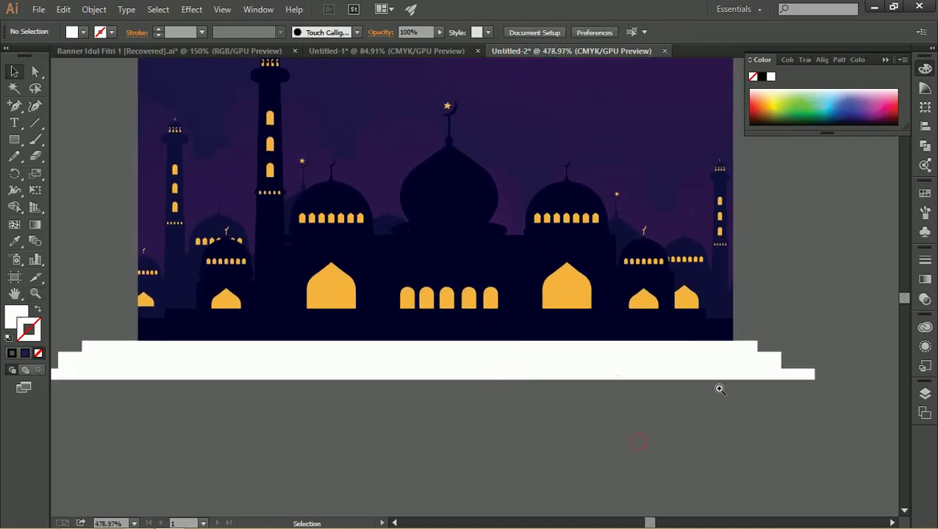
pyautogui.click(743, 369)
pyautogui.moveTo(423, 362); pyautogui.dragTo(423, 369)
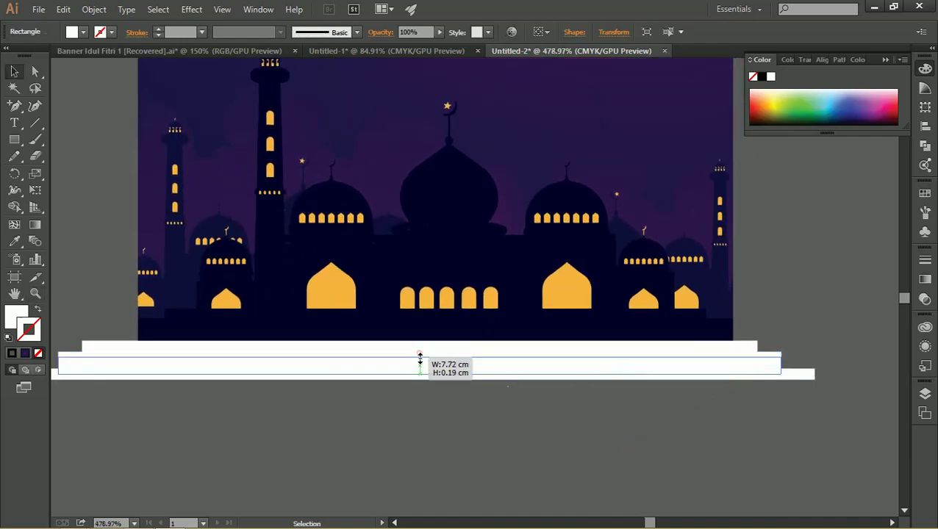
pyautogui.click(535, 424)
pyautogui.click(714, 366)
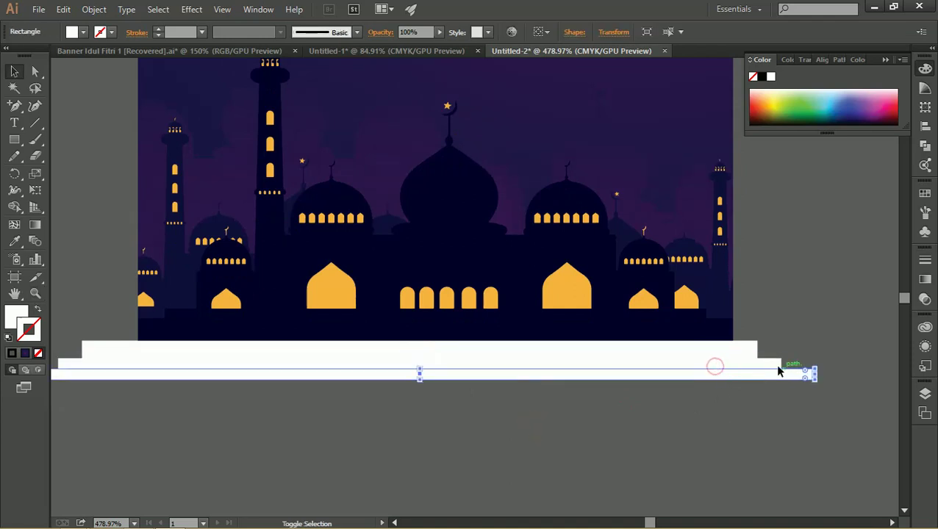
pyautogui.moveTo(758, 368); pyautogui.dragTo(471, 181)
# Centre the mosque artwork and white bars horizontally, then zoom out to the whole arch.
pyautogui.click(799, 321)
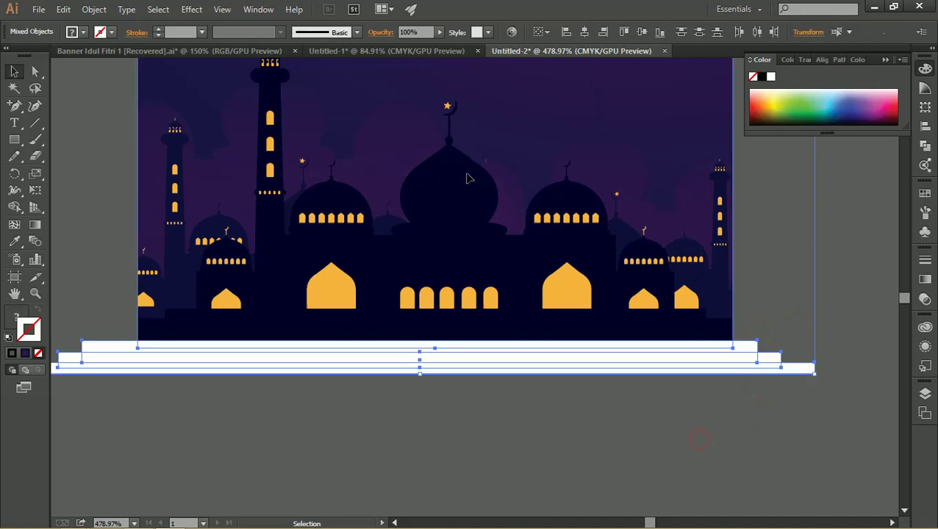
pyautogui.click(585, 32)
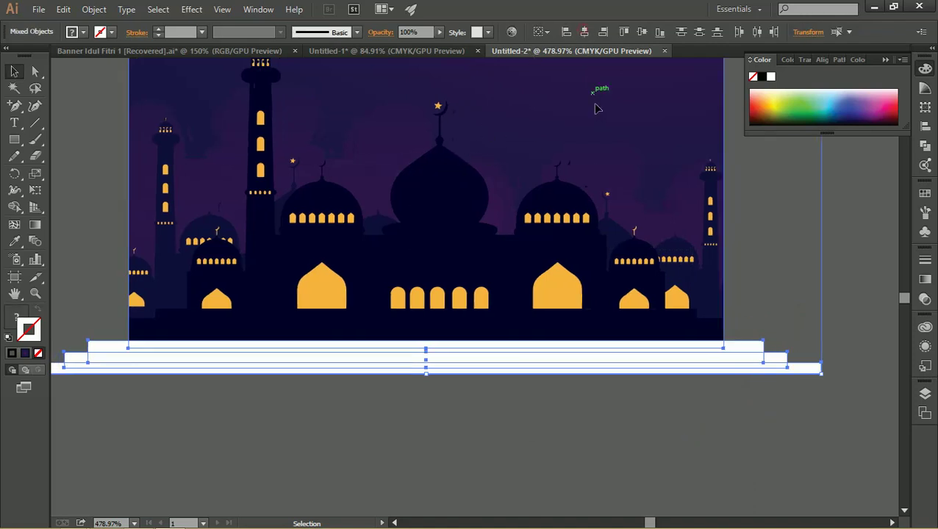
pyautogui.click(762, 230)
pyautogui.press('z')
pyautogui.moveTo(763, 230)
pyautogui.mouseDown()
pyautogui.moveTo(581, 226)
pyautogui.moveTo(534, 279)
pyautogui.mouseUp()
pyautogui.press('v')
pyautogui.moveTo(523, 220); pyautogui.dragTo(440, 219)
# Undo the accidental artwork move and select the arch outline shape.
pyautogui.press('z')
pyautogui.hotkey('ctrl', 'z')
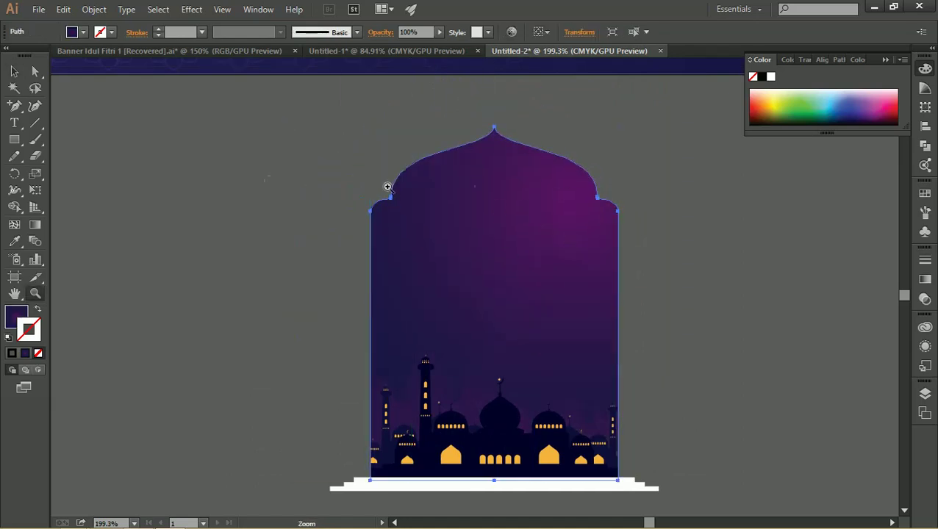
pyautogui.click(14, 72)
pyautogui.click(166, 130)
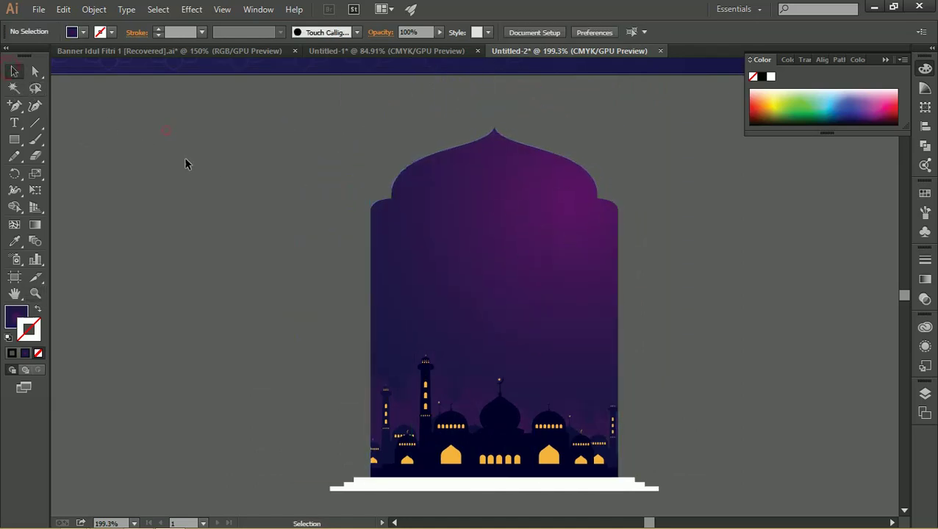
pyautogui.click(483, 238)
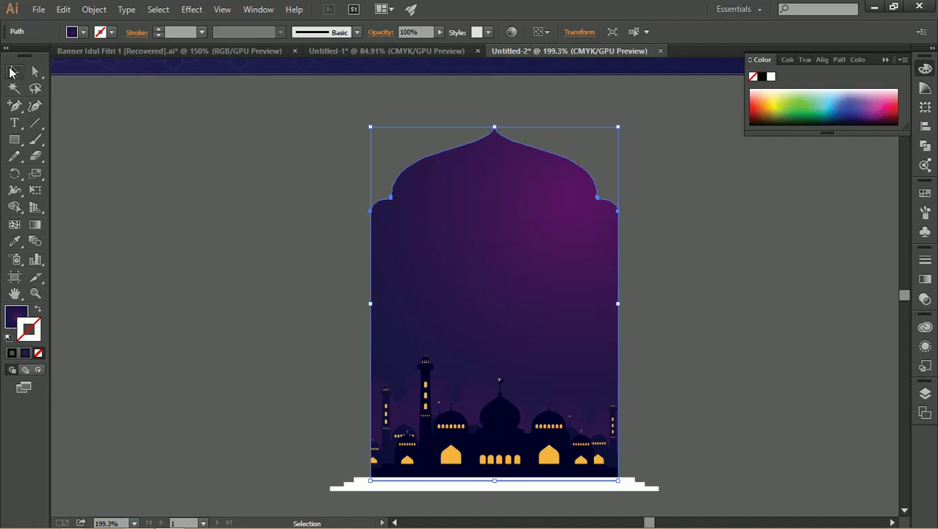
pyautogui.click(176, 165)
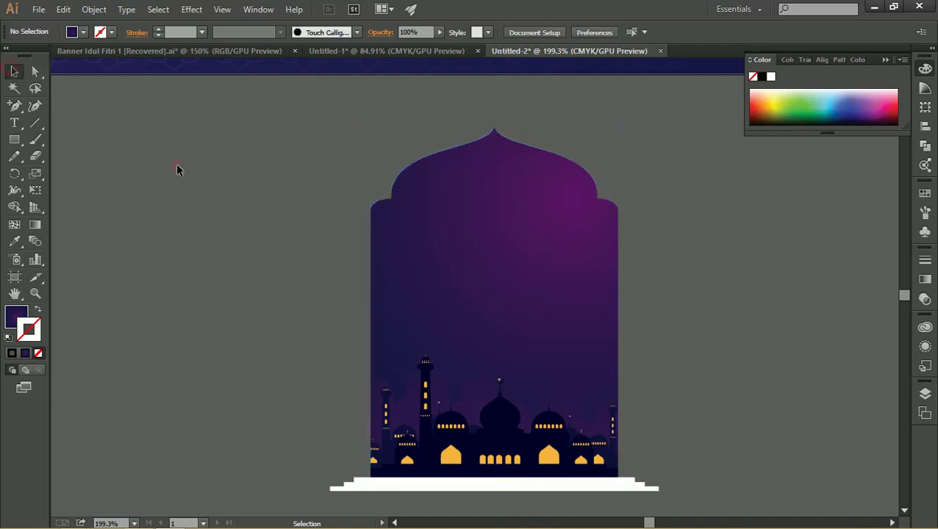
pyautogui.click(485, 218)
pyautogui.press('a')
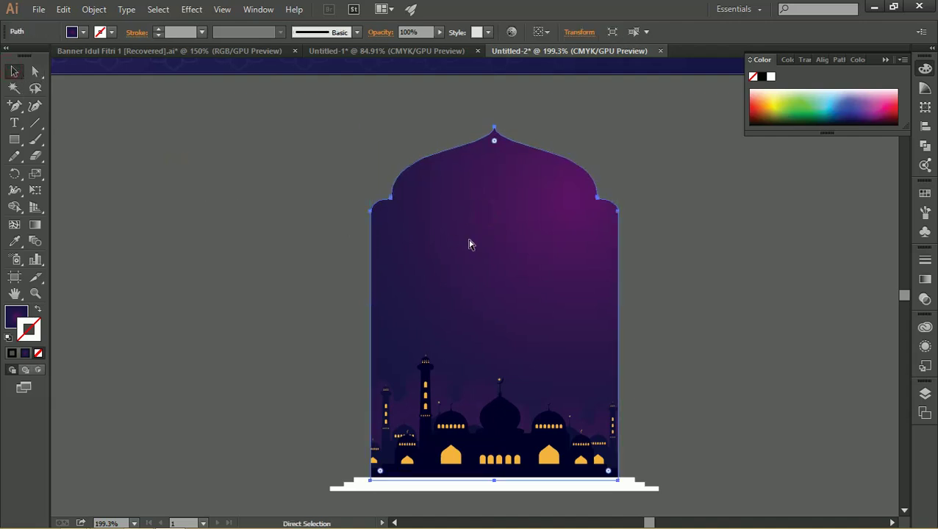
pyautogui.press('v')
pyautogui.press('s')
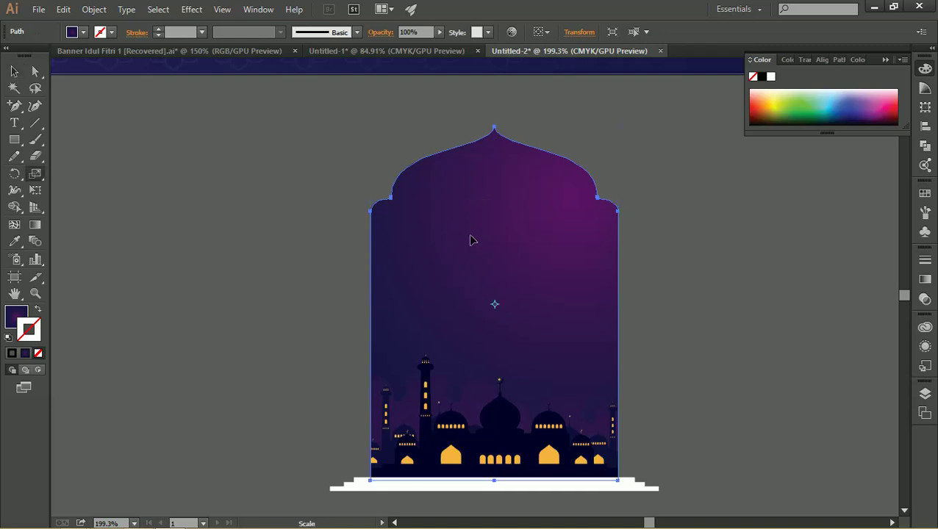
# Give the arch outline a white stroke with no fill.
pyautogui.press('d')
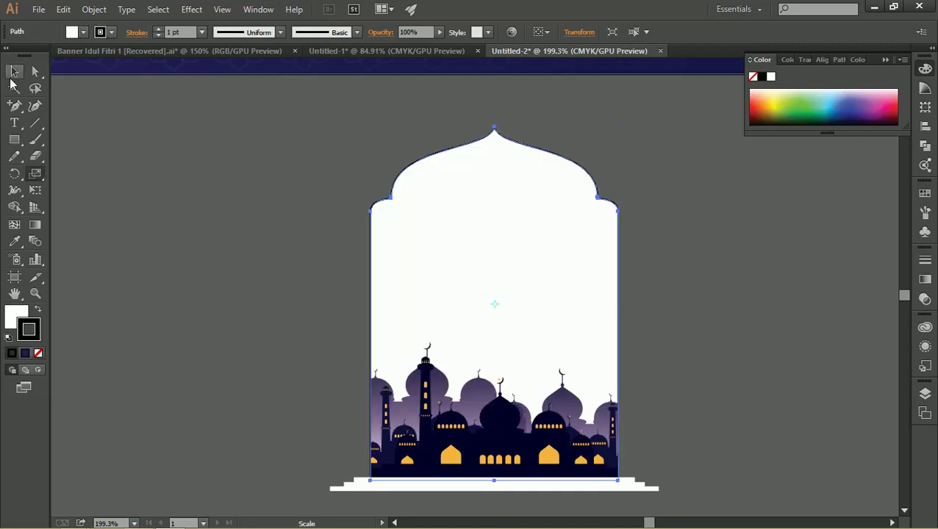
pyautogui.click(13, 72)
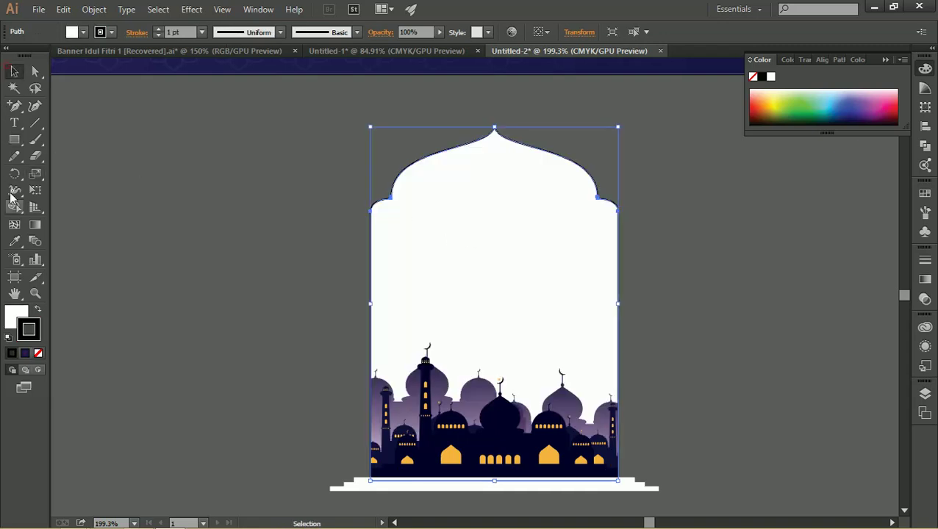
pyautogui.click(39, 311)
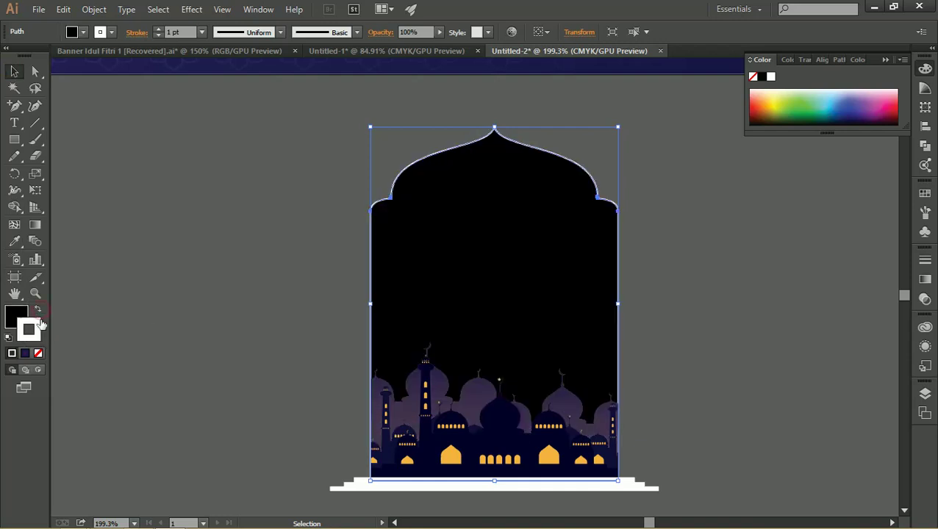
pyautogui.click(39, 353)
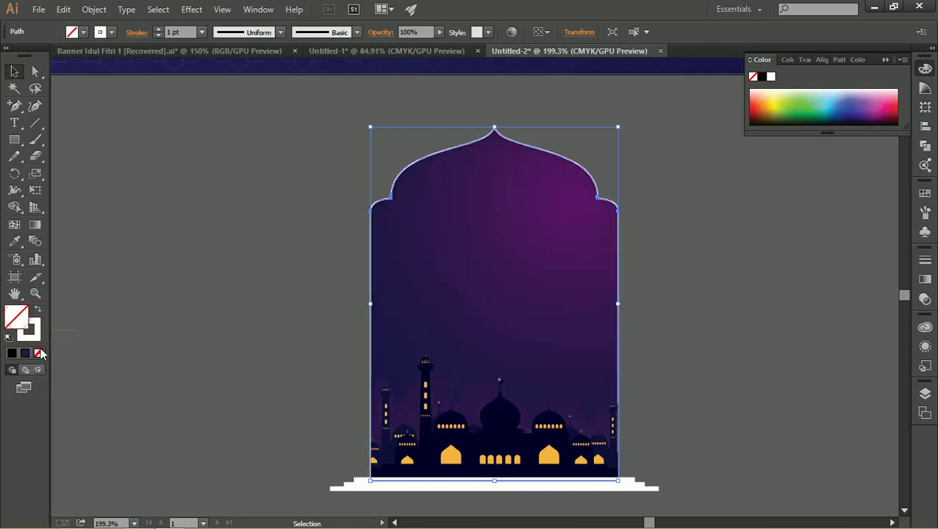
pyautogui.press('z')
pyautogui.moveTo(326, 237); pyautogui.dragTo(292, 203)
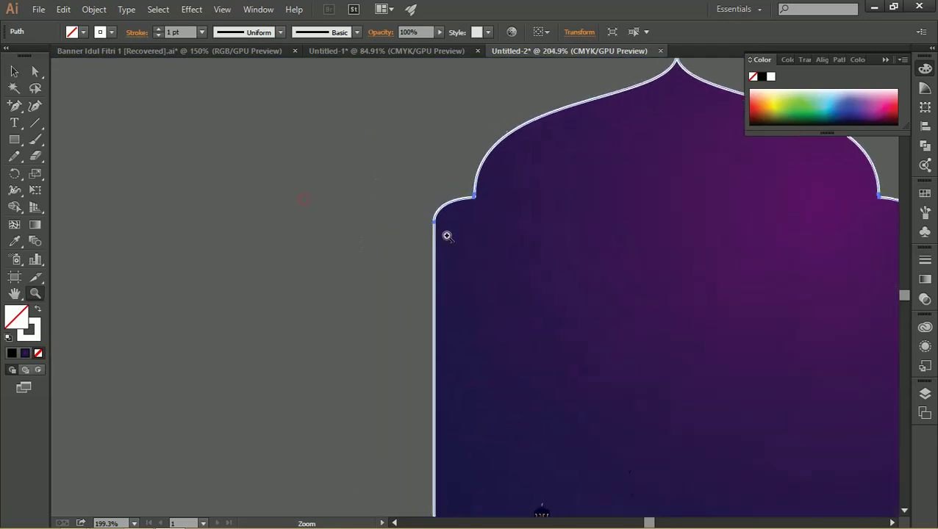
pyautogui.moveTo(386, 246); pyautogui.dragTo(381, 210)
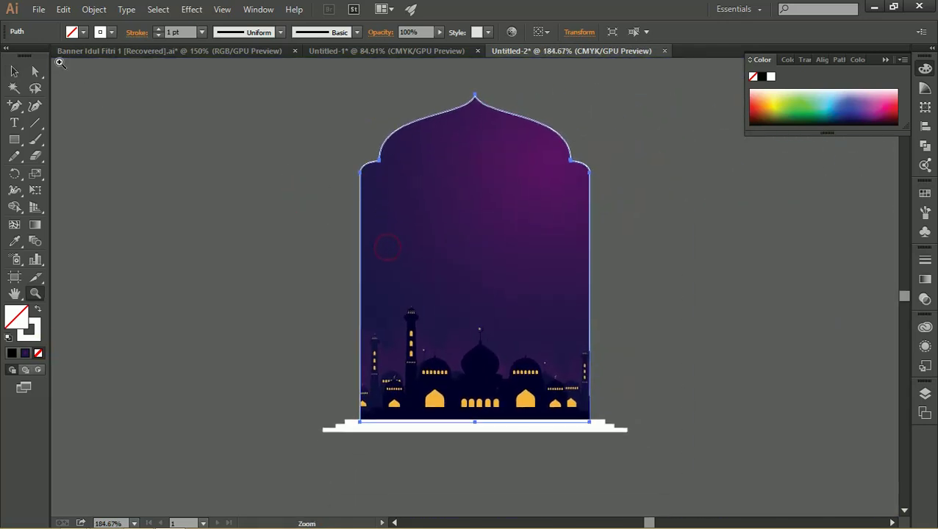
pyautogui.click(13, 73)
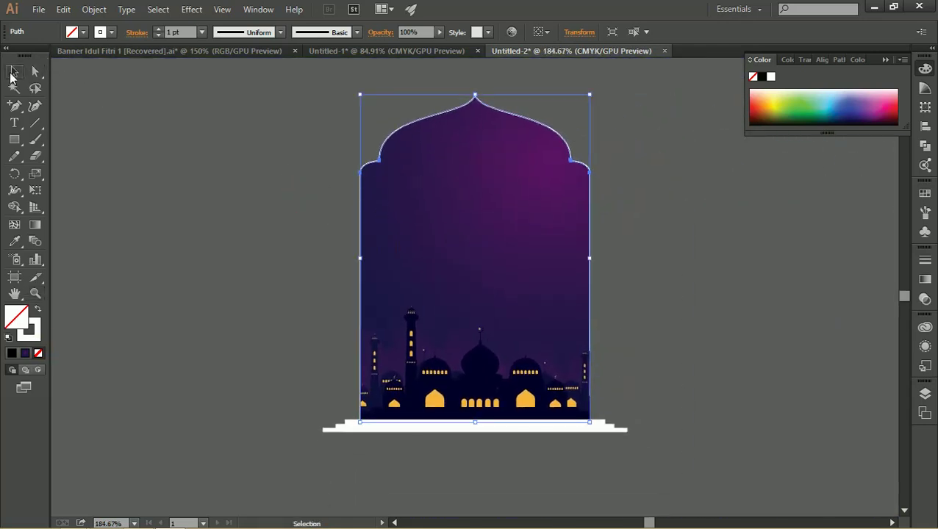
# Isolate the arch outline and cut its path at the bottom-right anchor.
pyautogui.doubleClick(389, 139)
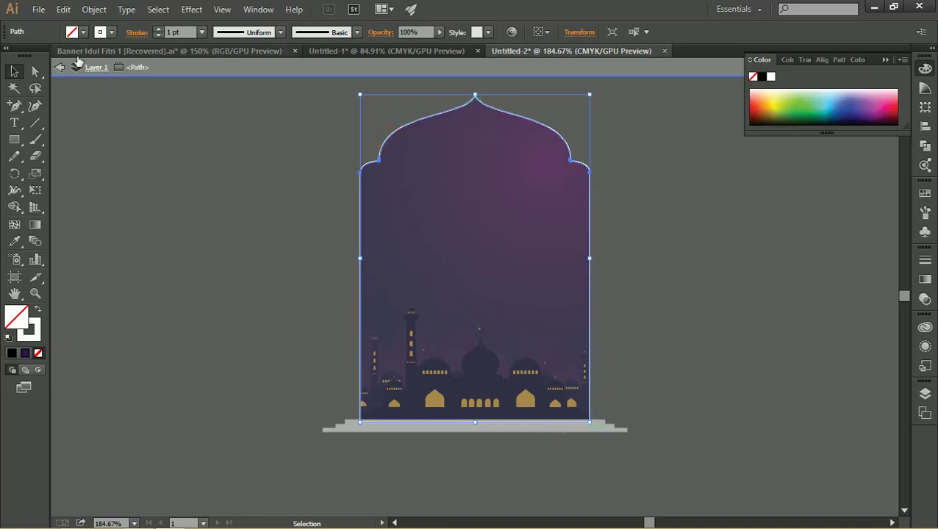
pyautogui.click(37, 71)
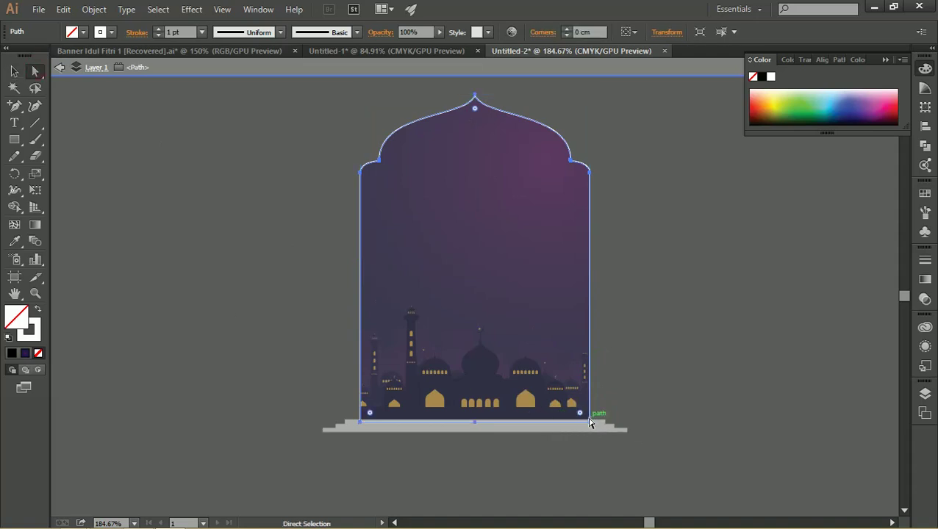
pyautogui.click(590, 422)
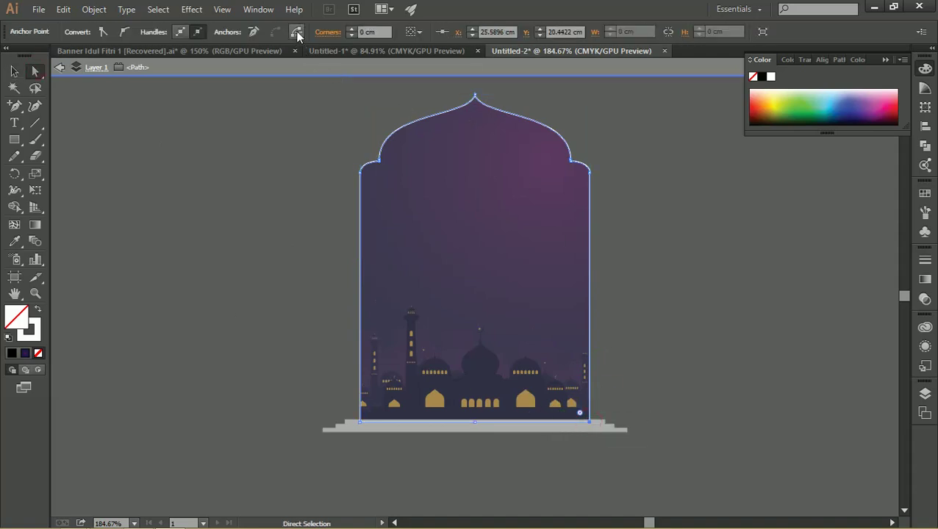
pyautogui.click(297, 33)
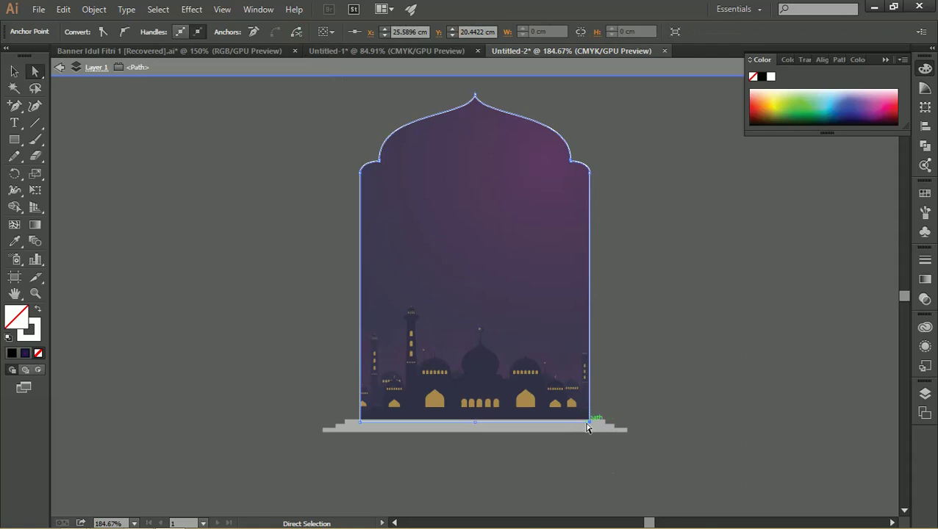
pyautogui.moveTo(588, 427); pyautogui.dragTo(576, 430)
pyautogui.click(576, 426)
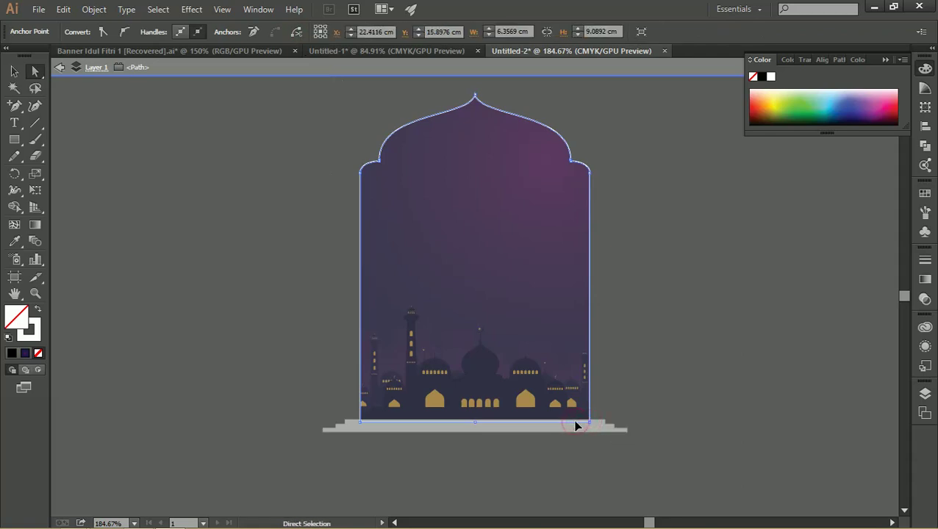
pyautogui.click(576, 425)
# Delete the bottom-middle anchor and cut the path at the arch's top anchor.
pyautogui.click(475, 424)
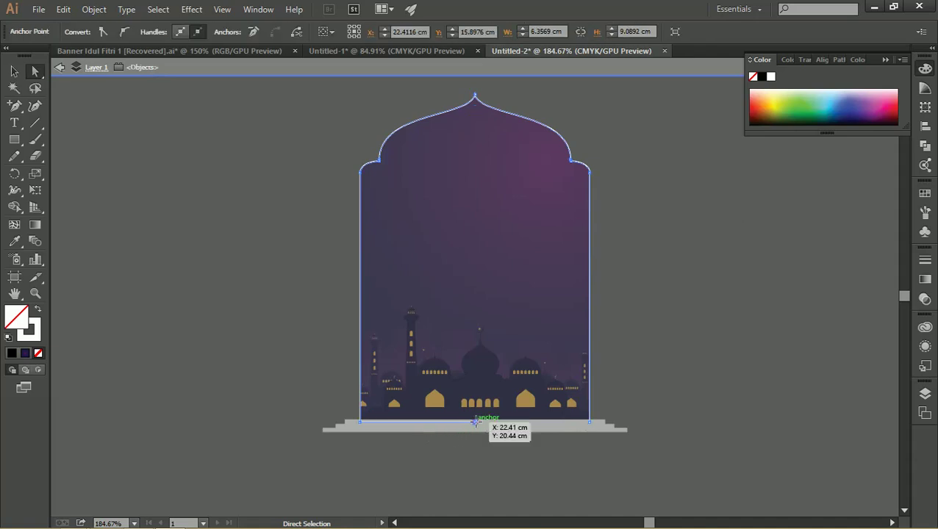
pyautogui.press('p')
pyautogui.click(476, 423)
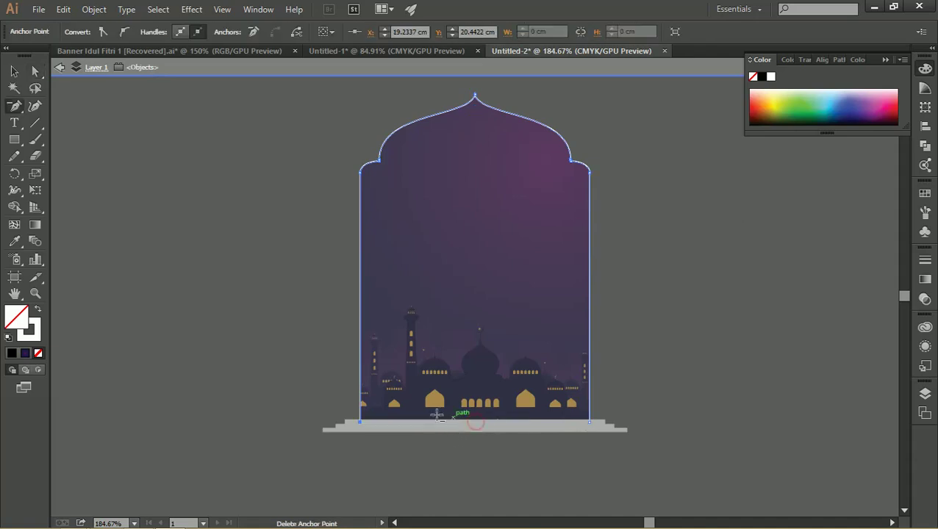
pyautogui.press('a')
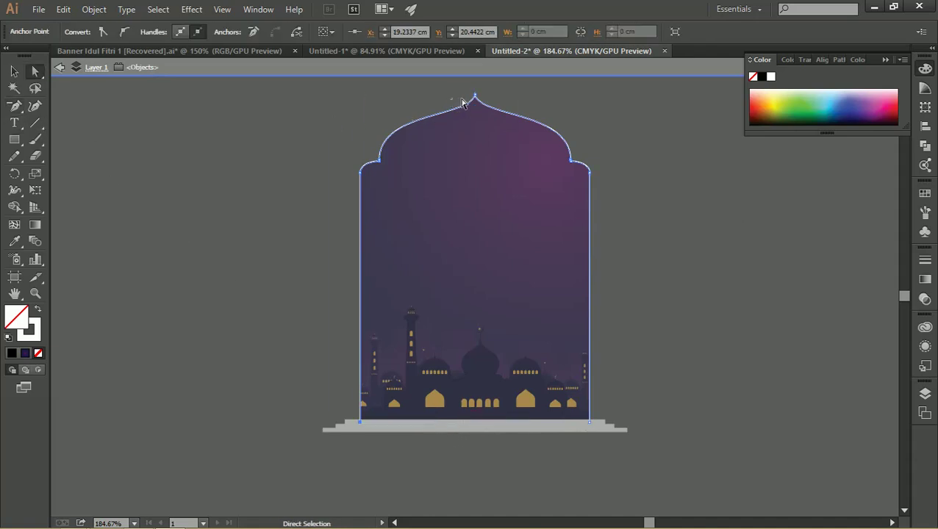
pyautogui.click(476, 96)
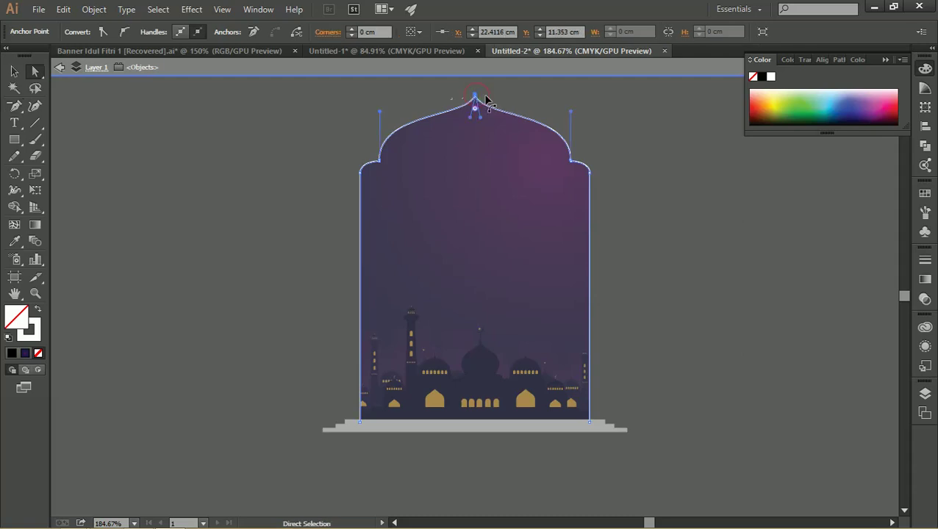
pyautogui.click(297, 32)
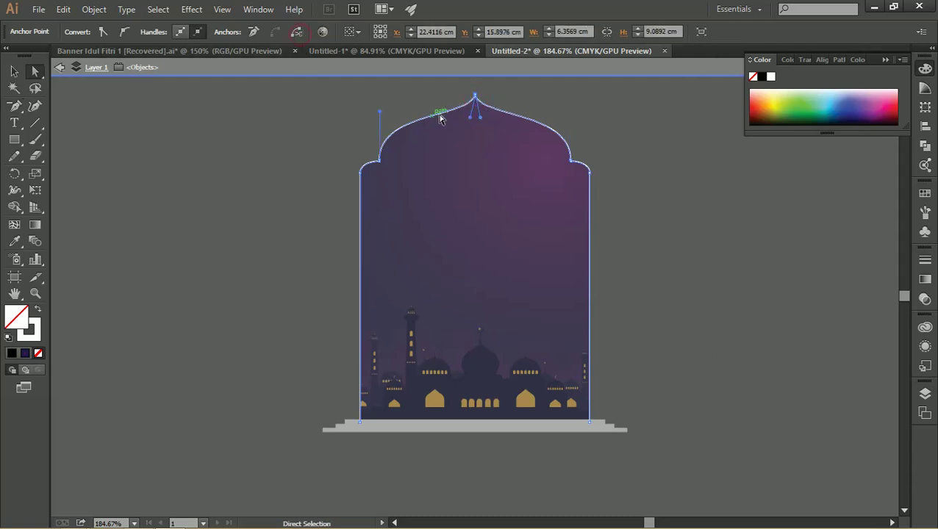
pyautogui.click(14, 70)
# Give both arch halves a tapered elliptical width profile and a 5 pt stroke.
pyautogui.click(269, 128)
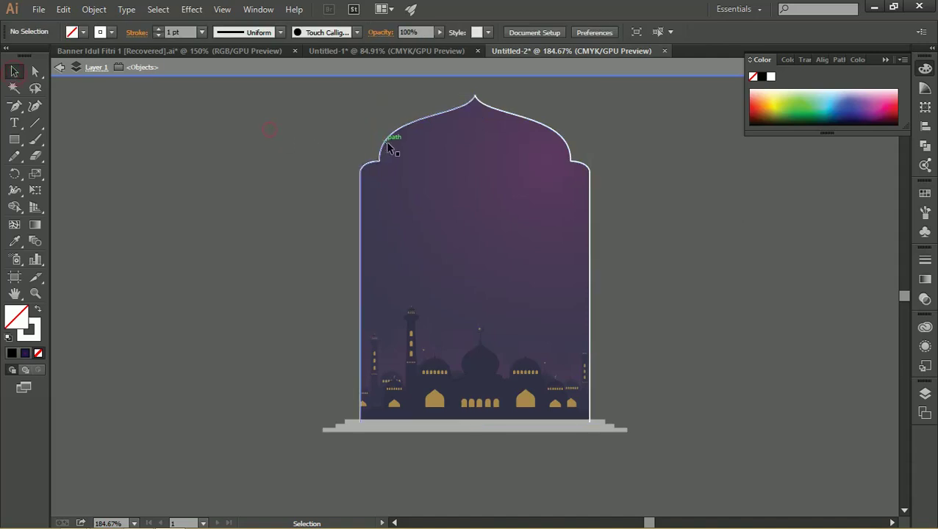
pyautogui.moveTo(386, 141); pyautogui.dragTo(377, 141)
pyautogui.hotkey('ctrl', 'z')
pyautogui.keyDown('shift'); pyautogui.click(527, 121); pyautogui.keyUp('shift')
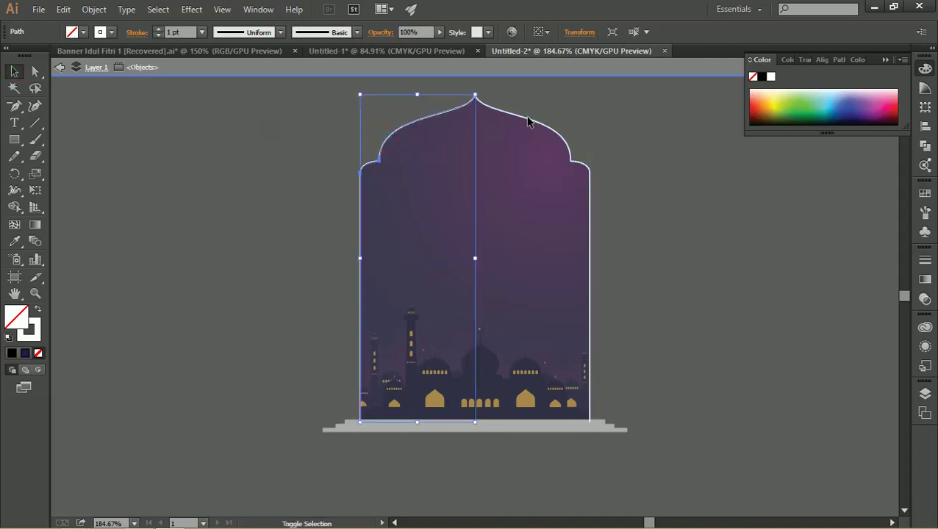
pyautogui.click(243, 34)
pyautogui.click(244, 74)
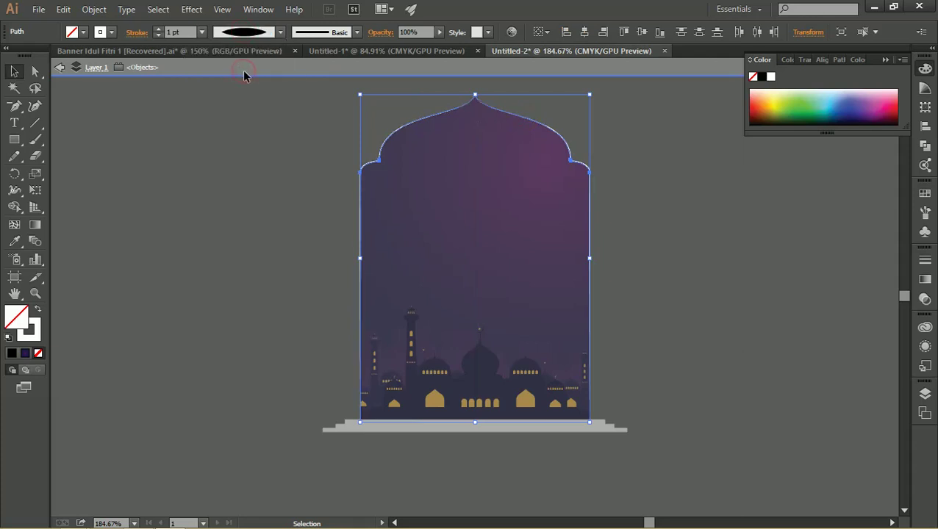
pyautogui.click(158, 30)
pyautogui.click(158, 29)
pyautogui.click(158, 30)
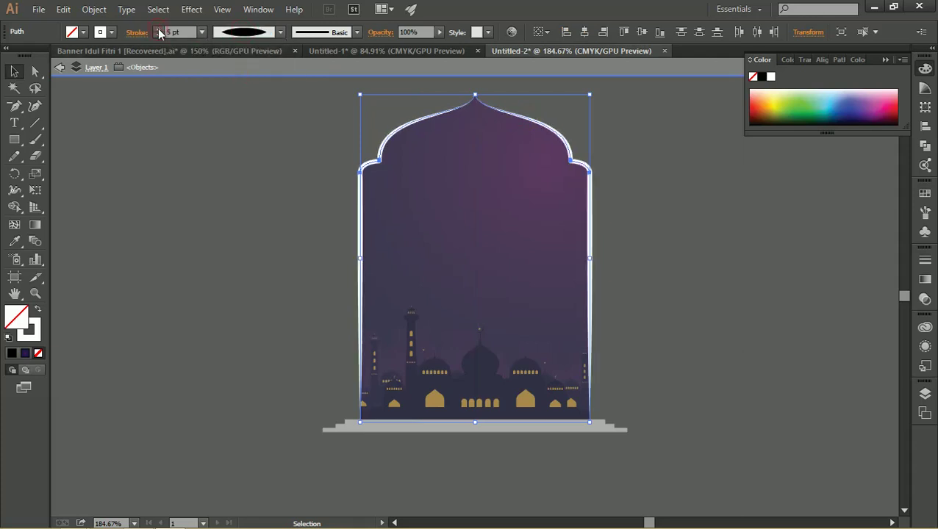
pyautogui.click(158, 29)
pyautogui.click(255, 149)
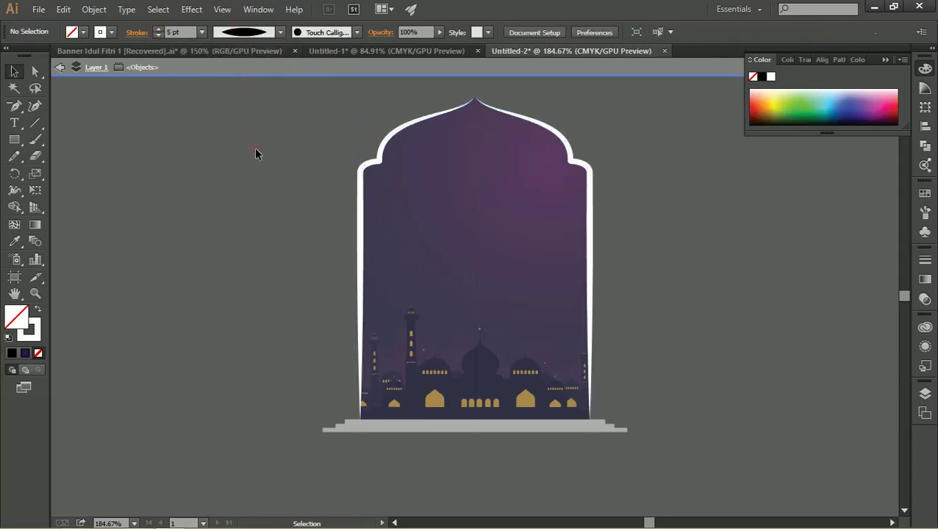
# Try a 7 pt stroke, revert to 5 pt, and reselect both arch halves.
pyautogui.press('z')
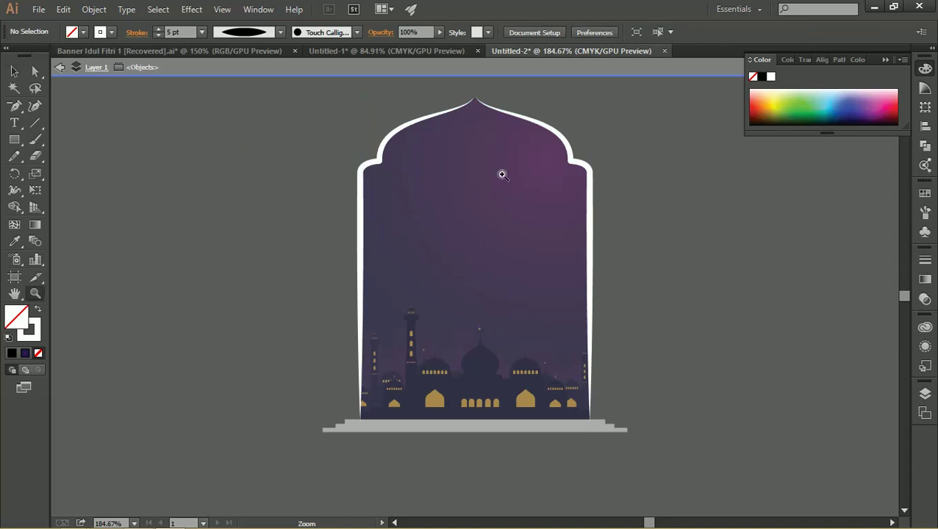
pyautogui.moveTo(486, 134)
pyautogui.mouseDown()
pyautogui.moveTo(555, 163)
pyautogui.moveTo(515, 171)
pyautogui.mouseUp()
pyautogui.moveTo(469, 146); pyautogui.dragTo(459, 193)
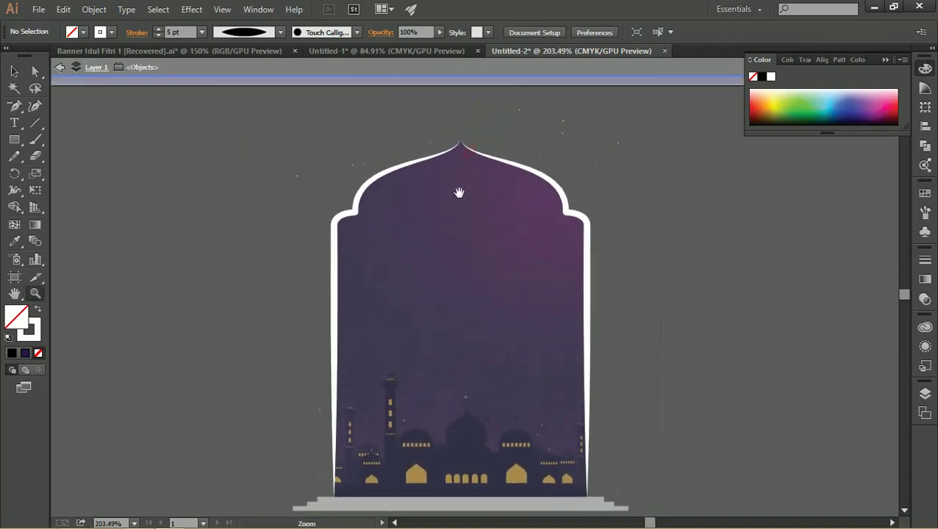
pyautogui.press('v')
pyautogui.click(388, 176)
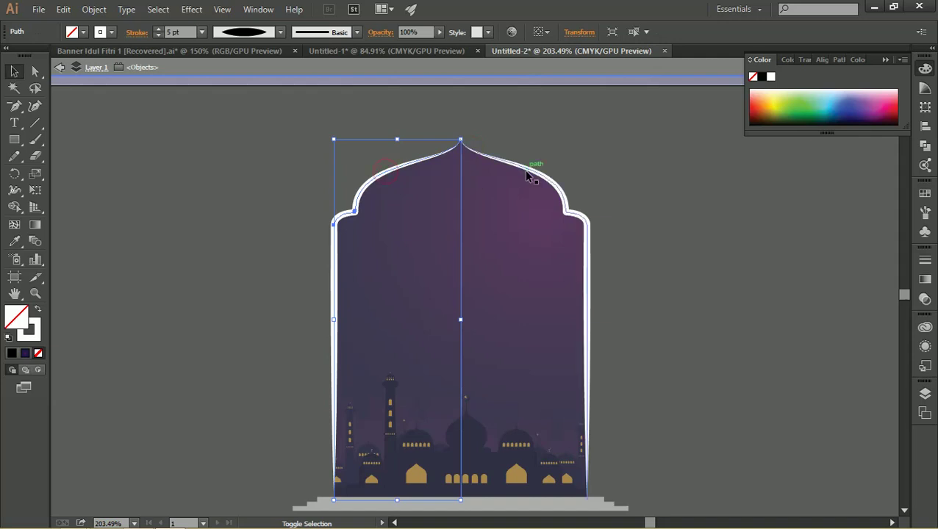
pyautogui.click(158, 30)
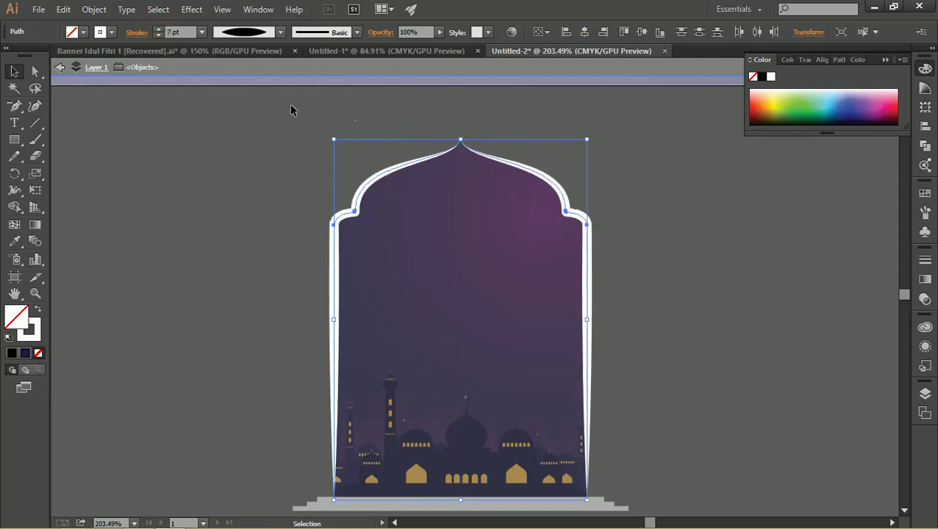
pyautogui.click(159, 35)
pyautogui.click(230, 165)
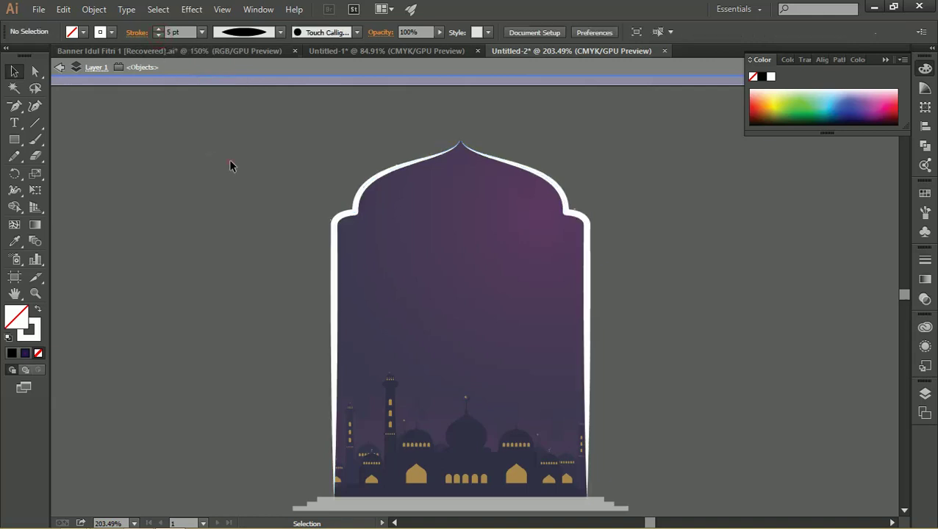
pyautogui.click(347, 220)
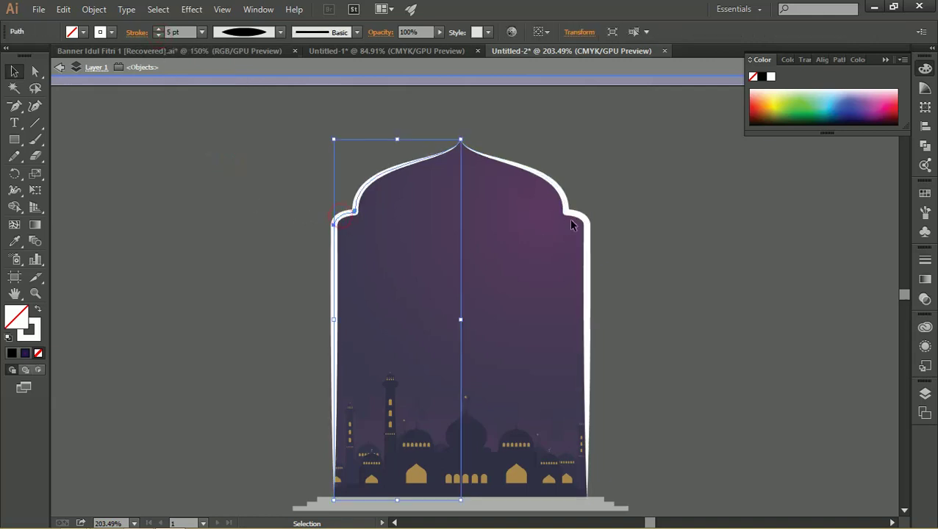
pyautogui.keyDown('shift'); pyautogui.click(577, 219); pyautogui.keyUp('shift')
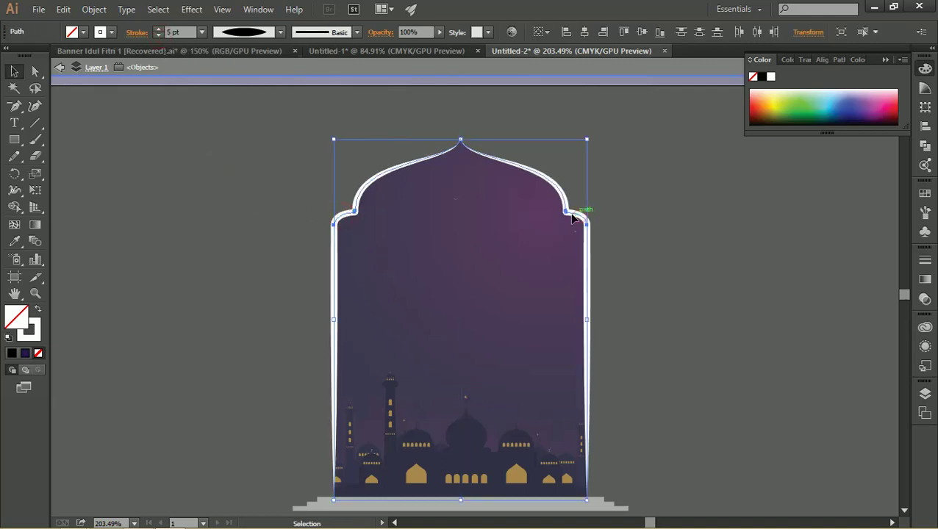
pyautogui.click(158, 9)
pyautogui.moveTo(176, 140)
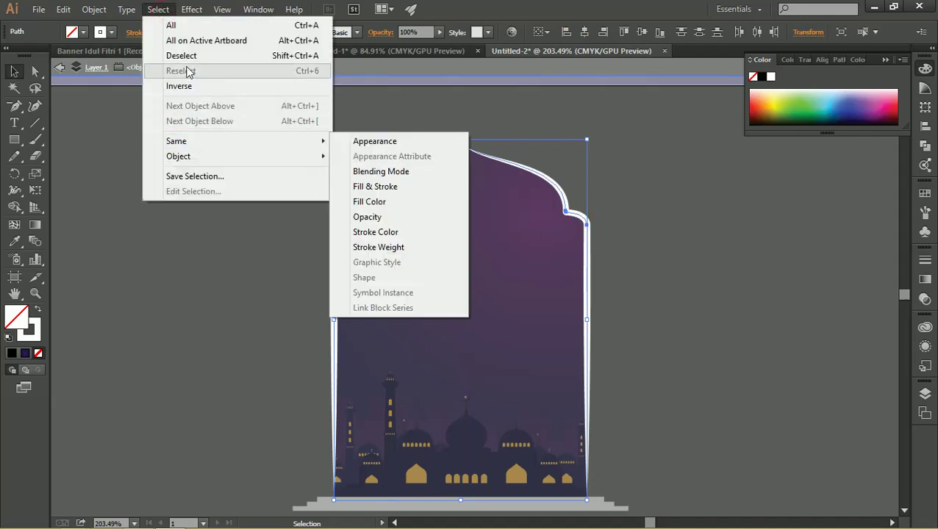
# Expand the arch outline's appearance into filled shapes and select the left half.
pyautogui.click(137, 171)
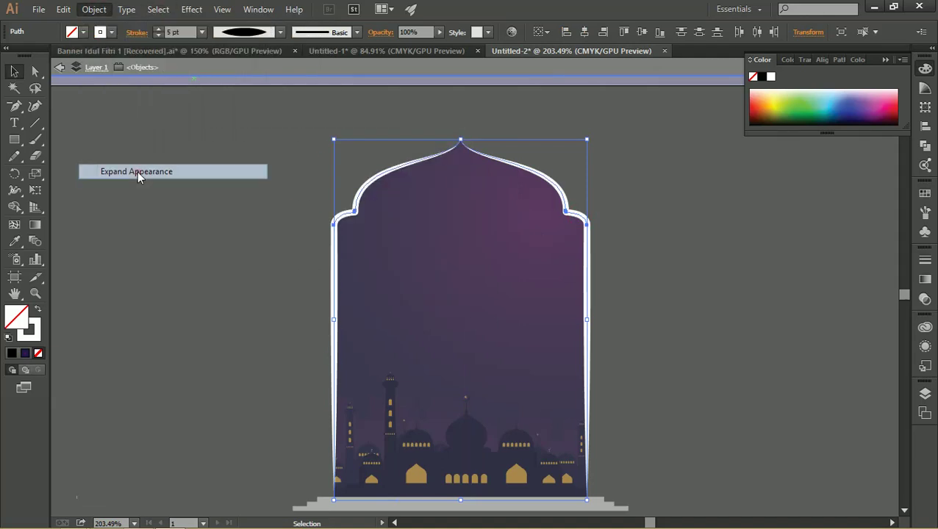
pyautogui.click(651, 241)
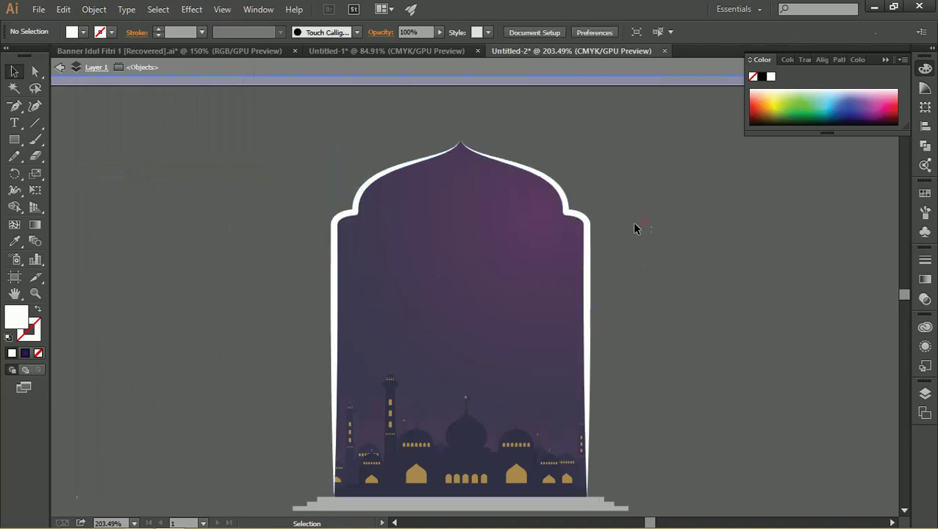
pyautogui.click(588, 222)
pyautogui.click(628, 215)
pyautogui.click(335, 220)
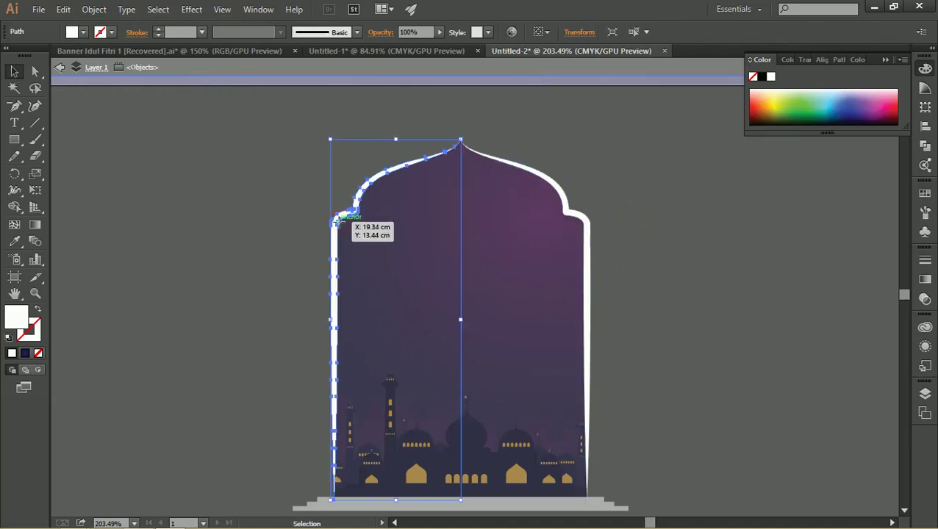
# Bring up the Color and Swatches panels.
pyautogui.click(925, 281)
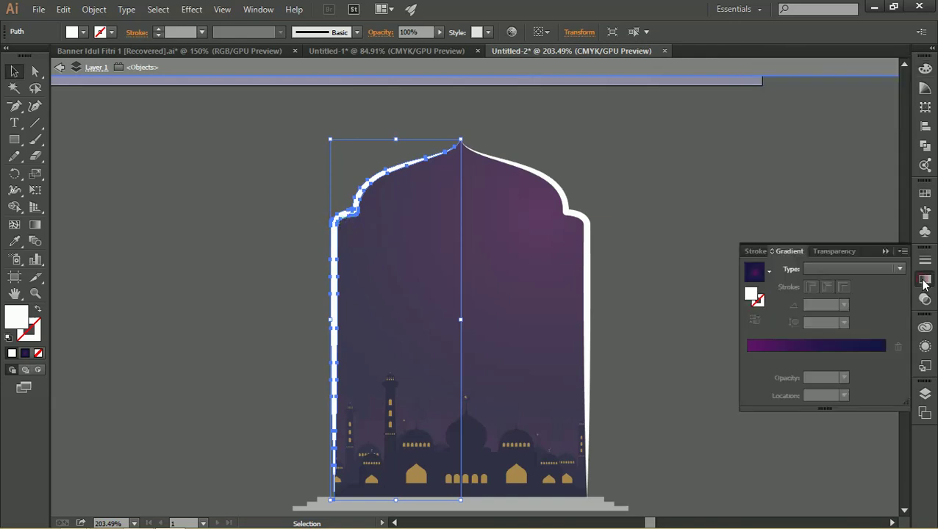
pyautogui.click(886, 252)
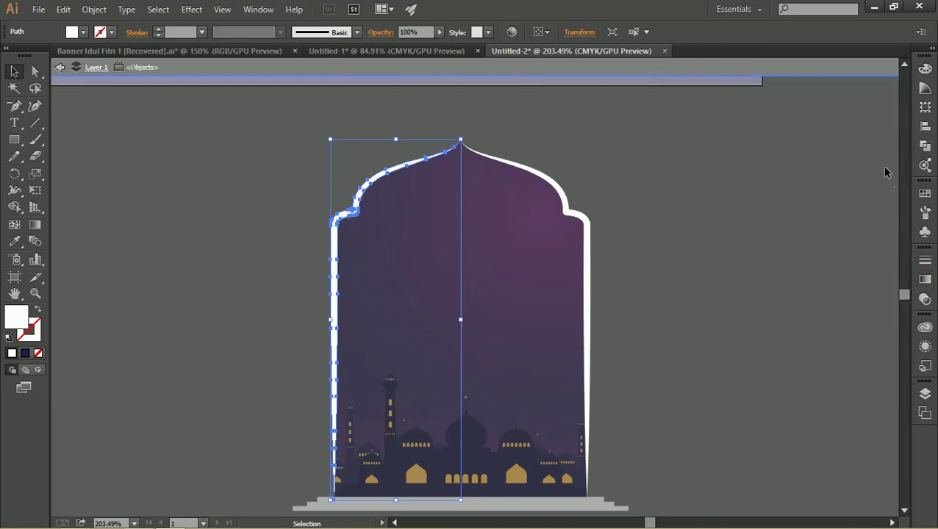
pyautogui.click(258, 10)
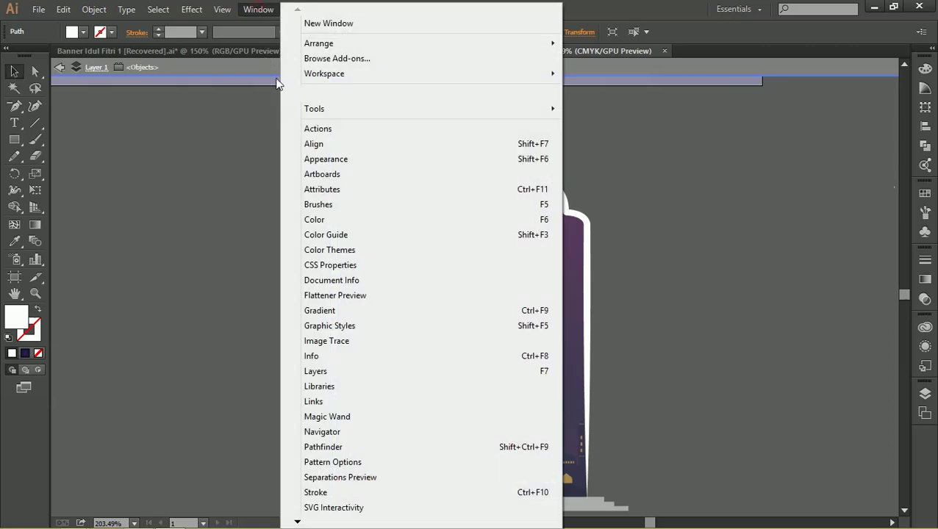
pyautogui.click(367, 223)
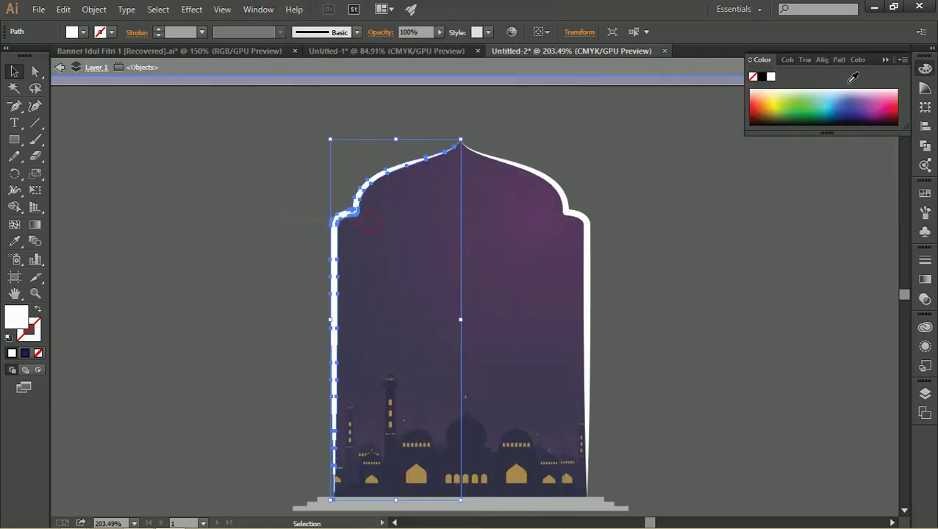
pyautogui.click(925, 195)
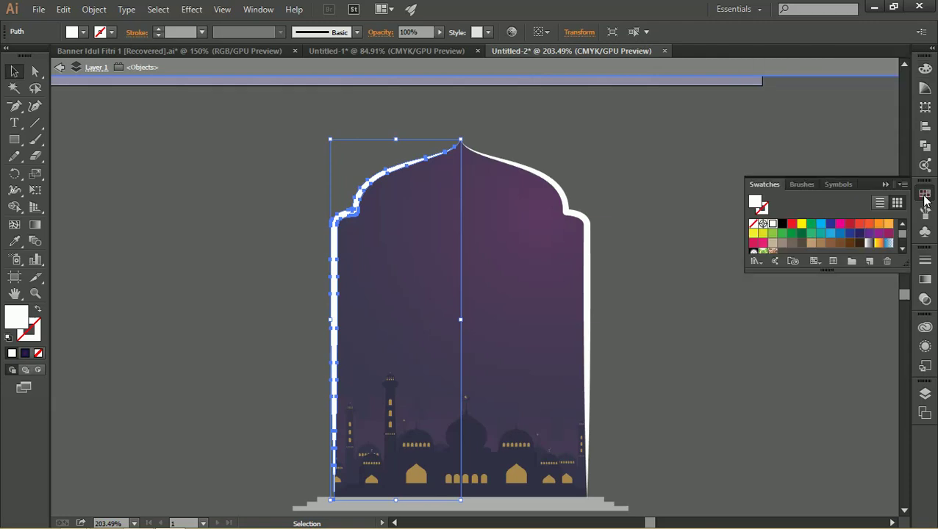
# Load the Metal swatch library, reposition and enlarge it, with Gradient settings showing.
pyautogui.click(756, 262)
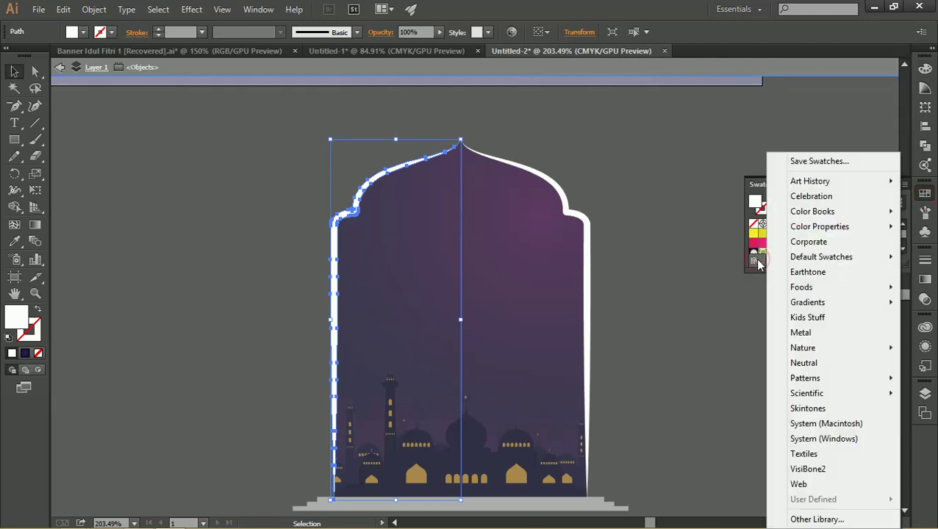
pyautogui.click(834, 338)
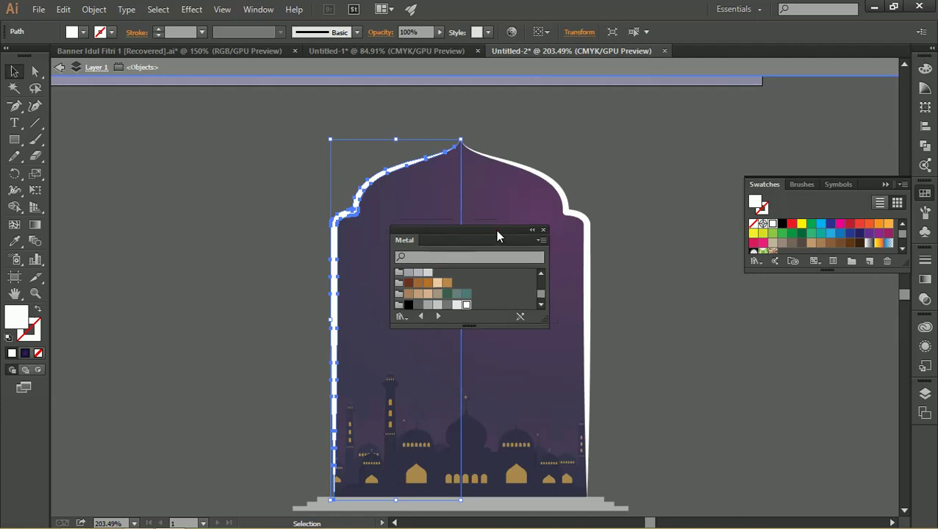
pyautogui.moveTo(509, 240); pyautogui.dragTo(707, 144)
pyautogui.moveTo(676, 232)
pyautogui.mouseDown()
pyautogui.moveTo(666, 349)
pyautogui.moveTo(668, 312)
pyautogui.moveTo(672, 328)
pyautogui.mouseUp()
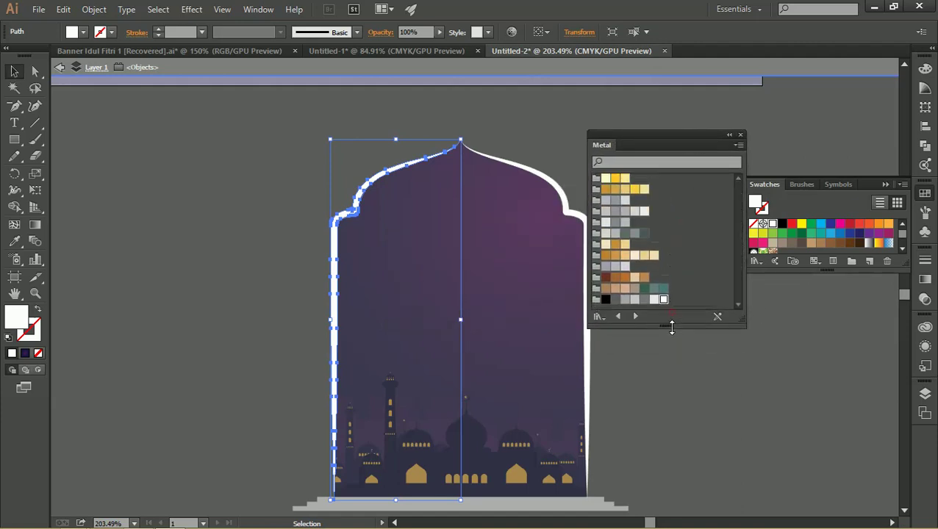
pyautogui.moveTo(654, 135); pyautogui.dragTo(712, 157)
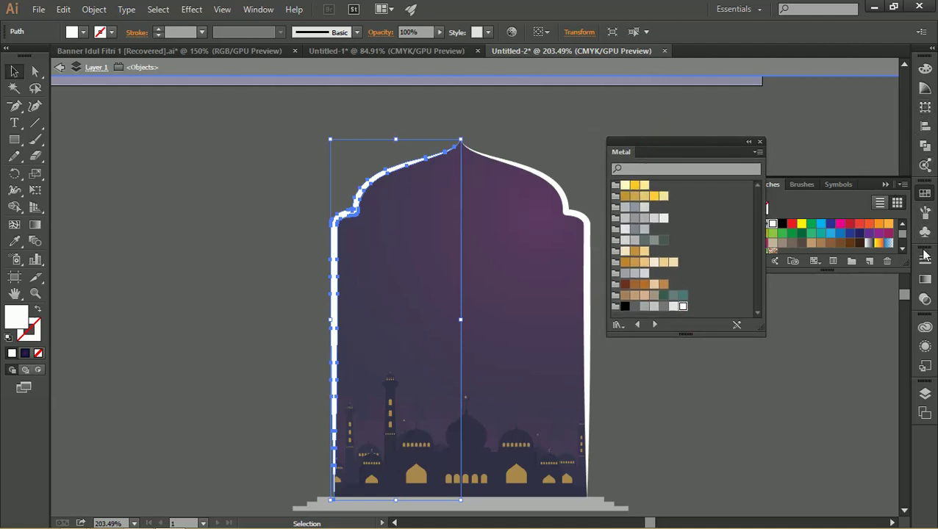
pyautogui.click(925, 279)
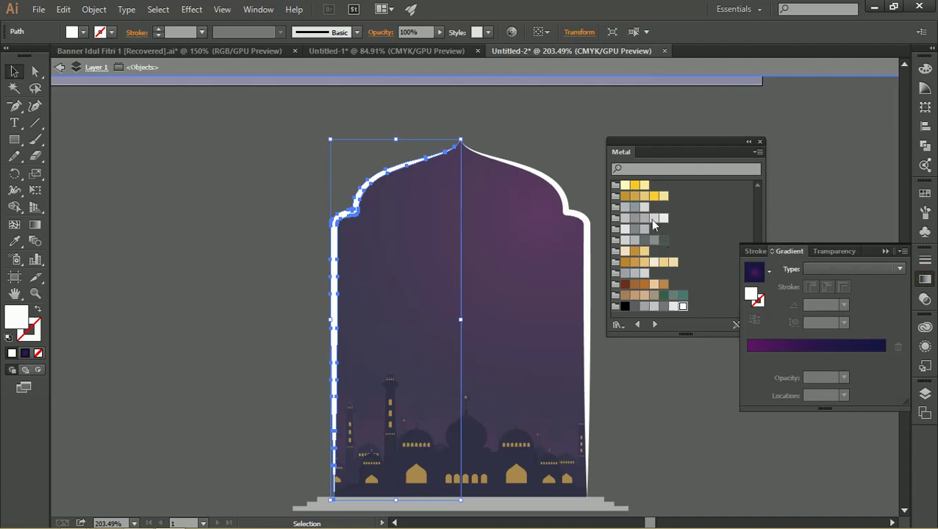
# Build the arch gradient from Metal library gold swatches, adding and removing gold stops.
pyautogui.moveTo(635, 185); pyautogui.dragTo(757, 348)
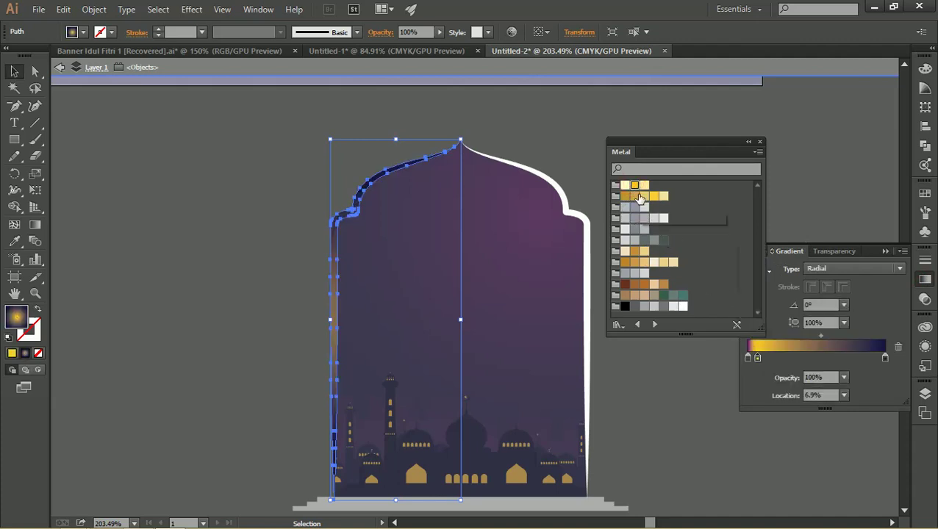
pyautogui.moveTo(645, 186)
pyautogui.mouseDown()
pyautogui.moveTo(740, 319)
pyautogui.moveTo(782, 346)
pyautogui.mouseUp()
pyautogui.click(747, 356)
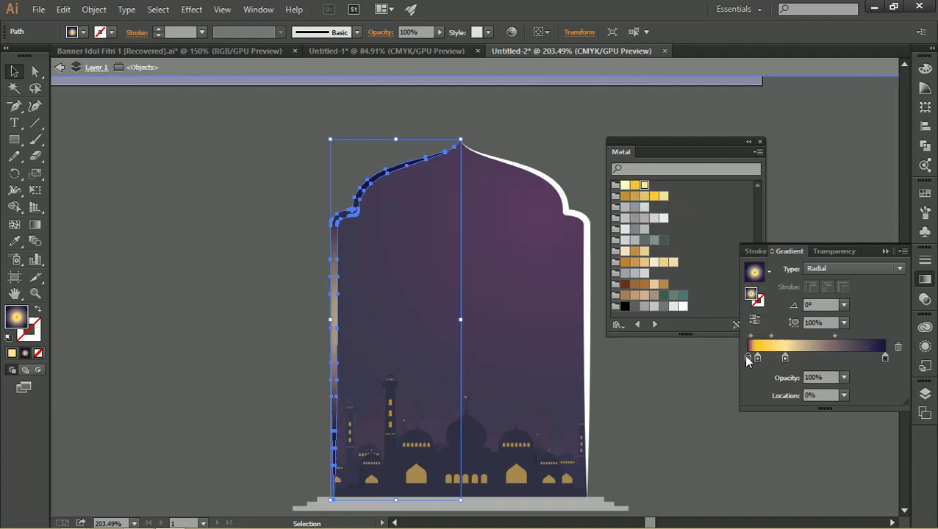
pyautogui.click(898, 347)
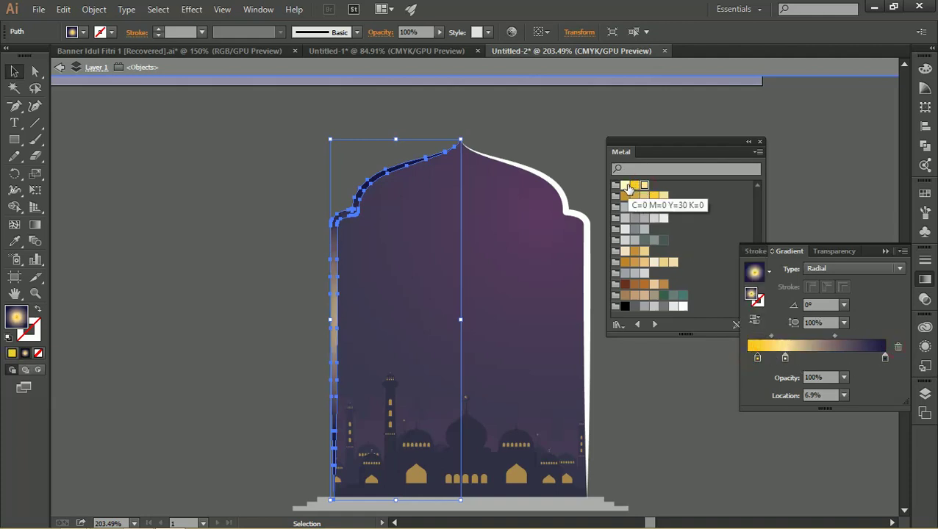
pyautogui.moveTo(629, 186); pyautogui.dragTo(810, 352)
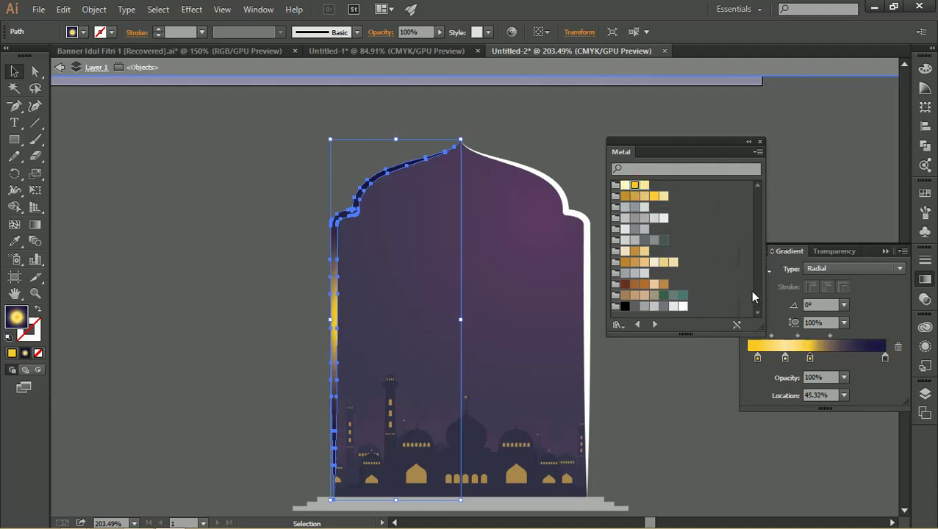
pyautogui.moveTo(649, 190)
pyautogui.mouseDown()
pyautogui.moveTo(845, 355)
pyautogui.moveTo(898, 347)
pyautogui.mouseUp()
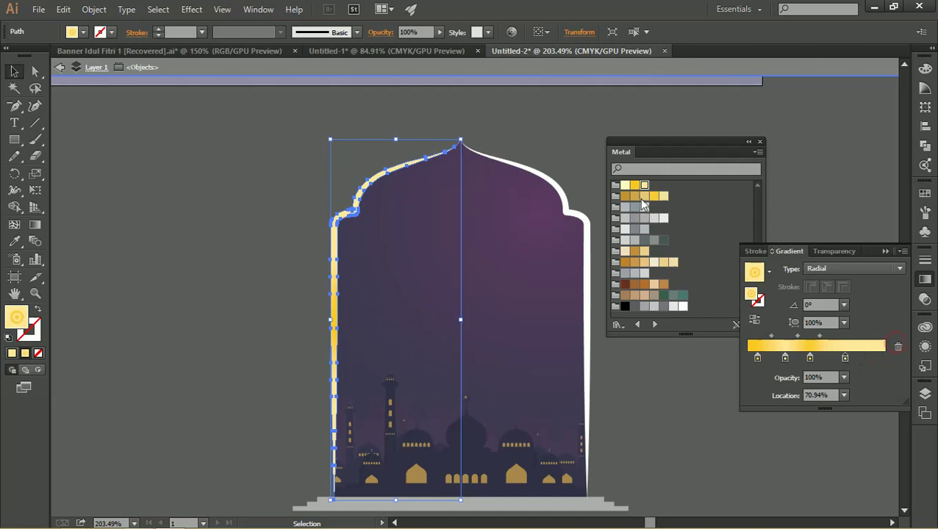
pyautogui.moveTo(634, 185); pyautogui.dragTo(877, 358)
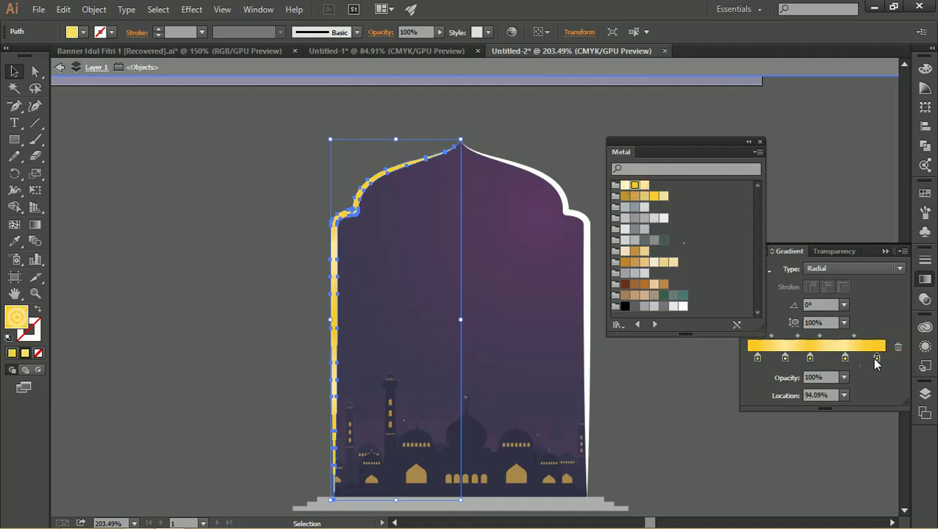
pyautogui.click(850, 359)
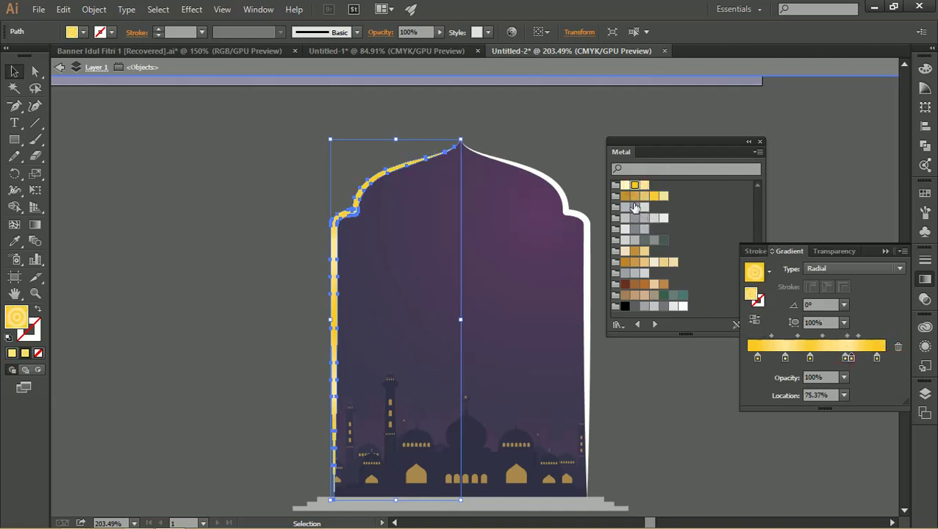
pyautogui.click(897, 348)
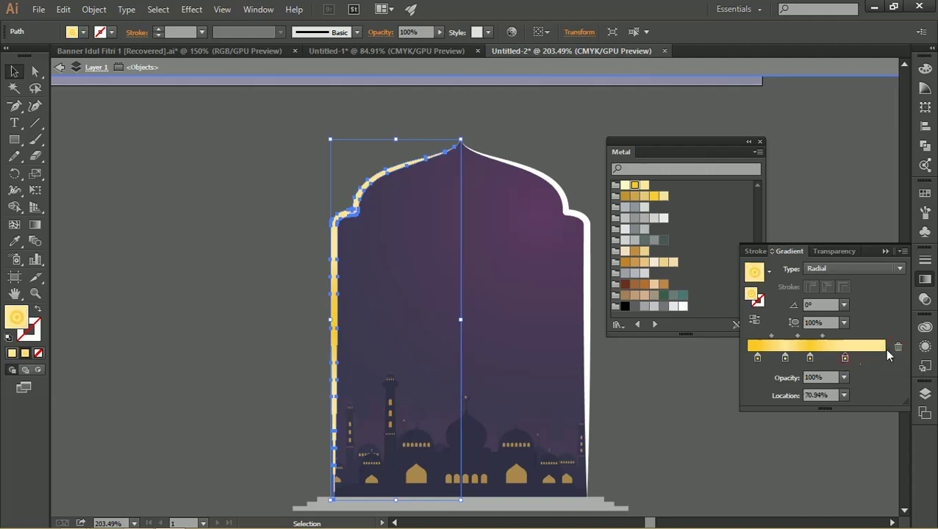
pyautogui.click(897, 349)
pyautogui.moveTo(625, 196)
pyautogui.mouseDown()
pyautogui.moveTo(870, 355)
pyautogui.moveTo(833, 350)
pyautogui.mouseUp()
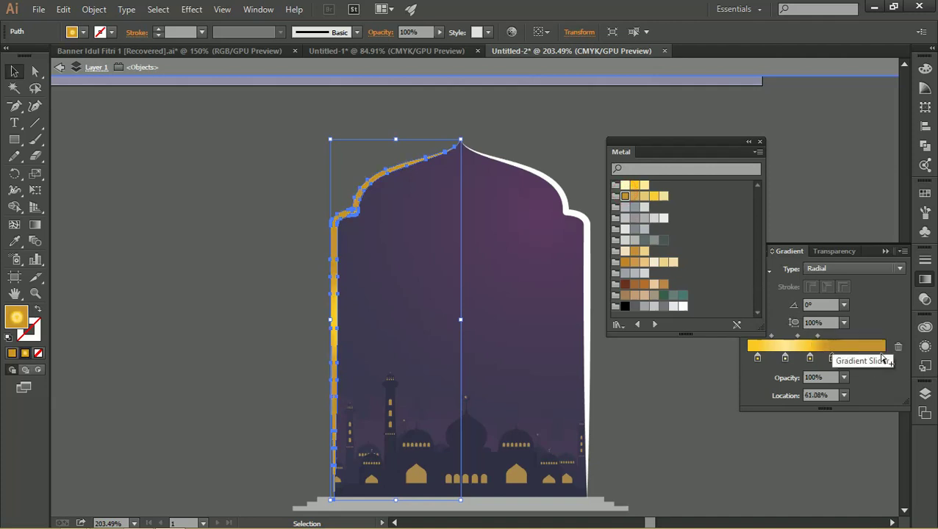
pyautogui.click(812, 359)
pyautogui.click(898, 348)
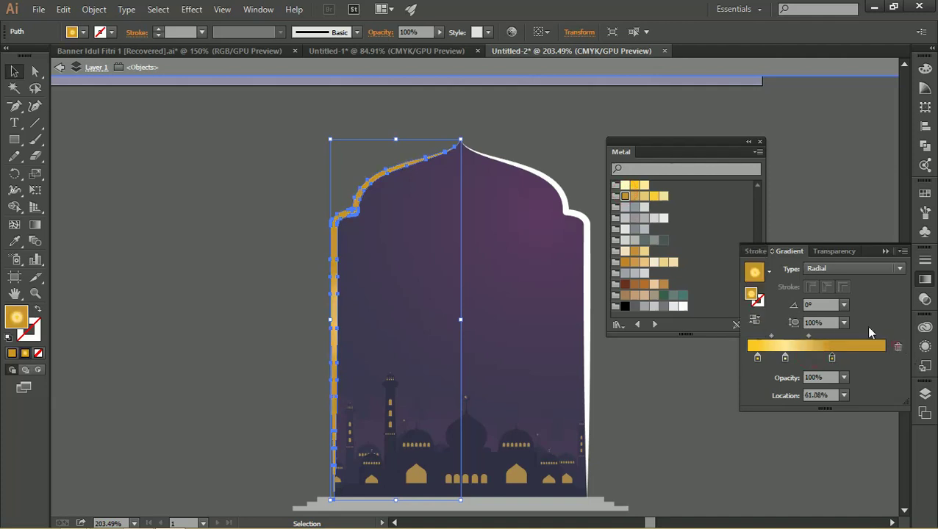
# Refine the gold stops: add yellow at 43.84% and spread stops from start to end.
pyautogui.moveTo(663, 196); pyautogui.dragTo(807, 348)
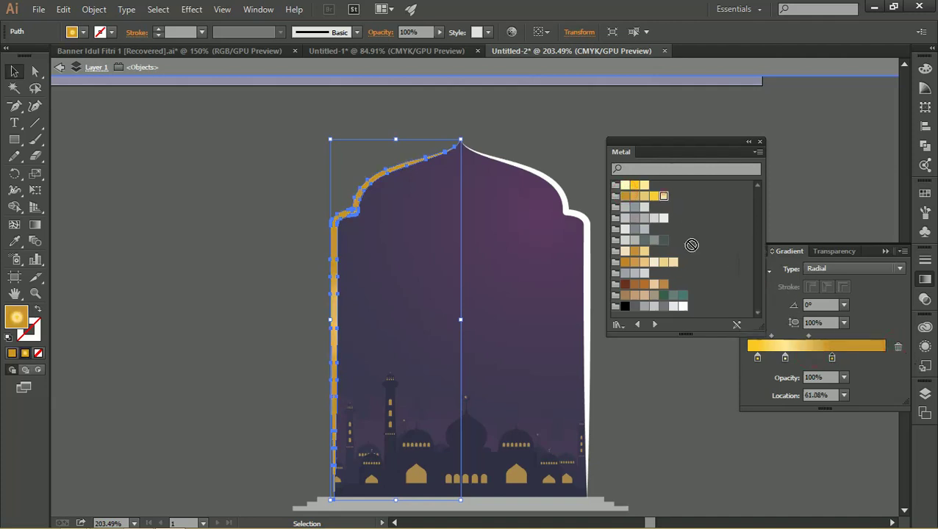
pyautogui.click(785, 359)
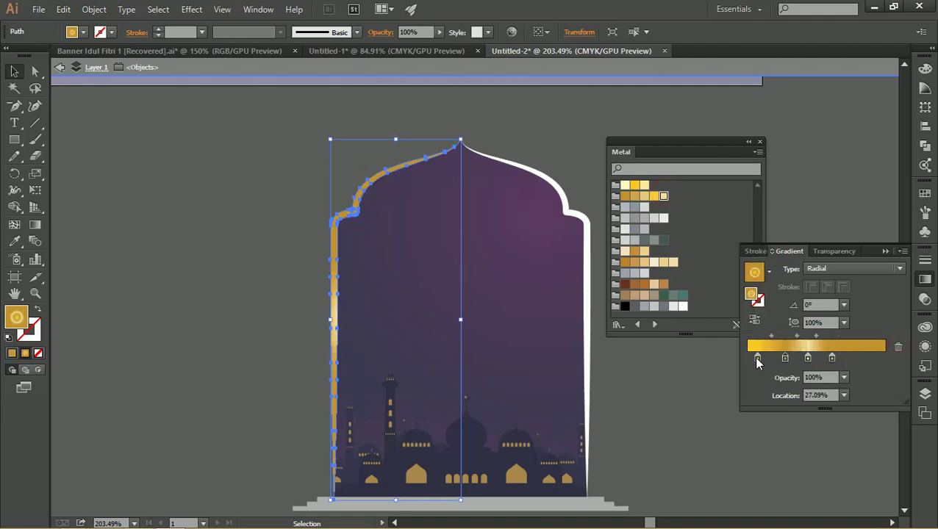
pyautogui.click(898, 347)
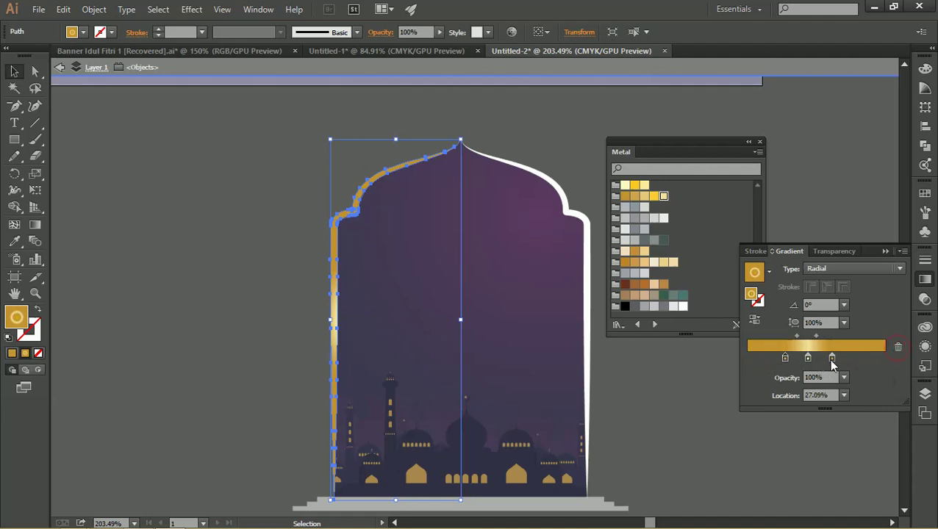
pyautogui.moveTo(833, 358)
pyautogui.mouseDown()
pyautogui.moveTo(886, 359)
pyautogui.moveTo(843, 359)
pyautogui.mouseUp()
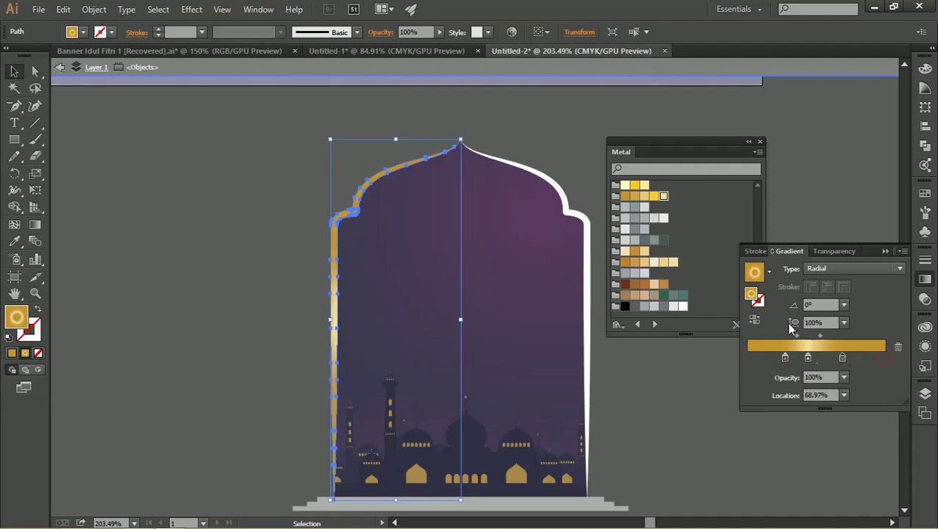
pyautogui.moveTo(664, 195)
pyautogui.mouseDown()
pyautogui.moveTo(874, 359)
pyautogui.moveTo(847, 359)
pyautogui.mouseUp()
pyautogui.moveTo(785, 359); pyautogui.dragTo(728, 362)
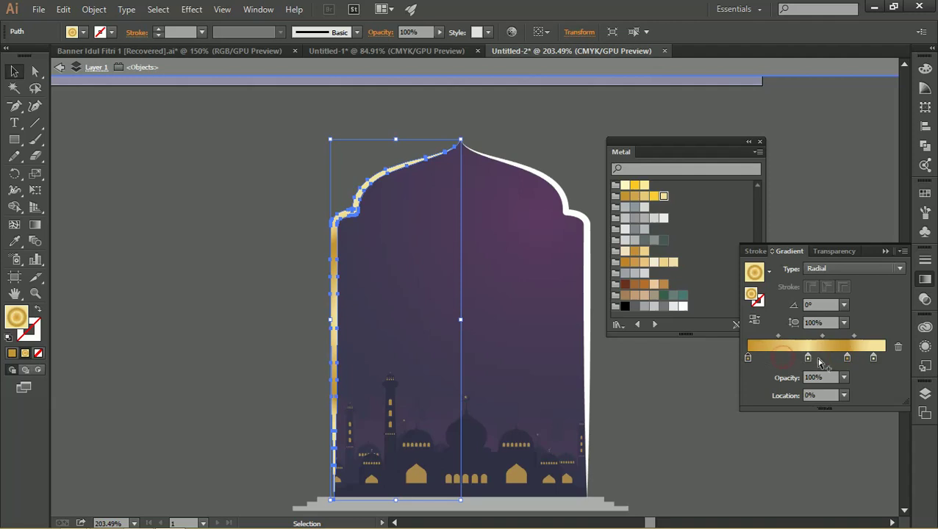
pyautogui.moveTo(809, 359)
pyautogui.mouseDown()
pyautogui.moveTo(794, 359)
pyautogui.moveTo(833, 359)
pyautogui.mouseUp()
pyautogui.click(844, 336)
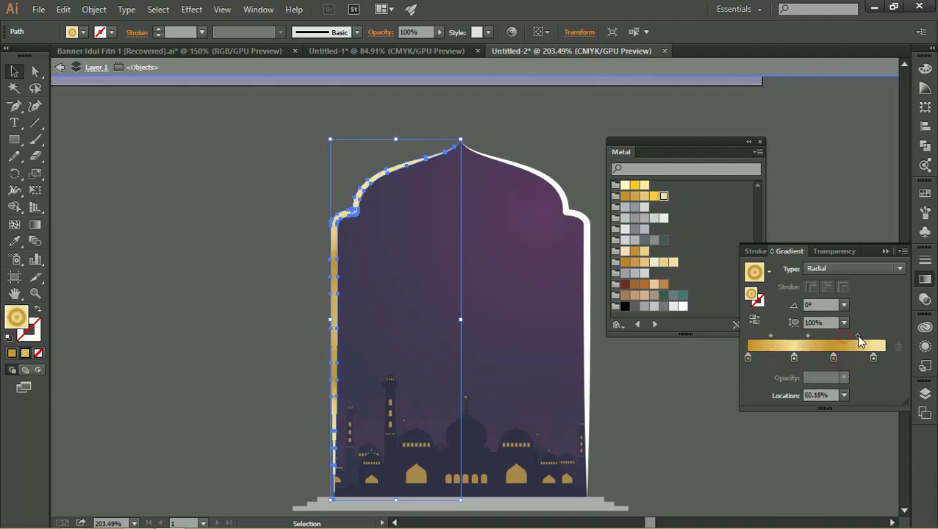
pyautogui.moveTo(794, 358); pyautogui.dragTo(788, 358)
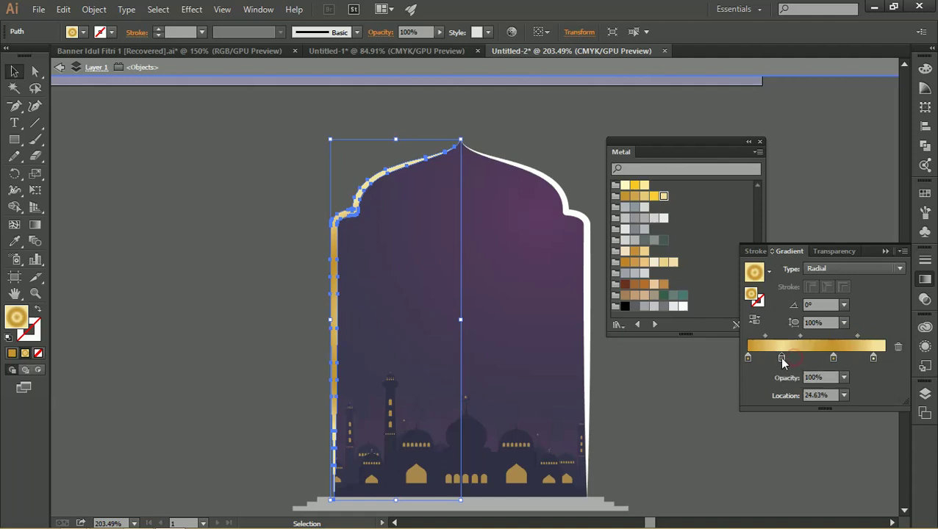
pyautogui.moveTo(874, 359); pyautogui.dragTo(888, 358)
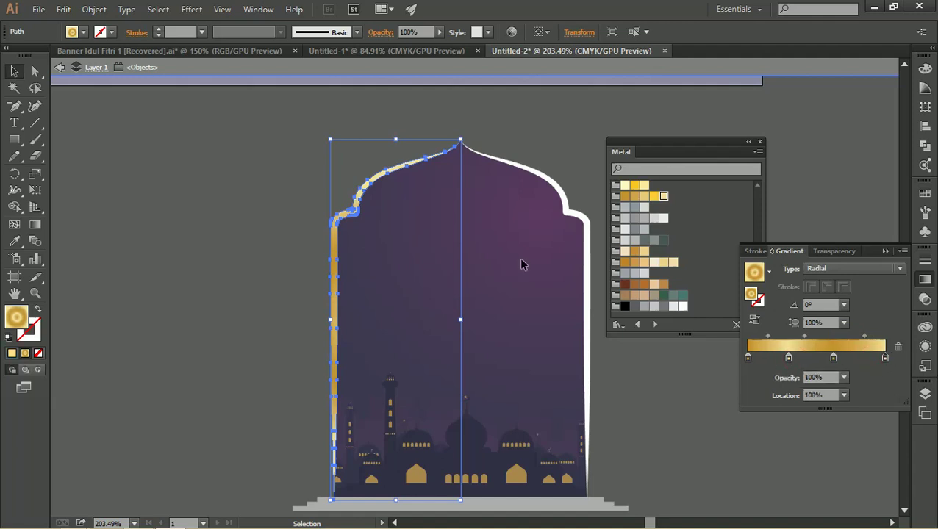
# Make the left arch stroke's gradient linear, angled diagonally at 60° from lower left to top.
pyautogui.click(105, 131)
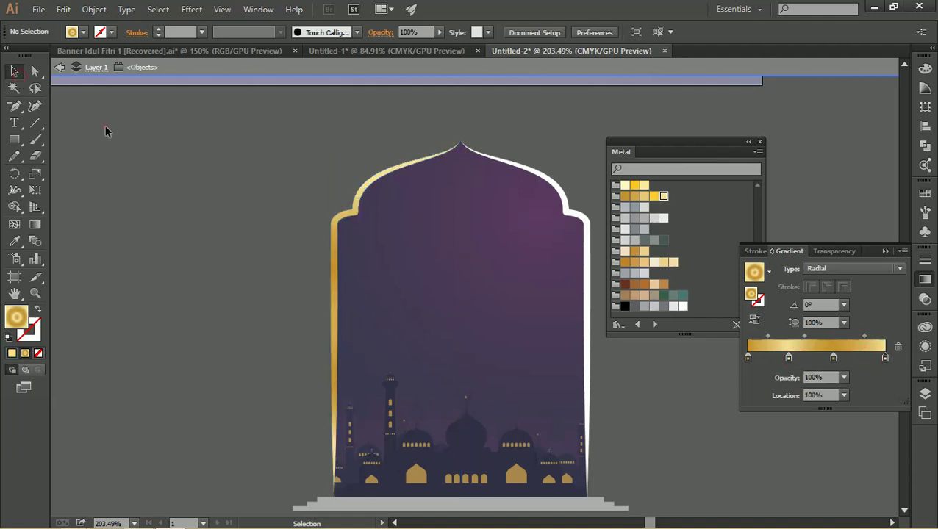
pyautogui.click(342, 215)
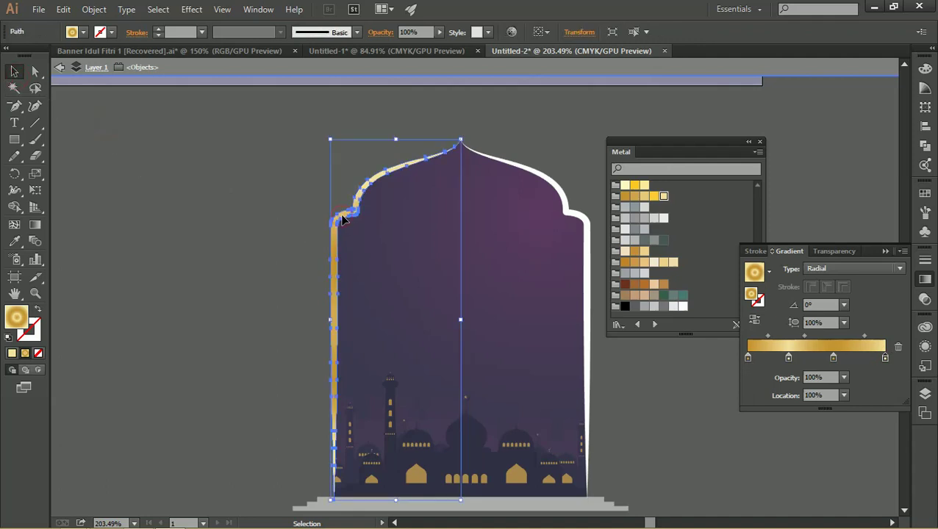
pyautogui.press('g')
pyautogui.moveTo(299, 373); pyautogui.dragTo(444, 141)
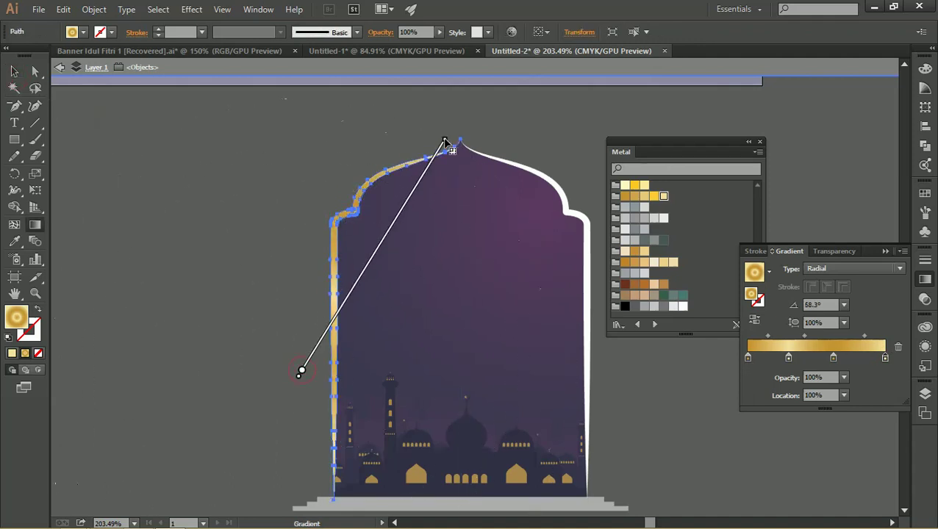
pyautogui.click(880, 270)
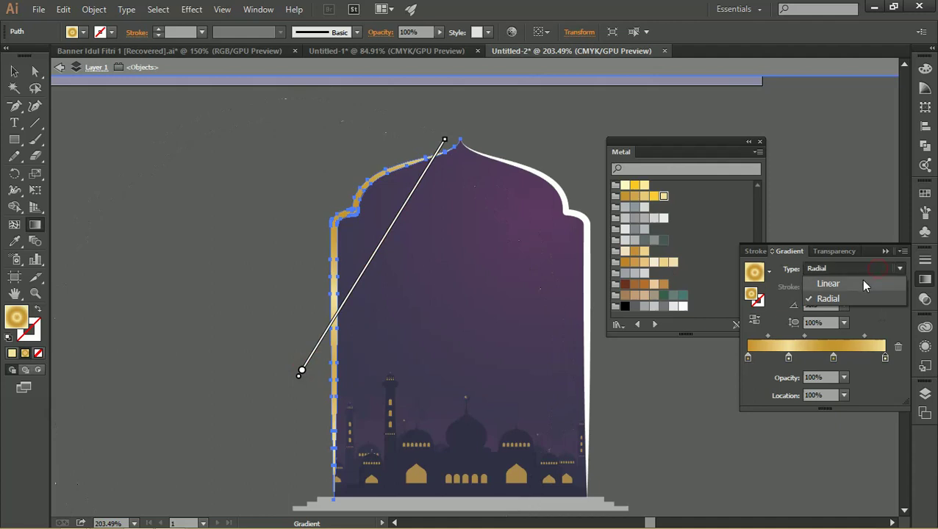
pyautogui.click(862, 280)
pyautogui.moveTo(313, 334)
pyautogui.mouseDown()
pyautogui.moveTo(408, 183)
pyautogui.moveTo(453, 151)
pyautogui.mouseUp()
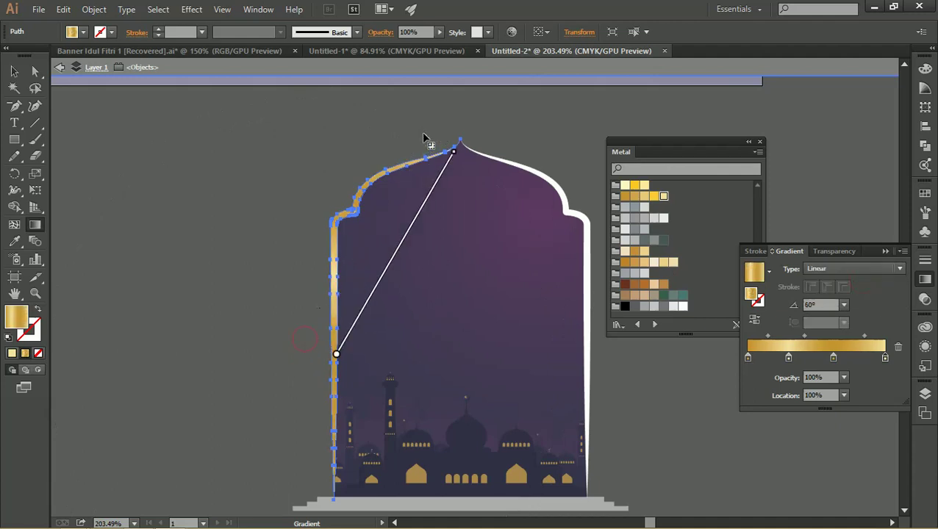
pyautogui.click(14, 72)
pyautogui.click(182, 157)
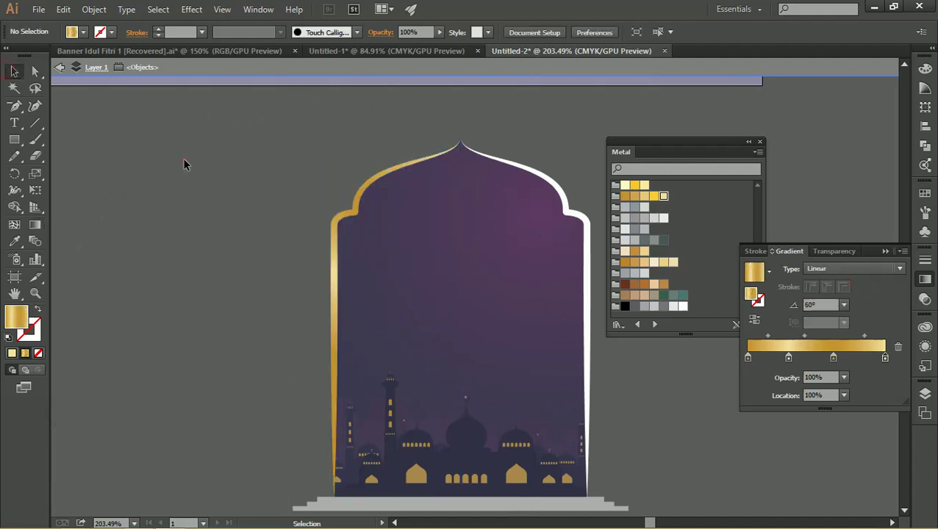
# Copy the left outline's gold gradient onto the right arch stroke, angled down-right at -61.4°.
pyautogui.click(565, 208)
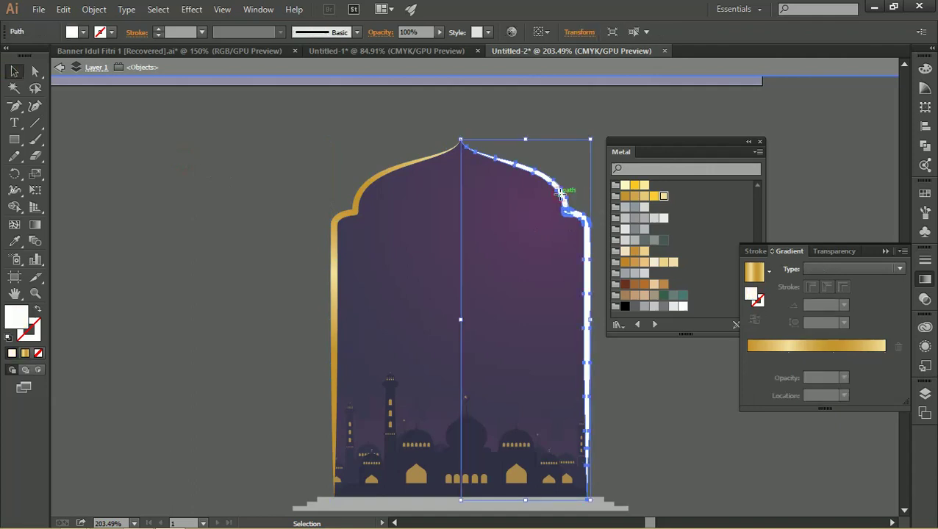
pyautogui.press('i')
pyautogui.click(357, 197)
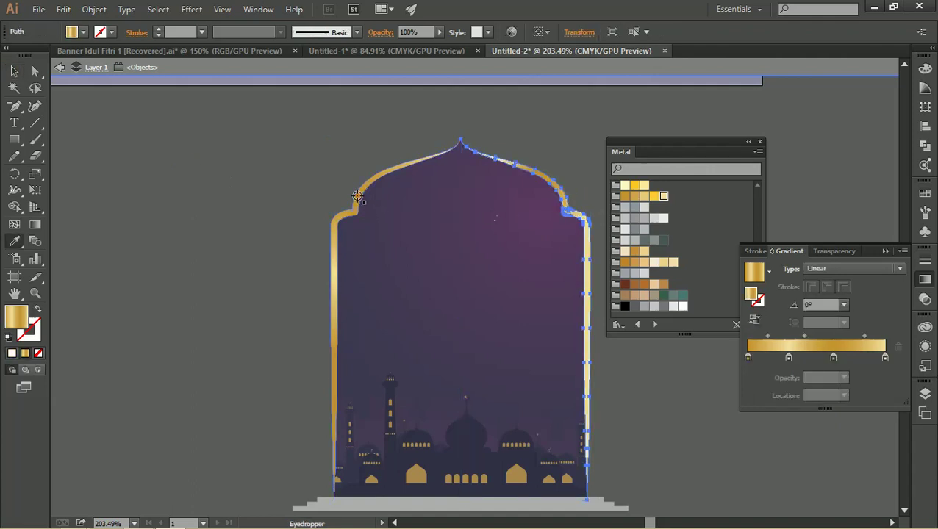
pyautogui.press('g')
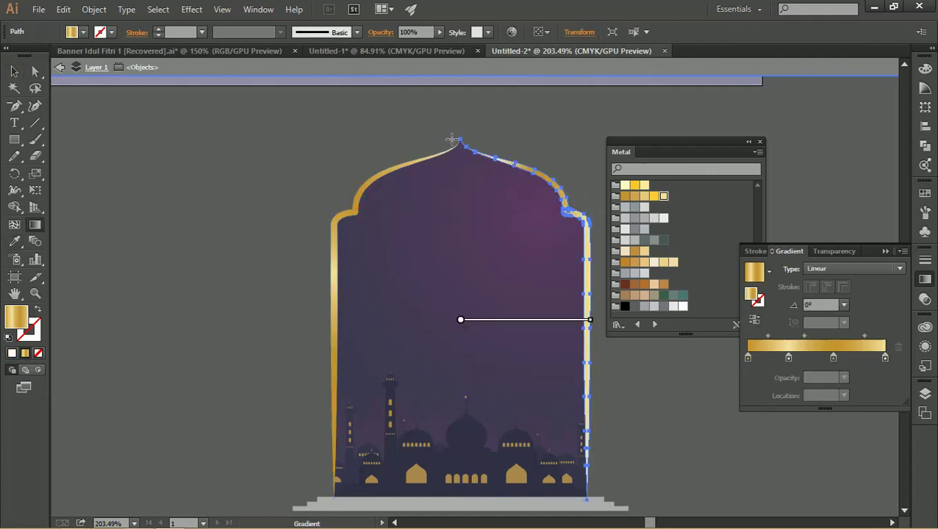
pyautogui.moveTo(464, 133); pyautogui.dragTo(648, 471)
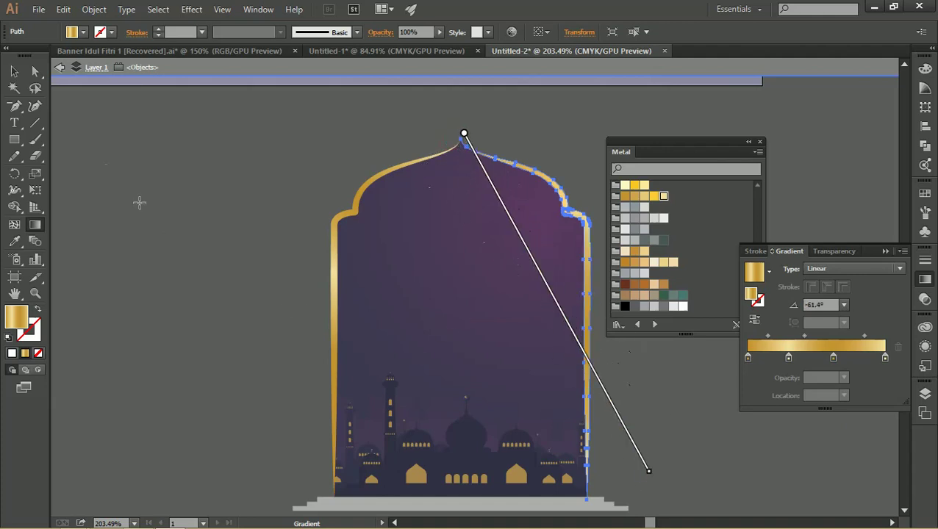
pyautogui.click(14, 72)
pyautogui.click(197, 160)
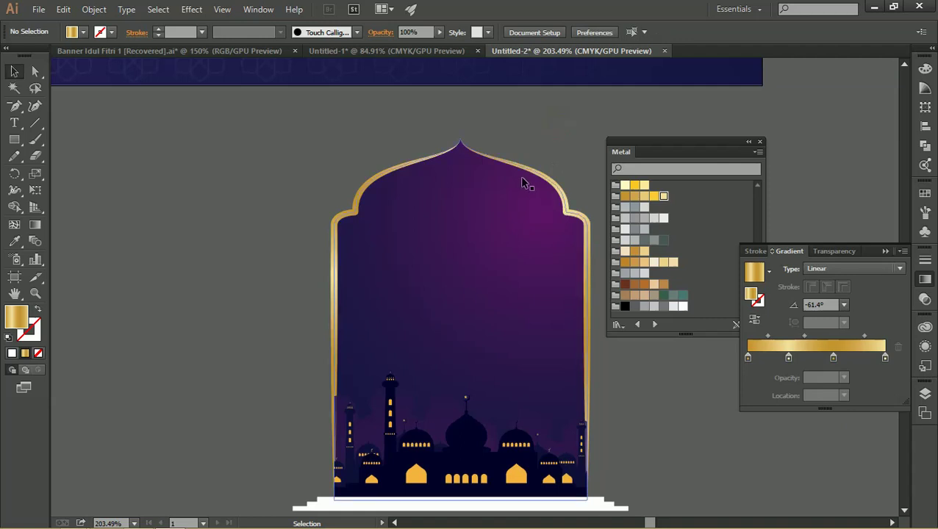
# Select parts of the arch artwork, undoing accidental moves of the arch and mosque scene.
pyautogui.click(580, 222)
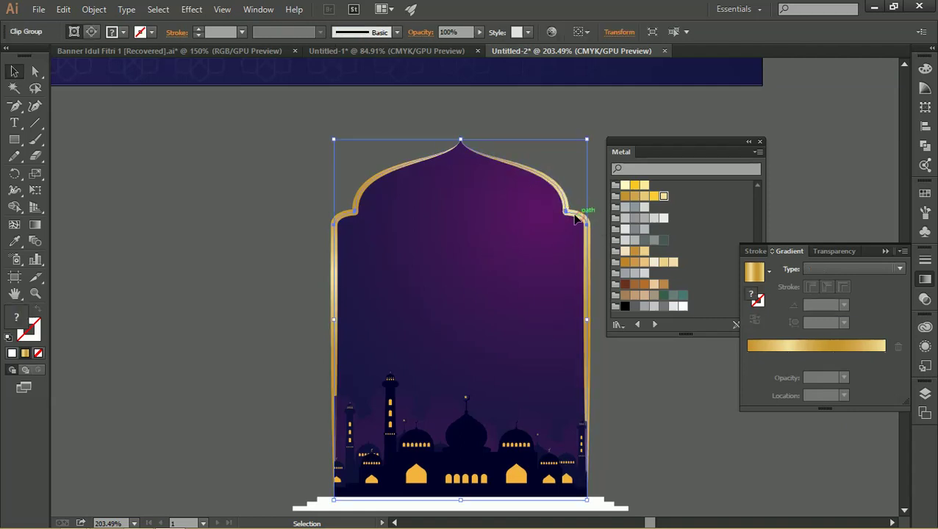
pyautogui.keyDown('ctrl'); pyautogui.click(354, 211); pyautogui.keyUp('ctrl')
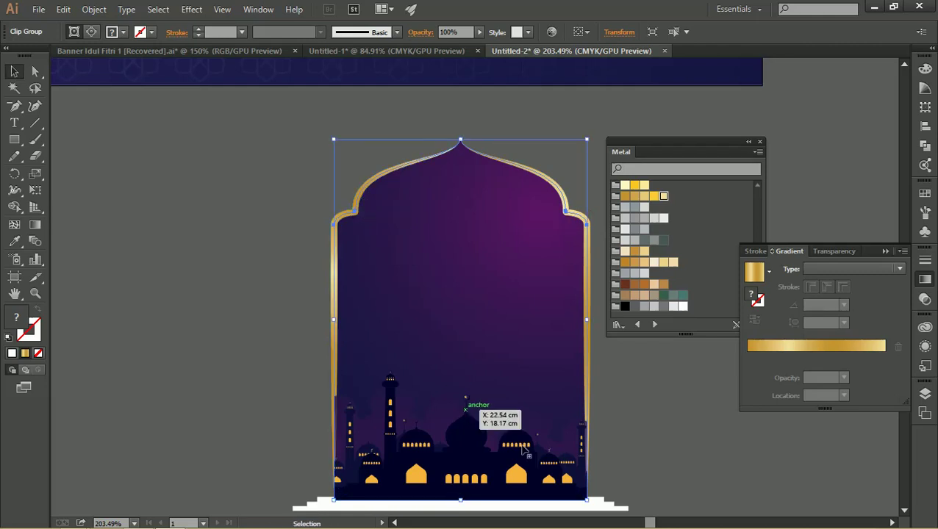
pyautogui.click(622, 411)
pyautogui.click(586, 367)
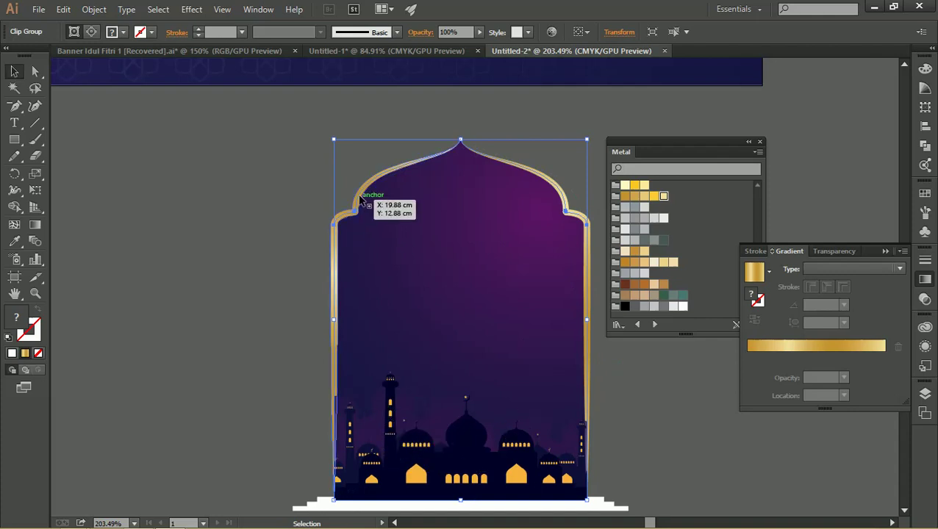
pyautogui.keyDown('ctrl'); pyautogui.click(335, 199); pyautogui.keyUp('ctrl')
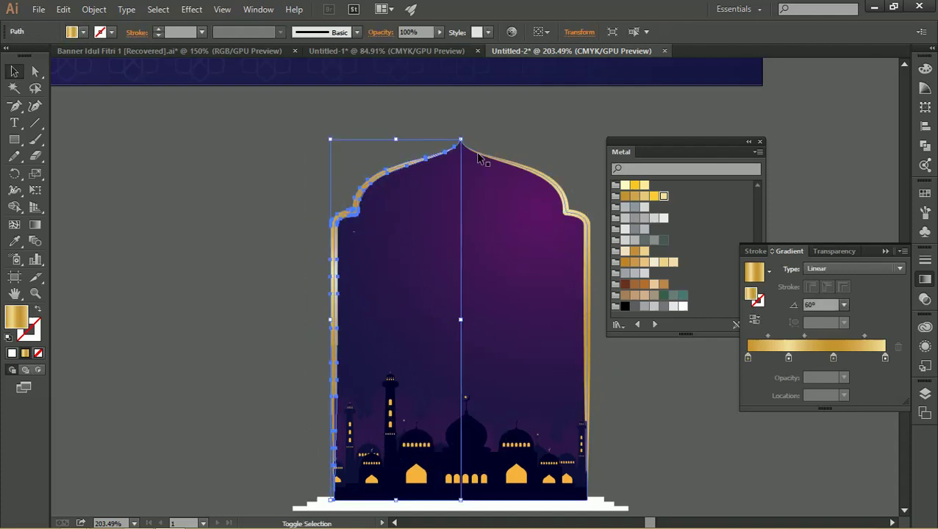
pyautogui.moveTo(481, 158)
pyautogui.mouseDown()
pyautogui.moveTo(507, 160)
pyautogui.moveTo(518, 146)
pyautogui.mouseUp()
pyautogui.hotkey('ctrl', 'z')
pyautogui.click(539, 117)
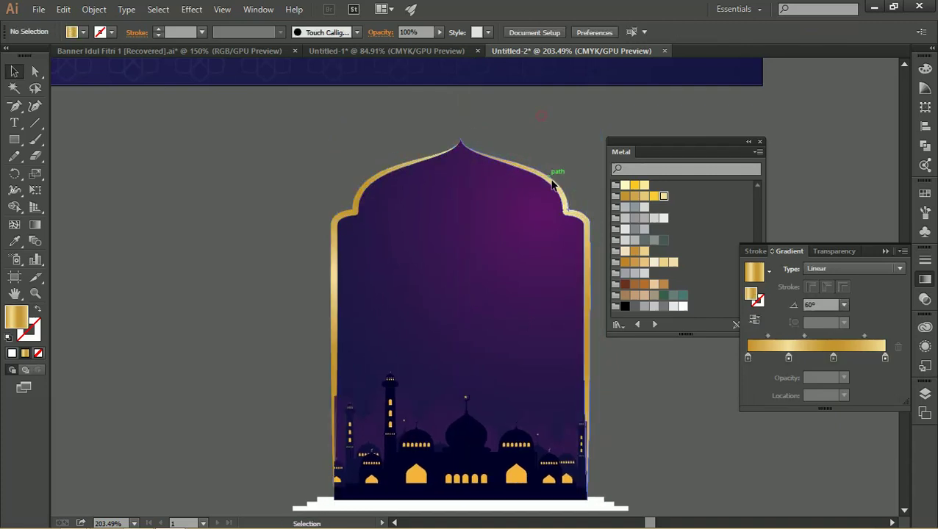
pyautogui.moveTo(553, 183)
pyautogui.mouseDown()
pyautogui.moveTo(565, 177)
pyautogui.moveTo(557, 179)
pyautogui.mouseUp()
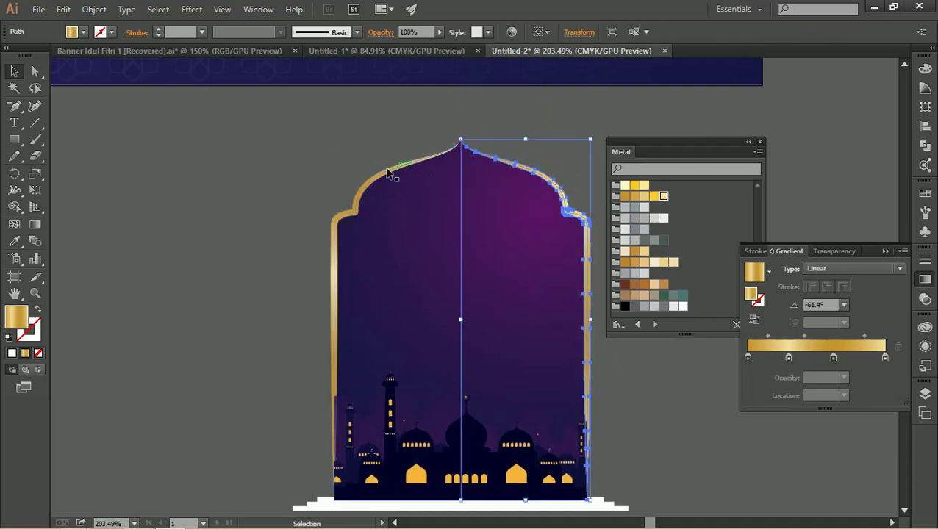
pyautogui.moveTo(388, 172)
pyautogui.mouseDown()
pyautogui.moveTo(377, 188)
pyautogui.moveTo(338, 183)
pyautogui.mouseUp()
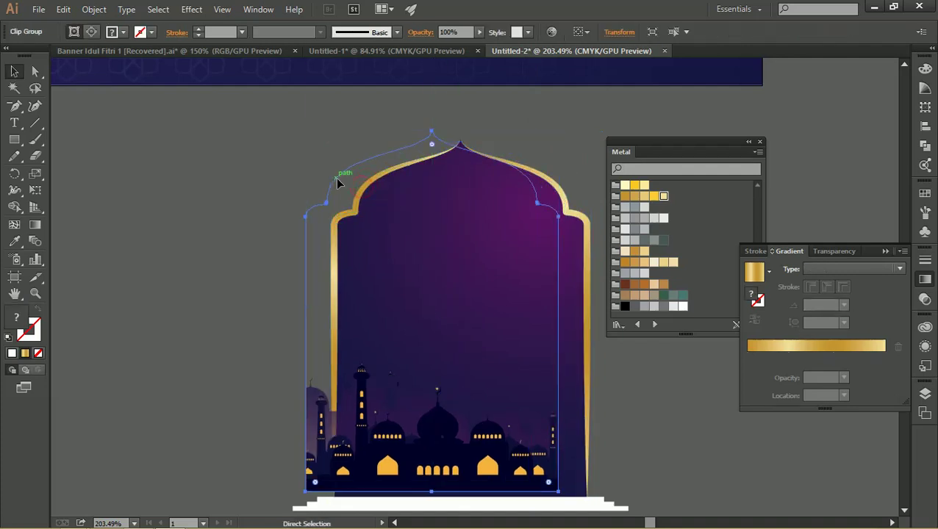
pyautogui.hotkey('ctrl', 'z')
# Select the arch artwork with the white base steps and change their stacking order.
pyautogui.click(627, 410)
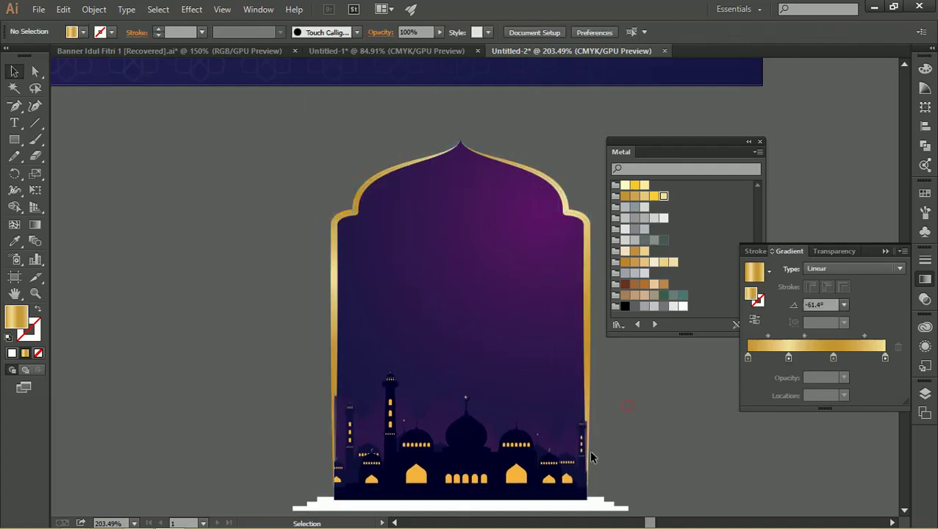
pyautogui.moveTo(625, 415)
pyautogui.mouseDown()
pyautogui.moveTo(589, 460)
pyautogui.moveTo(618, 458)
pyautogui.moveTo(581, 397)
pyautogui.mouseUp()
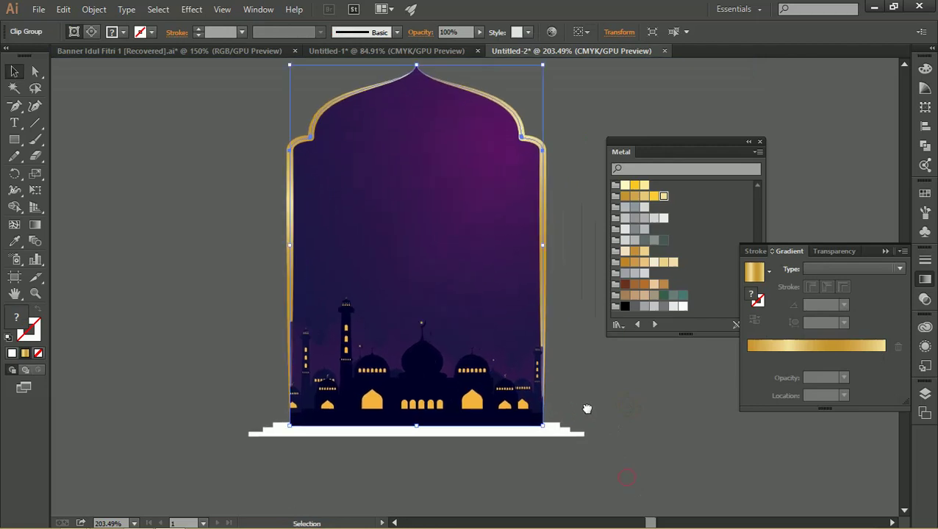
pyautogui.keyDown('shift'); pyautogui.click(560, 430); pyautogui.keyUp('shift')
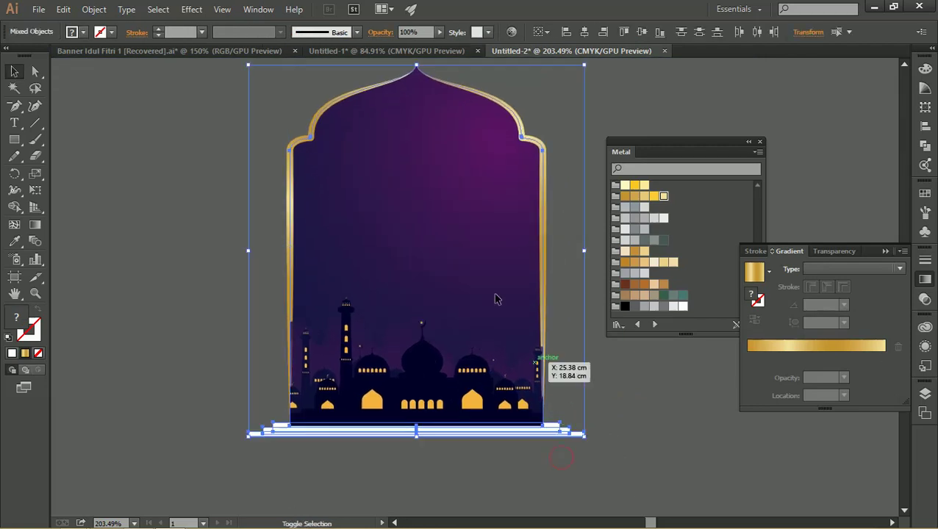
pyautogui.rightClick(434, 158)
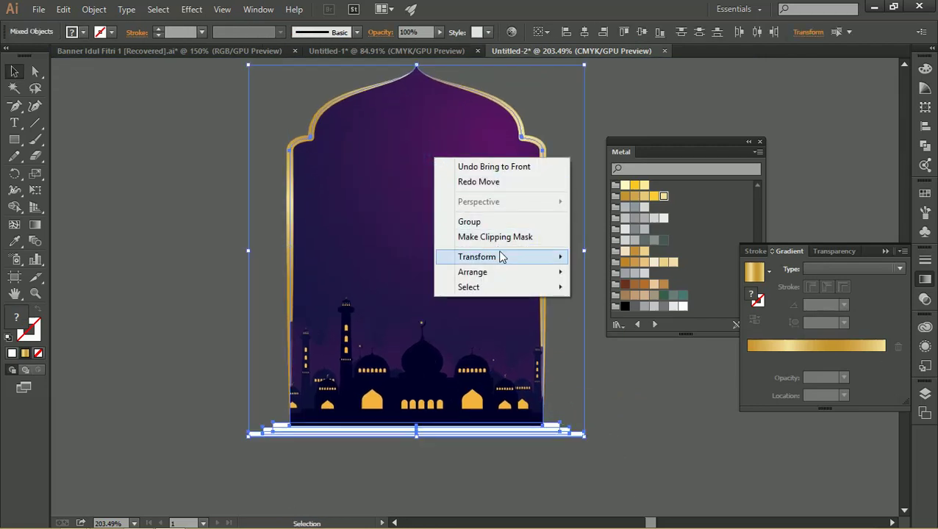
pyautogui.moveTo(473, 272)
pyautogui.click(622, 319)
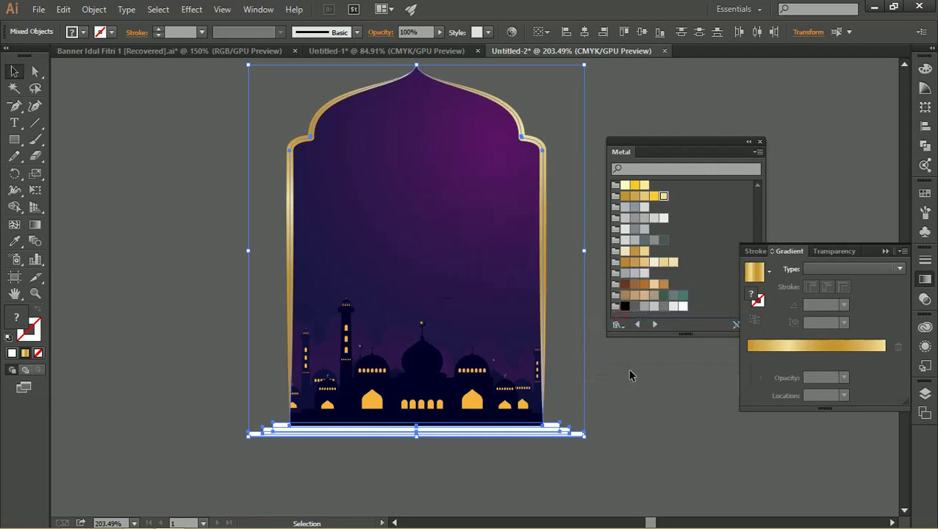
pyautogui.click(644, 401)
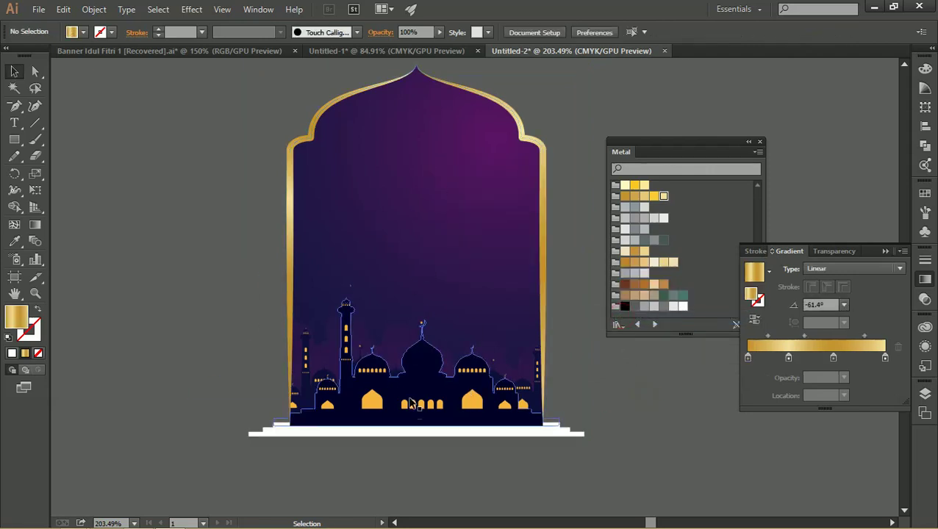
# Bring the white base rectangle to the front with Arrange > Bring to Front.
pyautogui.moveTo(556, 417); pyautogui.dragTo(550, 431)
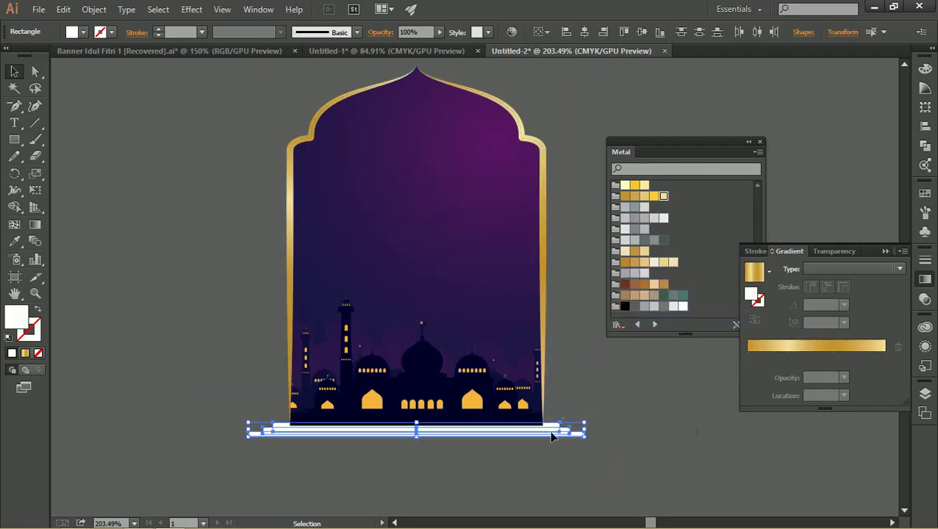
pyautogui.rightClick(550, 431)
pyautogui.moveTo(594, 393)
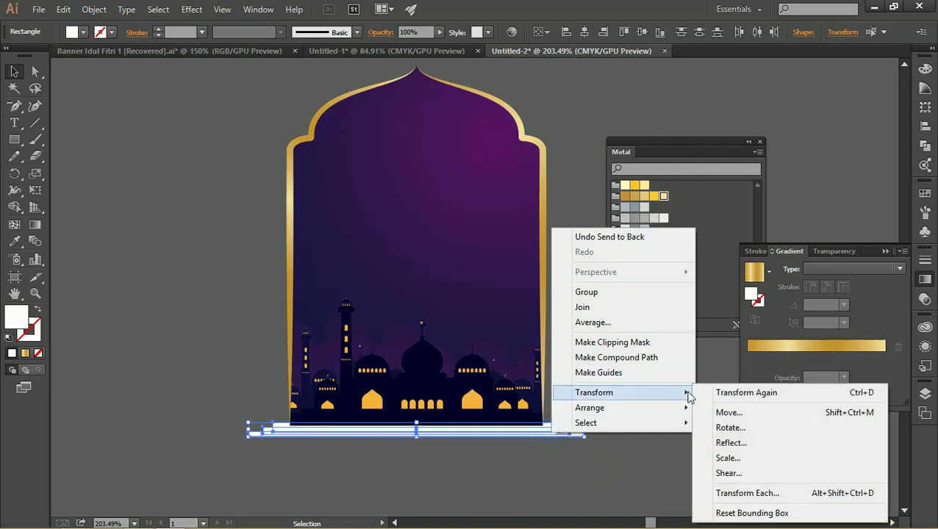
pyautogui.click(721, 408)
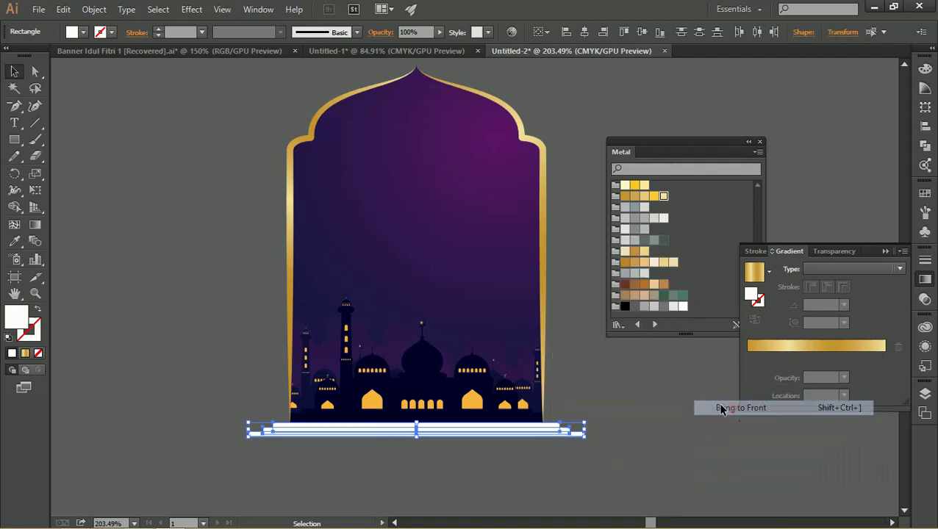
pyautogui.click(625, 393)
pyautogui.moveTo(553, 257)
pyautogui.mouseDown()
pyautogui.moveTo(574, 272)
pyautogui.moveTo(421, 315)
pyautogui.moveTo(478, 380)
pyautogui.mouseUp()
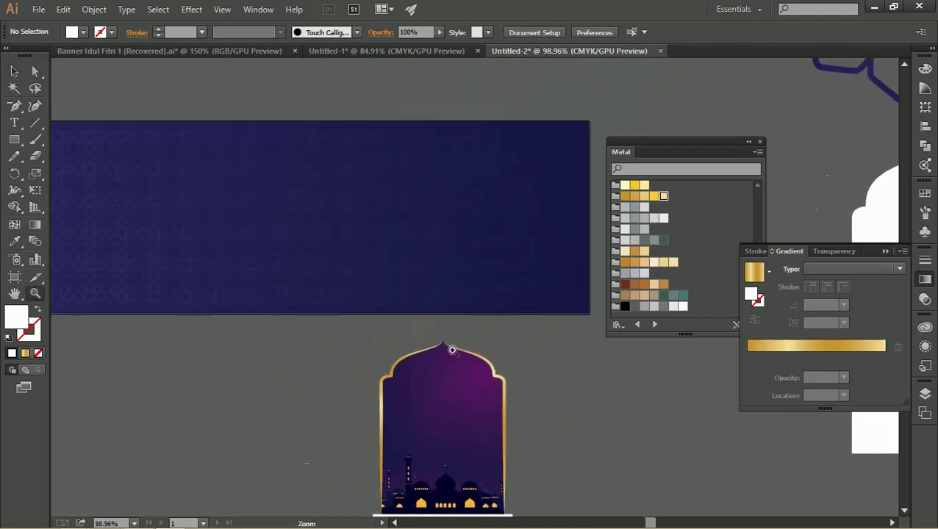
# Move the arch artwork onto the banner's right side and enlarge it from its corners.
pyautogui.press('v')
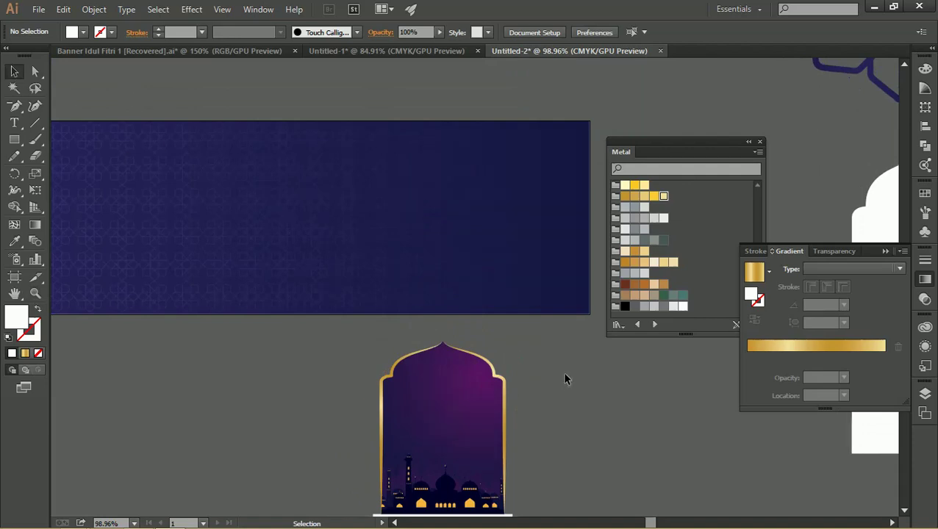
pyautogui.moveTo(562, 405); pyautogui.dragTo(553, 341)
pyautogui.hotkey('ctrl', 'a')
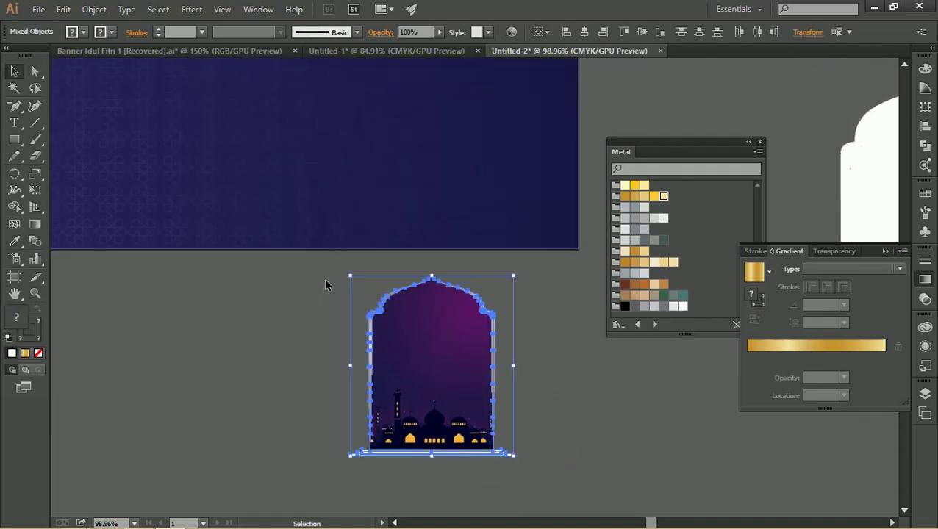
pyautogui.press('a')
pyautogui.moveTo(472, 336)
pyautogui.mouseDown()
pyautogui.moveTo(531, 485)
pyautogui.moveTo(559, 276)
pyautogui.moveTo(518, 212)
pyautogui.mouseUp()
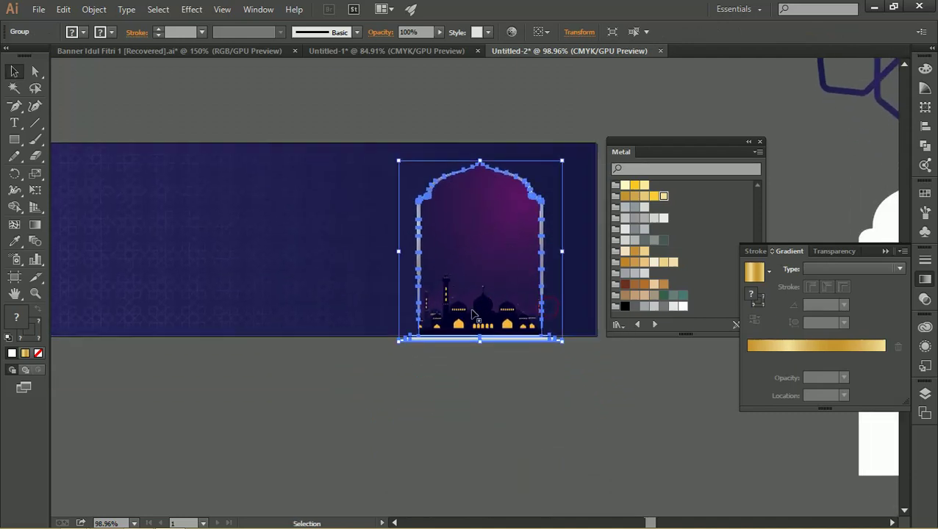
pyautogui.moveTo(432, 341); pyautogui.dragTo(521, 259)
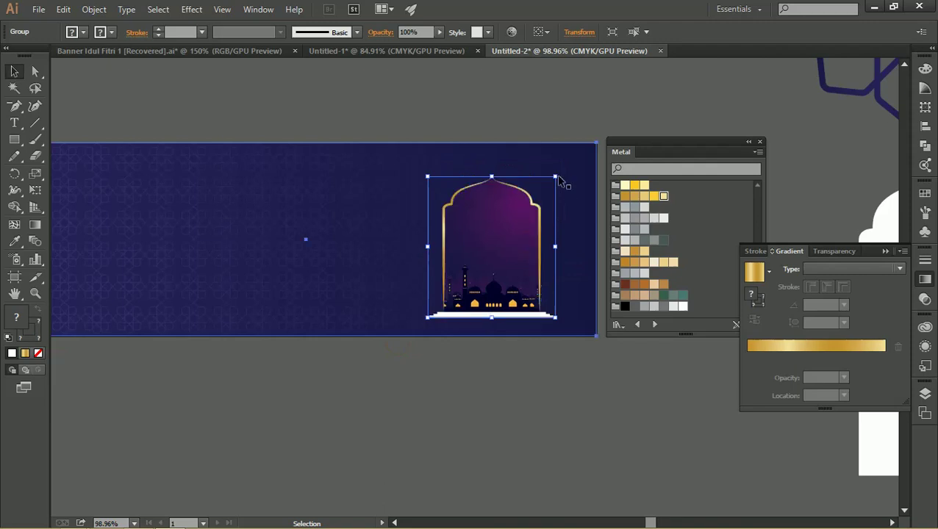
pyautogui.click(559, 182)
pyautogui.click(526, 200)
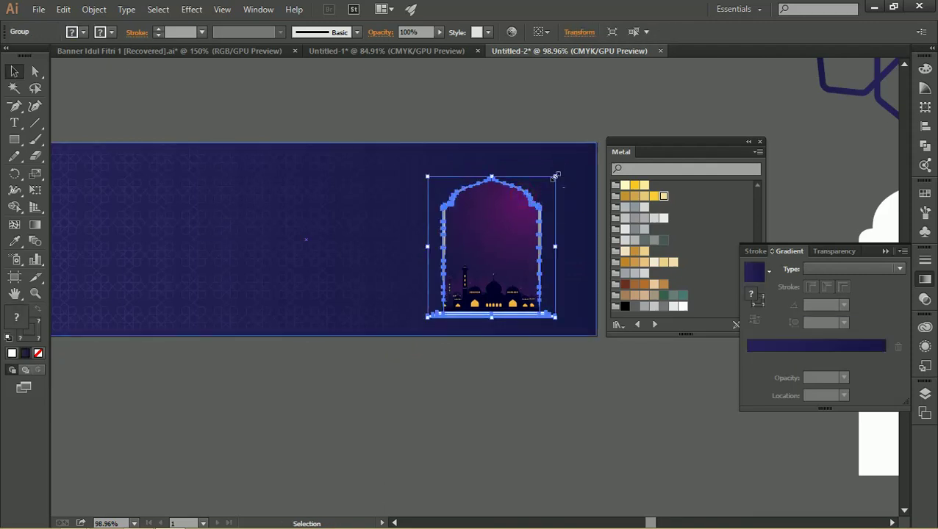
pyautogui.moveTo(551, 183); pyautogui.dragTo(584, 152)
pyautogui.moveTo(429, 317); pyautogui.dragTo(417, 329)
pyautogui.click(482, 362)
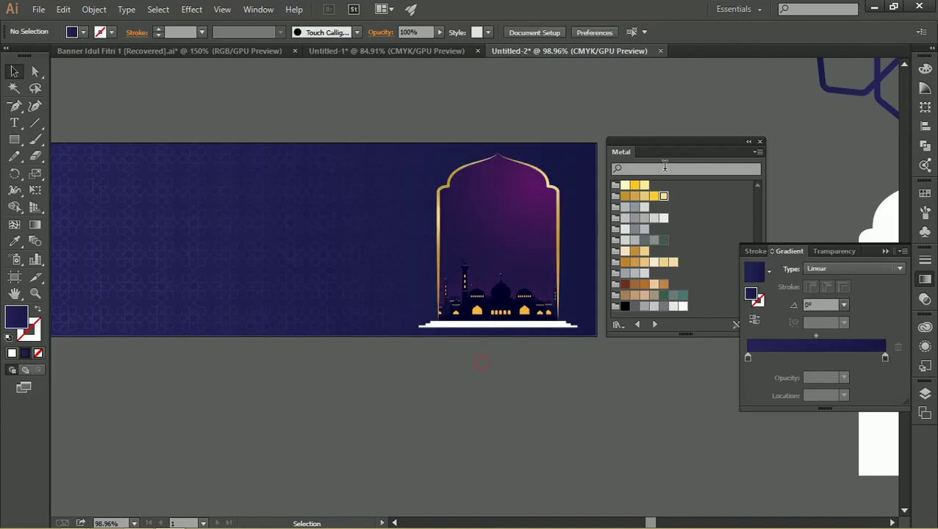
# Collapse the Metal swatch library out of the way and widen the arch group slightly.
pyautogui.click(748, 146)
pyautogui.click(748, 144)
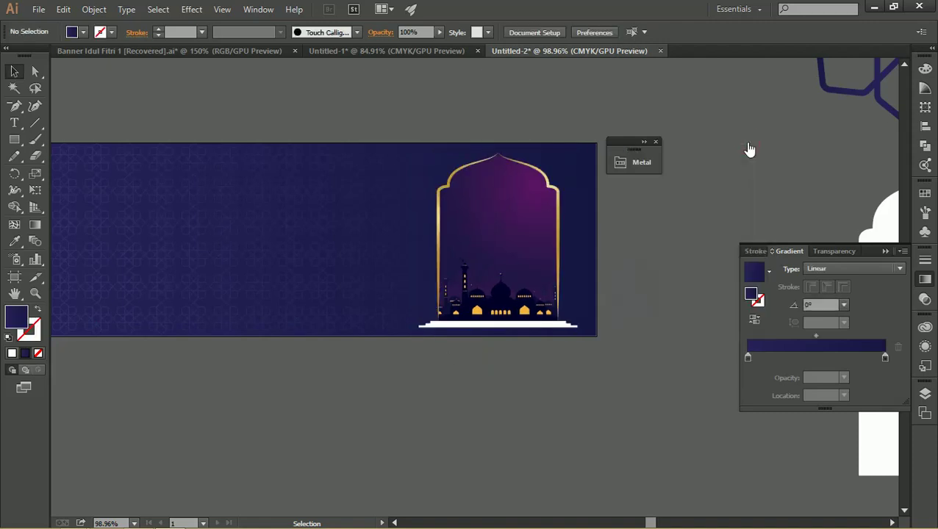
pyautogui.moveTo(624, 149); pyautogui.dragTo(707, 153)
pyautogui.click(537, 199)
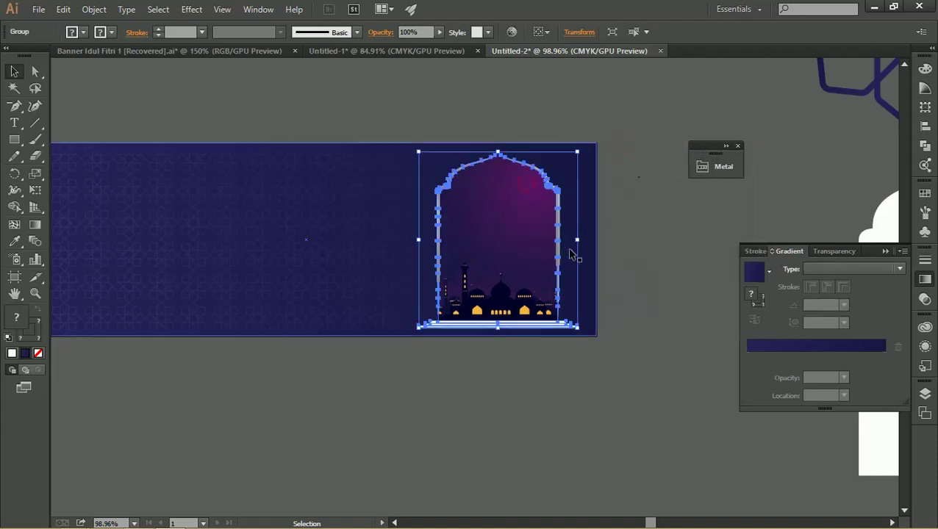
pyautogui.moveTo(578, 241); pyautogui.dragTo(584, 241)
pyautogui.click(615, 221)
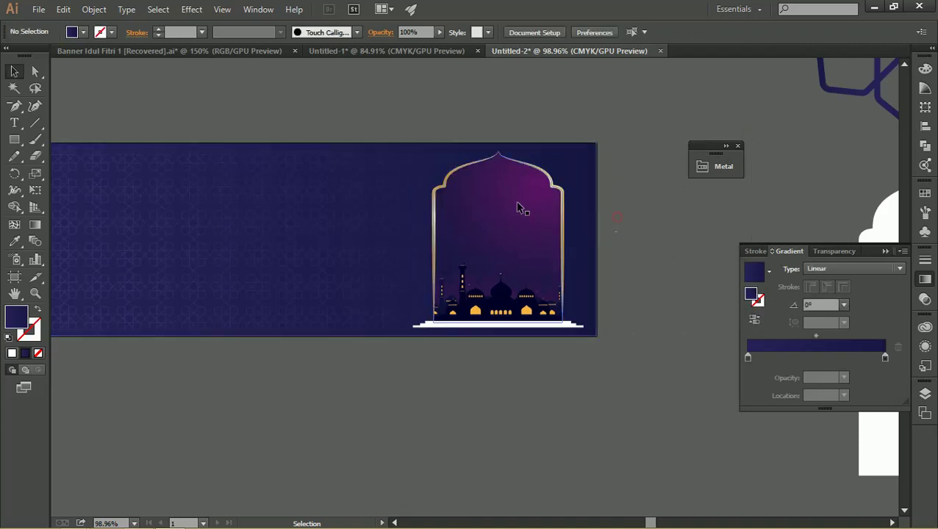
pyautogui.click(516, 200)
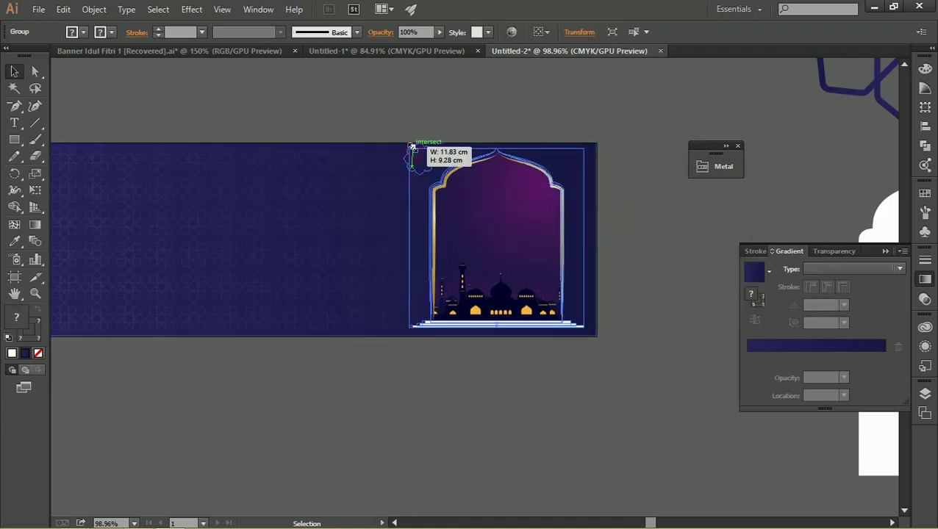
pyautogui.click(472, 122)
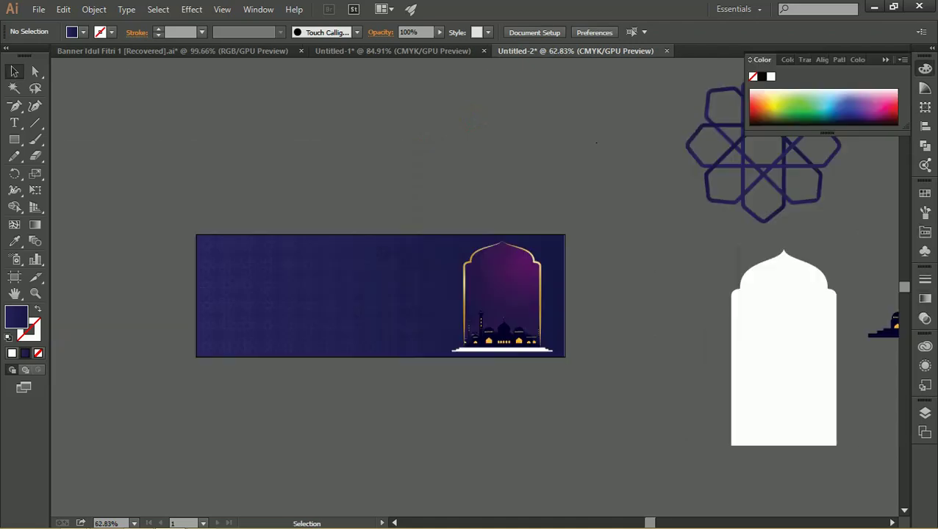
# Bring in the greeting text, lanterns, stars, button and social icons onto the banner.
pyautogui.press('z')
pyautogui.click(408, 269)
pyautogui.moveTo(405, 266); pyautogui.dragTo(596, 268)
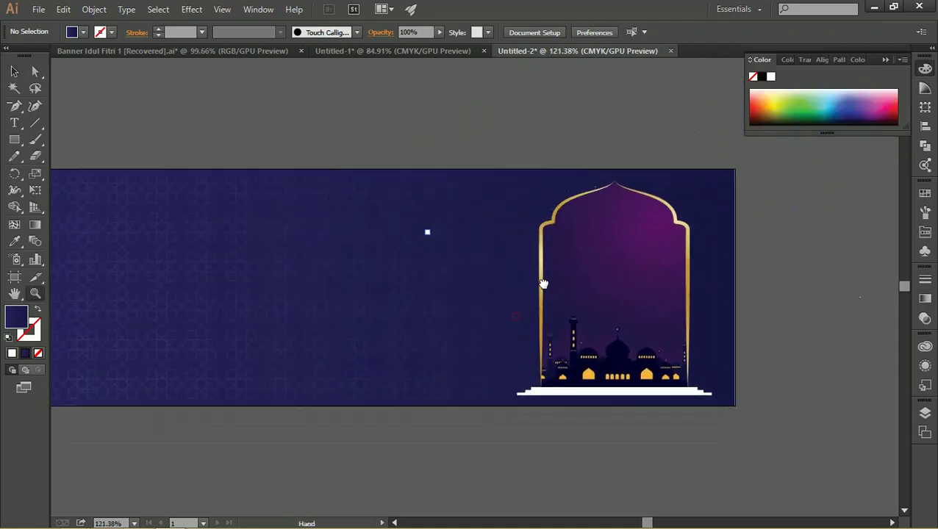
pyautogui.moveTo(521, 251); pyautogui.dragTo(555, 260)
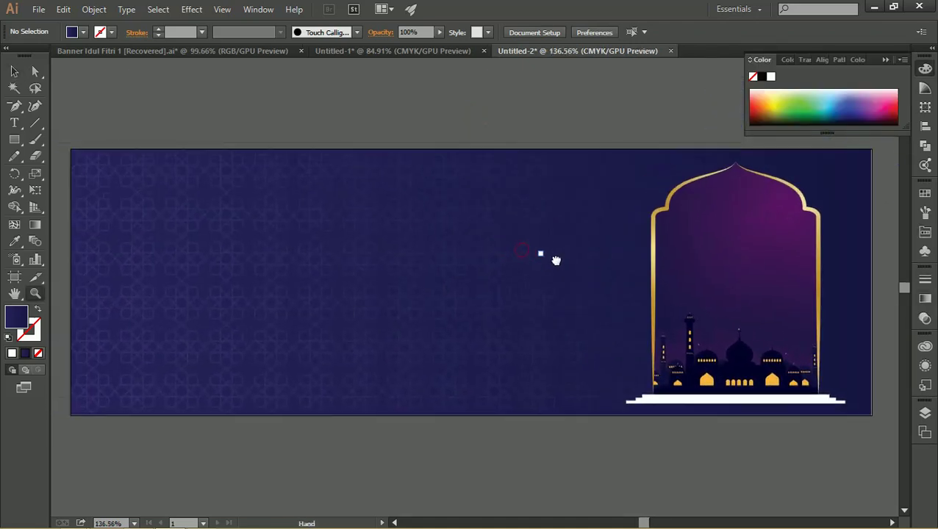
pyautogui.click(16, 72)
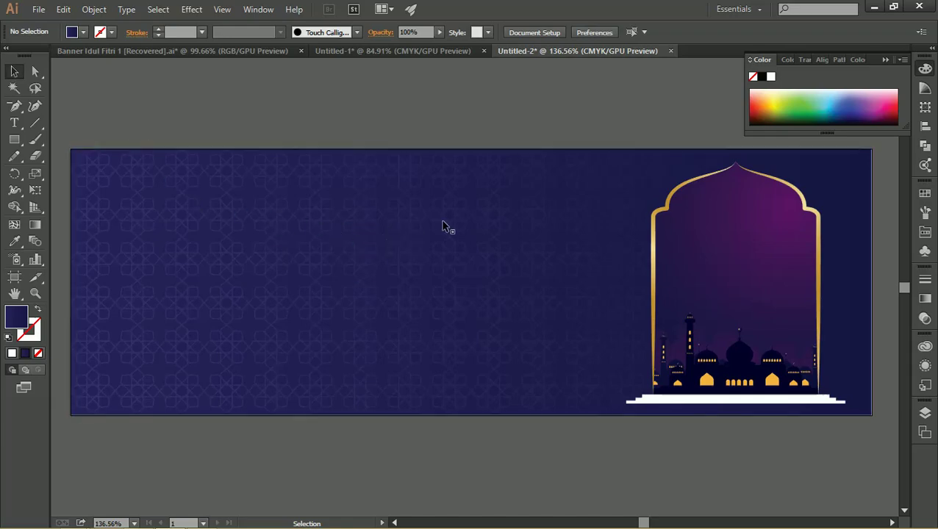
pyautogui.click(445, 145)
pyautogui.click(450, 132)
pyautogui.press('z')
pyautogui.moveTo(498, 134)
pyautogui.mouseDown()
pyautogui.moveTo(437, 147)
pyautogui.moveTo(403, 219)
pyautogui.mouseUp()
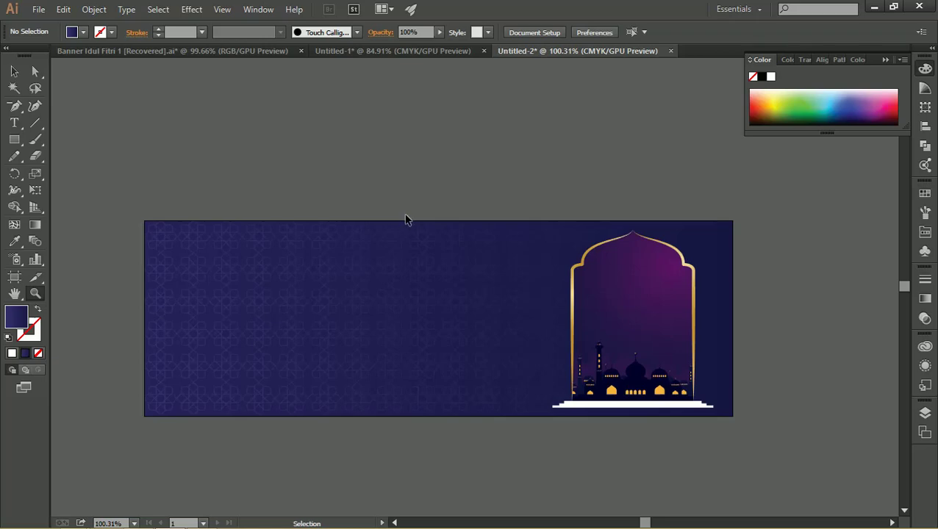
pyautogui.hotkey('ctrl', 'alt', '3')
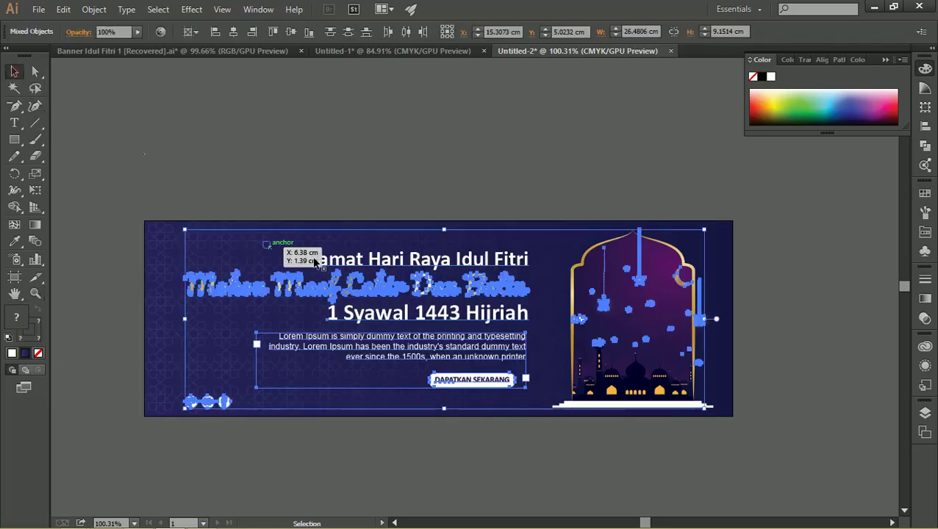
# Shift the pasted text and decorations slightly left and scale them down a little.
pyautogui.moveTo(310, 249); pyautogui.dragTo(396, 269)
pyautogui.press('v')
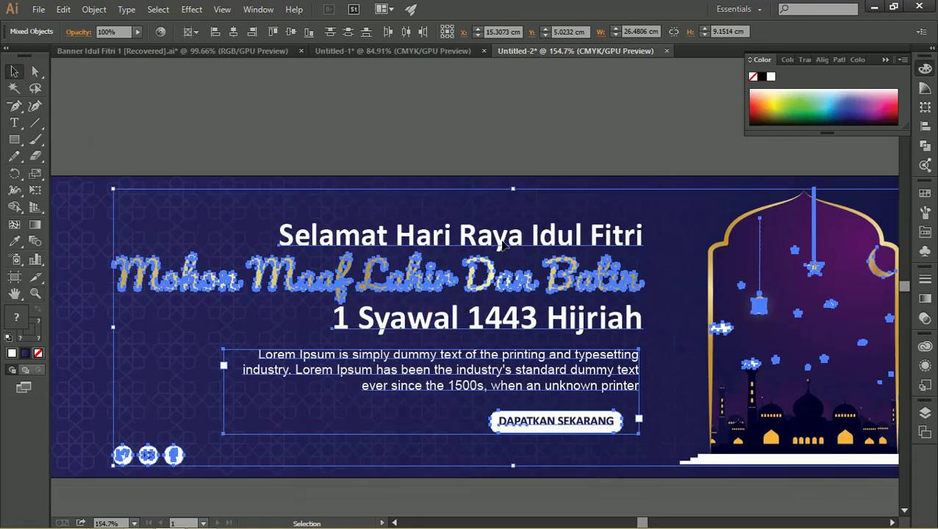
pyautogui.moveTo(502, 245); pyautogui.dragTo(494, 247)
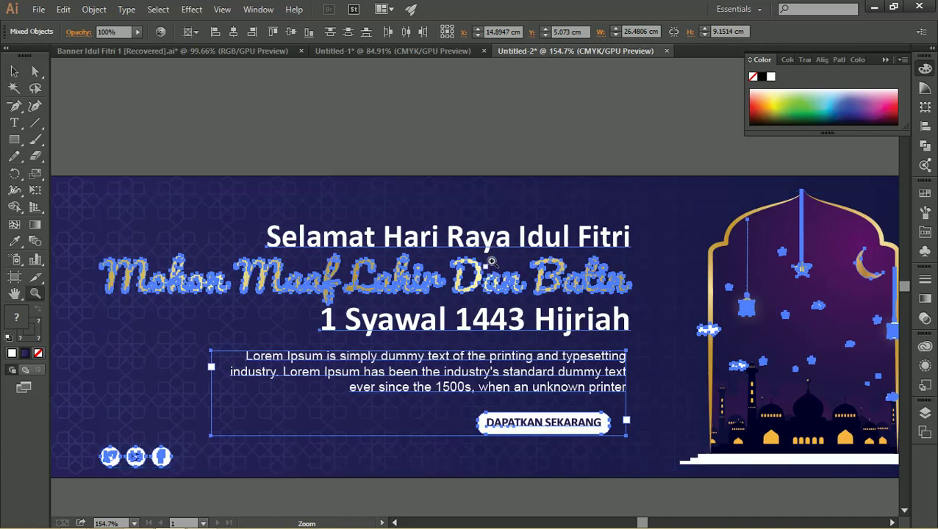
pyautogui.scroll(-2, 455, 253)
pyautogui.press('v')
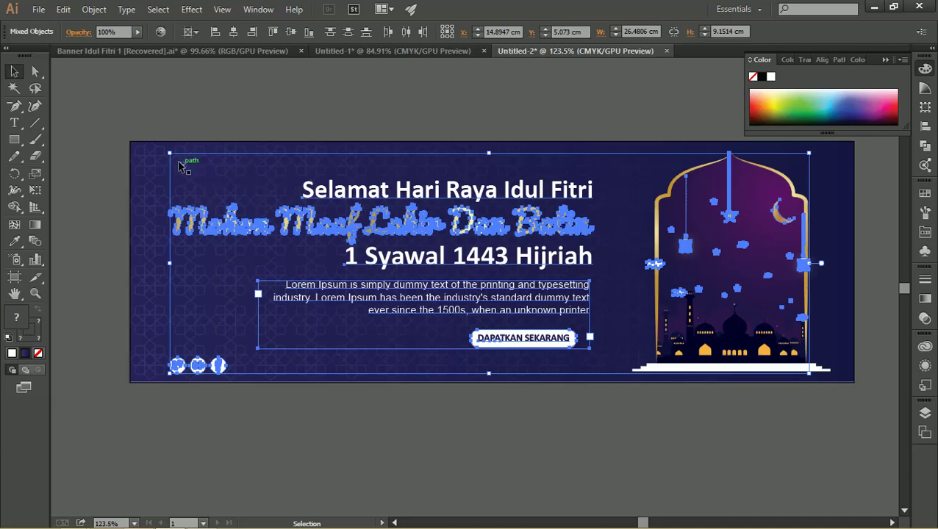
pyautogui.moveTo(174, 155); pyautogui.dragTo(194, 161)
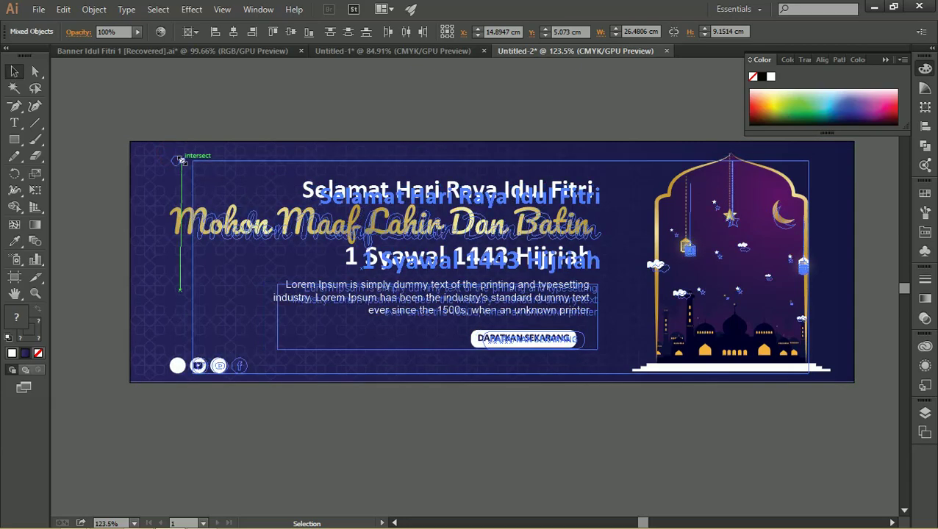
pyautogui.press('z')
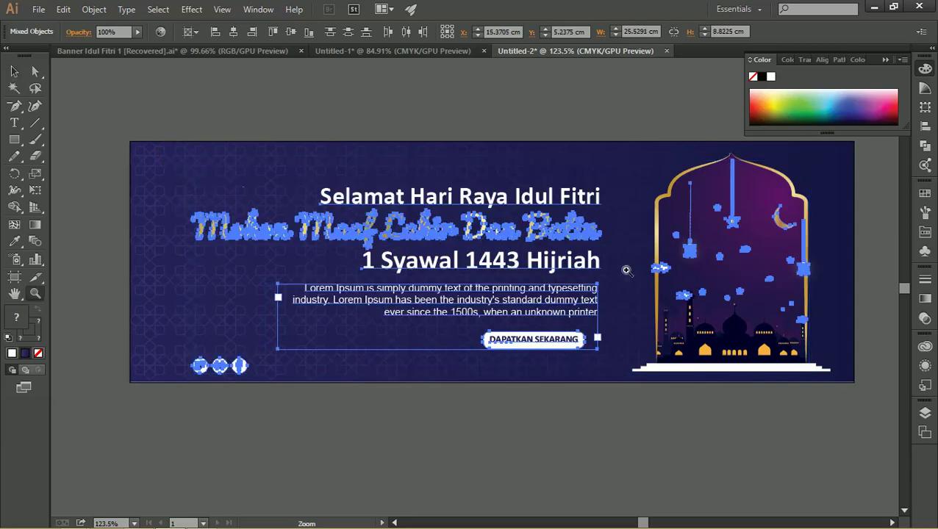
pyautogui.moveTo(610, 228); pyautogui.dragTo(503, 295)
pyautogui.scroll(3, 503, 295)
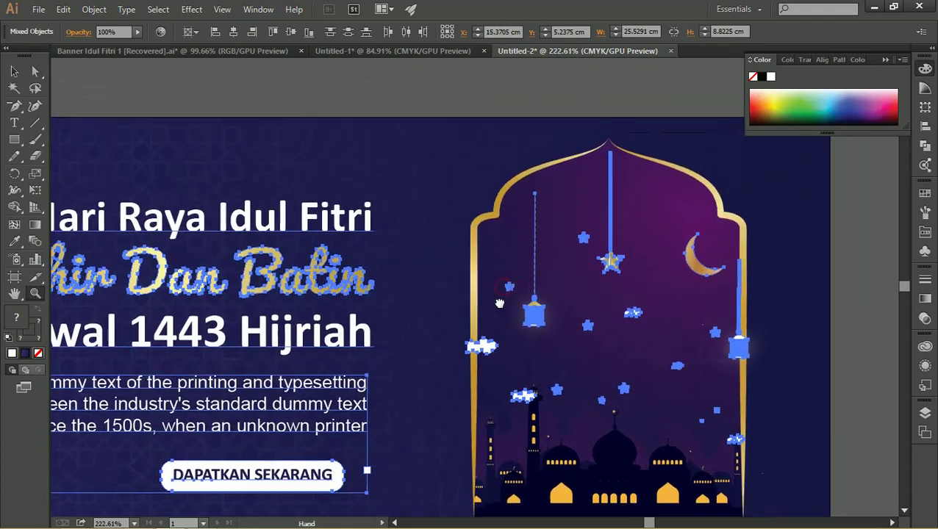
pyautogui.press('b')
pyautogui.press('v')
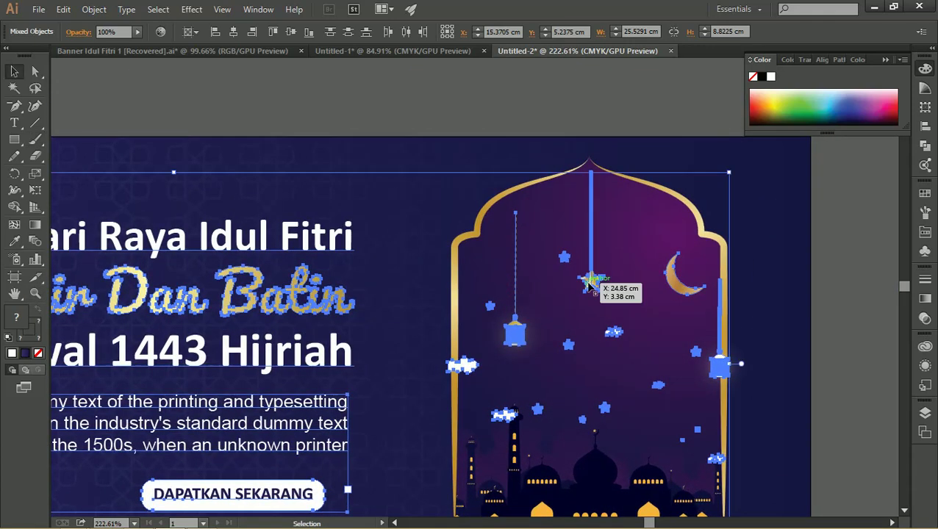
pyautogui.moveTo(589, 282); pyautogui.dragTo(581, 273)
pyautogui.press('Right')
pyautogui.press('Right')
pyautogui.press('Right')
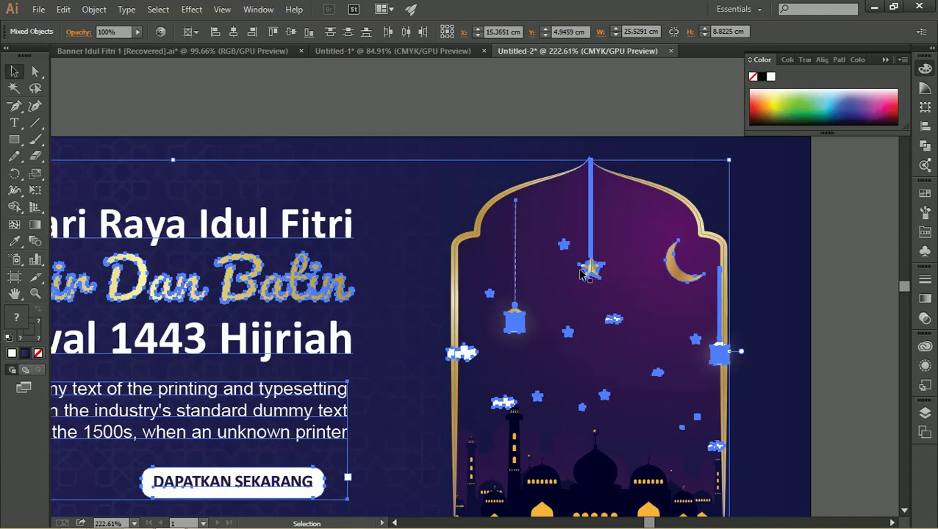
pyautogui.press('Down')
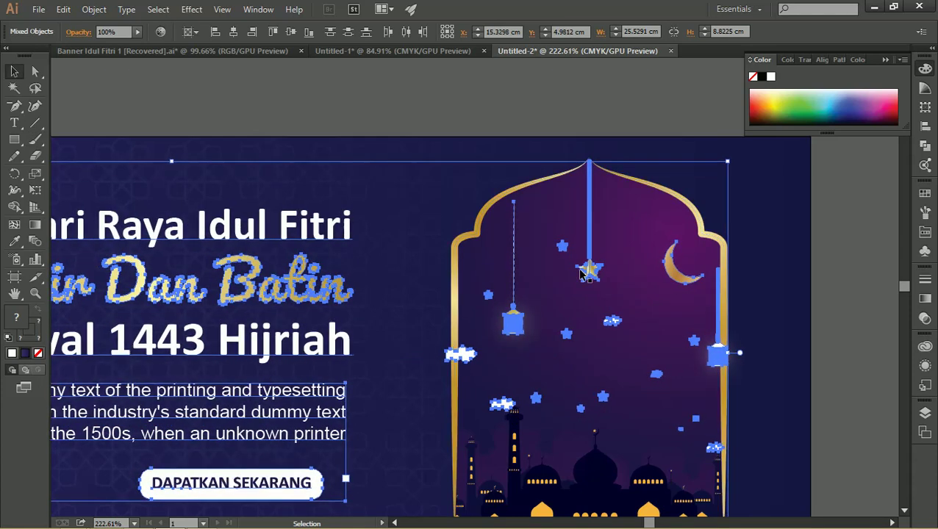
# Raise both lanterns and the crescent moon inside the arch and nudge the small cloud.
pyautogui.click(589, 122)
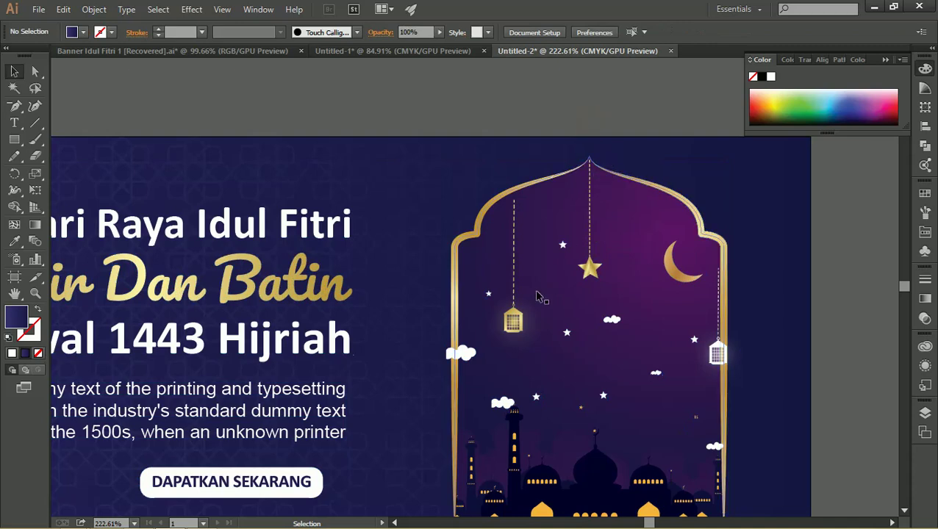
pyautogui.click(520, 312)
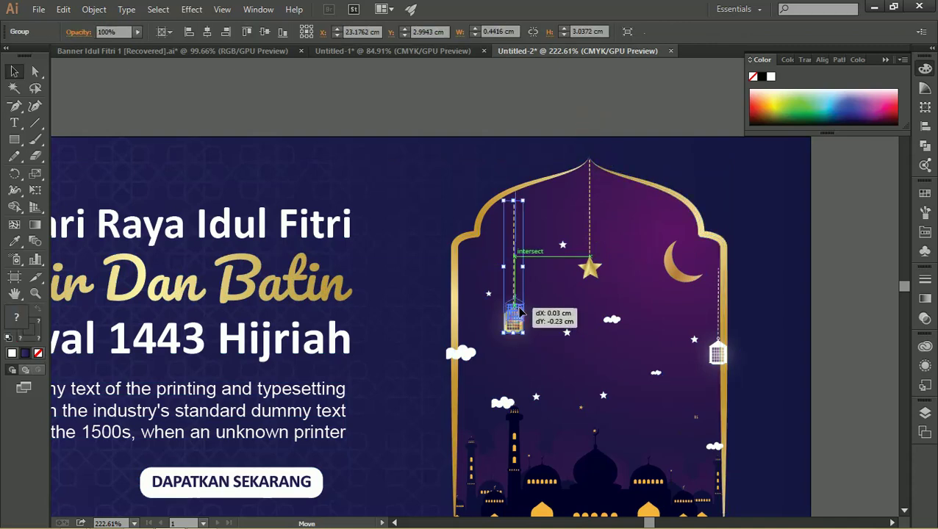
pyautogui.moveTo(519, 322); pyautogui.dragTo(519, 308)
pyautogui.moveTo(712, 355); pyautogui.dragTo(703, 319)
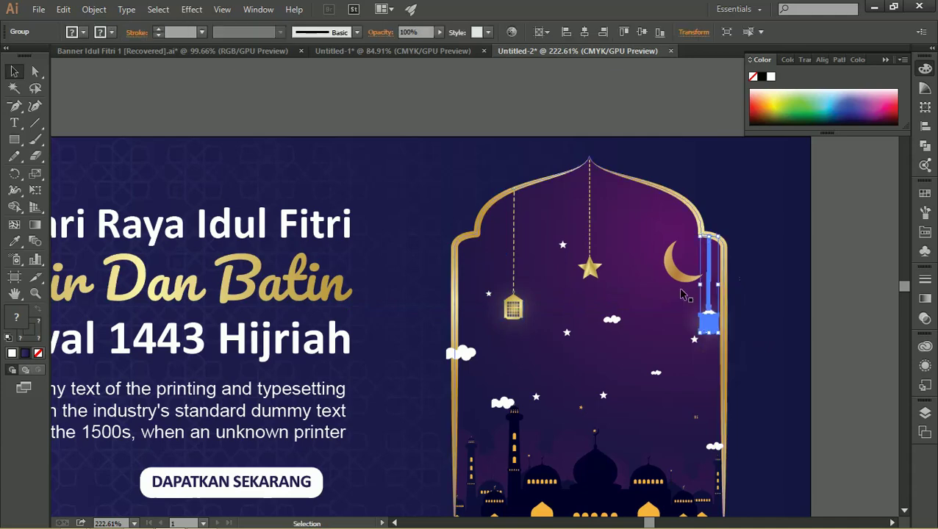
pyautogui.moveTo(688, 278); pyautogui.dragTo(661, 248)
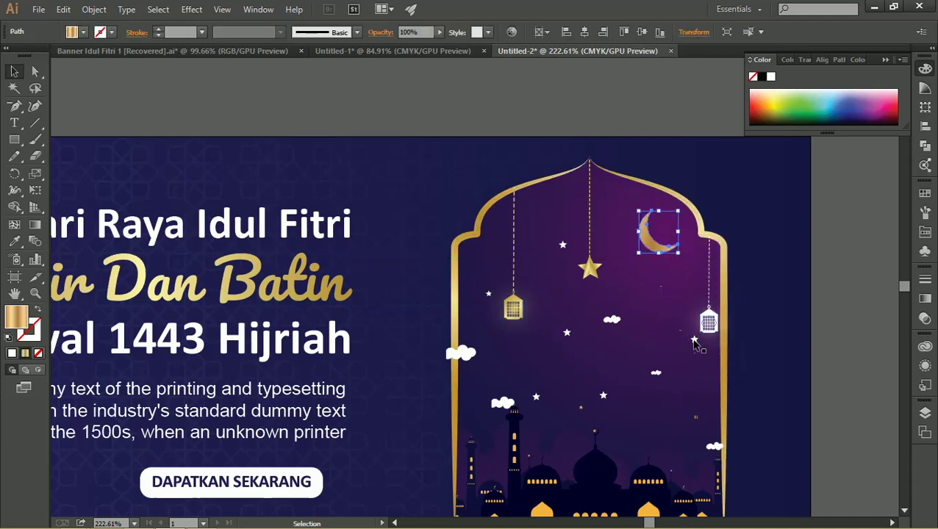
pyautogui.moveTo(694, 345)
pyautogui.mouseDown()
pyautogui.moveTo(678, 346)
pyautogui.moveTo(695, 346)
pyautogui.mouseUp()
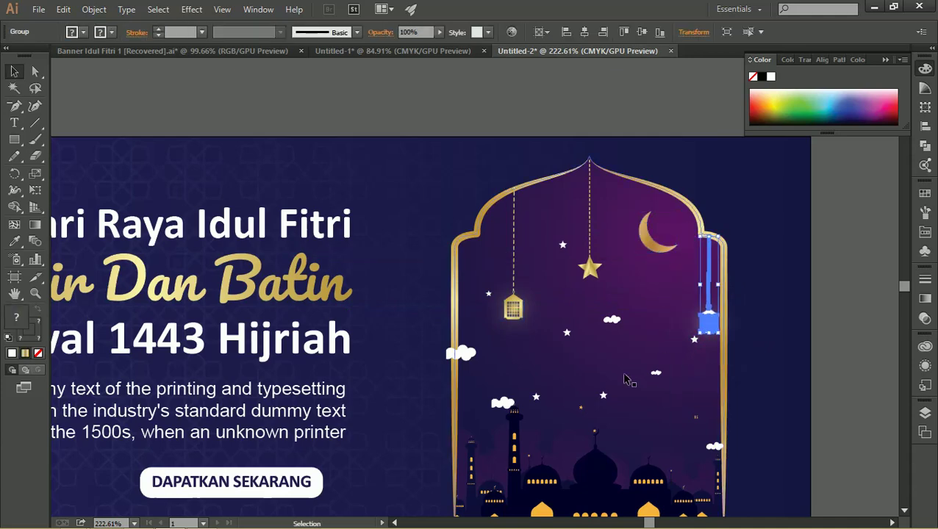
pyautogui.moveTo(477, 362); pyautogui.dragTo(500, 359)
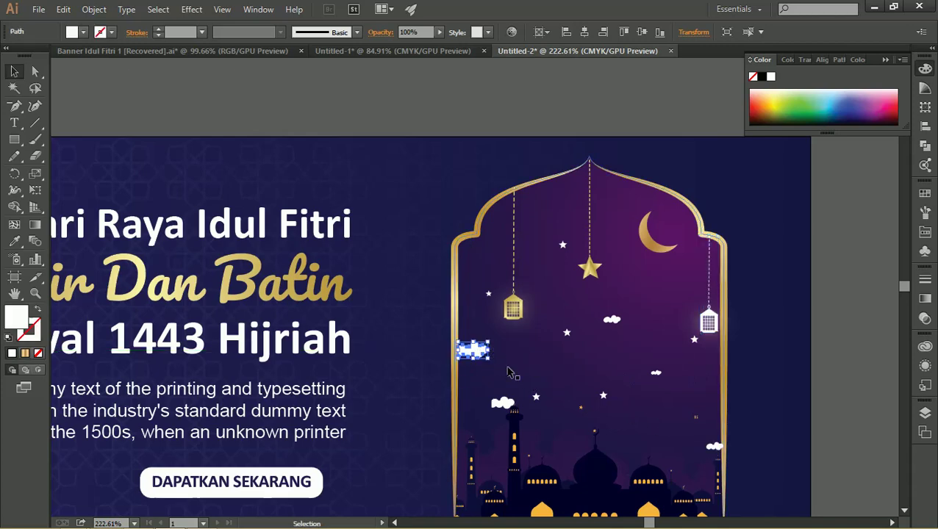
pyautogui.press('z')
pyautogui.moveTo(547, 392)
pyautogui.mouseDown()
pyautogui.moveTo(365, 214)
pyautogui.moveTo(416, 250)
pyautogui.mouseUp()
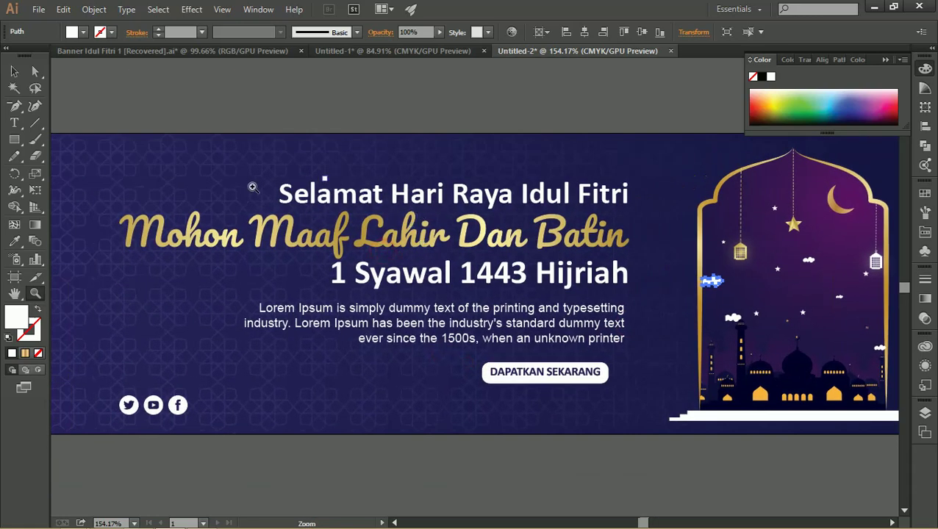
# Ungroup the greeting text group, then ungroup the Selamat Hari Raya Idul Fitri title.
pyautogui.click(14, 71)
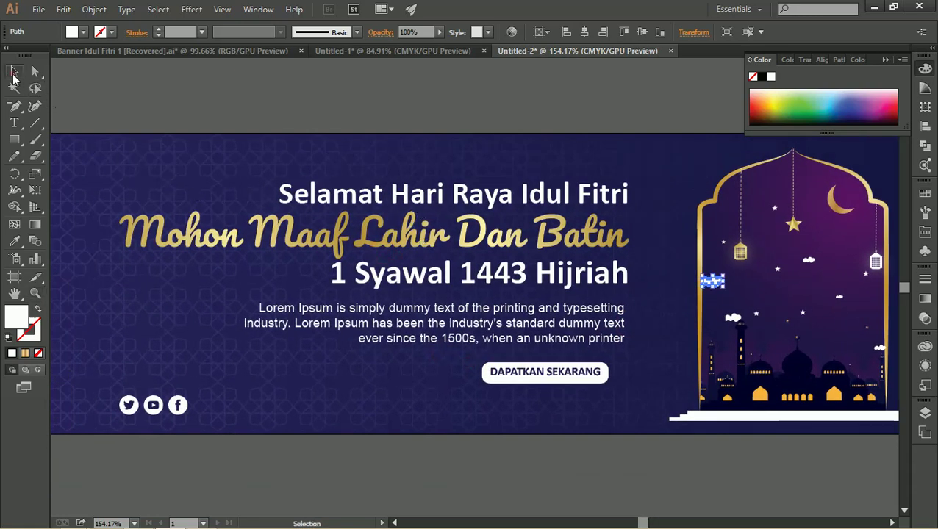
pyautogui.click(373, 203)
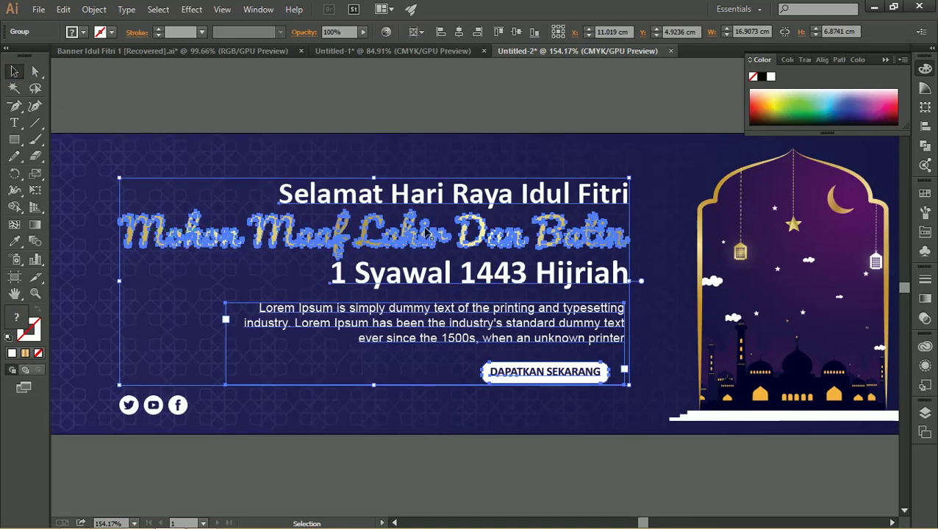
pyautogui.click(525, 107)
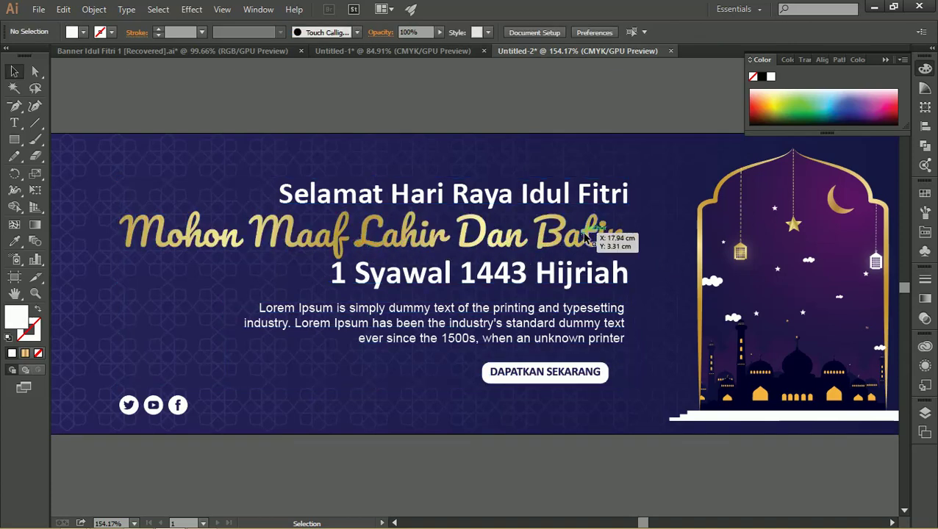
pyautogui.click(465, 241)
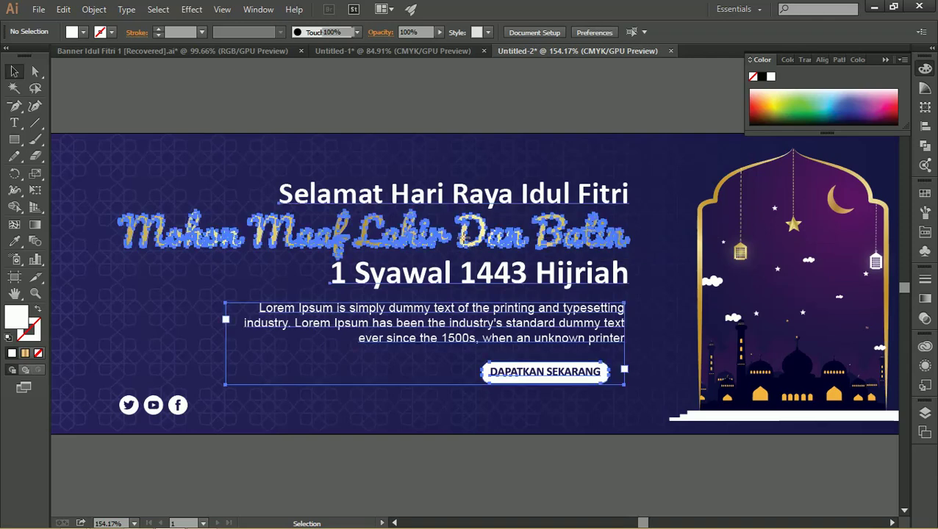
pyautogui.rightClick(472, 197)
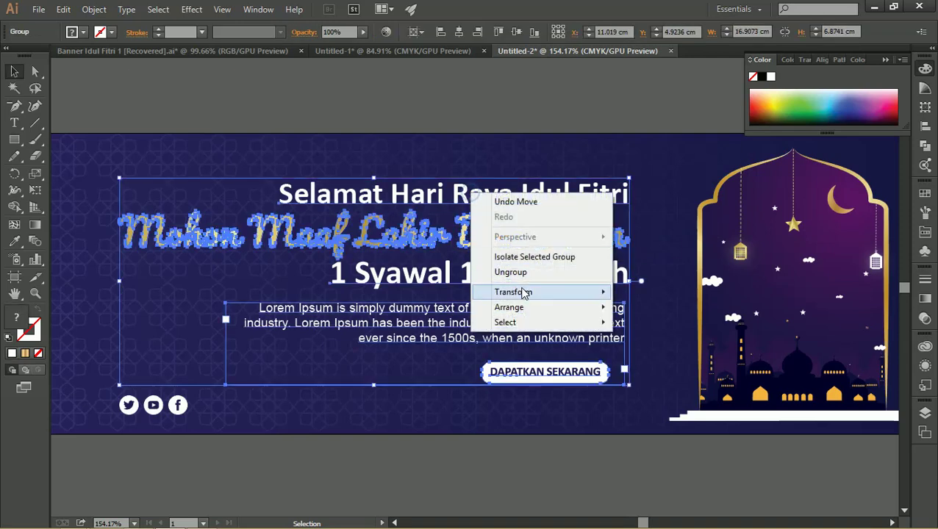
pyautogui.click(517, 111)
pyautogui.click(495, 198)
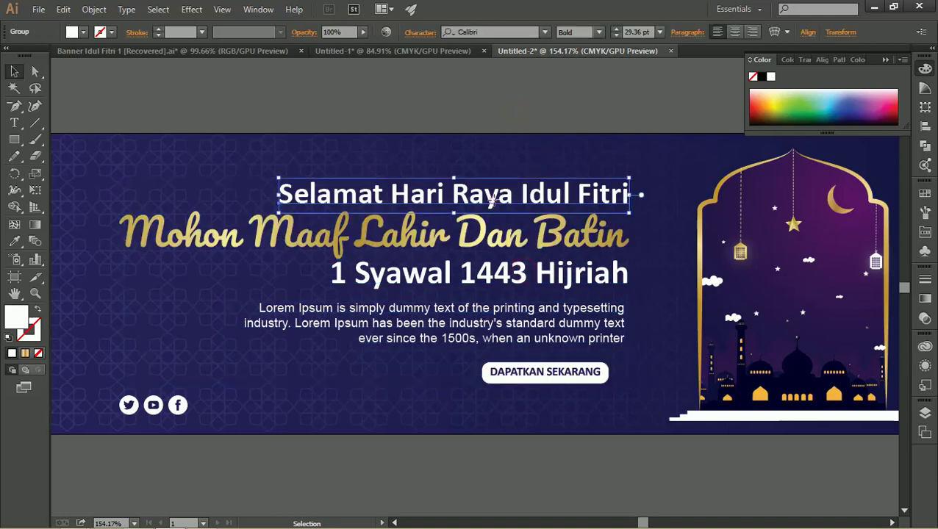
pyautogui.rightClick(494, 199)
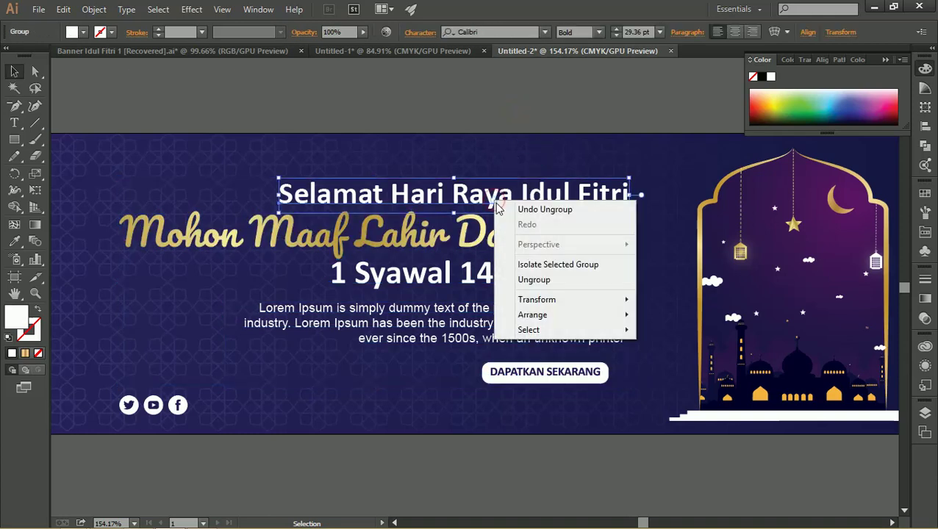
pyautogui.click(547, 292)
# Convert the title to outlines and give it the headline's gold gradient.
pyautogui.click(532, 132)
pyautogui.rightClick(536, 208)
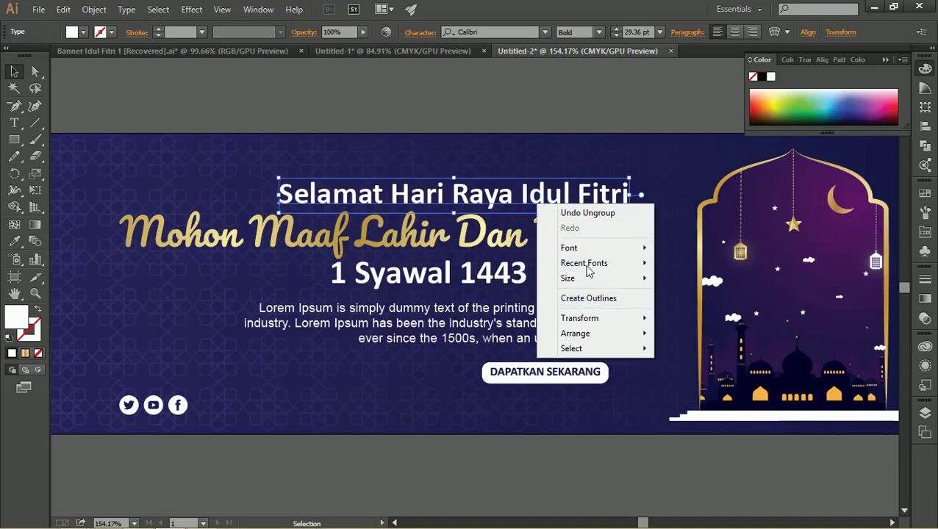
pyautogui.click(566, 298)
pyautogui.press('i')
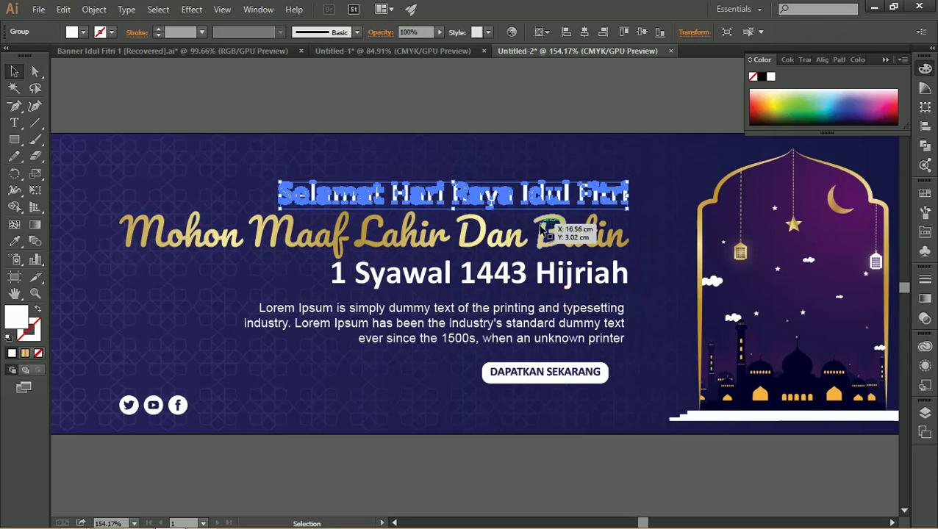
pyautogui.click(517, 252)
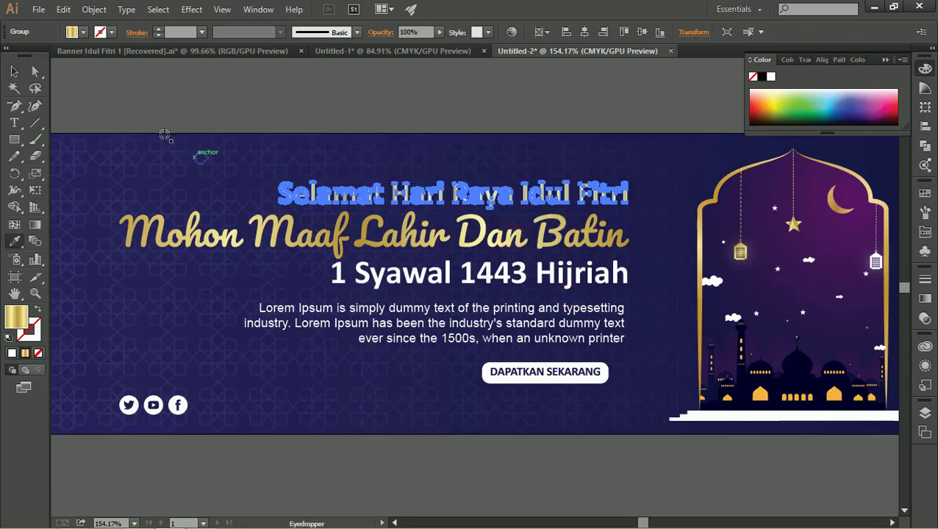
pyautogui.click(15, 72)
pyautogui.click(230, 90)
pyautogui.click(327, 176)
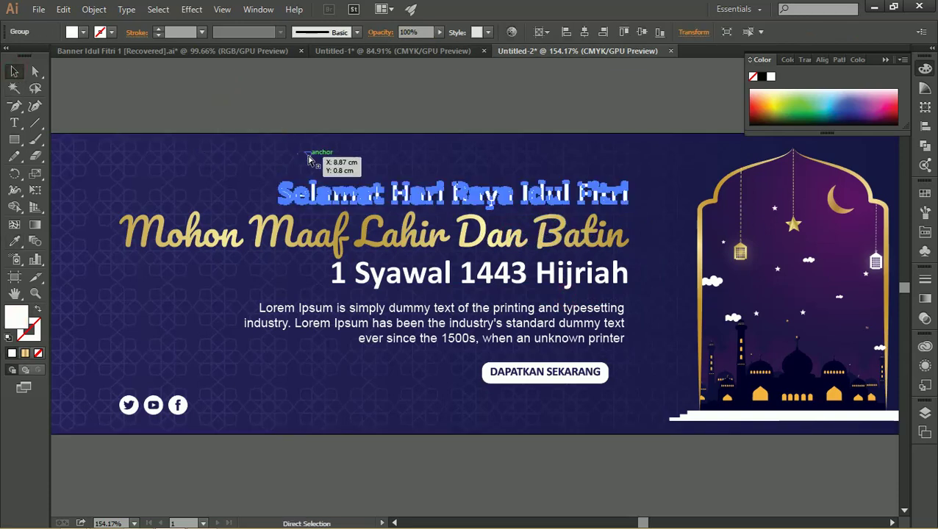
pyautogui.moveTo(448, 249)
pyautogui.mouseDown()
pyautogui.moveTo(423, 237)
pyautogui.moveTo(449, 241)
pyautogui.mouseUp()
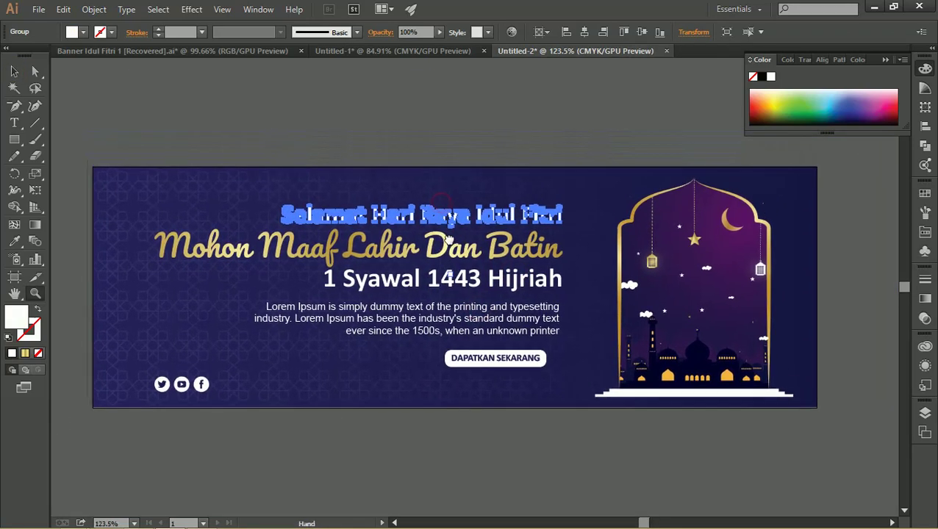
# Inspect the lanterns and nearby pasteboard artwork, then switch to Banner Idul Fitri 1 [Recovered].ai.
pyautogui.moveTo(635, 255)
pyautogui.mouseDown()
pyautogui.moveTo(674, 273)
pyautogui.moveTo(560, 274)
pyautogui.mouseUp()
pyautogui.moveTo(817, 282); pyautogui.dragTo(534, 268)
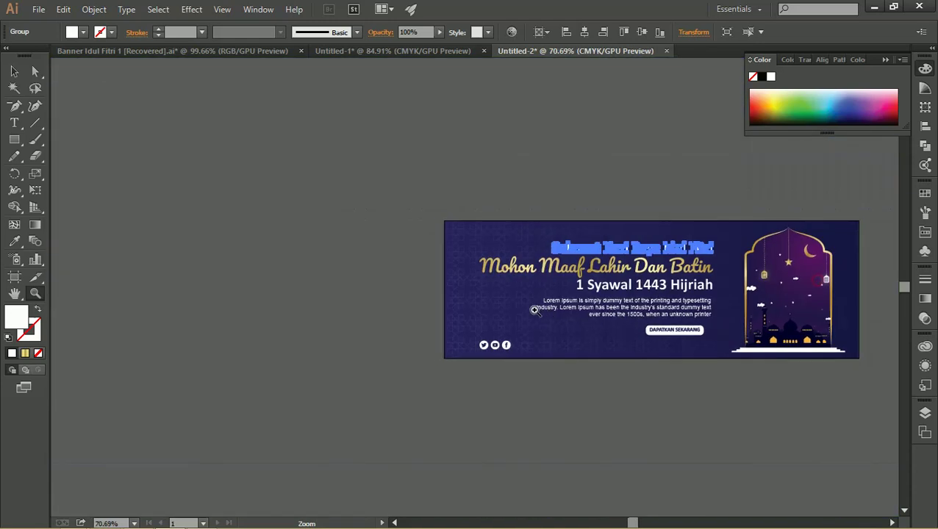
pyautogui.moveTo(718, 278); pyautogui.dragTo(733, 257)
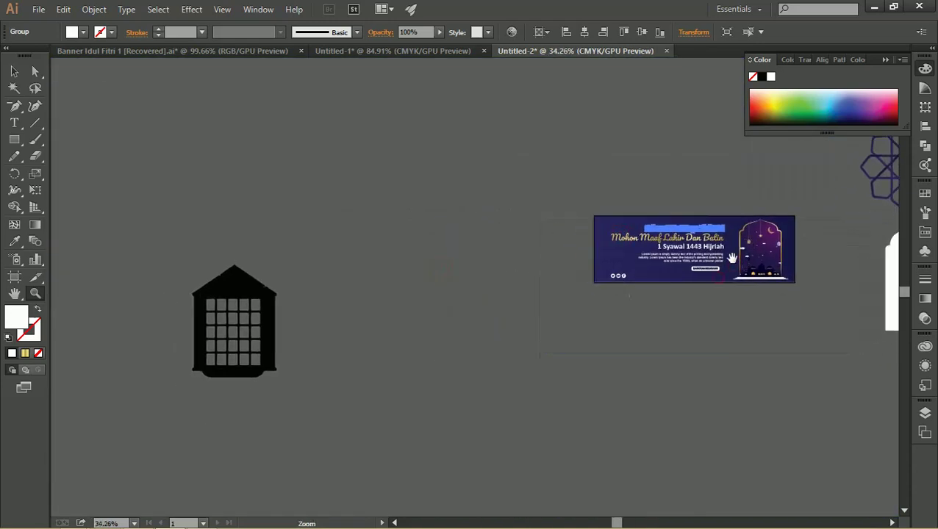
pyautogui.moveTo(597, 315); pyautogui.dragTo(379, 316)
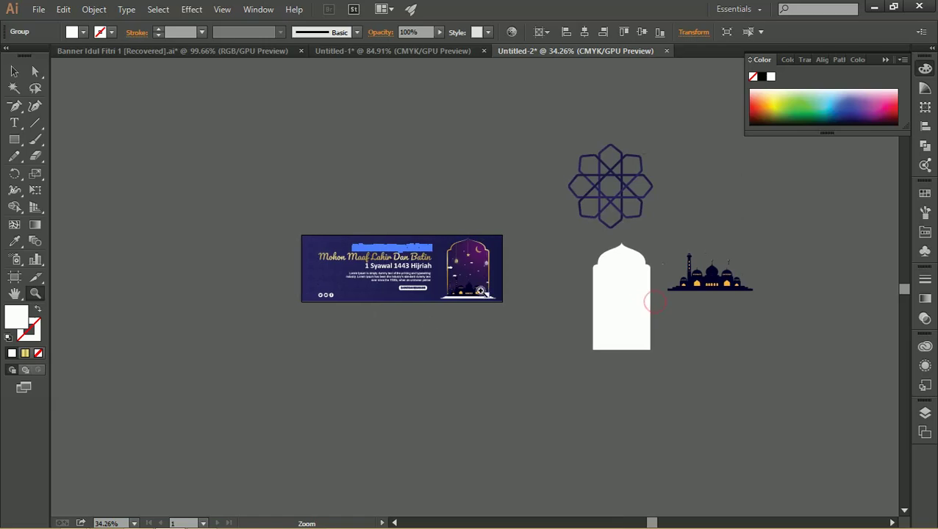
pyautogui.moveTo(446, 261)
pyautogui.mouseDown()
pyautogui.moveTo(708, 367)
pyautogui.moveTo(728, 388)
pyautogui.moveTo(566, 391)
pyautogui.moveTo(600, 359)
pyautogui.mouseUp()
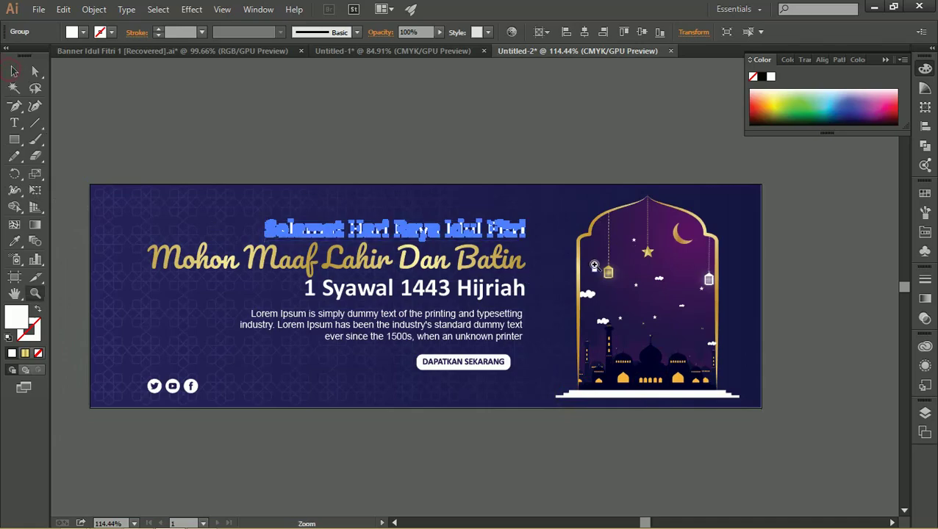
pyautogui.moveTo(597, 265)
pyautogui.mouseDown()
pyautogui.moveTo(674, 305)
pyautogui.moveTo(566, 289)
pyautogui.moveTo(588, 302)
pyautogui.moveTo(535, 333)
pyautogui.moveTo(563, 298)
pyautogui.moveTo(610, 275)
pyautogui.moveTo(568, 325)
pyautogui.moveTo(556, 314)
pyautogui.moveTo(445, 301)
pyautogui.moveTo(536, 295)
pyautogui.mouseUp()
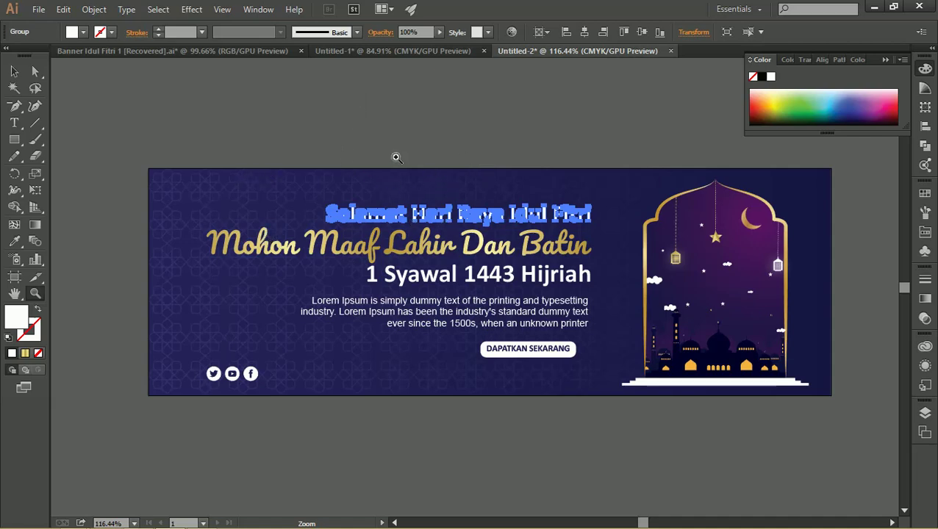
pyautogui.click(227, 54)
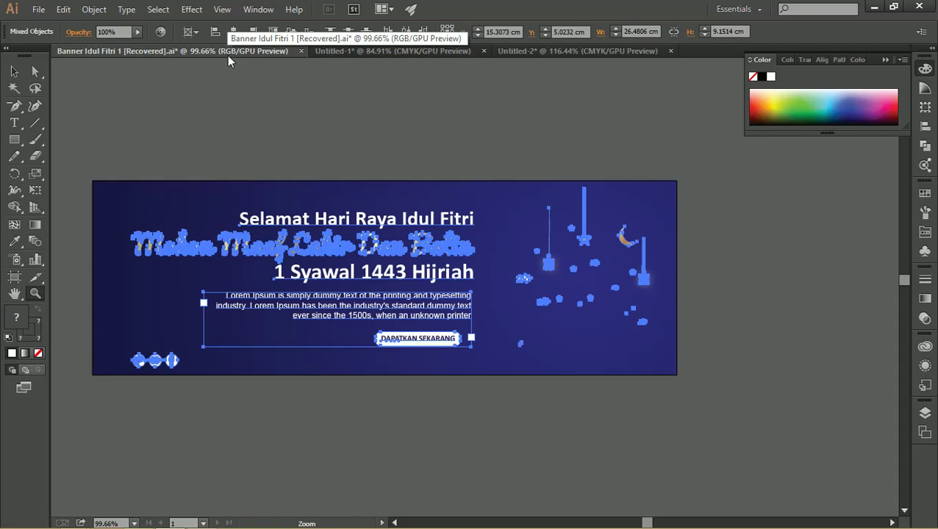
pyautogui.hotkey('ctrl', 'a')
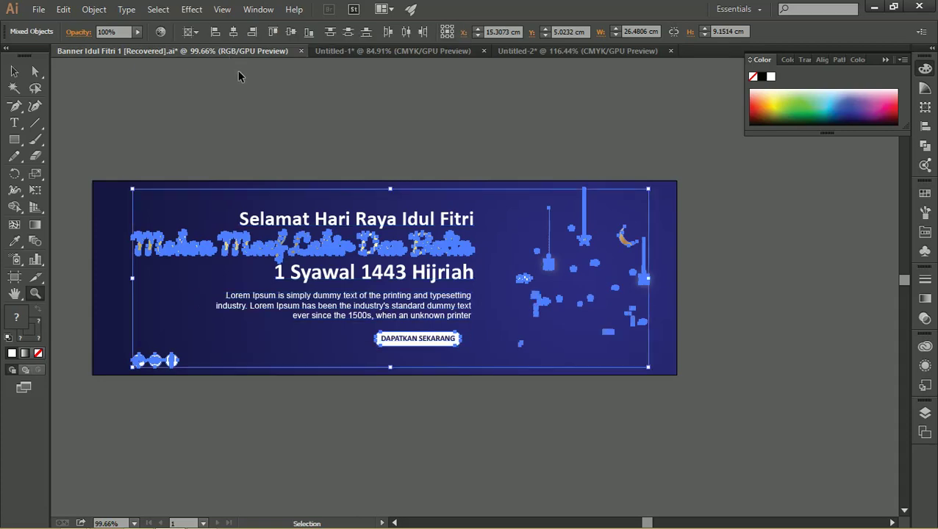
pyautogui.click(18, 73)
pyautogui.click(234, 132)
pyautogui.scroll(2, 329, 279)
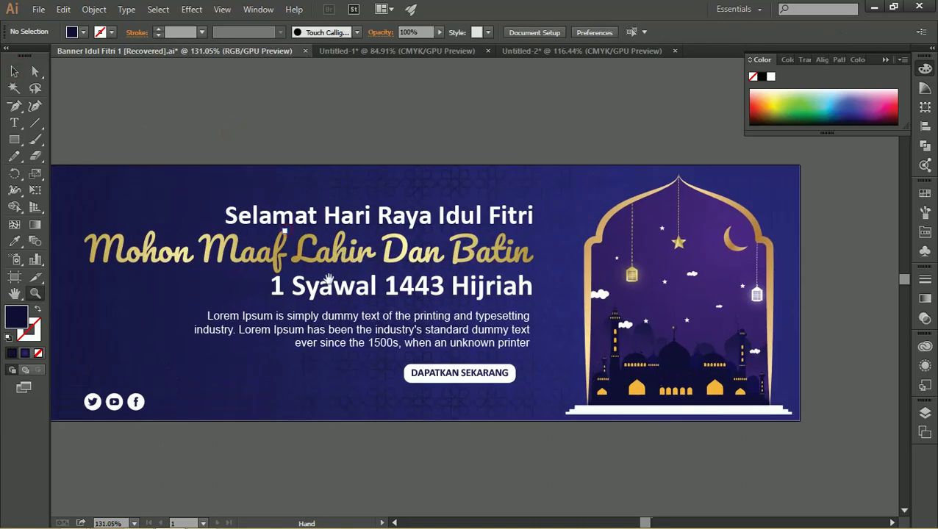
pyautogui.moveTo(328, 279); pyautogui.dragTo(376, 262)
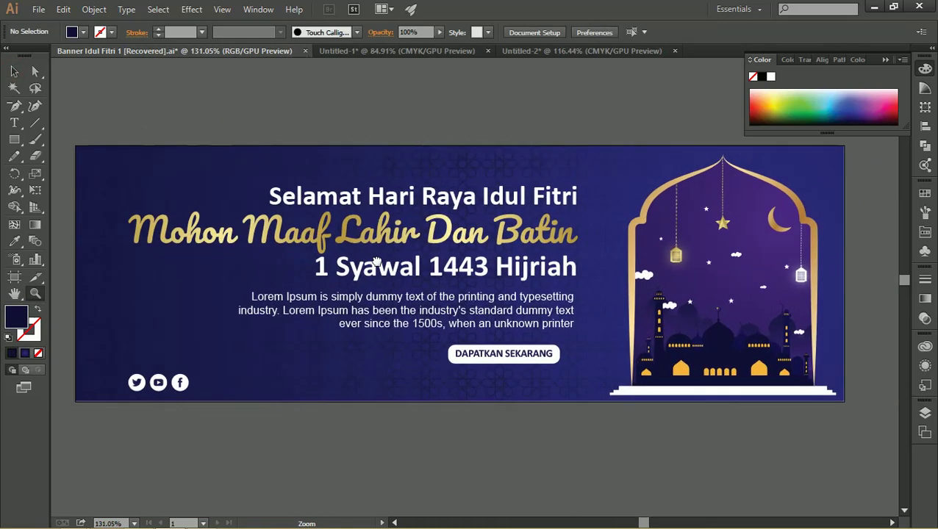